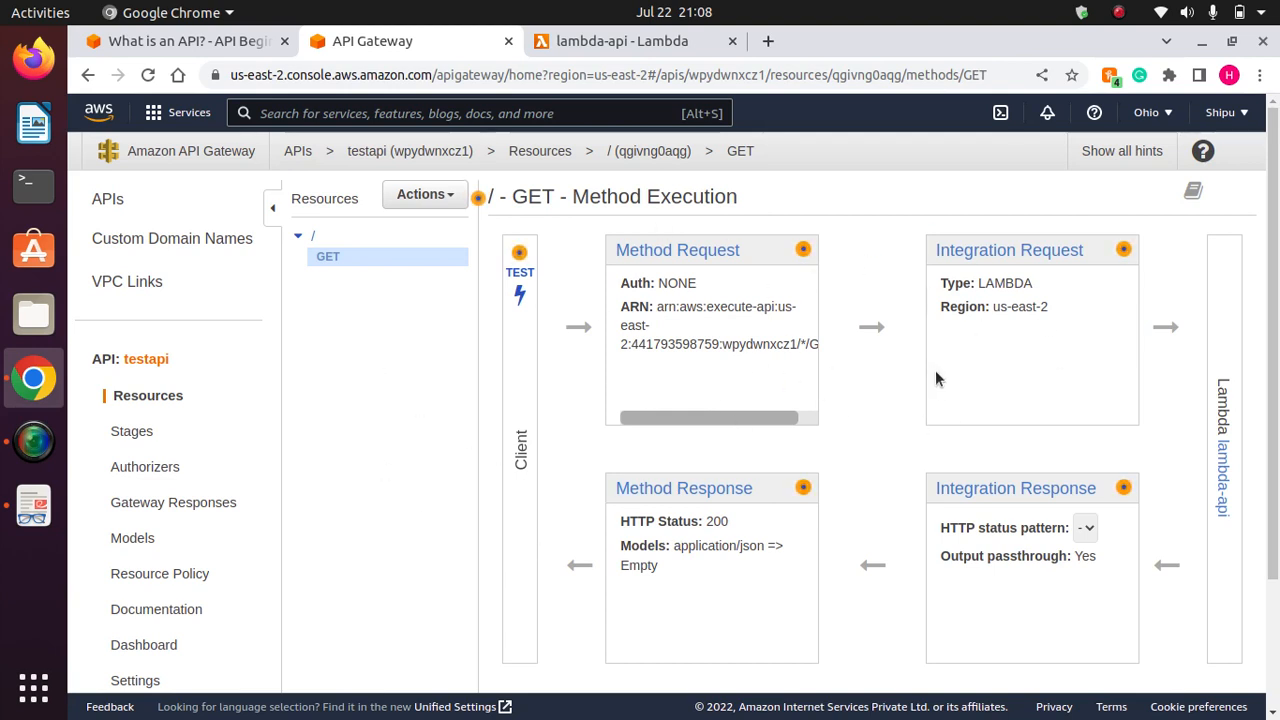
# Deploy the testapi API to a new stage named test, leaving both descriptions empty.
pyautogui.click(461, 267)
pyautogui.click(456, 205)
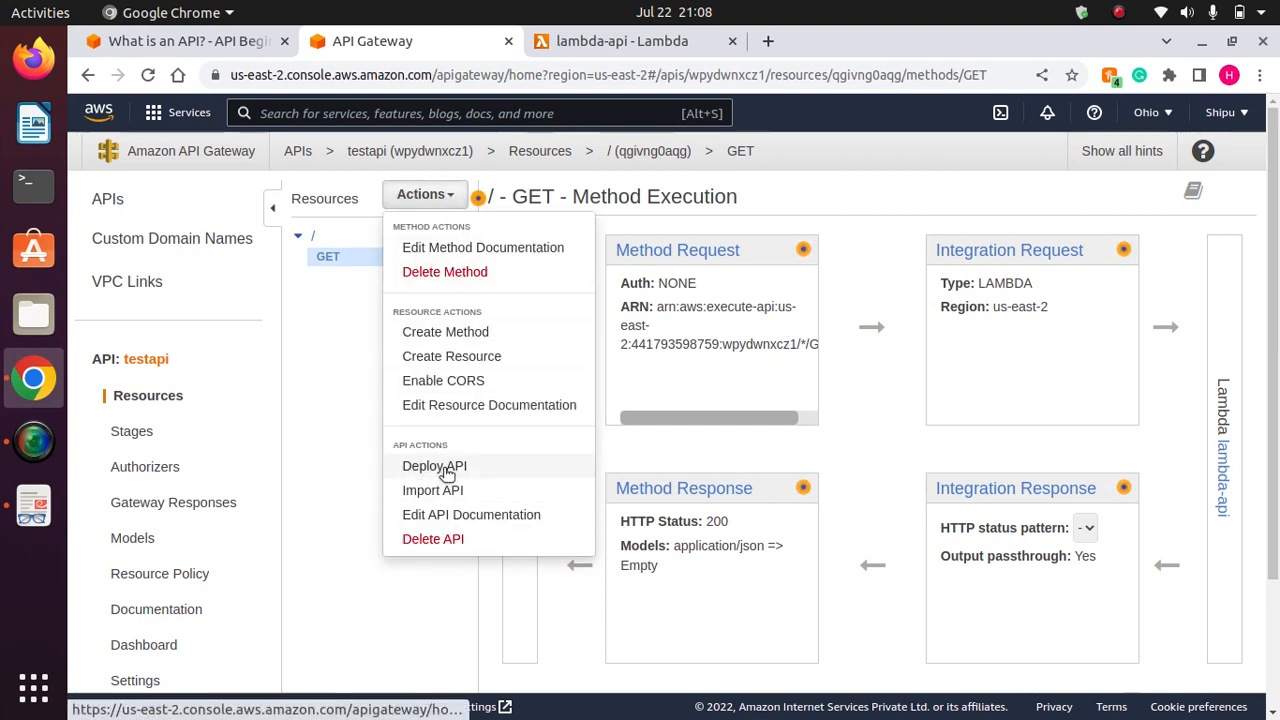
pyautogui.click(447, 190)
pyautogui.click(451, 198)
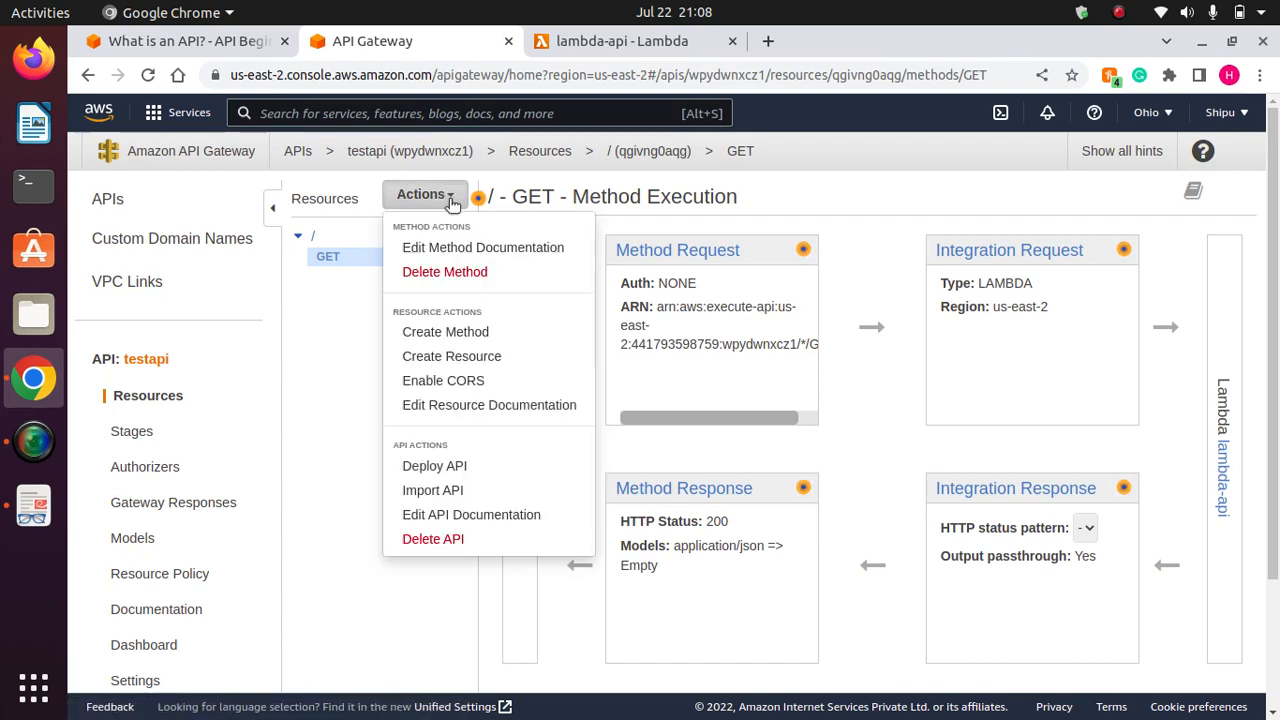
pyautogui.click(435, 468)
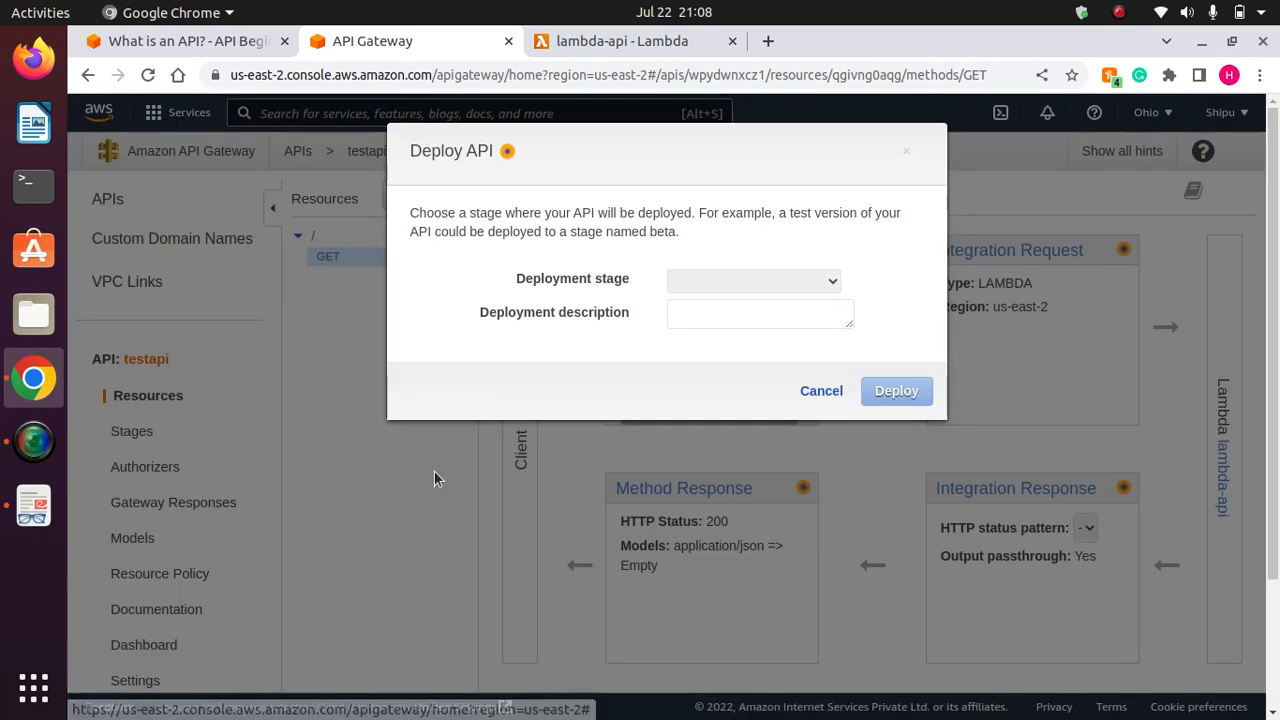
pyautogui.click(763, 285)
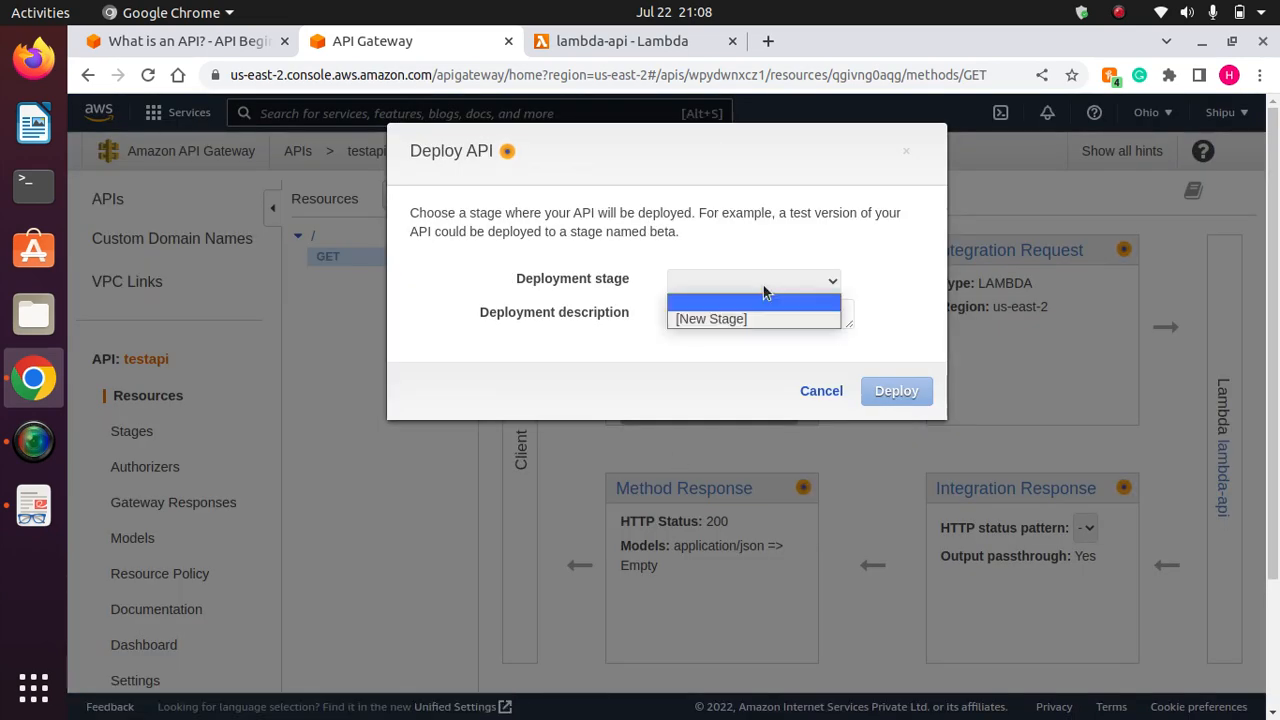
pyautogui.click(719, 319)
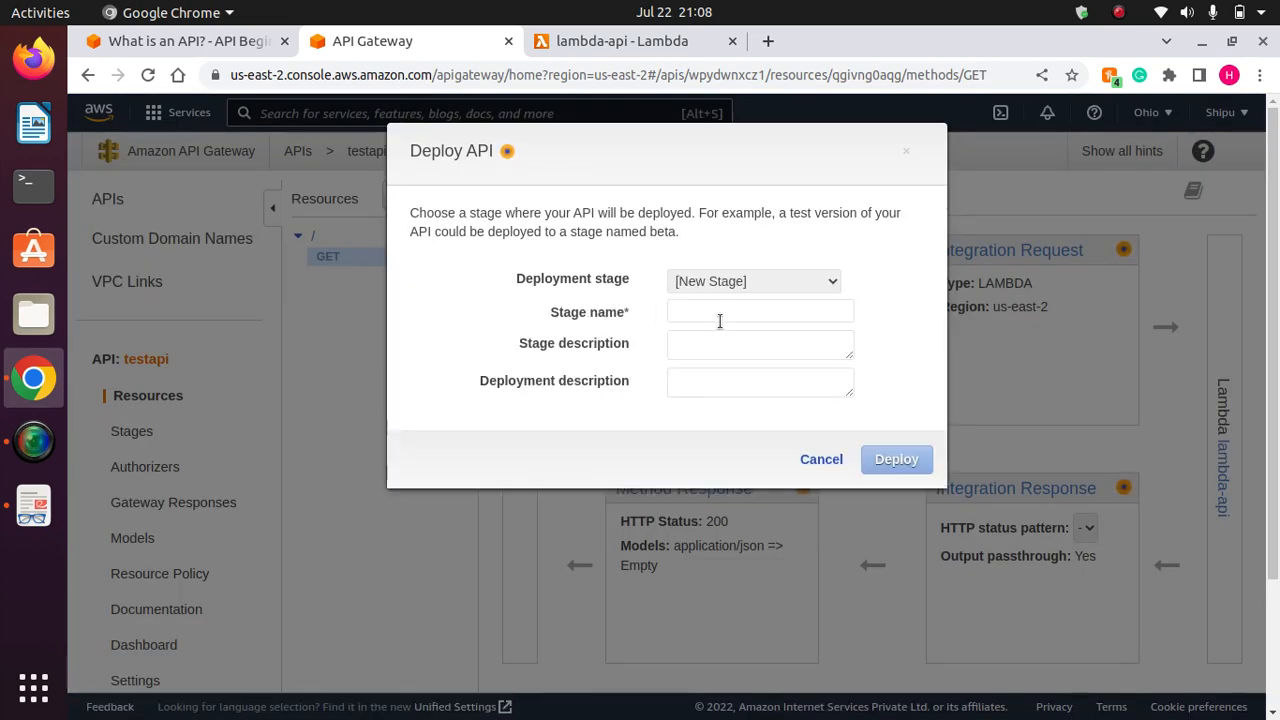
pyautogui.click(704, 316)
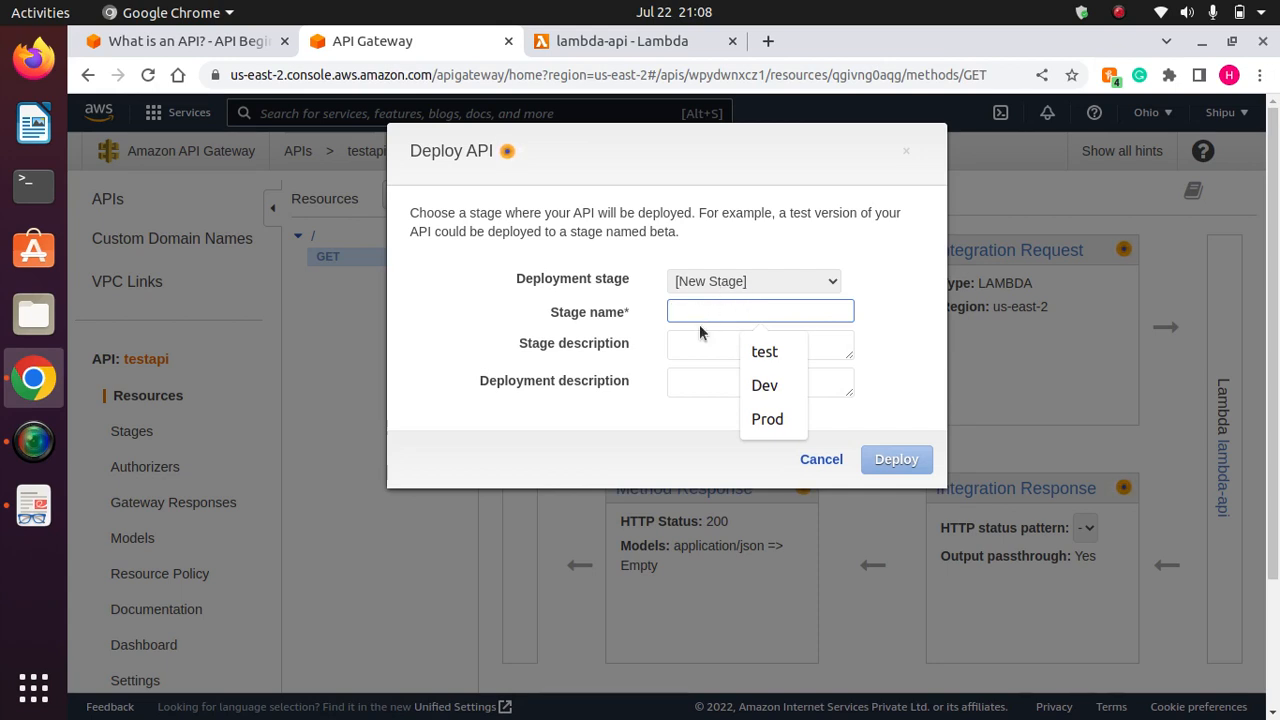
pyautogui.click(766, 356)
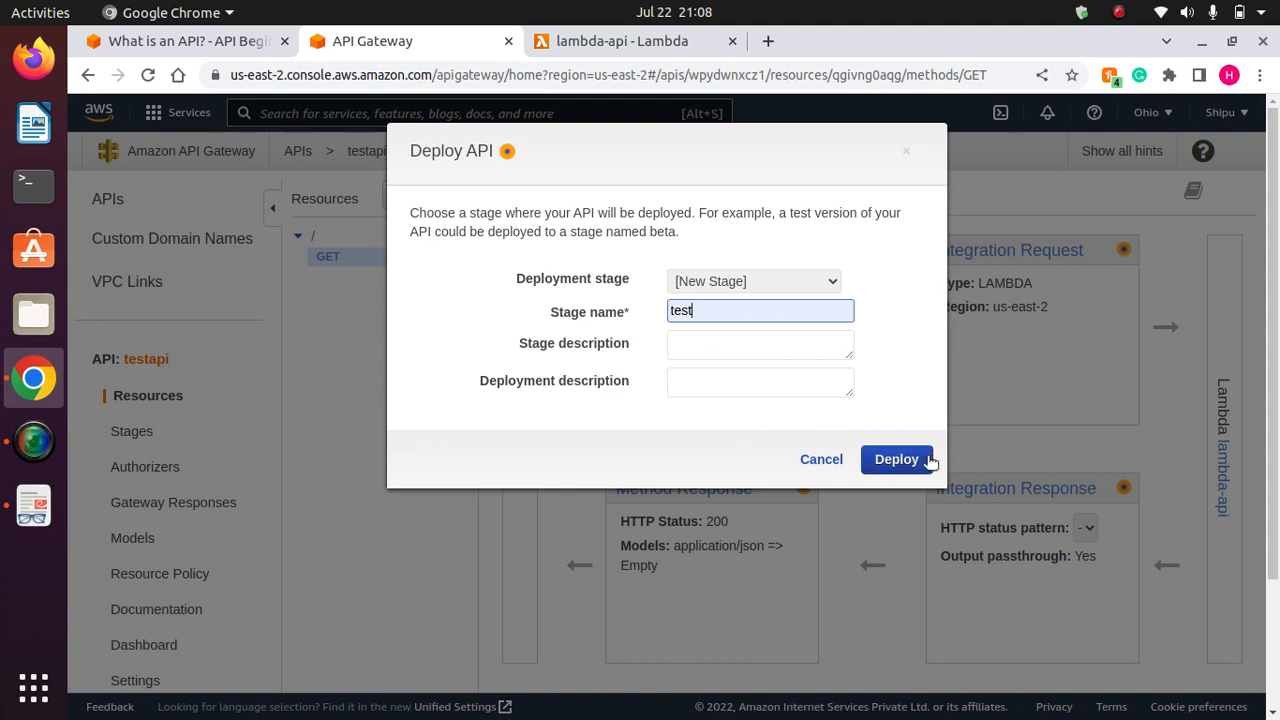
pyautogui.click(710, 350)
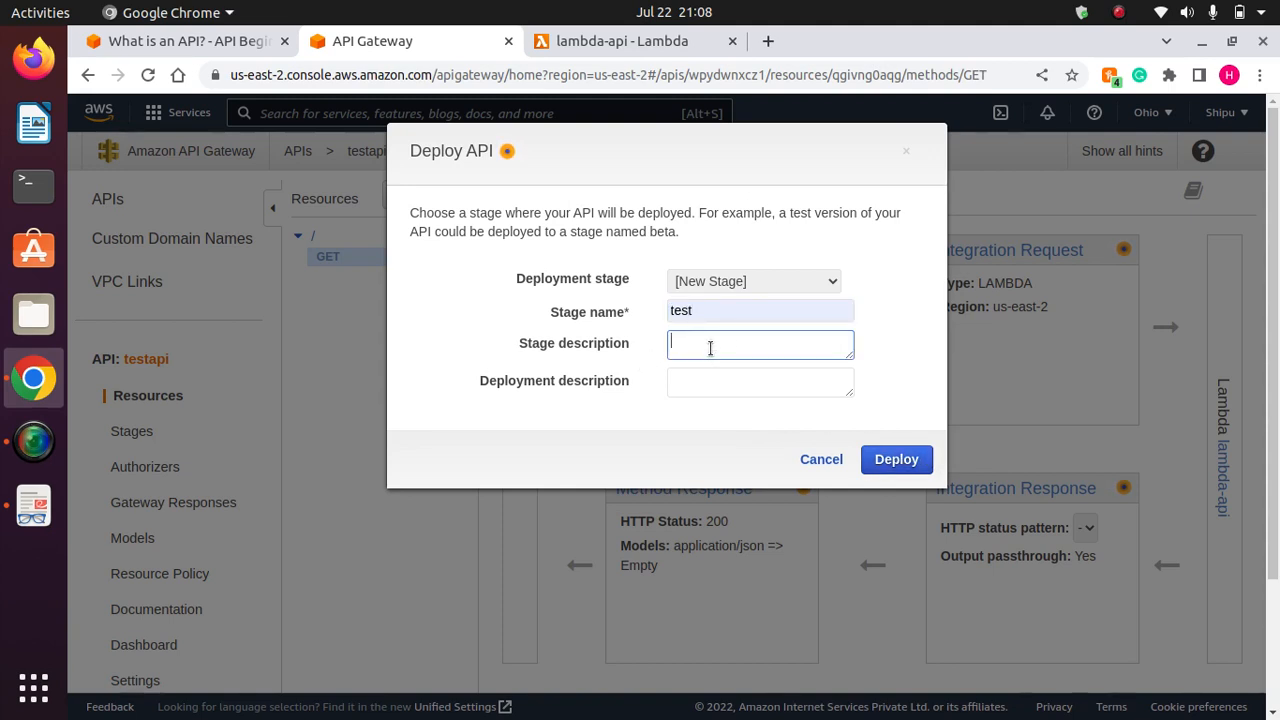
pyautogui.click(697, 383)
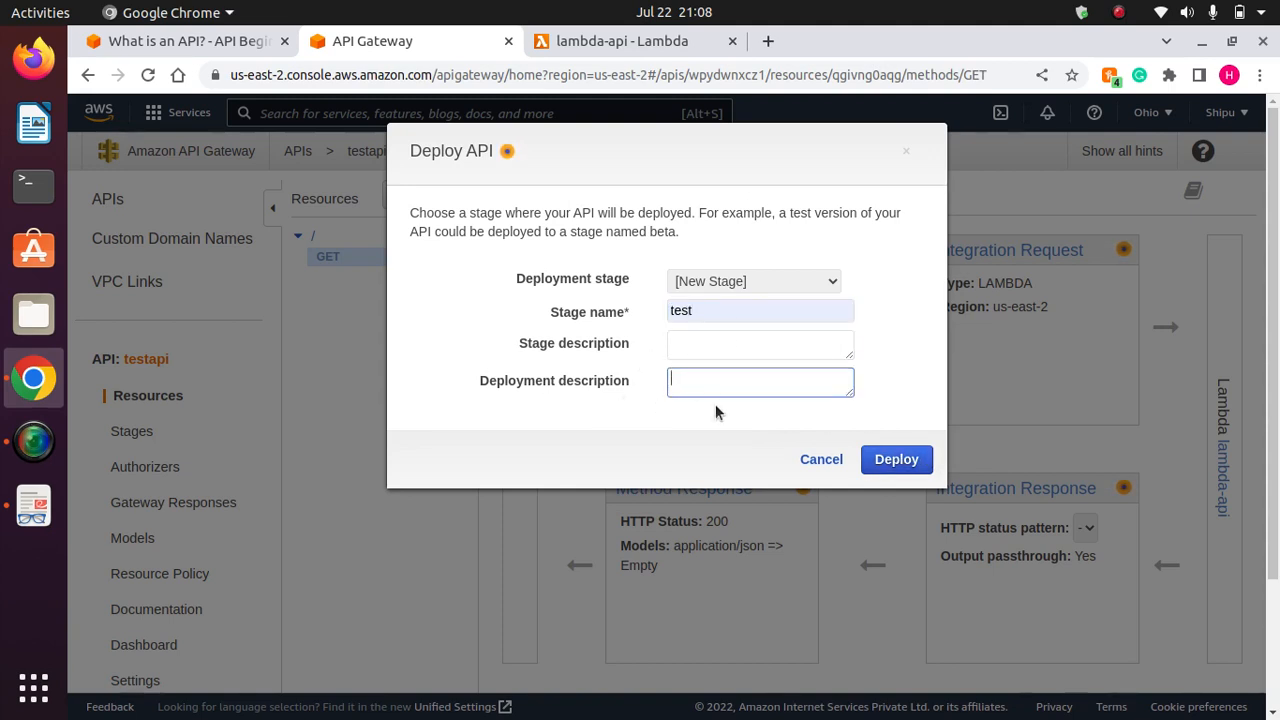
pyautogui.click(884, 464)
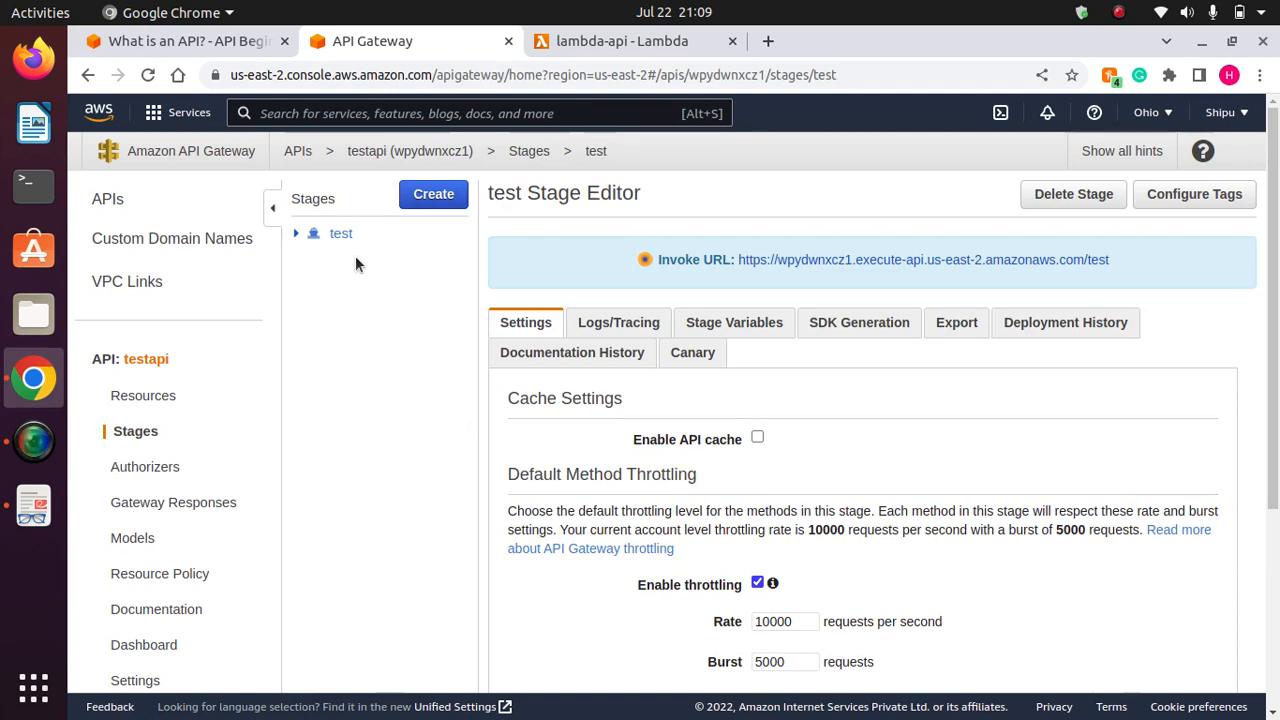
# Open the test stage's Invoke URL in a new tab and examine the returned response body.
pyautogui.rightClick(805, 268)
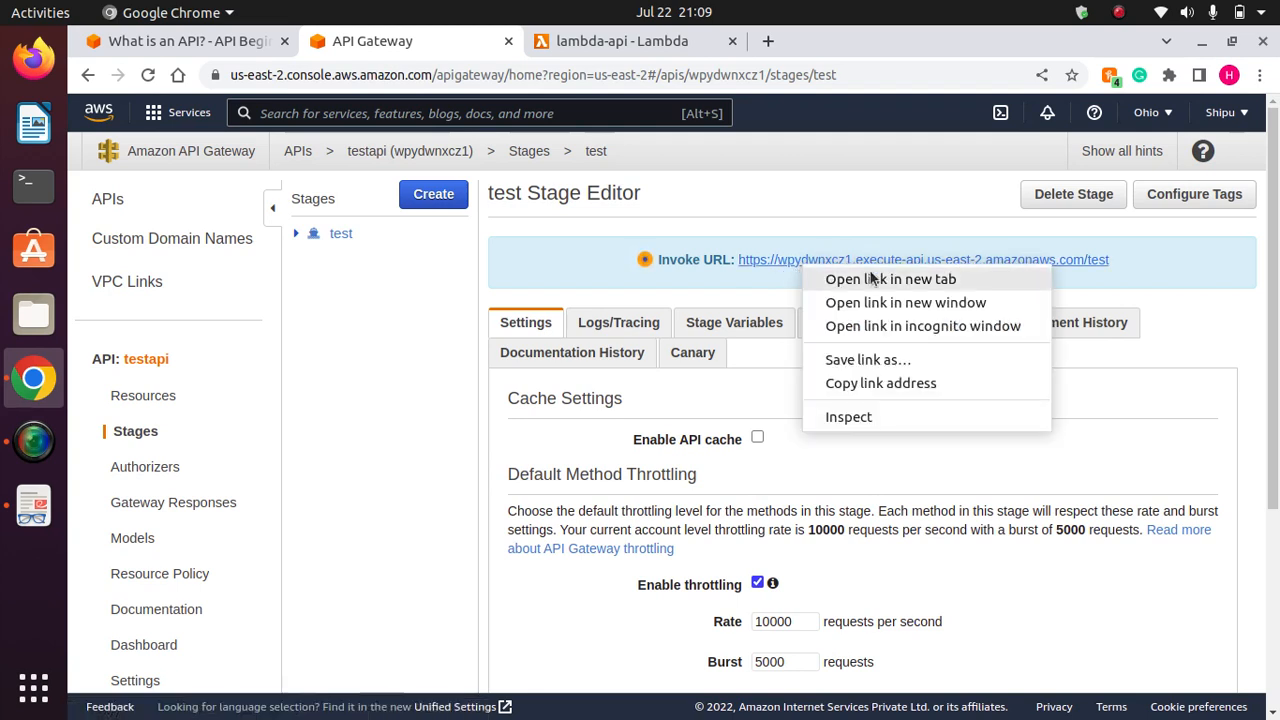
pyautogui.click(721, 284)
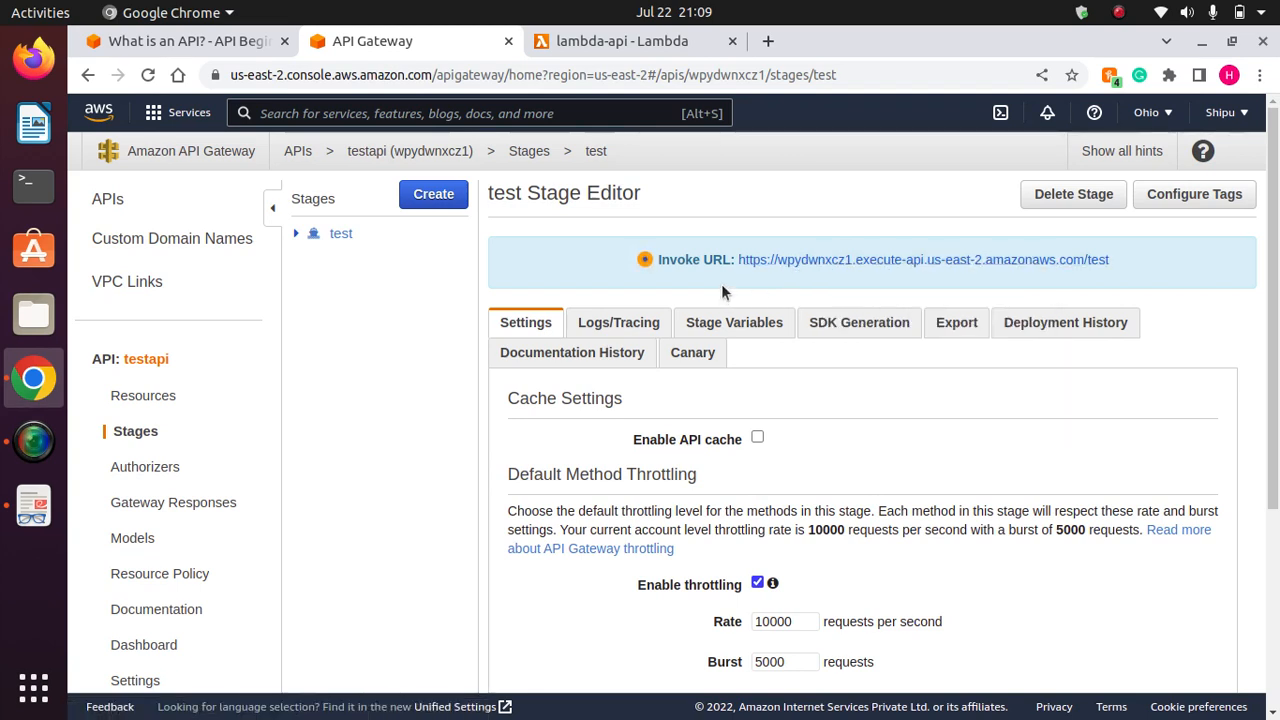
pyautogui.rightClick(815, 270)
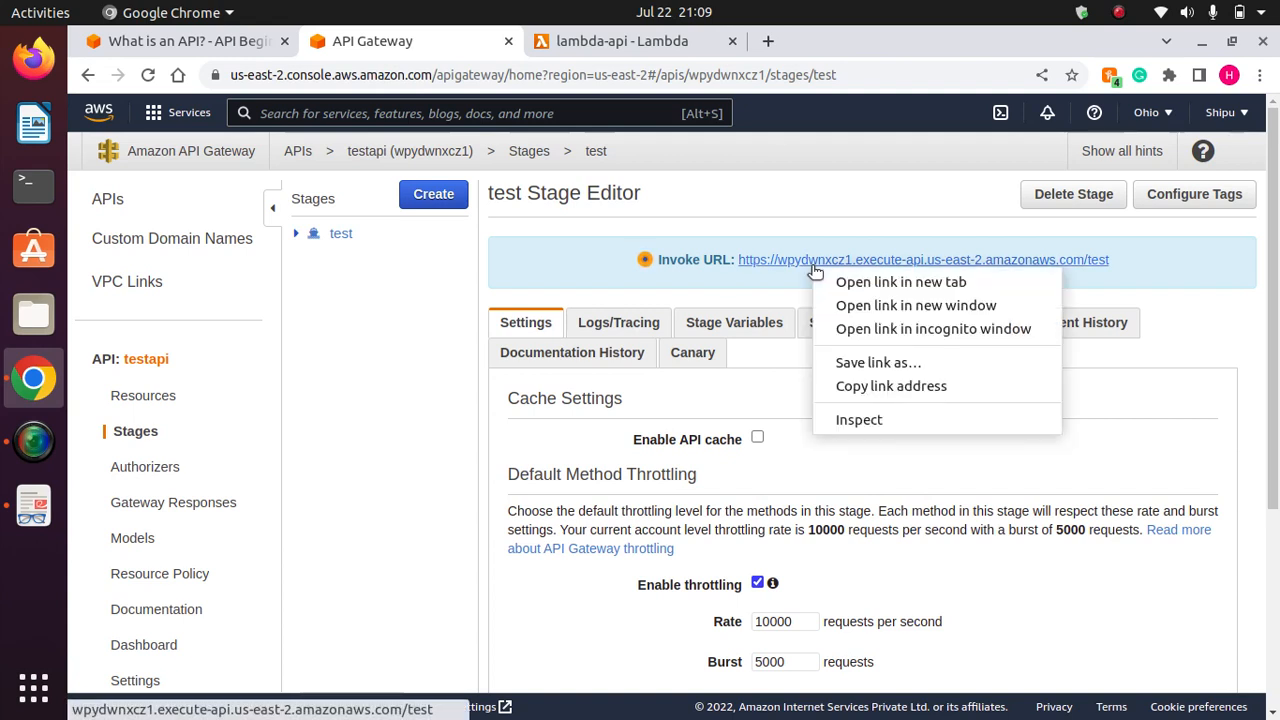
pyautogui.click(887, 281)
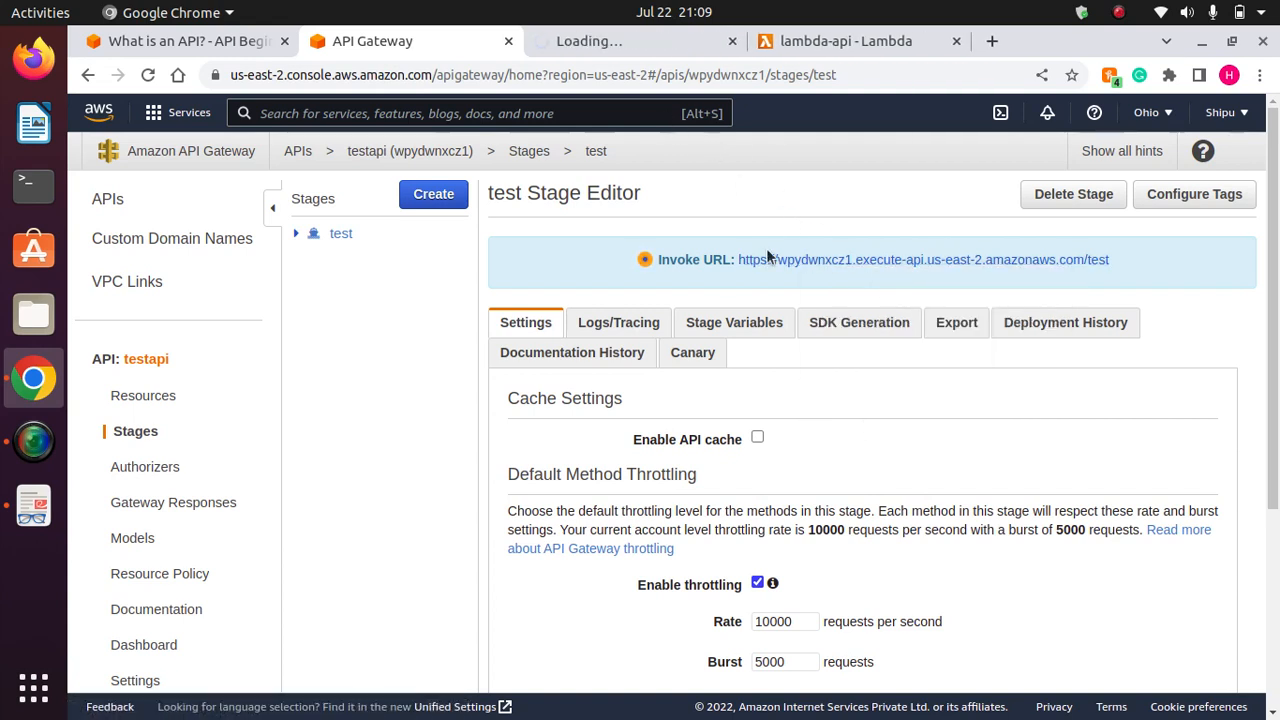
pyautogui.click(611, 45)
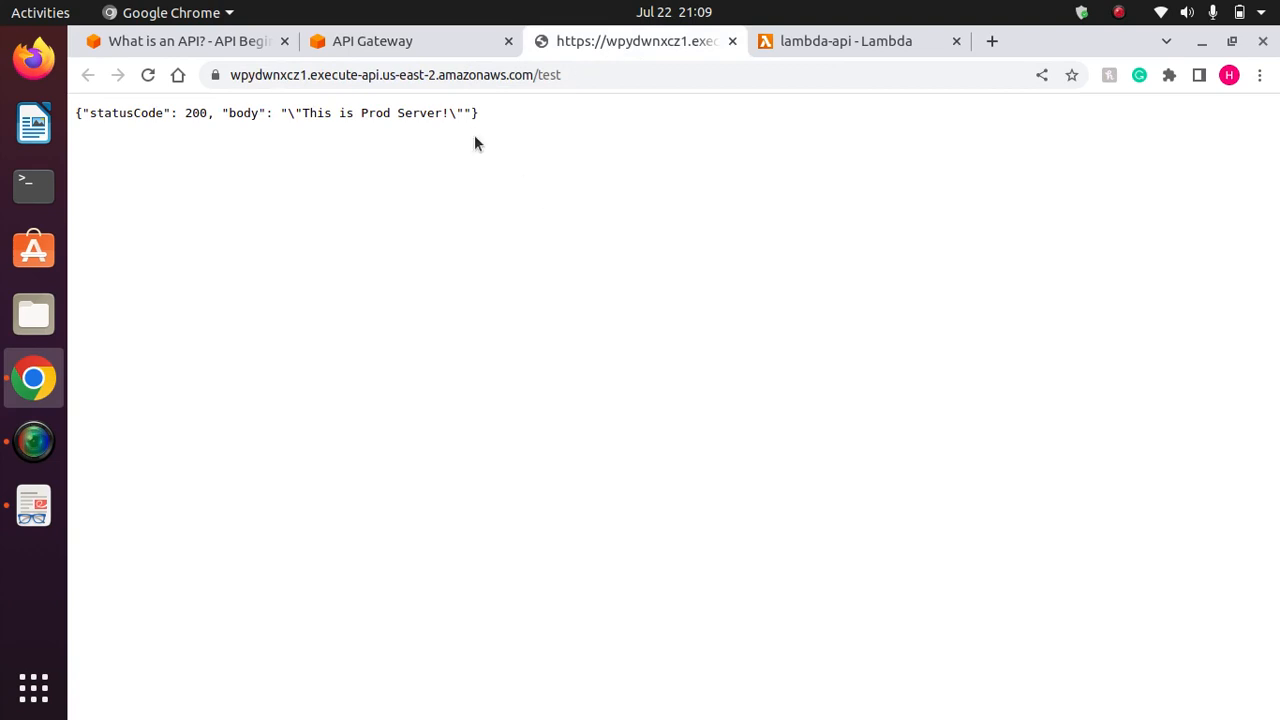
pyautogui.moveTo(484, 116); pyautogui.dragTo(72, 117)
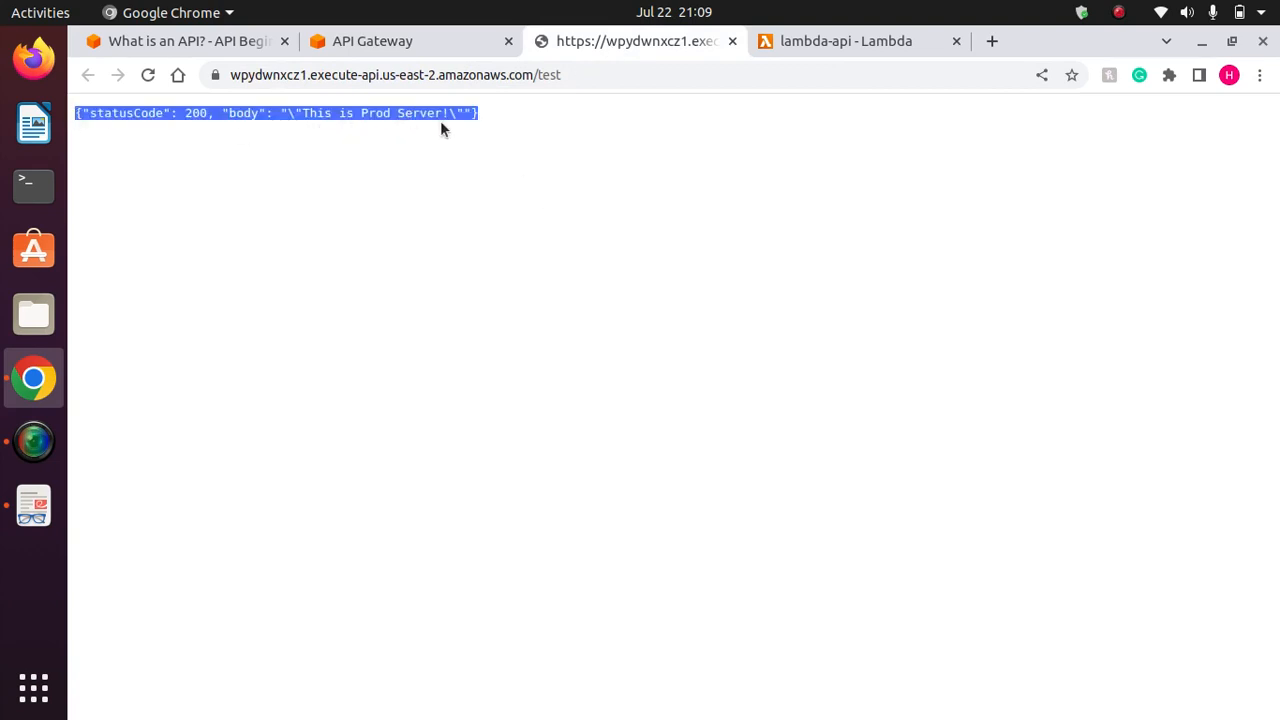
# Switch to the lambda-api function in Lambda, collapse its function overview and examine its unpublished code.
pyautogui.click(434, 45)
pyautogui.click(637, 45)
pyautogui.click(435, 45)
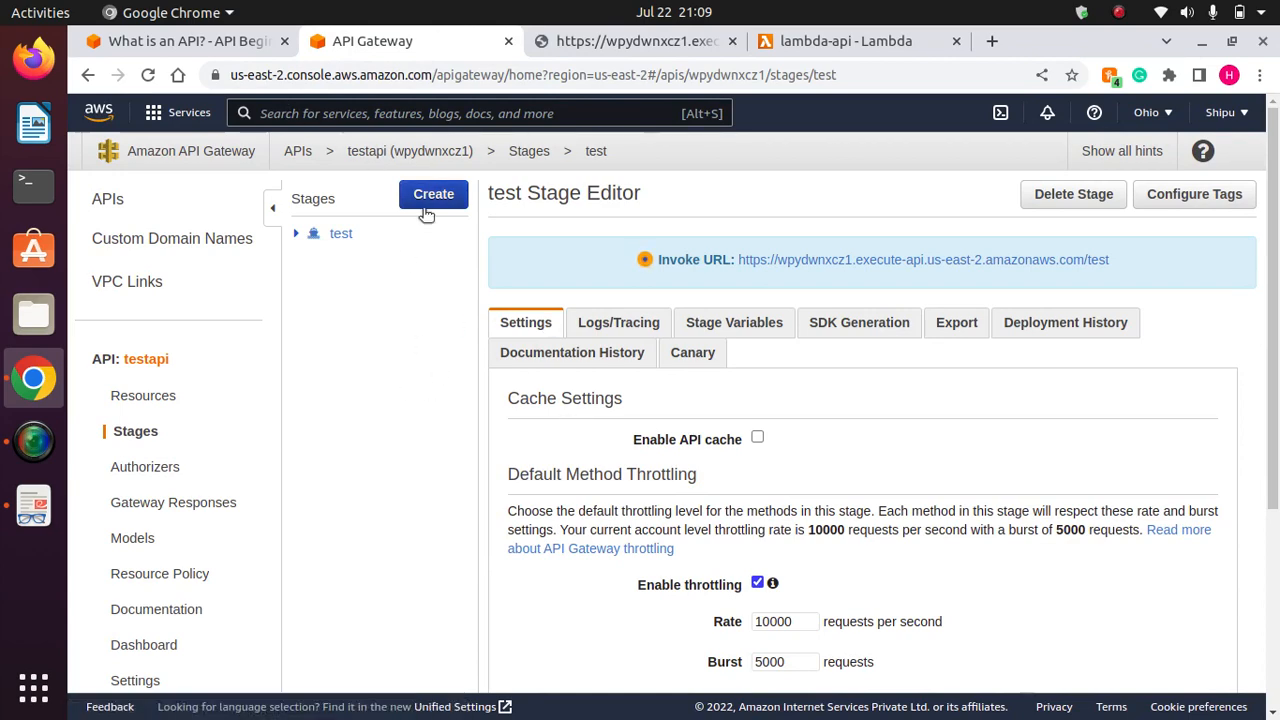
pyautogui.click(838, 43)
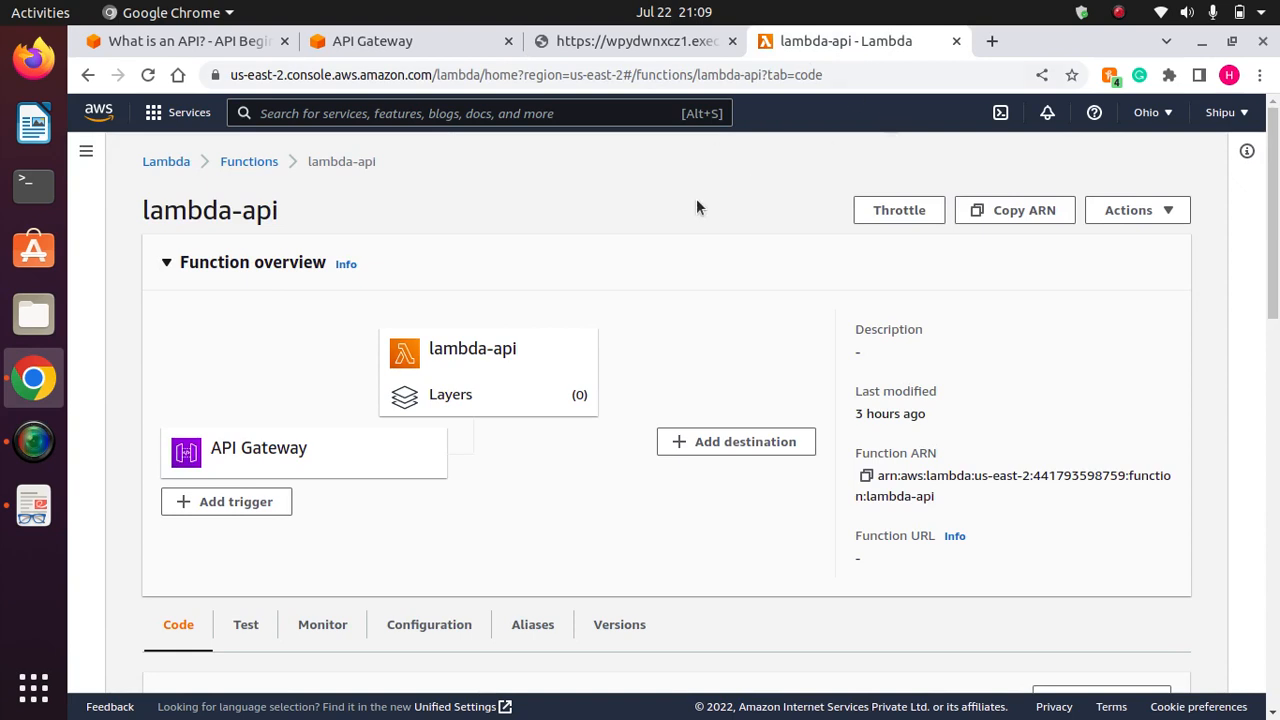
pyautogui.click(649, 276)
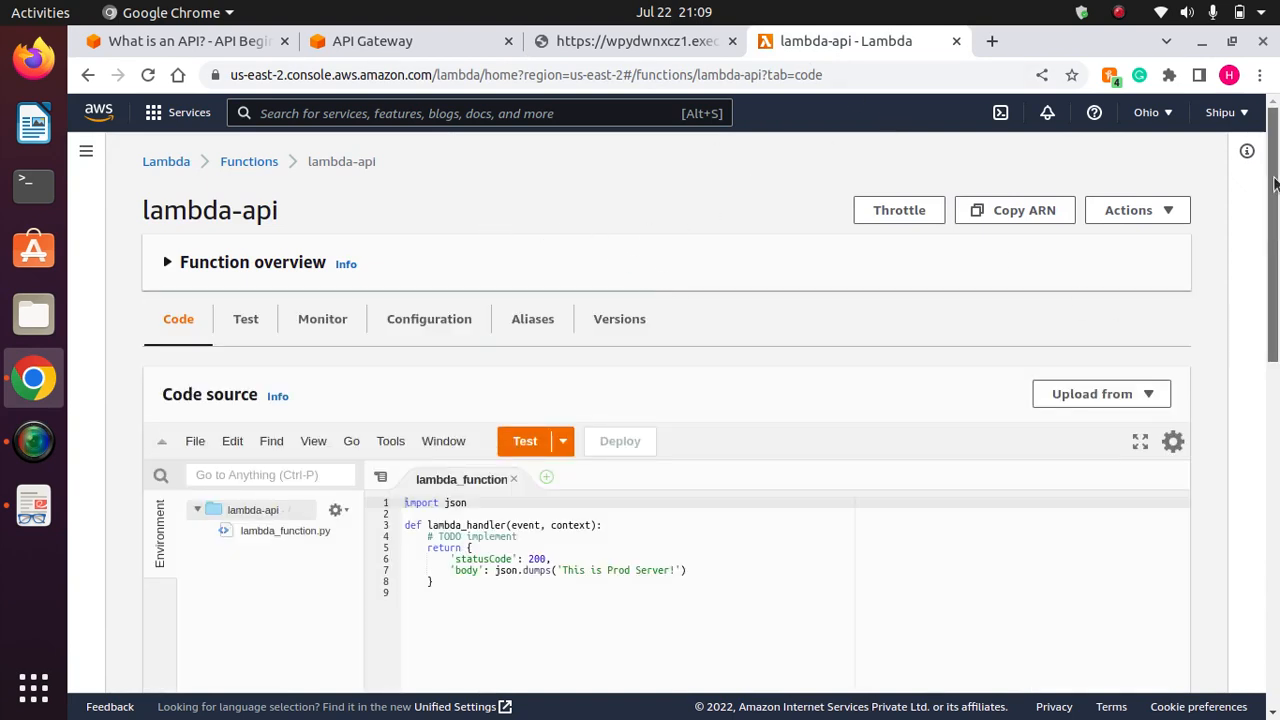
pyautogui.moveTo(1273, 290)
pyautogui.mouseDown()
pyautogui.moveTo(1273, 360)
pyautogui.moveTo(1273, 313)
pyautogui.mouseUp()
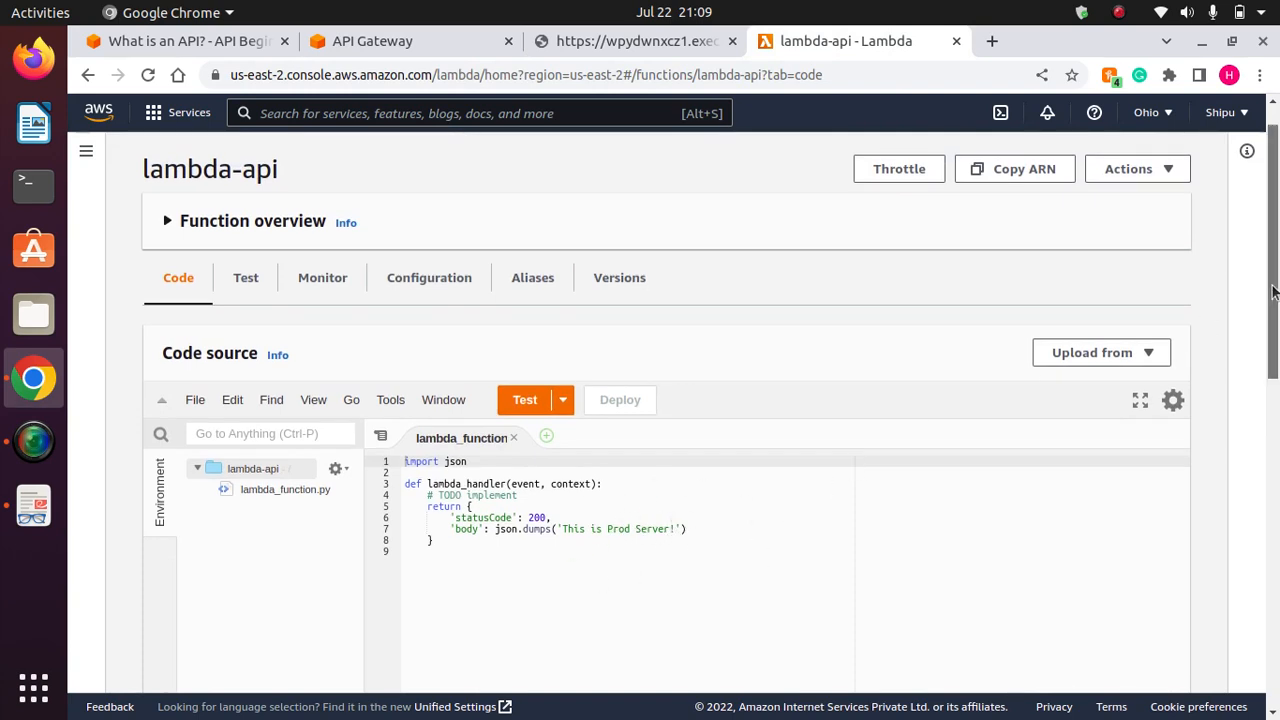
pyautogui.moveTo(1277, 320); pyautogui.dragTo(1277, 215)
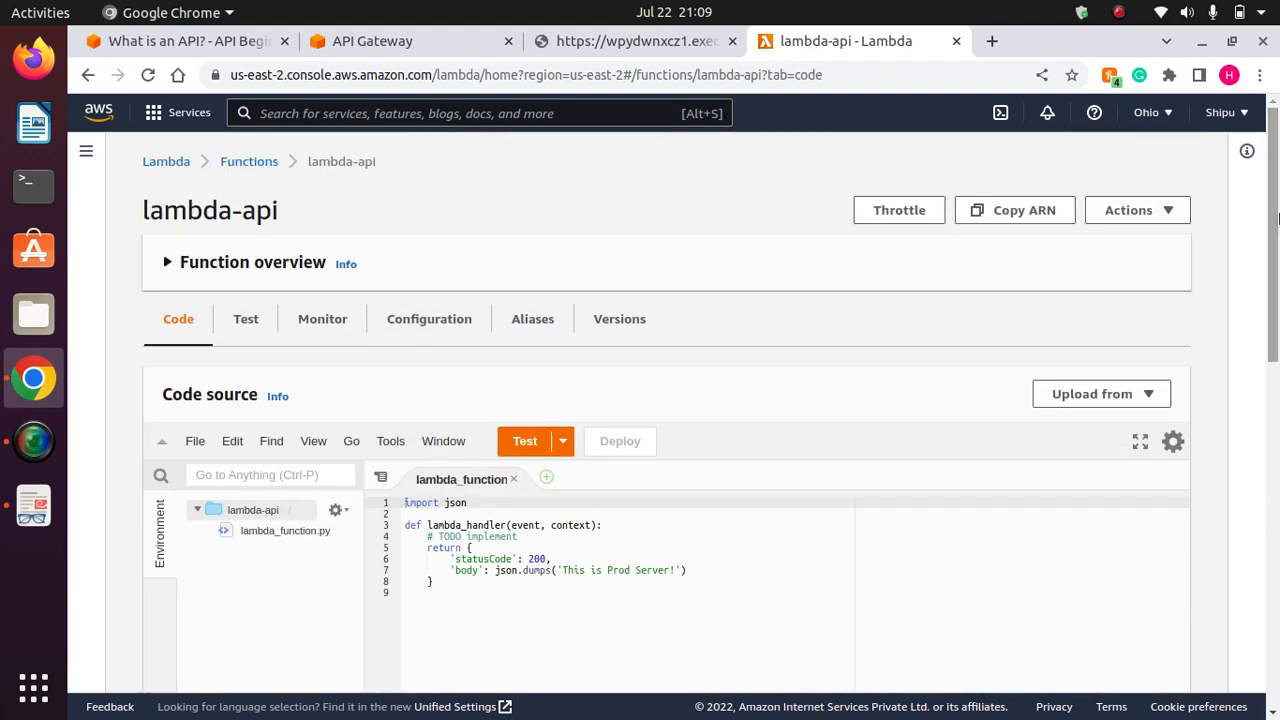
# Open version 1 of the lambda-api function, described as Test server, and examine its function overview and configuration.
pyautogui.click(620, 319)
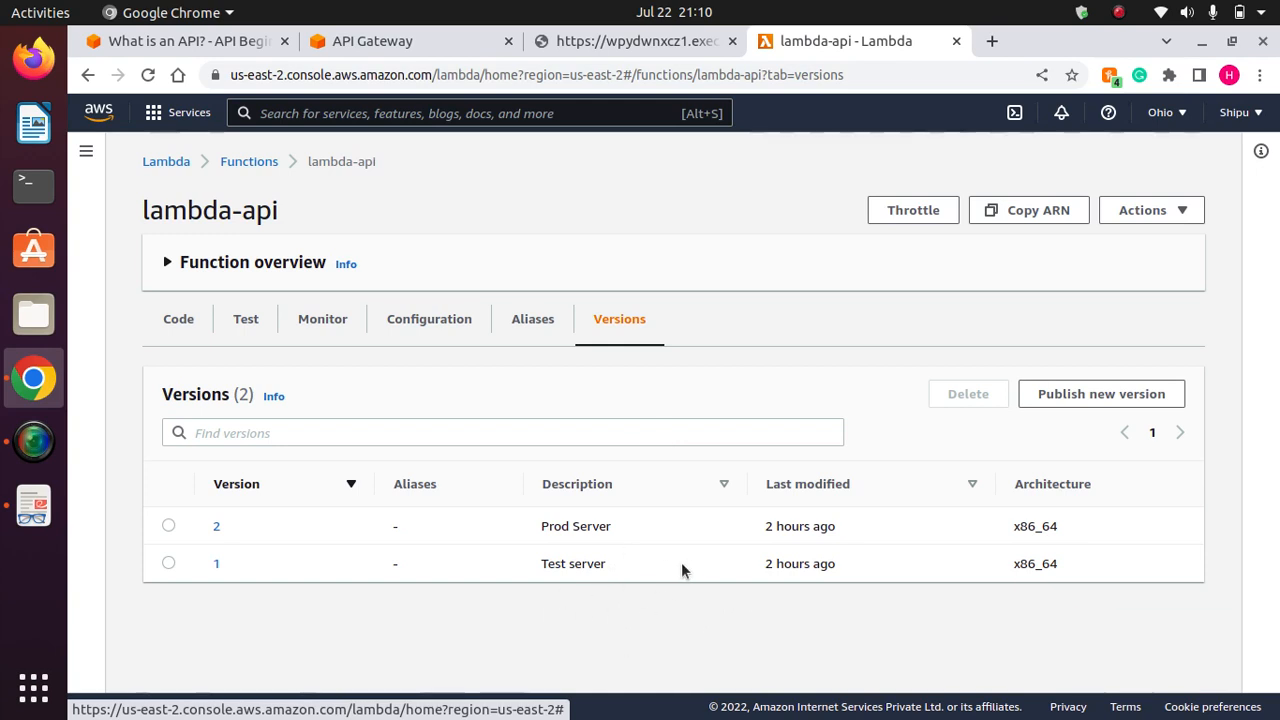
pyautogui.click(169, 563)
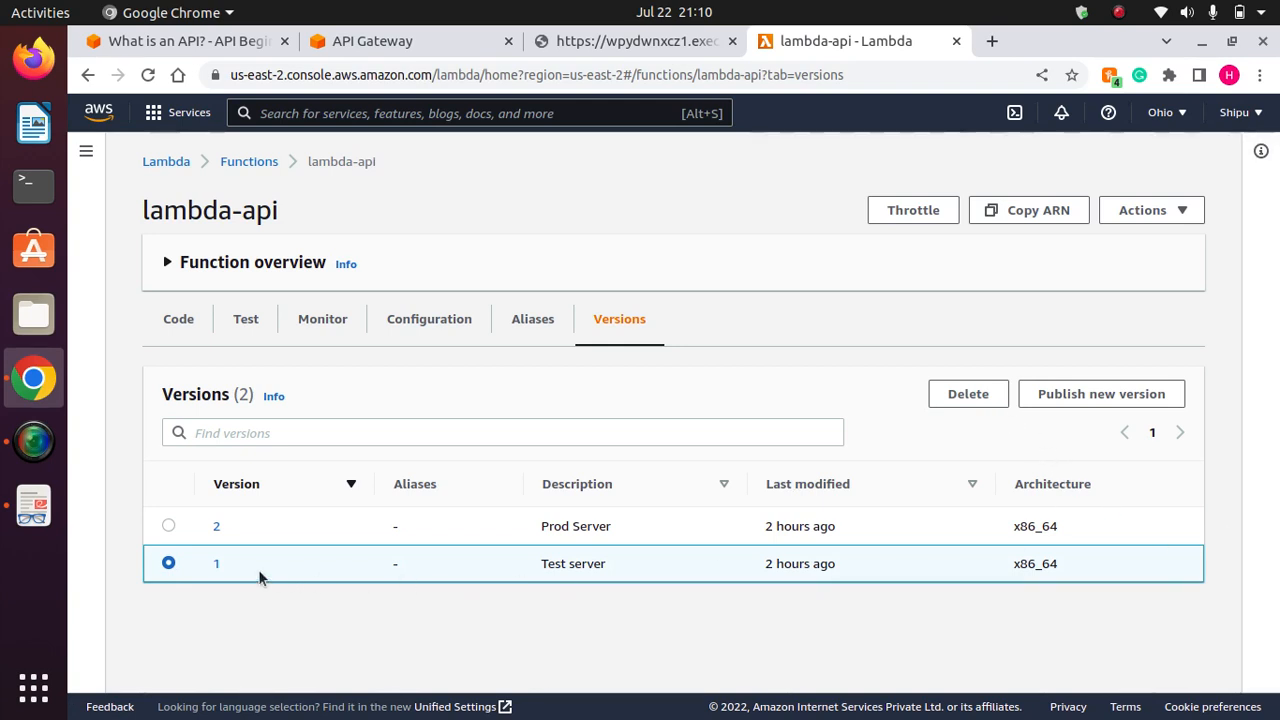
pyautogui.click(217, 565)
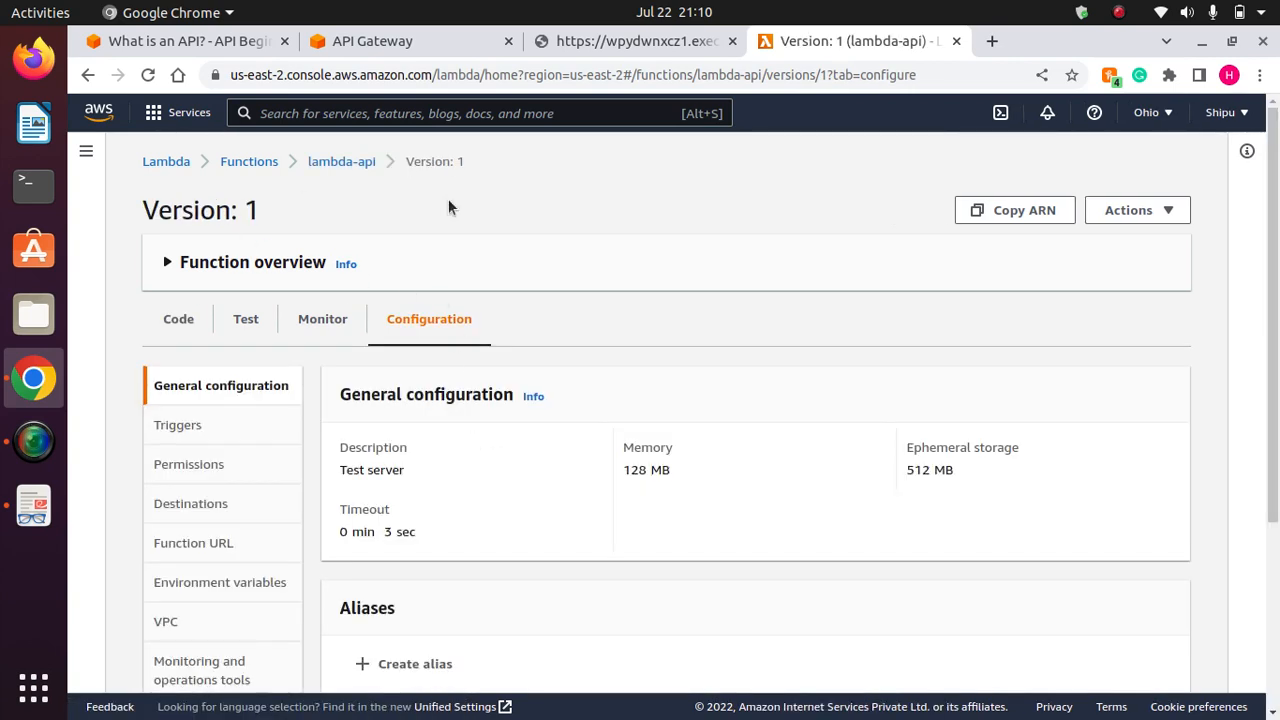
pyautogui.moveTo(1270, 416); pyautogui.dragTo(1277, 363)
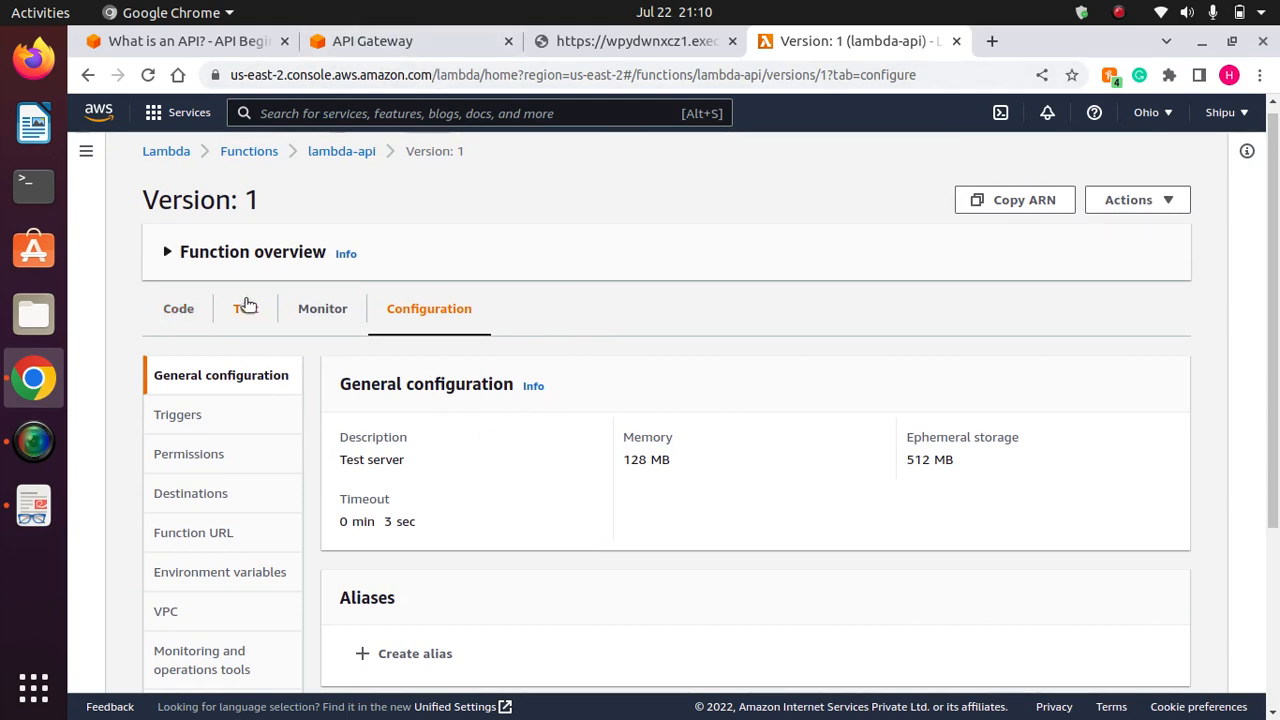
pyautogui.click(168, 252)
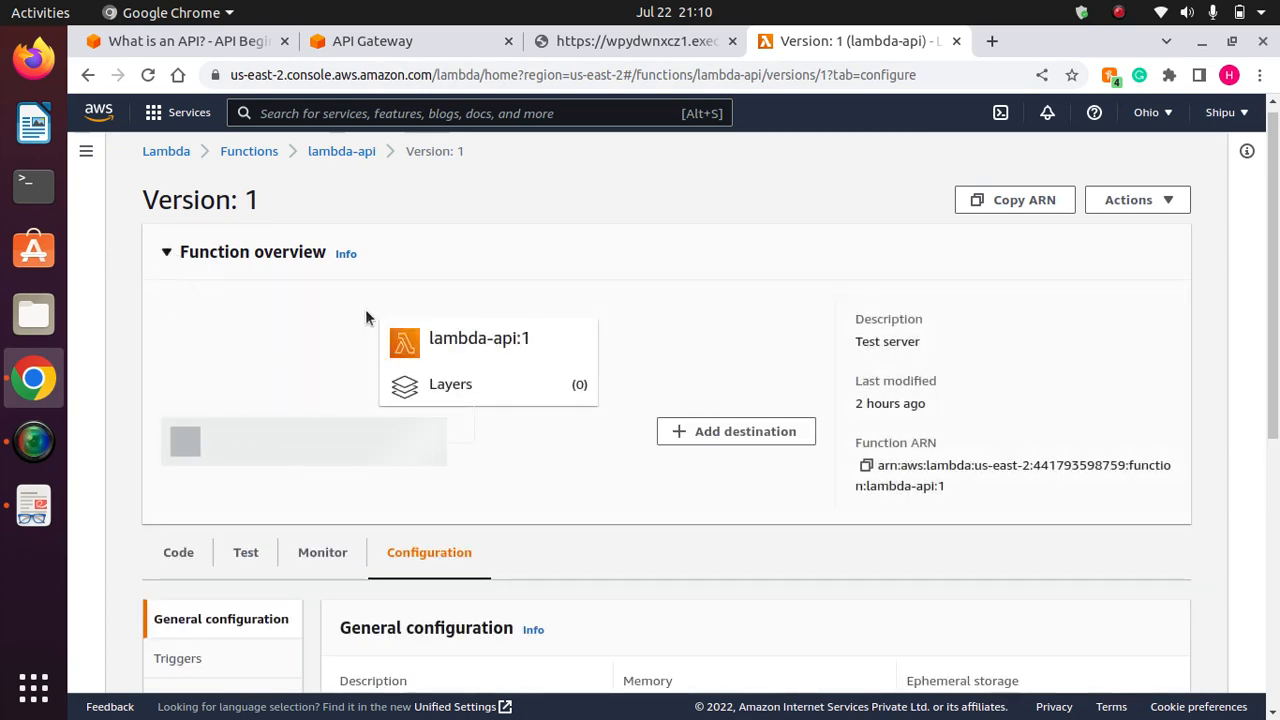
pyautogui.moveTo(1275, 320); pyautogui.dragTo(1276, 448)
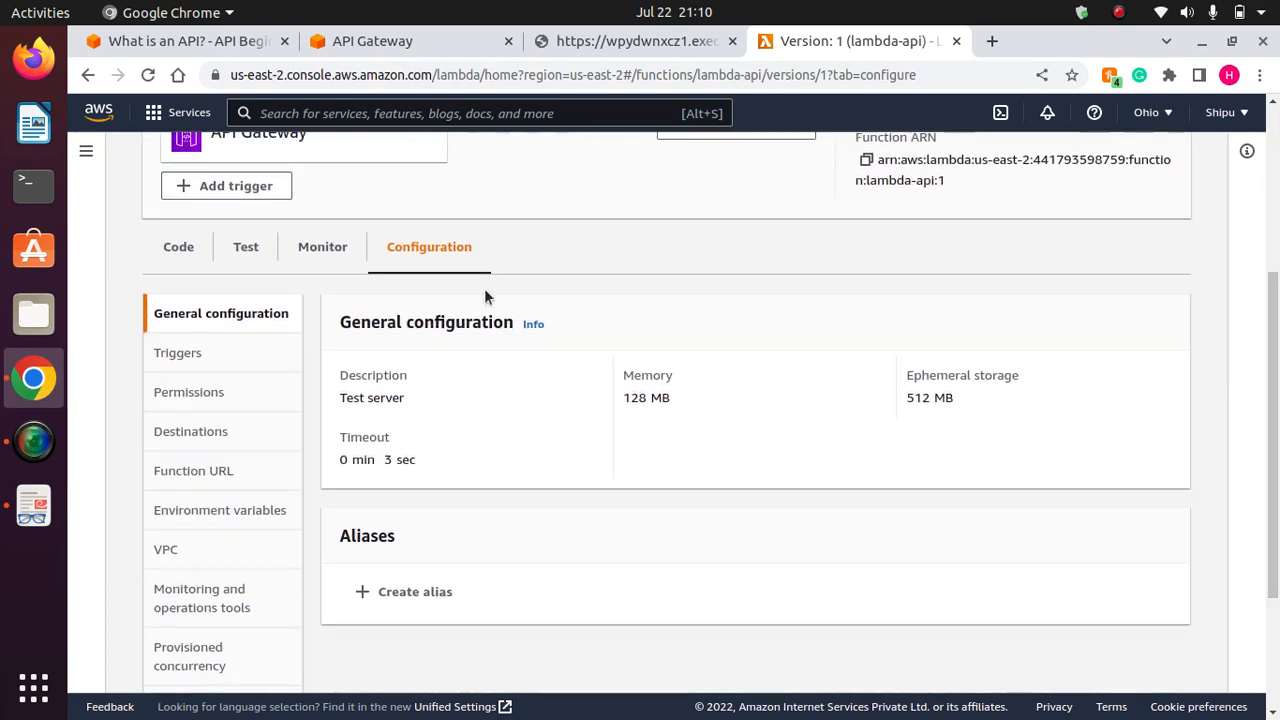
# Examine the code source of version 1, checking the body text that lambda_handler returns.
pyautogui.click(177, 247)
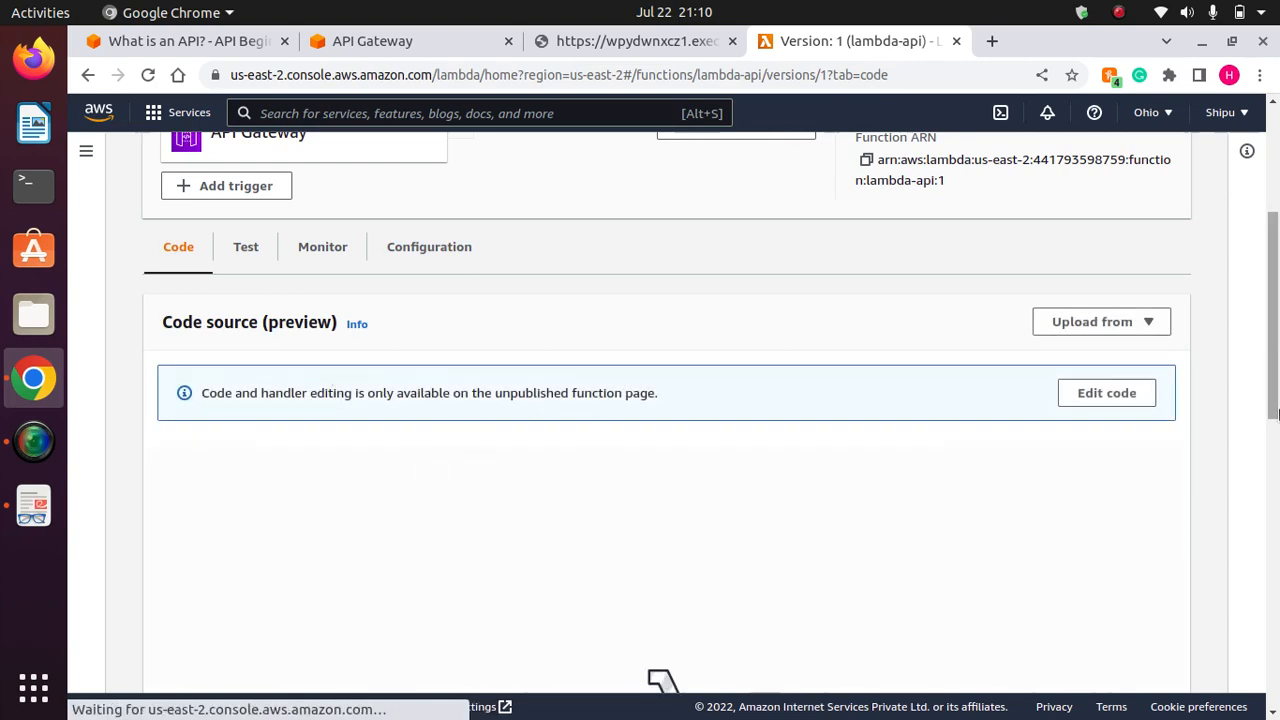
pyautogui.moveTo(1275, 336); pyautogui.dragTo(1272, 404)
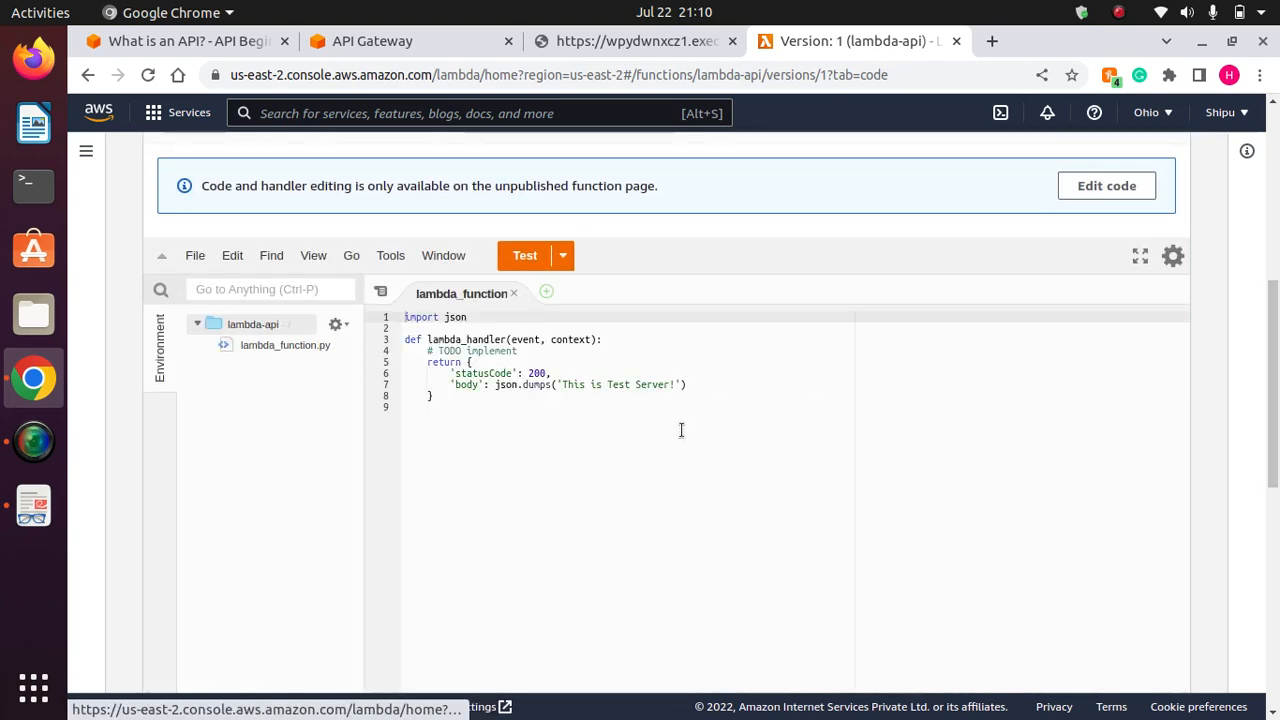
pyautogui.moveTo(562, 386); pyautogui.dragTo(668, 386)
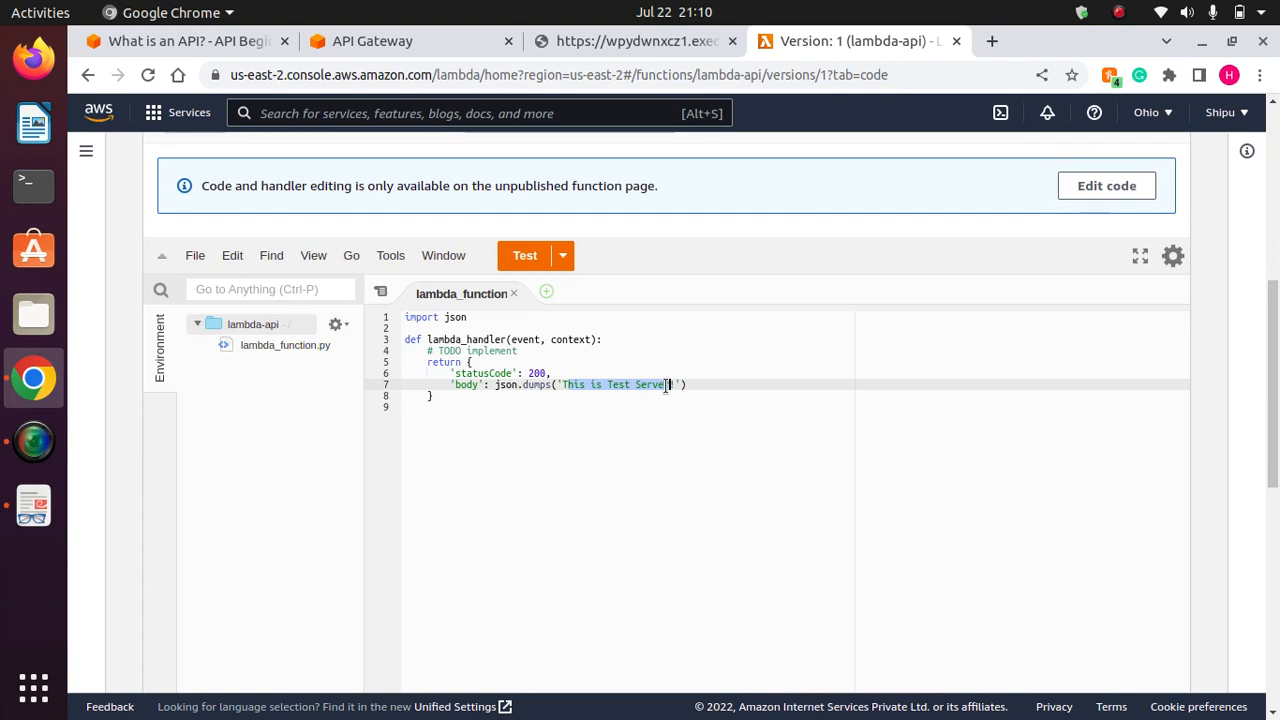
pyautogui.click(580, 424)
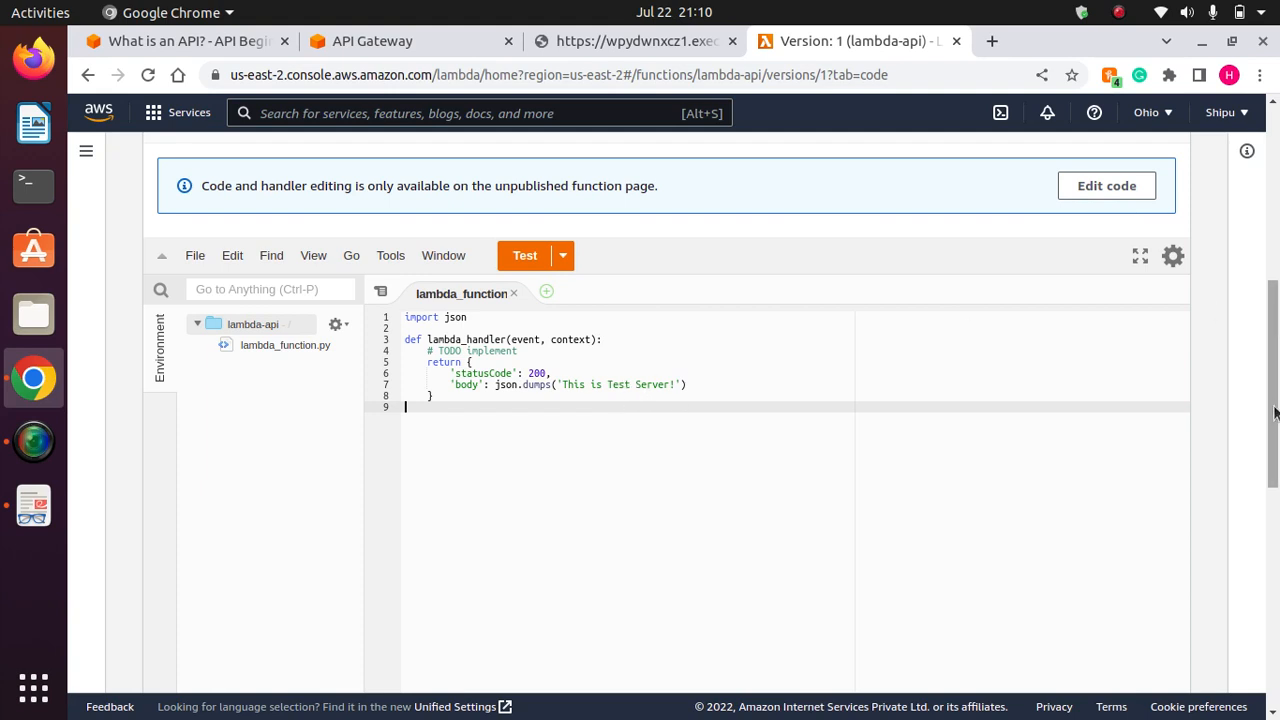
pyautogui.scroll(2, 650, 552)
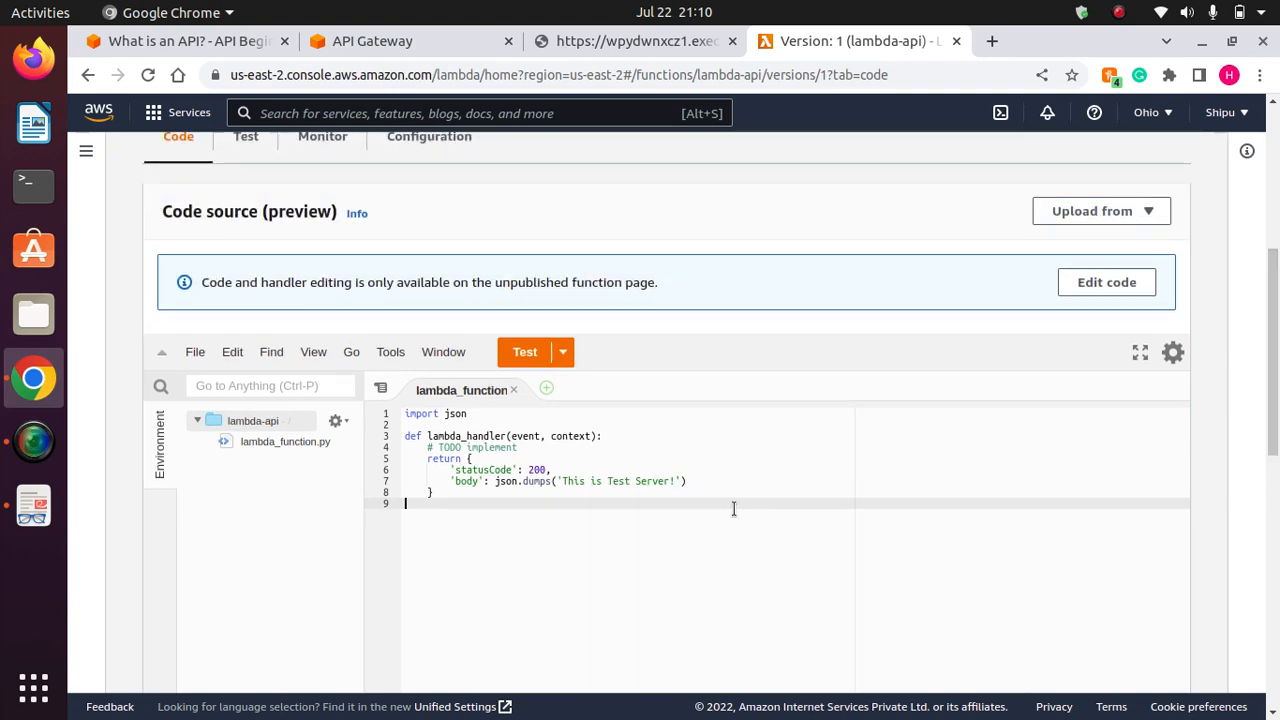
pyautogui.moveTo(1274, 435); pyautogui.dragTo(1274, 285)
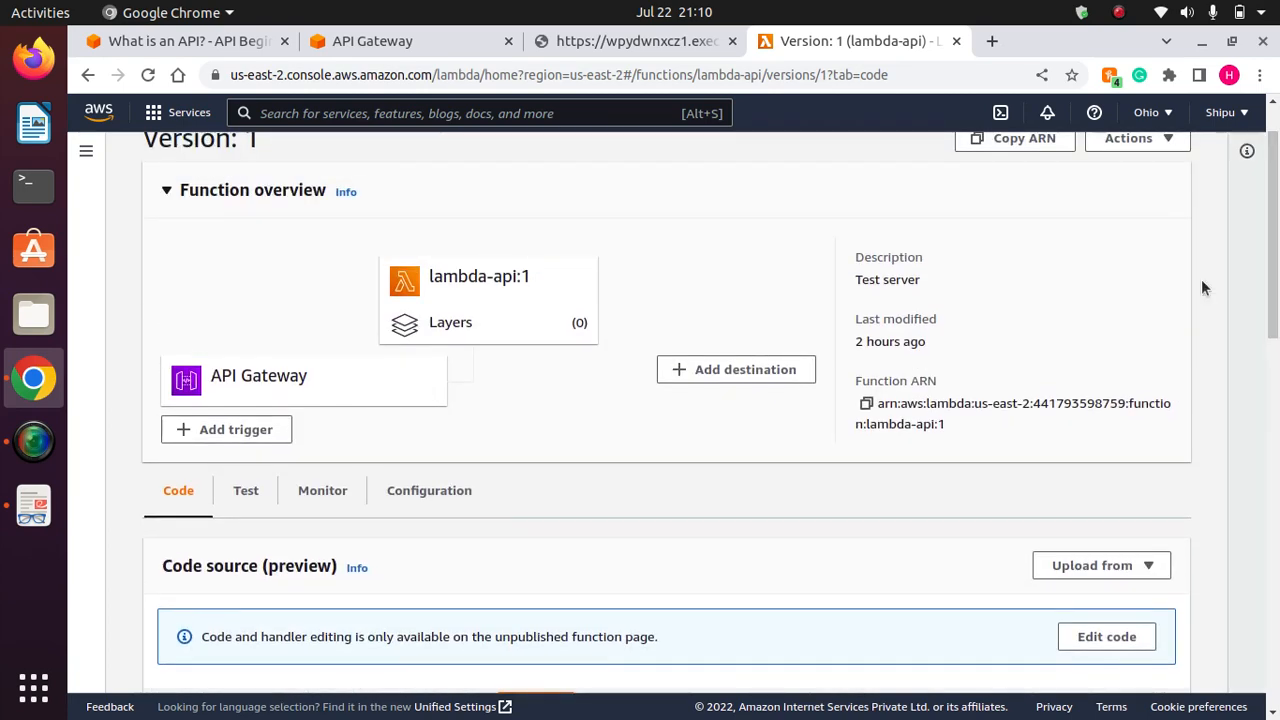
# Review the test stage's Invoke URL response again and return to the test Stage Editor in API Gateway.
pyautogui.click(620, 41)
pyautogui.click(334, 118)
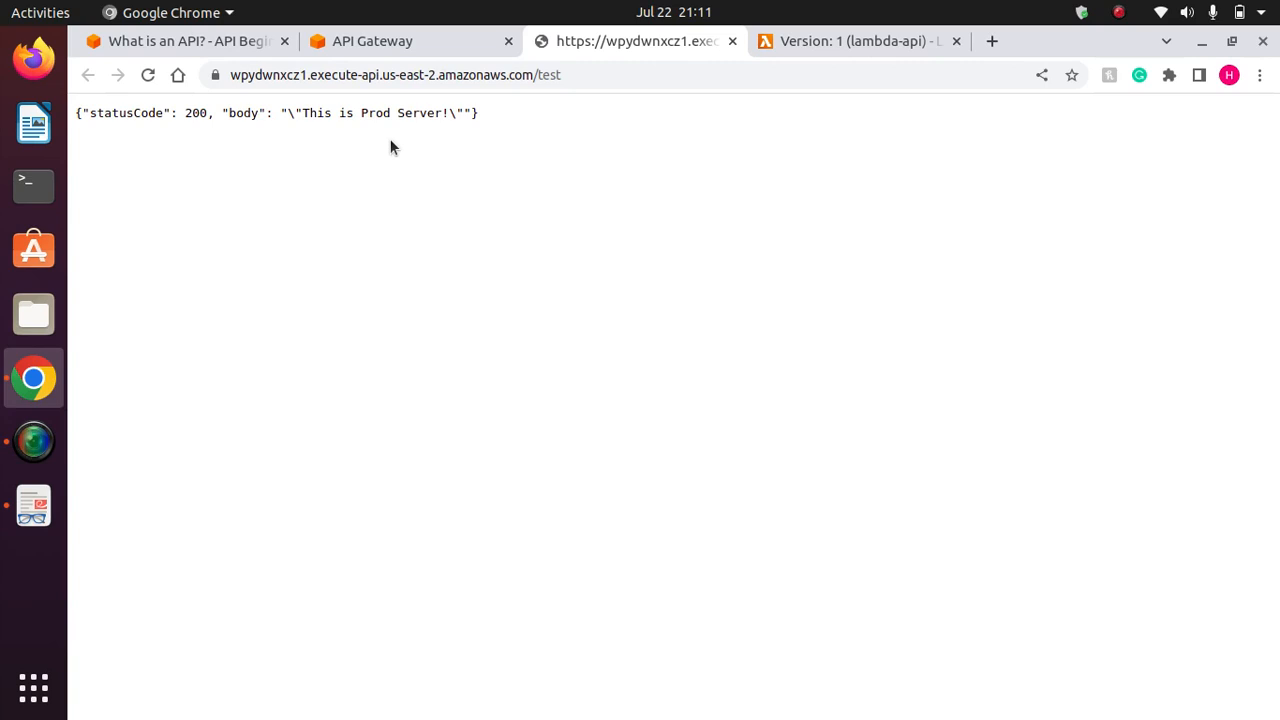
pyautogui.click(380, 41)
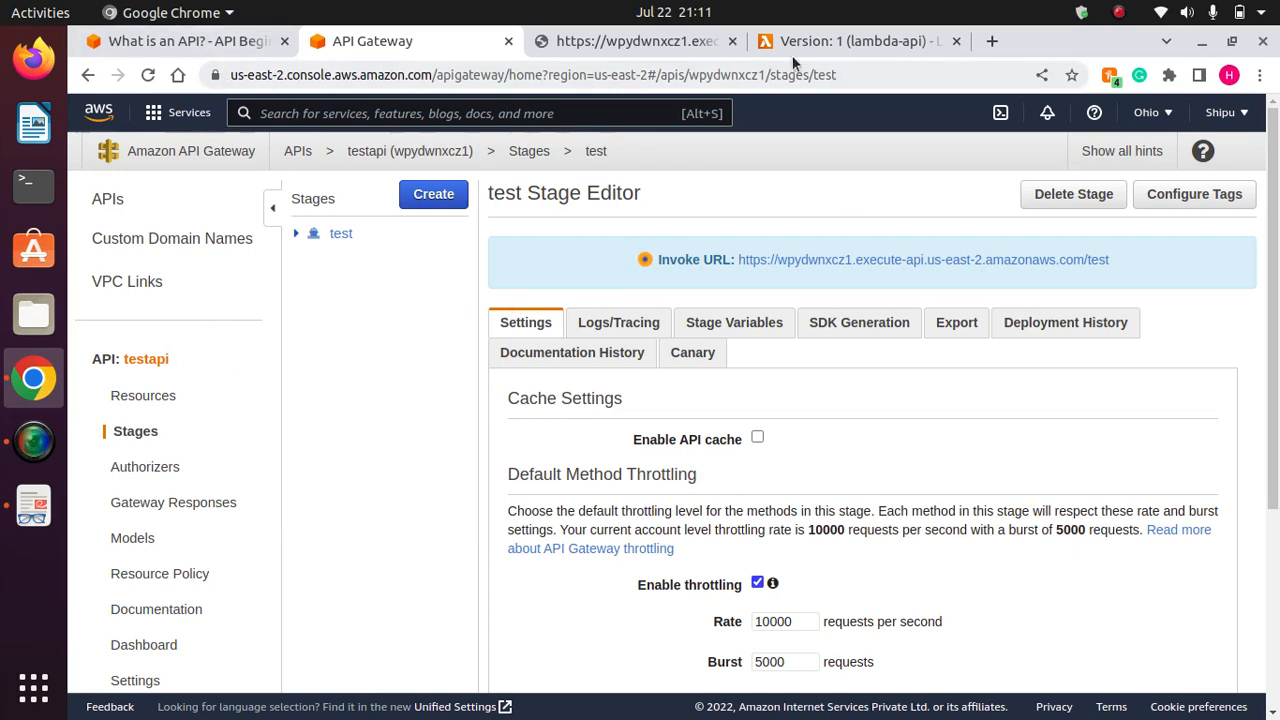
# Switch to version 1 of lambda-api in Lambda and recheck the body text its lambda_handler returns.
pyautogui.click(823, 41)
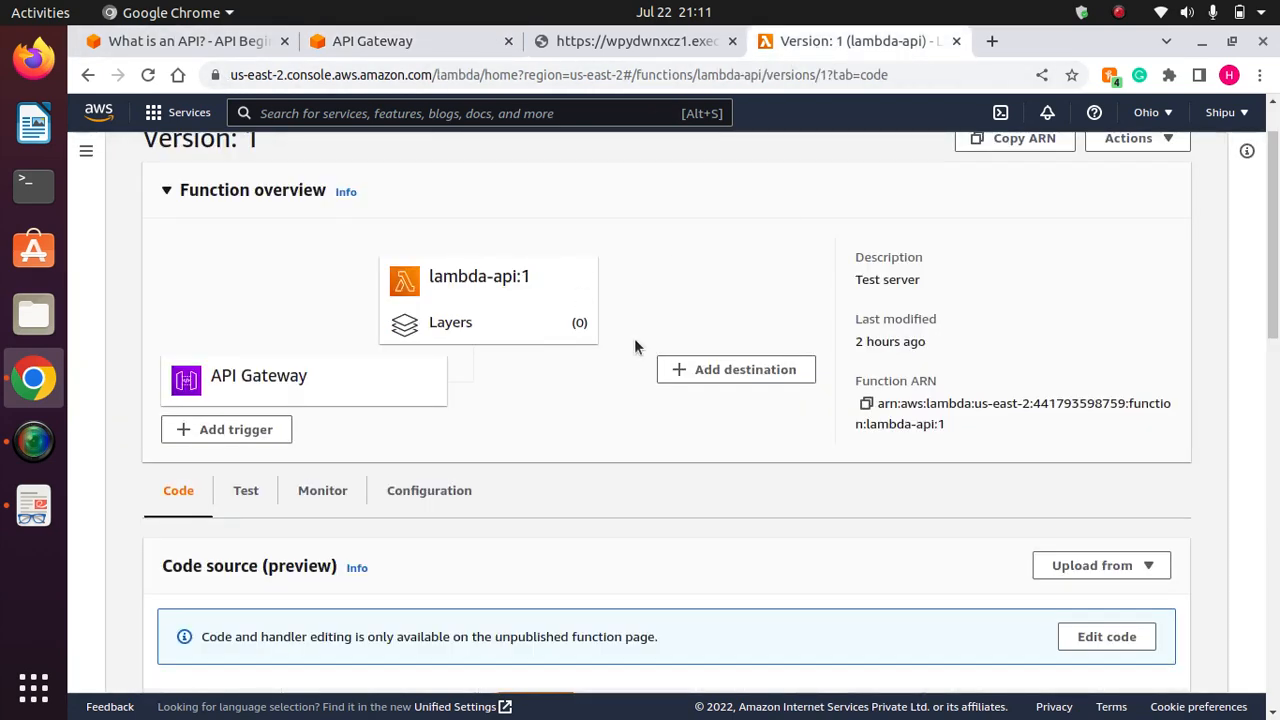
pyautogui.scroll(-5, 1274, 365)
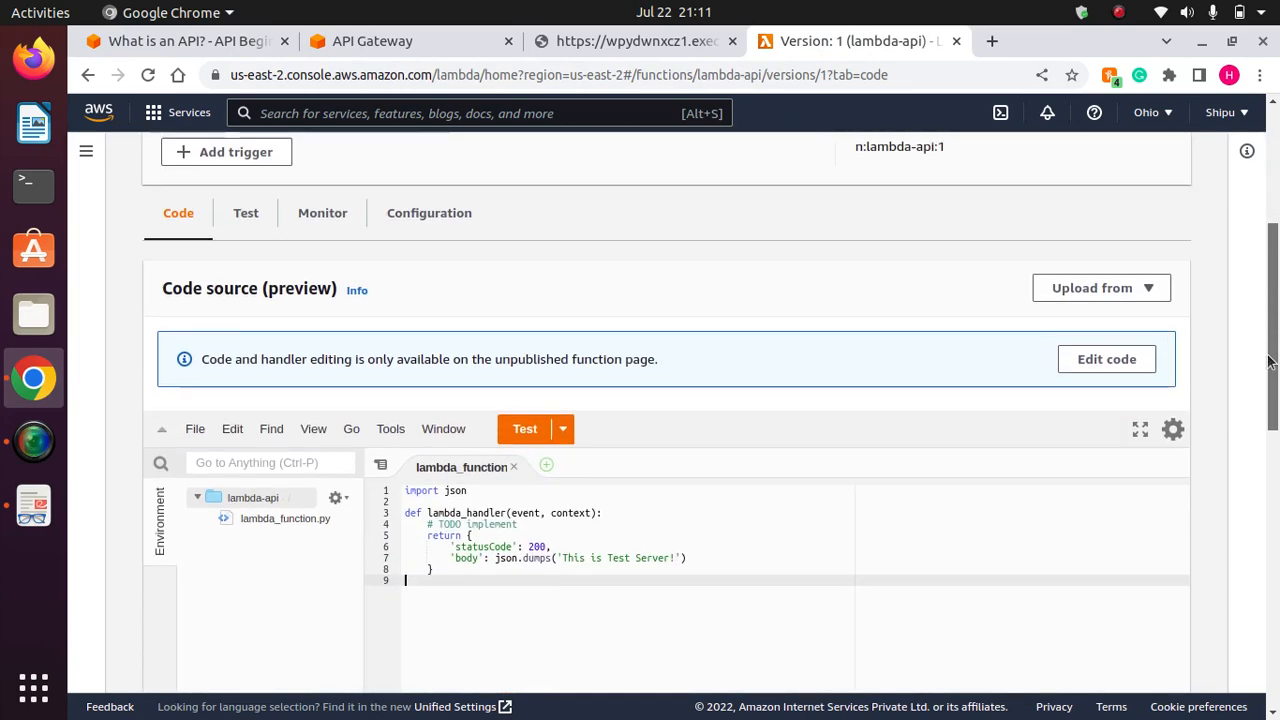
pyautogui.moveTo(1270, 378)
pyautogui.mouseDown()
pyautogui.moveTo(1274, 308)
pyautogui.moveTo(1272, 386)
pyautogui.mouseUp()
pyautogui.moveTo(682, 472); pyautogui.dragTo(555, 461)
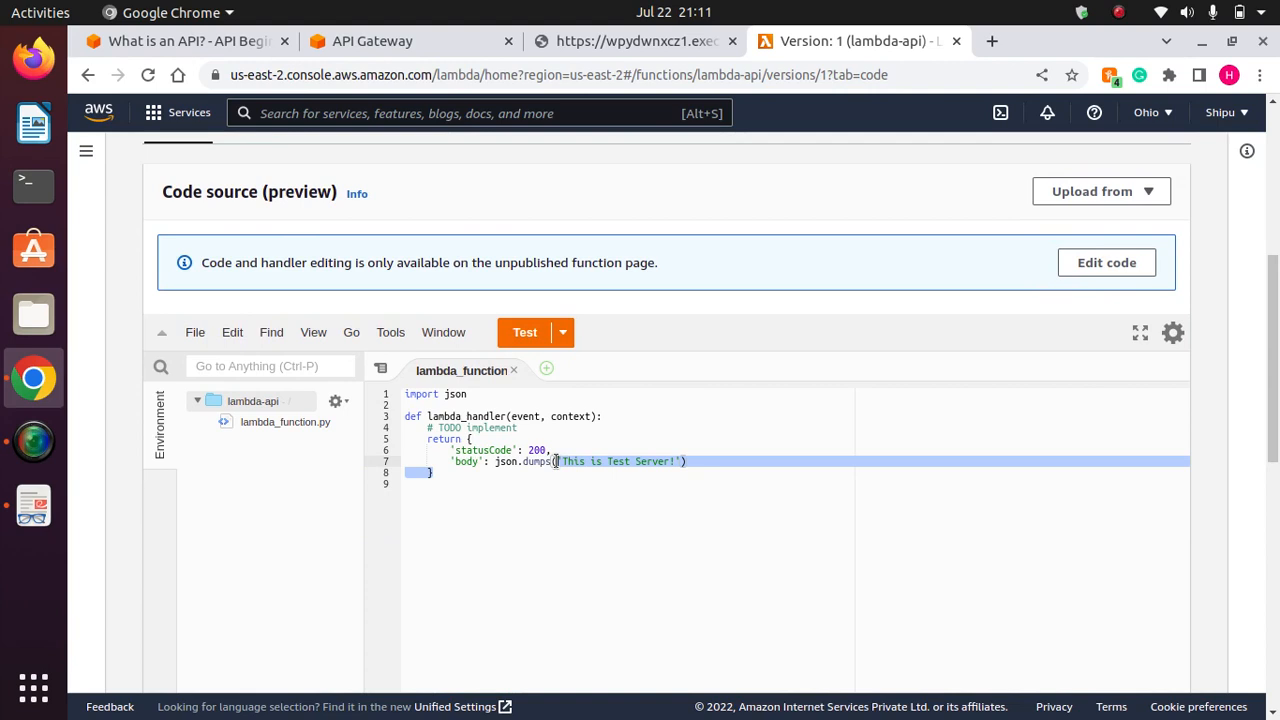
pyautogui.click(708, 460)
# Return to API Gateway and open the root GET method's execution overview in the testapi resources.
pyautogui.click(370, 44)
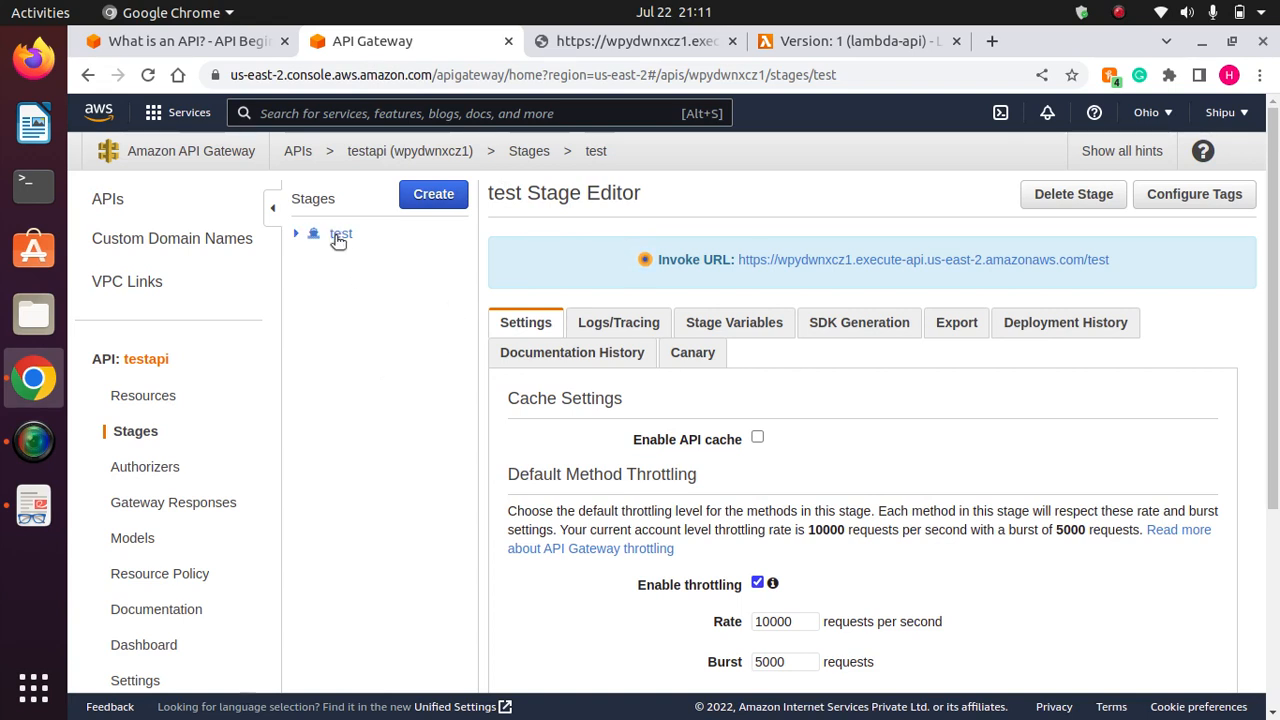
pyautogui.click(135, 398)
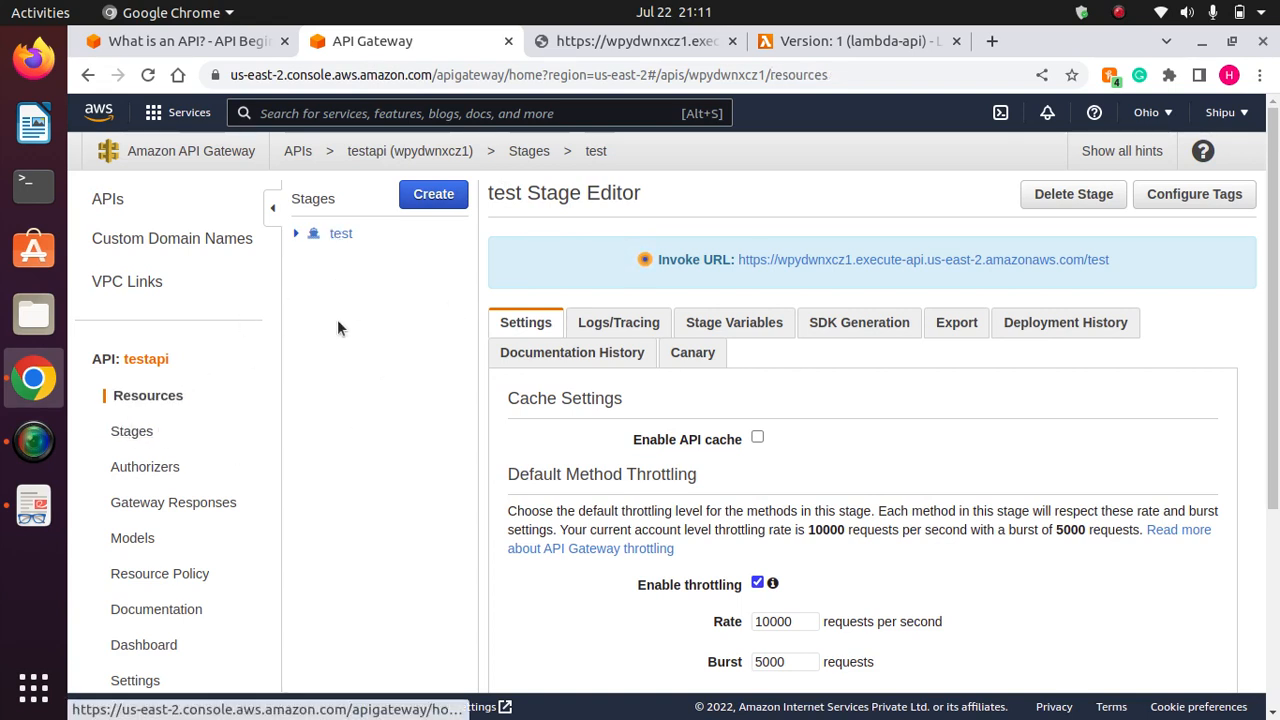
pyautogui.click(330, 259)
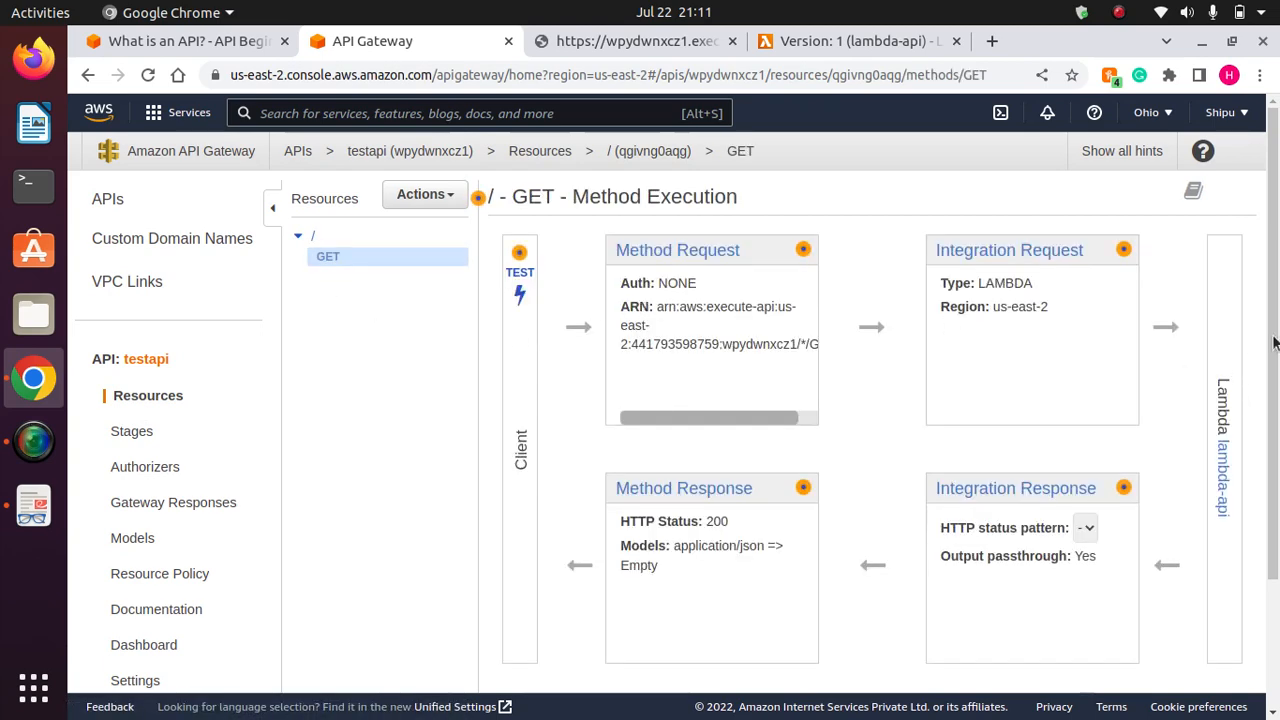
# Examine the GET method's ARN and Method Request settings, then return to Method Execution.
pyautogui.scroll(-2, 1276, 482)
pyautogui.scroll(2, 1276, 482)
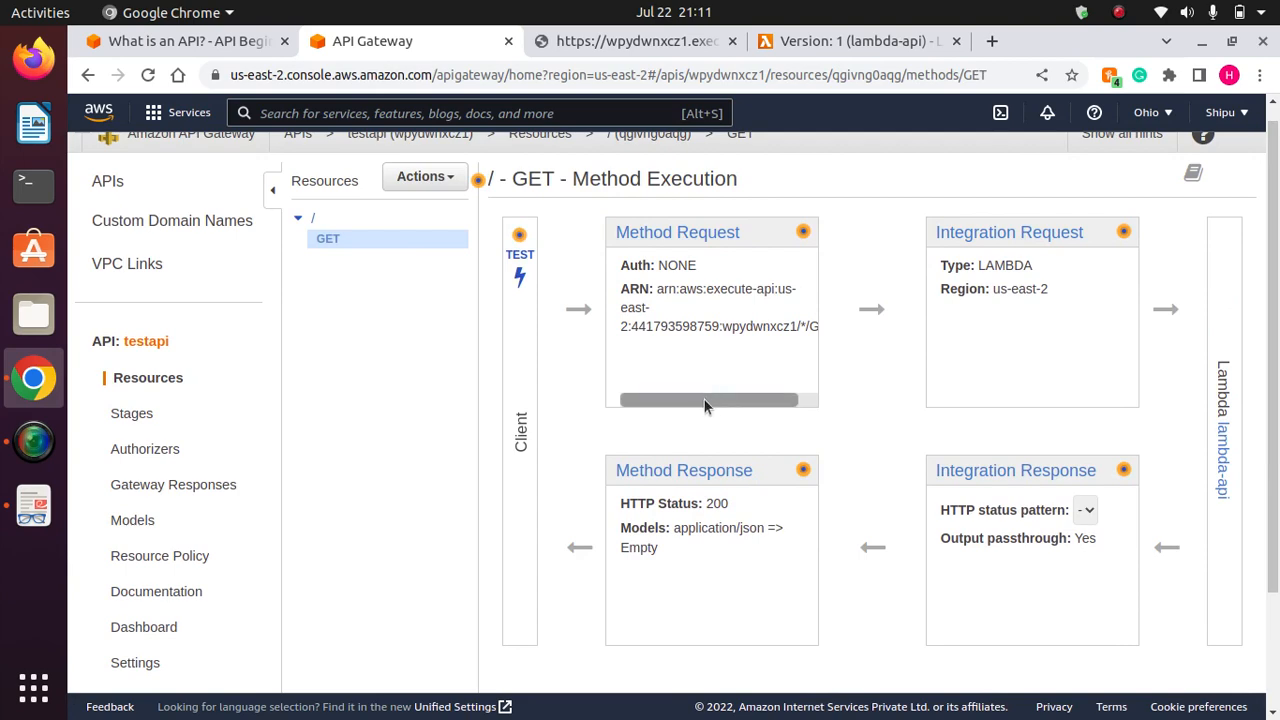
pyautogui.moveTo(709, 400); pyautogui.dragTo(783, 388)
pyautogui.click(672, 232)
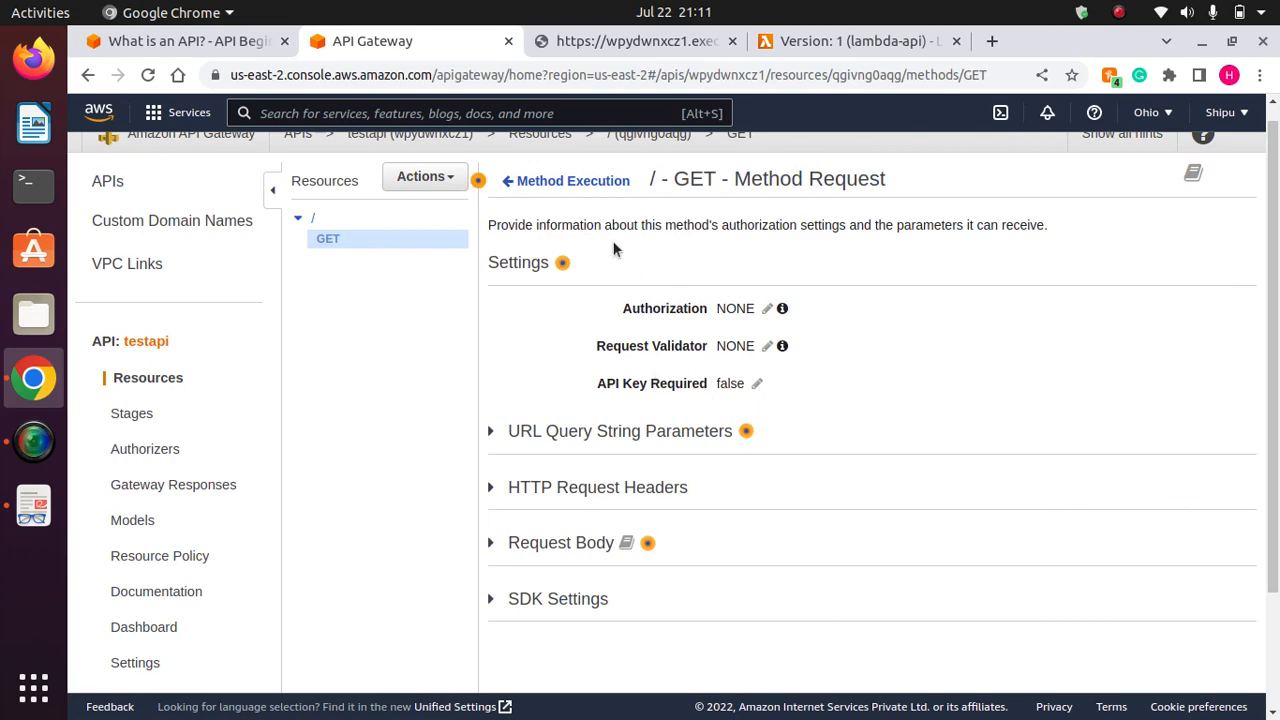
pyautogui.click(552, 183)
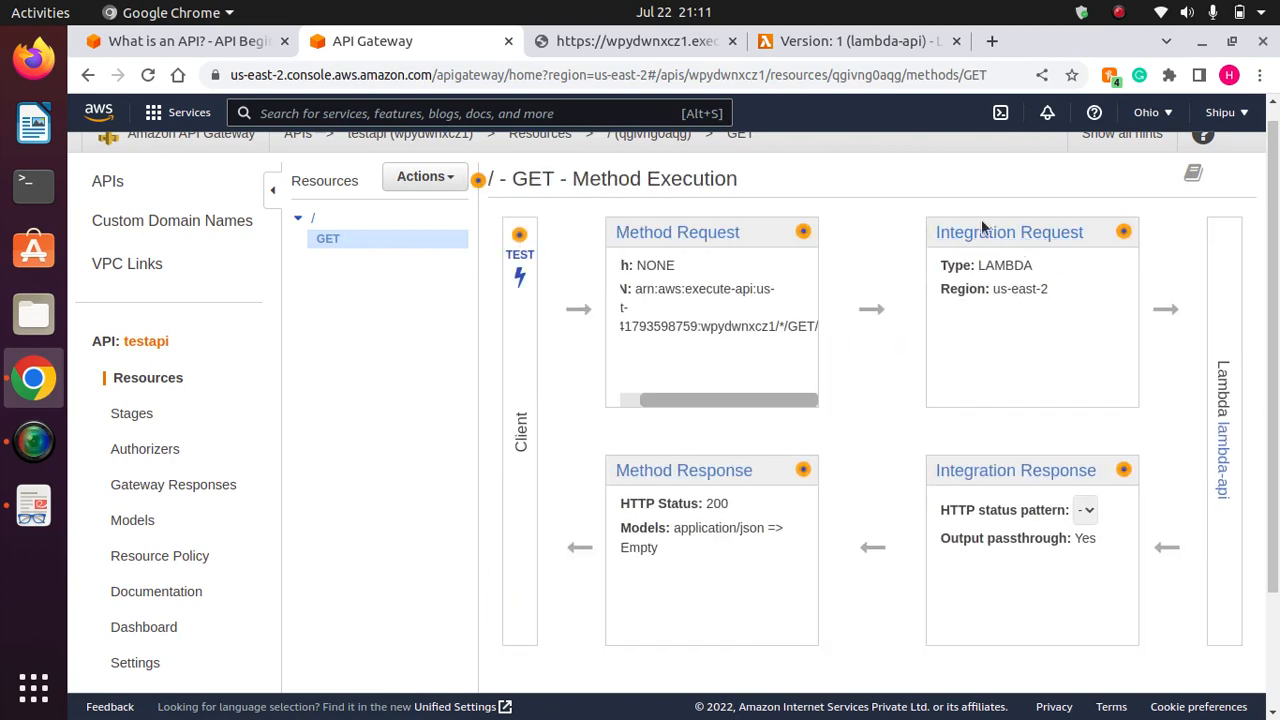
# Open the GET method's Integration Request and make its Lambda Function value editable.
pyautogui.click(1050, 237)
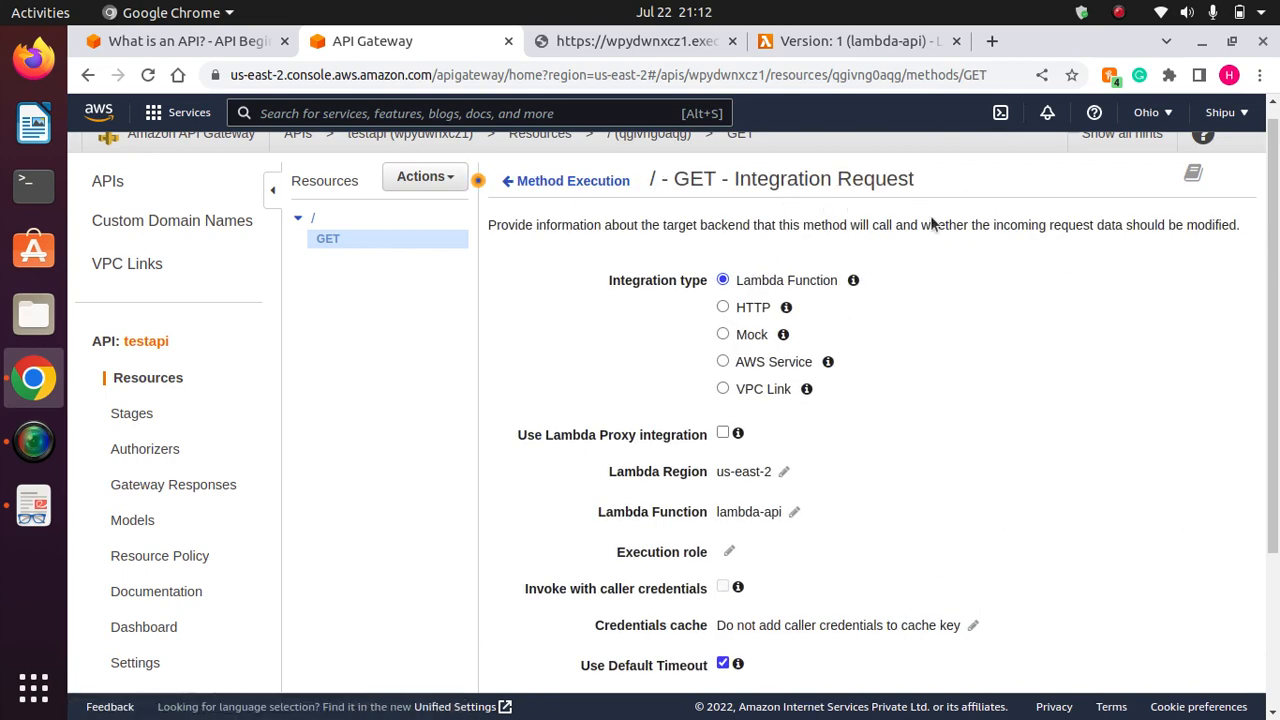
pyautogui.moveTo(1274, 310); pyautogui.dragTo(1265, 450)
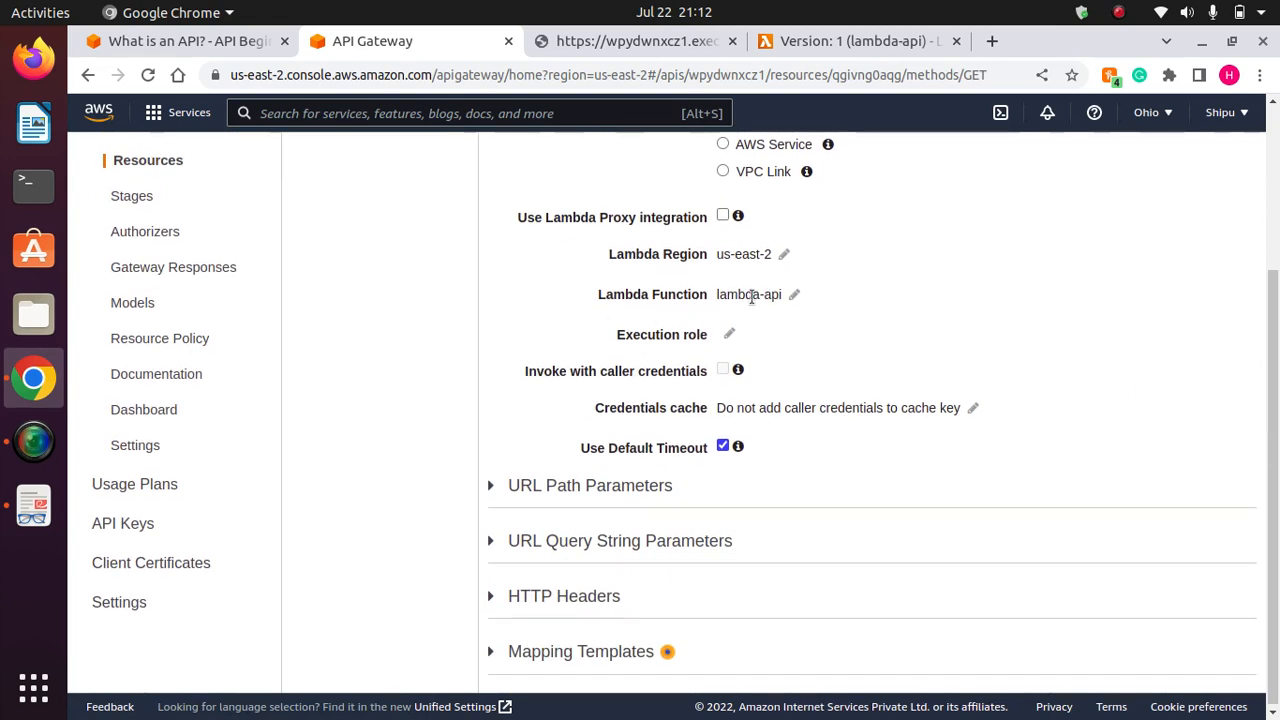
pyautogui.click(795, 298)
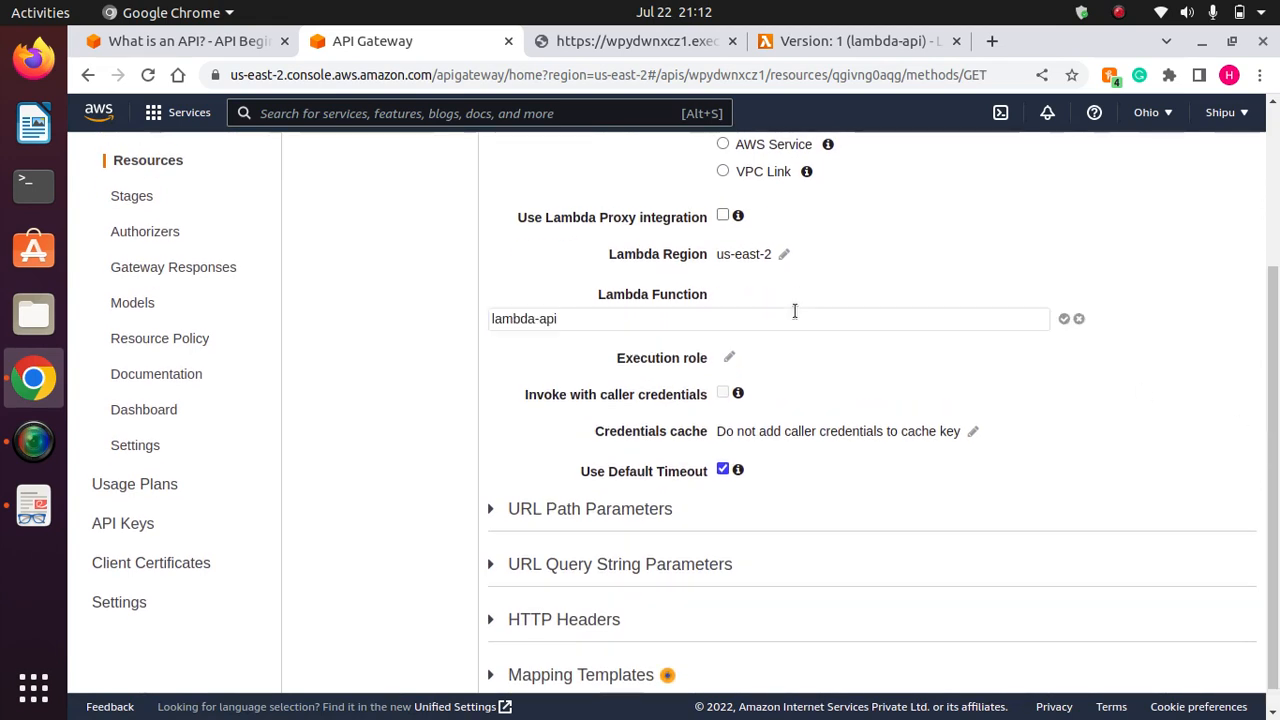
pyautogui.click(615, 320)
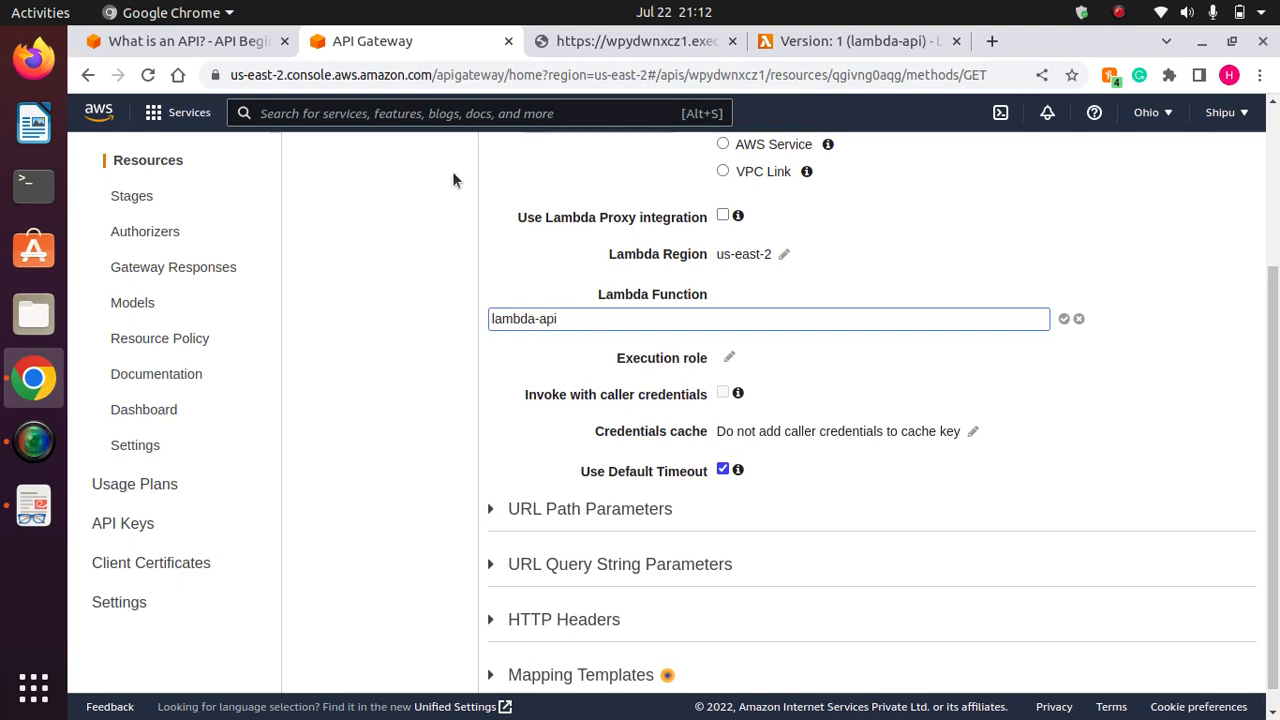
# In Lambda, check version 1's qualified function name and examine the body text in the unpublished lambda-api code.
pyautogui.click(840, 41)
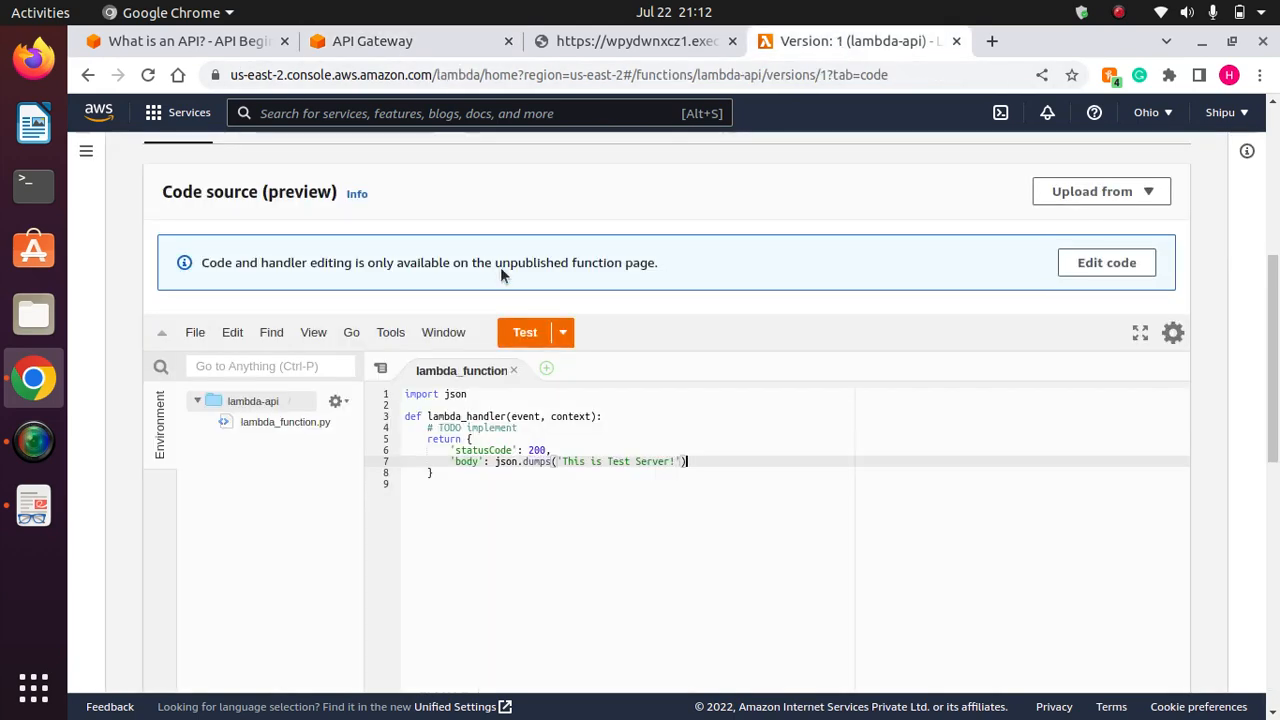
pyautogui.scroll(5, 401, 249)
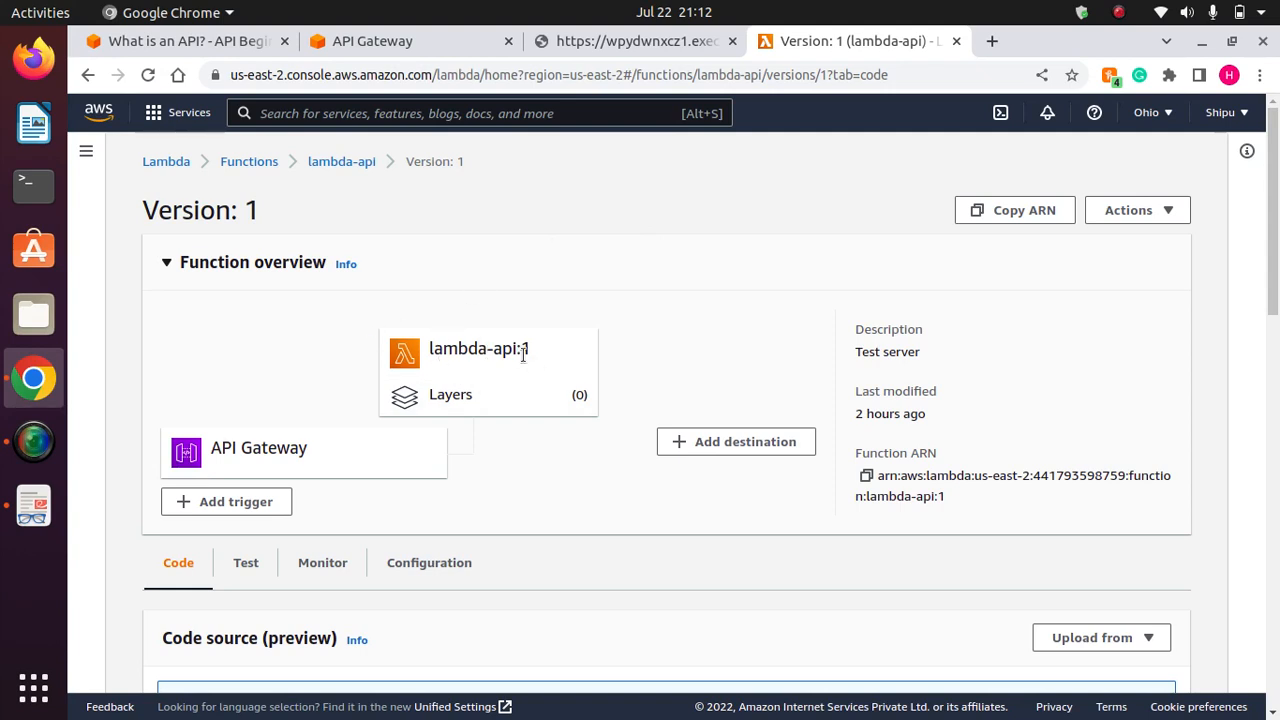
pyautogui.click(337, 164)
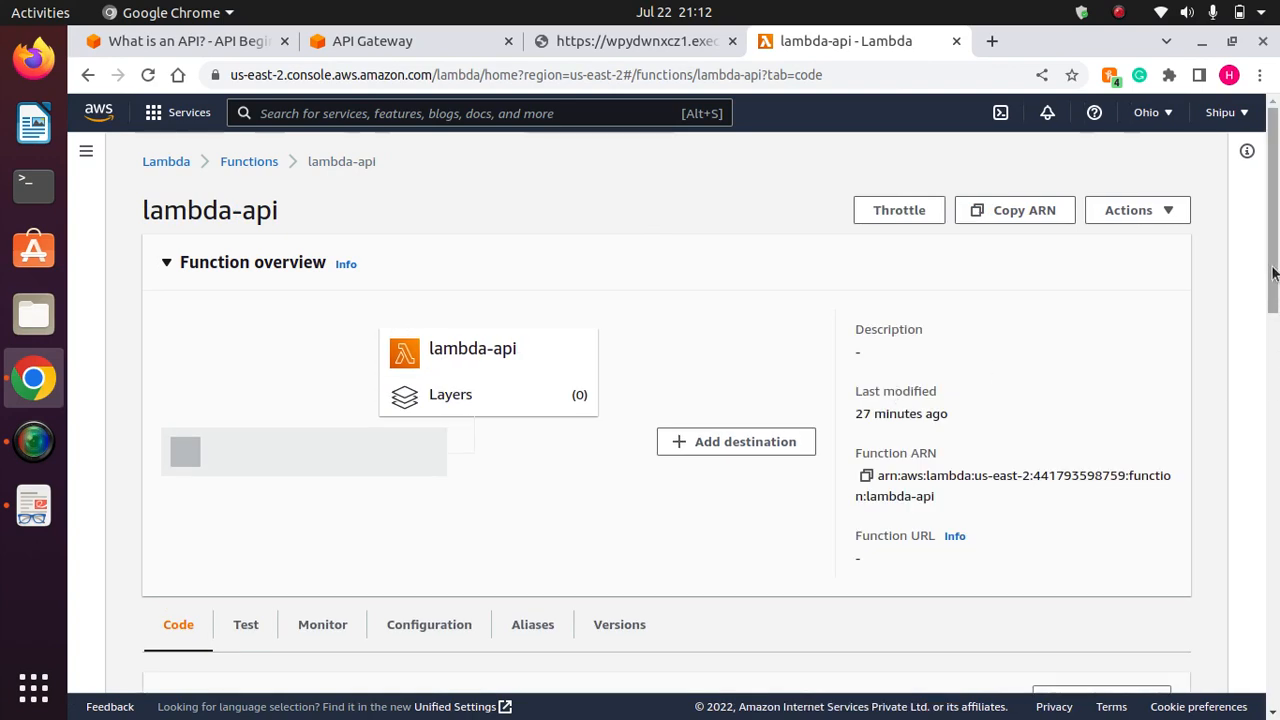
pyautogui.moveTo(1272, 278); pyautogui.dragTo(1273, 401)
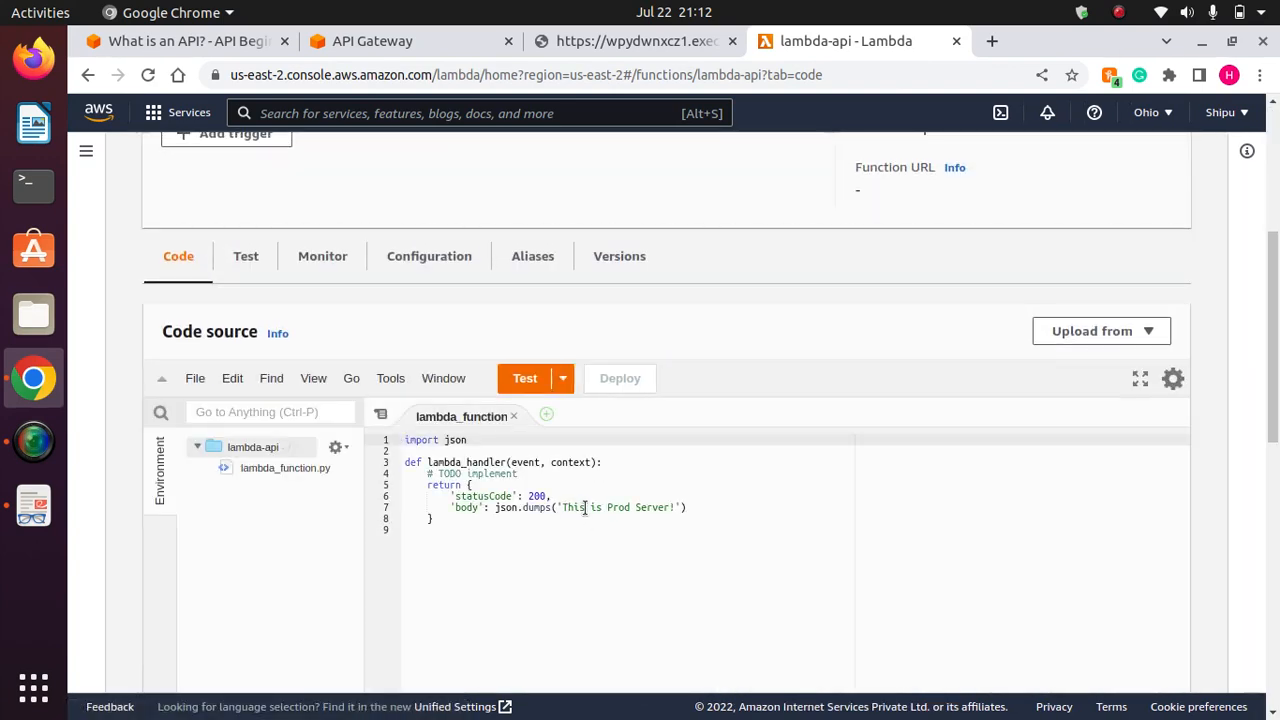
pyautogui.doubleClick(570, 507)
pyautogui.moveTo(625, 505); pyautogui.dragTo(664, 507)
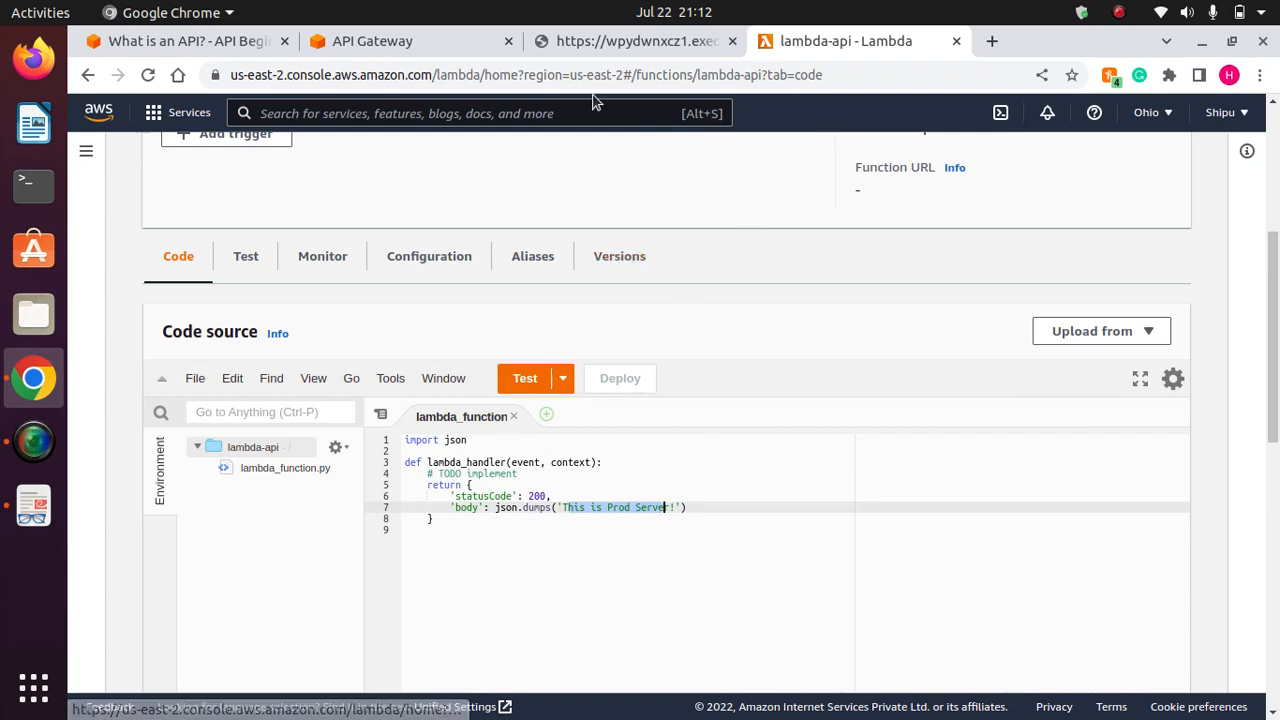
# Recheck the test stage's response and enter lambda-api:1 as the GET integration's Lambda Function in API Gateway.
pyautogui.click(404, 37)
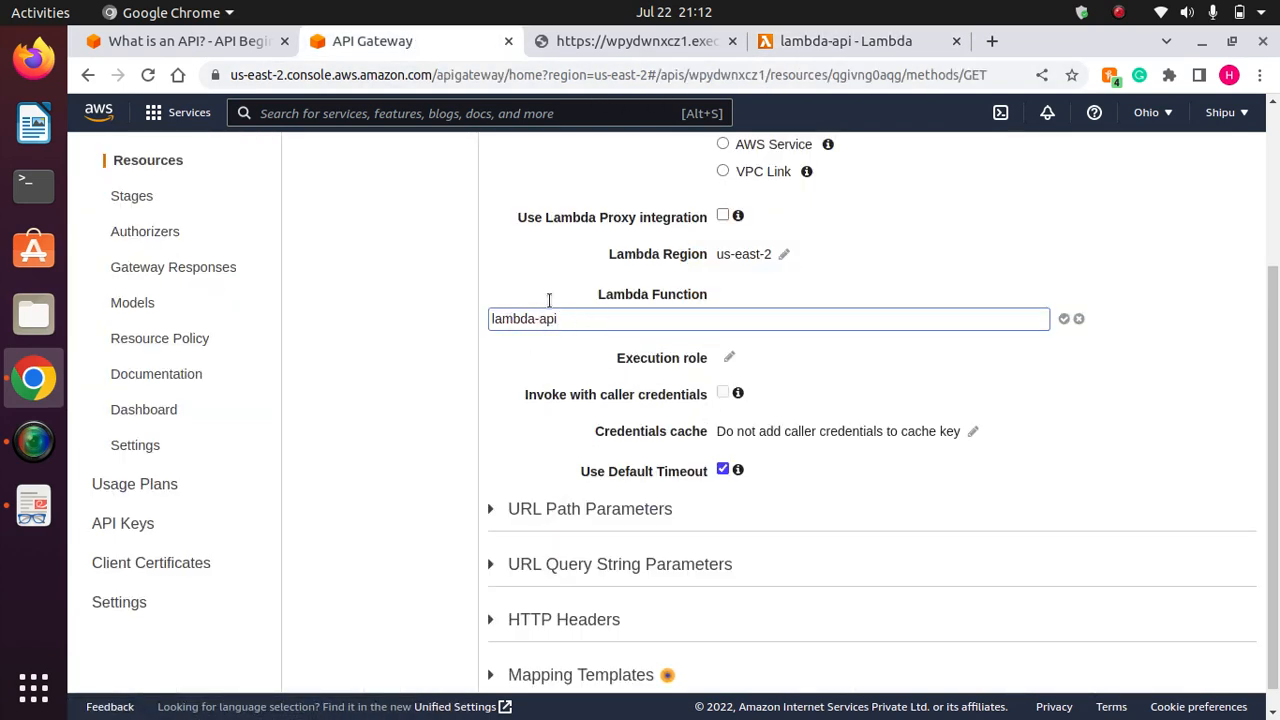
pyautogui.click(599, 40)
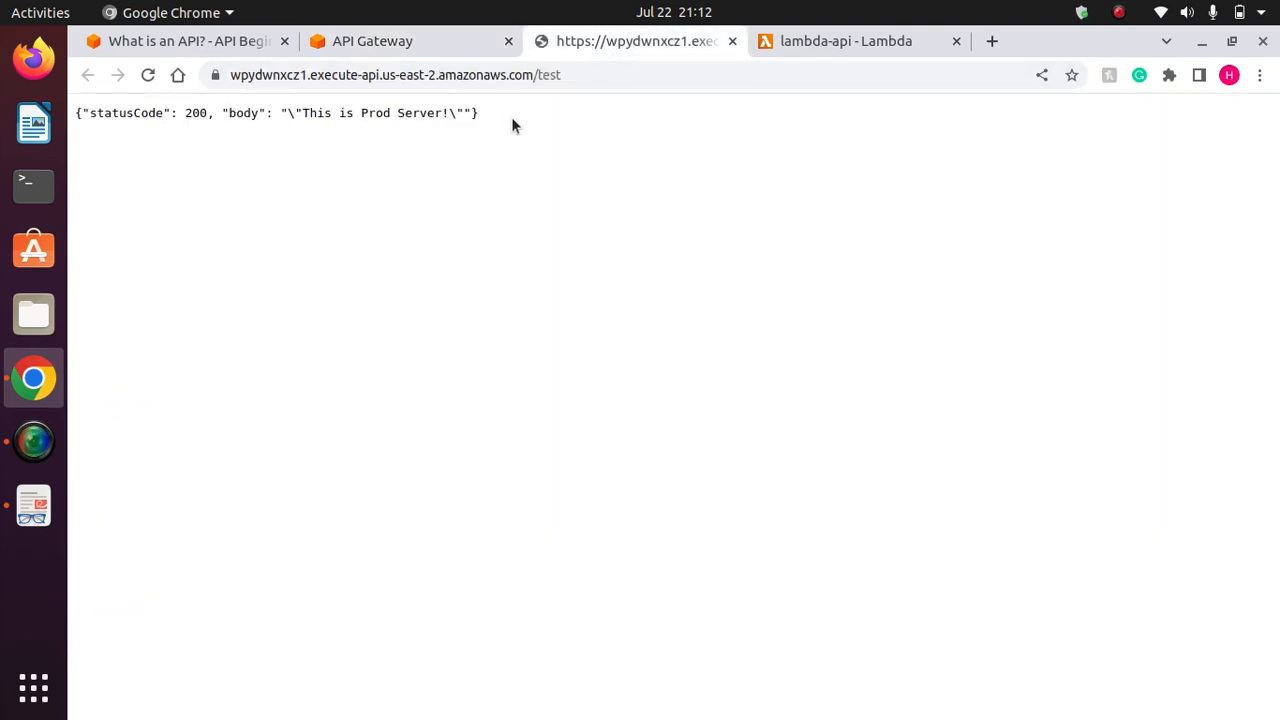
pyautogui.click(380, 42)
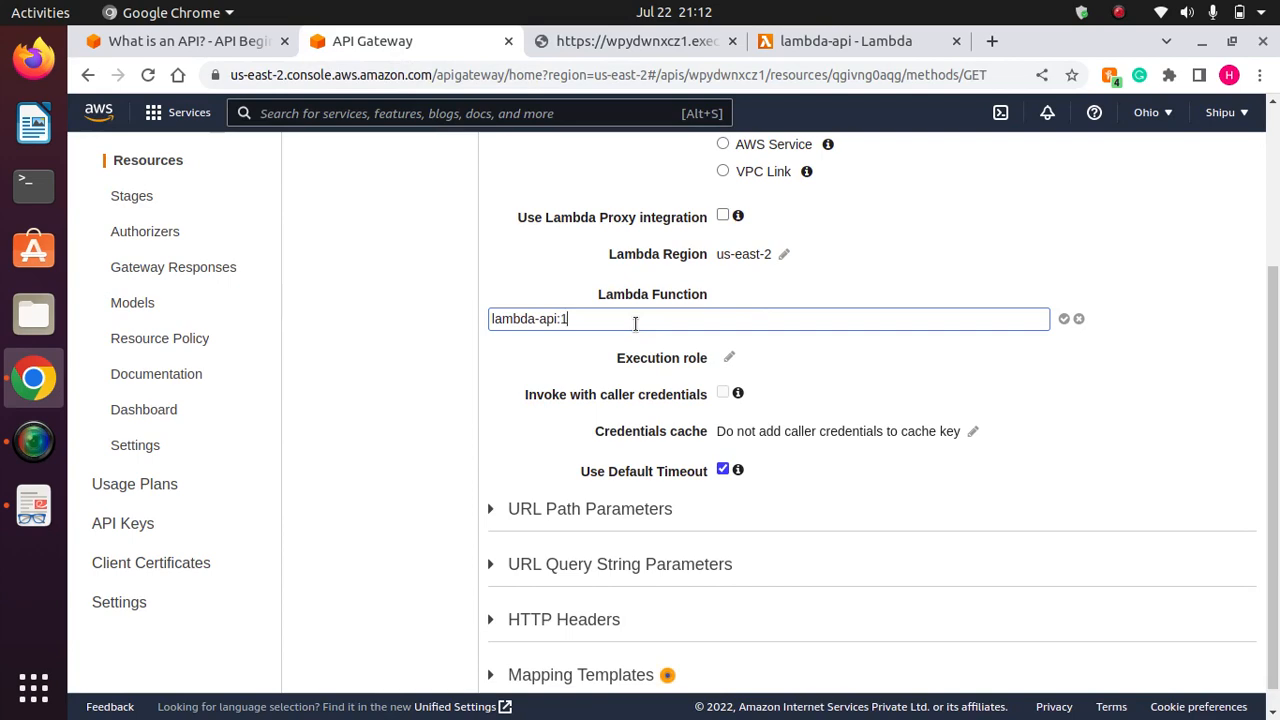
# Review the published versions of lambda-api in Lambda and open version 1, described as Test server.
pyautogui.click(831, 40)
pyautogui.moveTo(1272, 346); pyautogui.dragTo(1171, 357)
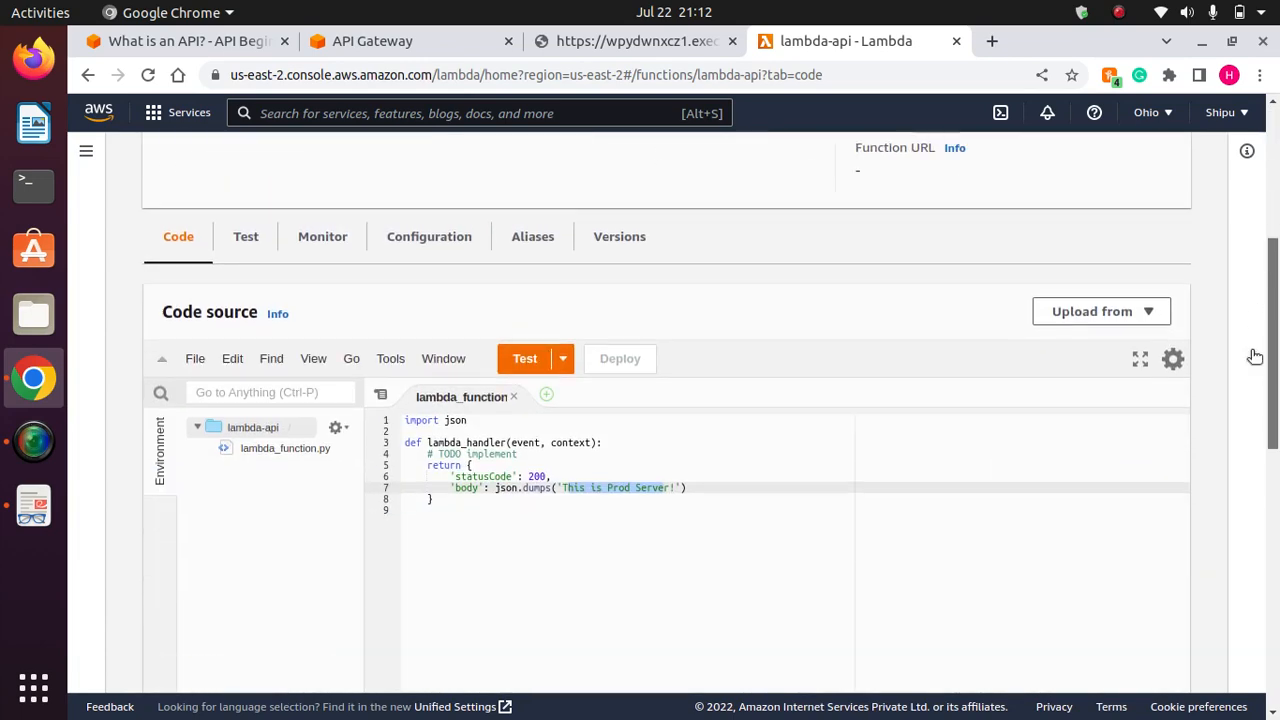
pyautogui.click(645, 245)
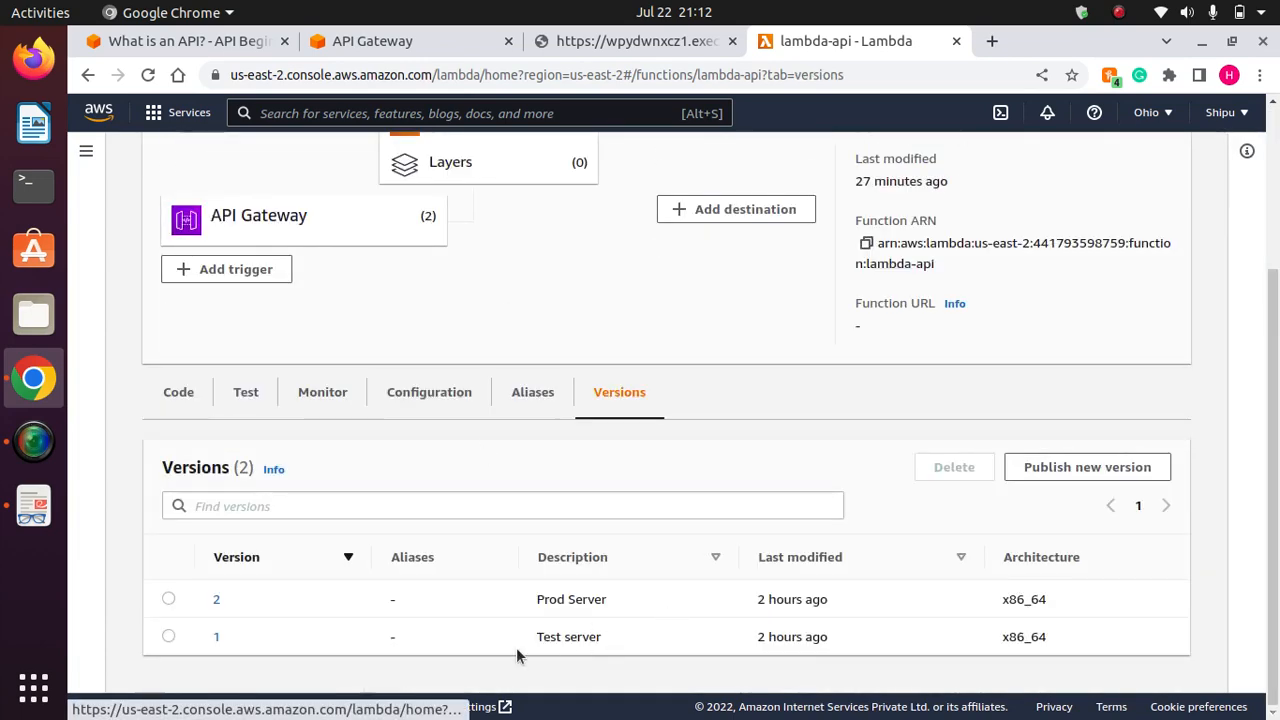
pyautogui.click(168, 637)
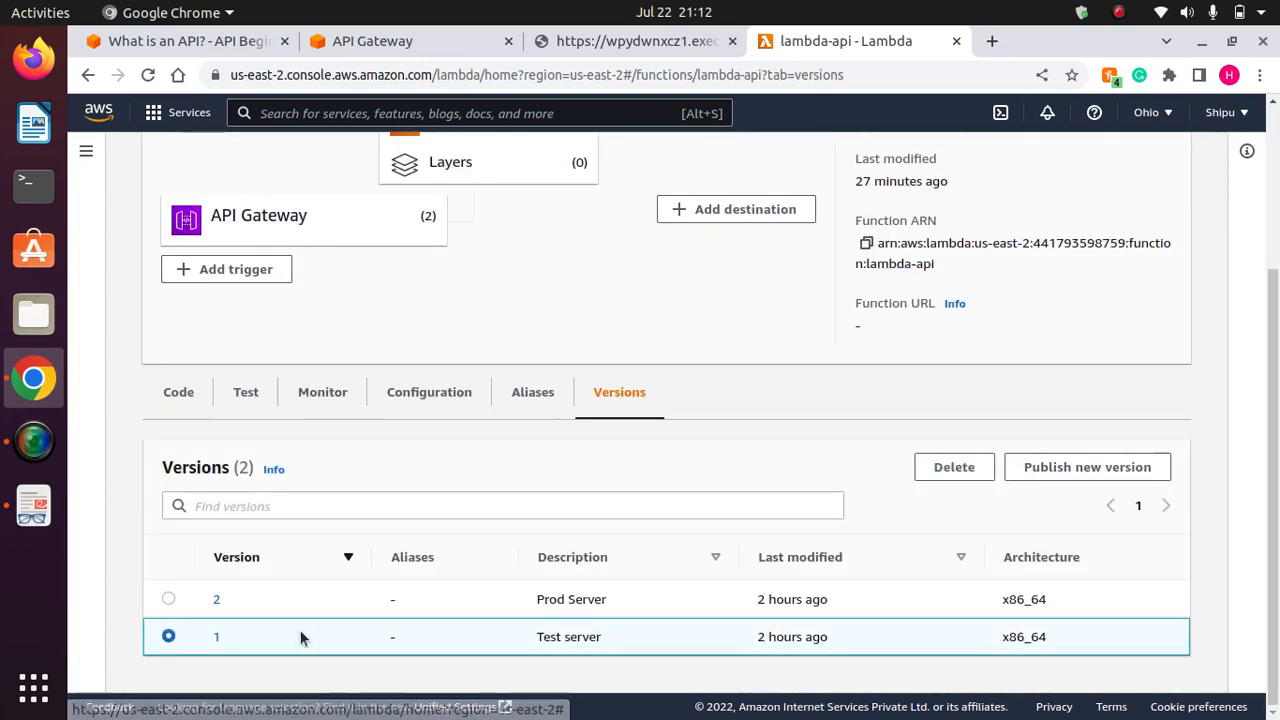
pyautogui.click(216, 637)
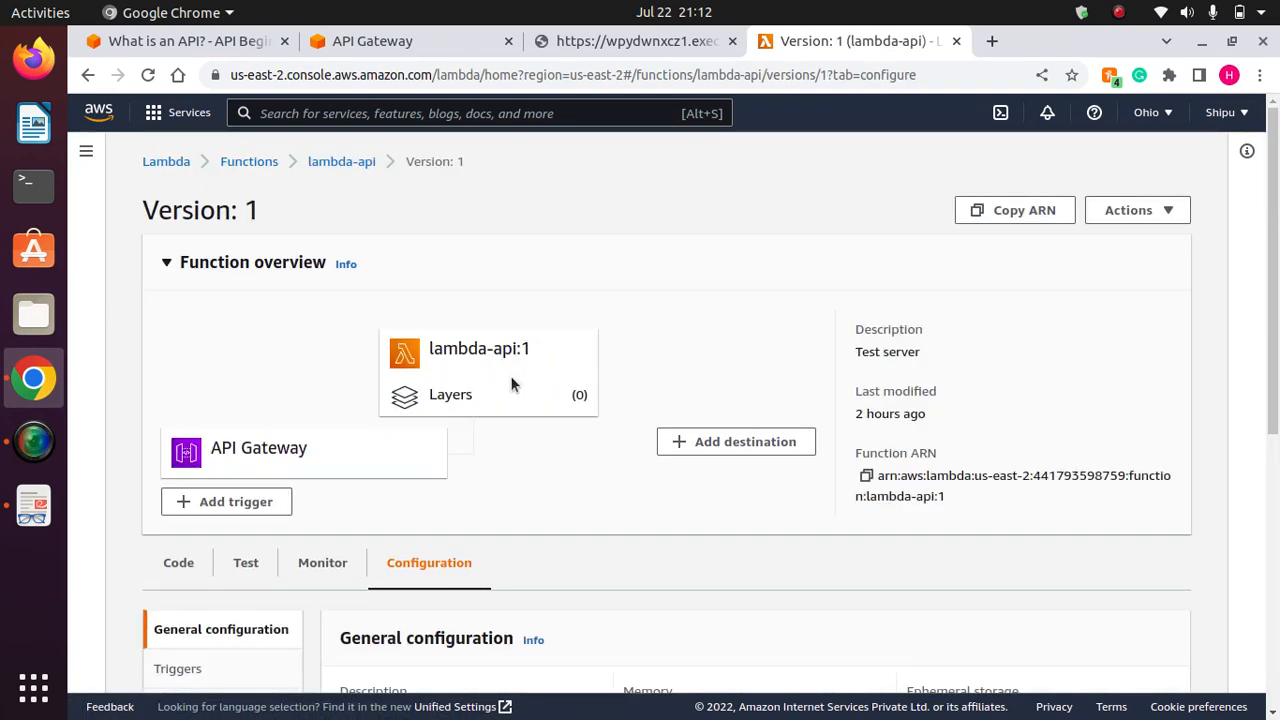
# Return to API Gateway, save lambda-api:1 as the GET method's Lambda Function and review the integration settings.
pyautogui.click(372, 48)
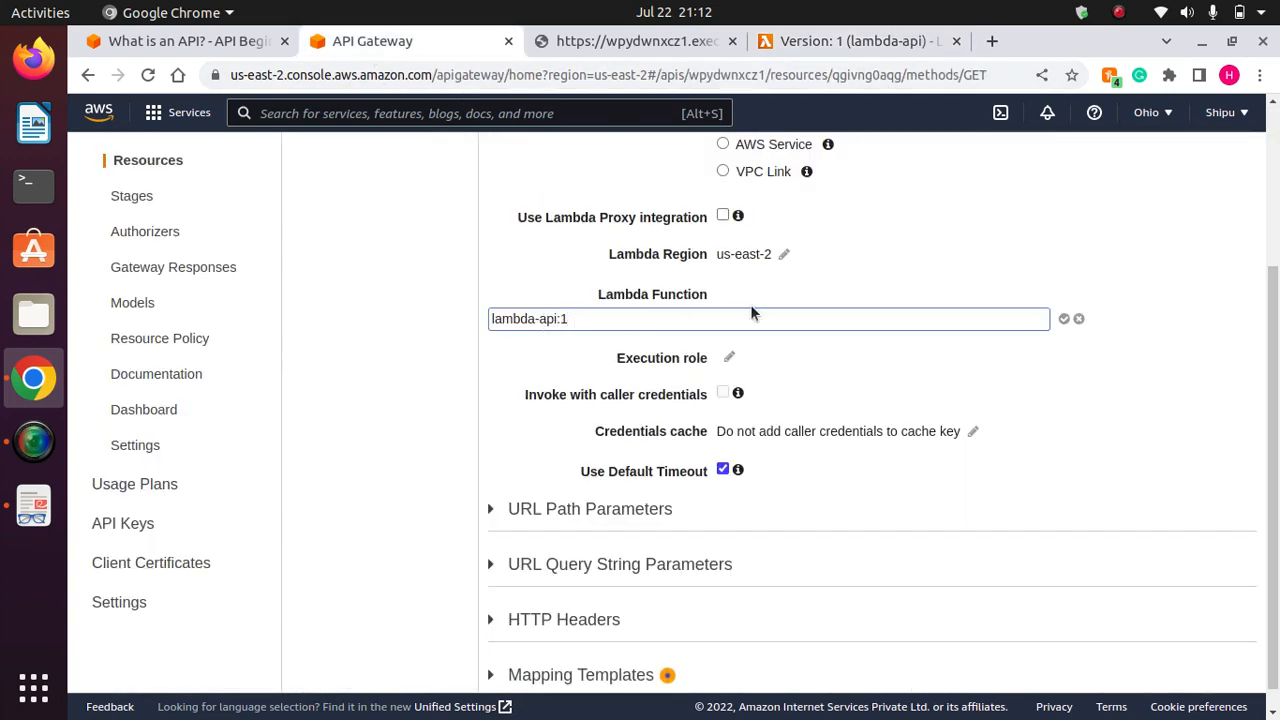
pyautogui.click(1064, 319)
pyautogui.click(1049, 318)
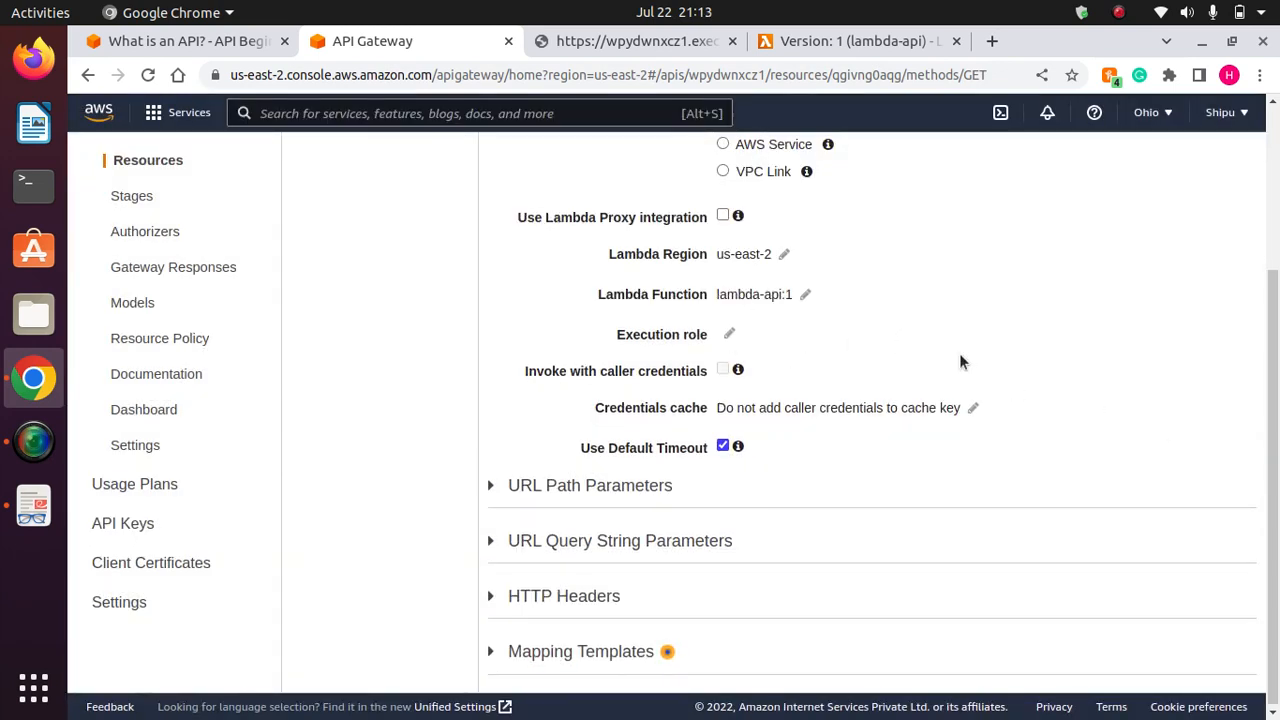
pyautogui.scroll(3, 955, 450)
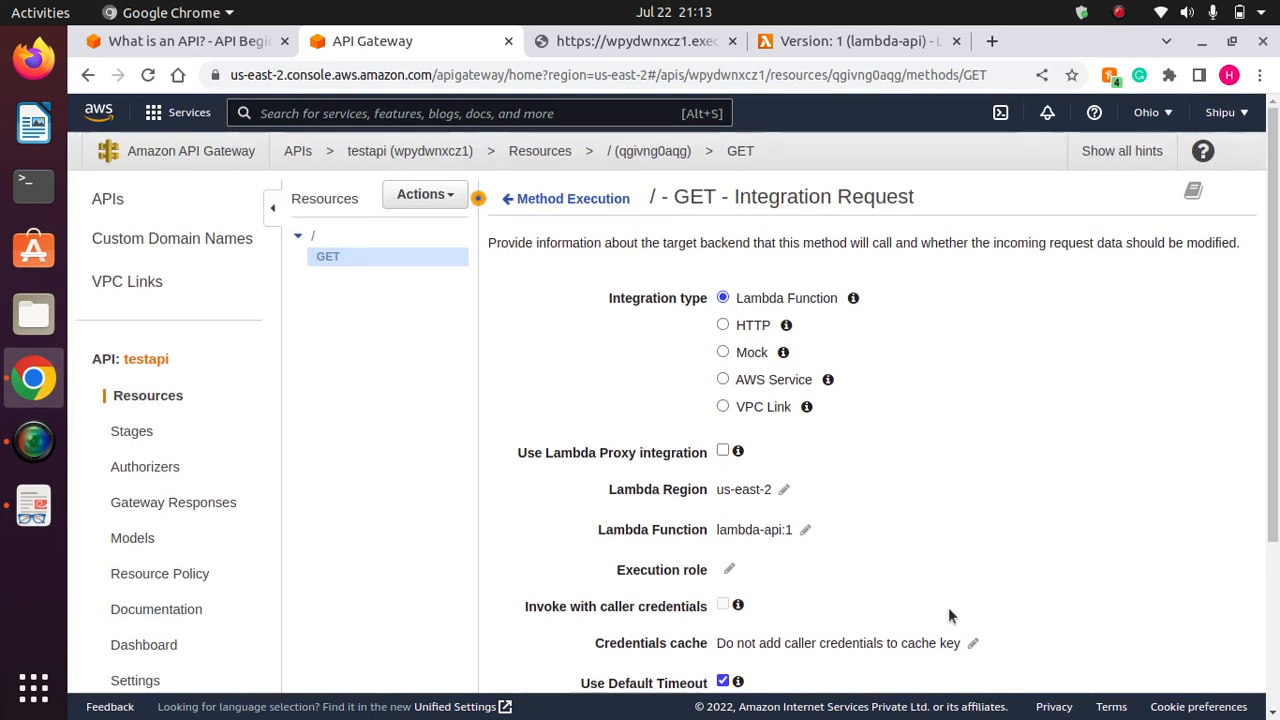
pyautogui.scroll(-3, 690, 589)
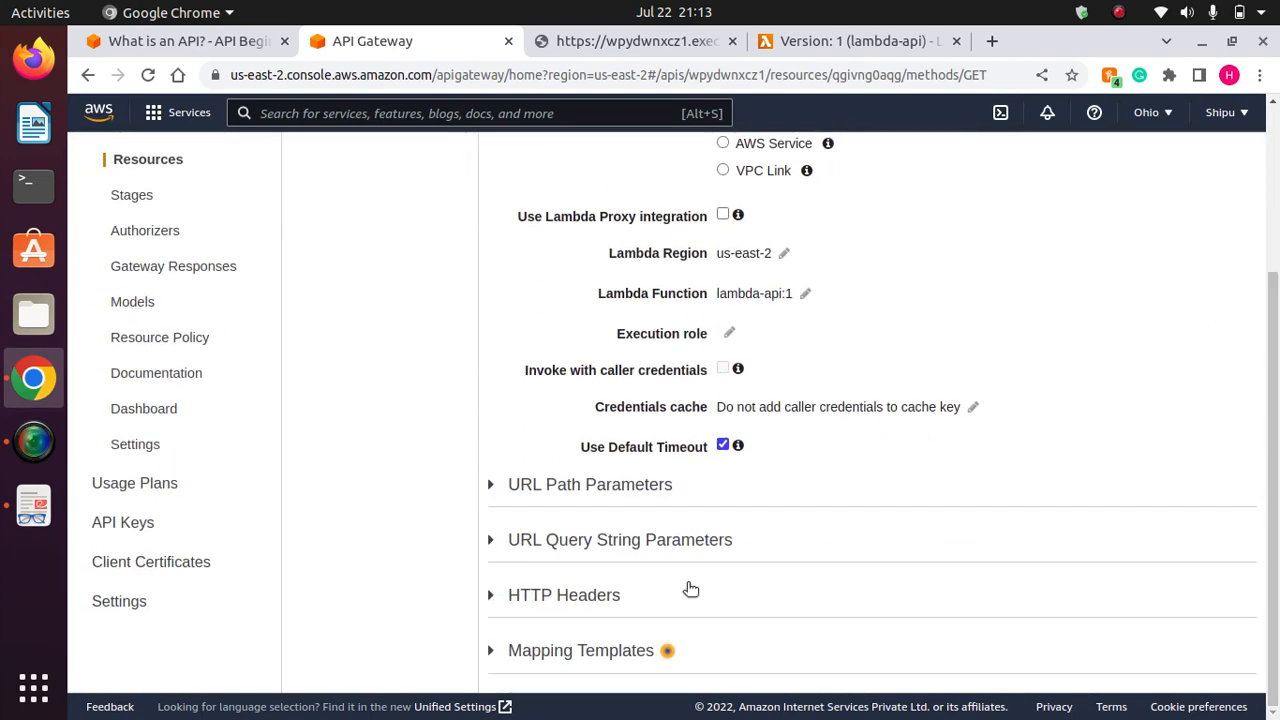
pyautogui.scroll(3, 980, 420)
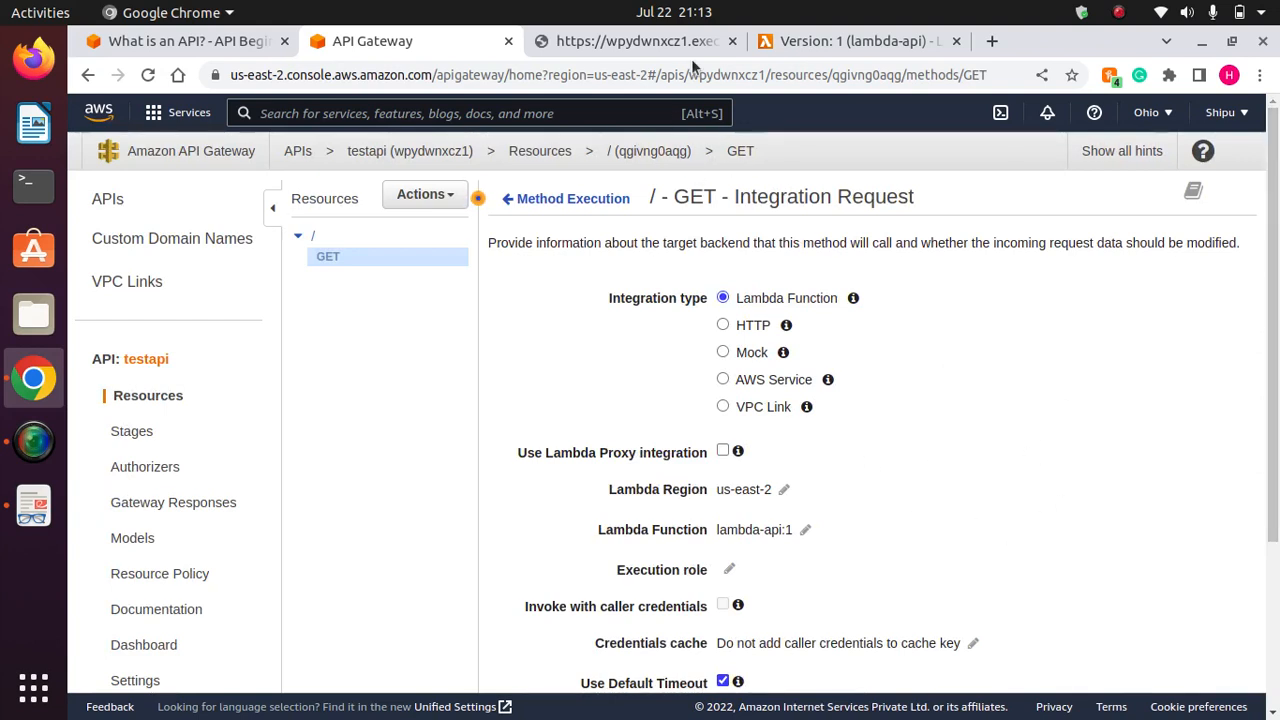
# Close the old response page and open the test stage's Invoke URL in a new tab to check its response.
pyautogui.click(732, 41)
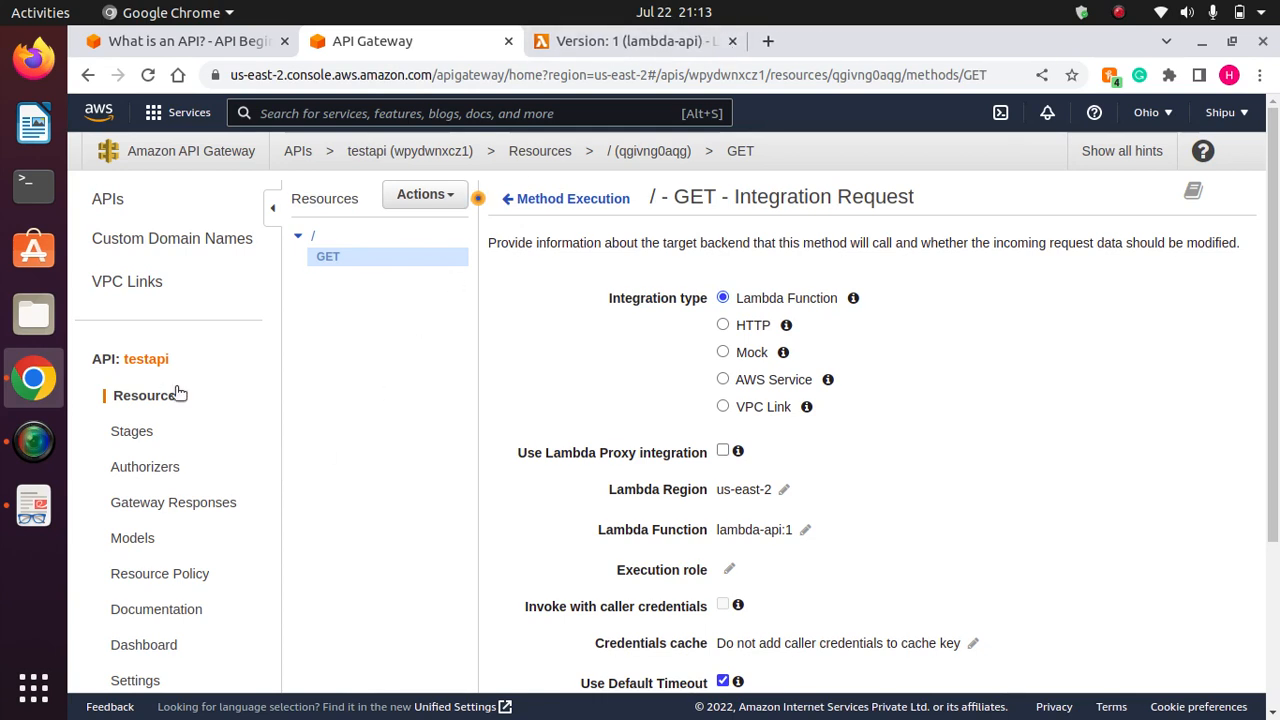
pyautogui.click(147, 431)
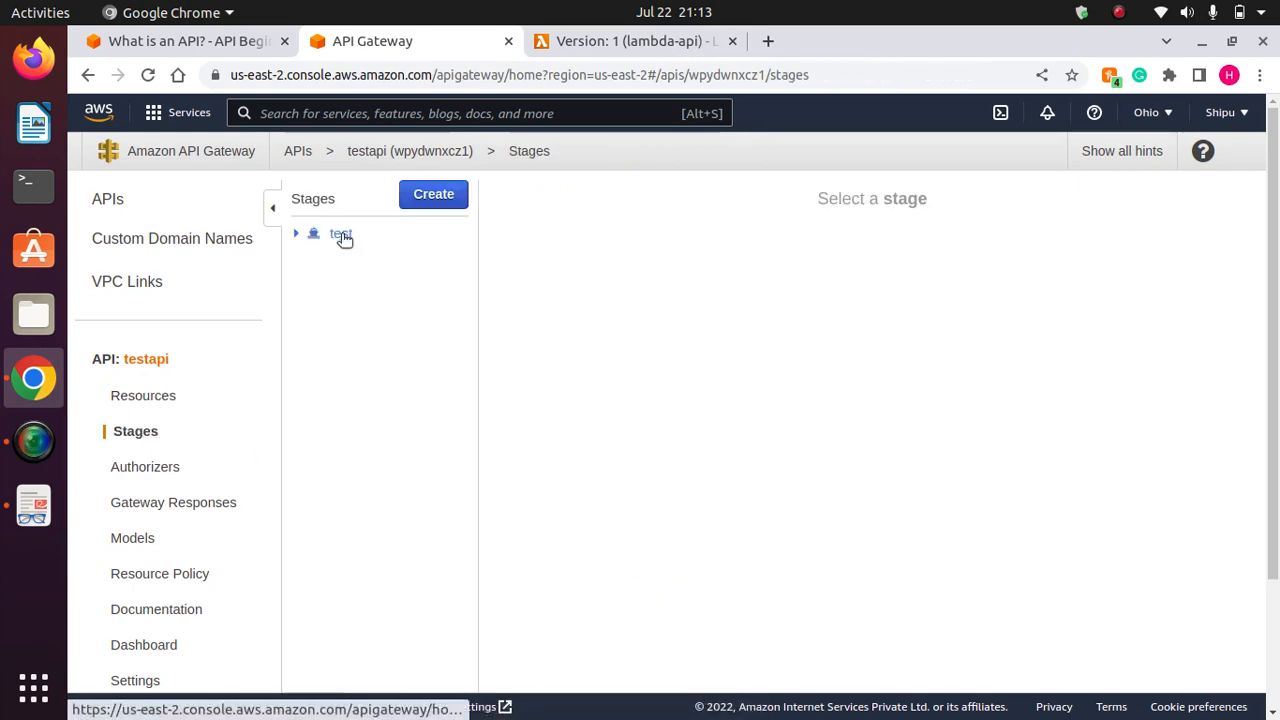
pyautogui.click(342, 236)
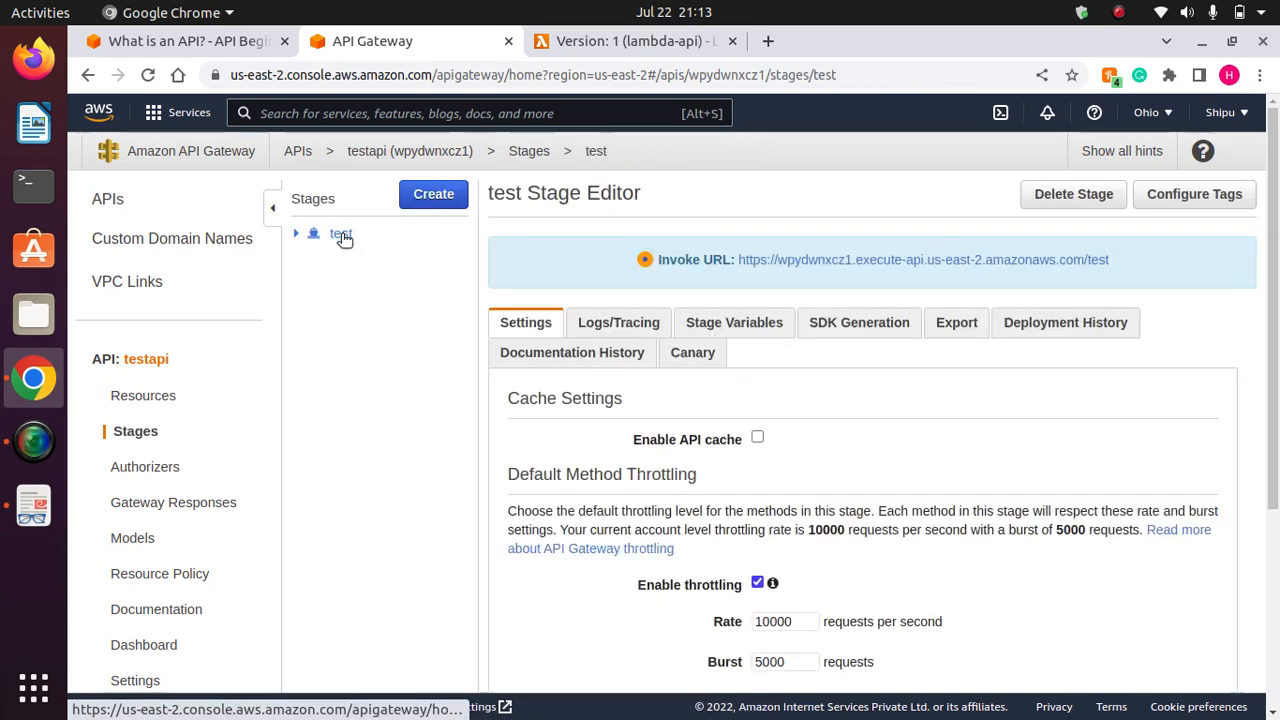
pyautogui.rightClick(884, 267)
pyautogui.click(962, 279)
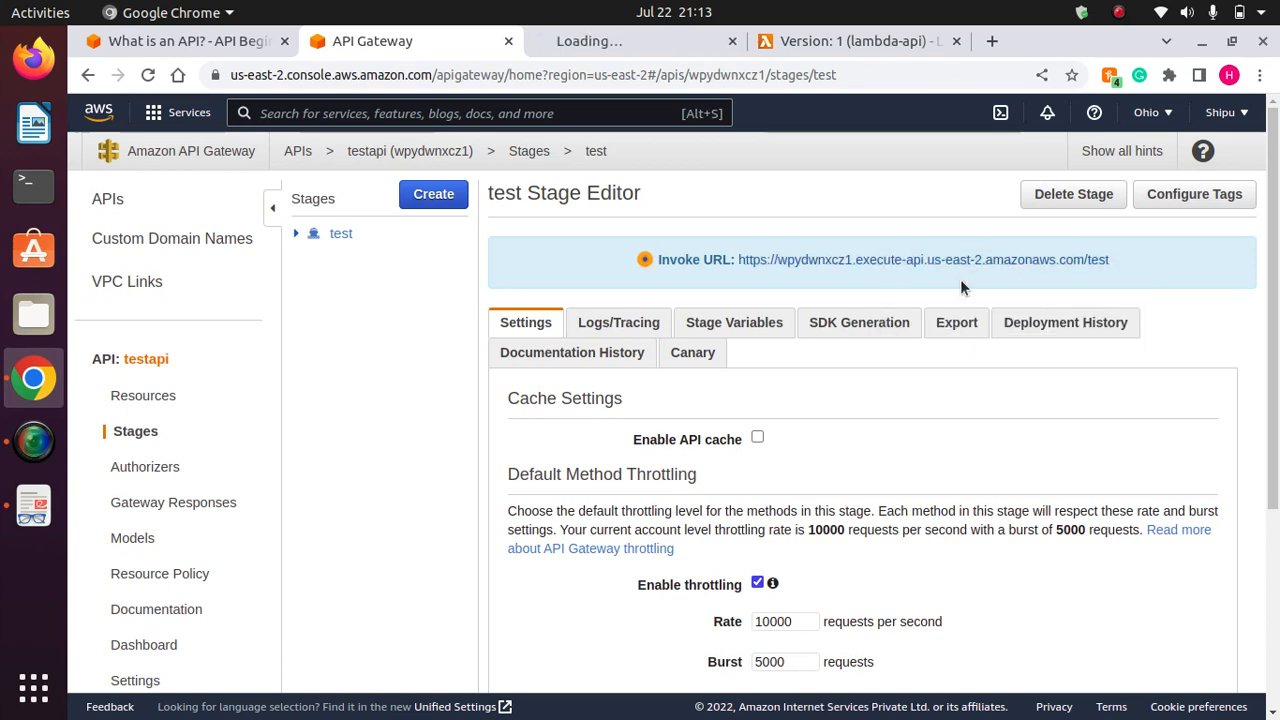
pyautogui.click(640, 41)
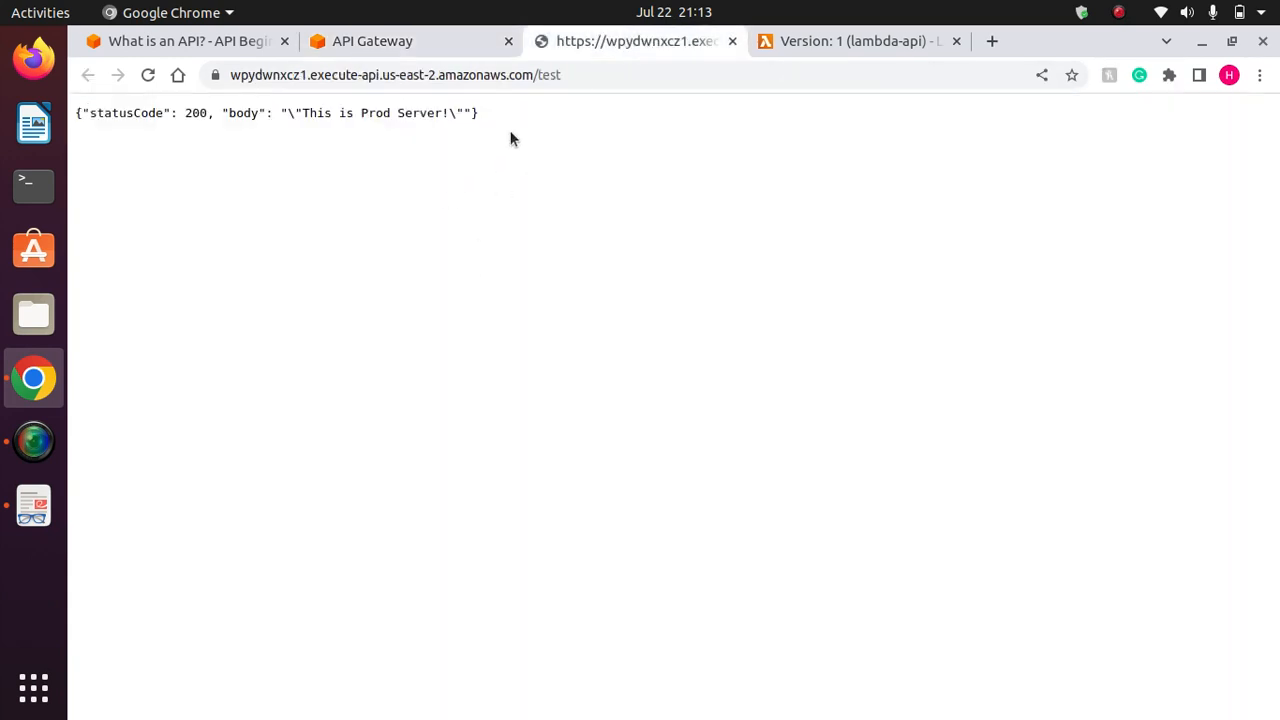
# Return to API Gateway and redeploy testapi to the existing test stage.
pyautogui.moveTo(489, 113); pyautogui.dragTo(90, 113)
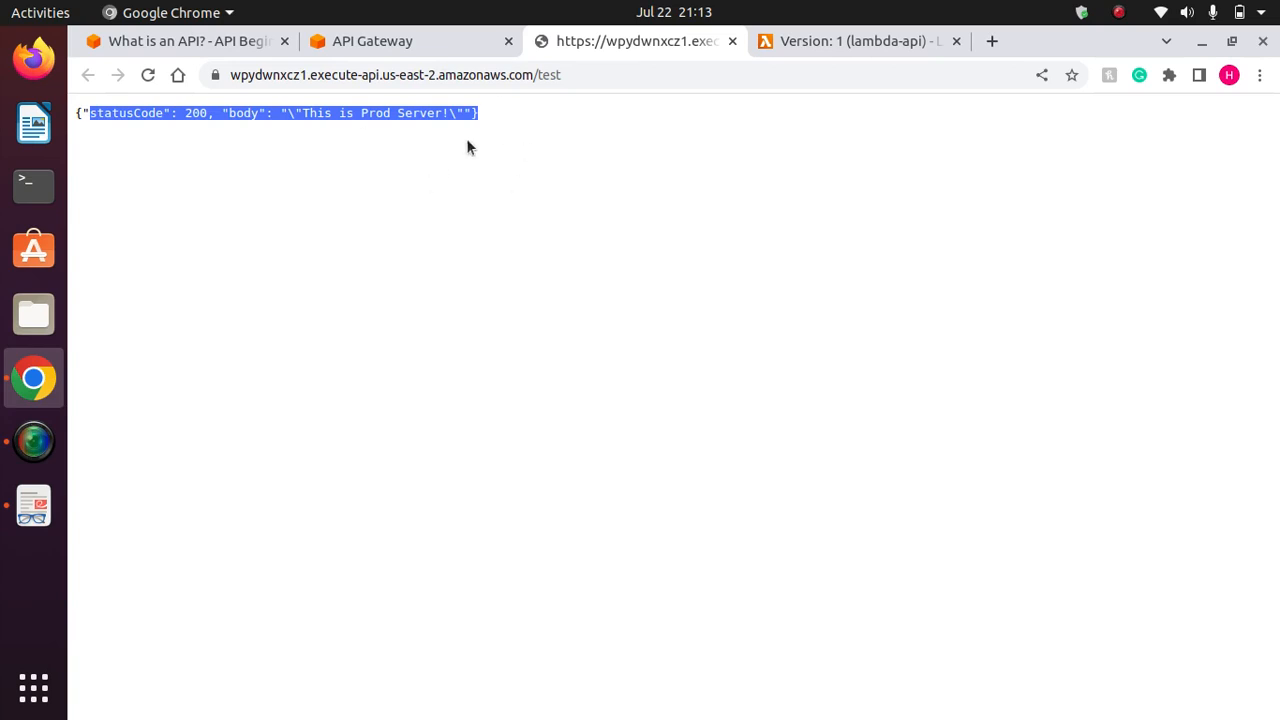
pyautogui.click(401, 41)
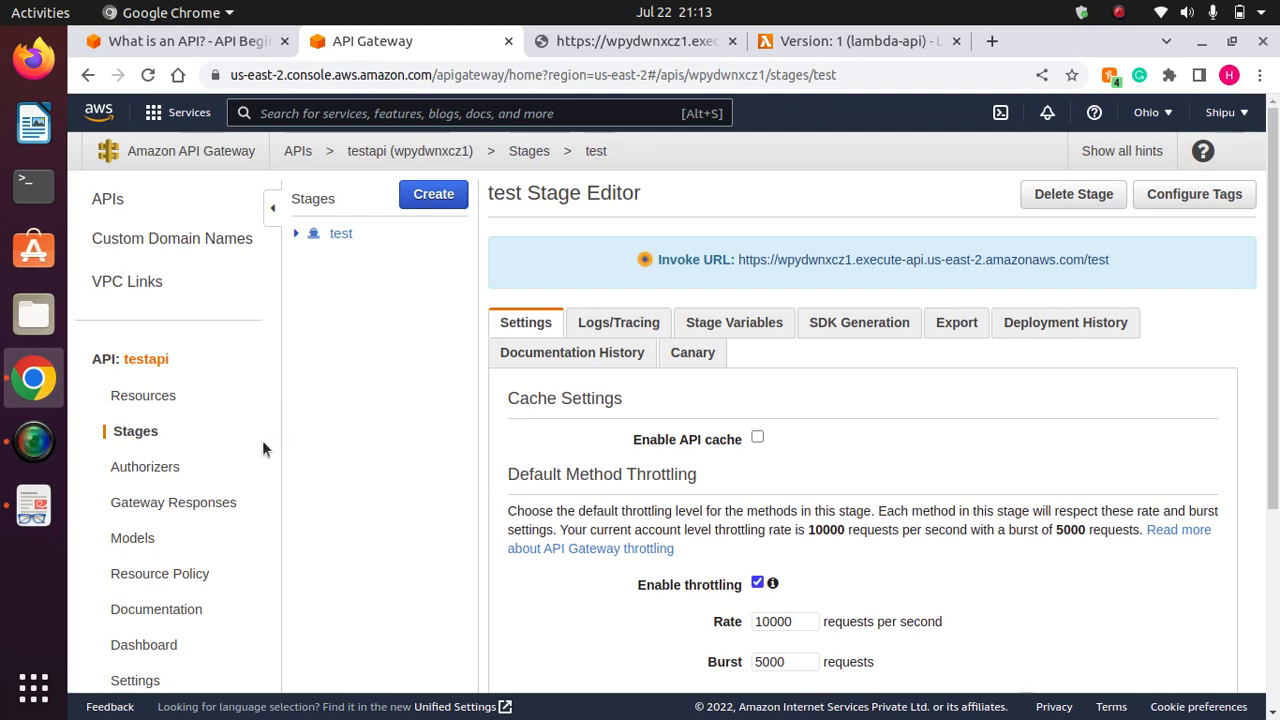
pyautogui.click(145, 397)
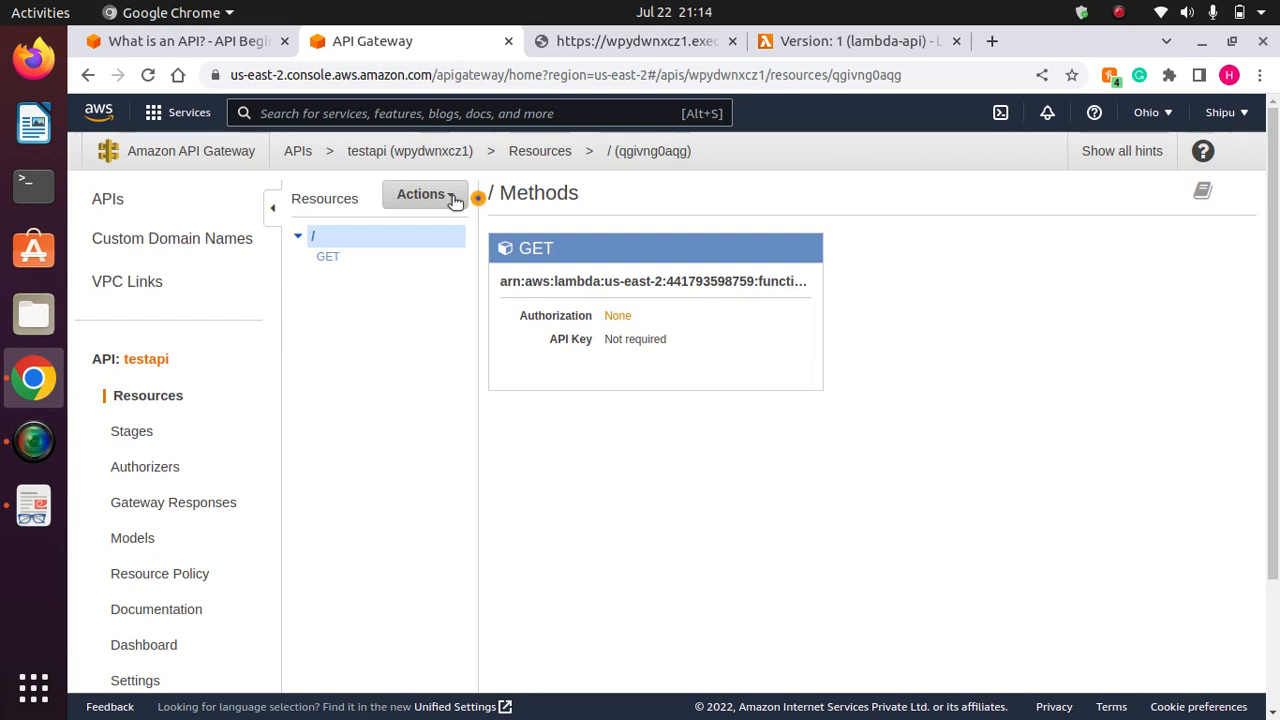
pyautogui.click(455, 200)
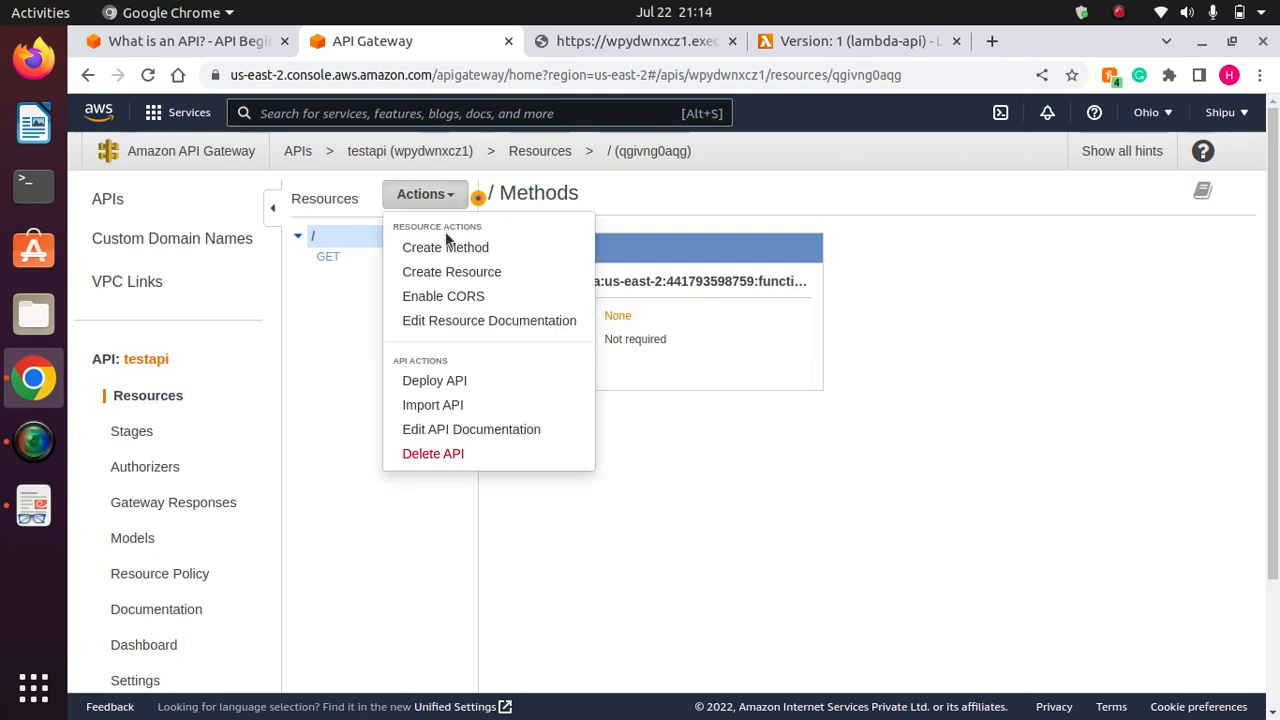
pyautogui.click(426, 383)
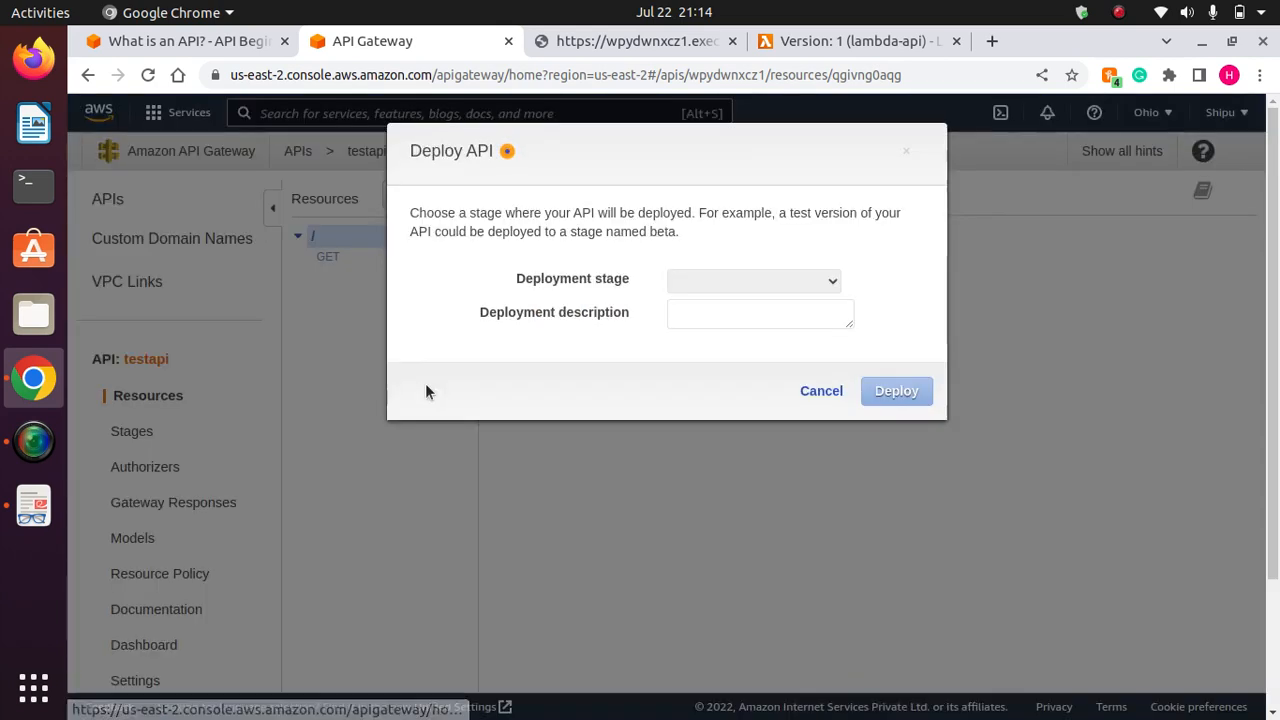
pyautogui.click(785, 282)
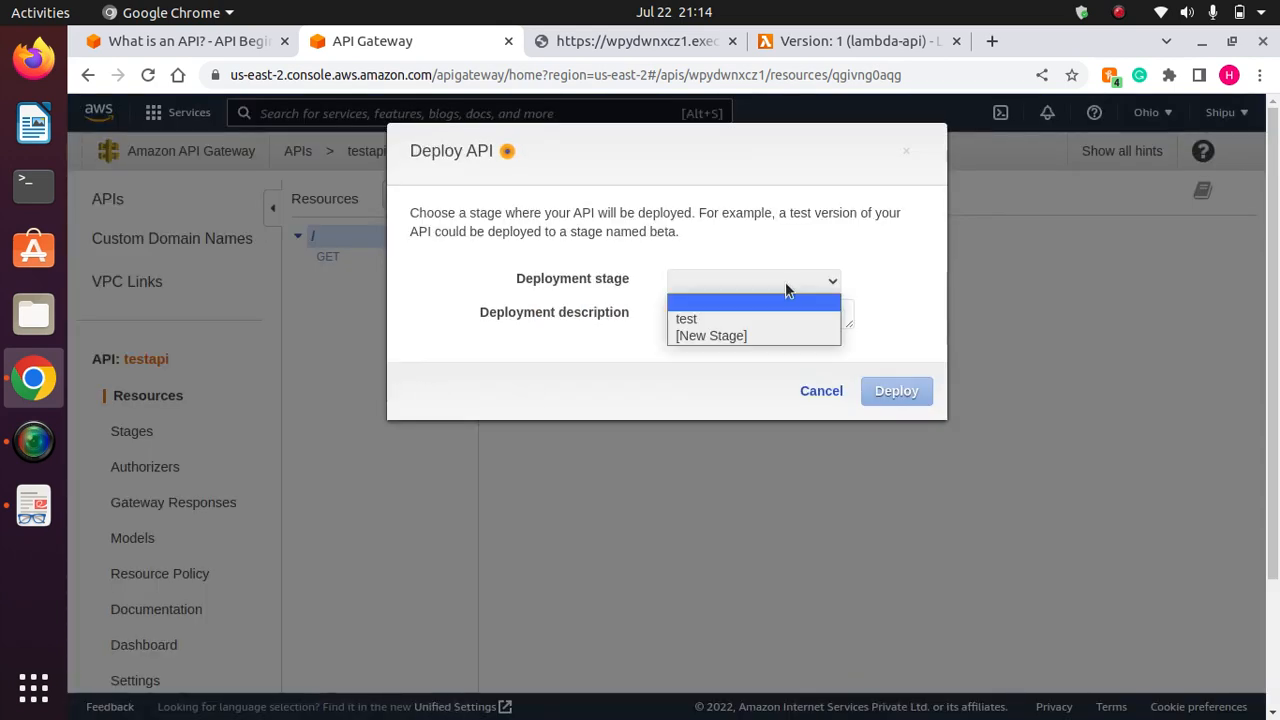
pyautogui.click(690, 320)
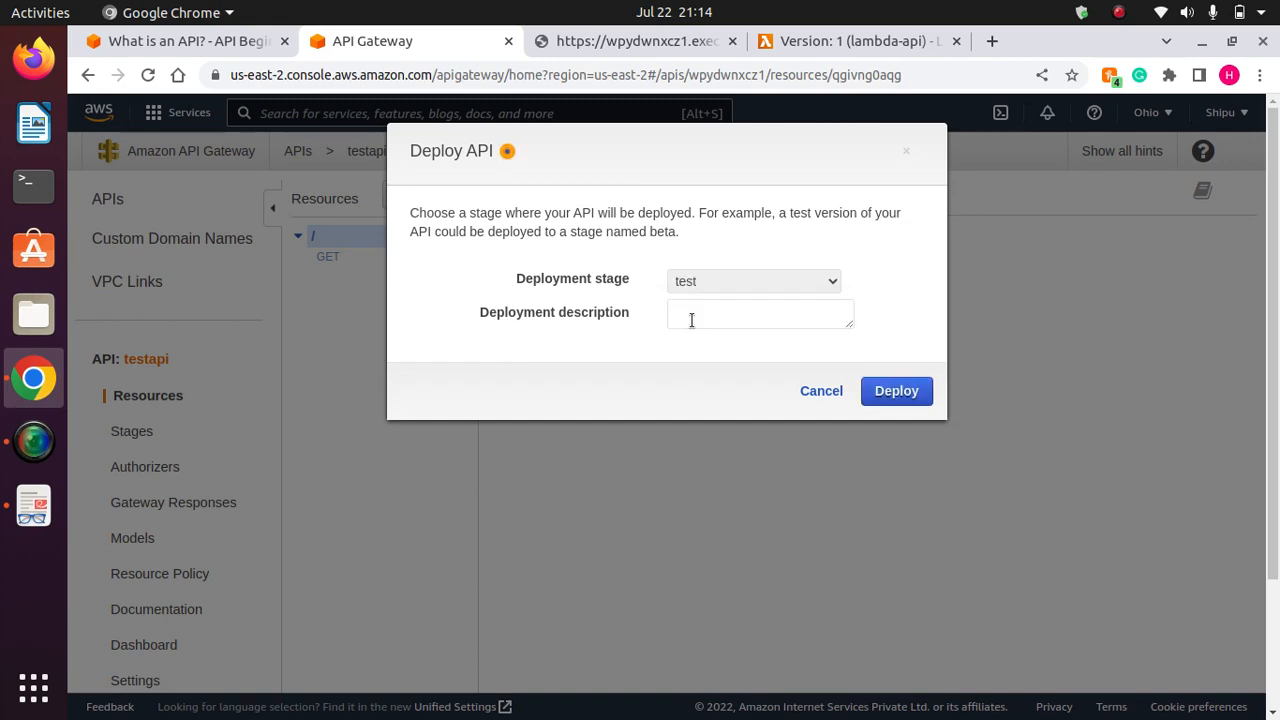
pyautogui.click(903, 392)
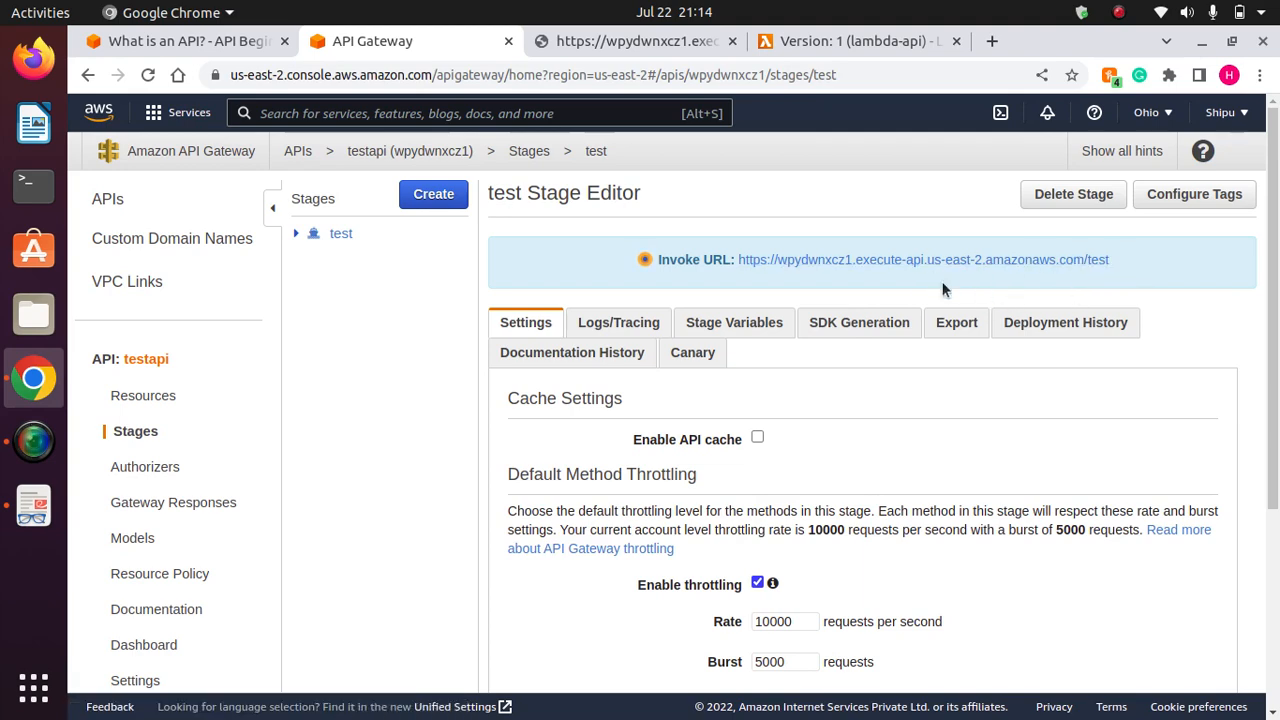
# Open the redeployed test stage's Invoke URL in a new tab and examine the response body.
pyautogui.click(619, 50)
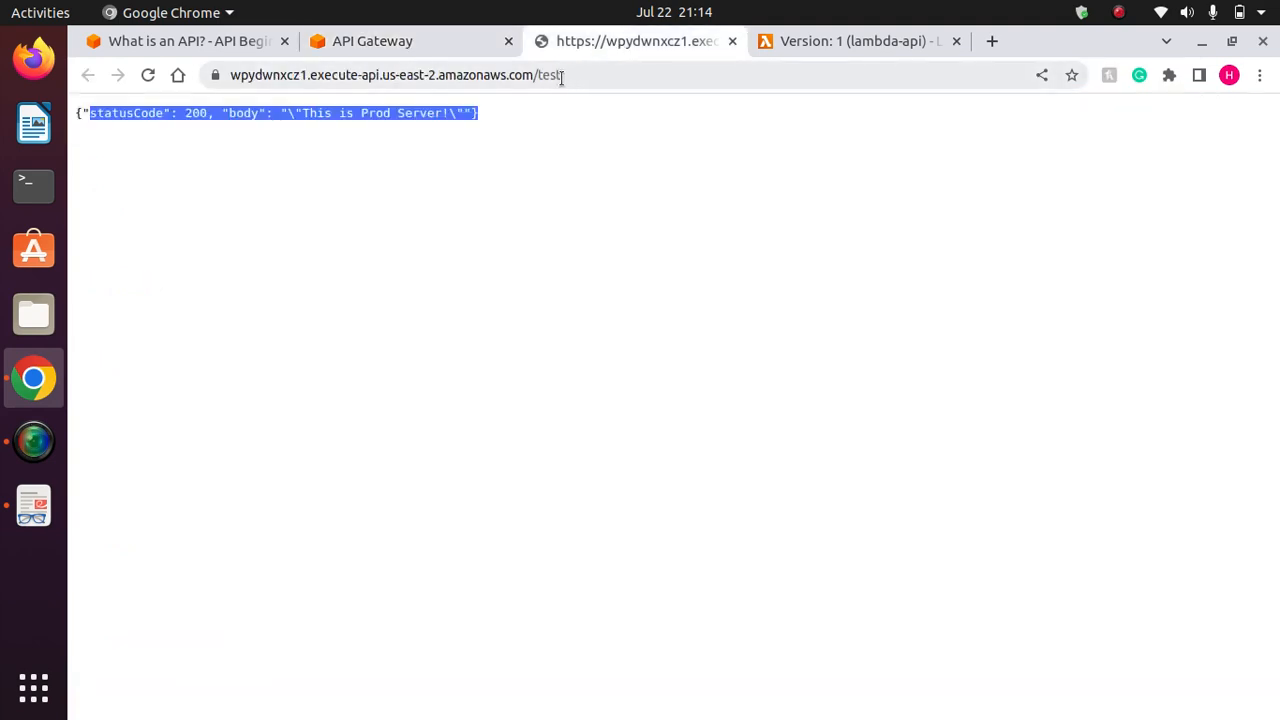
pyautogui.click(429, 39)
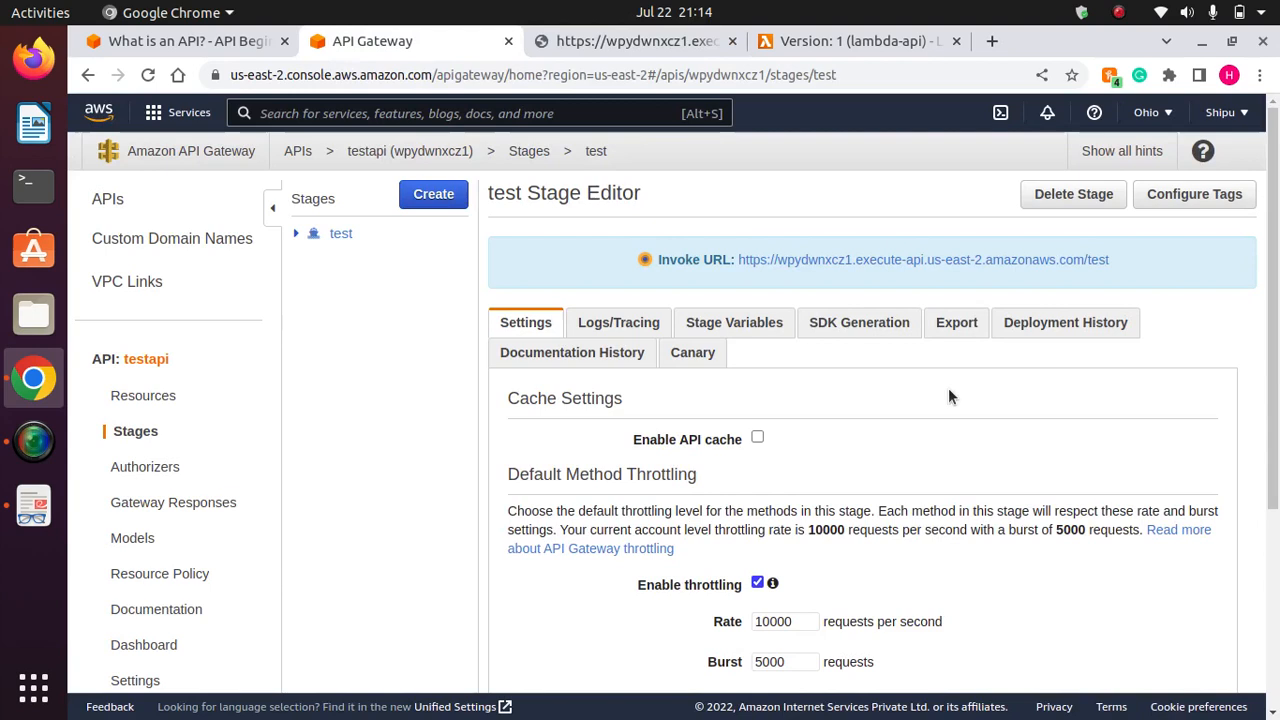
pyautogui.rightClick(885, 260)
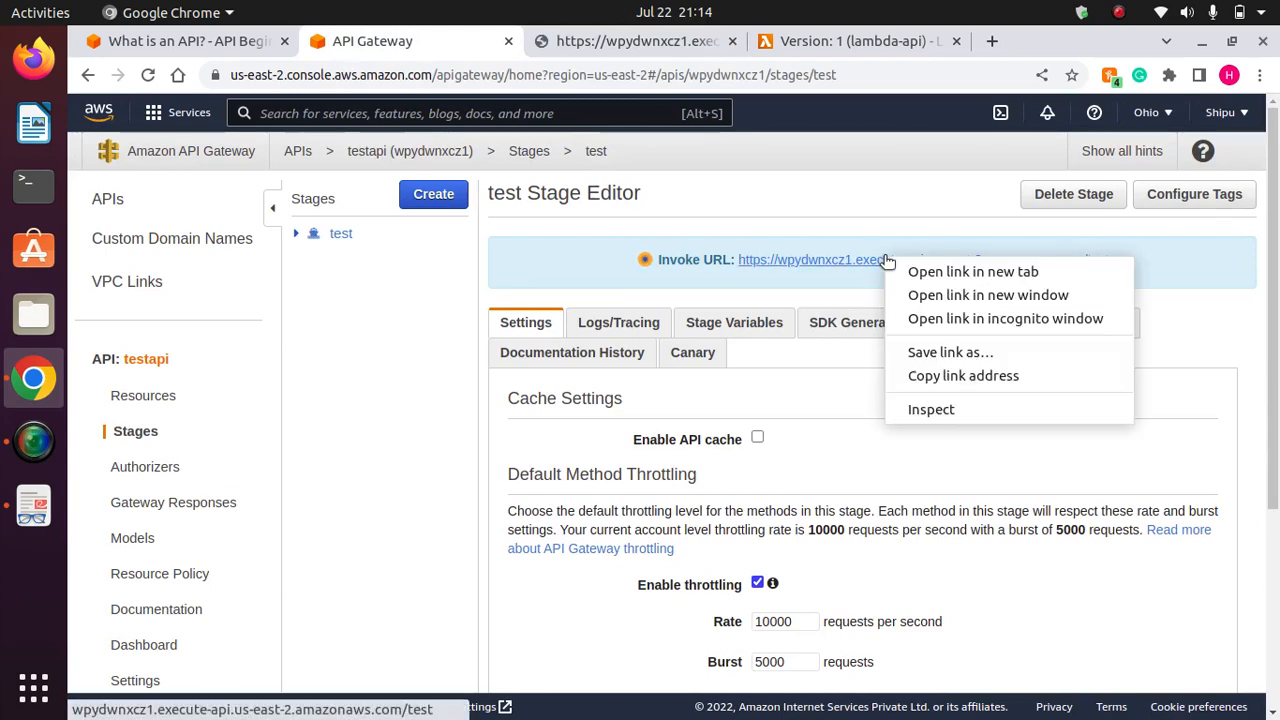
pyautogui.click(976, 273)
pyautogui.click(745, 45)
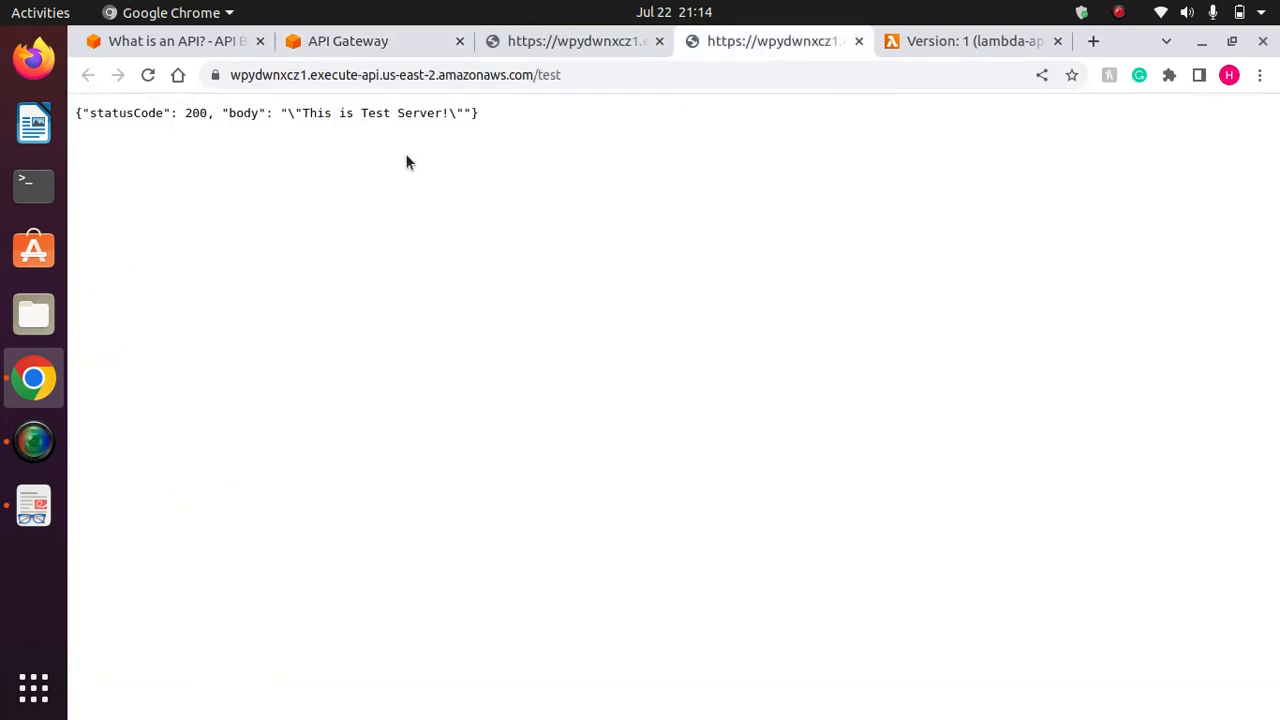
pyautogui.moveTo(479, 113); pyautogui.dragTo(89, 113)
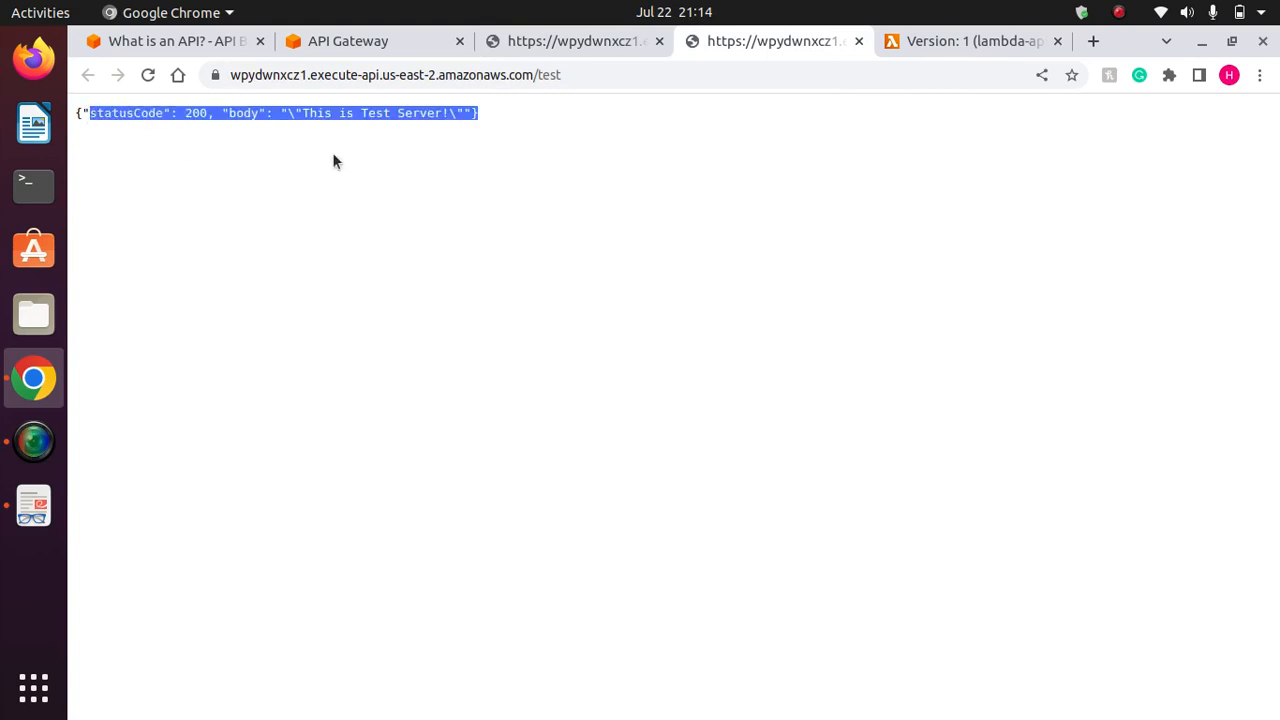
pyautogui.moveTo(478, 113); pyautogui.dragTo(125, 97)
pyautogui.click(401, 167)
# Reload the test stage's response to recheck it and close both response pages.
pyautogui.click(148, 78)
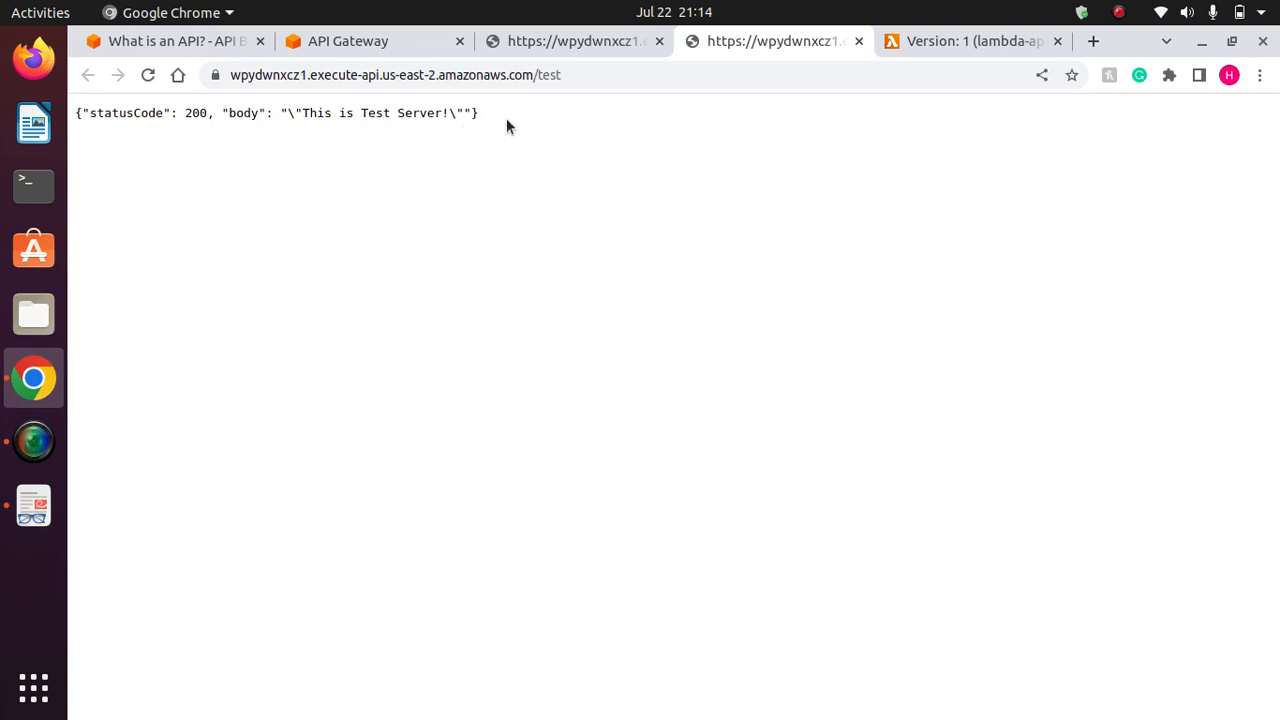
pyautogui.moveTo(506, 120); pyautogui.dragTo(80, 114)
pyautogui.click(434, 177)
pyautogui.click(858, 41)
pyautogui.click(659, 41)
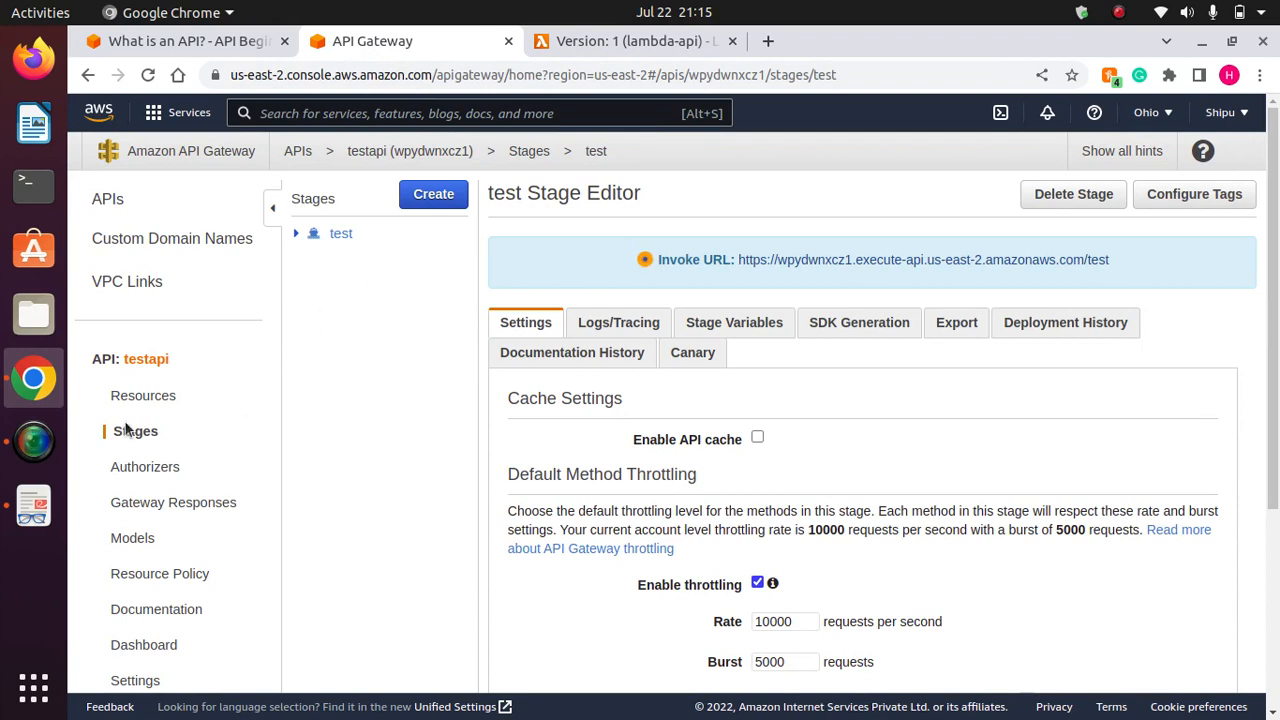
# Deploy testapi to a new stage named Prod.
pyautogui.click(141, 396)
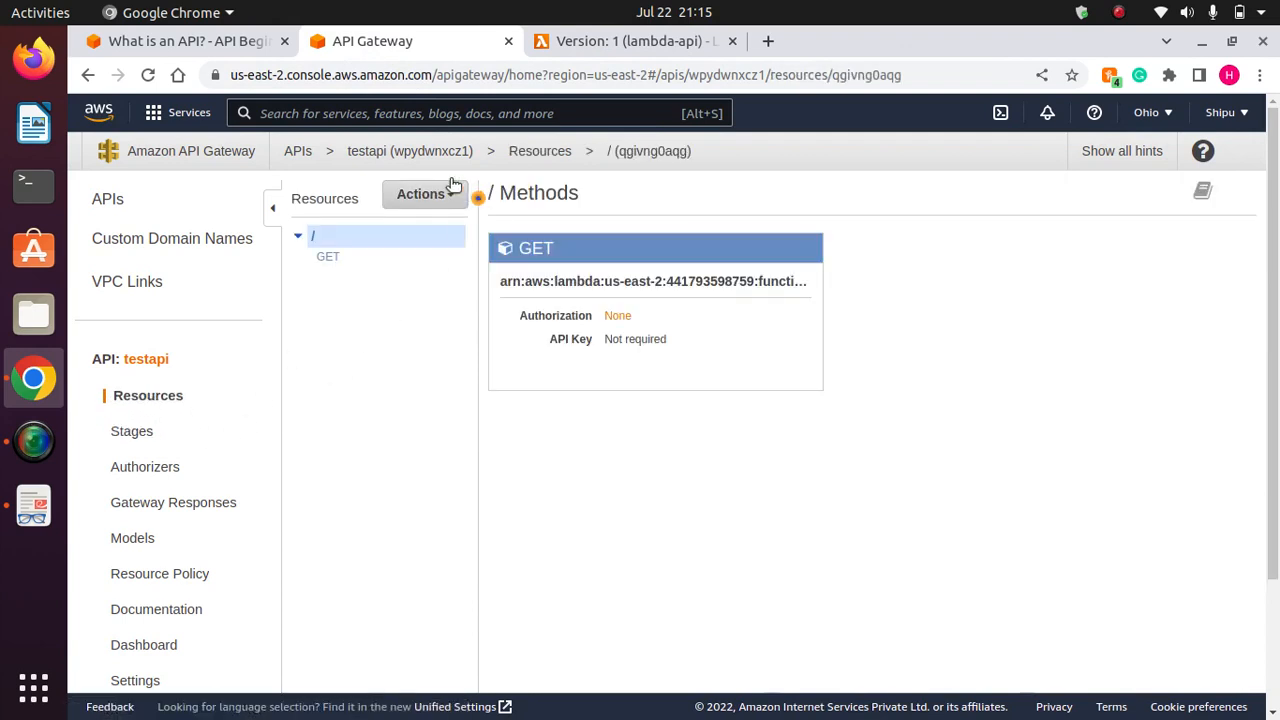
pyautogui.click(451, 195)
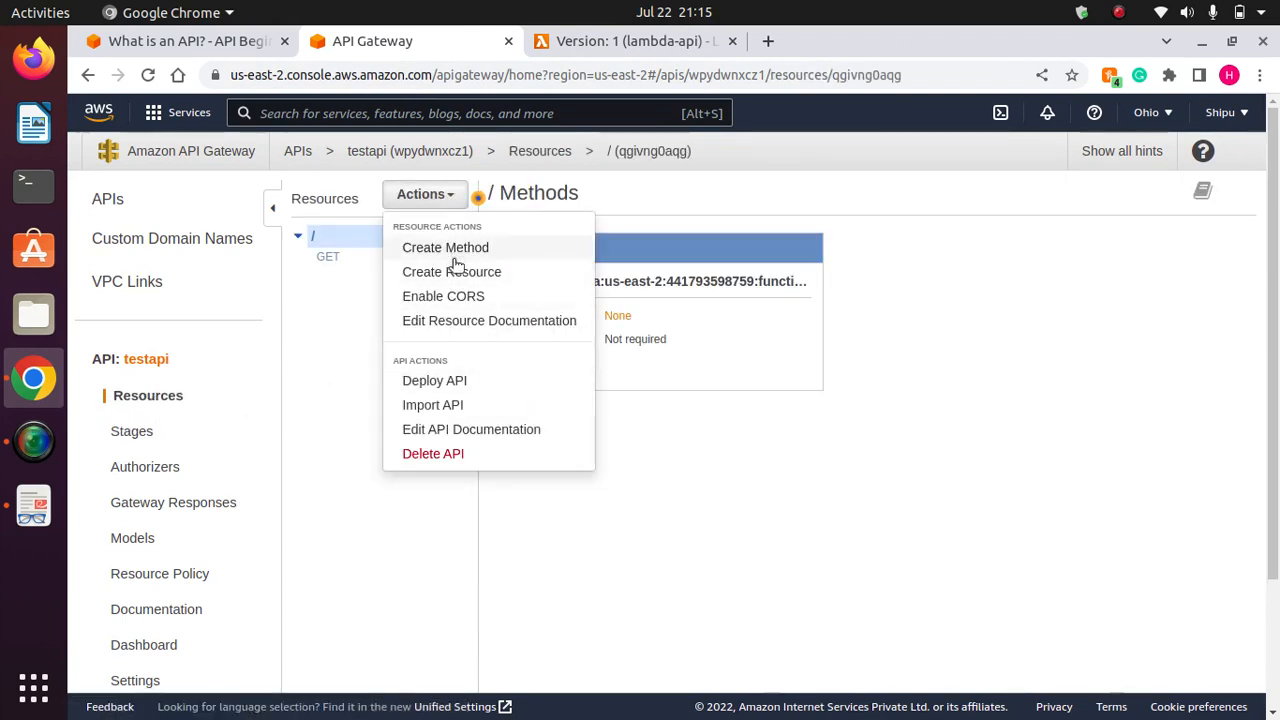
pyautogui.click(434, 381)
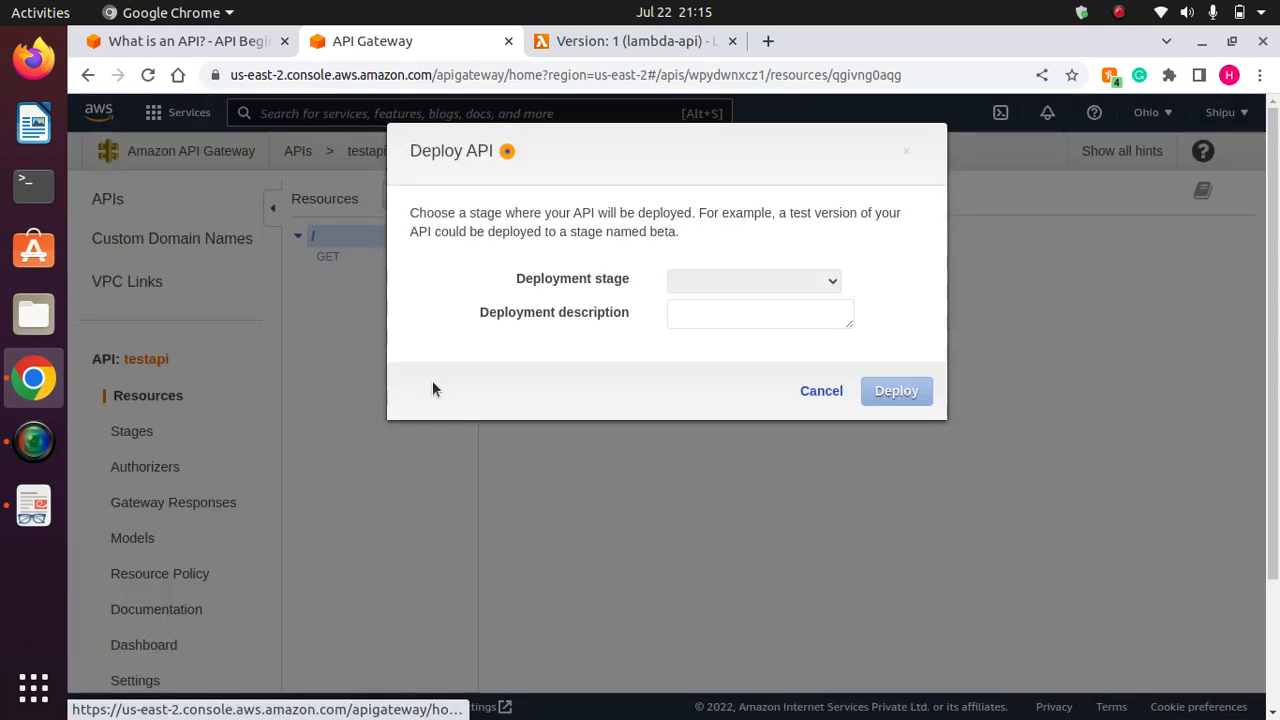
pyautogui.click(755, 281)
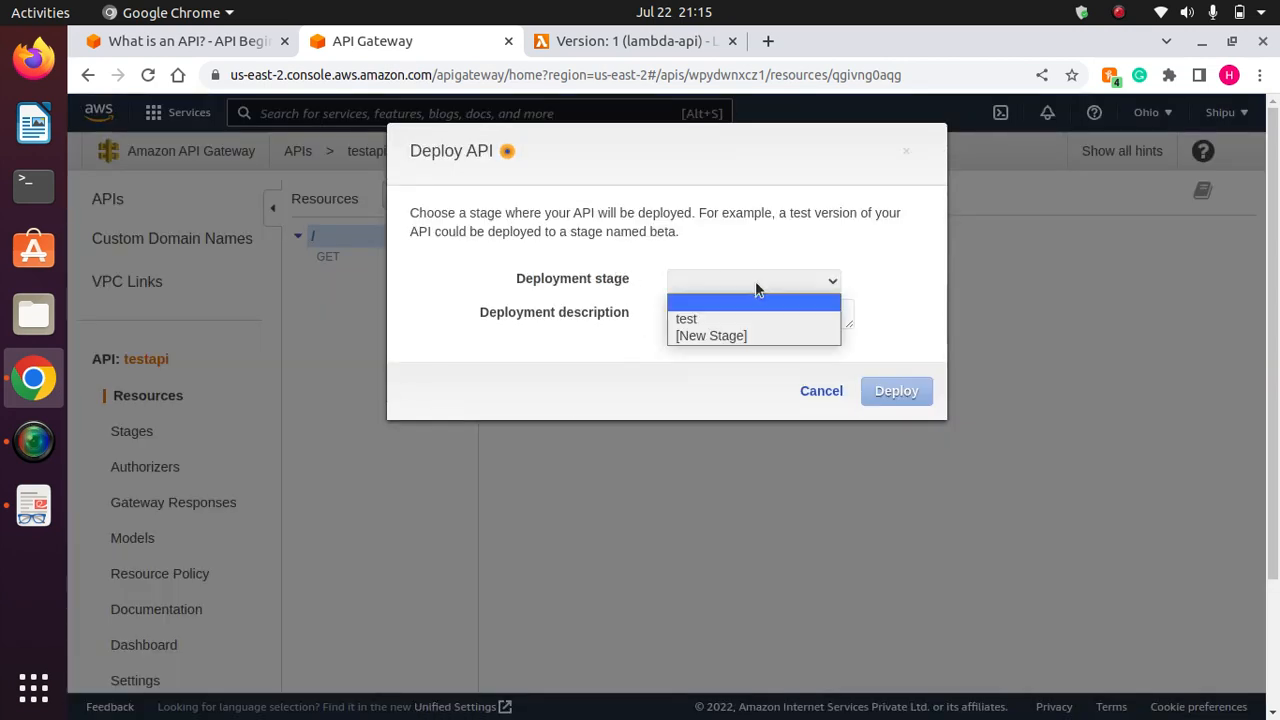
pyautogui.click(717, 337)
pyautogui.click(695, 314)
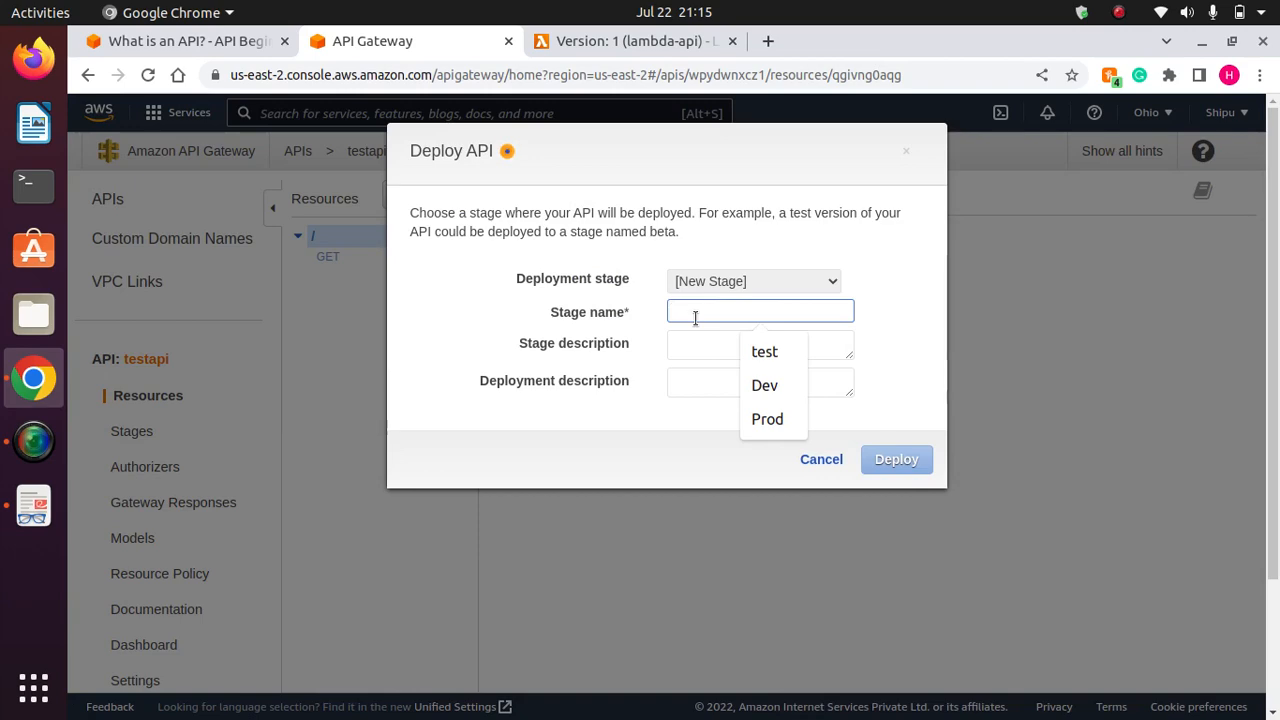
pyautogui.click(762, 419)
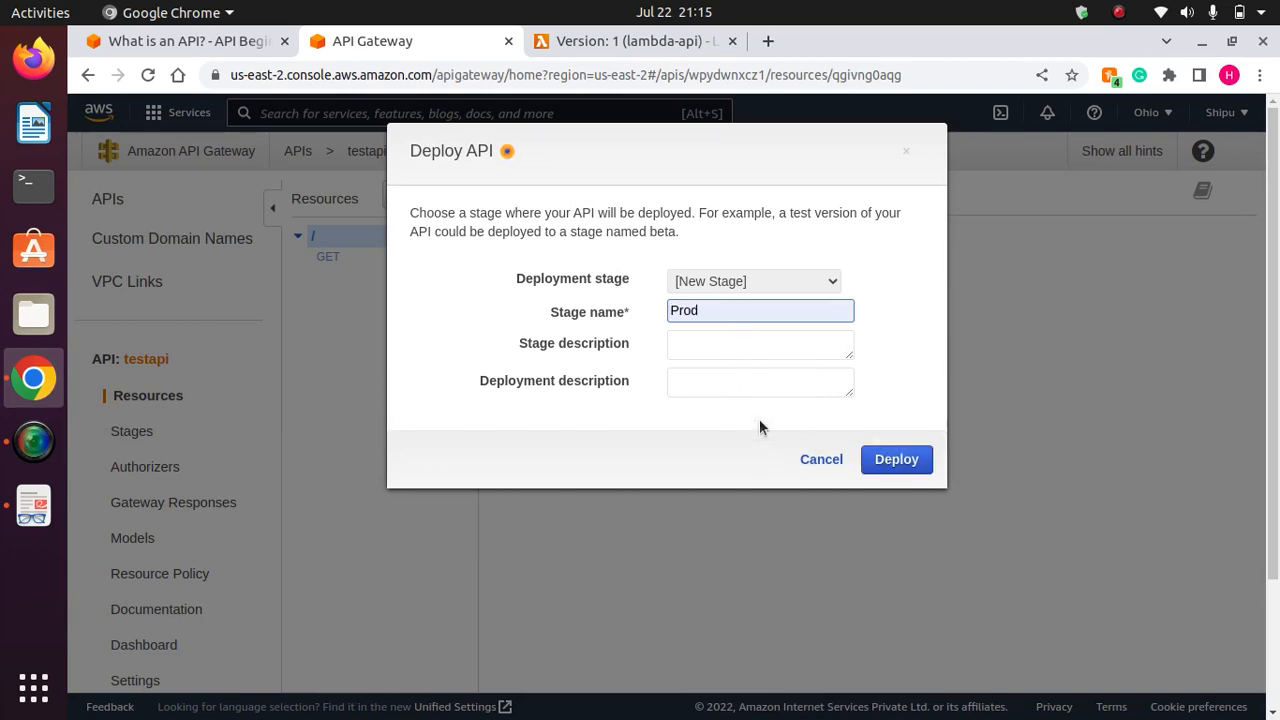
pyautogui.click(896, 459)
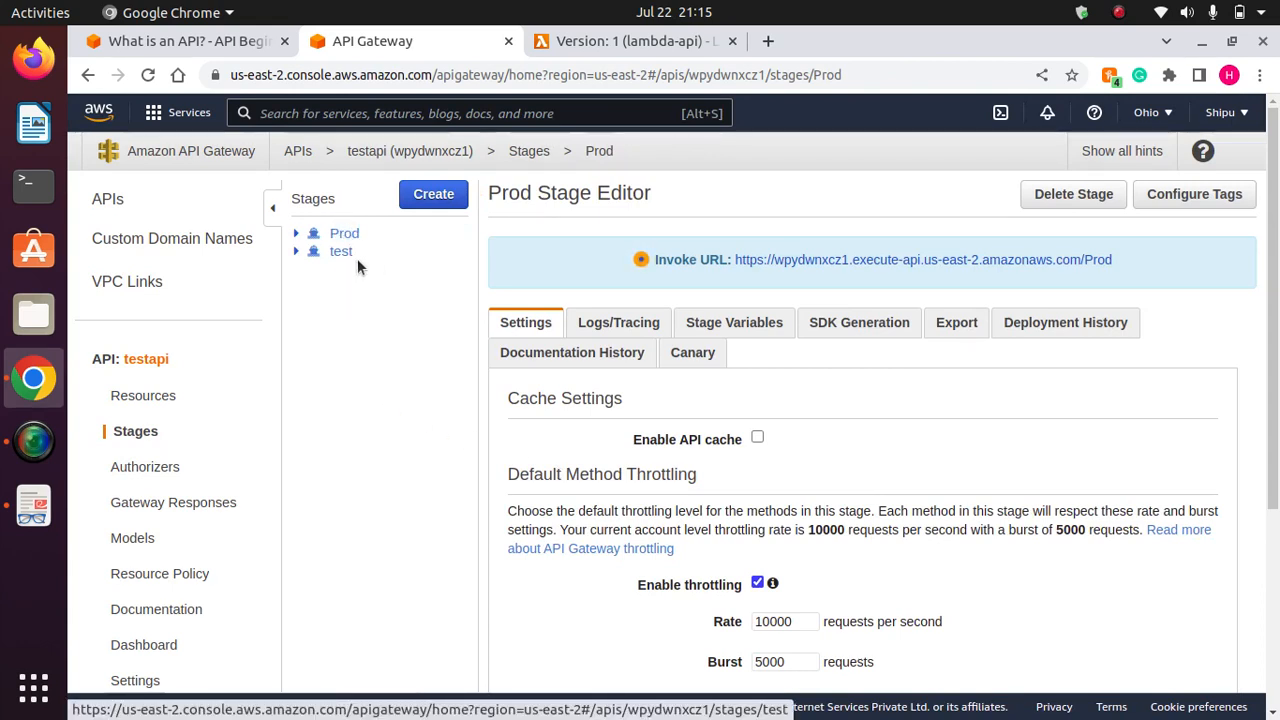
# Compare the Invoke URLs and settings of the Prod and test stages.
pyautogui.click(330, 252)
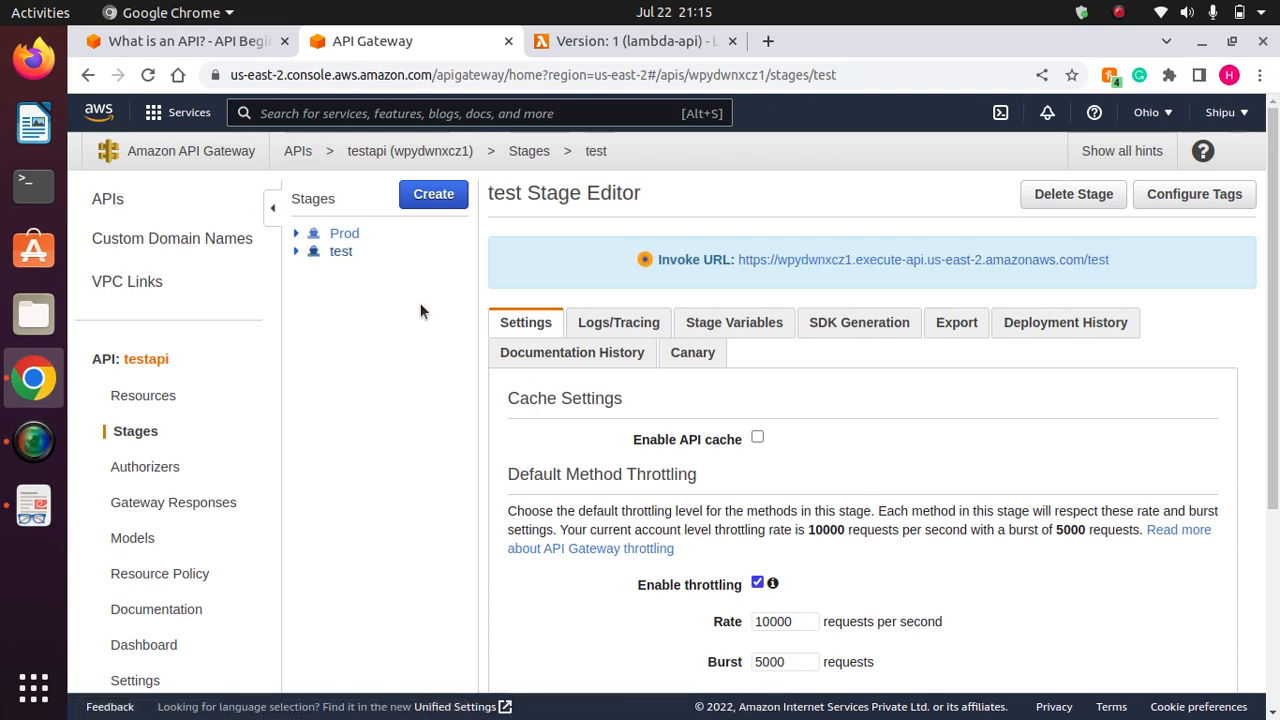
pyautogui.click(345, 233)
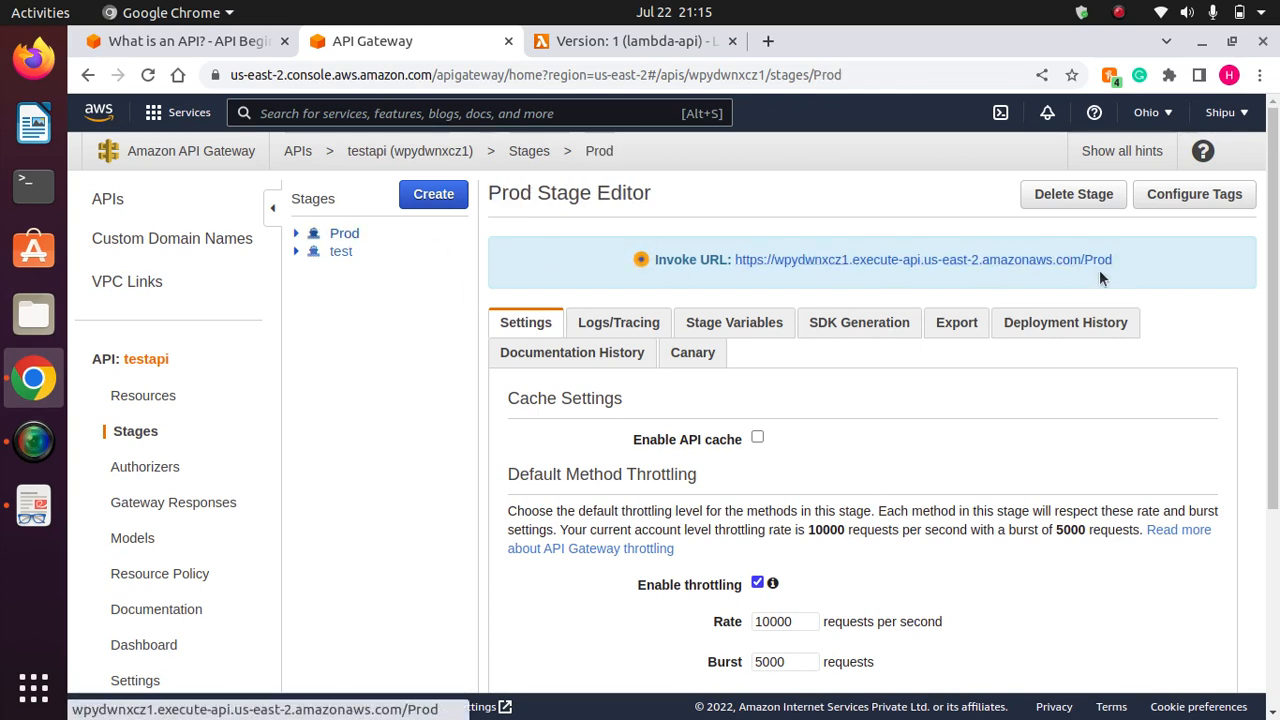
pyautogui.click(337, 253)
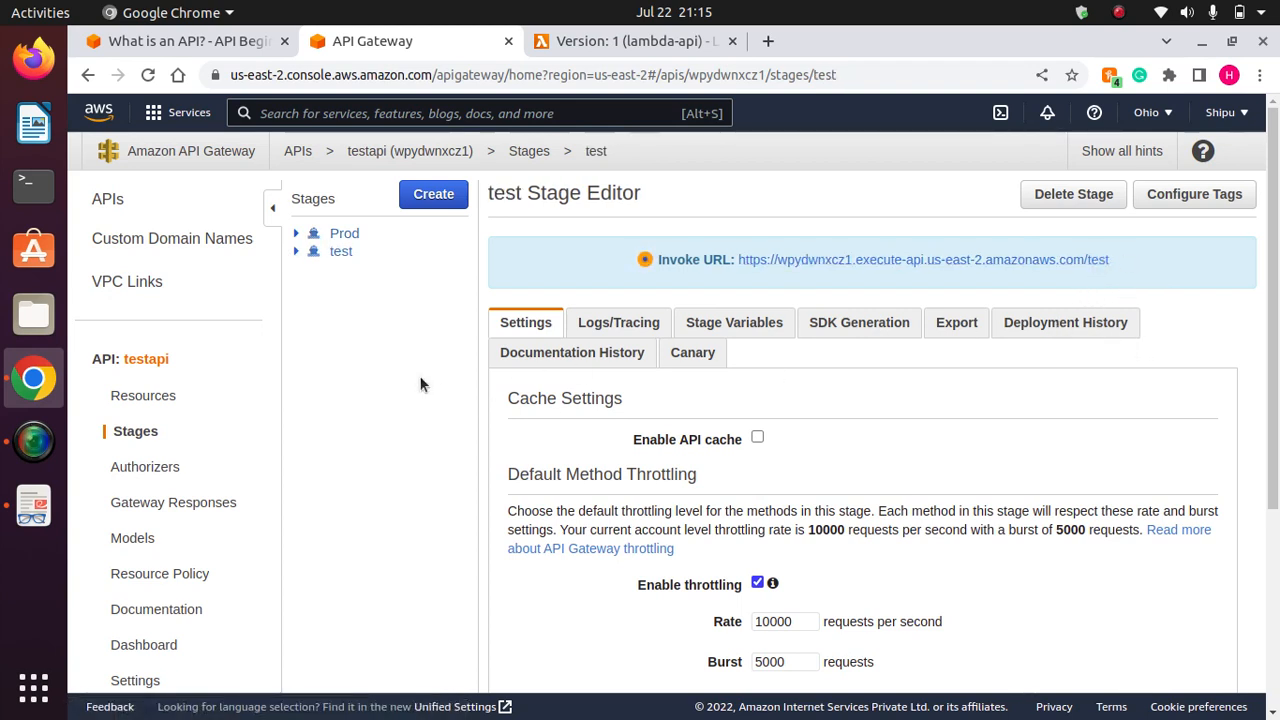
pyautogui.click(348, 236)
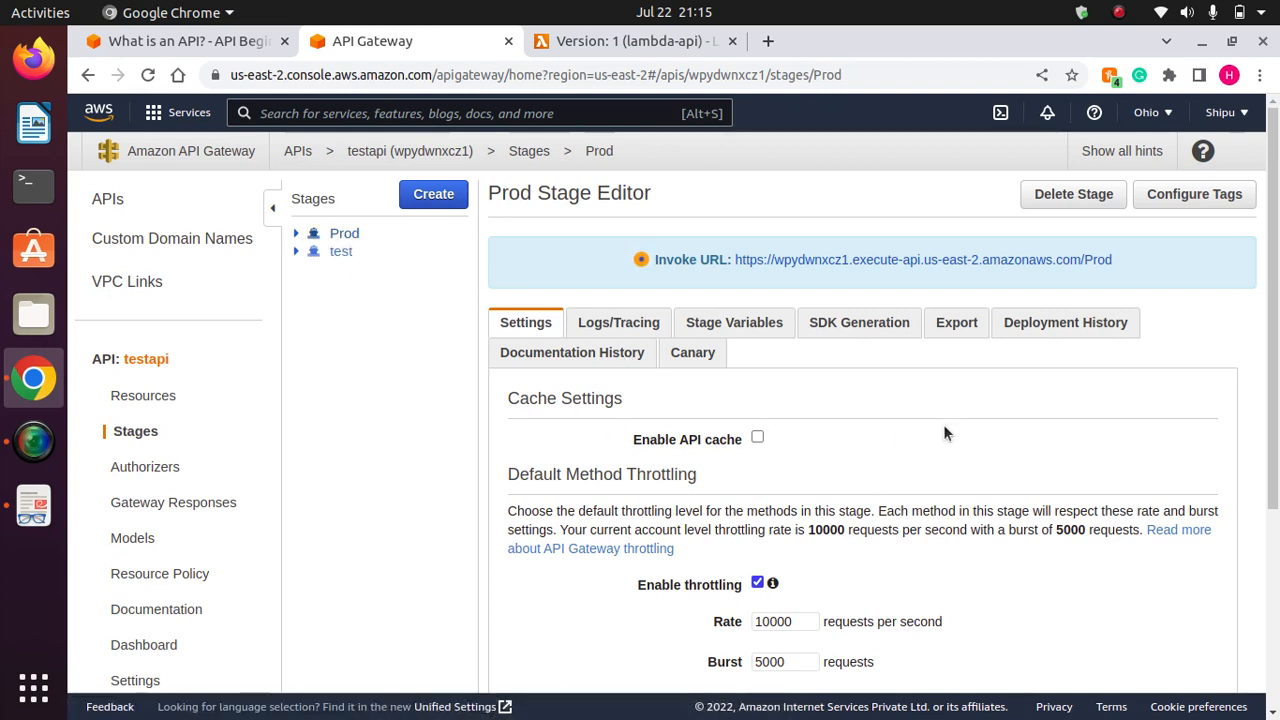
pyautogui.scroll(-2, 1276, 335)
pyautogui.scroll(2, 1278, 335)
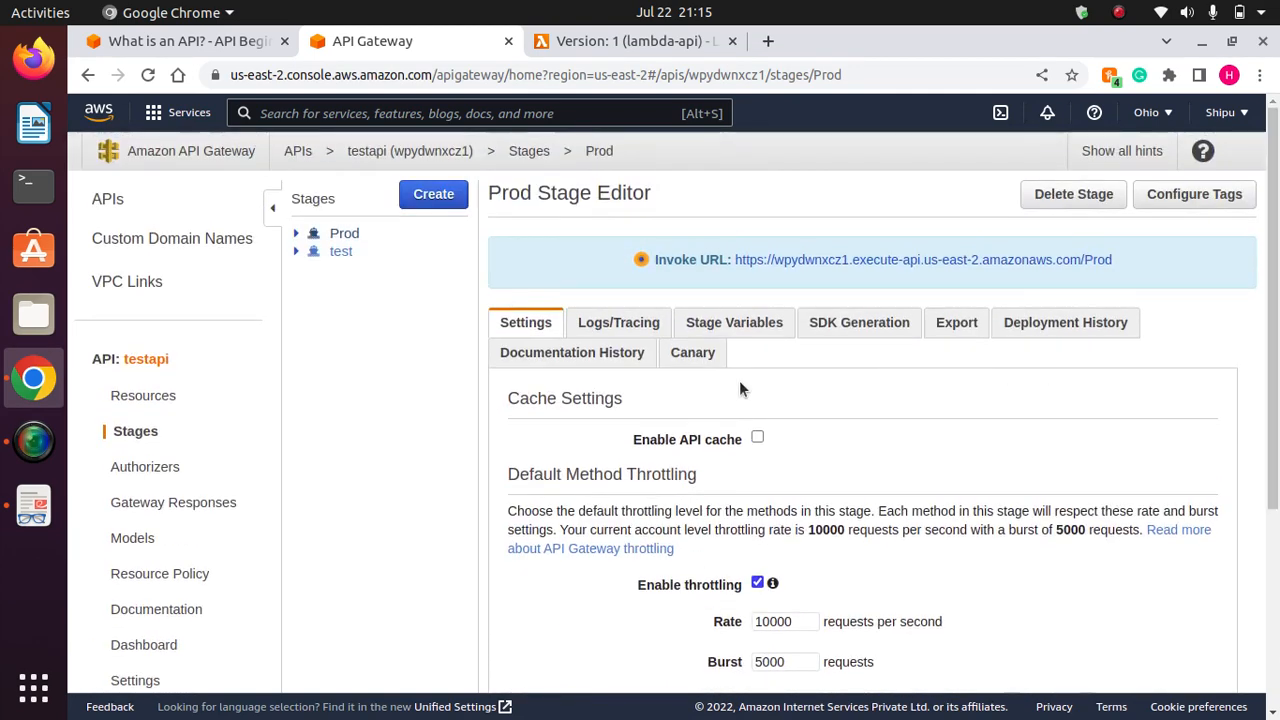
# Create a canary on the Prod stage, review its request distribution and stage variable settings, and delete the canary.
pyautogui.click(690, 362)
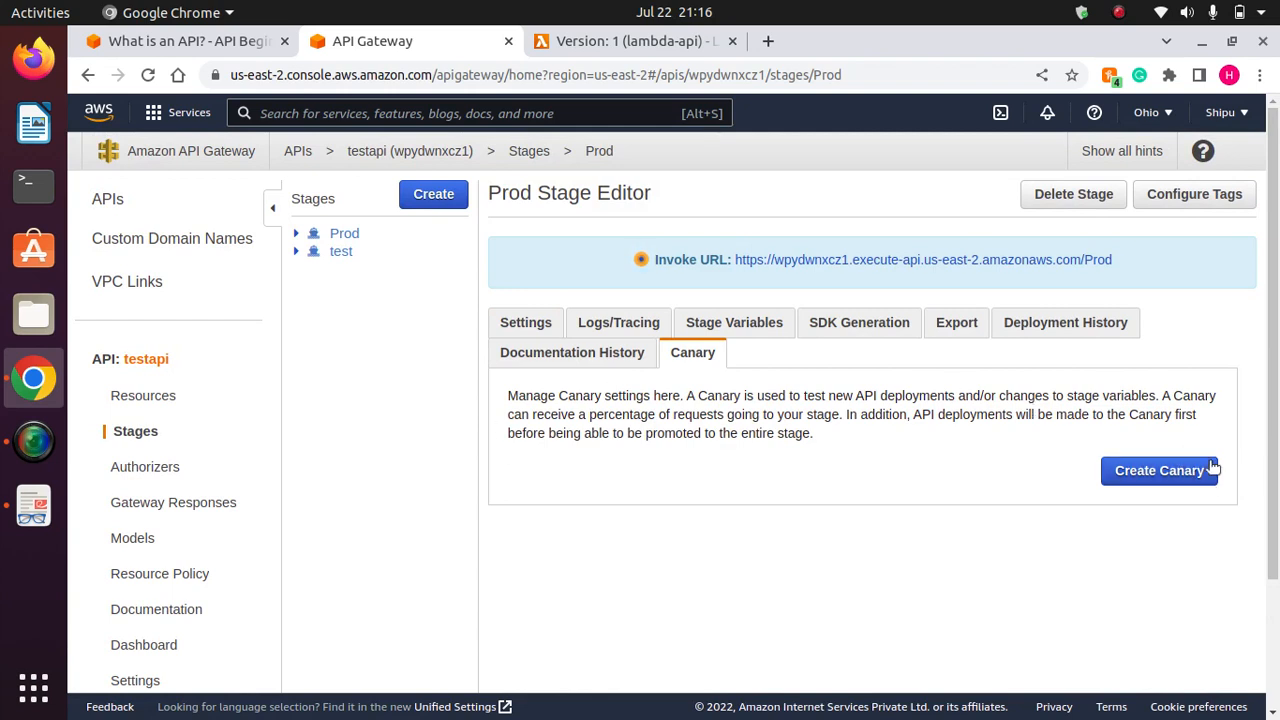
pyautogui.click(1162, 475)
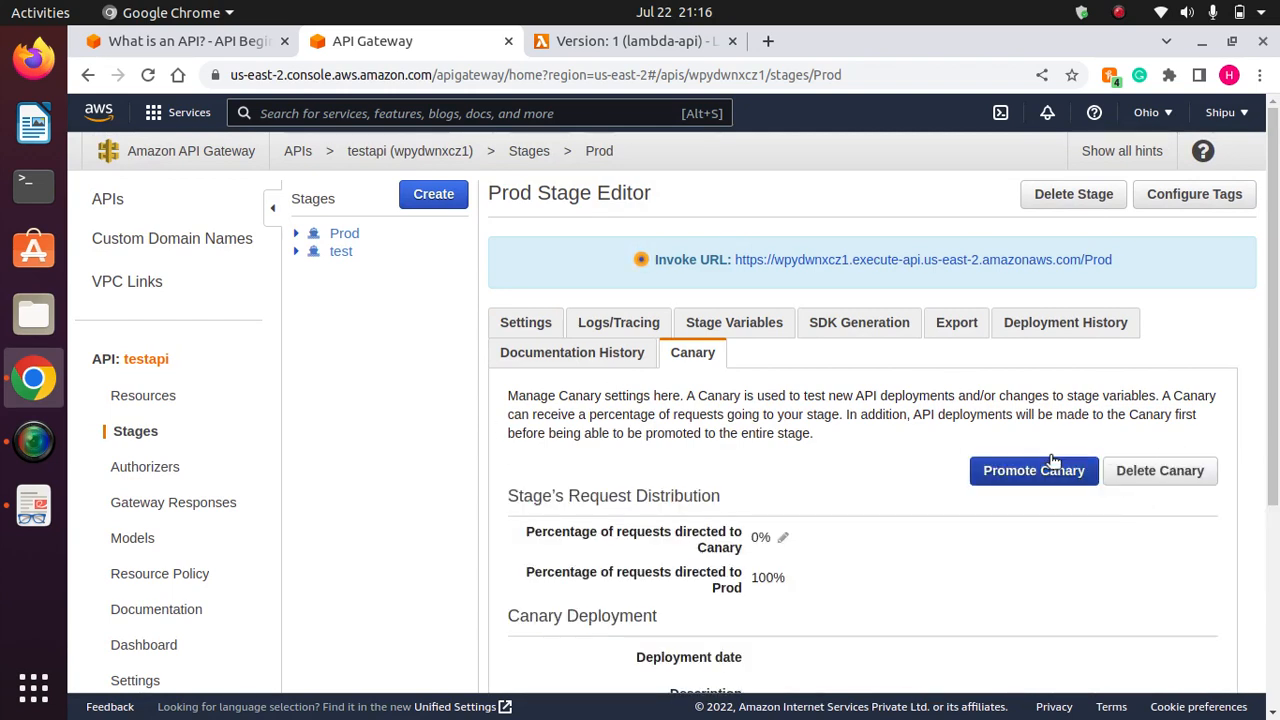
pyautogui.scroll(-3, 1275, 393)
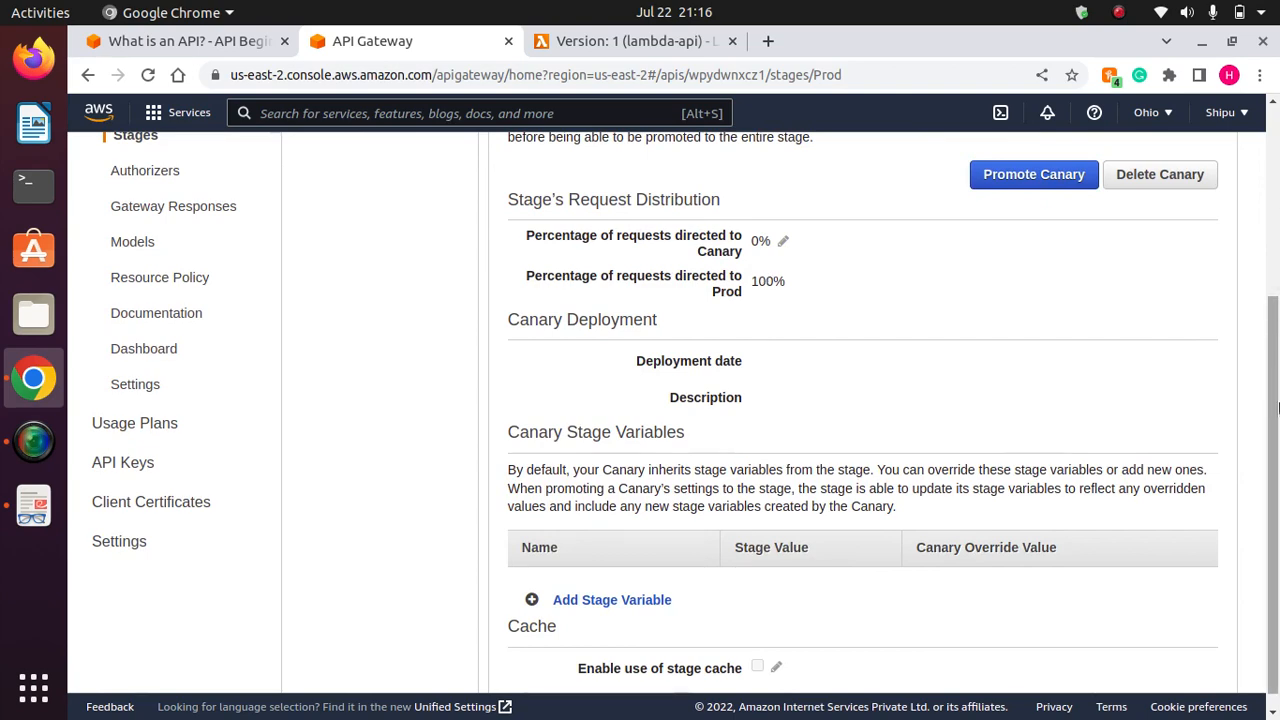
pyautogui.moveTo(1273, 390); pyautogui.dragTo(1270, 208)
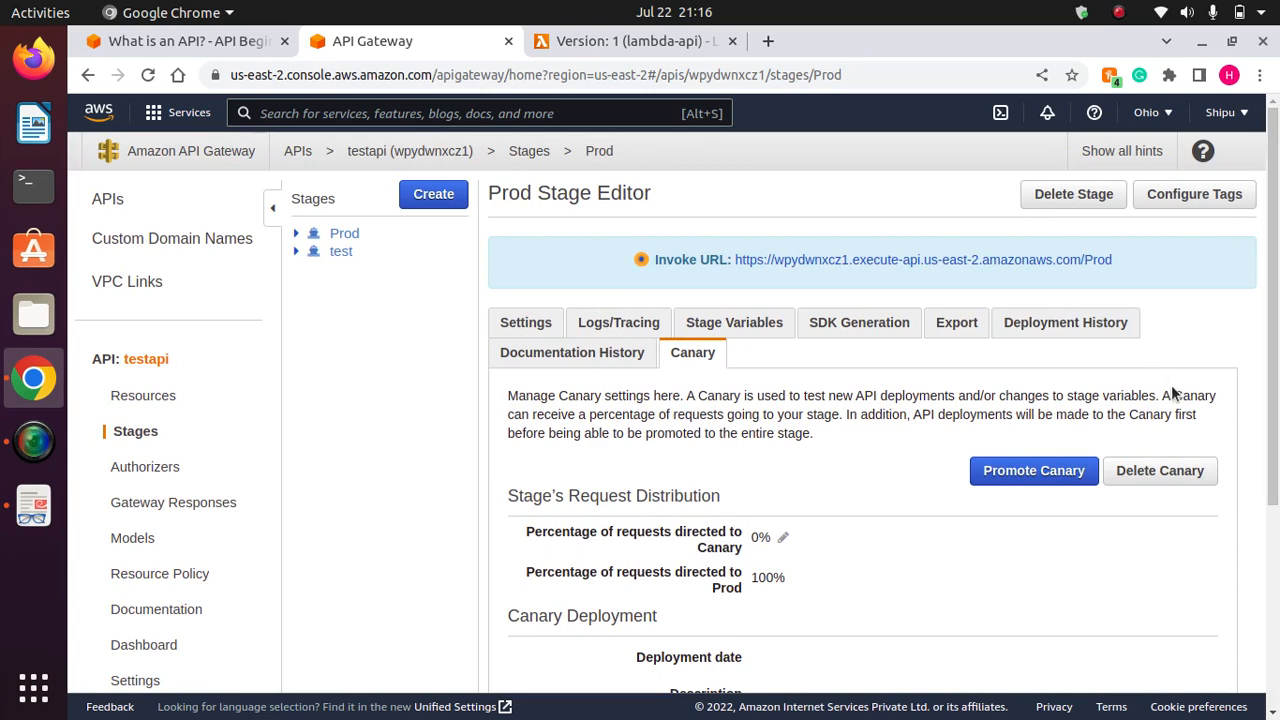
pyautogui.click(1157, 472)
pyautogui.click(903, 294)
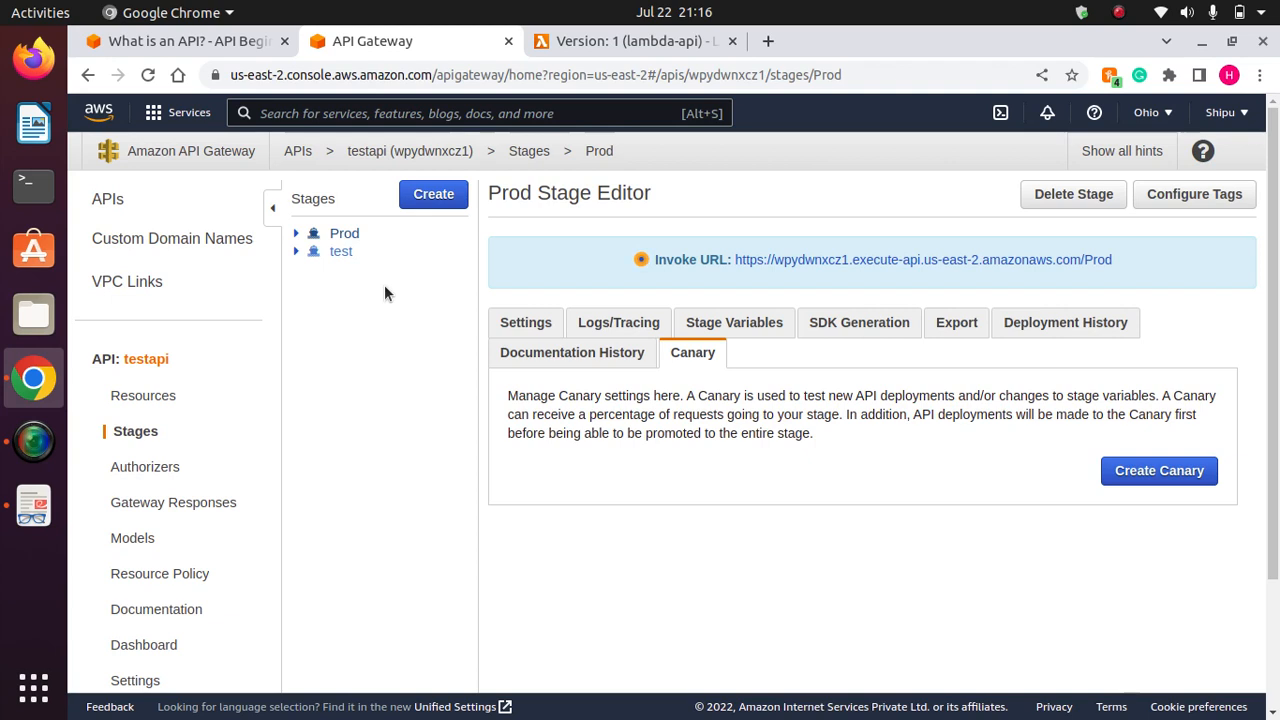
# Open the test stage's Invoke URL in a new tab and check its response.
pyautogui.click(340, 253)
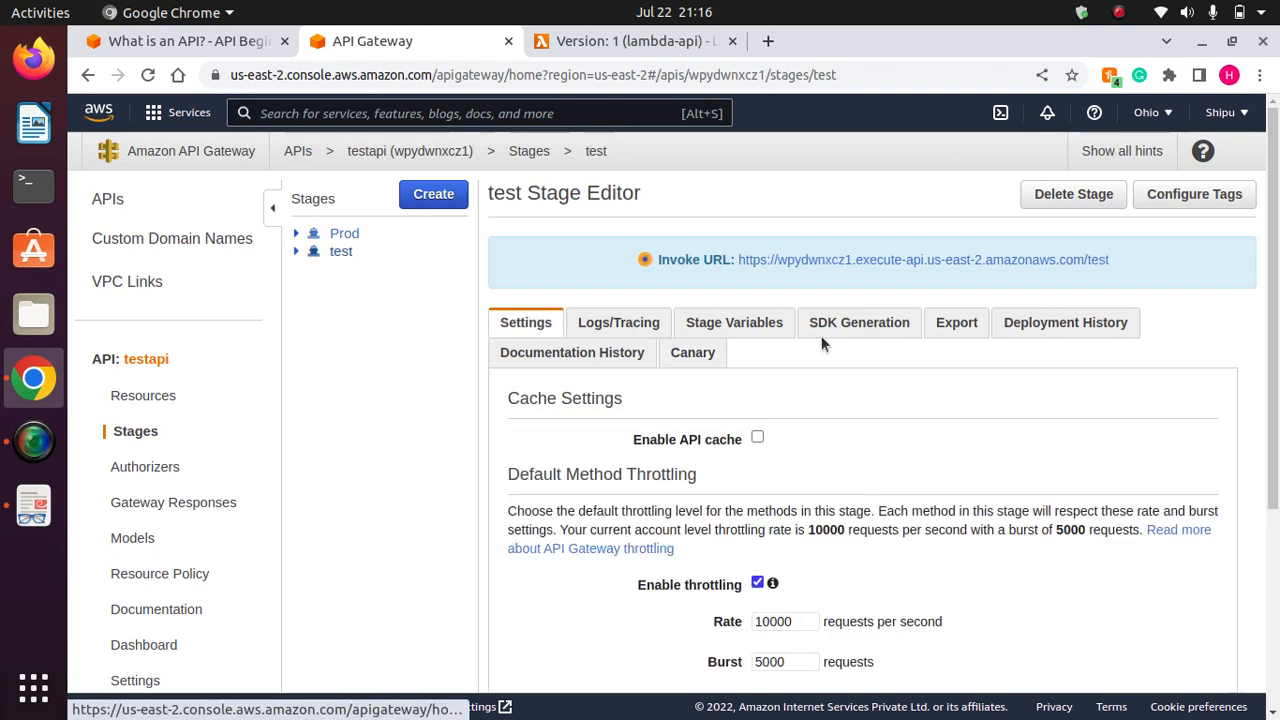
pyautogui.rightClick(862, 262)
pyautogui.press('Escape')
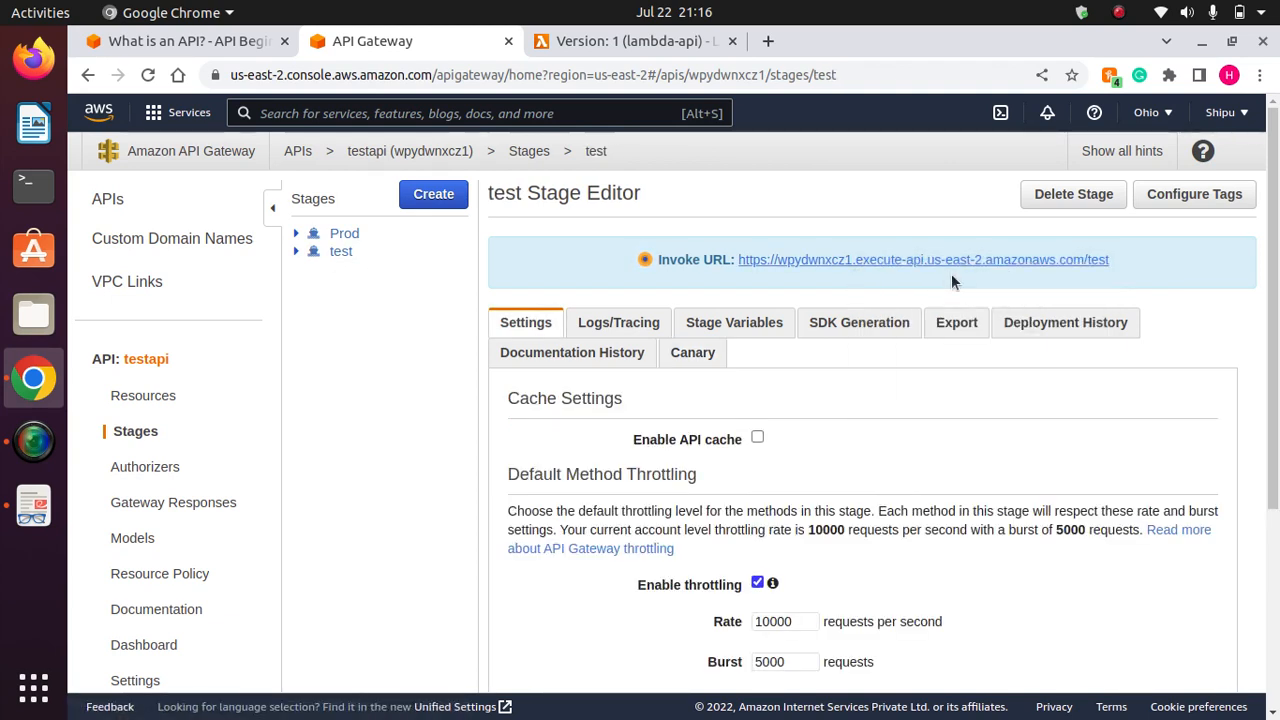
pyautogui.click(655, 40)
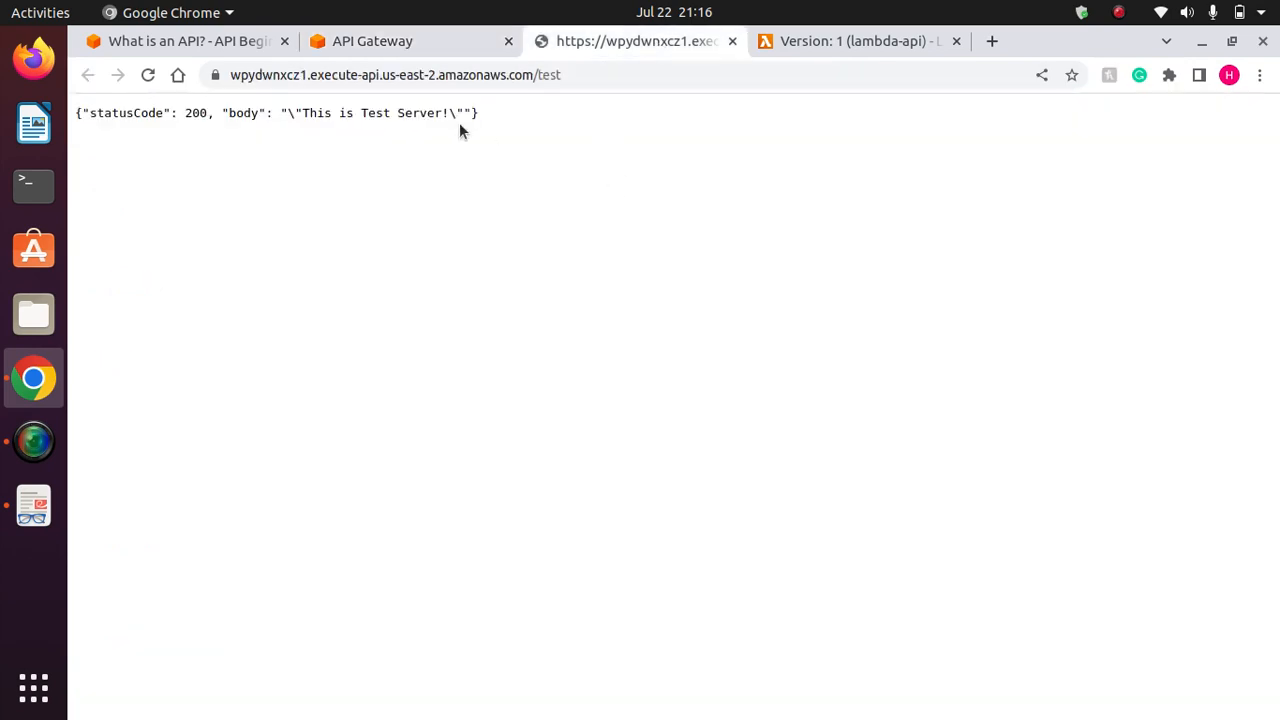
# Examine the body message in the test stage's response and close that page.
pyautogui.moveTo(478, 114); pyautogui.dragTo(291, 116)
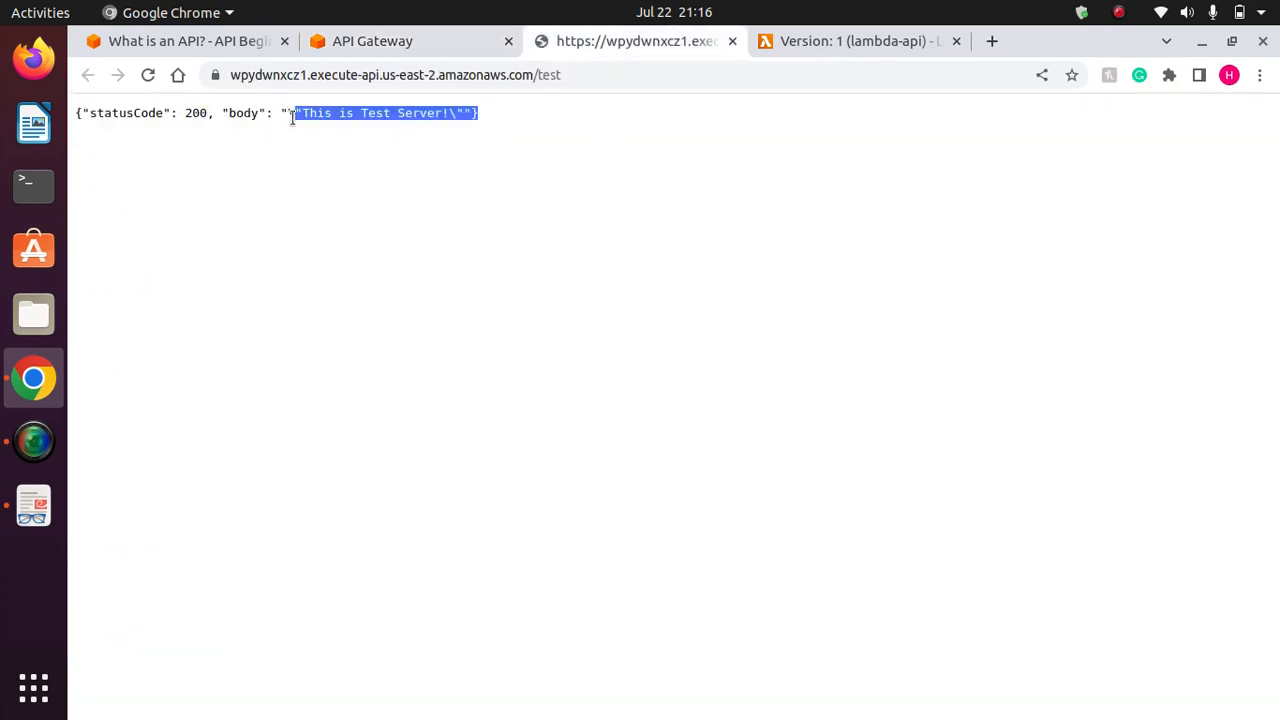
pyautogui.click(497, 160)
pyautogui.click(732, 41)
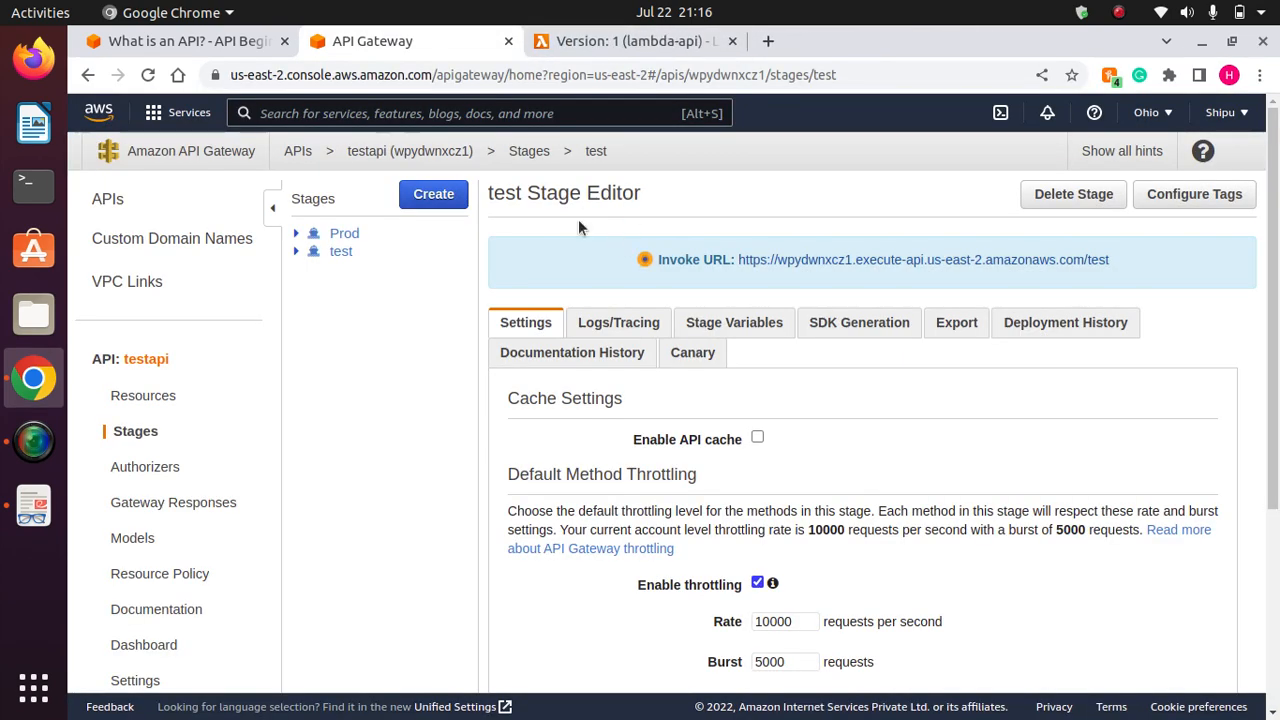
# Open the Prod stage's Invoke URL in a new tab, check its response message, and close the page.
pyautogui.click(344, 233)
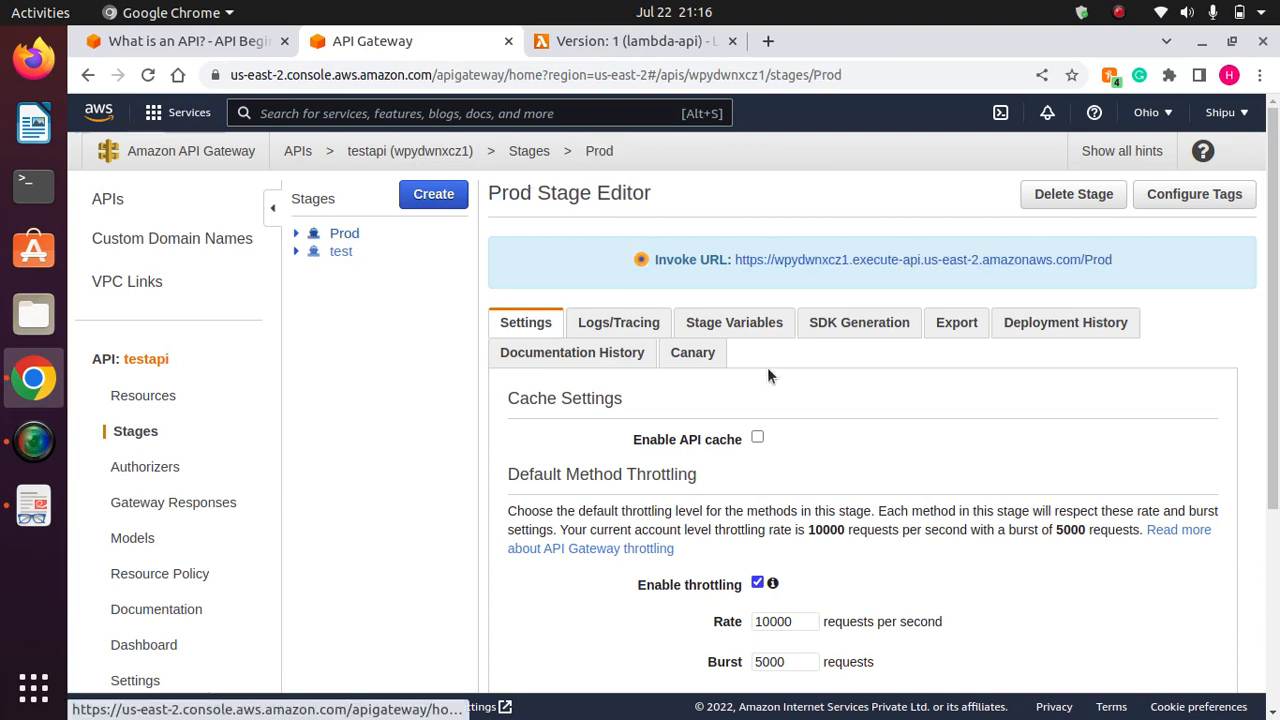
pyautogui.rightClick(948, 268)
pyautogui.click(1000, 277)
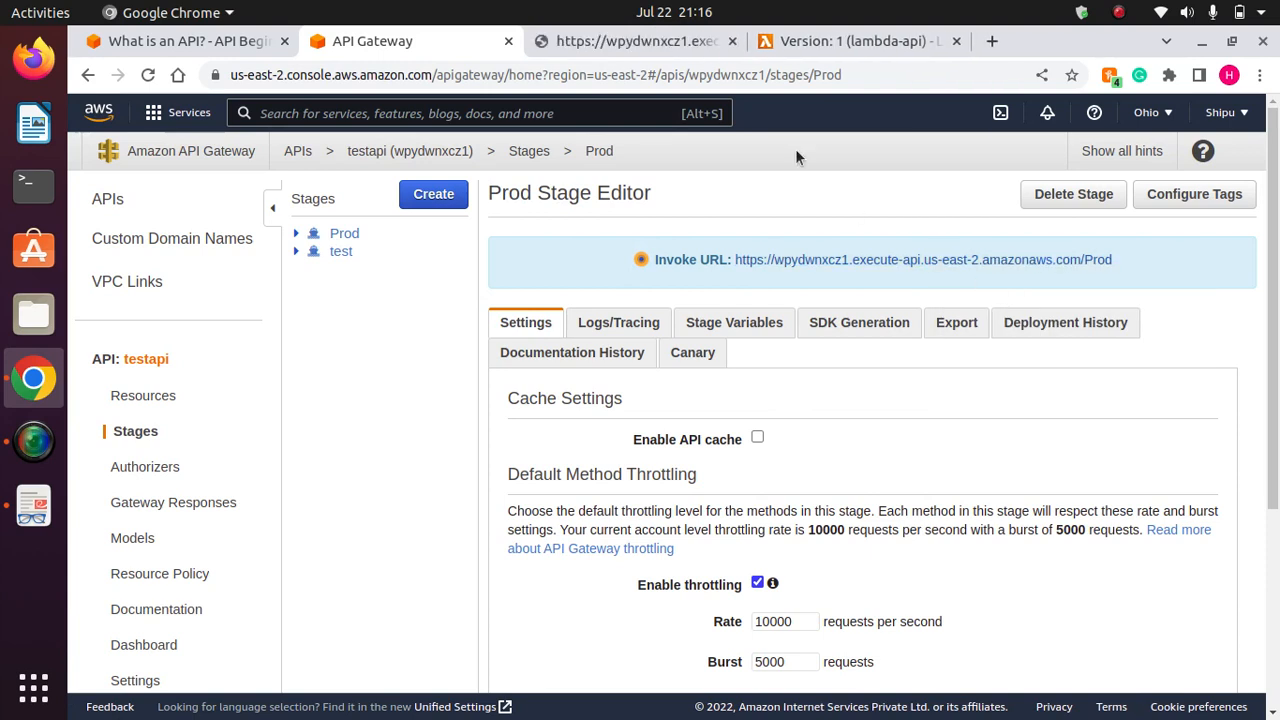
pyautogui.click(635, 41)
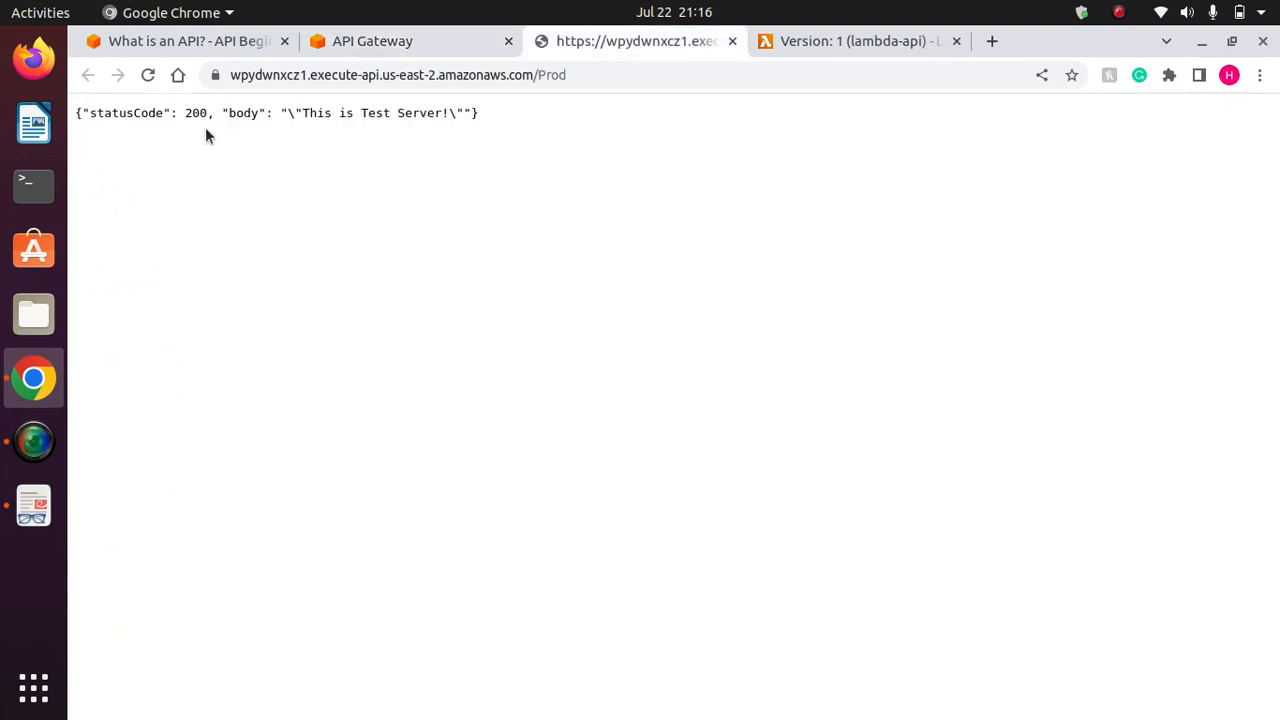
pyautogui.hotkey('ctrl', 'a')
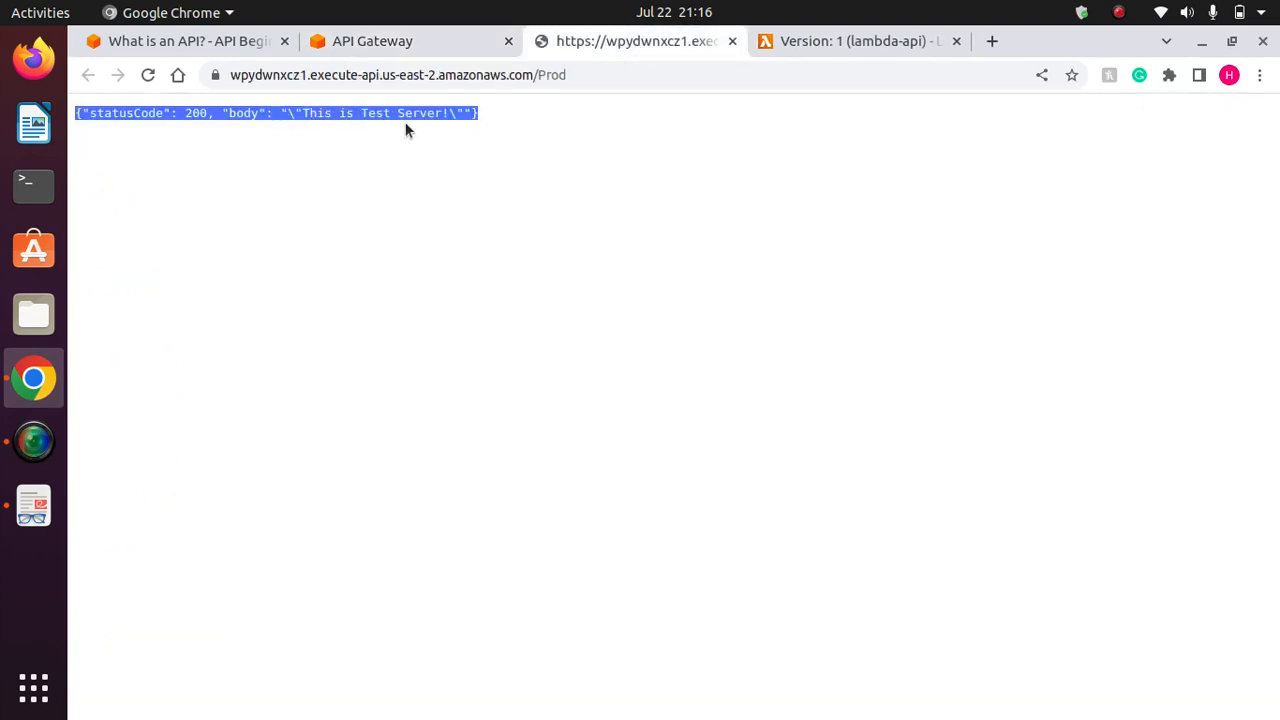
pyautogui.click(360, 116)
pyautogui.moveTo(308, 113); pyautogui.dragTo(455, 113)
pyautogui.click(545, 118)
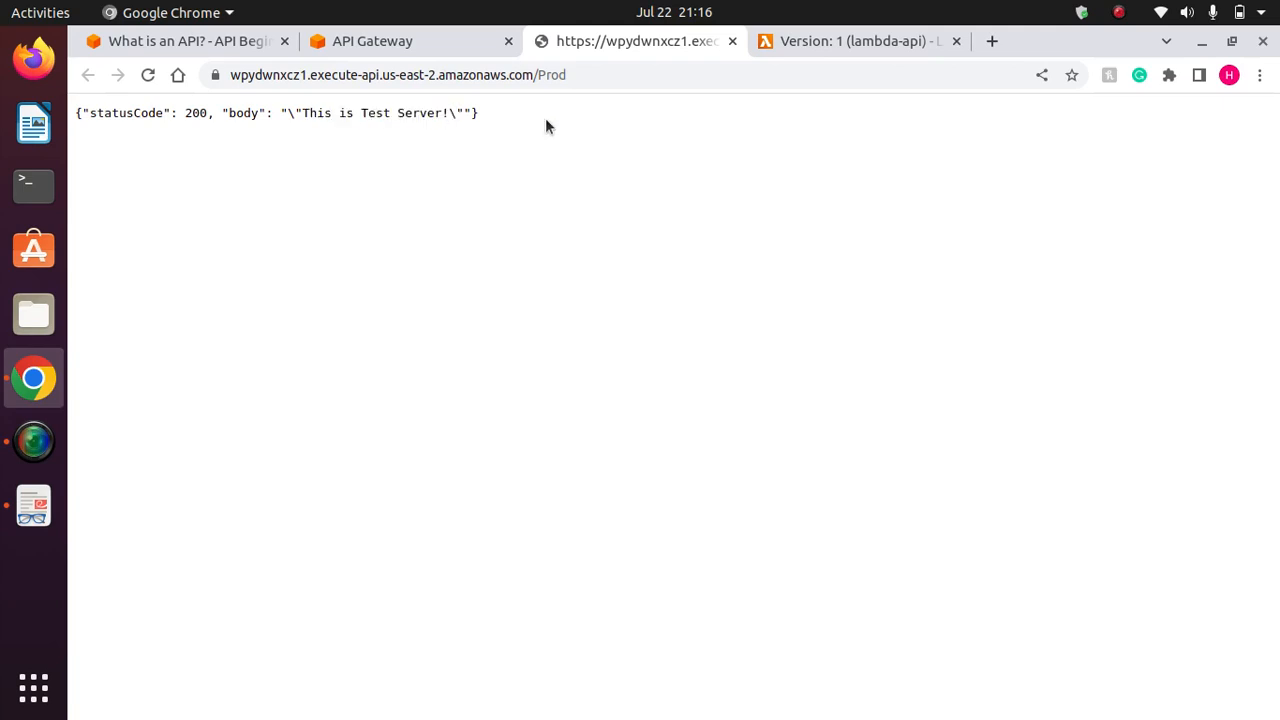
pyautogui.click(732, 41)
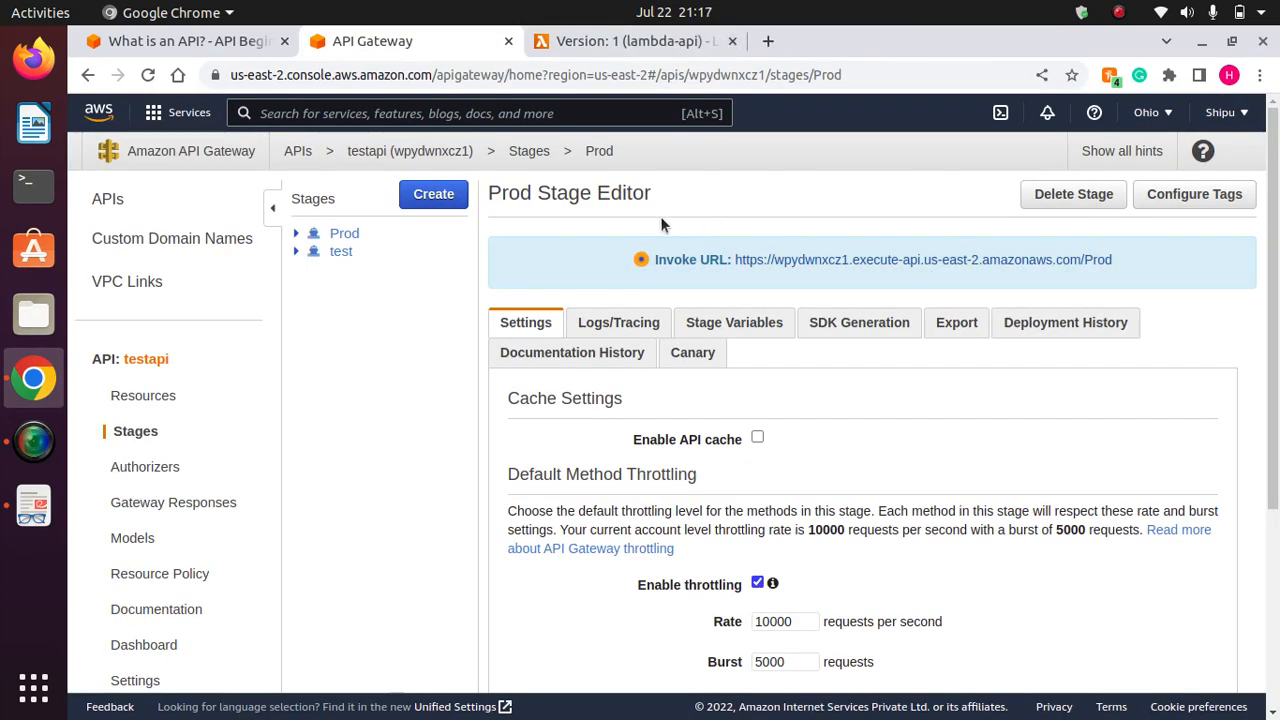
# Set the Lambda function in the root GET method's integration request to lambda-api:2.
pyautogui.click(145, 396)
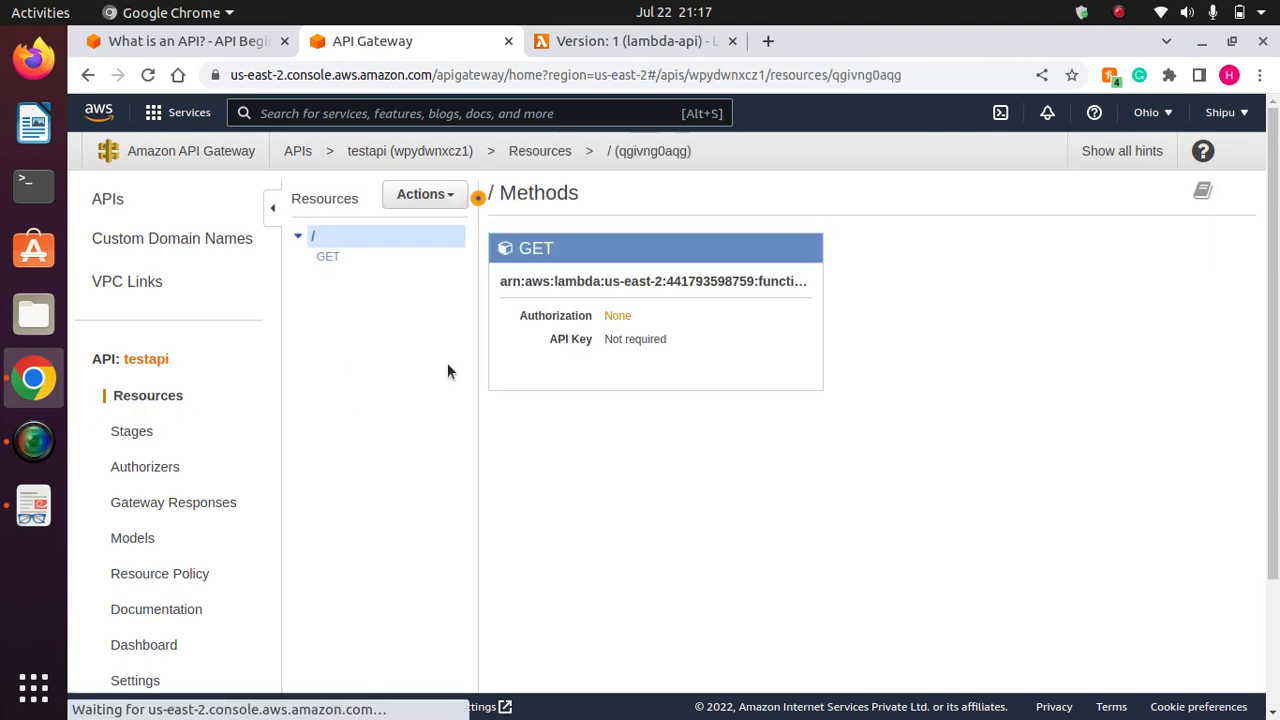
pyautogui.click(332, 260)
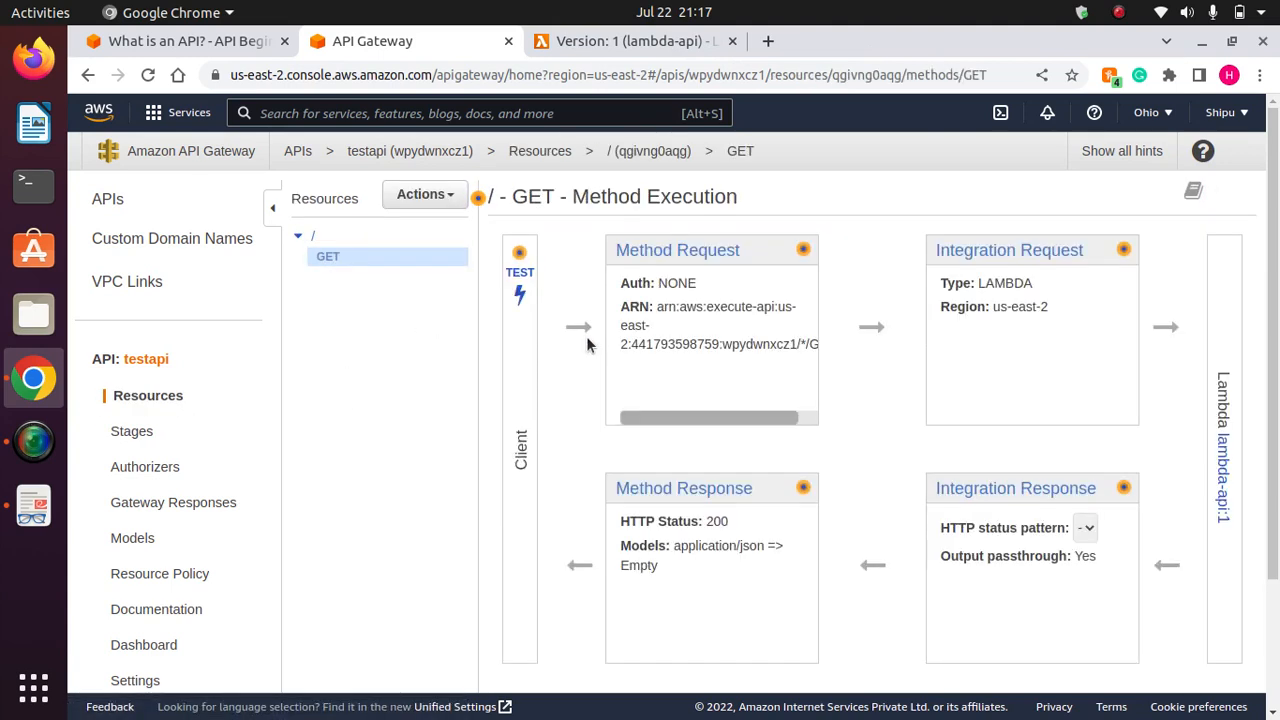
pyautogui.click(1003, 252)
pyautogui.scroll(-1, 1276, 440)
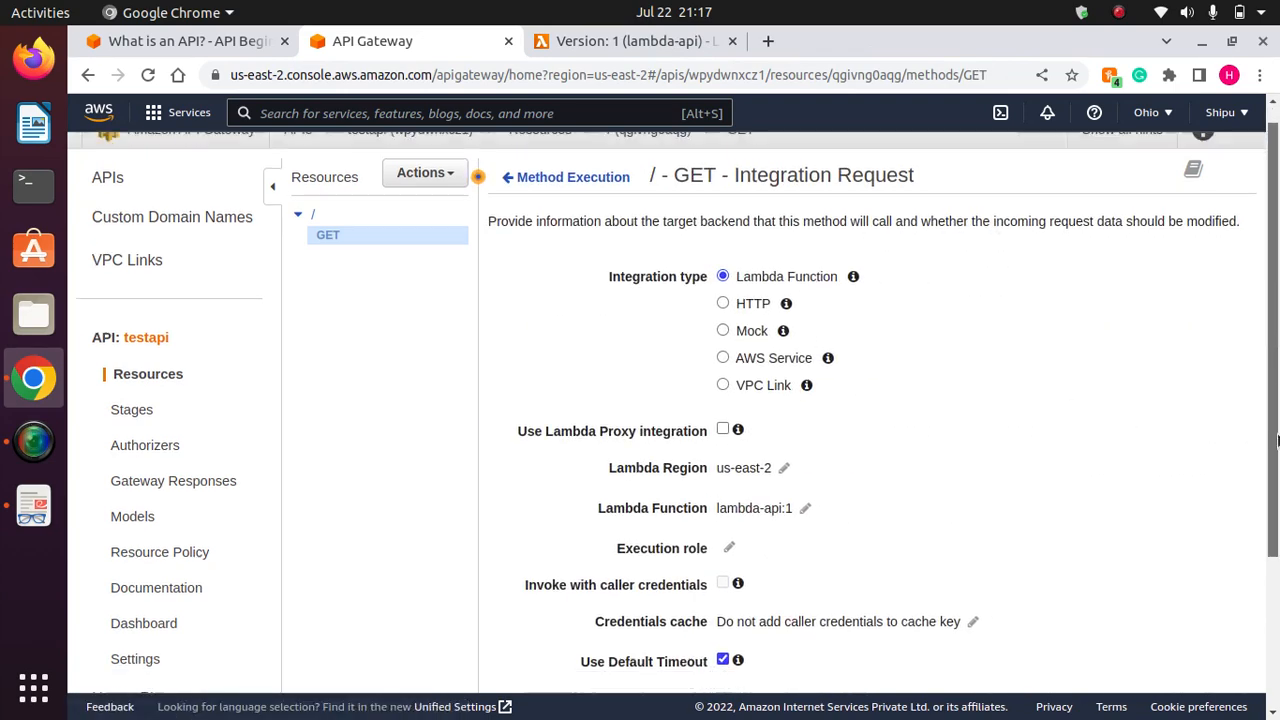
pyautogui.scroll(-4, 1276, 440)
pyautogui.click(806, 294)
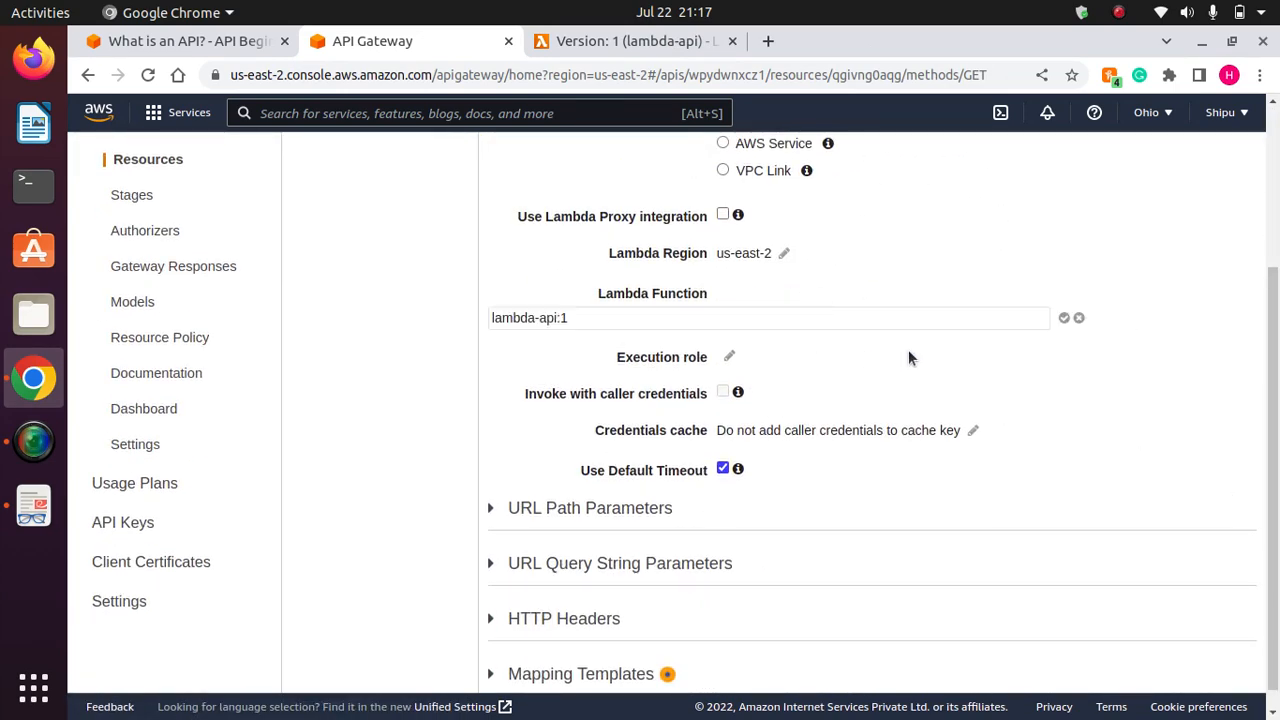
pyautogui.click(578, 318)
pyautogui.press('BackSpace')
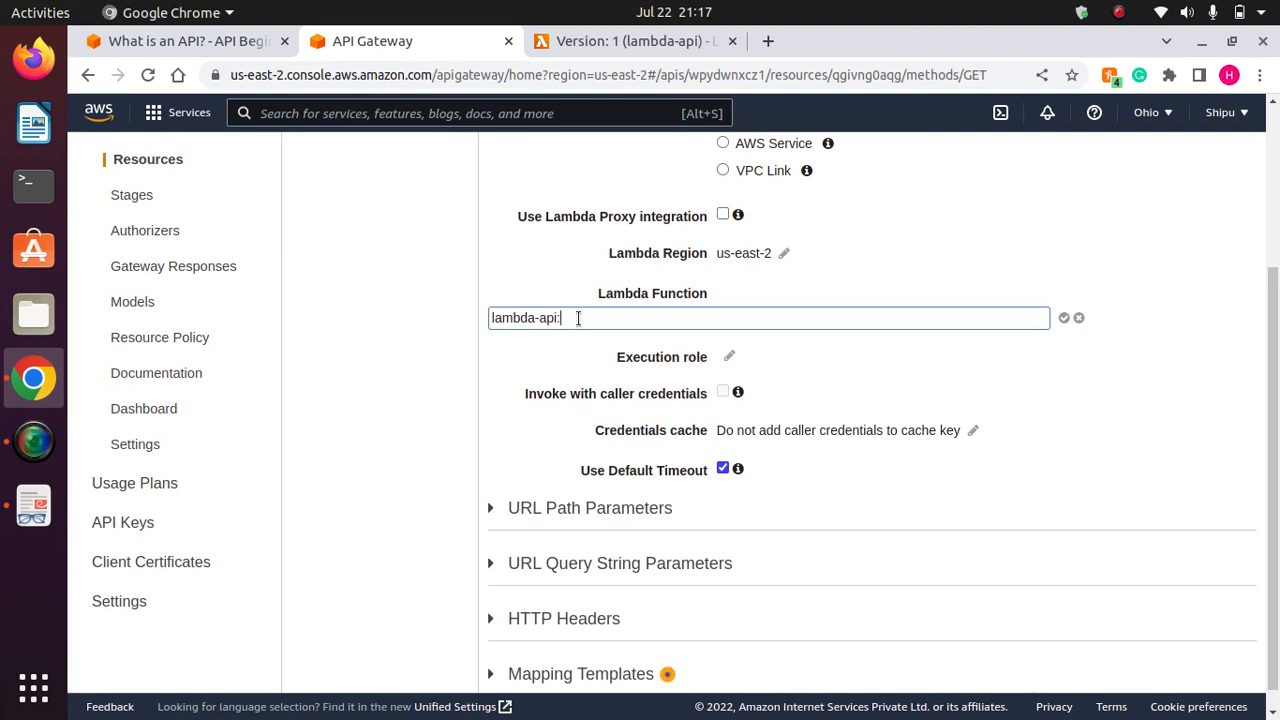
pyautogui.write('2')
pyautogui.press('BackSpace')
pyautogui.write(':2')
pyautogui.click(1063, 319)
pyautogui.click(1049, 317)
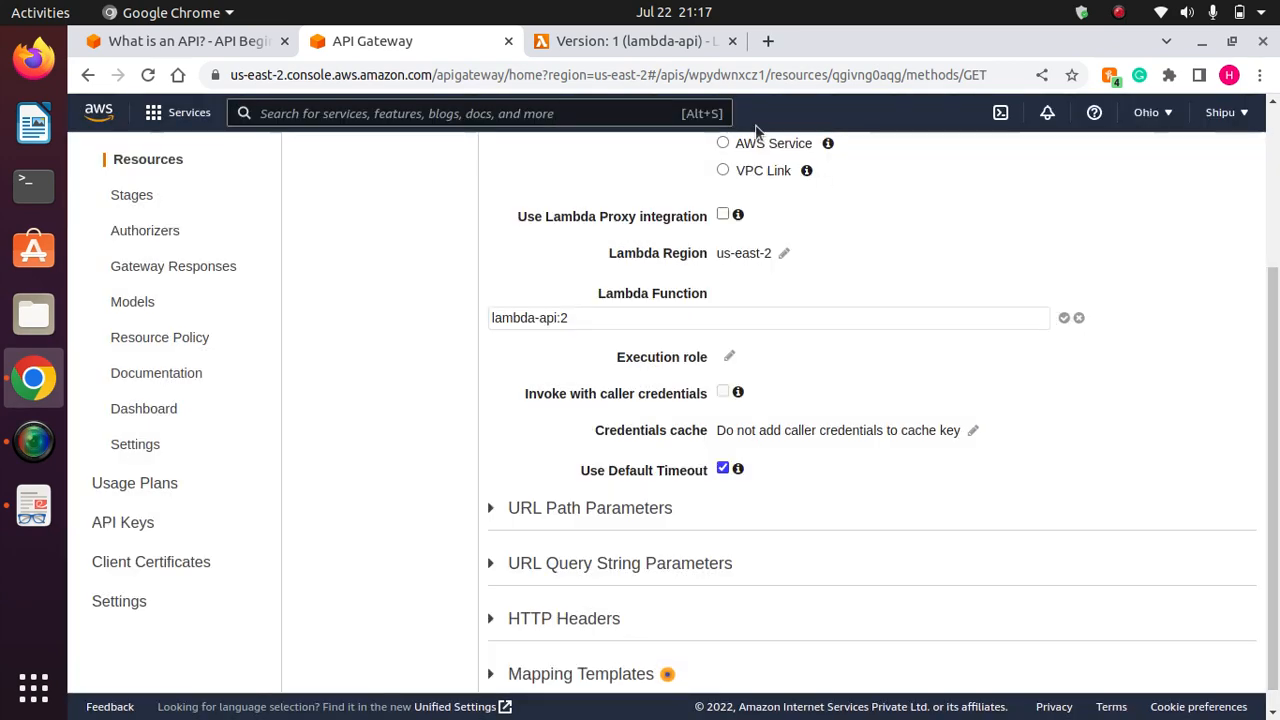
# Open version 2 of the lambda-api function in Lambda and examine the body message in its code.
pyautogui.click(627, 41)
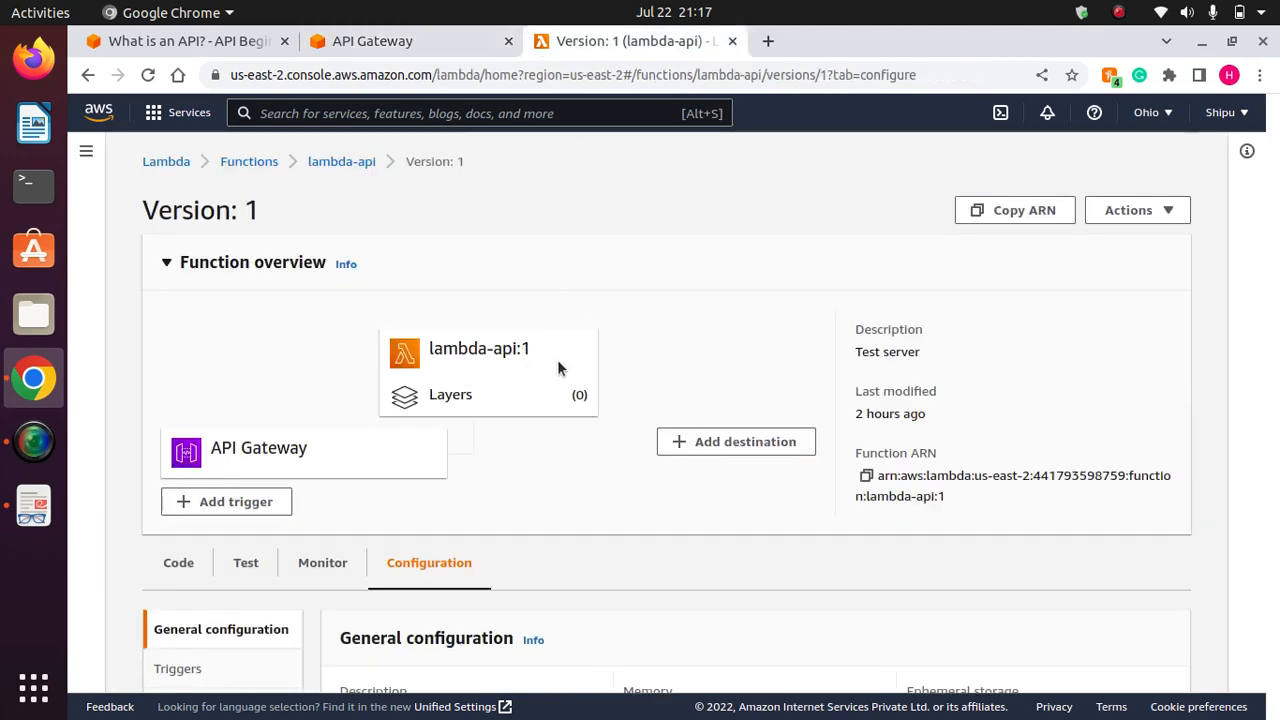
pyautogui.moveTo(1274, 350); pyautogui.dragTo(1276, 505)
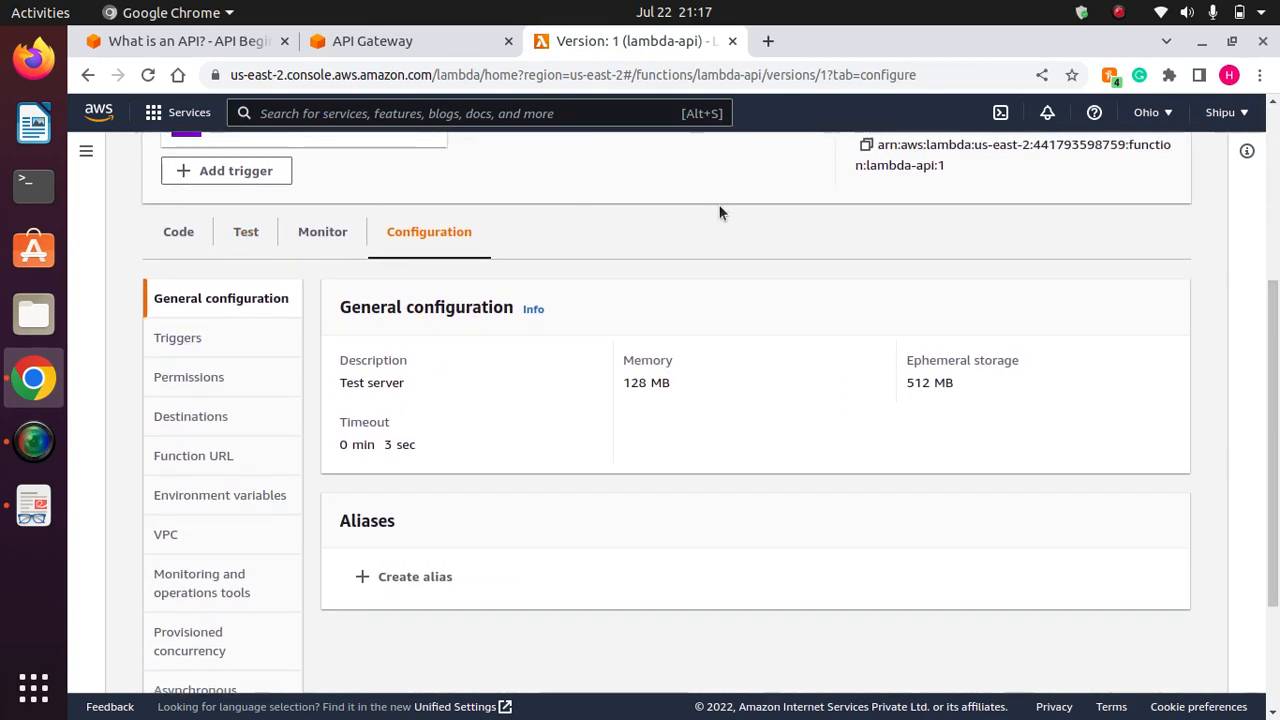
pyautogui.moveTo(1275, 440); pyautogui.dragTo(1275, 270)
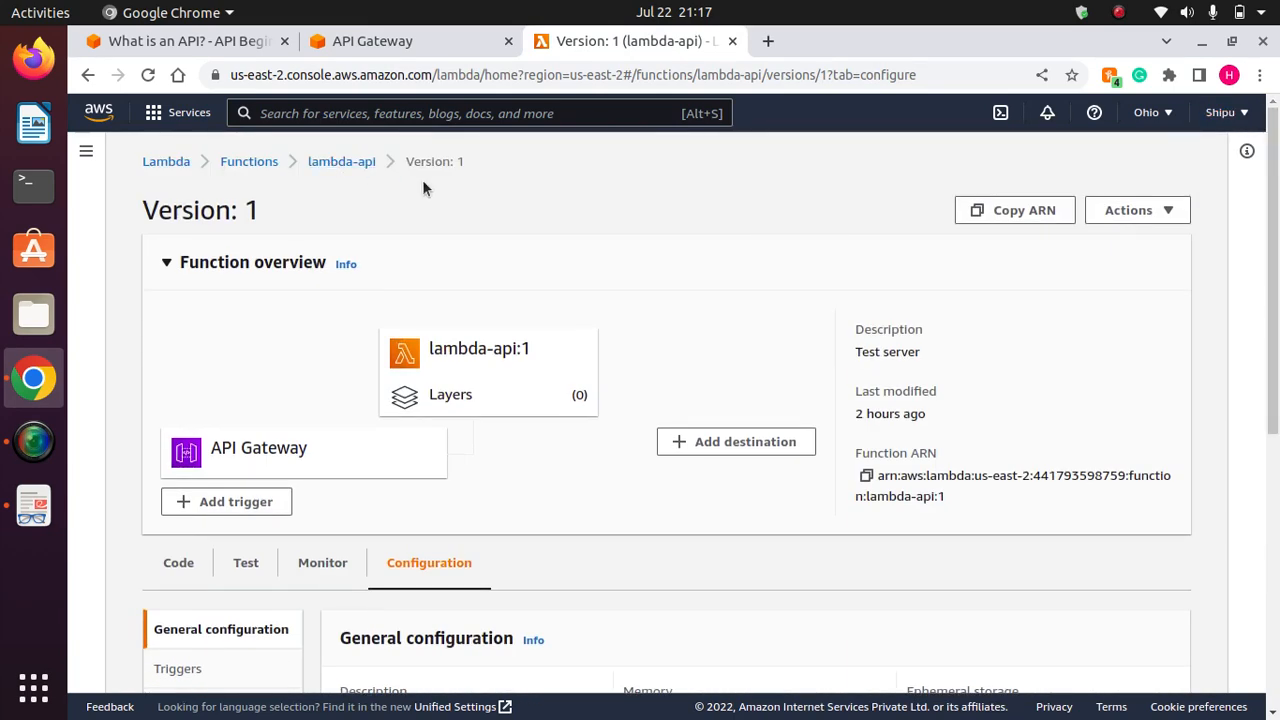
pyautogui.click(343, 161)
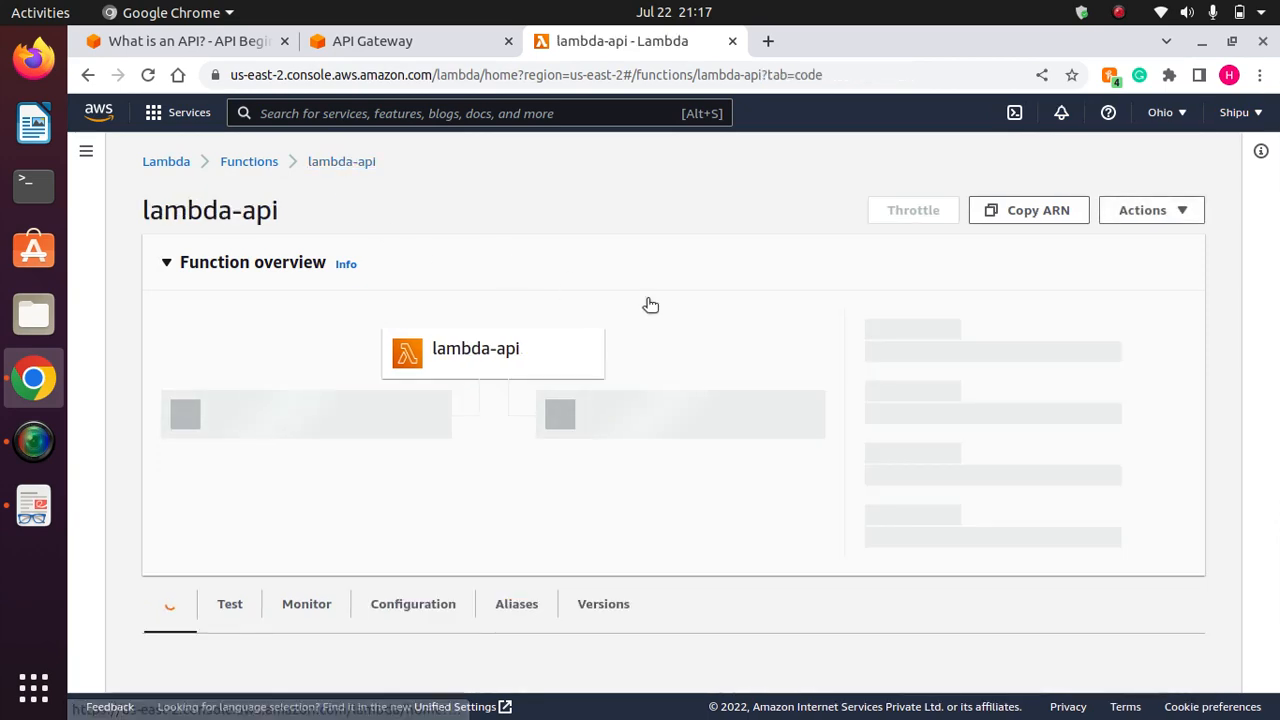
pyautogui.moveTo(1275, 225); pyautogui.dragTo(1276, 368)
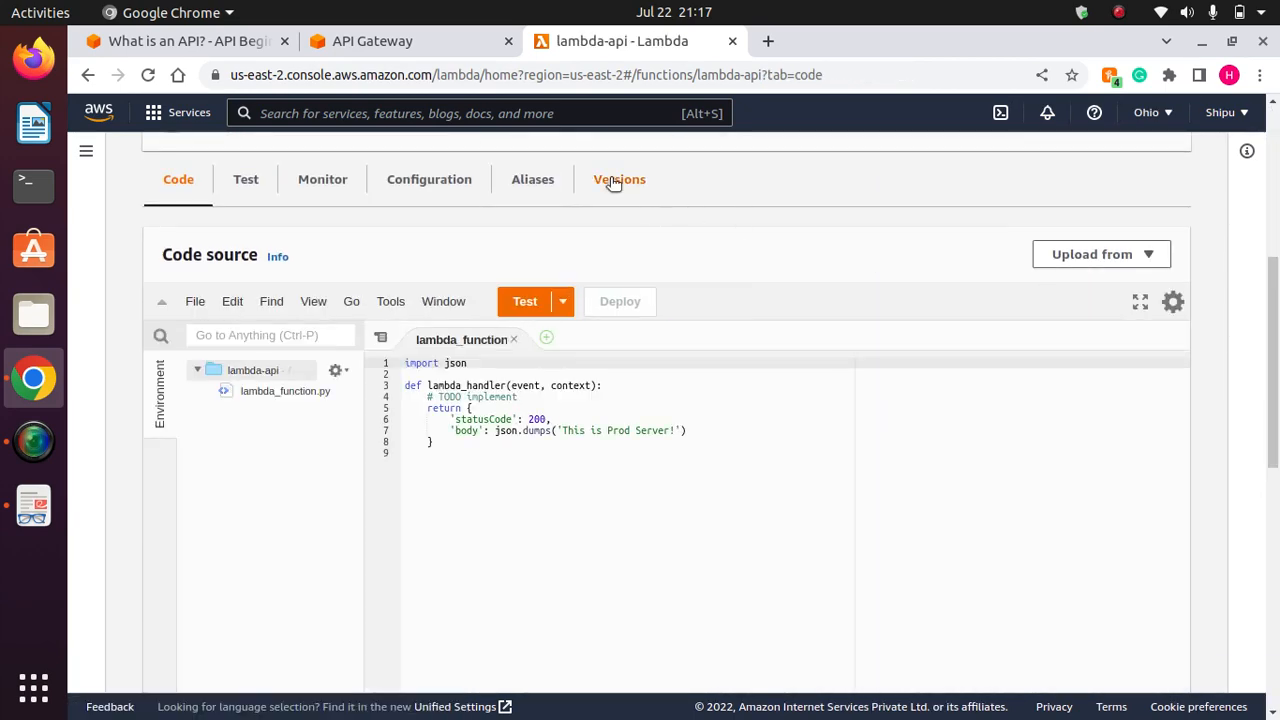
pyautogui.click(614, 179)
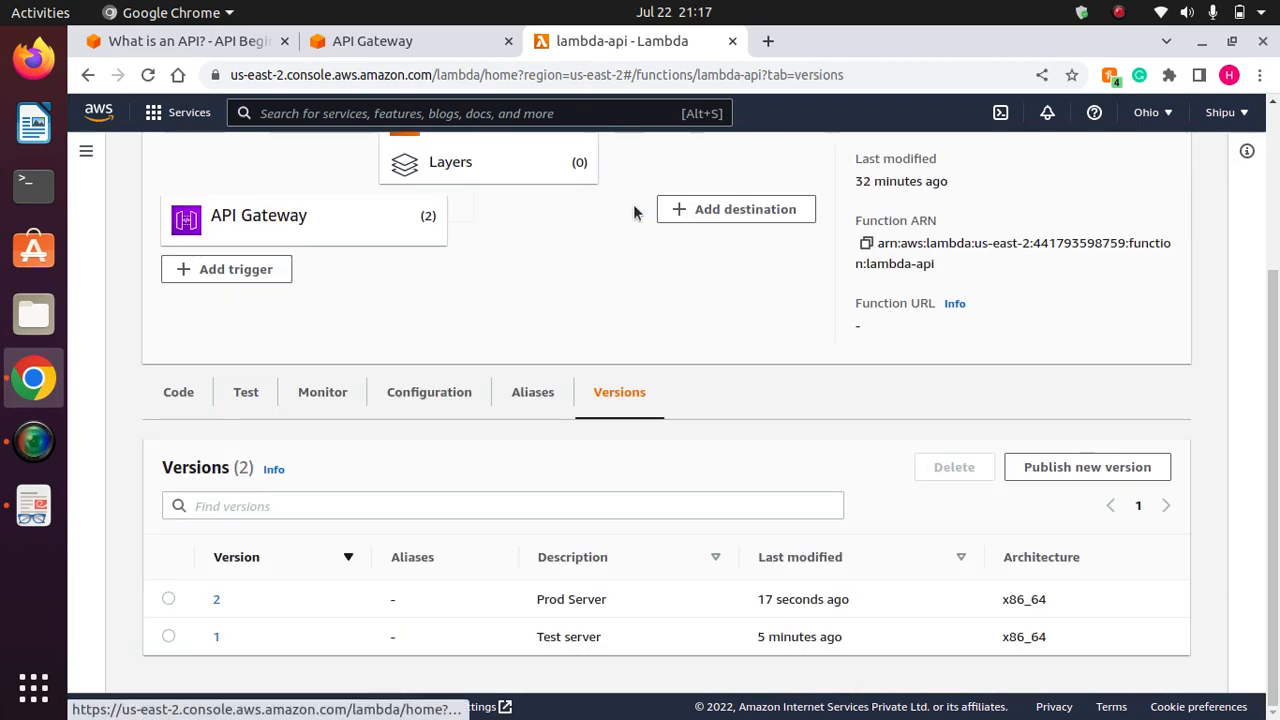
pyautogui.click(217, 601)
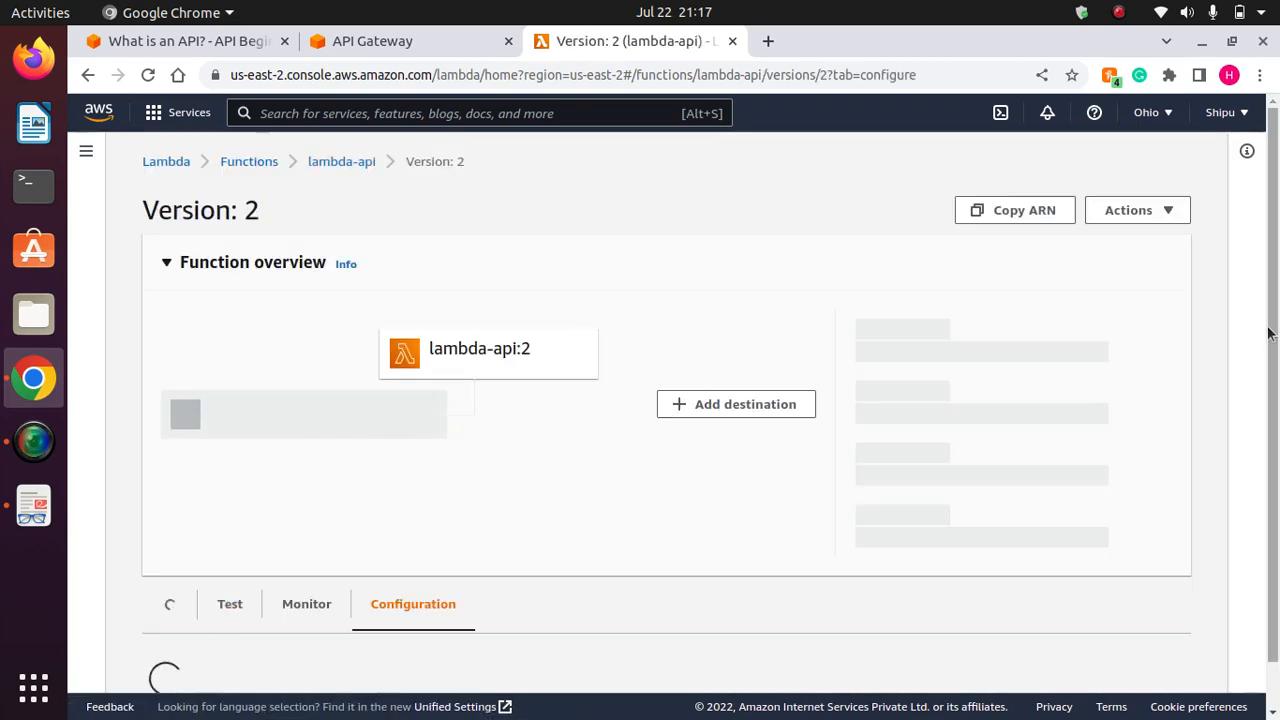
pyautogui.moveTo(1276, 278); pyautogui.dragTo(1270, 456)
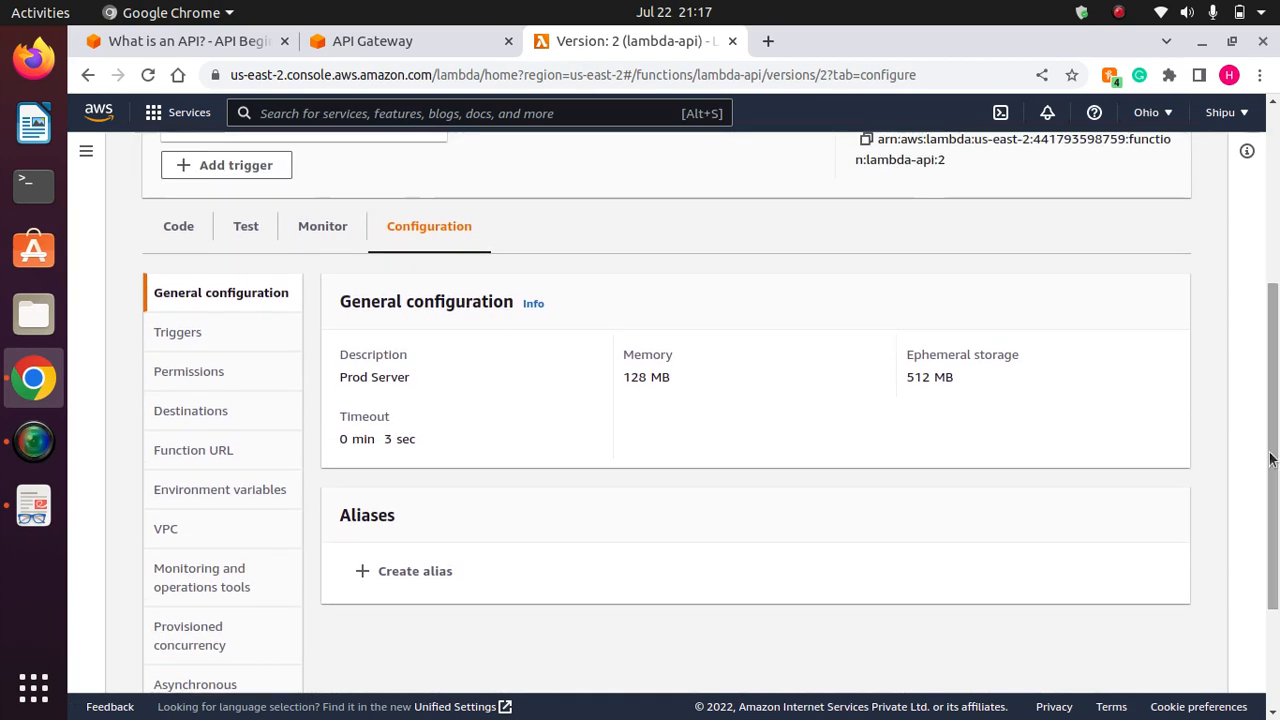
pyautogui.click(178, 226)
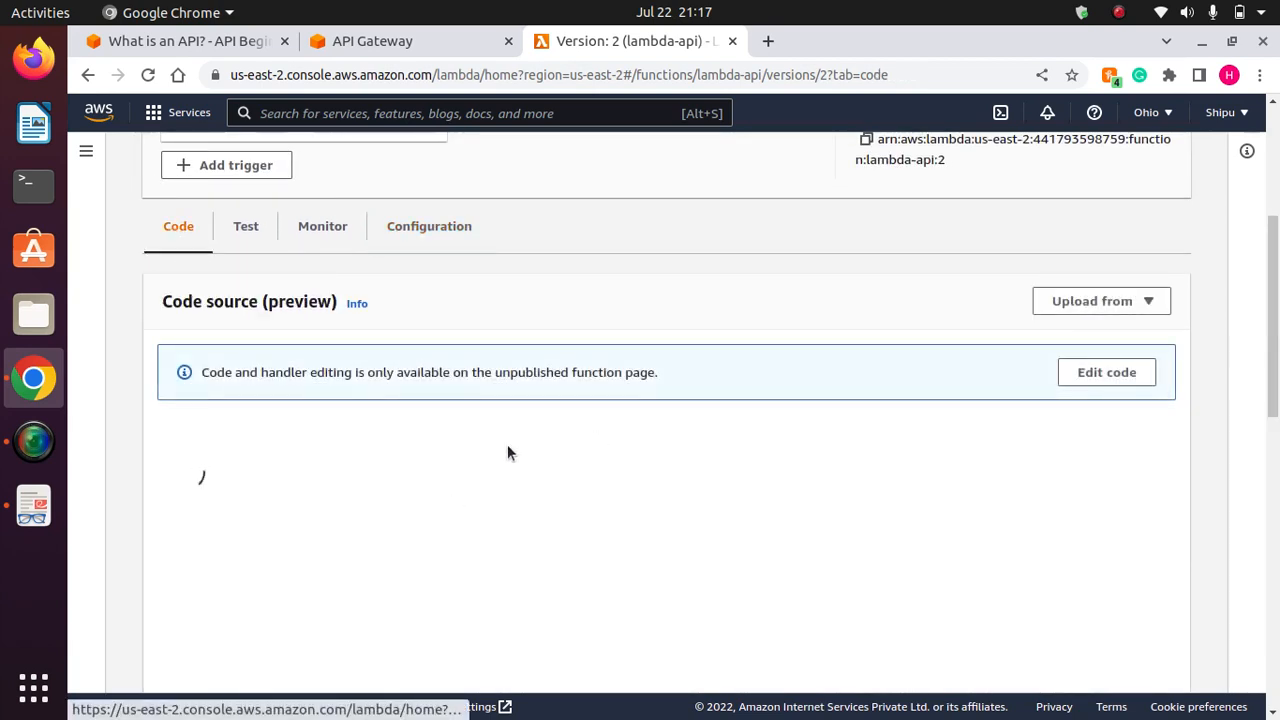
pyautogui.moveTo(1275, 318); pyautogui.dragTo(1275, 415)
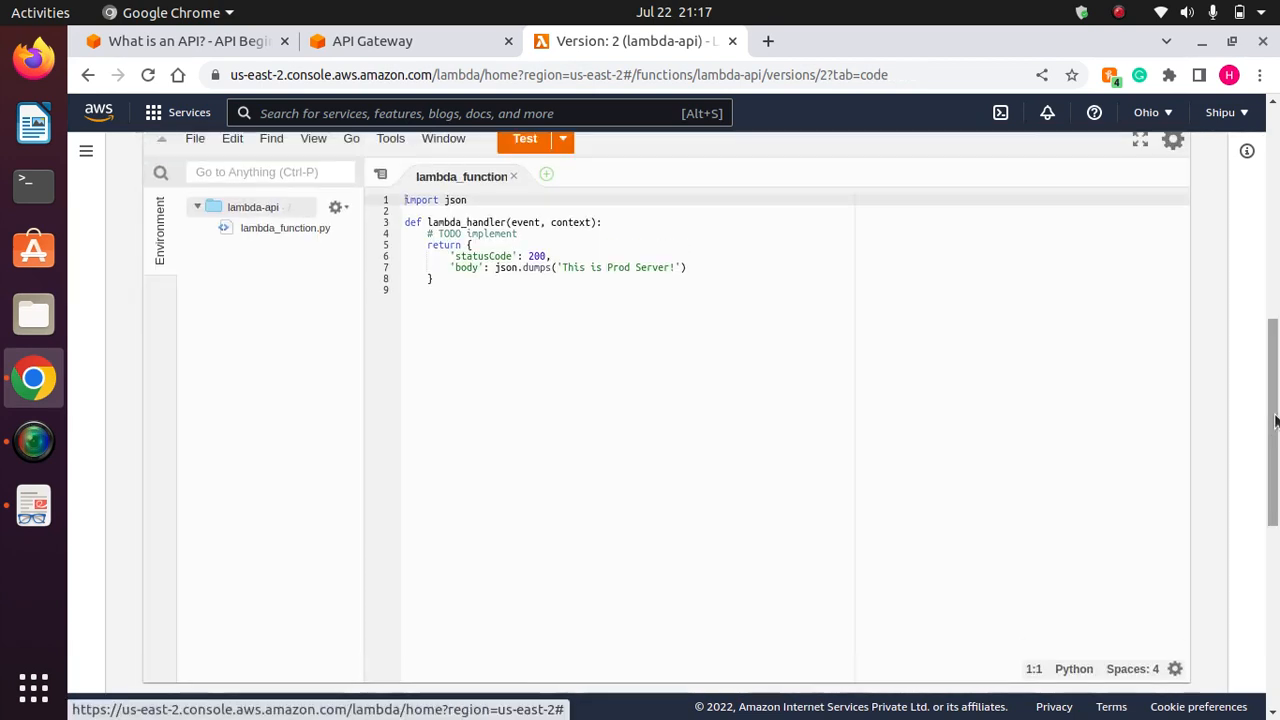
pyautogui.moveTo(559, 267); pyautogui.dragTo(687, 267)
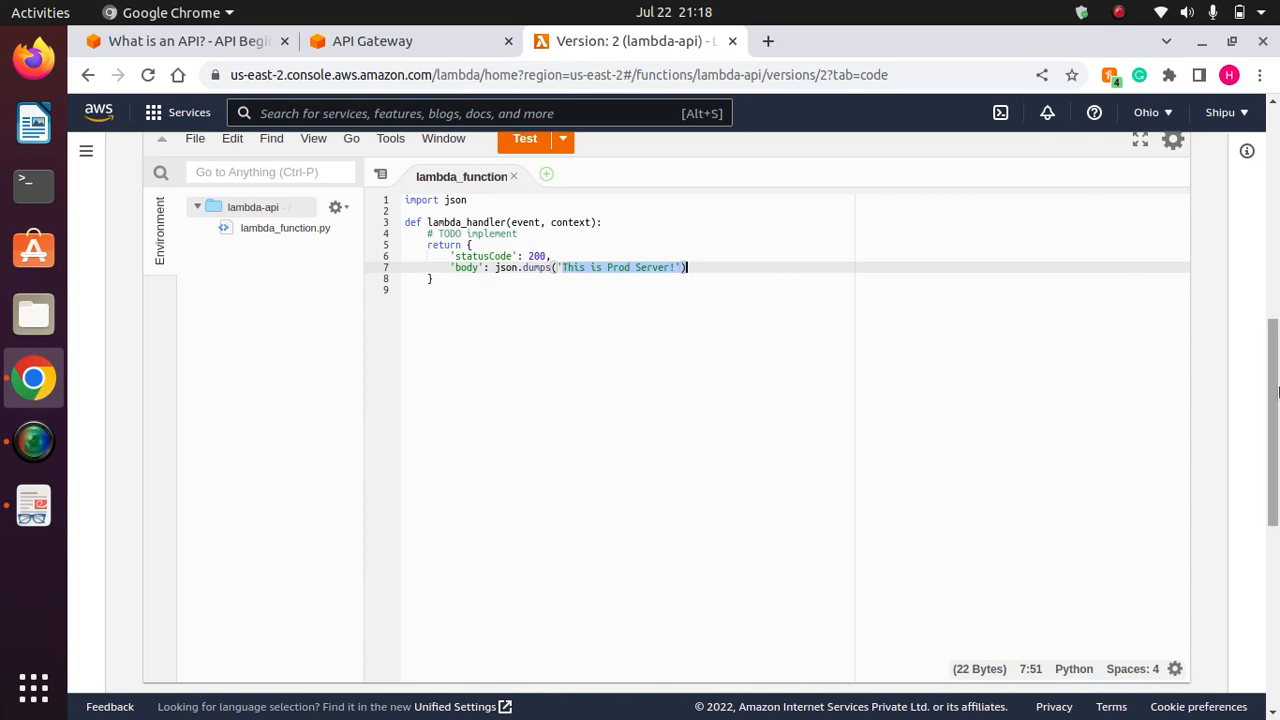
# Switch back to API Gateway and deploy testapi, with its GET method integrated with lambda-api:2, to the existing Prod stage.
pyautogui.click(364, 42)
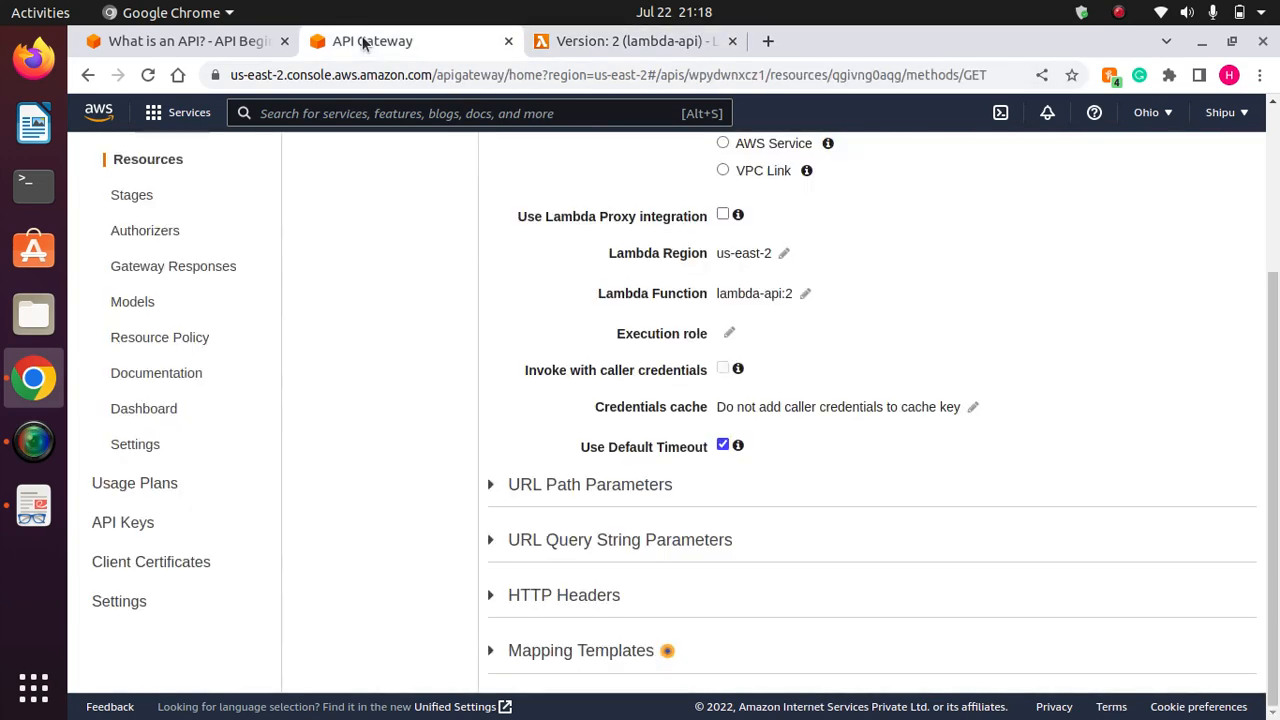
pyautogui.moveTo(1275, 466); pyautogui.dragTo(1276, 578)
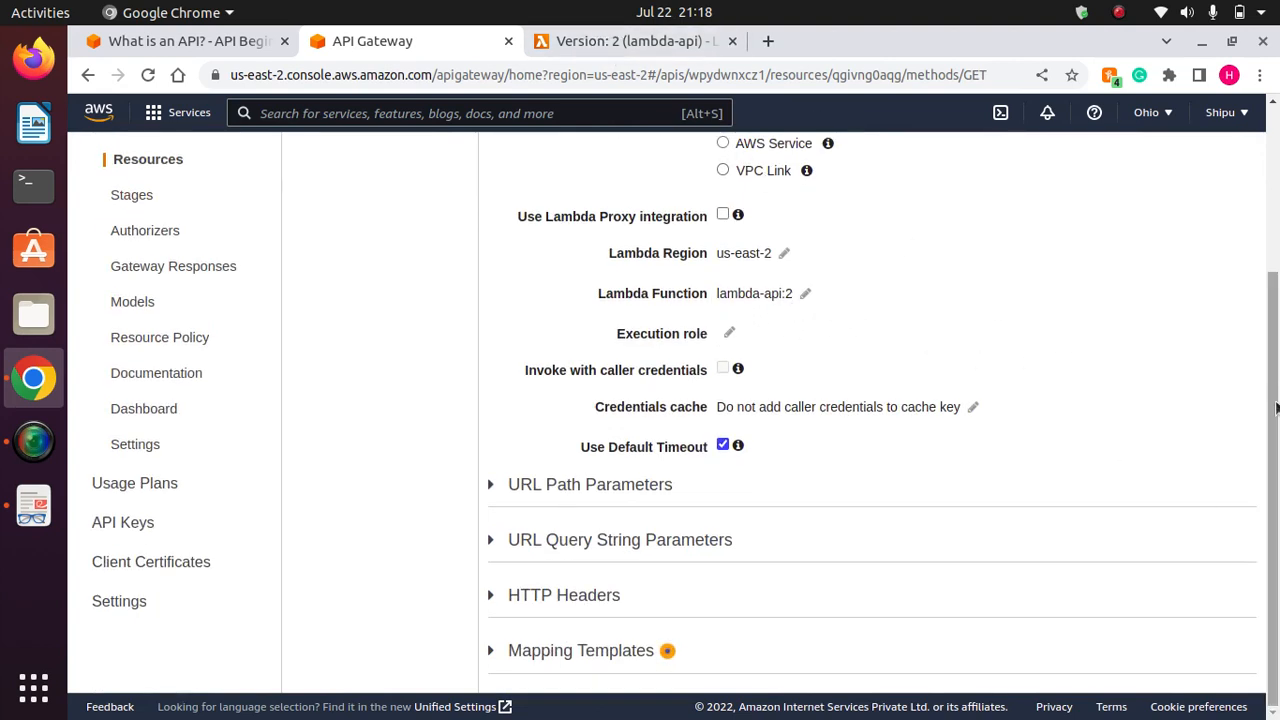
pyautogui.scroll(3, 1277, 511)
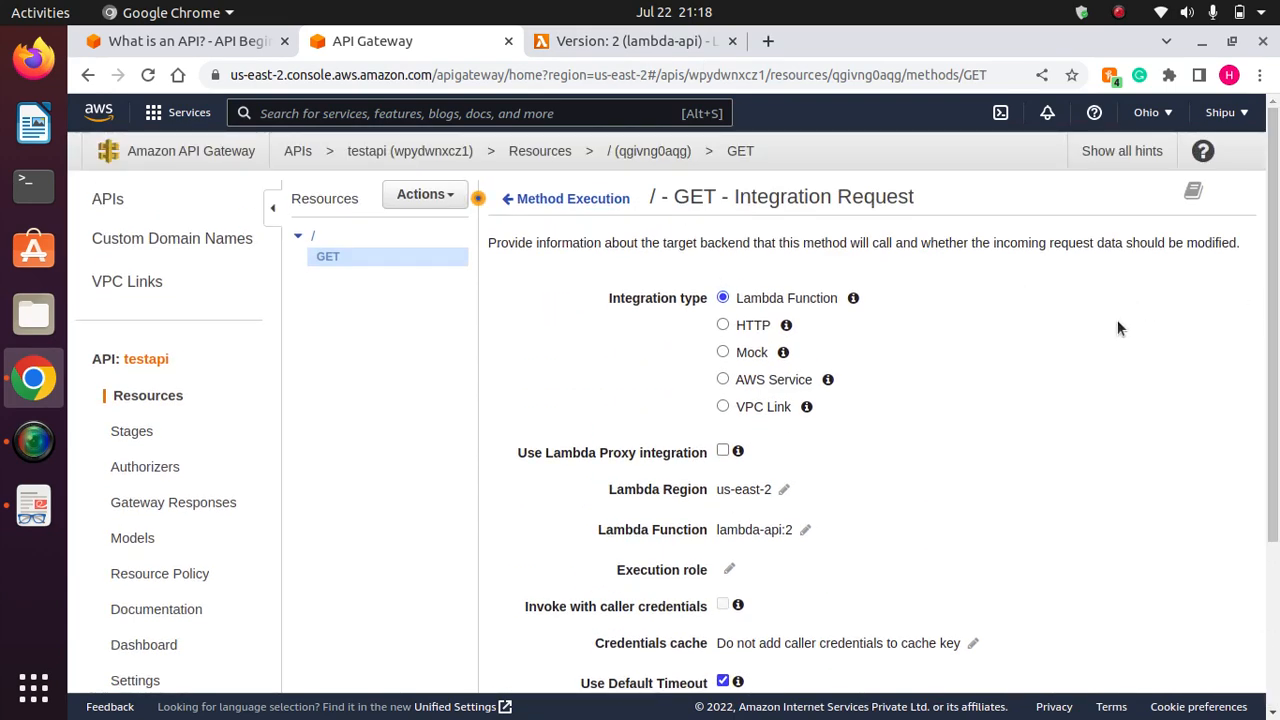
pyautogui.scroll(-3, 1265, 476)
pyautogui.scroll(-2, 1265, 476)
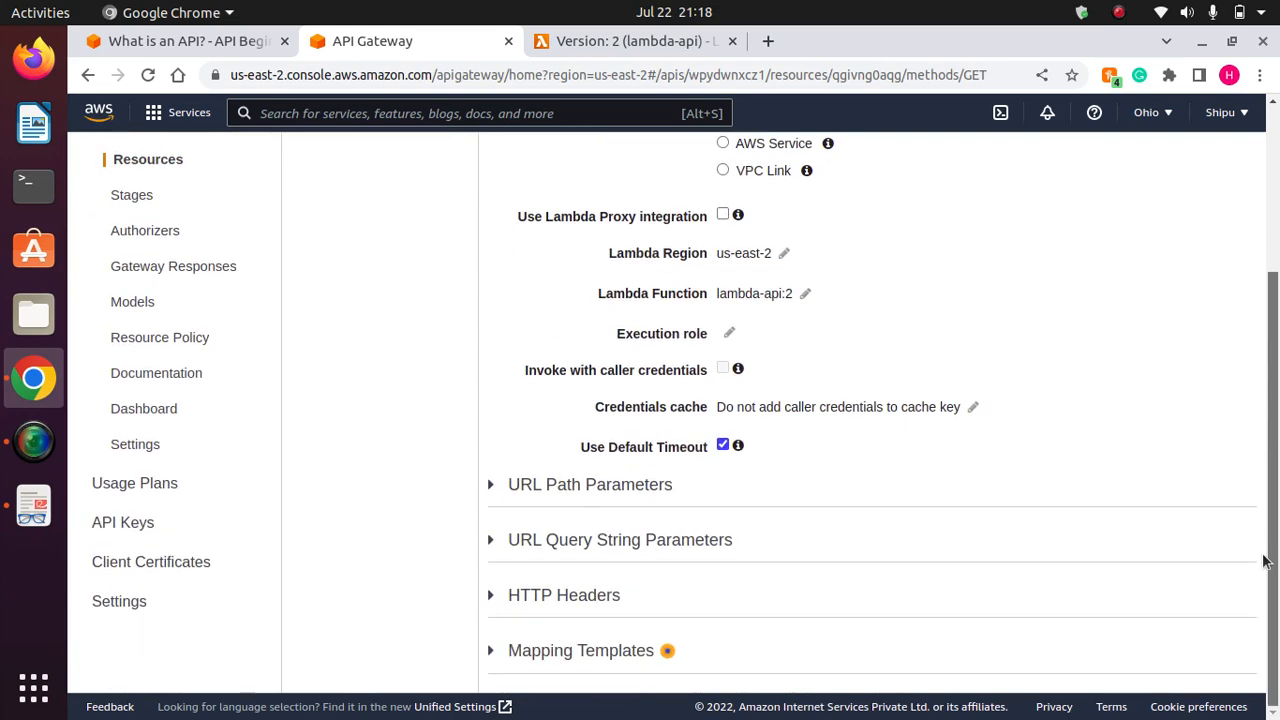
pyautogui.scroll(3, 1266, 557)
pyautogui.click(551, 197)
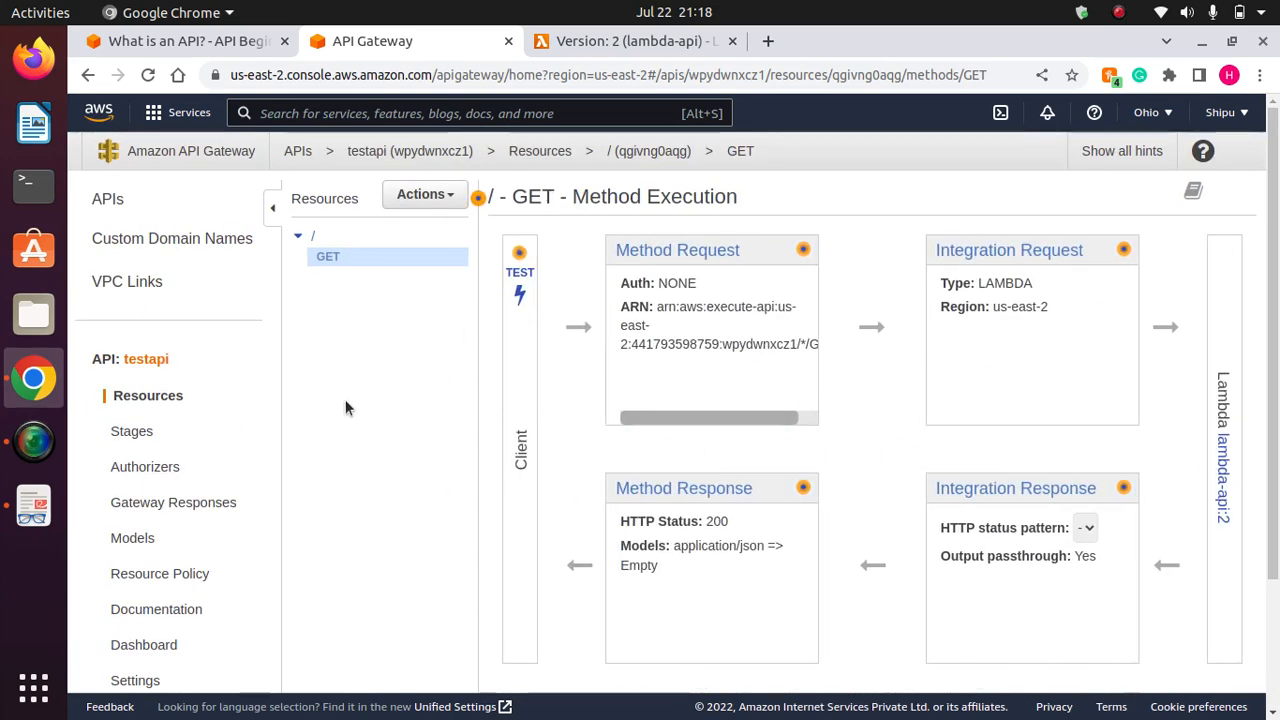
pyautogui.click(425, 194)
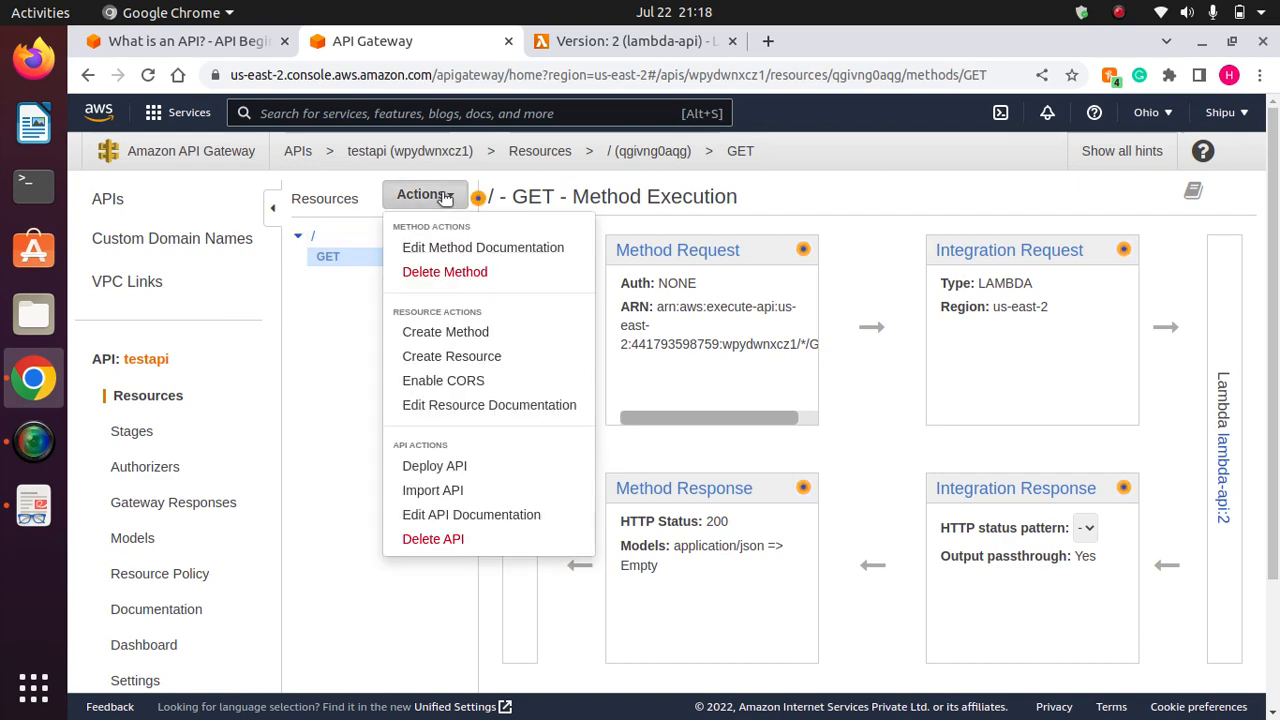
pyautogui.click(436, 466)
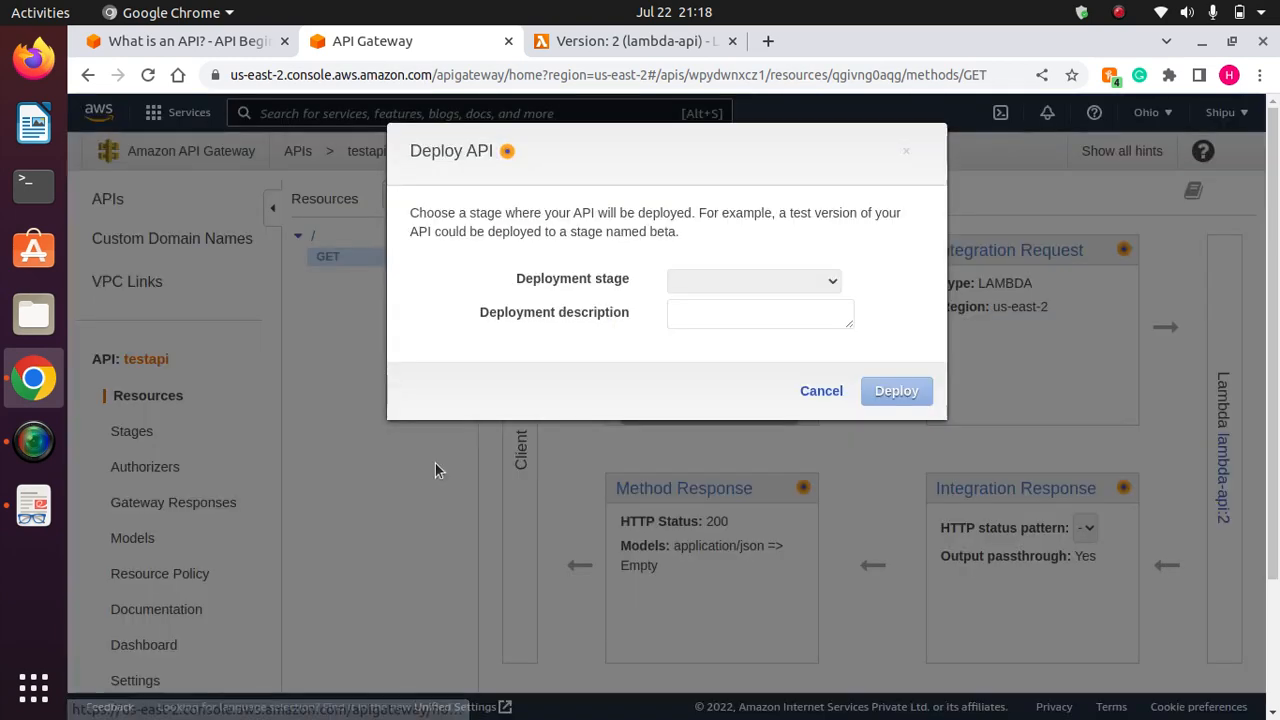
pyautogui.click(820, 278)
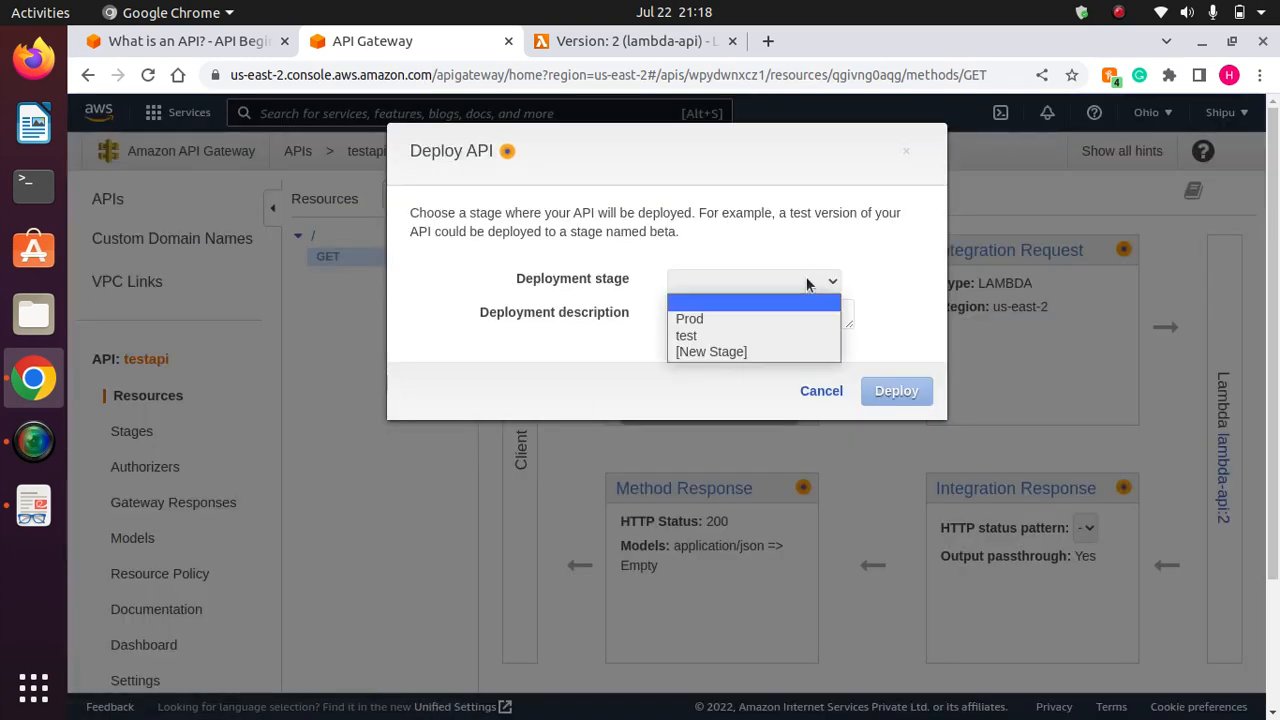
pyautogui.click(690, 319)
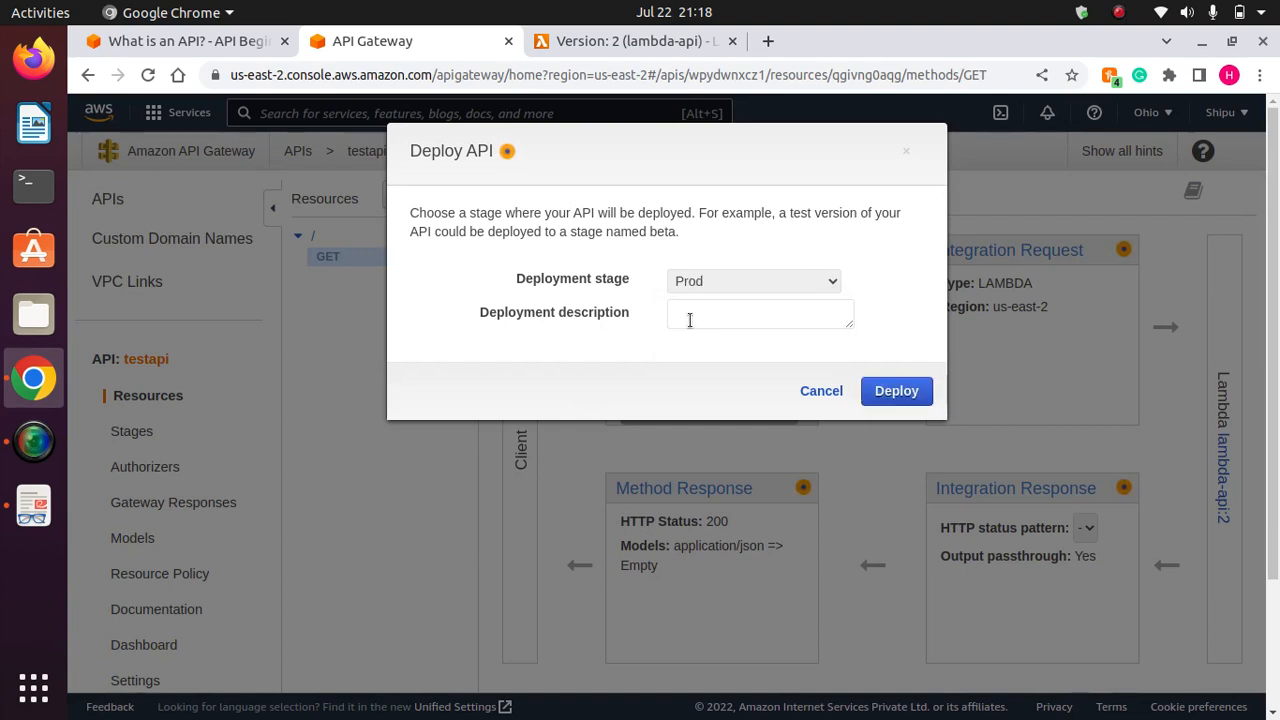
pyautogui.click(903, 393)
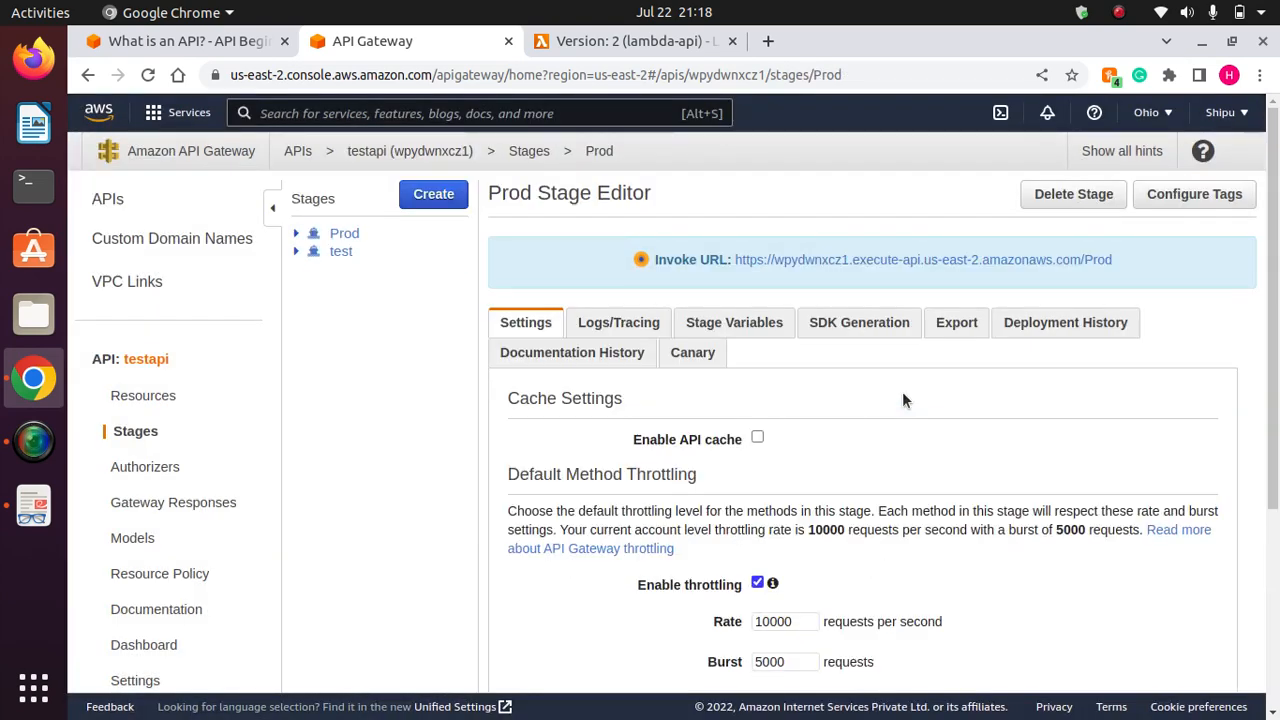
# Open the redeployed Prod stage's Invoke URL in a new tab, check the response message, and close the page.
pyautogui.click(337, 254)
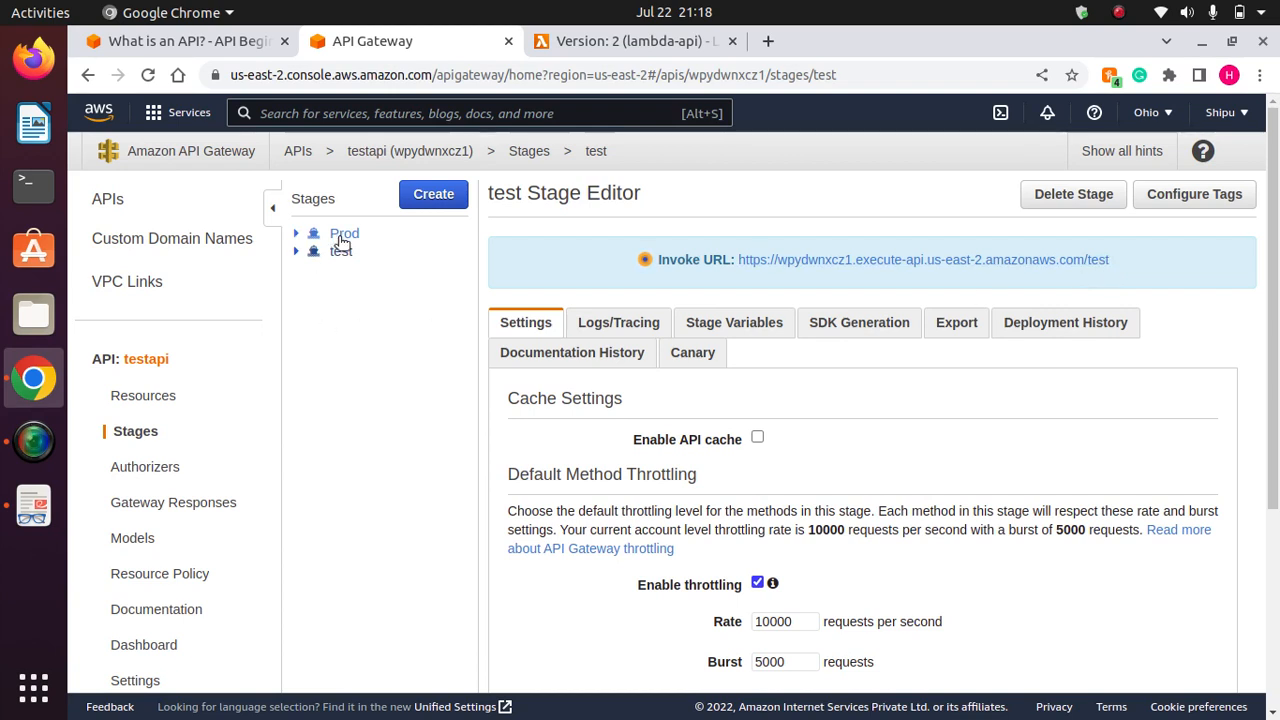
pyautogui.click(341, 234)
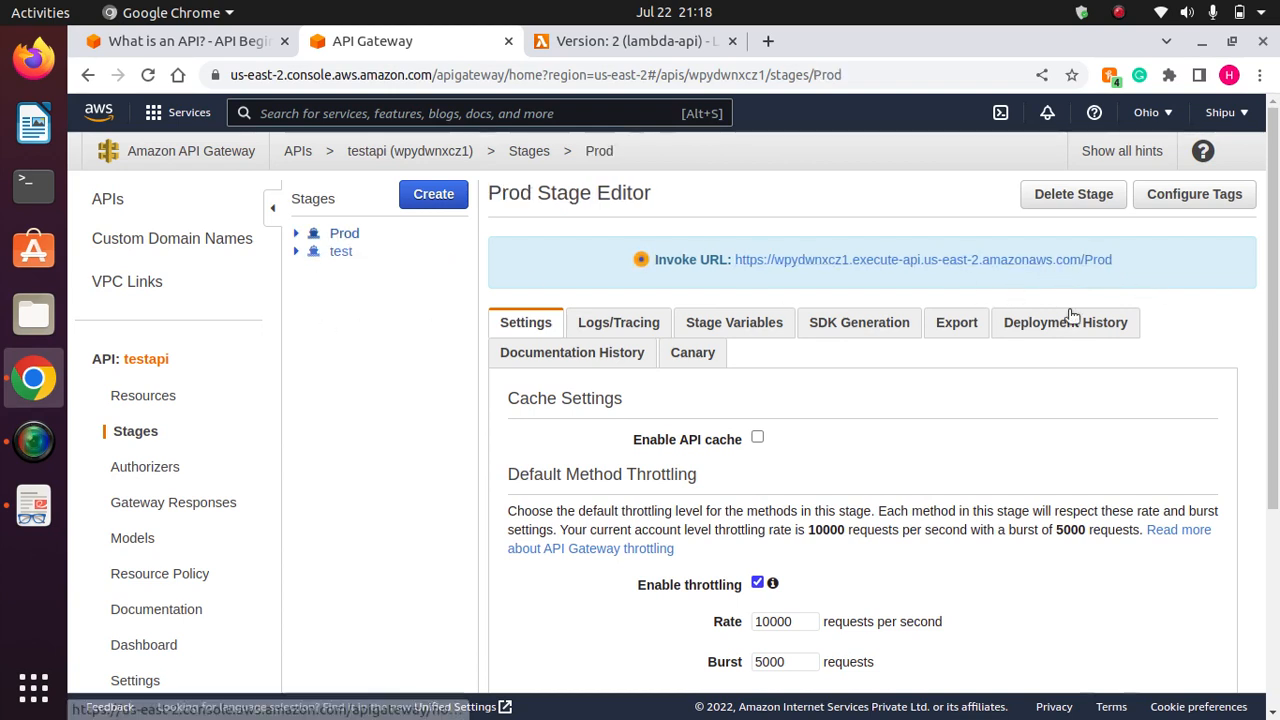
pyautogui.rightClick(1015, 263)
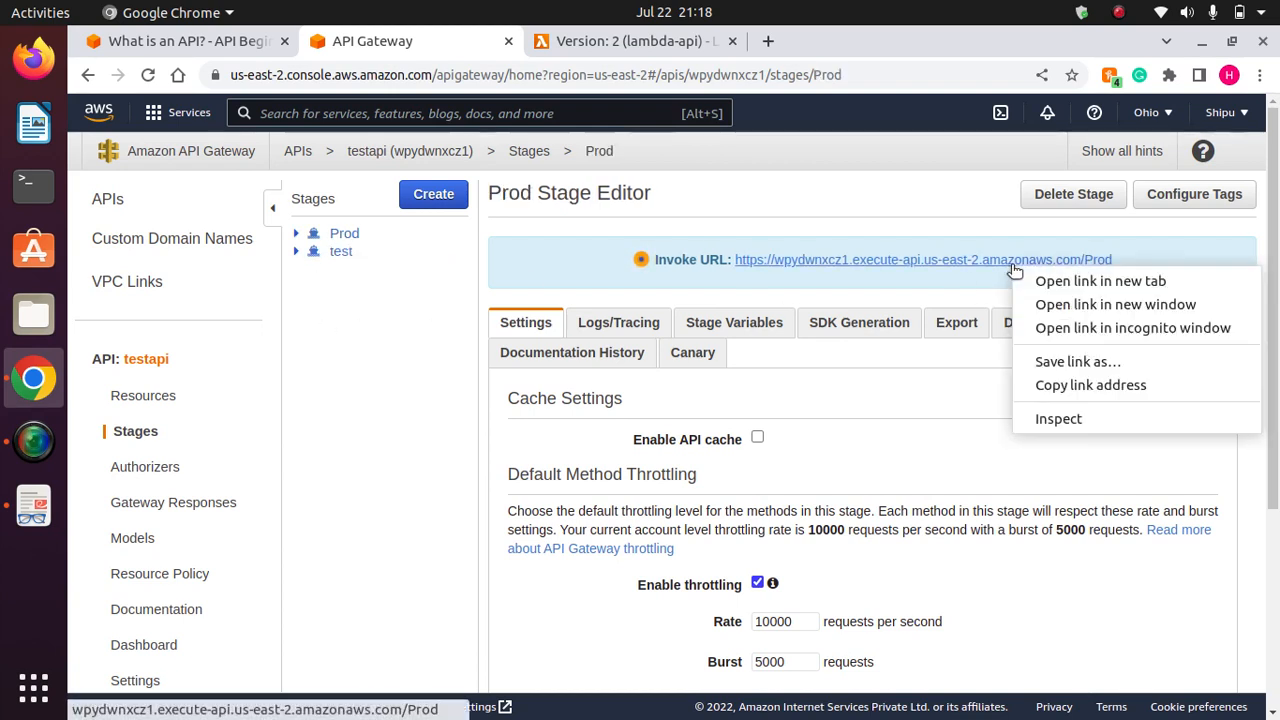
pyautogui.click(1092, 282)
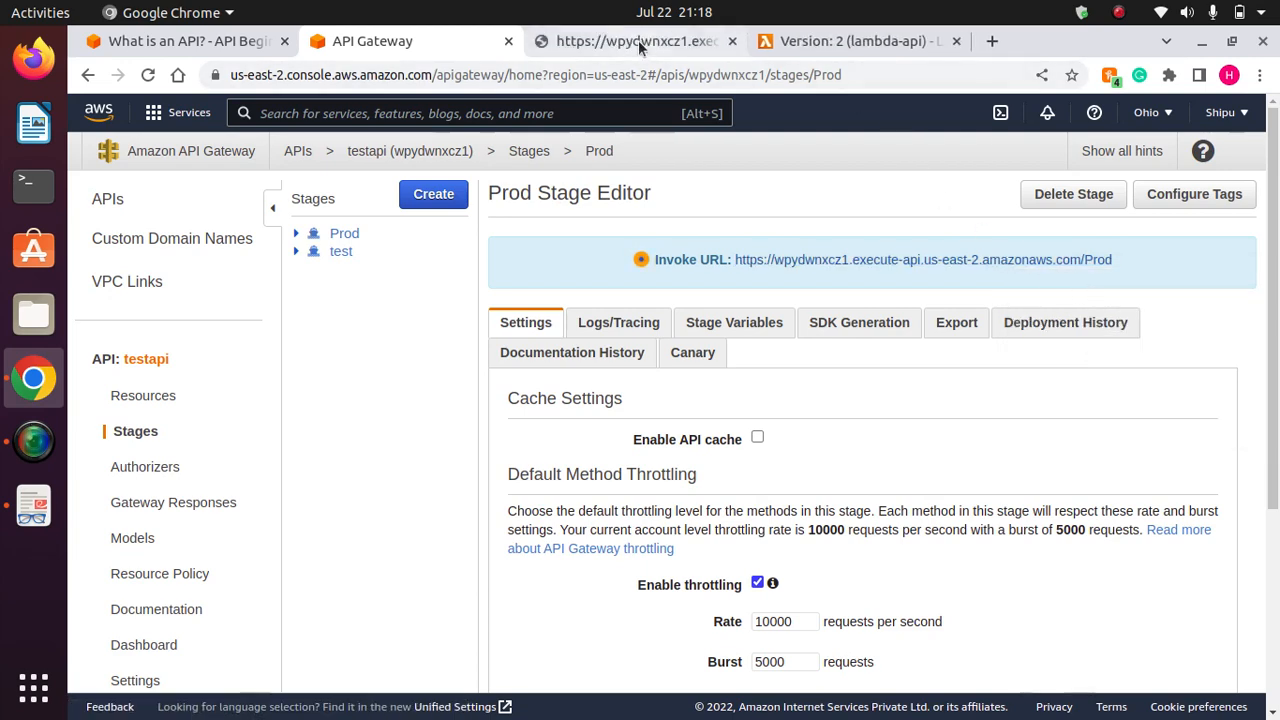
pyautogui.click(638, 40)
pyautogui.moveTo(514, 120); pyautogui.dragTo(152, 113)
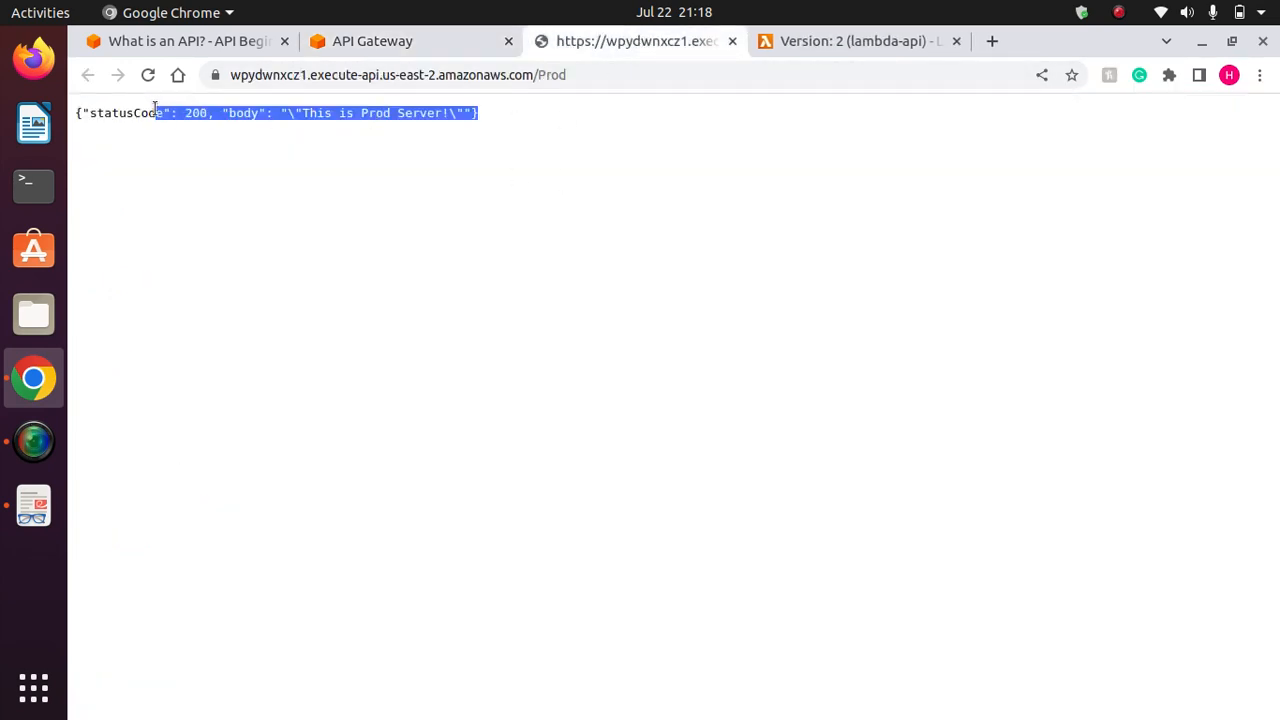
pyautogui.click(732, 41)
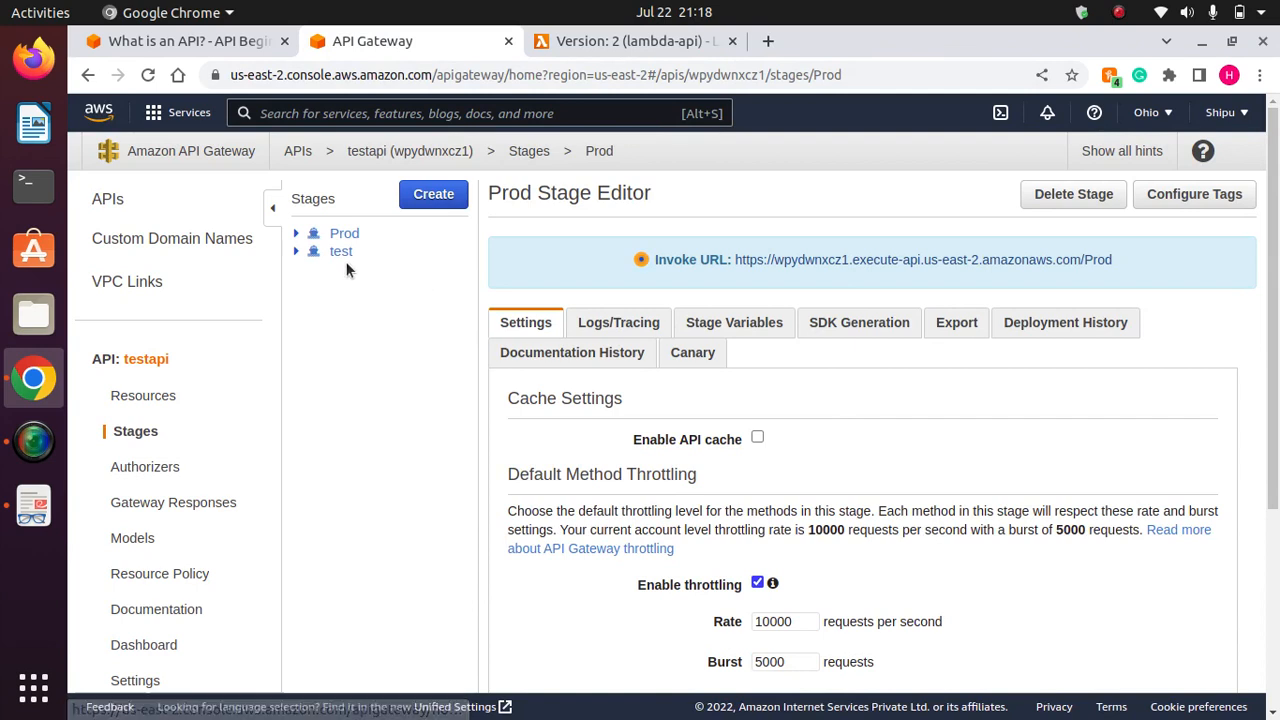
# Open the test stage's Invoke URL in a new tab, check its response message, and close the page.
pyautogui.click(338, 253)
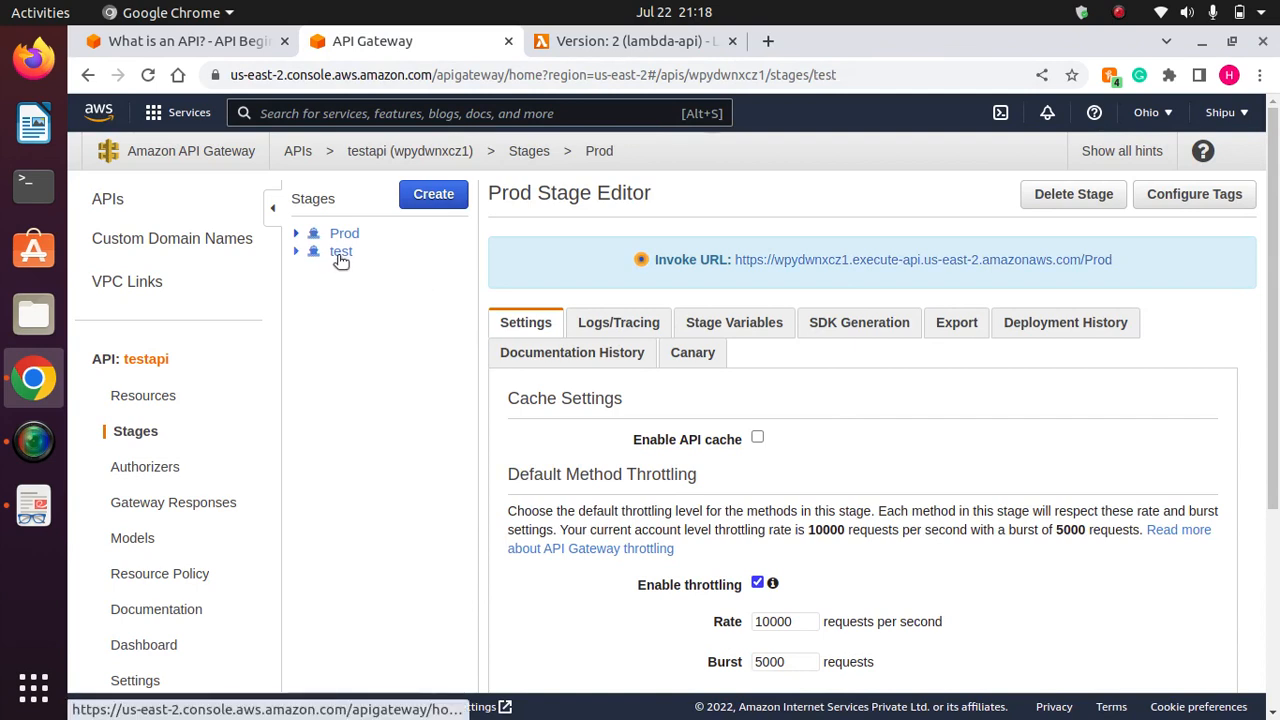
pyautogui.rightClick(927, 261)
pyautogui.click(1010, 279)
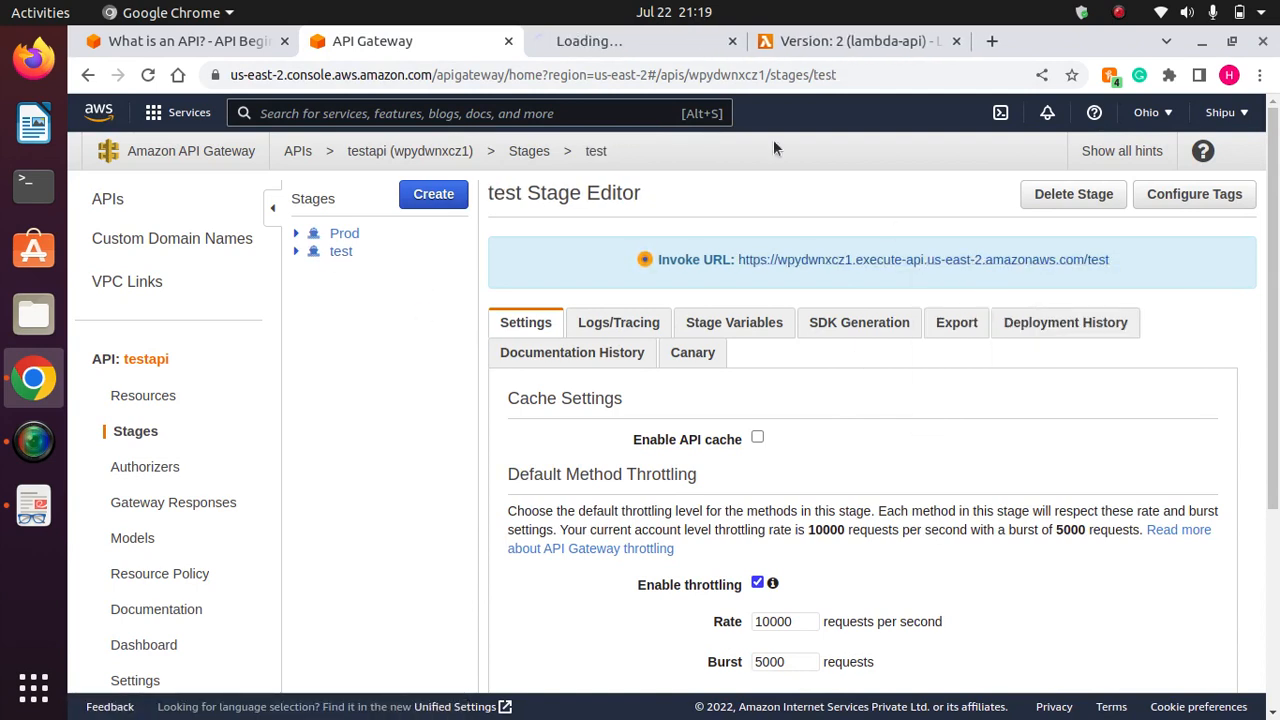
pyautogui.click(637, 41)
pyautogui.moveTo(476, 120); pyautogui.dragTo(200, 113)
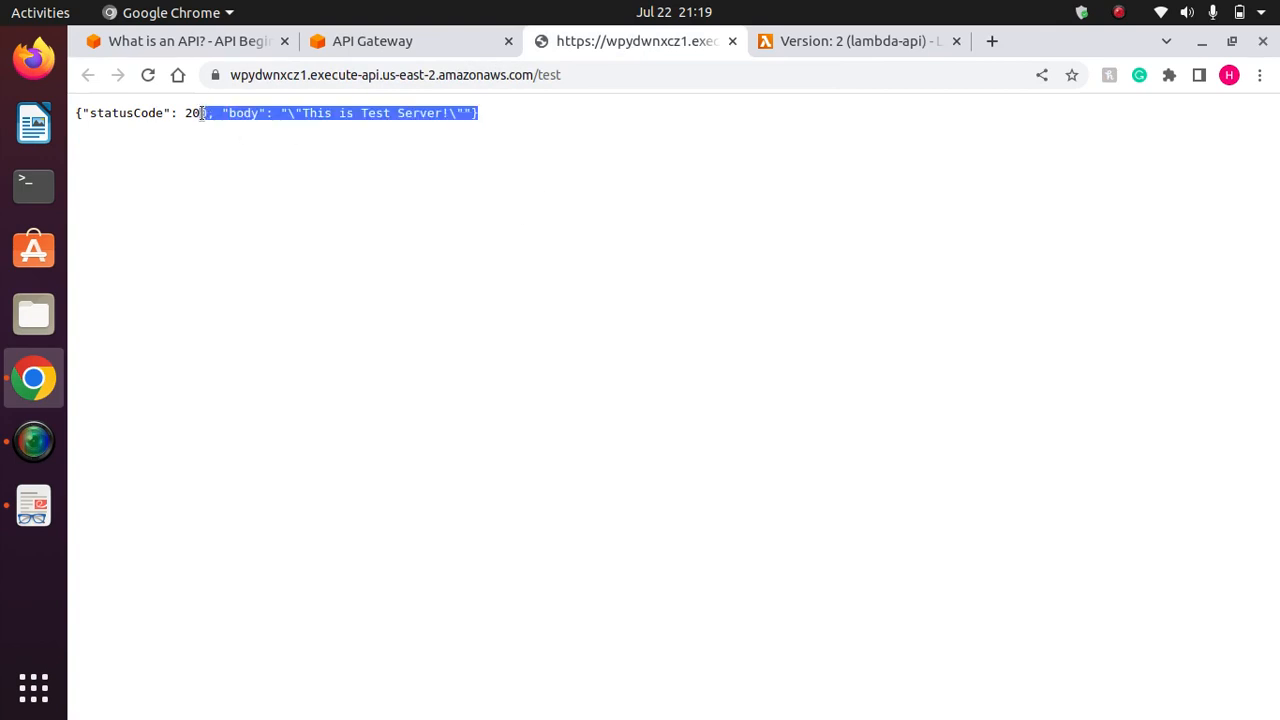
pyautogui.click(323, 119)
pyautogui.moveTo(478, 113); pyautogui.dragTo(282, 113)
pyautogui.click(546, 179)
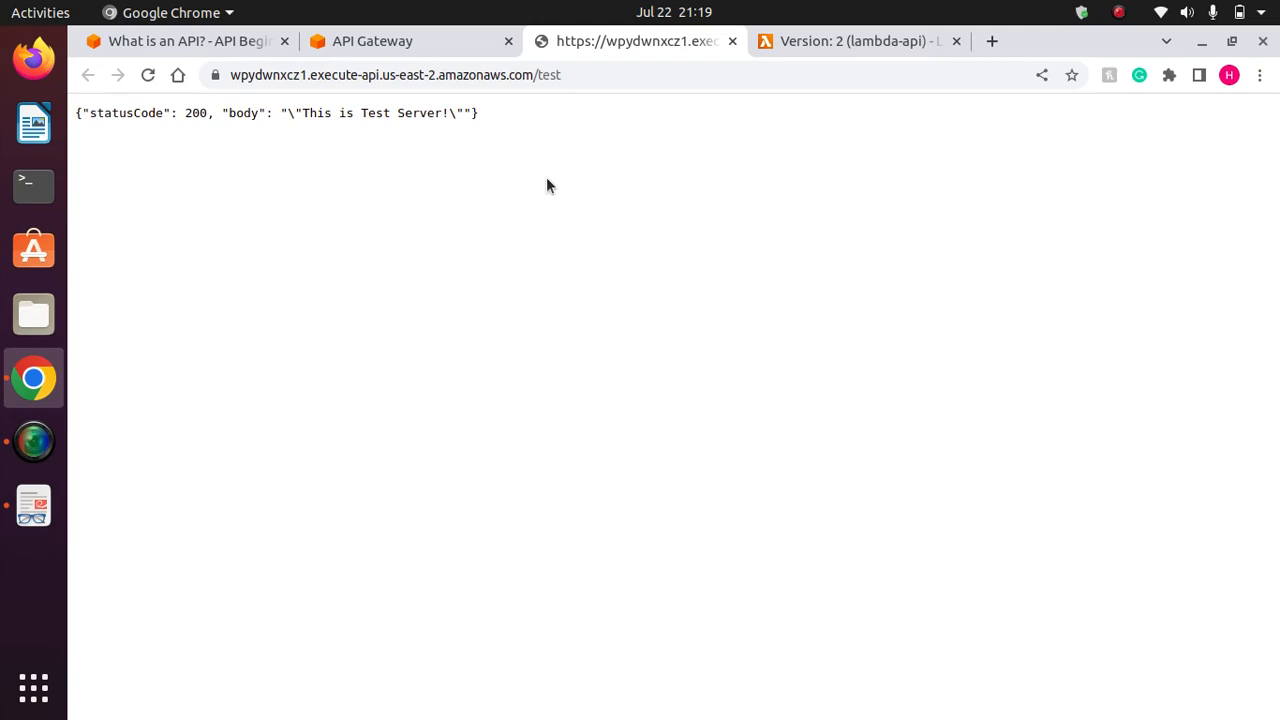
pyautogui.click(732, 41)
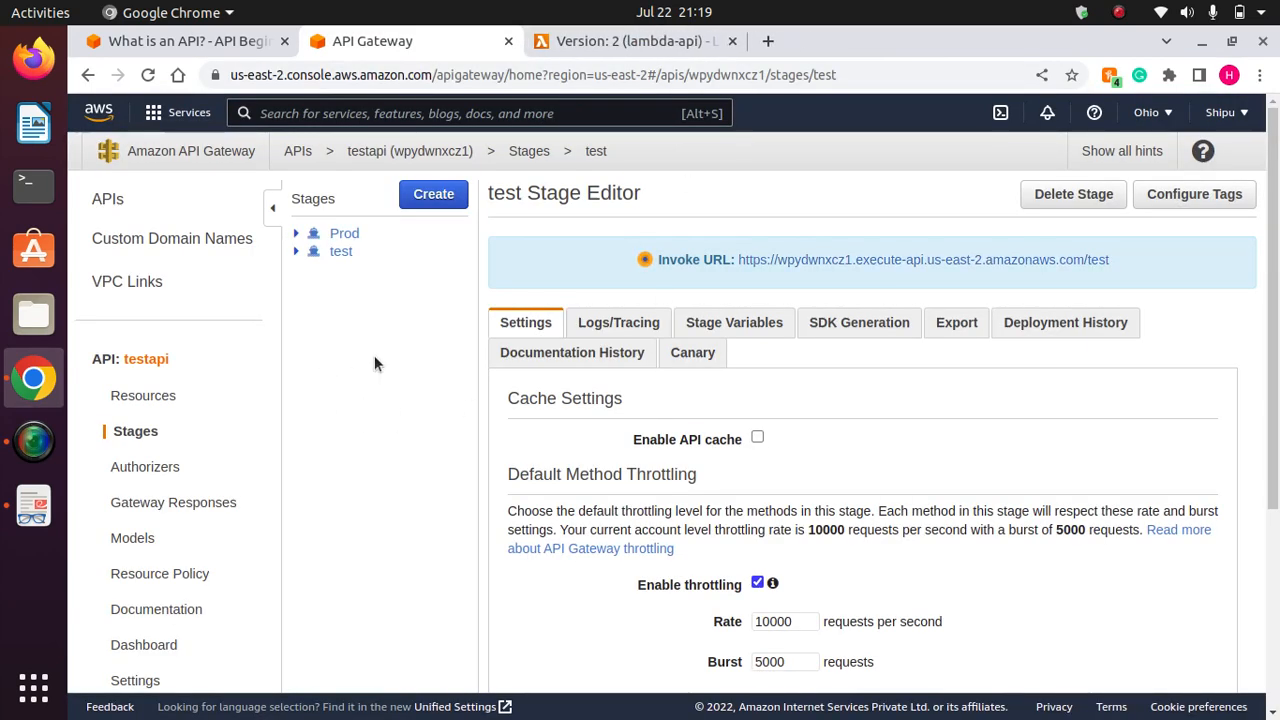
# Switch to Lambda, return from version 2 to the main lambda-api function, and view its code and published versions.
pyautogui.click(609, 41)
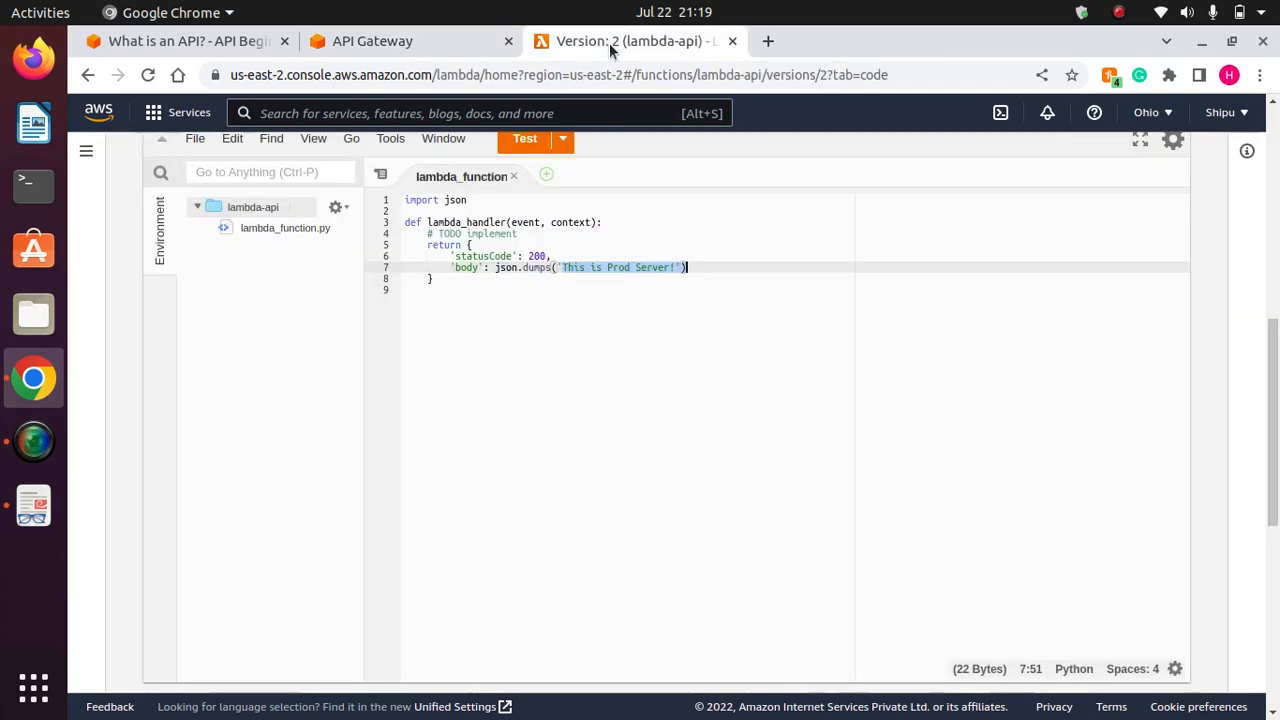
pyautogui.moveTo(1277, 431); pyautogui.dragTo(1277, 318)
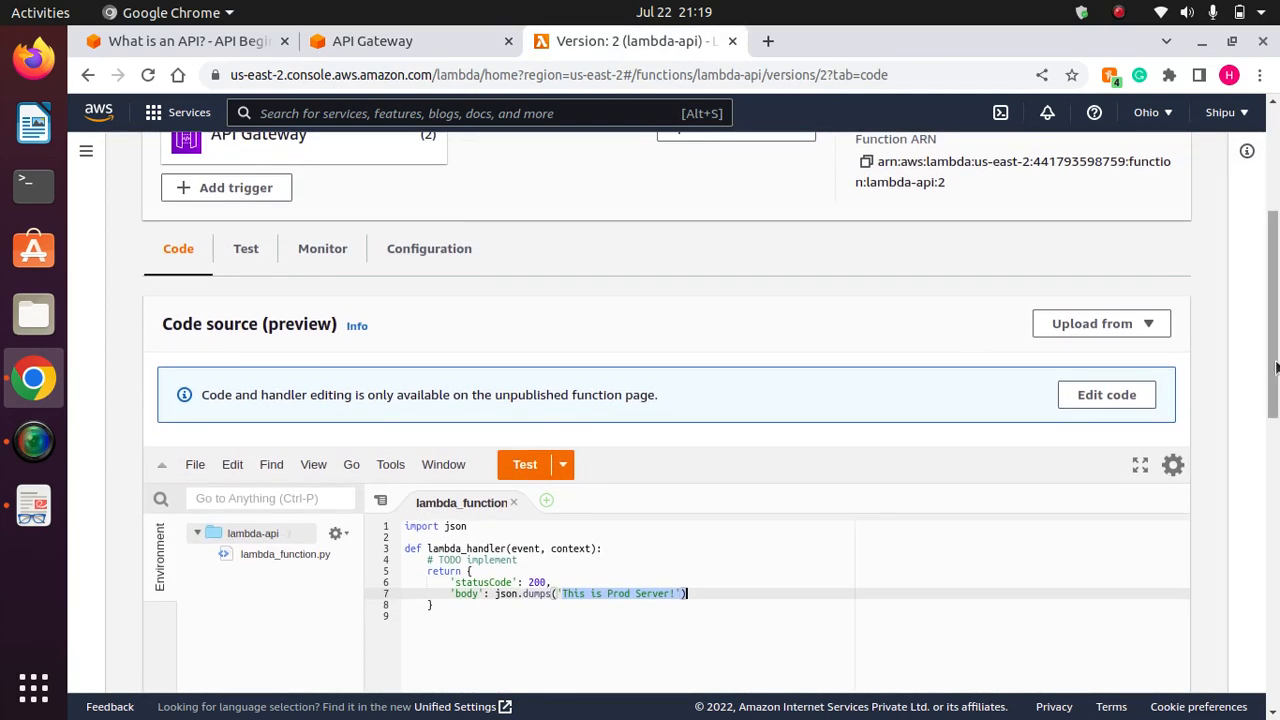
pyautogui.moveTo(1276, 367); pyautogui.dragTo(1272, 249)
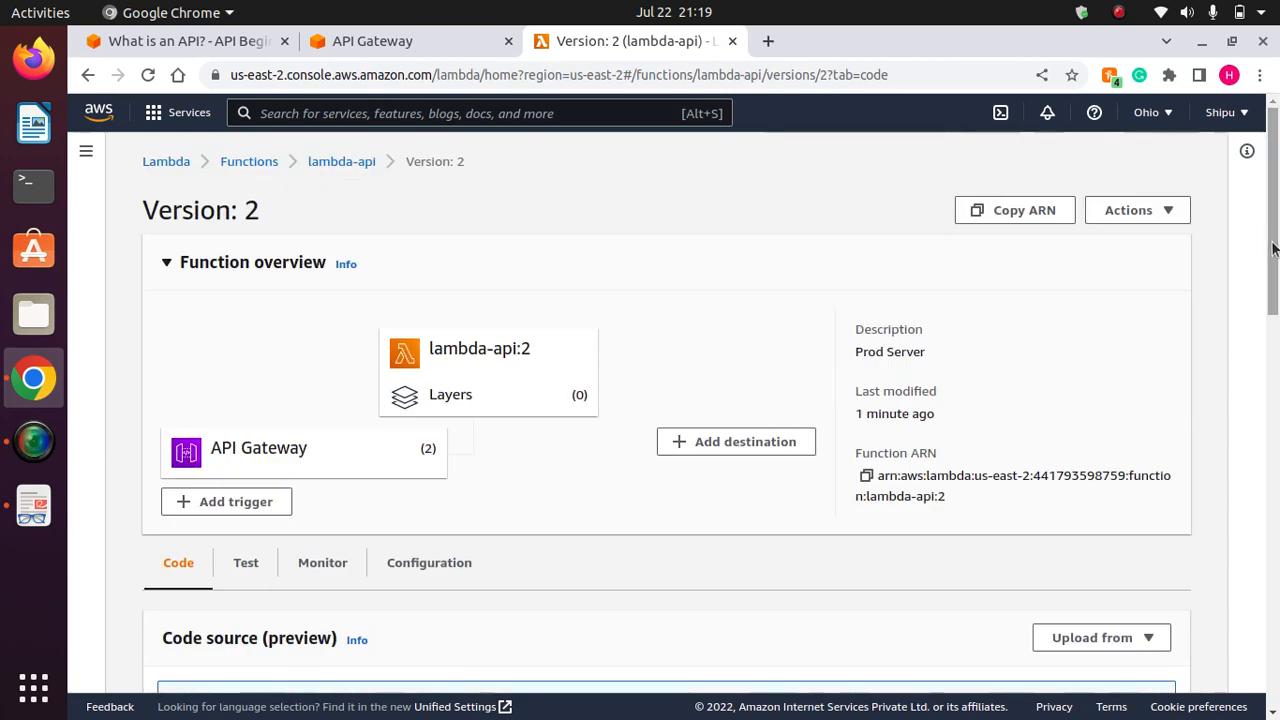
pyautogui.click(335, 162)
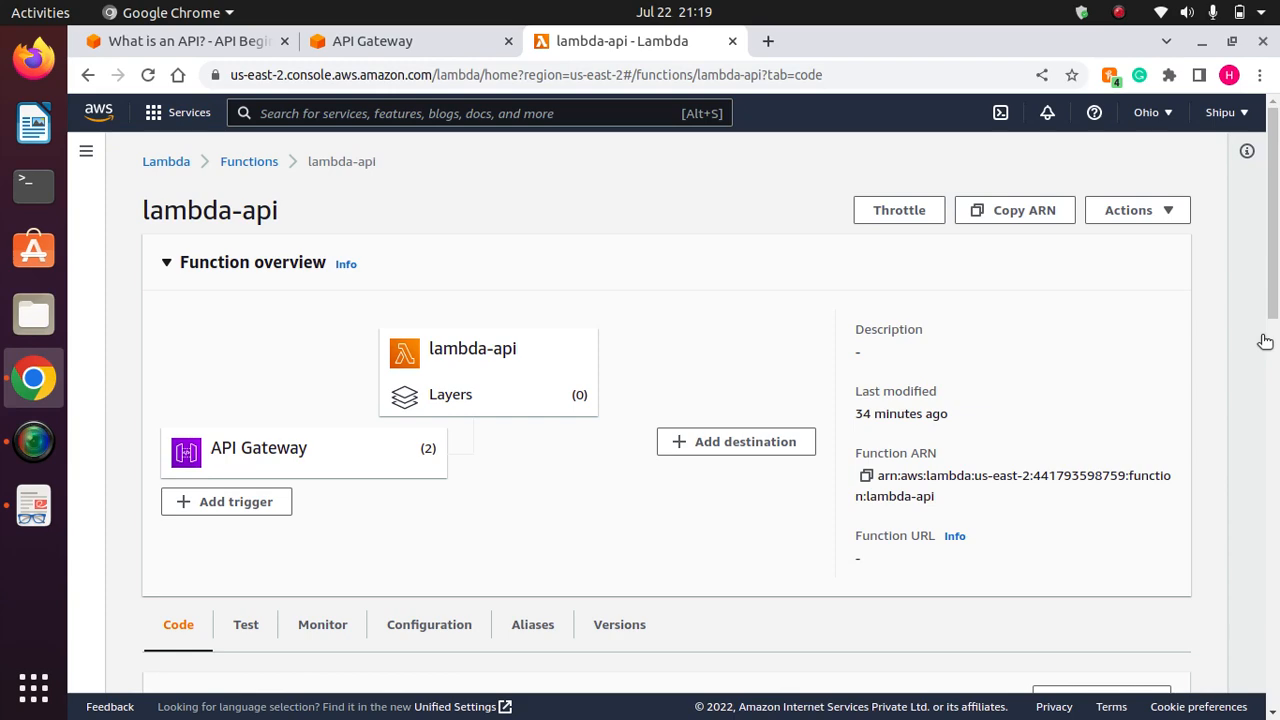
pyautogui.scroll(-4, 1265, 341)
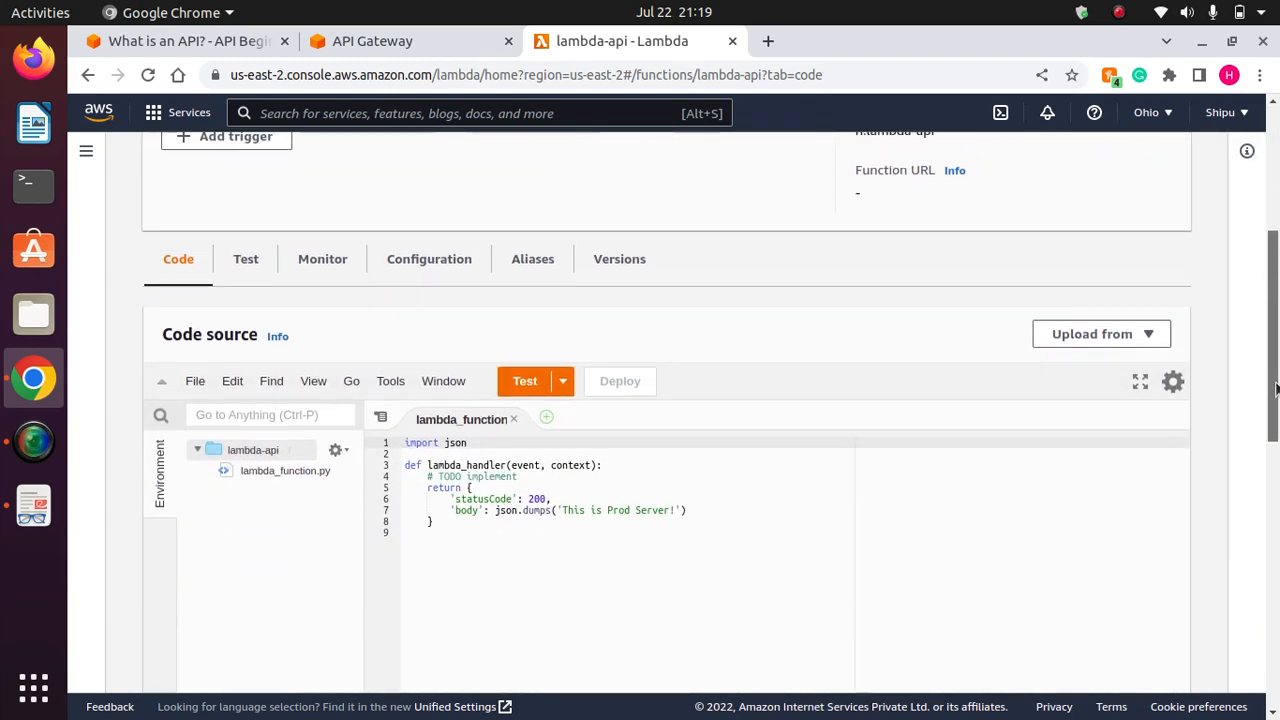
pyautogui.click(613, 263)
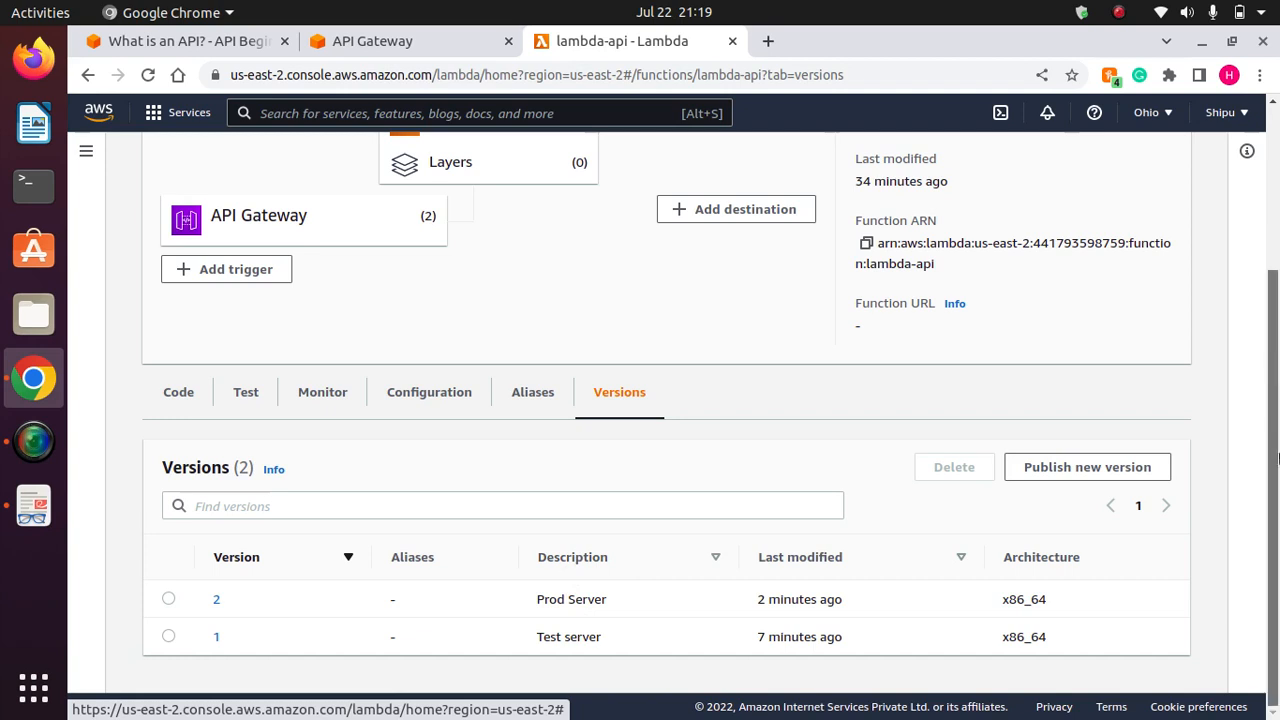
# Start a new alias for lambda-api named Test with the description NA, pointing to version 1.
pyautogui.click(540, 398)
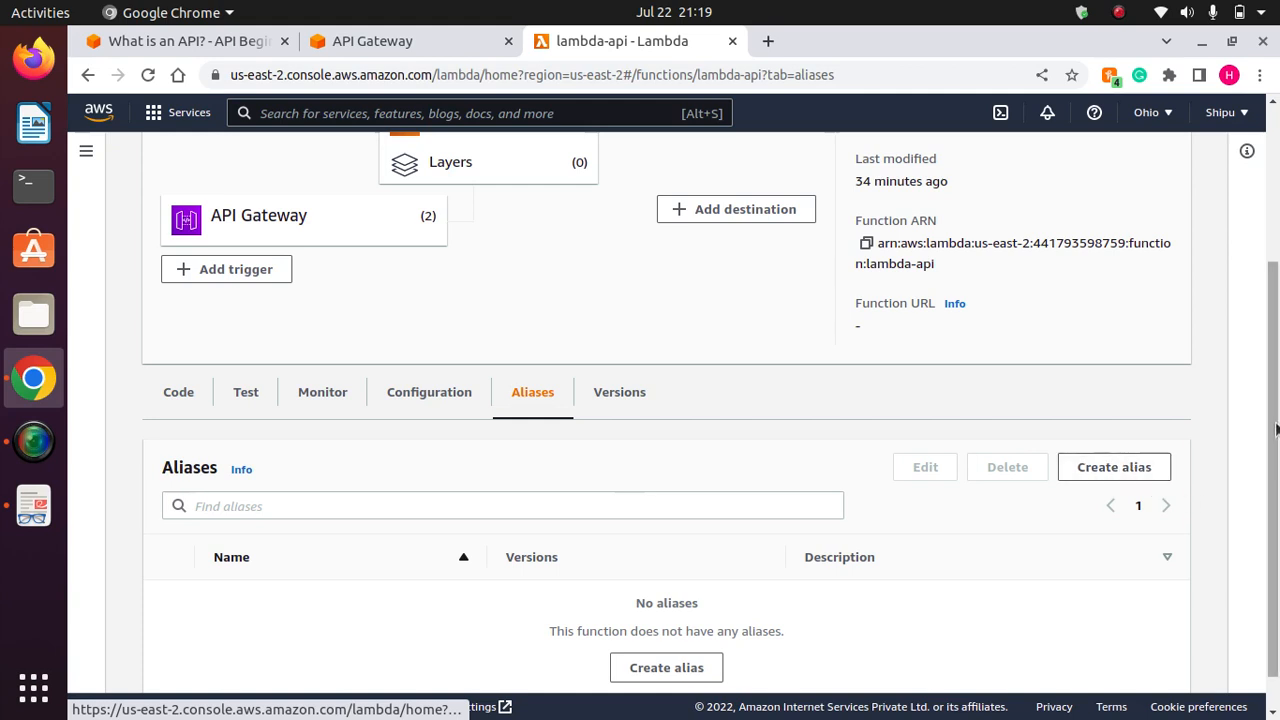
pyautogui.scroll(-1, 1276, 512)
pyautogui.click(1103, 430)
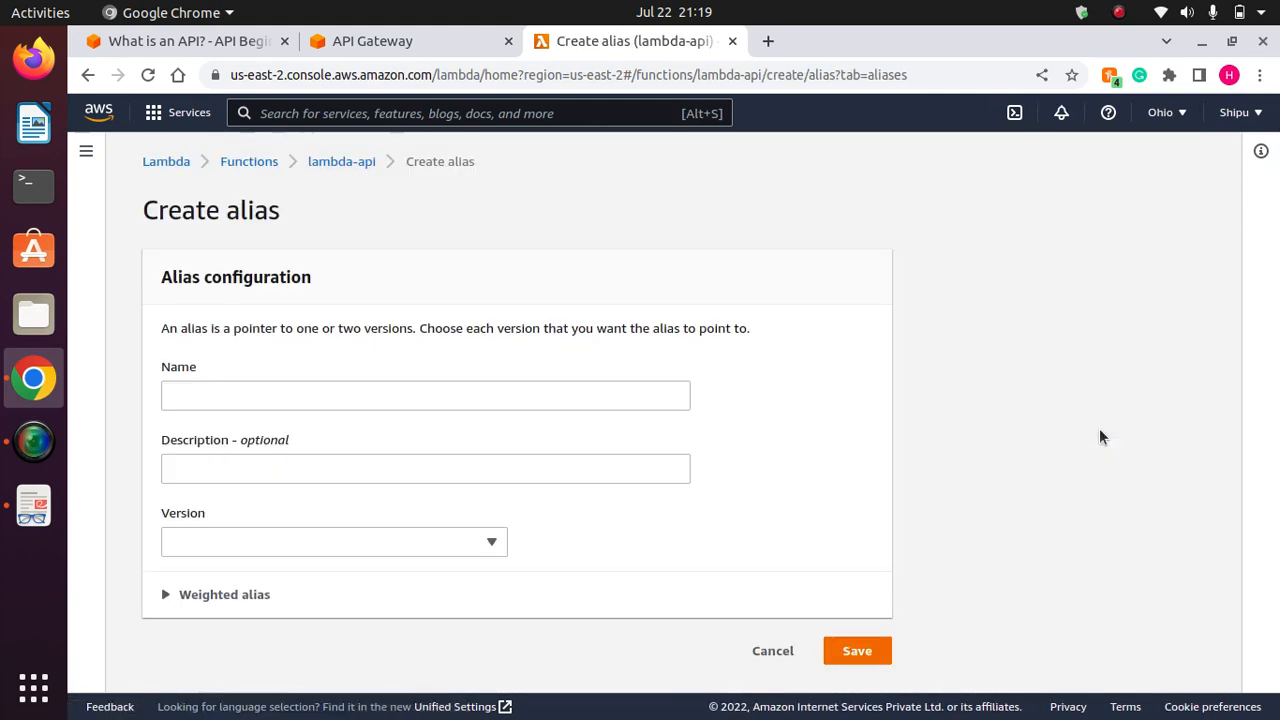
pyautogui.click(505, 393)
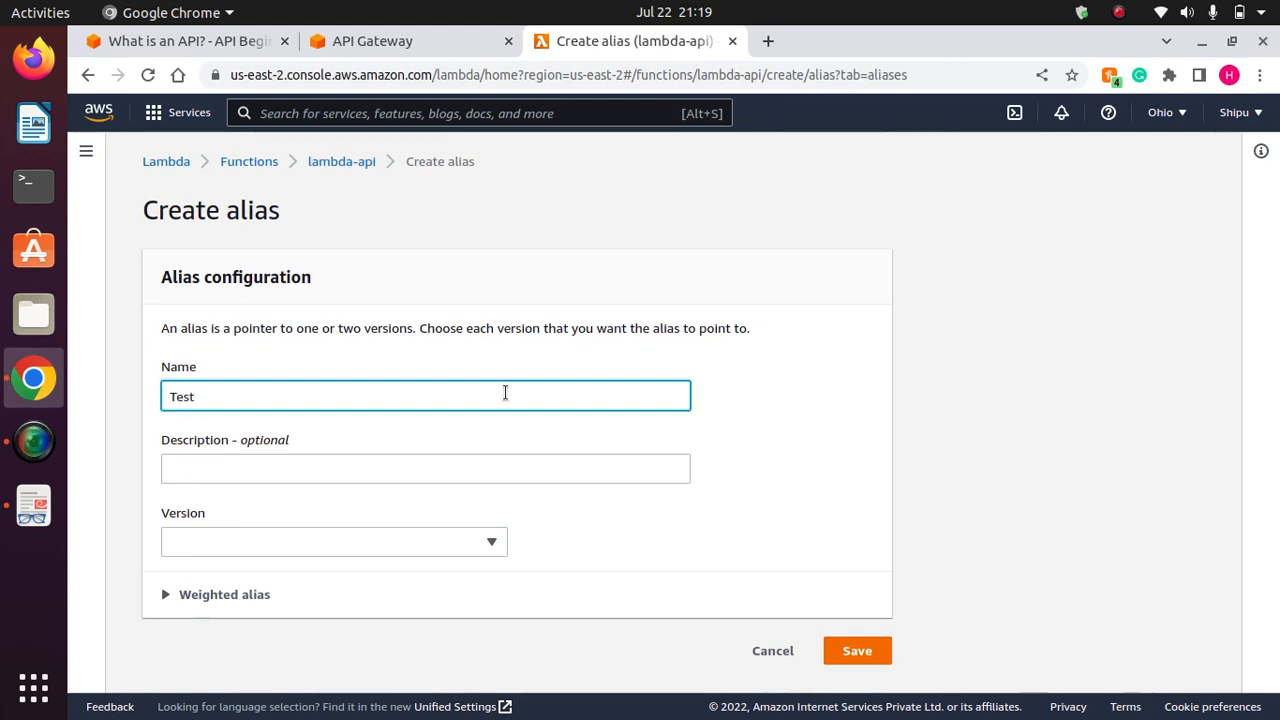
pyautogui.click(335, 476)
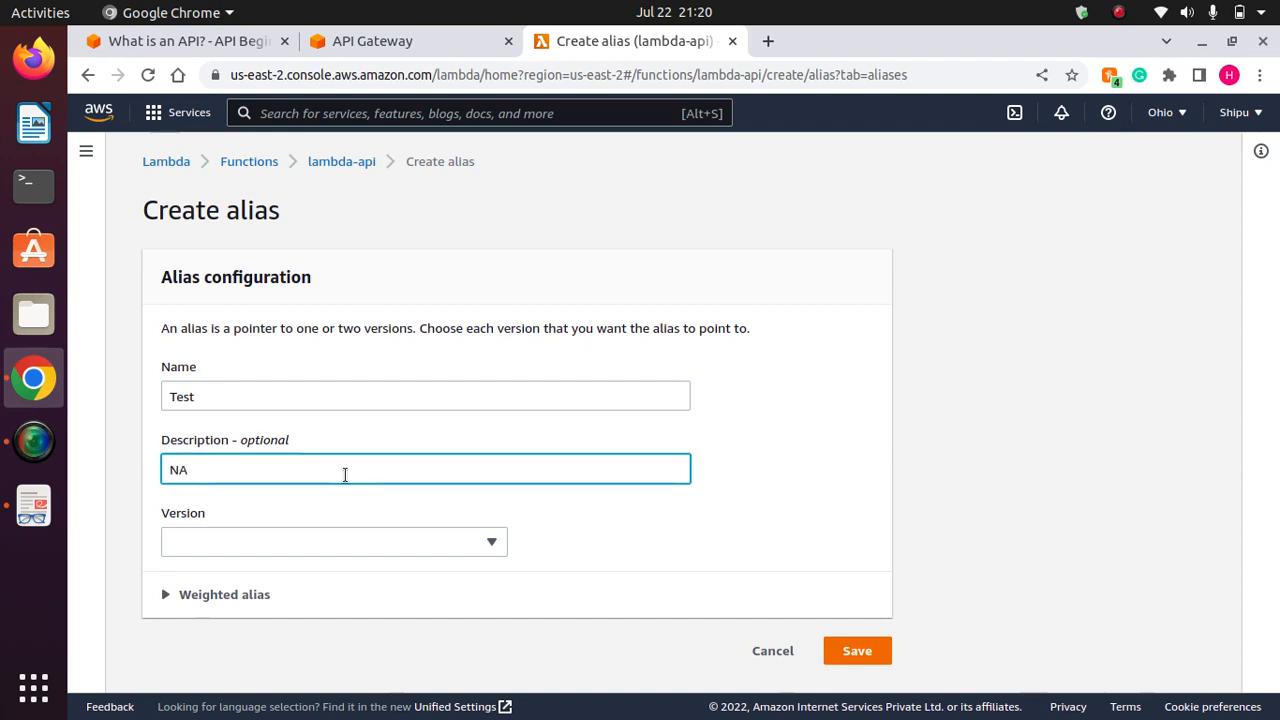
pyautogui.click(823, 457)
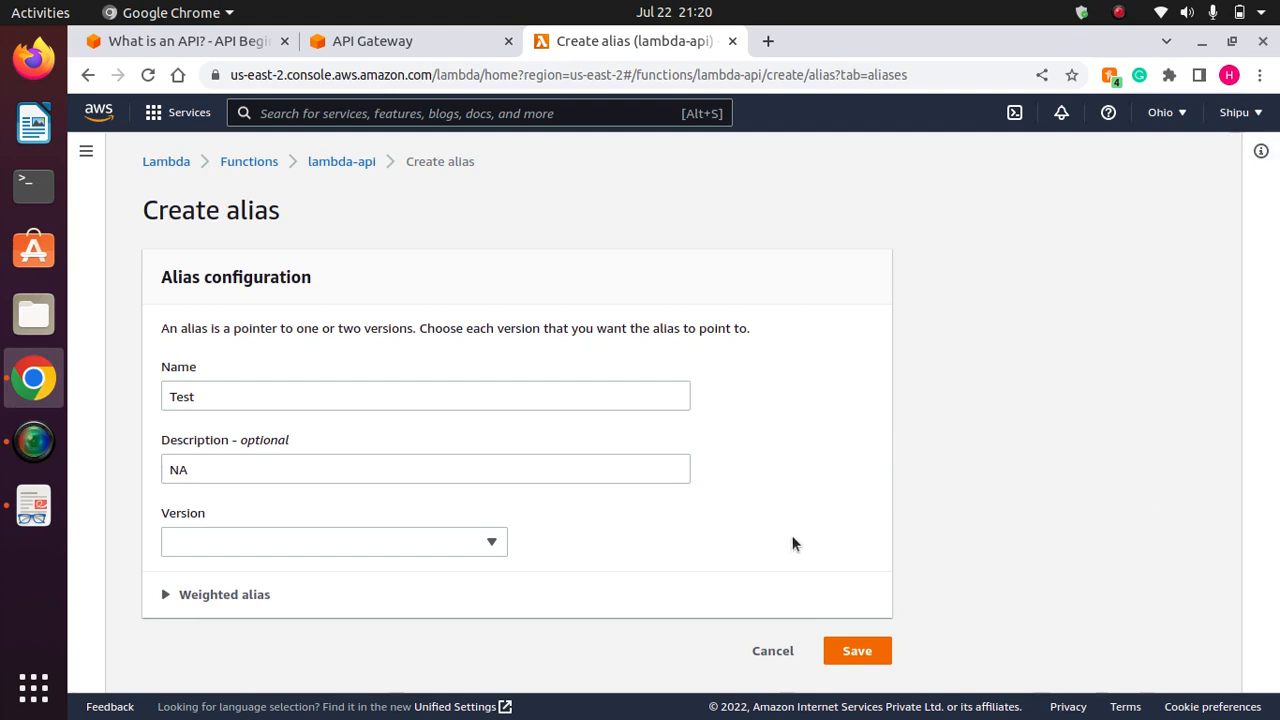
pyautogui.click(447, 543)
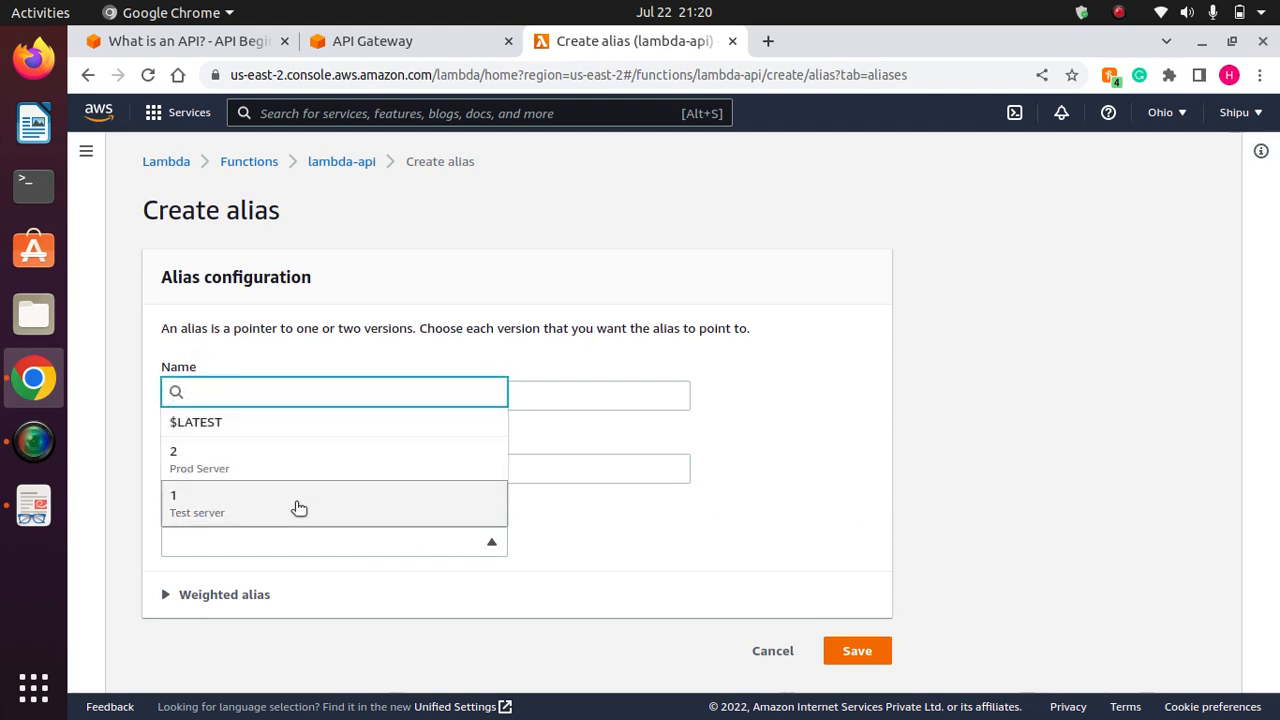
pyautogui.click(195, 505)
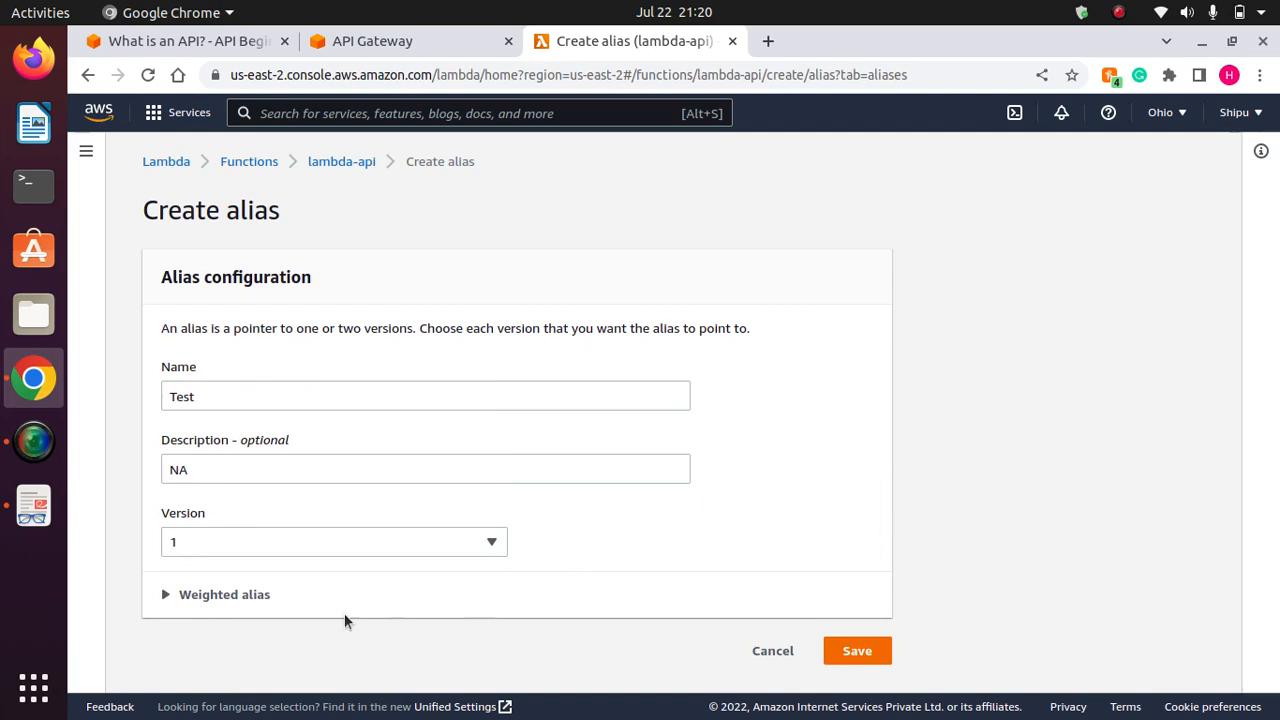
# Make the alias weighted with additional version 2 at a weight of 50%, save it, and dismiss the notification.
pyautogui.click(240, 596)
pyautogui.scroll(-2, 965, 470)
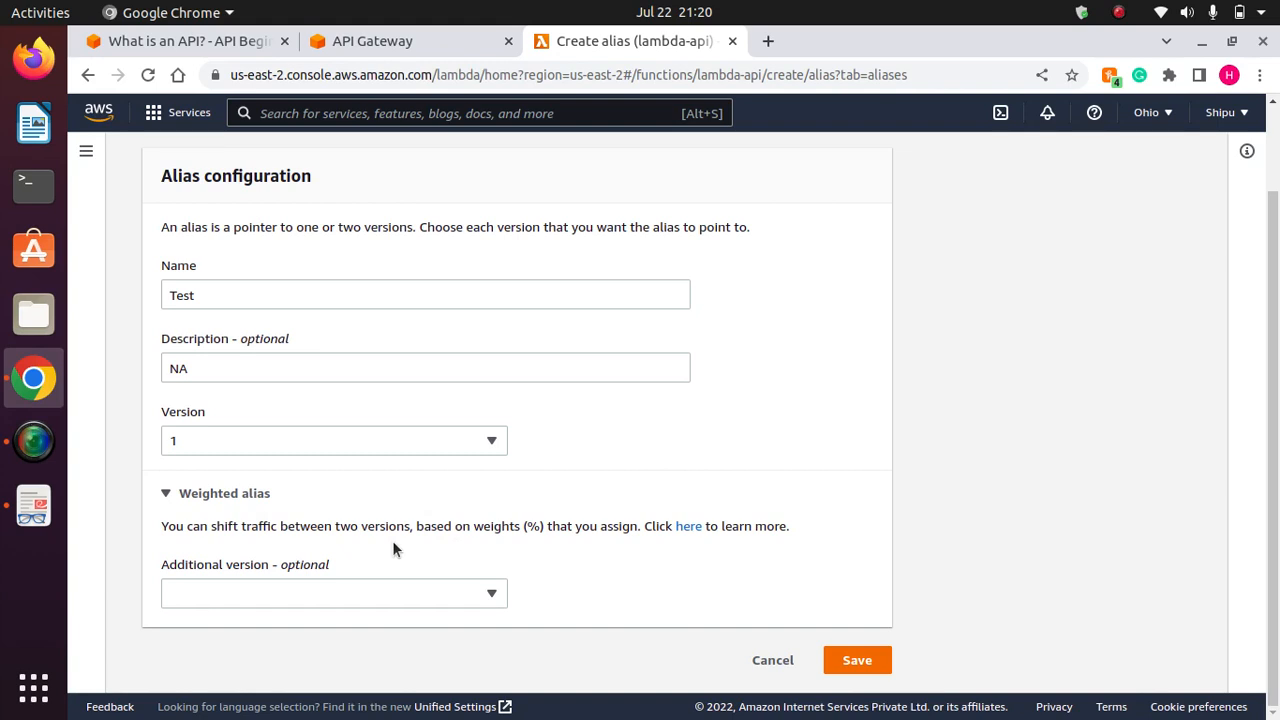
pyautogui.click(472, 593)
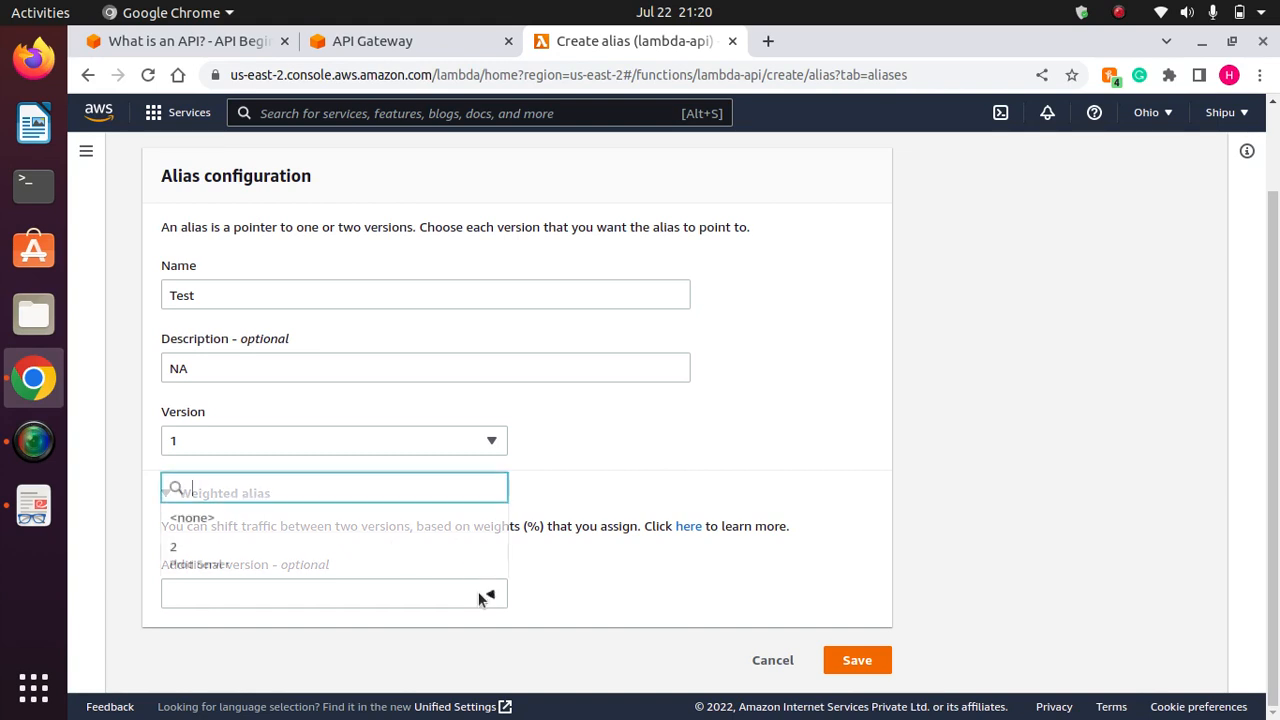
pyautogui.click(241, 555)
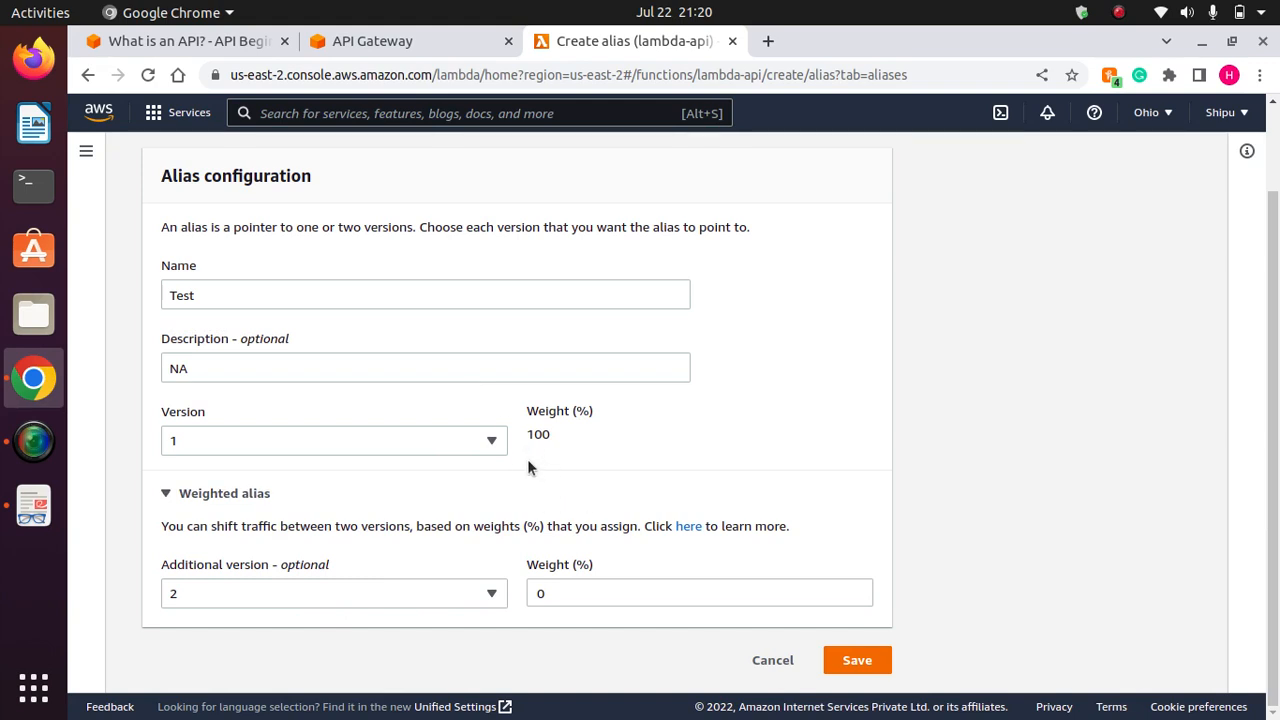
pyautogui.click(577, 593)
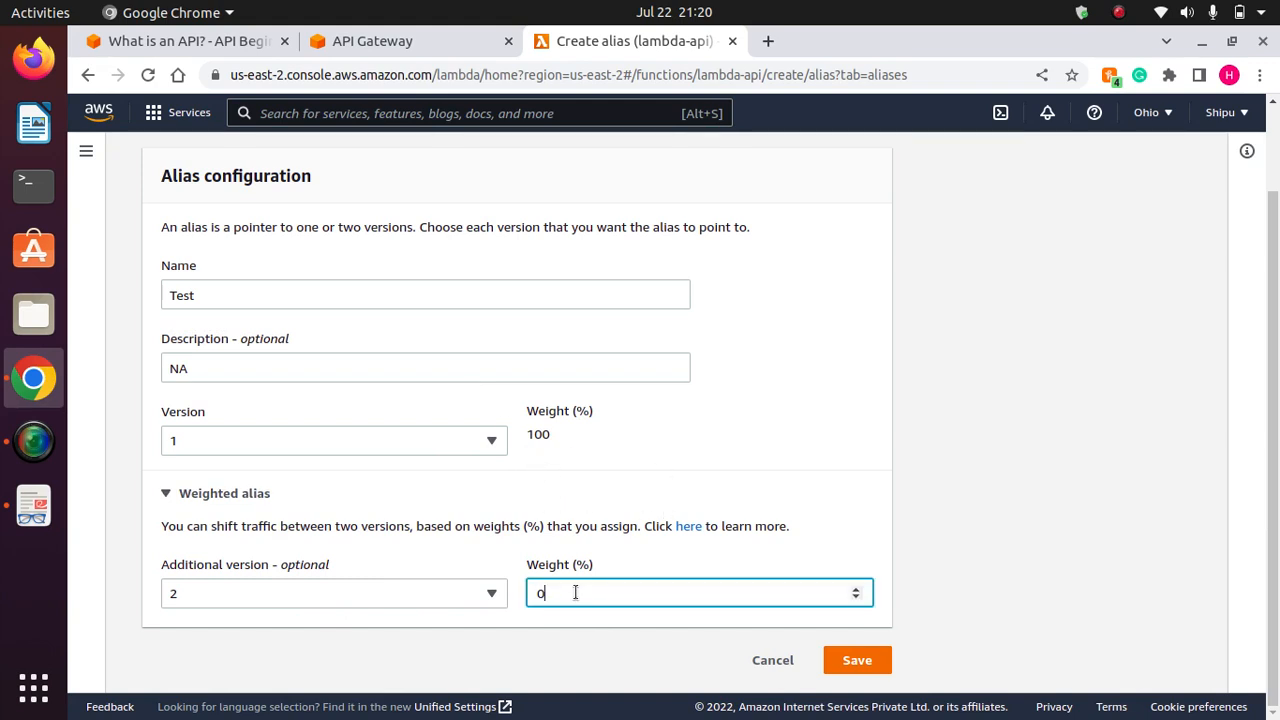
pyautogui.press('BackSpace')
pyautogui.write('50')
pyautogui.click(859, 666)
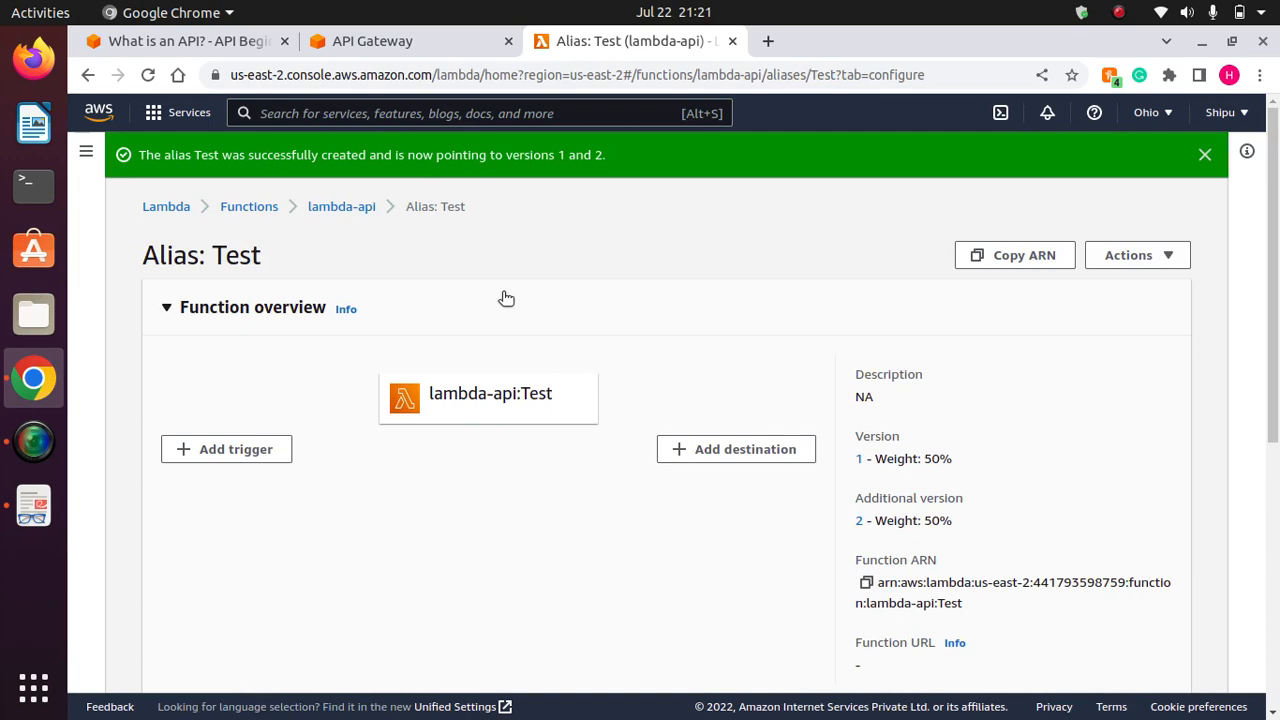
pyautogui.click(1205, 154)
pyautogui.moveTo(1275, 300); pyautogui.dragTo(1157, 248)
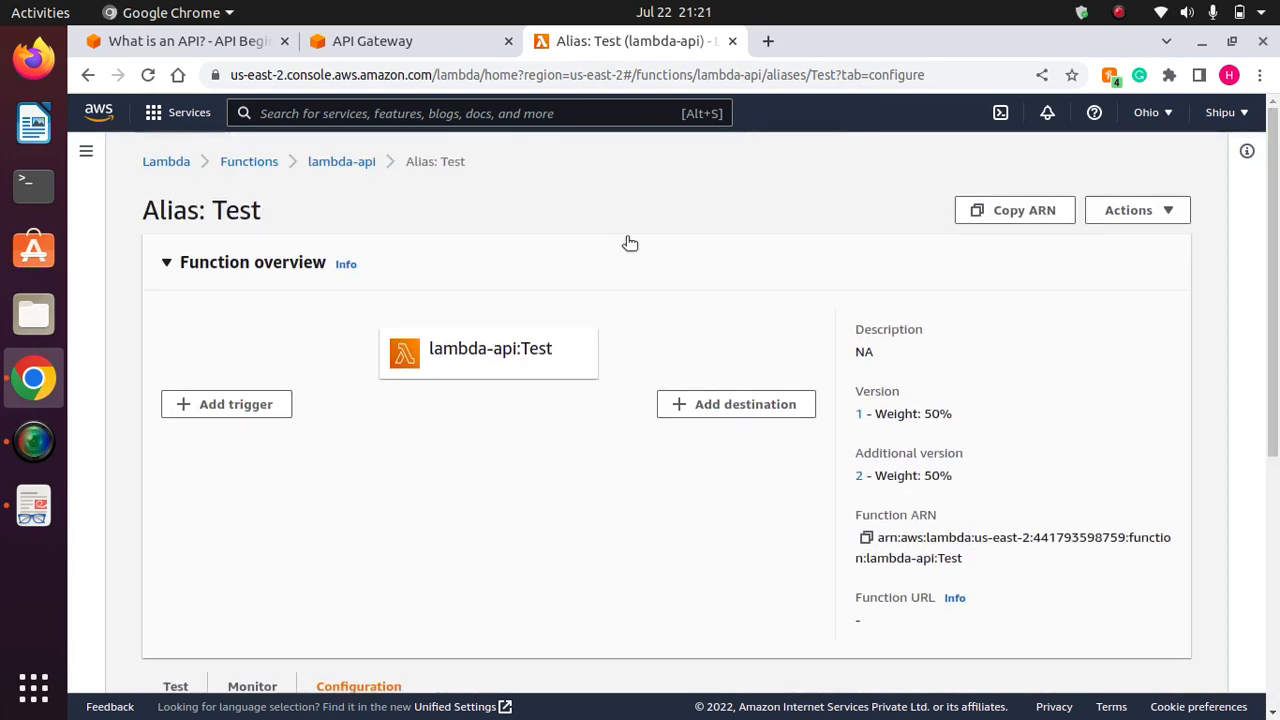
# Check the Test alias's name and qualified function name in Lambda, and return to the test stage in API Gateway.
pyautogui.click(411, 44)
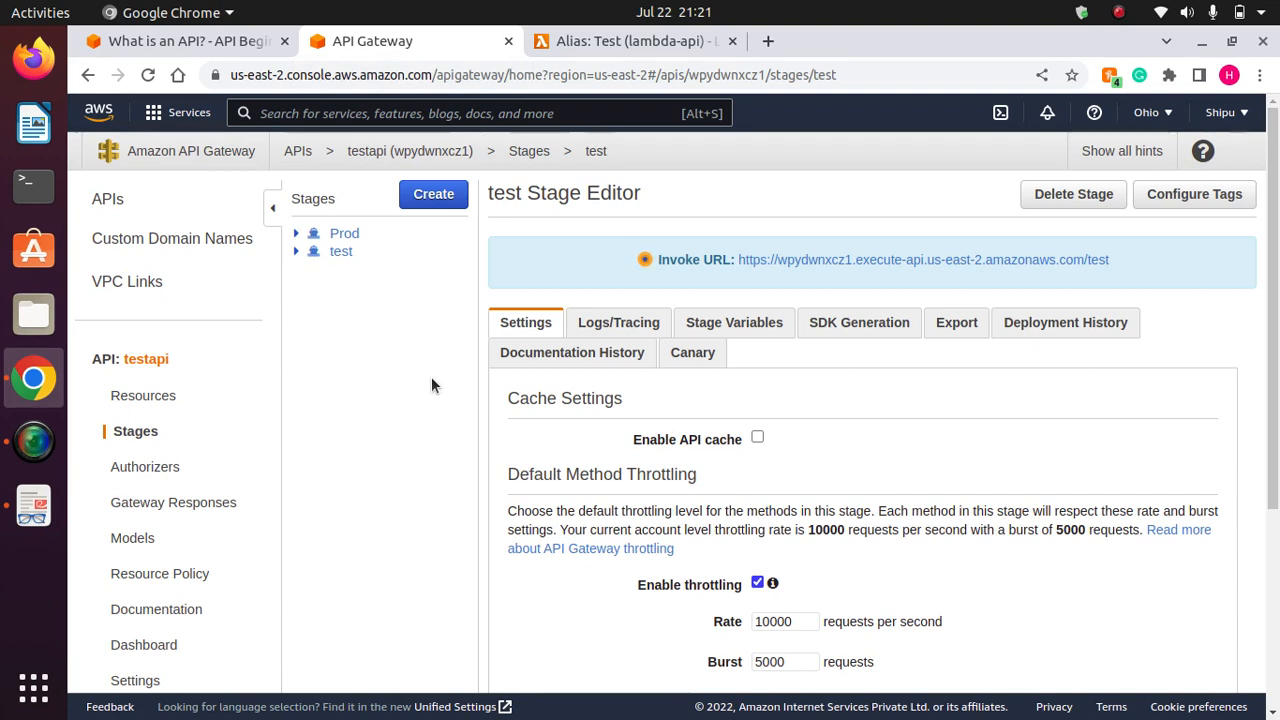
pyautogui.click(608, 40)
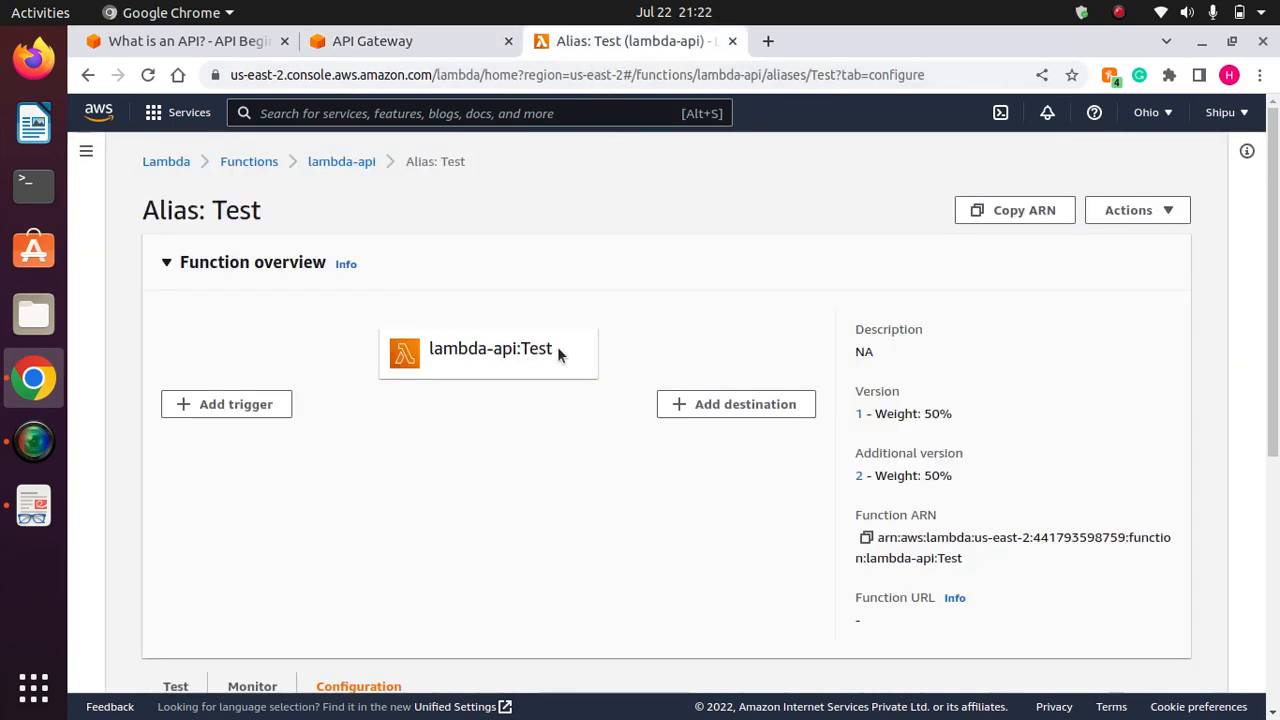
pyautogui.moveTo(556, 350); pyautogui.dragTo(421, 347)
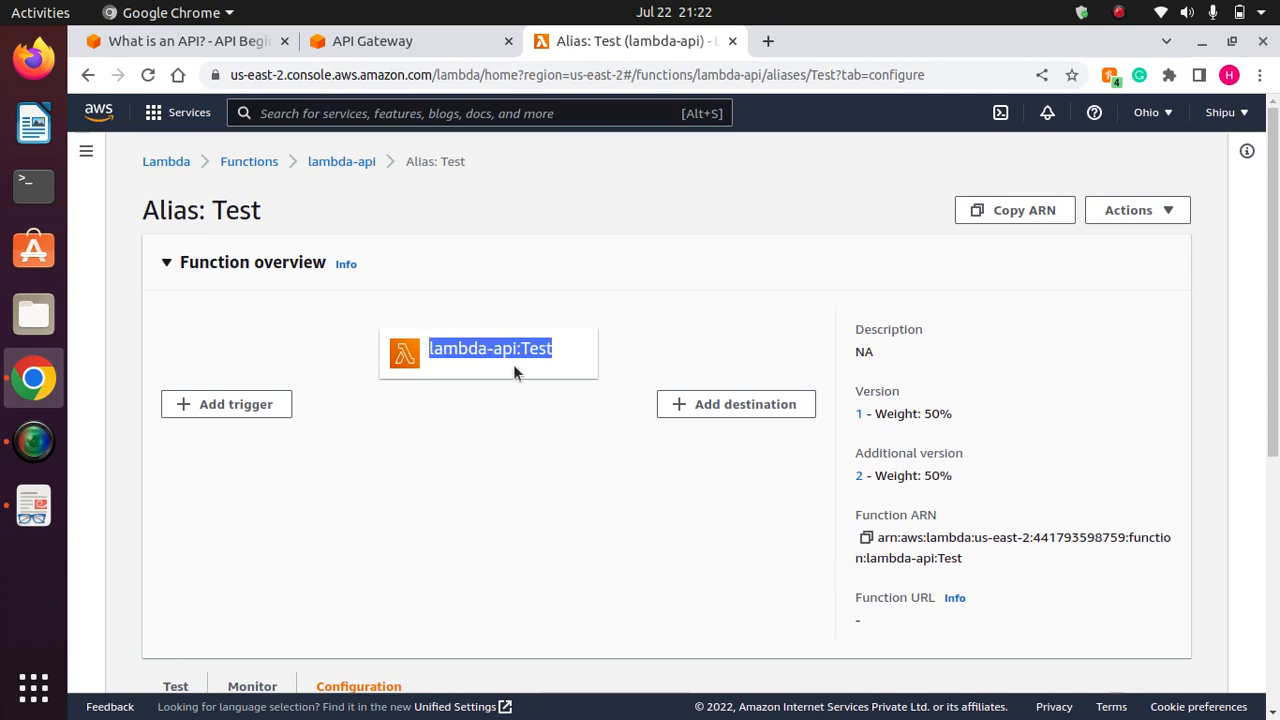
pyautogui.doubleClick(237, 210)
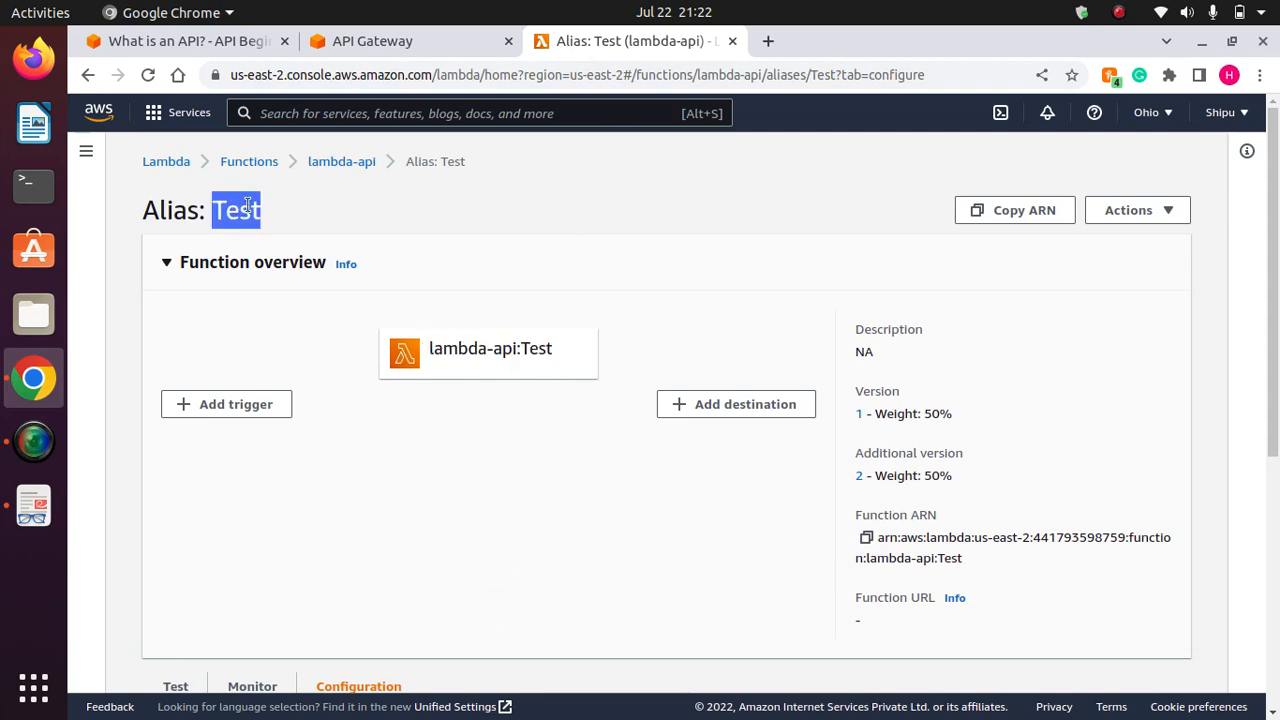
pyautogui.doubleClick(237, 210)
pyautogui.click(370, 43)
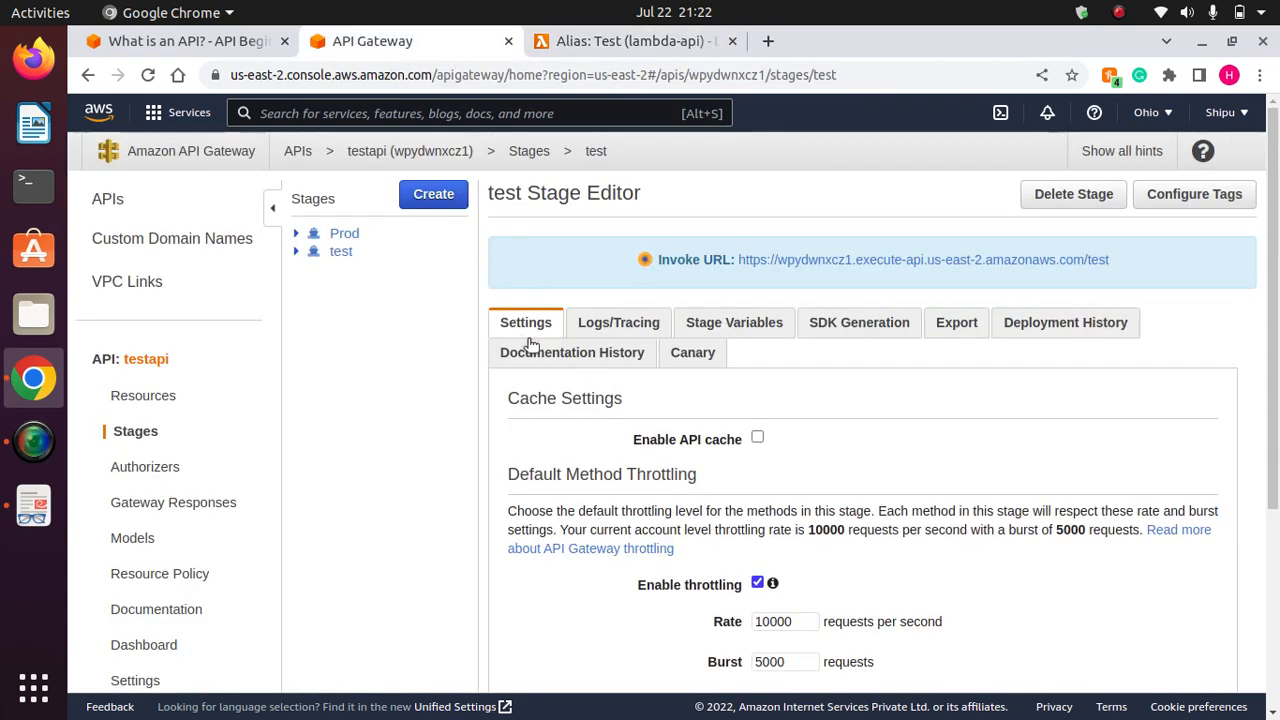
# Open the integration request of the root GET method in testapi's resources and view its Lambda function settings.
pyautogui.click(143, 396)
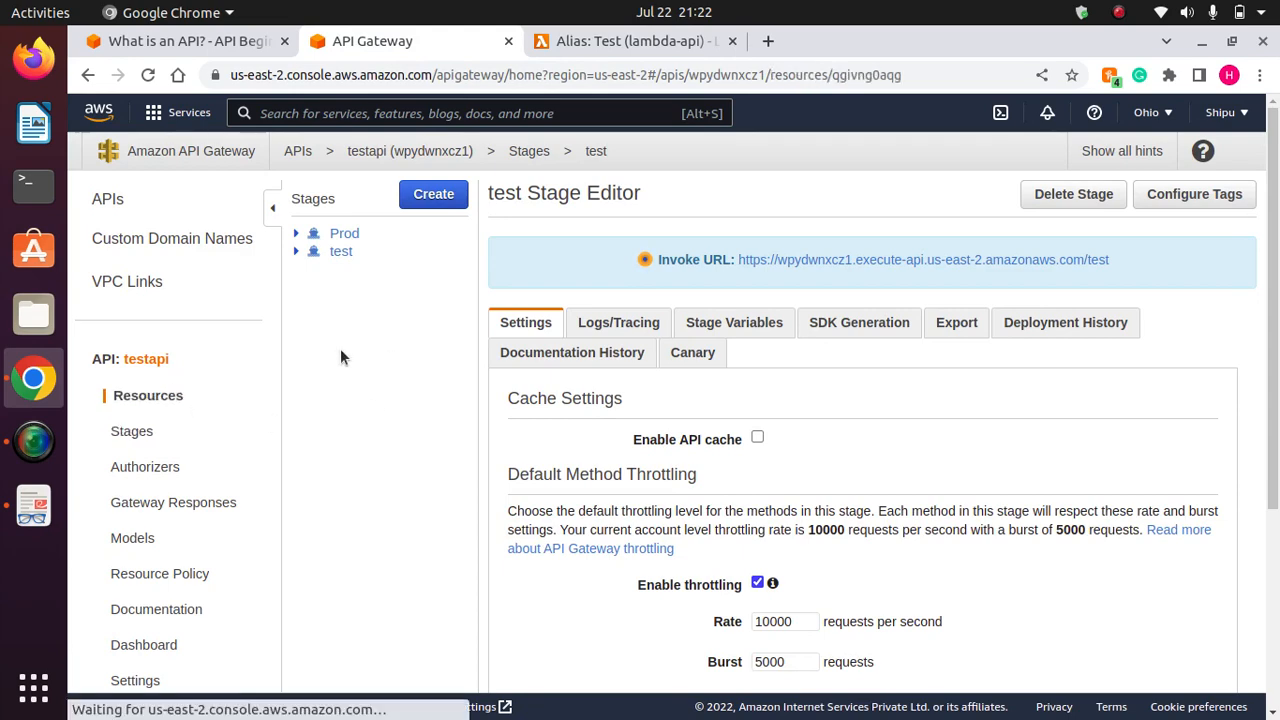
pyautogui.click(329, 258)
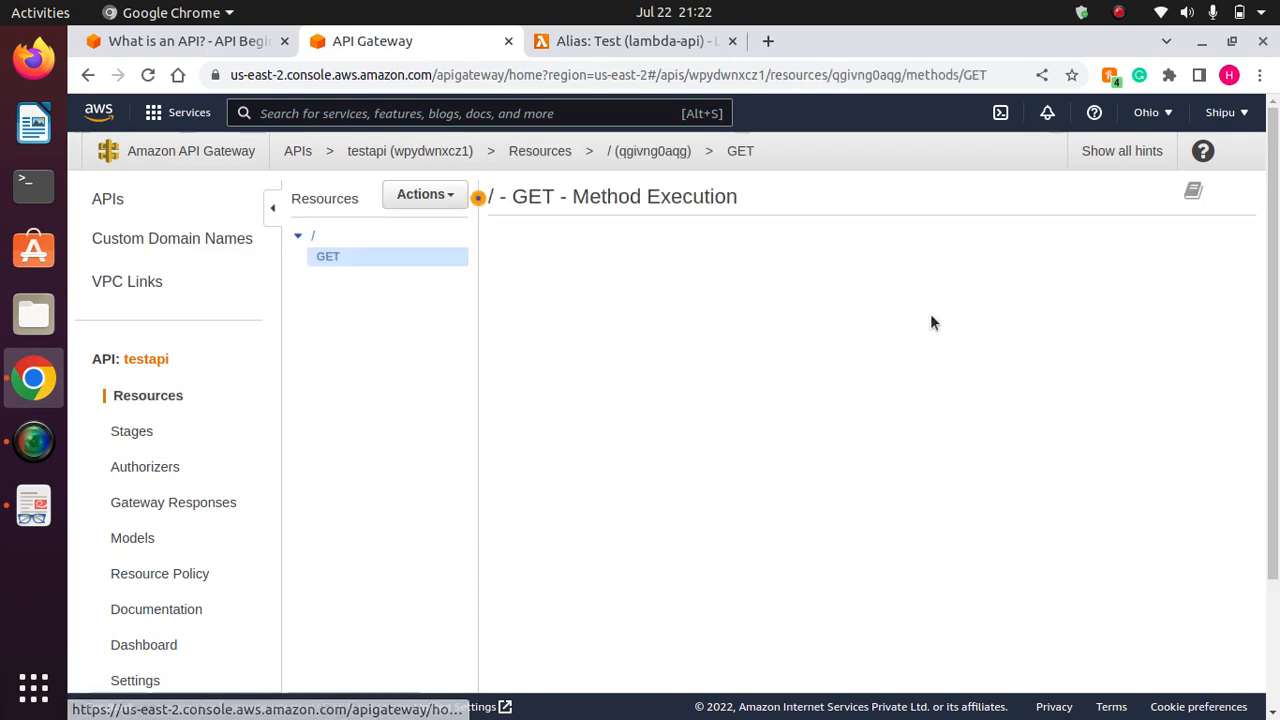
pyautogui.moveTo(1274, 314)
pyautogui.mouseDown()
pyautogui.moveTo(1274, 395)
pyautogui.moveTo(1274, 304)
pyautogui.mouseUp()
pyautogui.click(1020, 228)
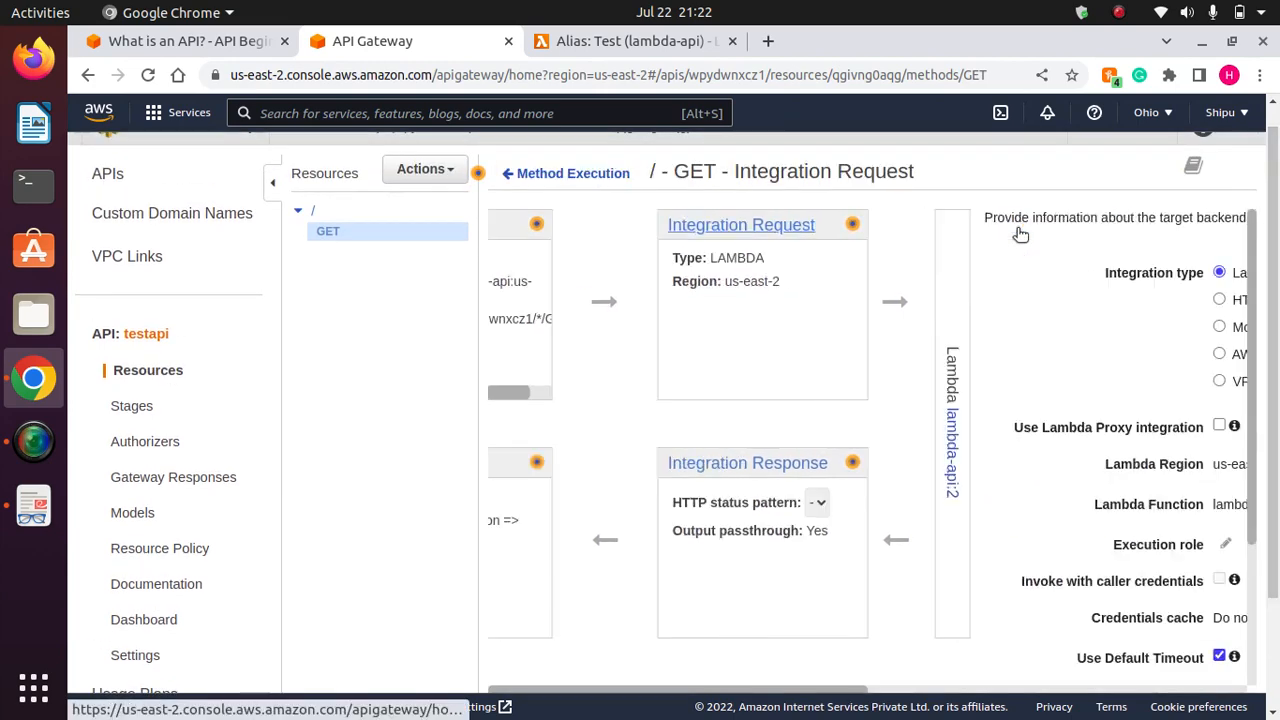
pyautogui.moveTo(1274, 352); pyautogui.dragTo(1274, 490)
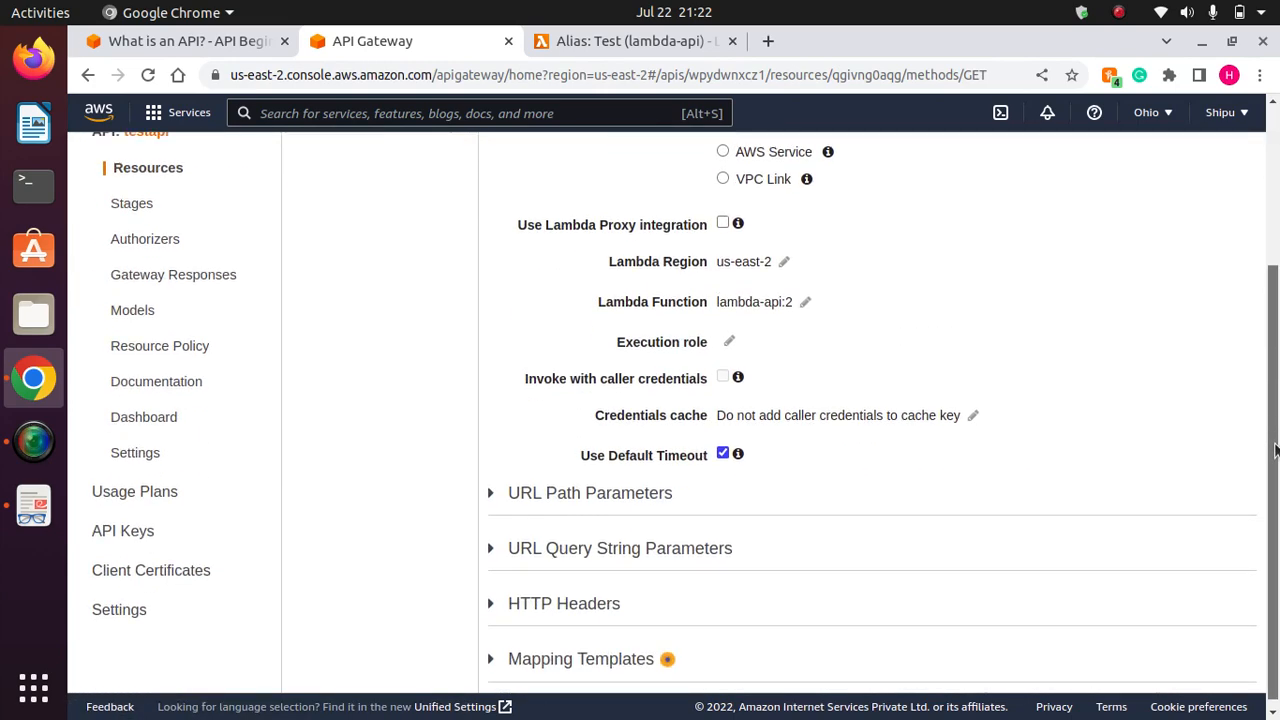
# Set the GET integration's Lambda function to lambda-api:Test, checking the alias name in Lambda, and save it with the required invoke permission.
pyautogui.click(804, 310)
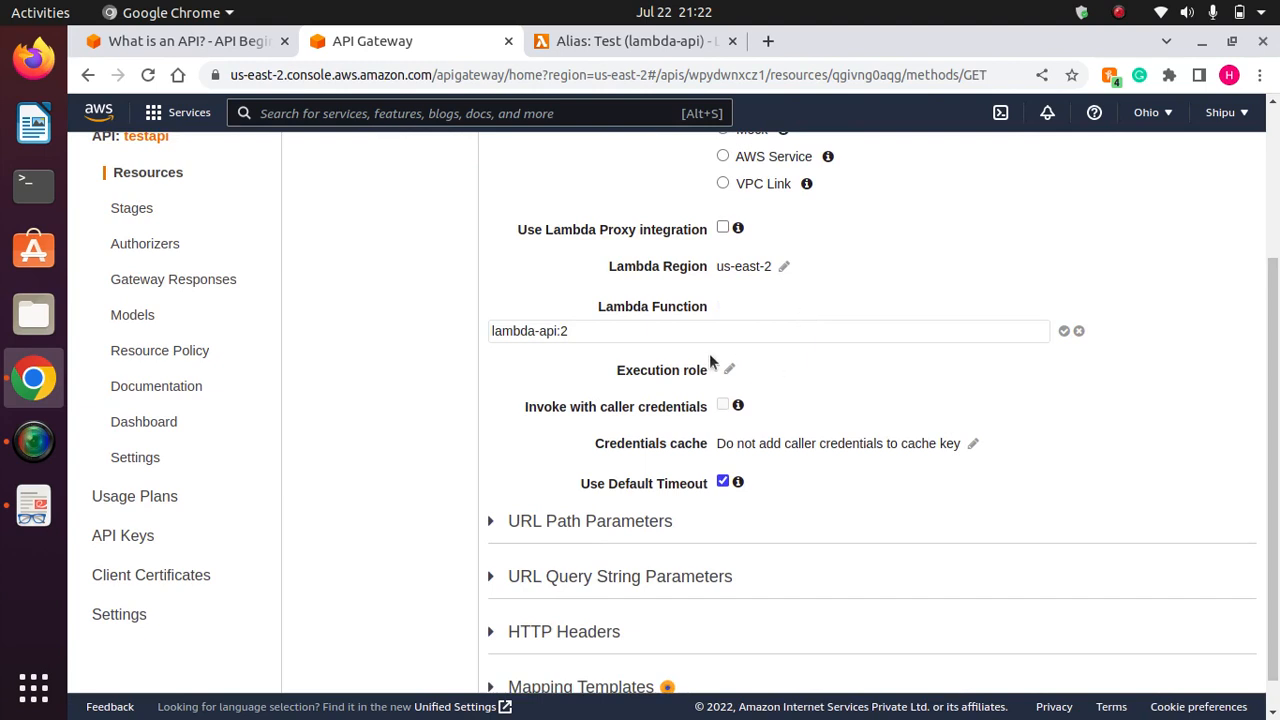
pyautogui.click(574, 338)
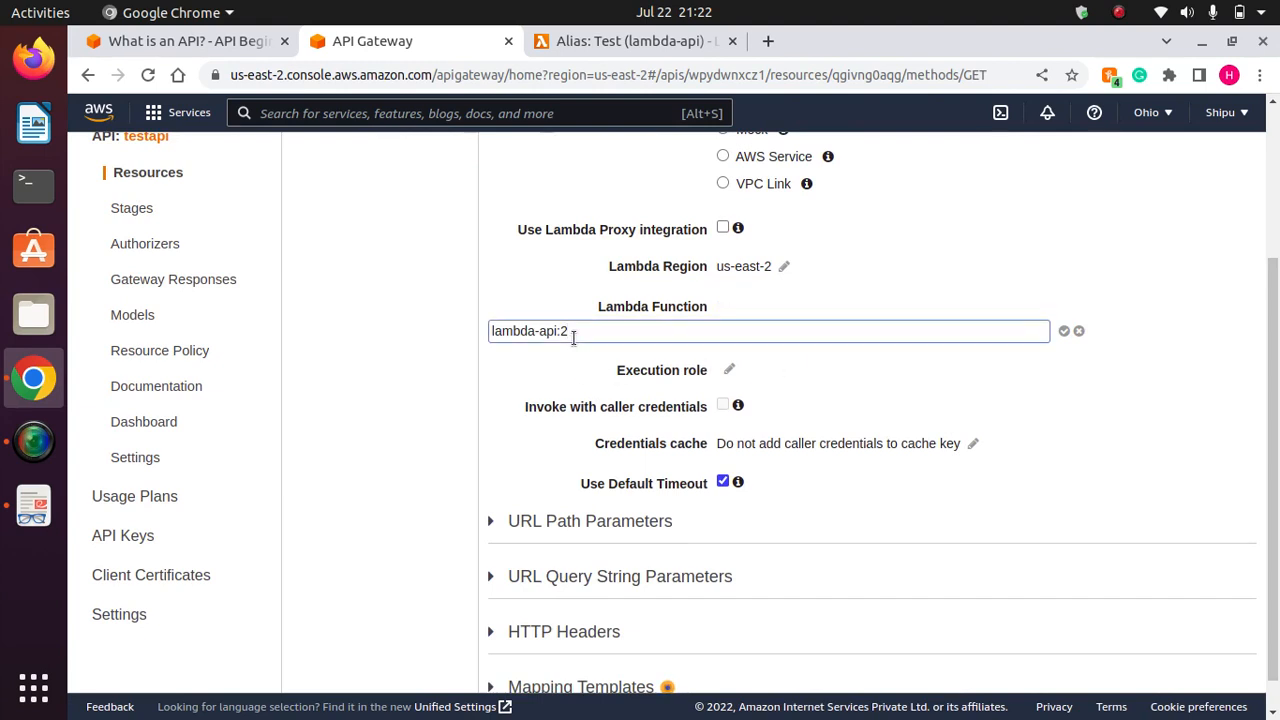
pyautogui.press('BackSpace')
pyautogui.write('Test')
pyautogui.click(614, 45)
pyautogui.click(289, 199)
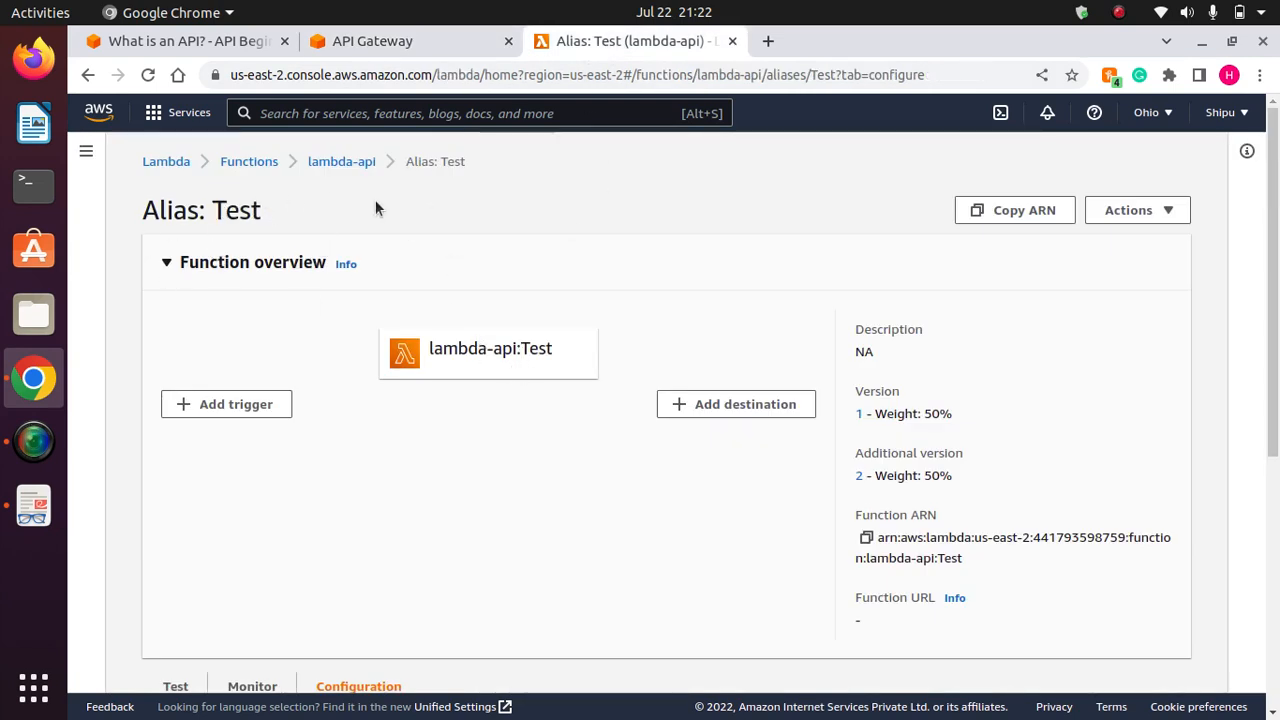
pyautogui.click(360, 50)
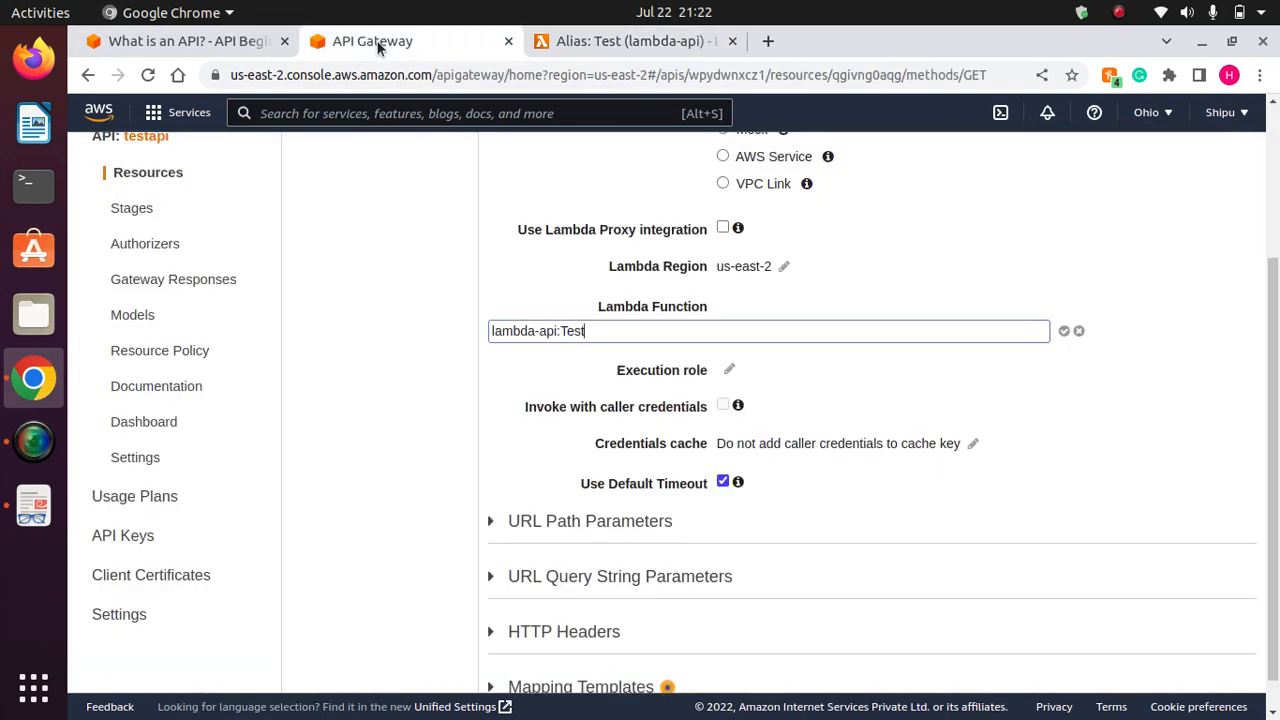
pyautogui.click(1064, 331)
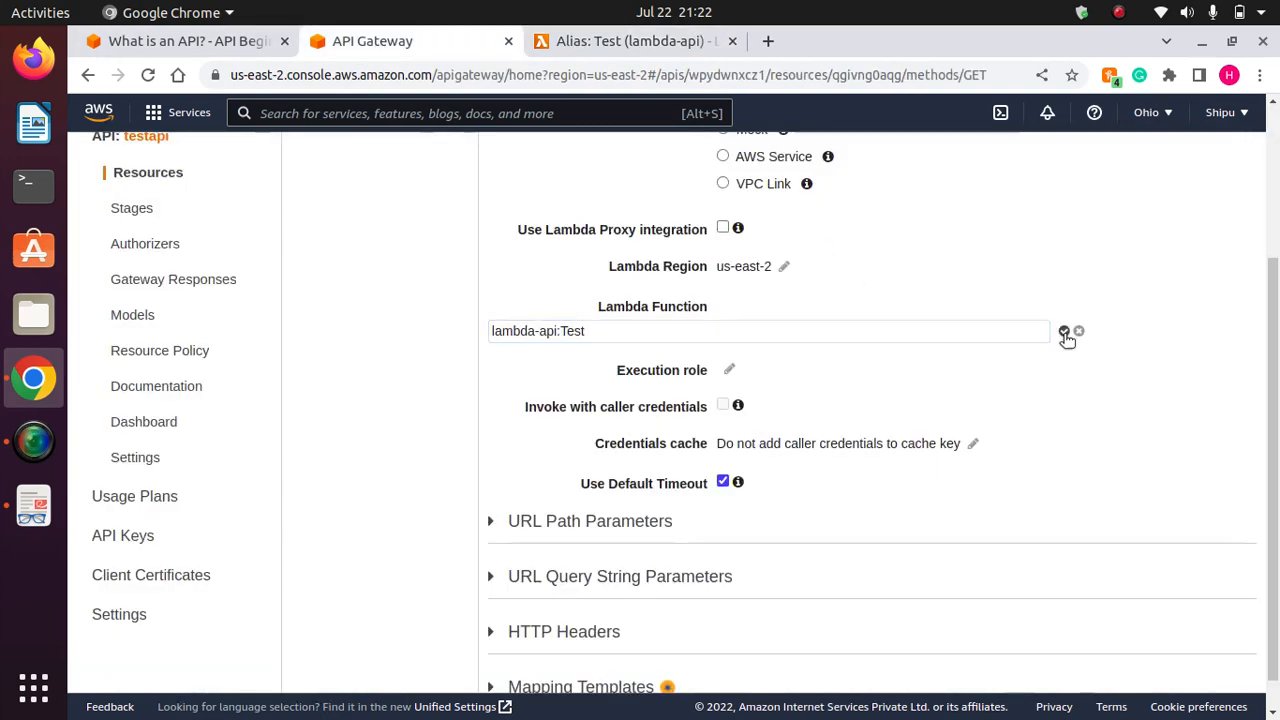
pyautogui.click(1049, 317)
pyautogui.scroll(4, 1258, 230)
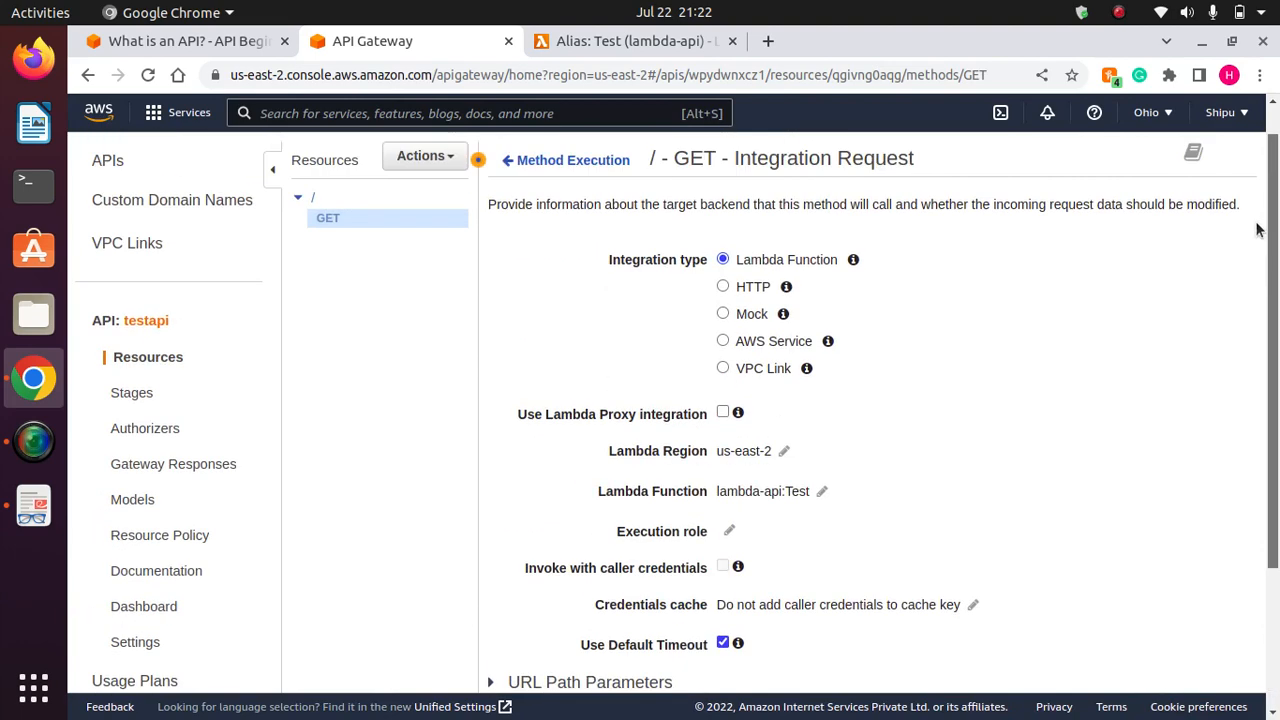
# Return to the GET method execution and deploy the API to the existing test stage.
pyautogui.click(545, 161)
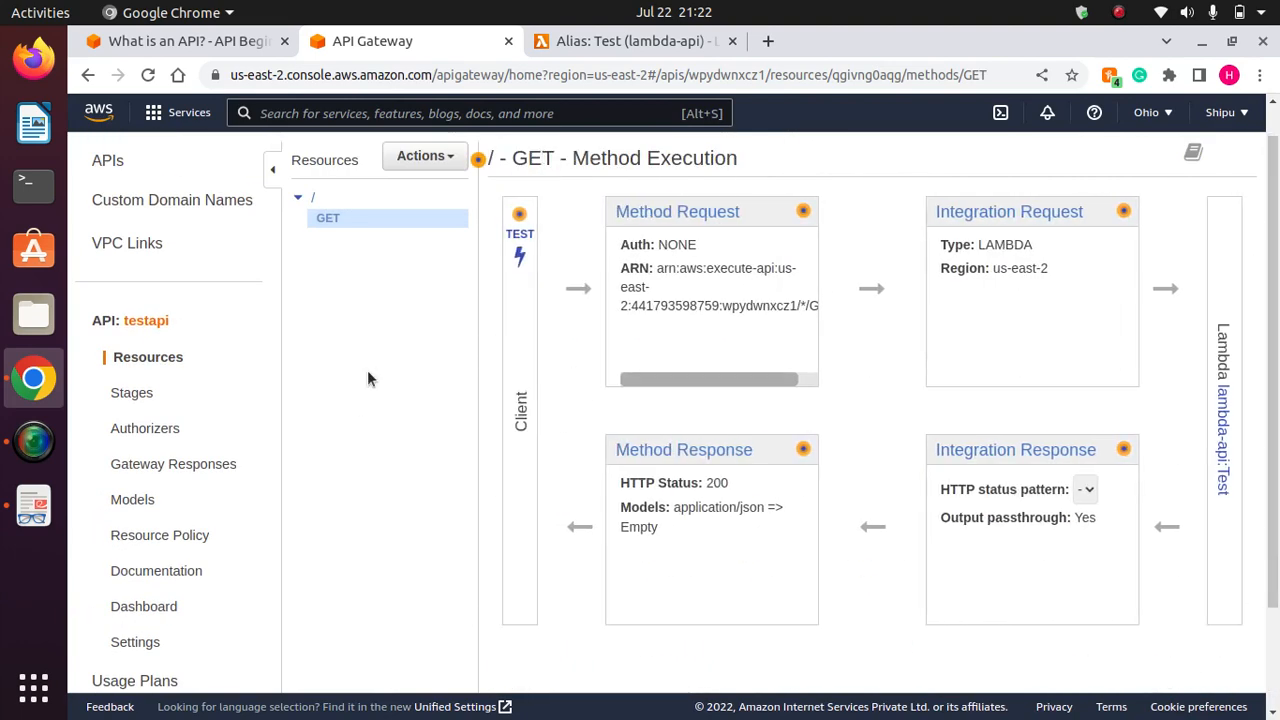
pyautogui.click(432, 160)
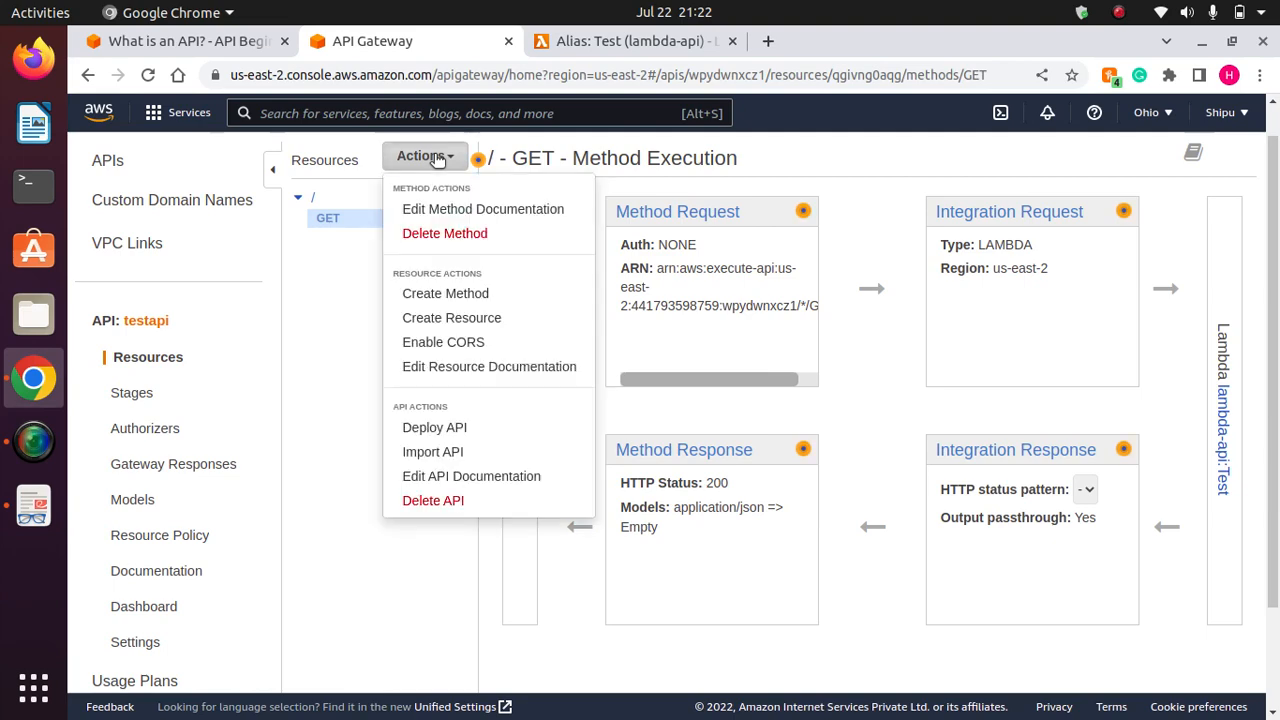
pyautogui.click(434, 429)
pyautogui.click(752, 282)
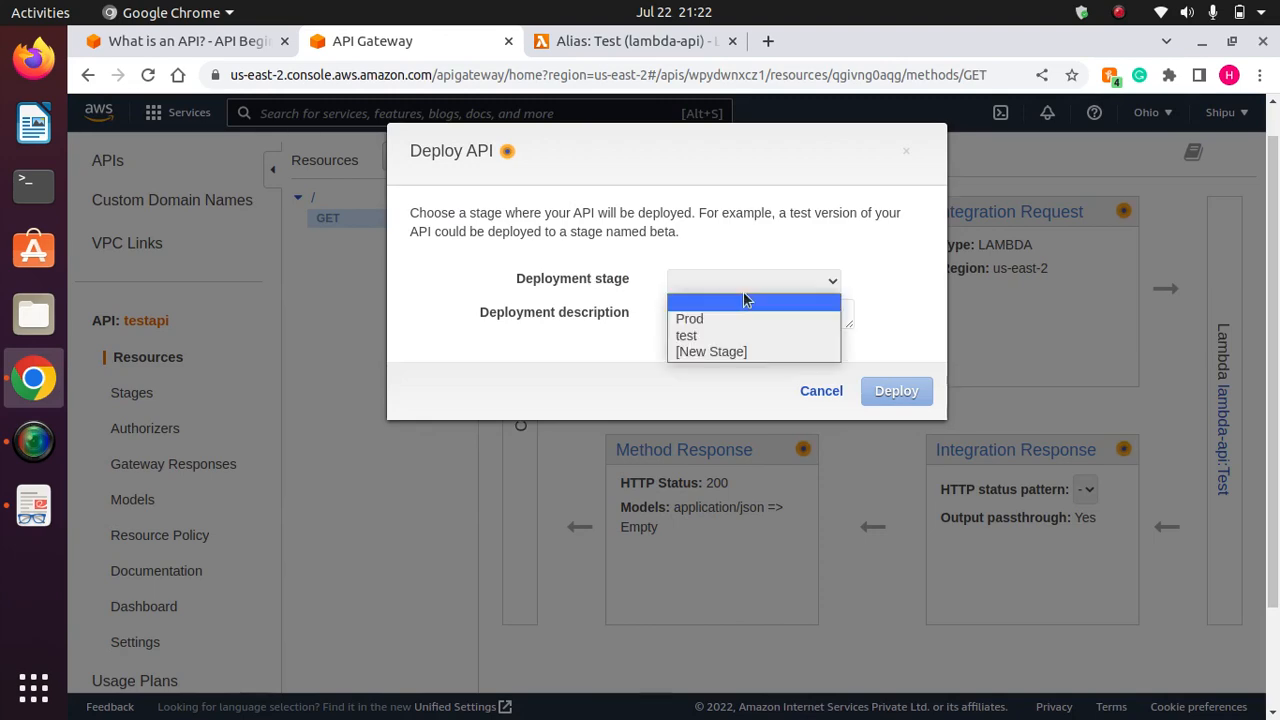
pyautogui.click(690, 337)
pyautogui.click(900, 392)
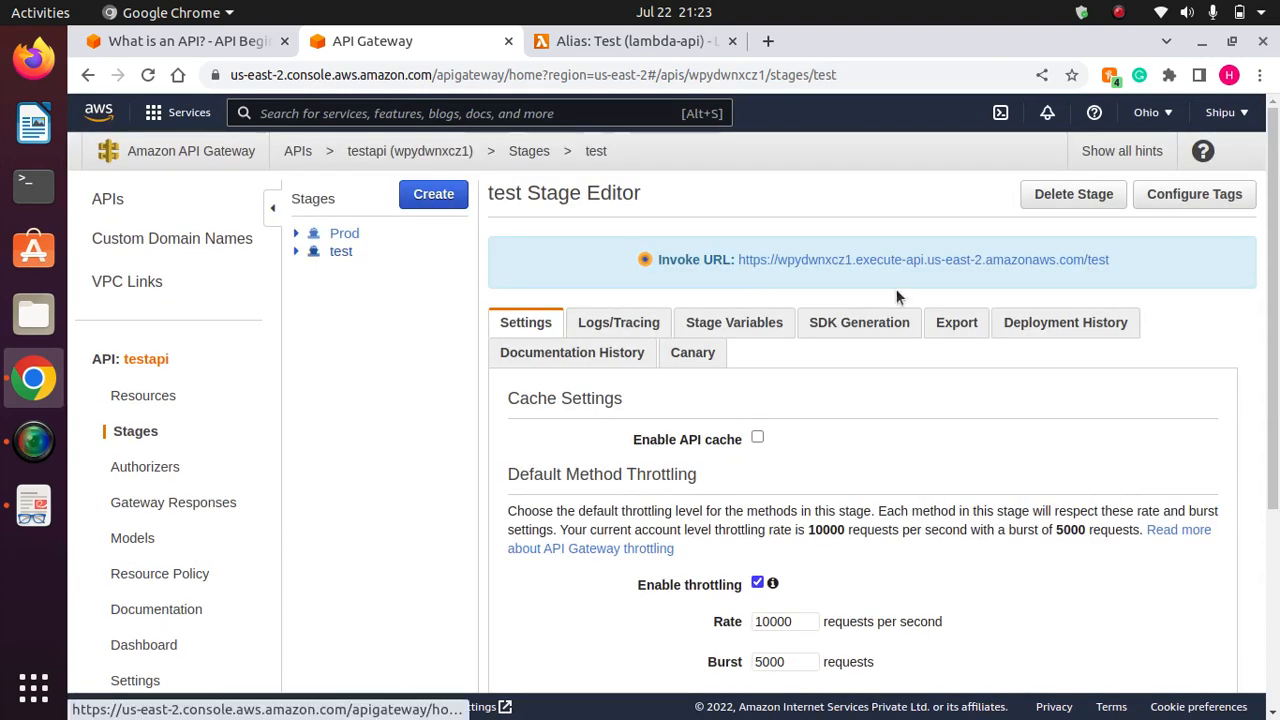
# Open the test stage's invoke URL in a separate browser page, reload it repeatedly to check how responses alternate, and close the page.
pyautogui.rightClick(917, 268)
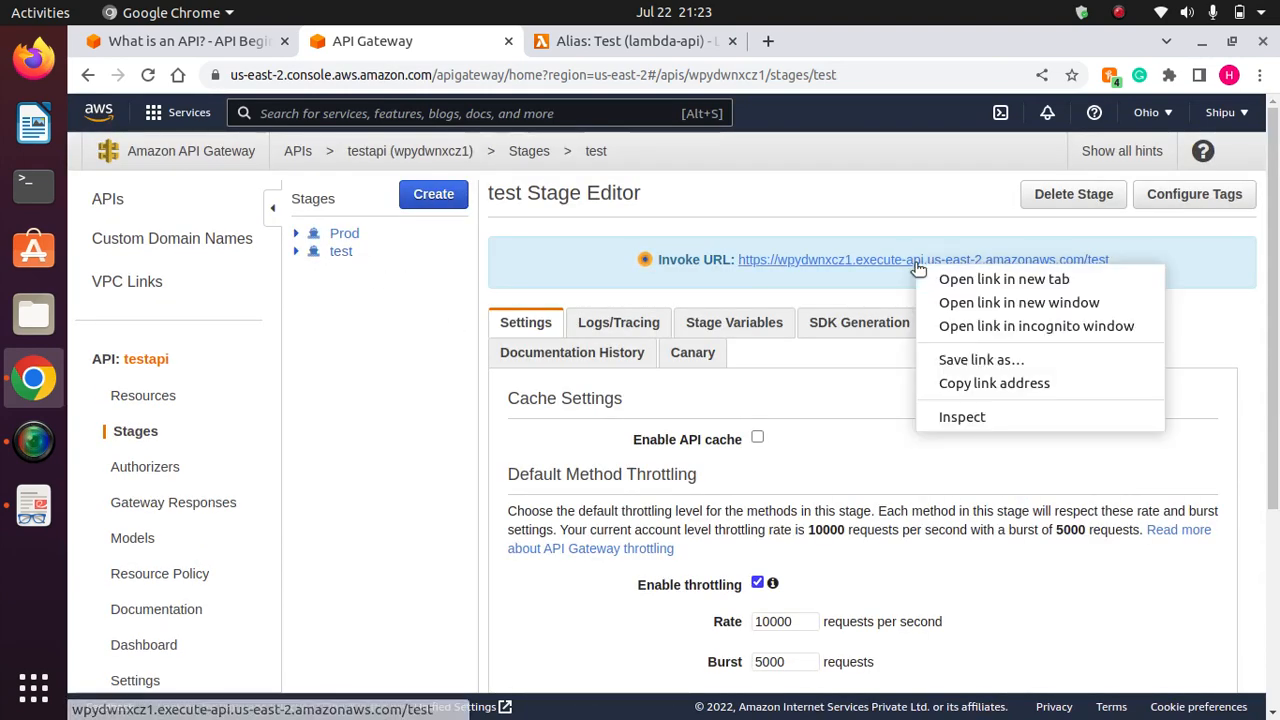
pyautogui.click(1004, 279)
pyautogui.click(609, 45)
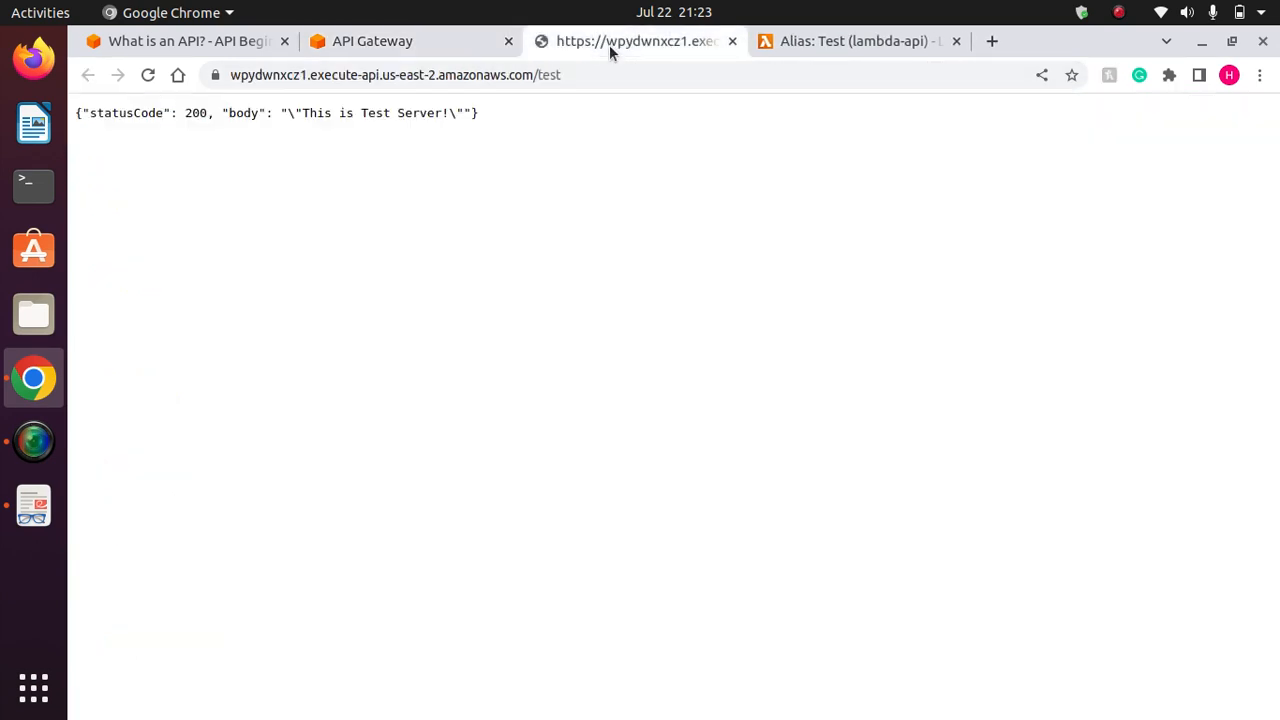
pyautogui.click(148, 76)
pyautogui.click(148, 76)
pyautogui.click(151, 76)
pyautogui.click(151, 76)
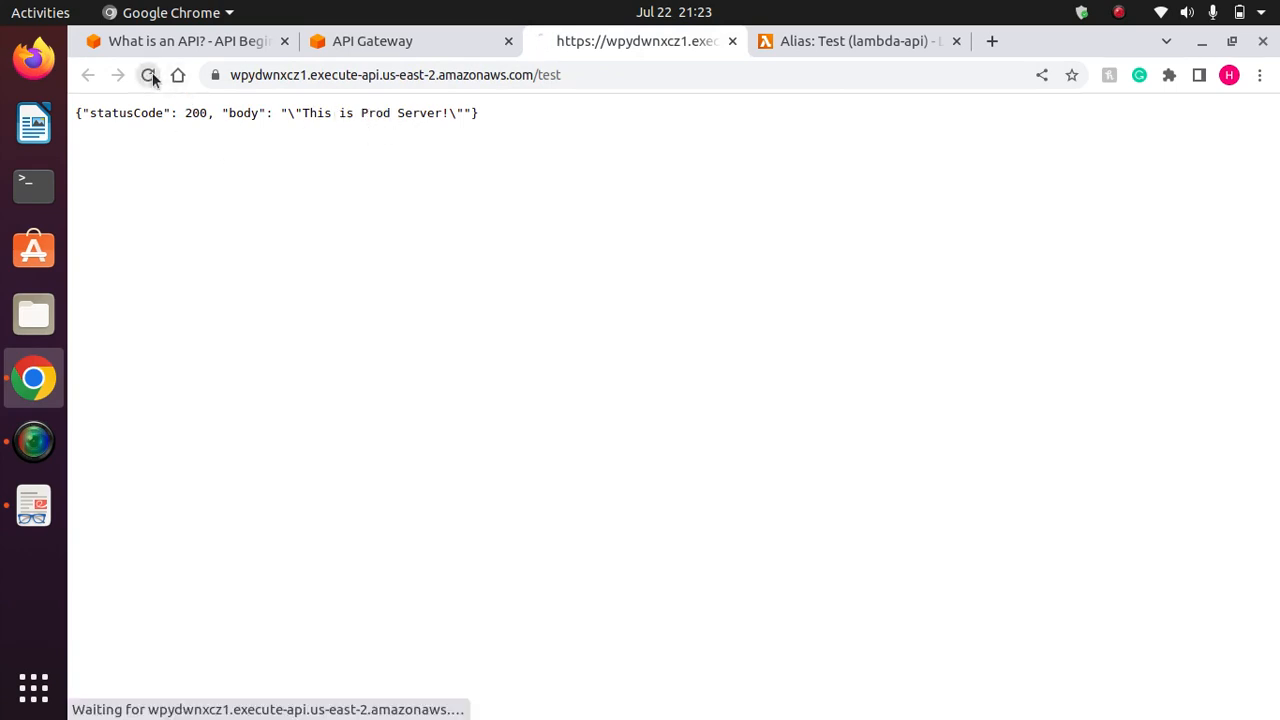
pyautogui.click(151, 76)
pyautogui.click(153, 74)
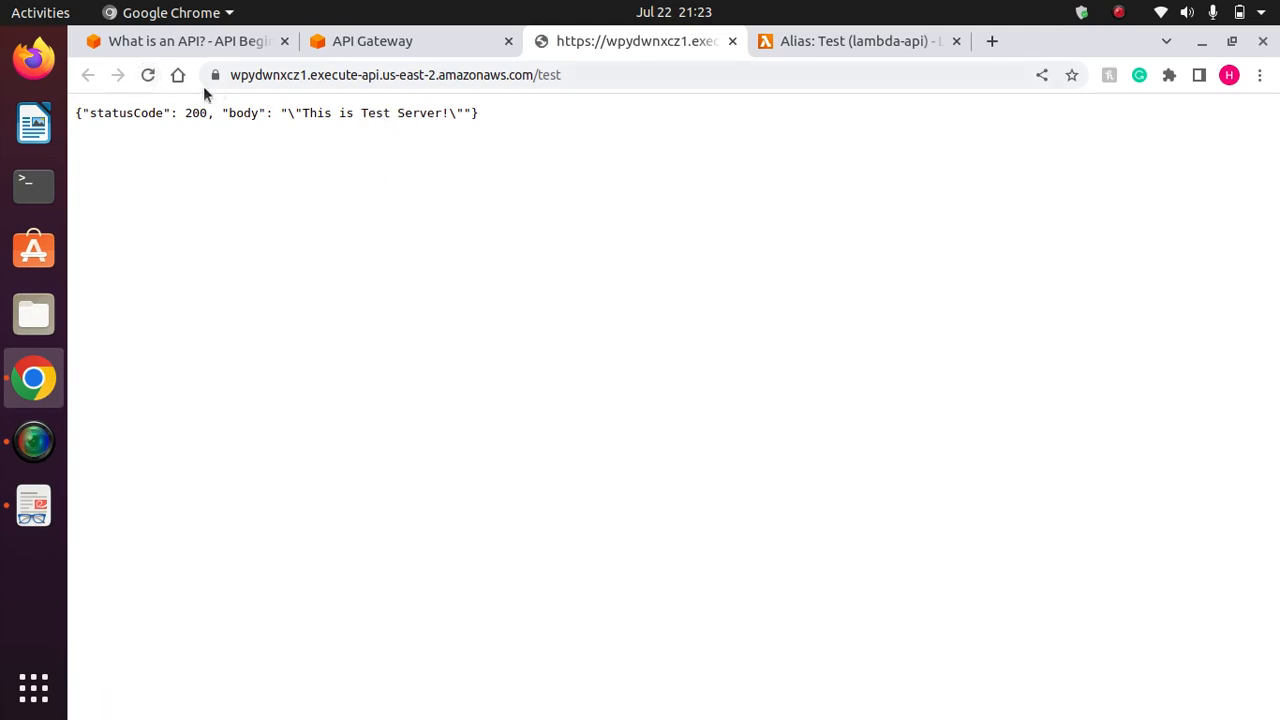
pyautogui.click(149, 77)
pyautogui.click(149, 77)
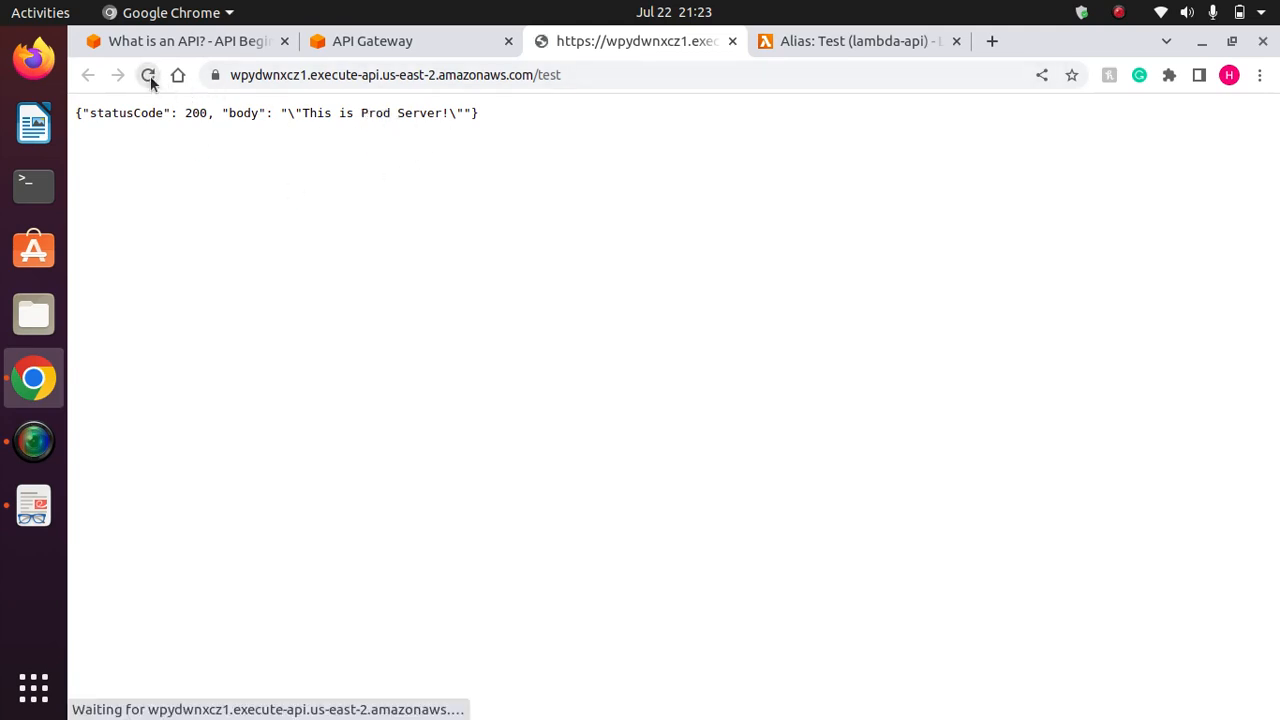
pyautogui.click(151, 78)
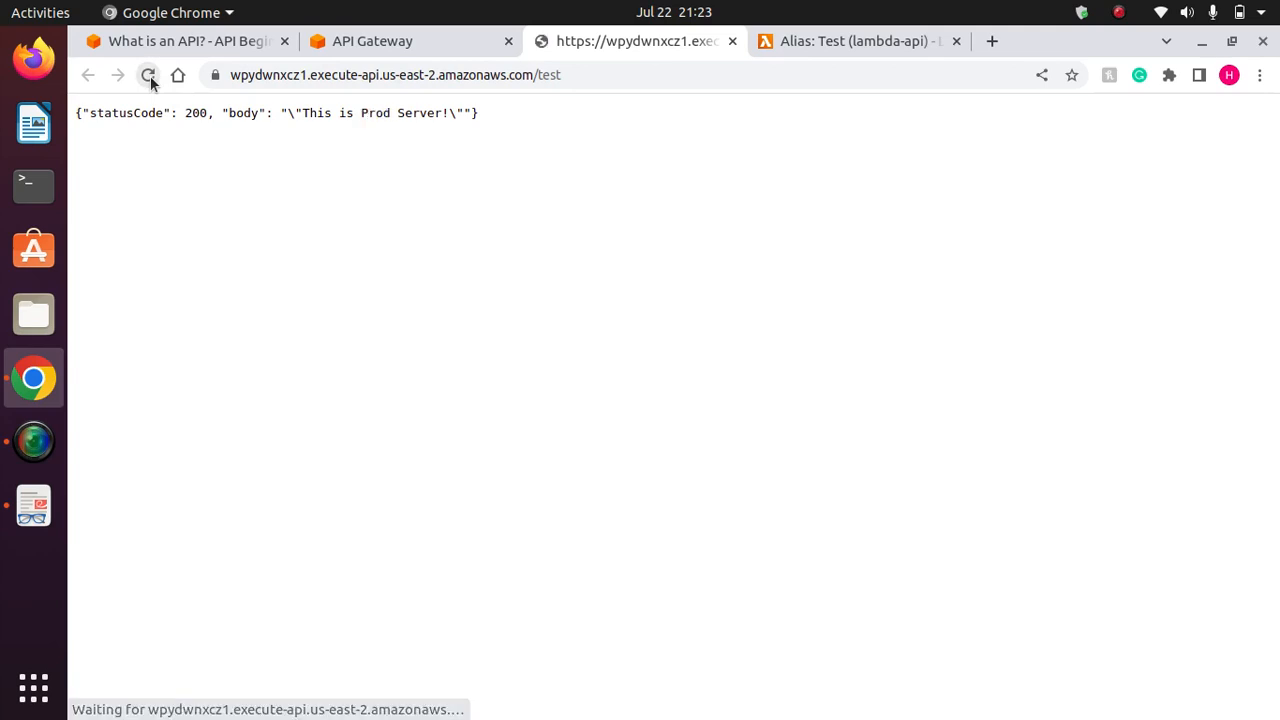
pyautogui.click(151, 78)
pyautogui.click(151, 78)
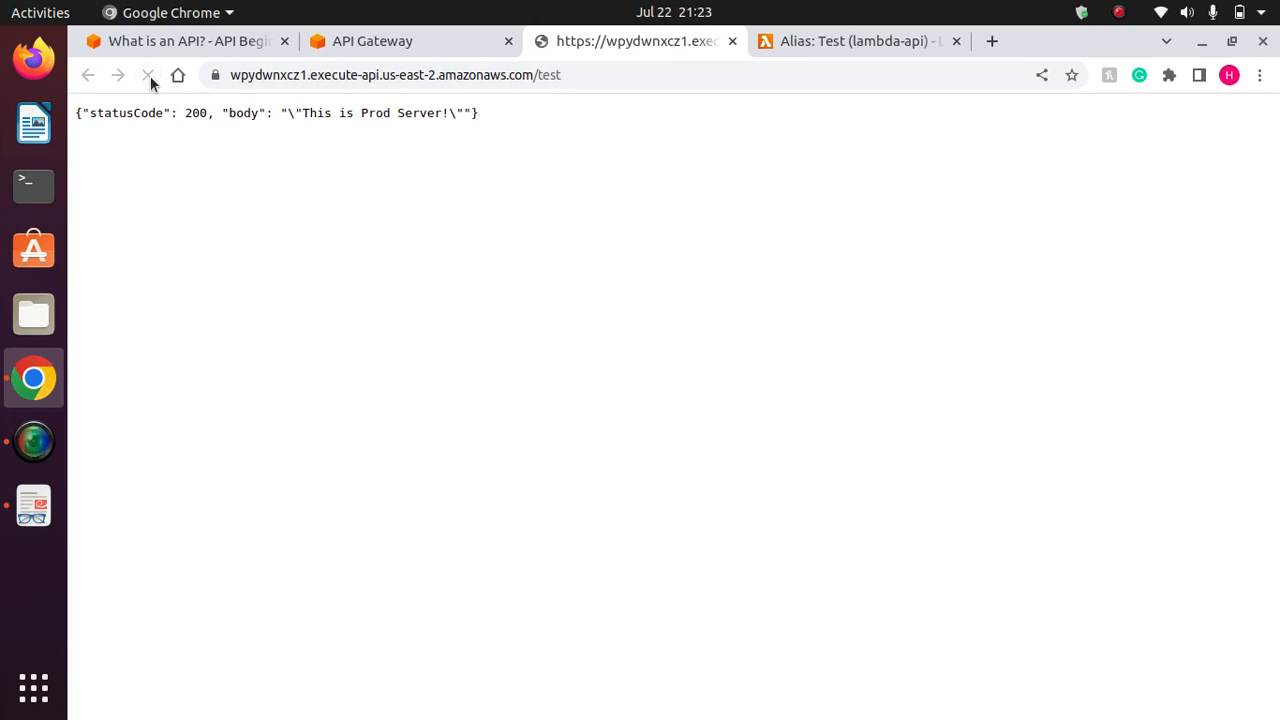
pyautogui.click(149, 77)
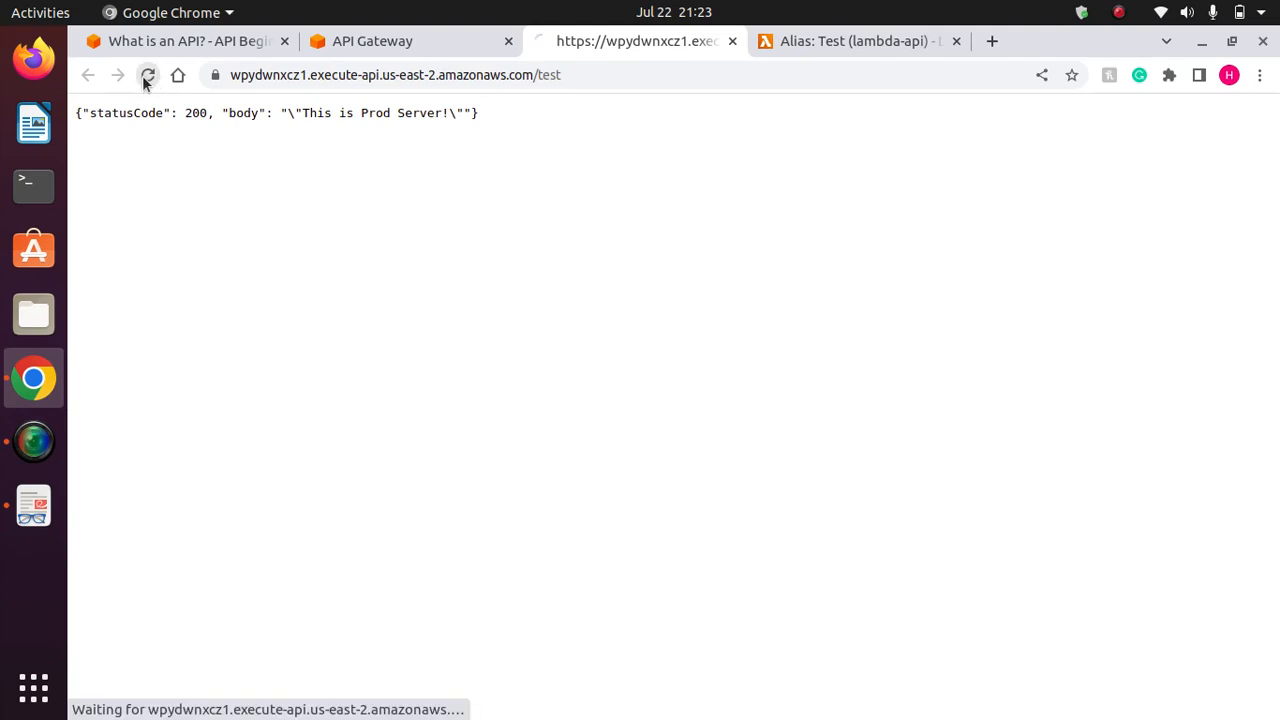
pyautogui.click(149, 77)
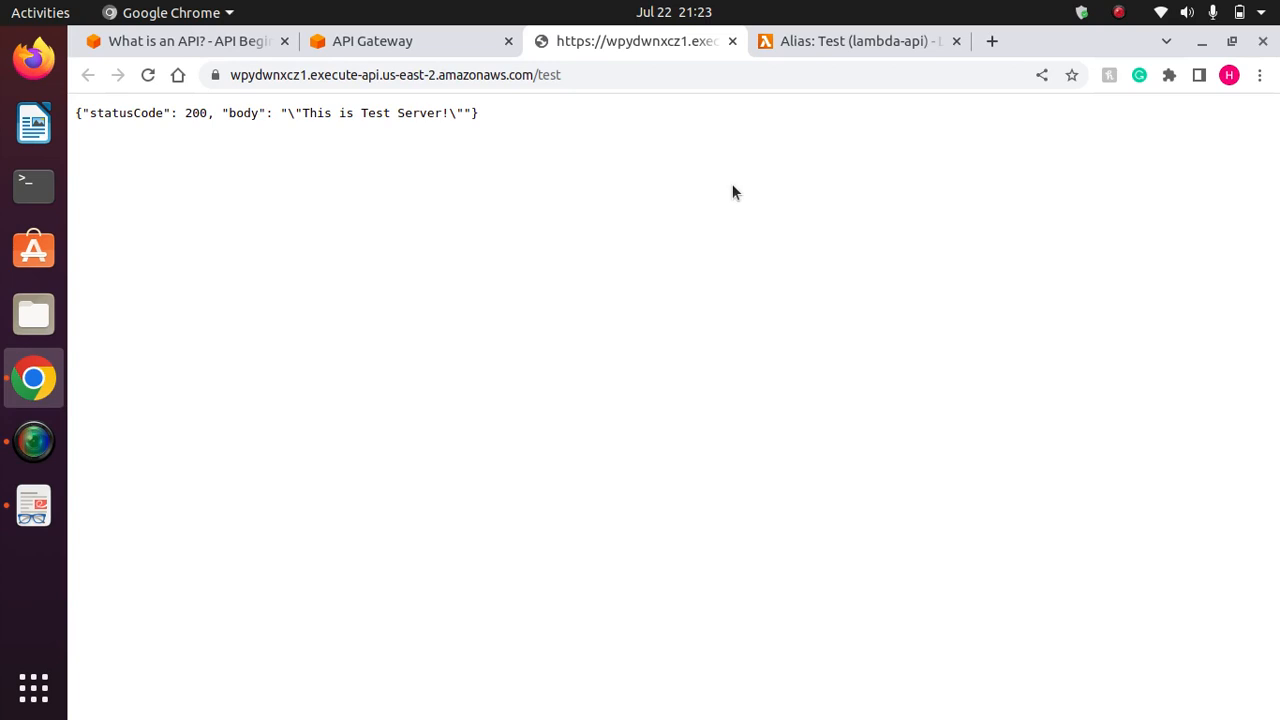
pyautogui.click(732, 41)
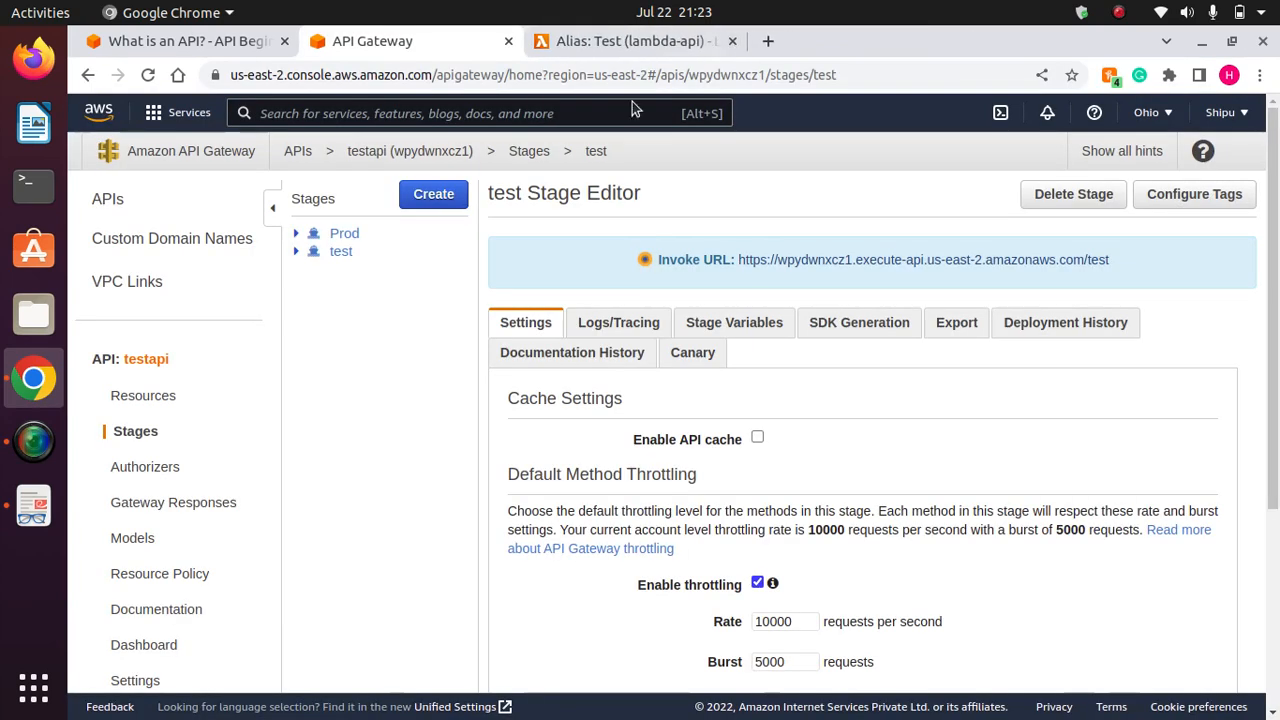
# Review the Test alias's version weights in Lambda alongside the test stage in API Gateway.
pyautogui.click(640, 40)
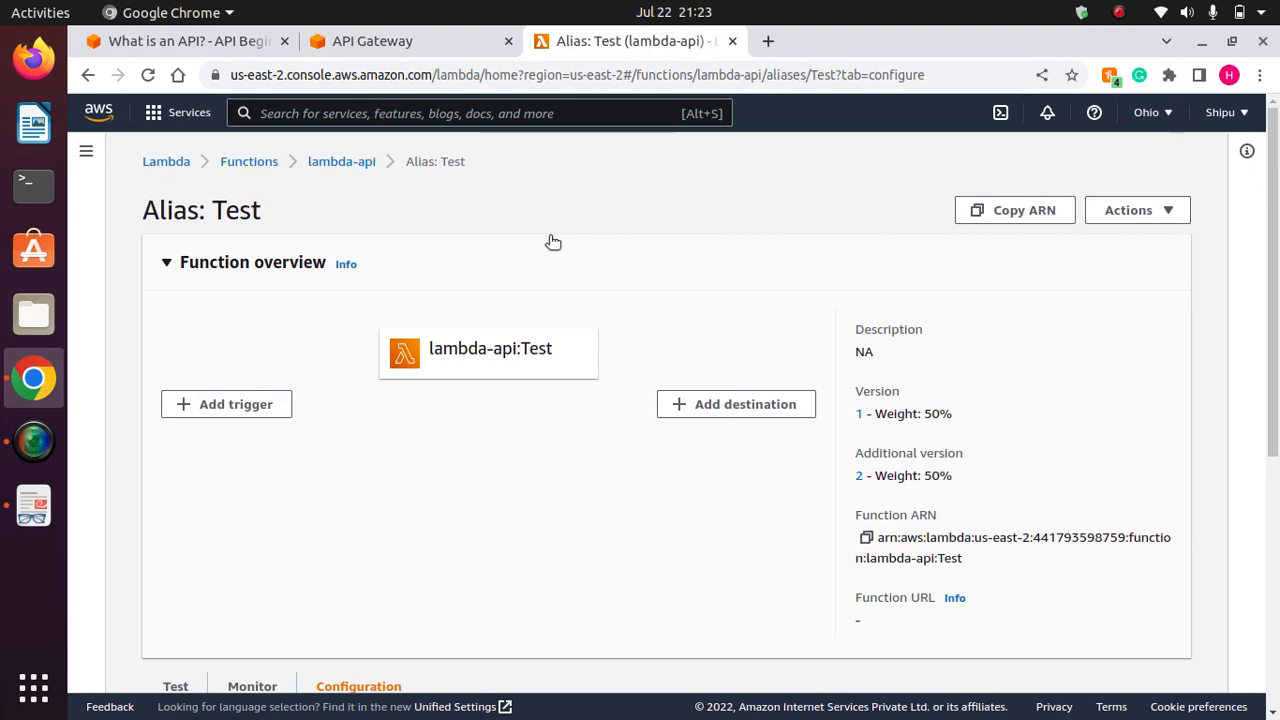
pyautogui.click(380, 41)
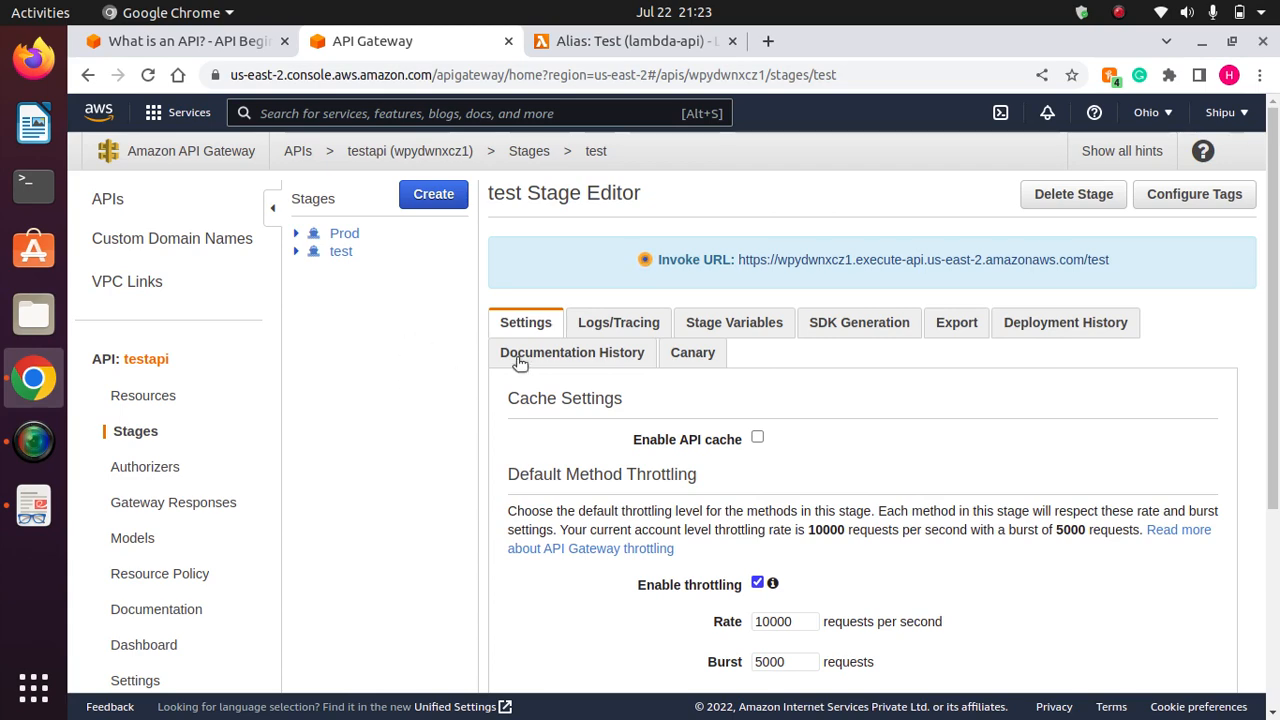
pyautogui.click(599, 49)
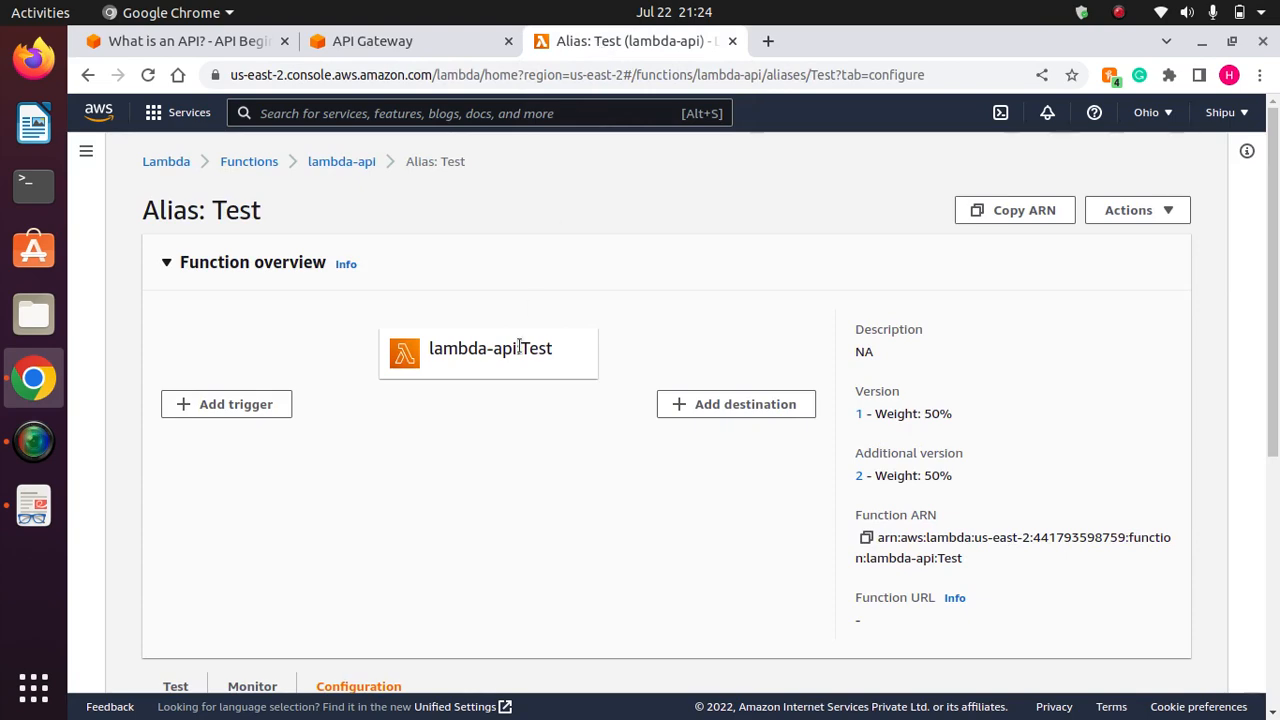
# Return to the main lambda-api function and delete its Test alias.
pyautogui.moveTo(1275, 337); pyautogui.dragTo(1275, 232)
pyautogui.click(345, 160)
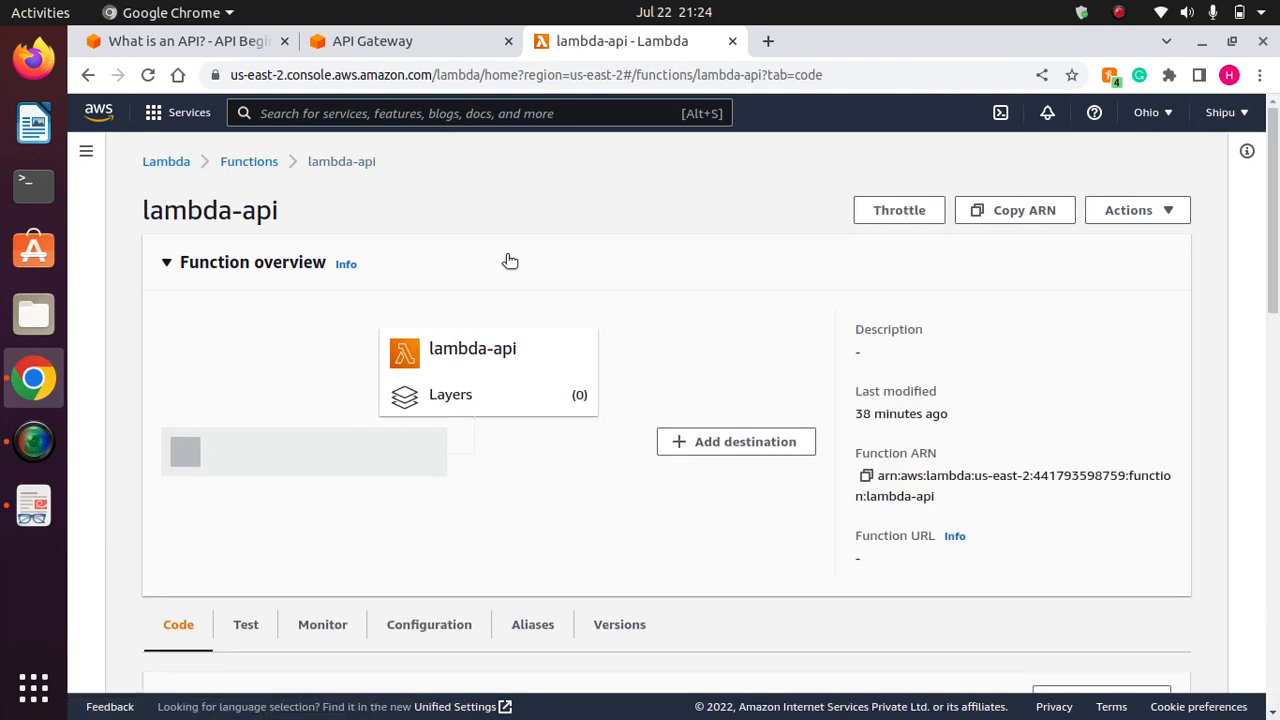
pyautogui.moveTo(1273, 264); pyautogui.dragTo(1270, 416)
pyautogui.scroll(3, 1276, 432)
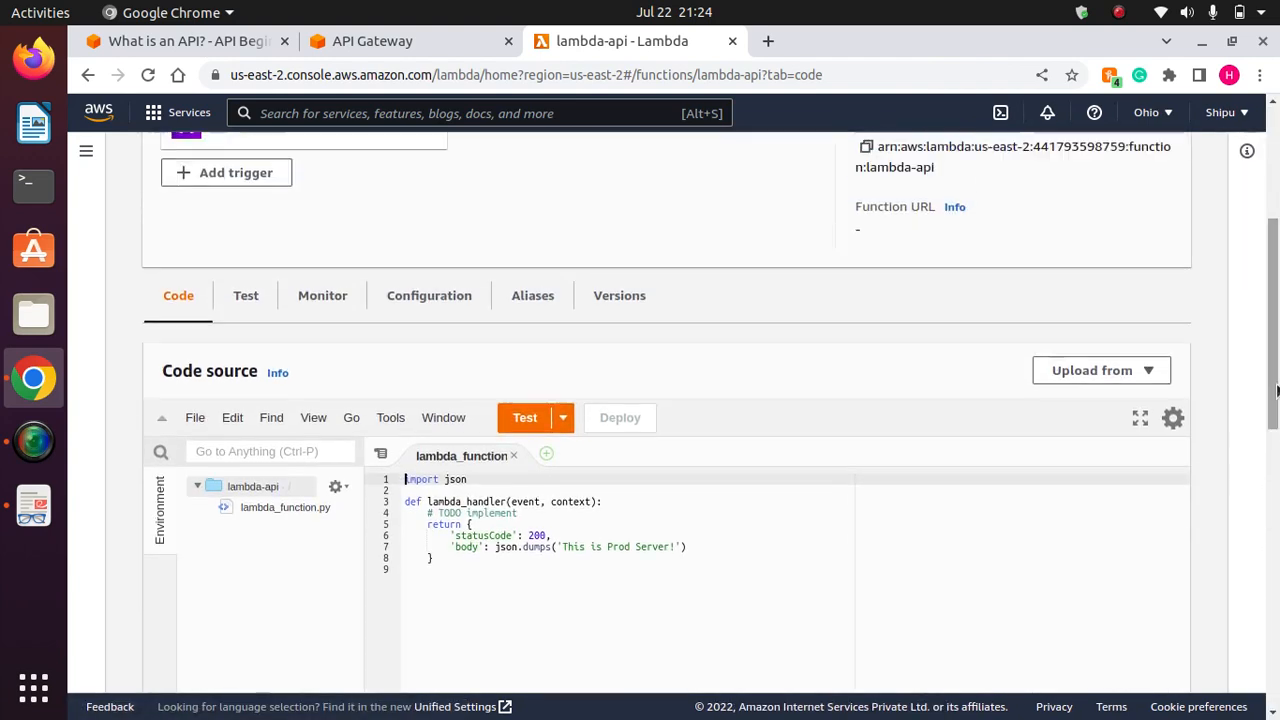
pyautogui.click(537, 300)
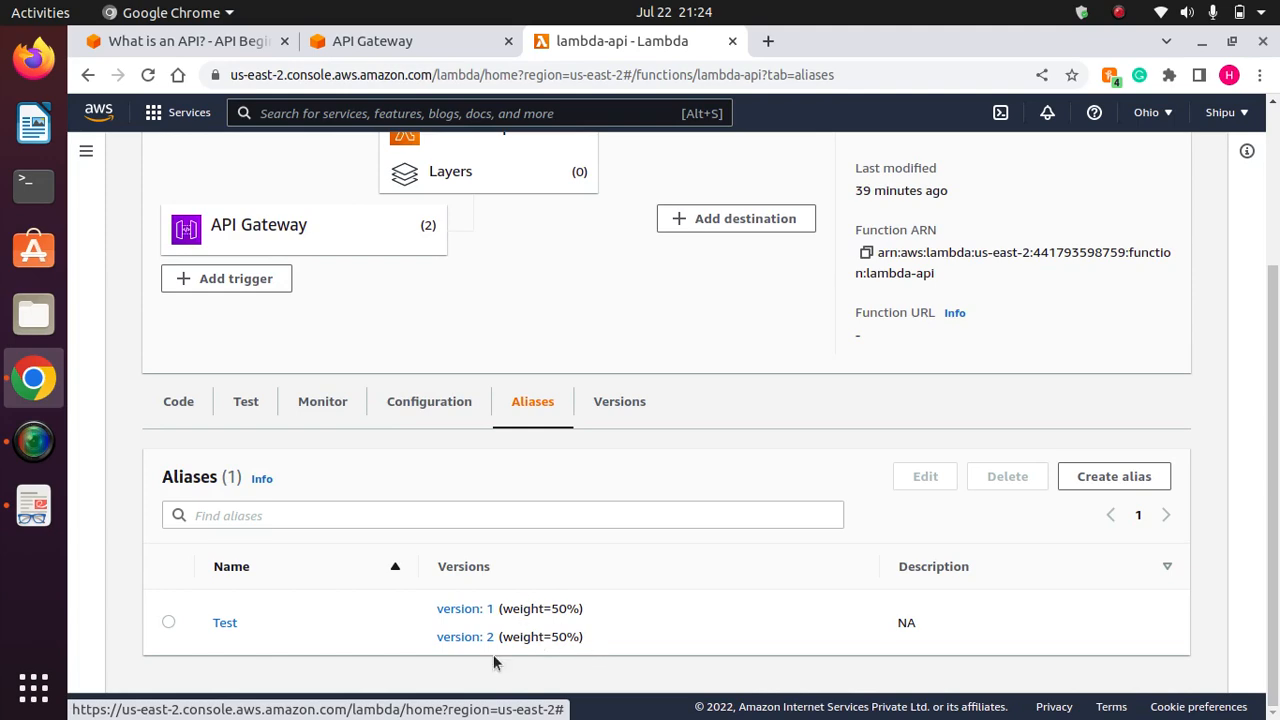
pyautogui.click(168, 623)
pyautogui.click(1007, 476)
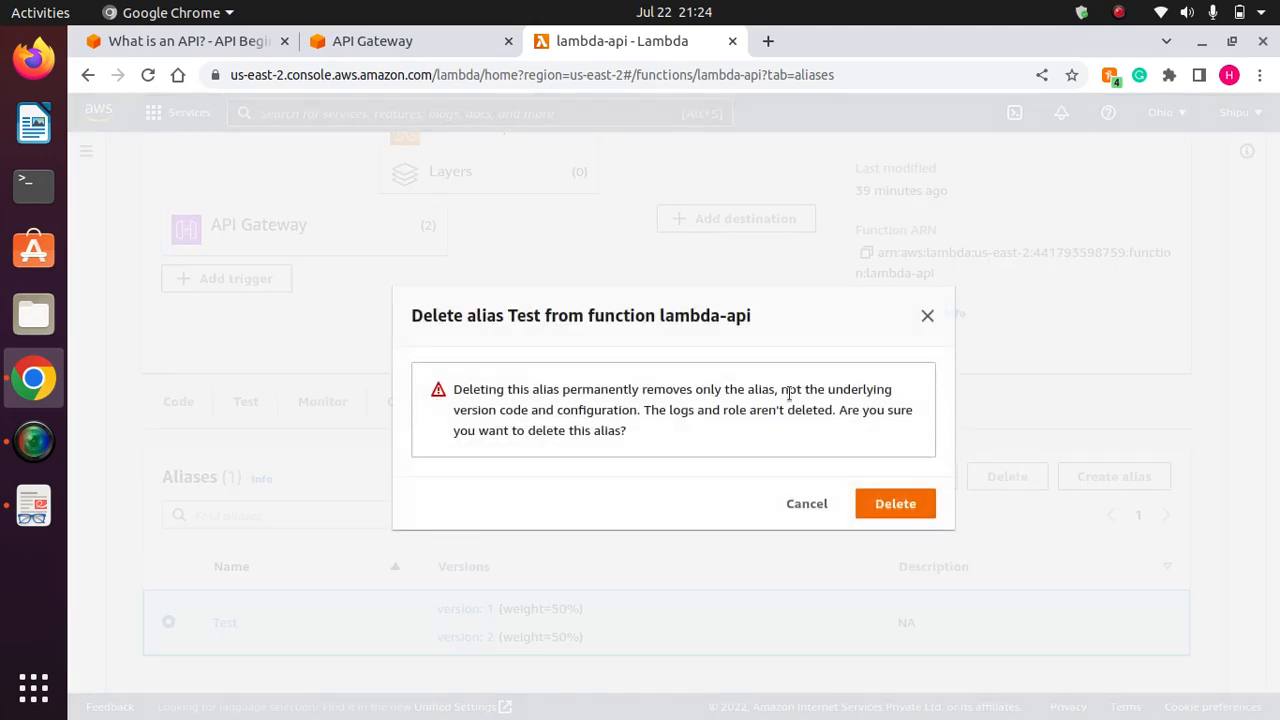
pyautogui.click(895, 503)
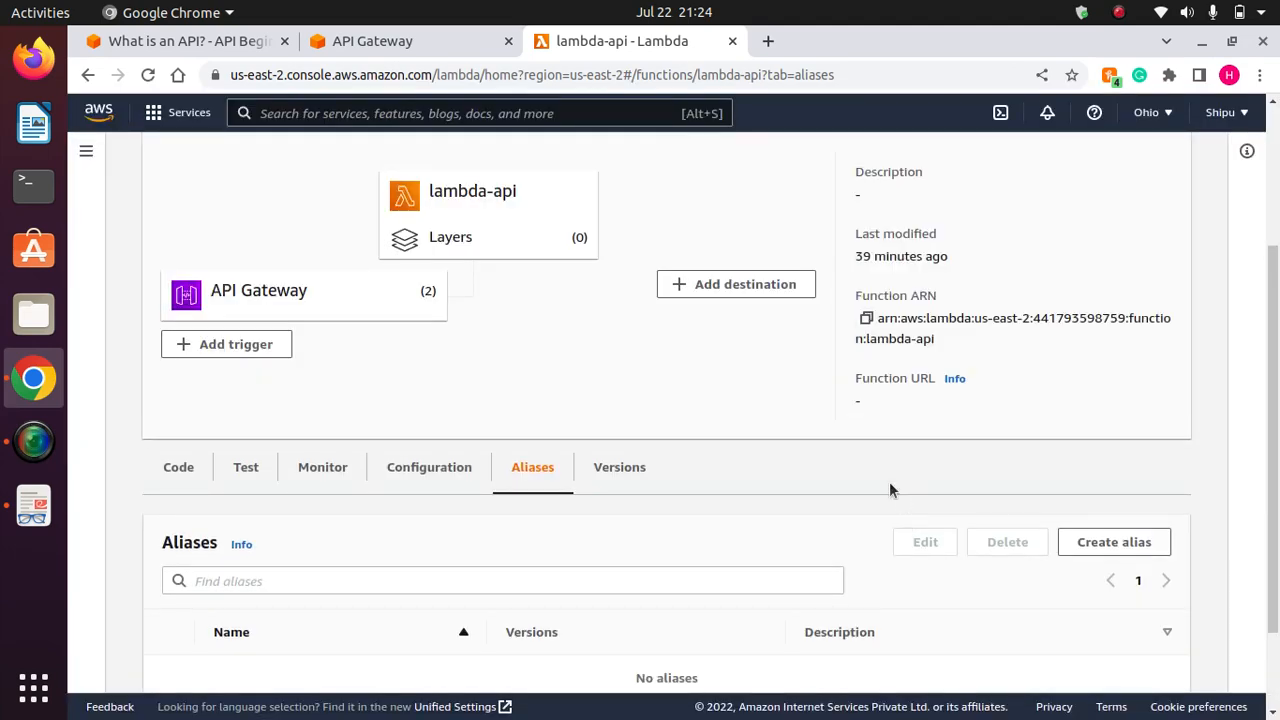
# Point the testapi GET method's integration request to lambda-api:1 and grant API Gateway permission to invoke that version.
pyautogui.click(397, 45)
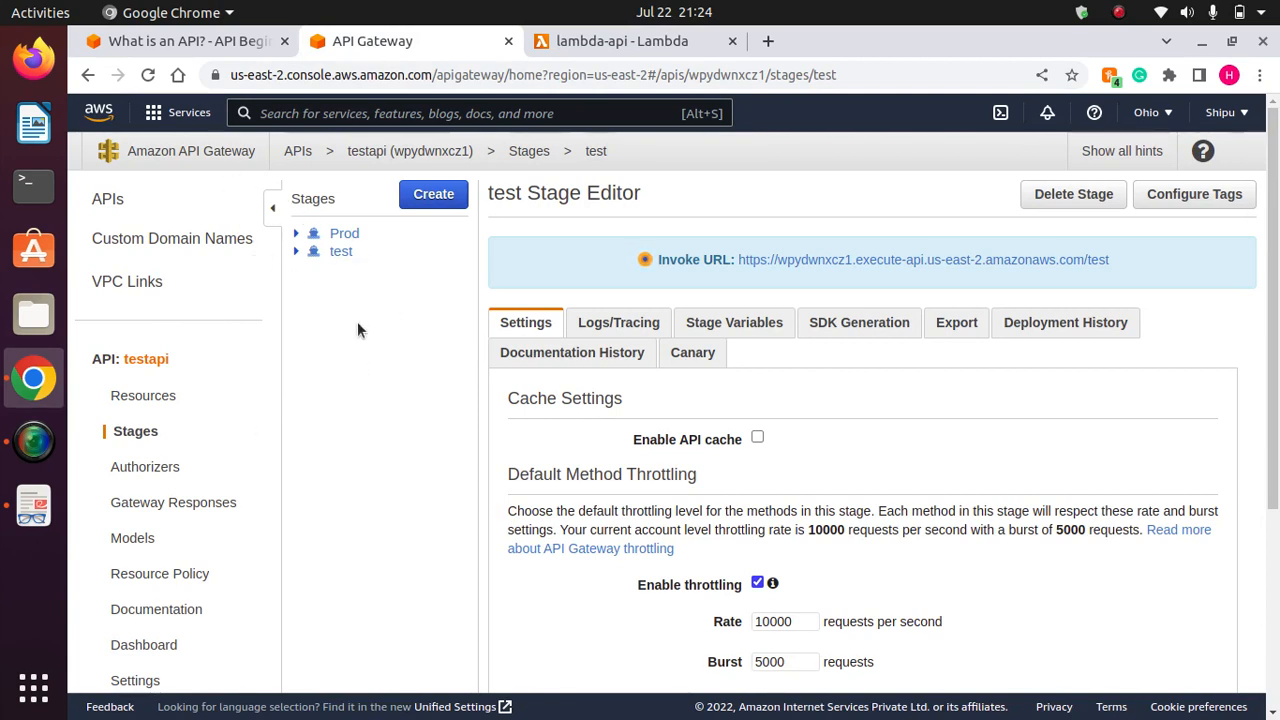
pyautogui.click(341, 254)
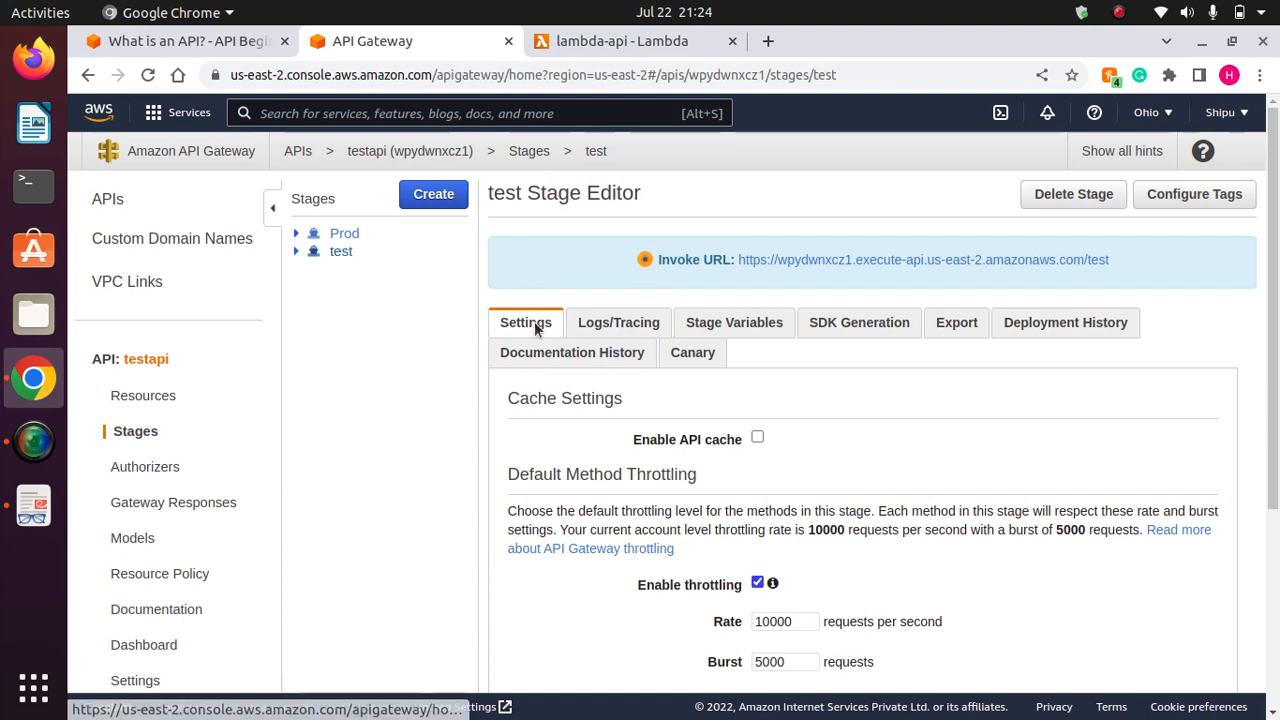
pyautogui.click(140, 395)
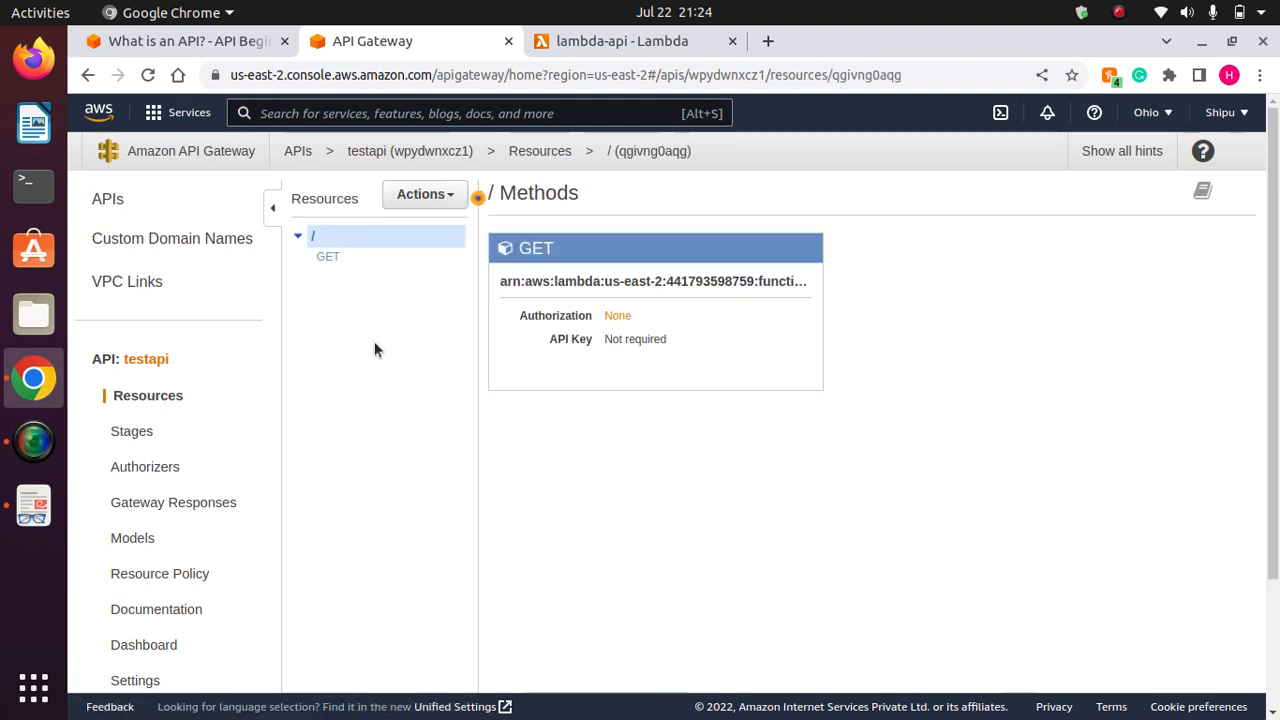
pyautogui.click(328, 257)
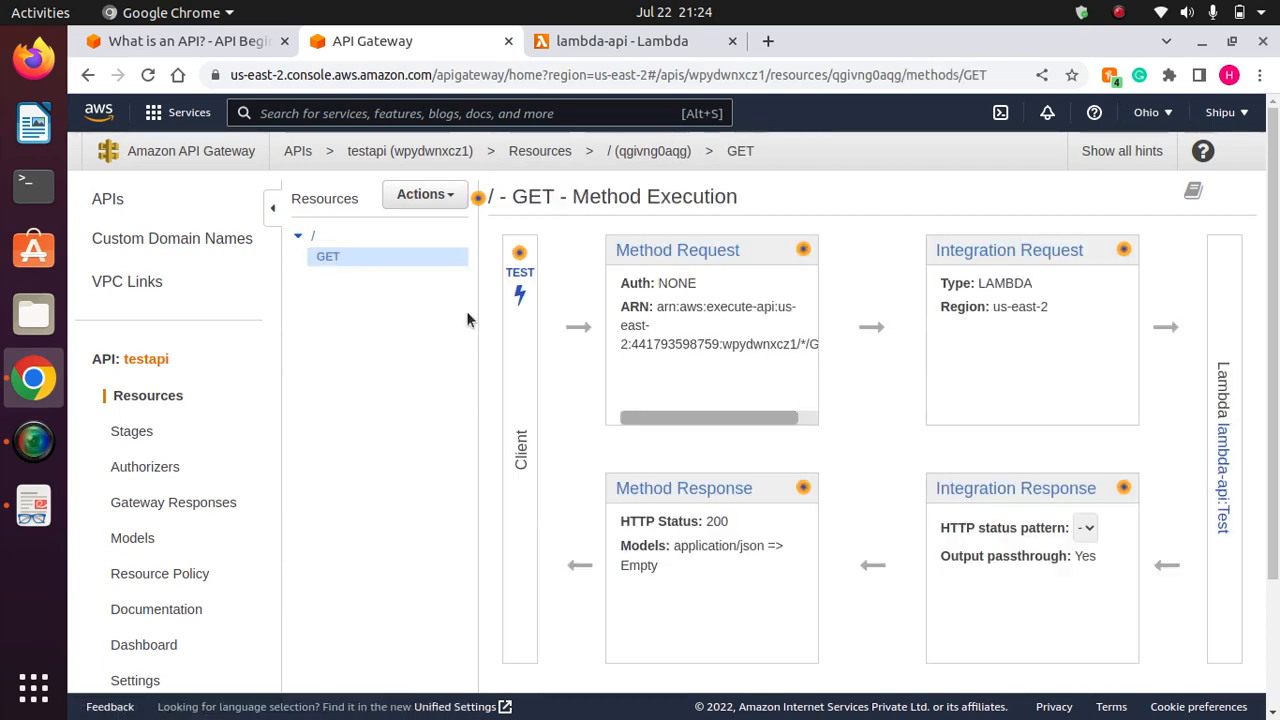
pyautogui.click(1045, 250)
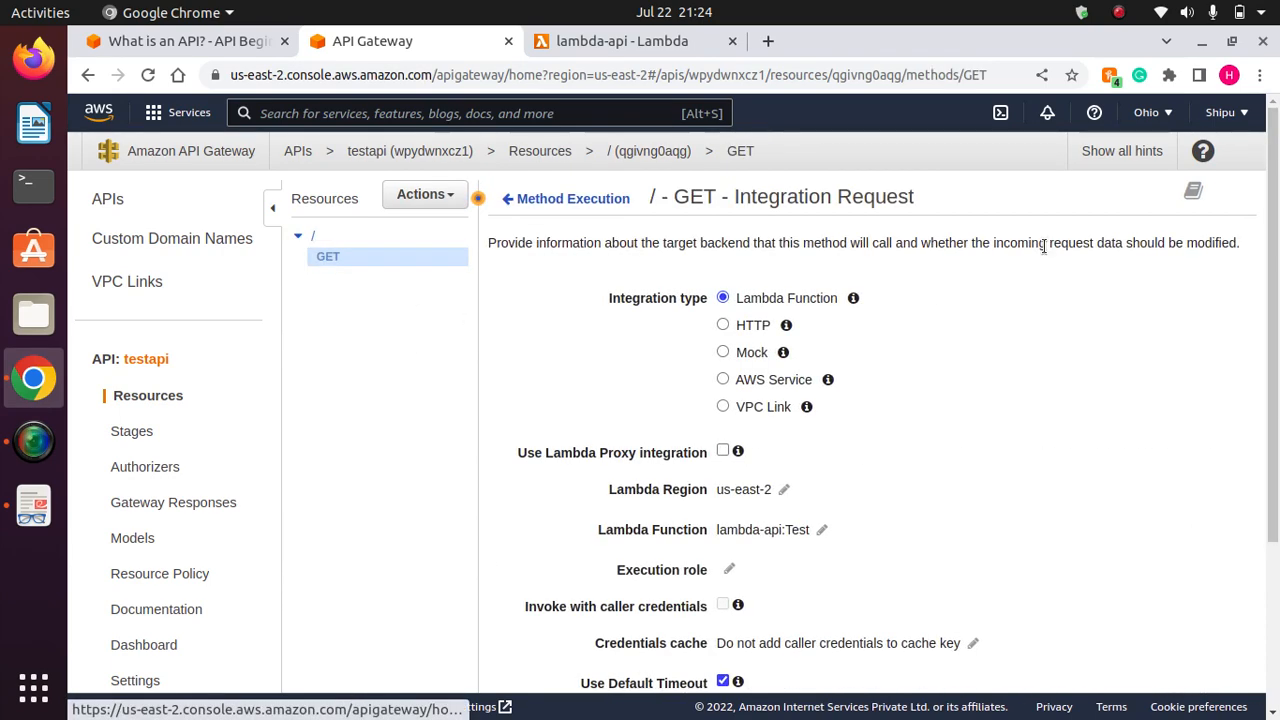
pyautogui.scroll(-2, 808, 333)
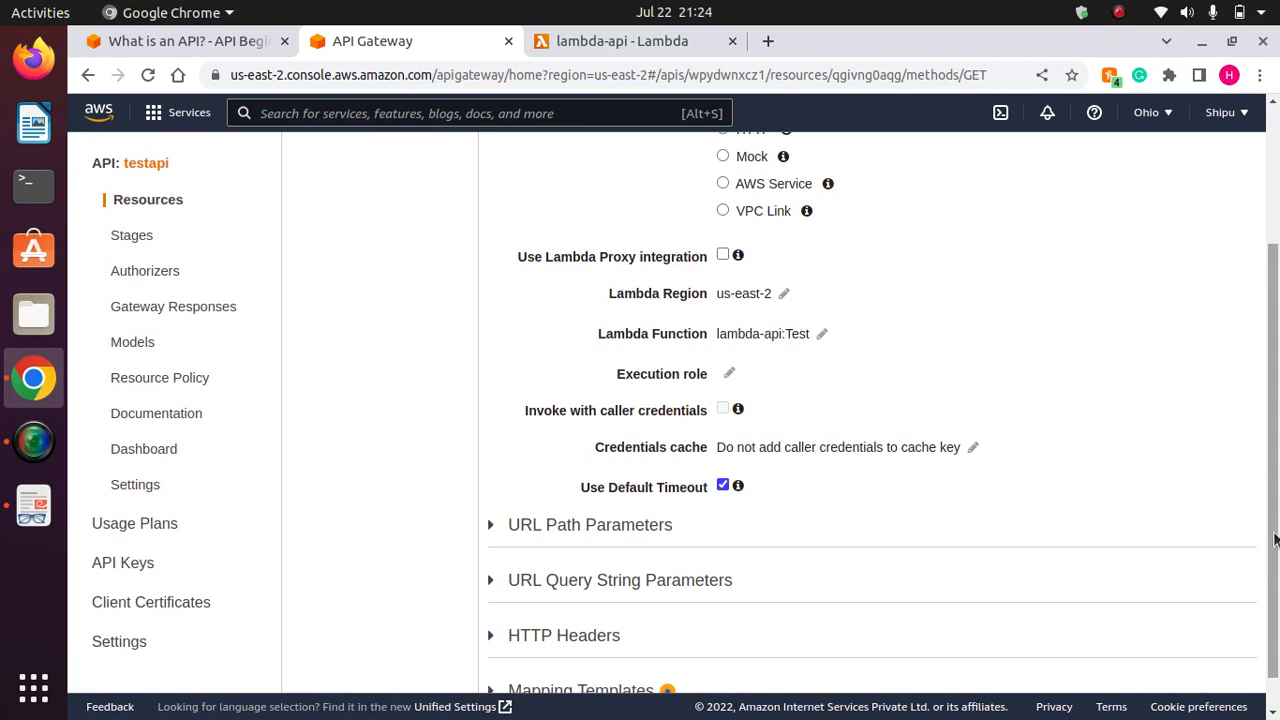
pyautogui.click(820, 336)
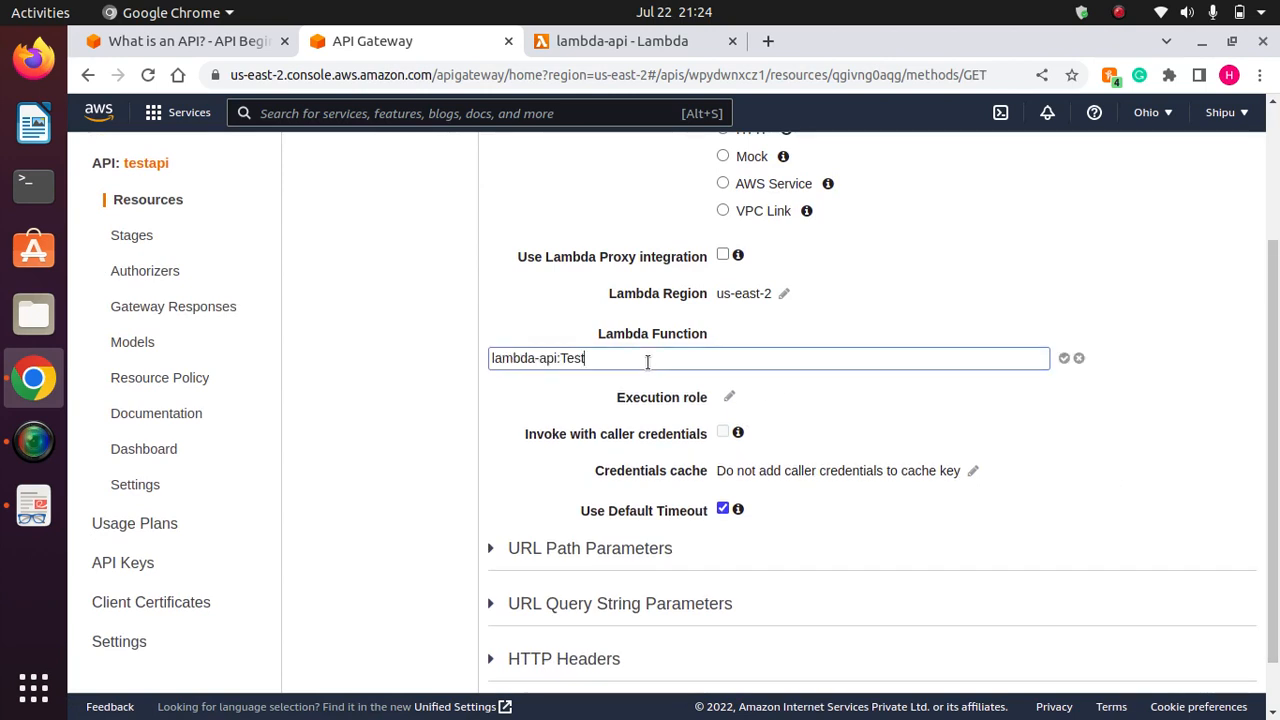
pyautogui.write('1')
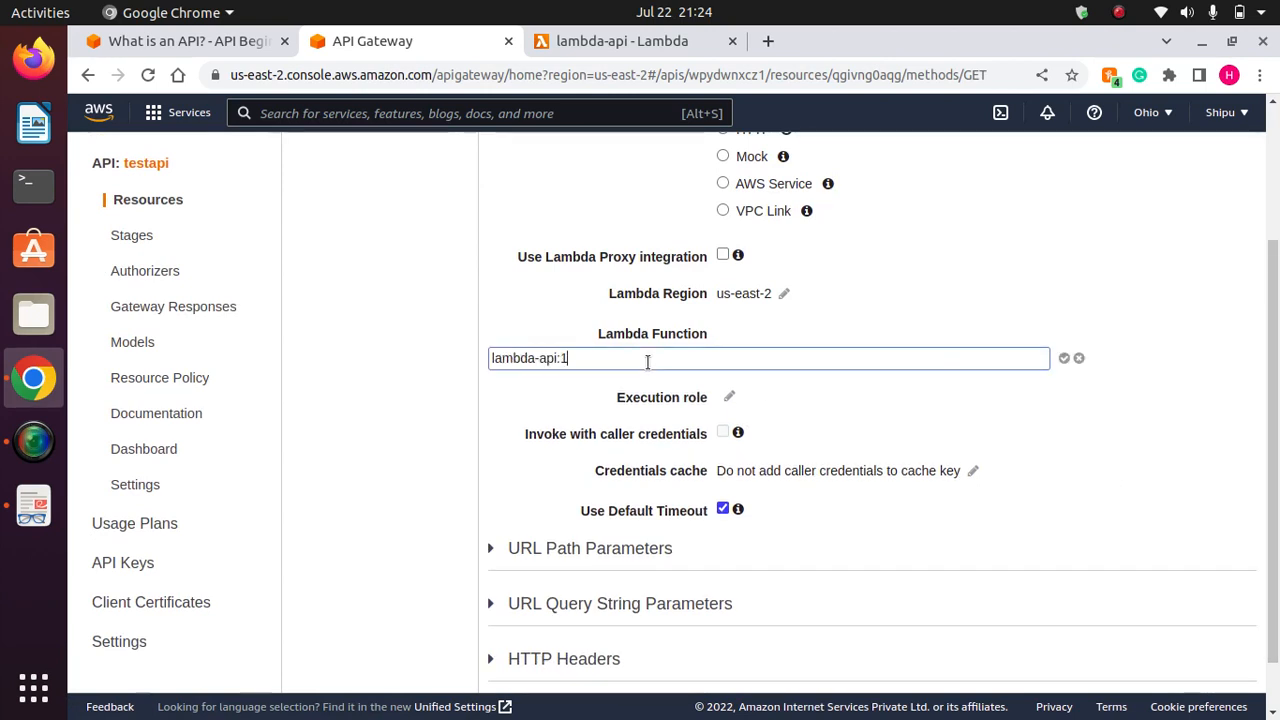
pyautogui.click(1066, 357)
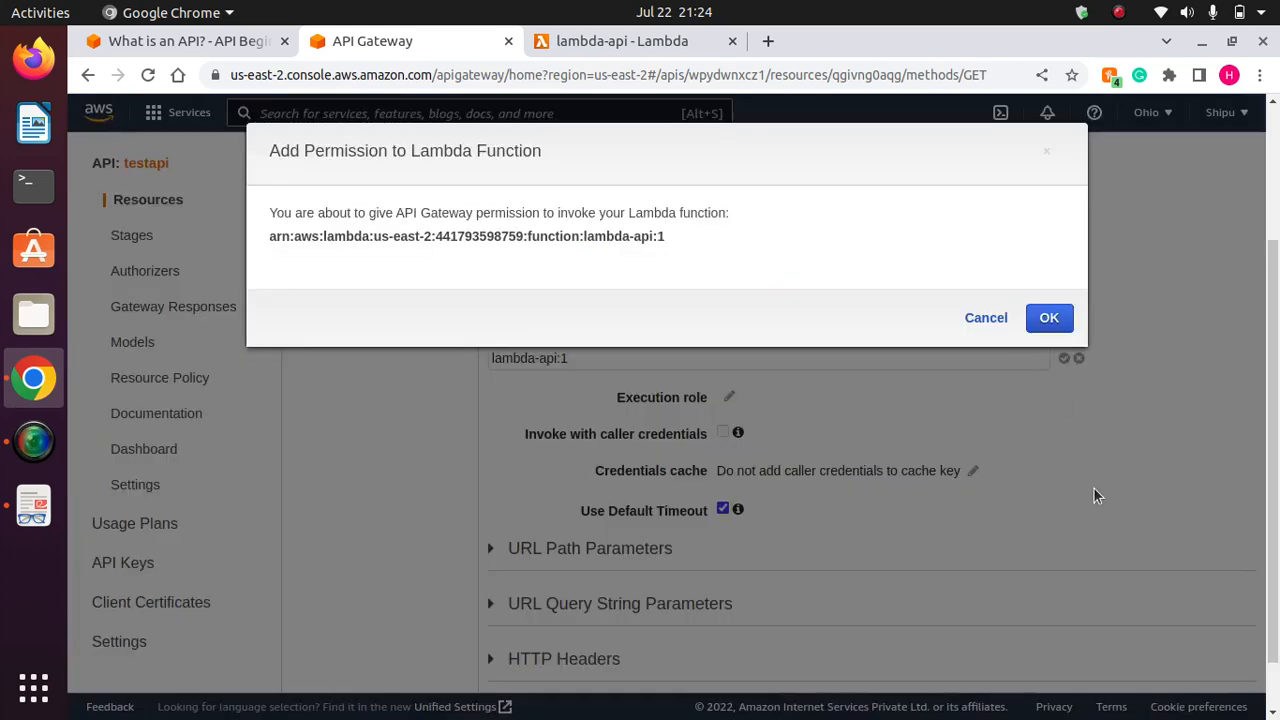
pyautogui.click(1050, 317)
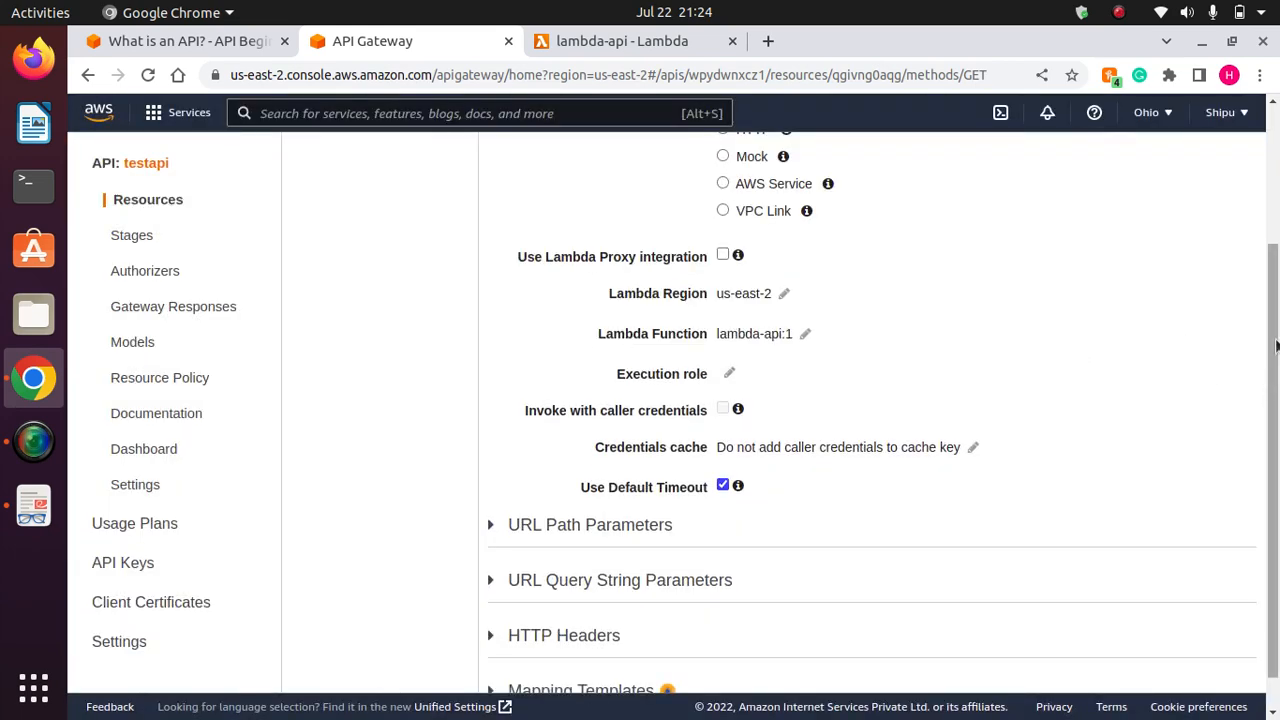
# Deploy the API with the updated GET integration to the existing test stage.
pyautogui.scroll(-1, 1277, 553)
pyautogui.scroll(5, 1277, 553)
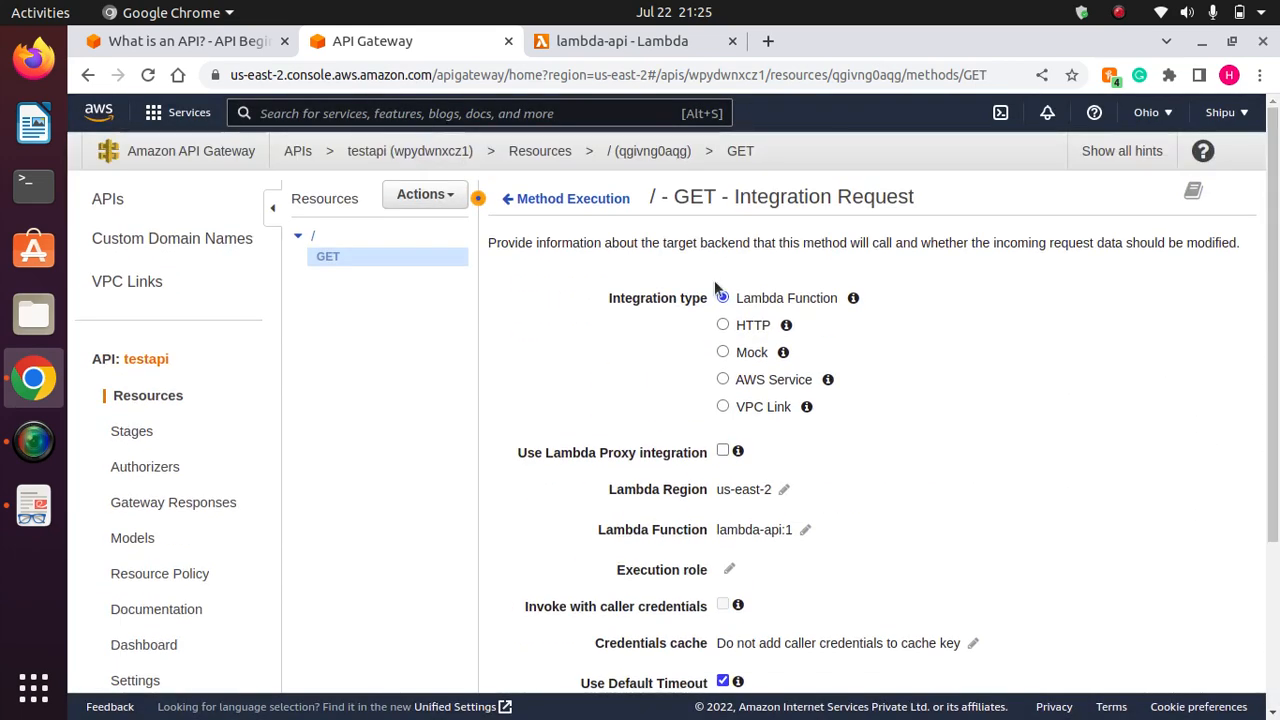
pyautogui.click(449, 198)
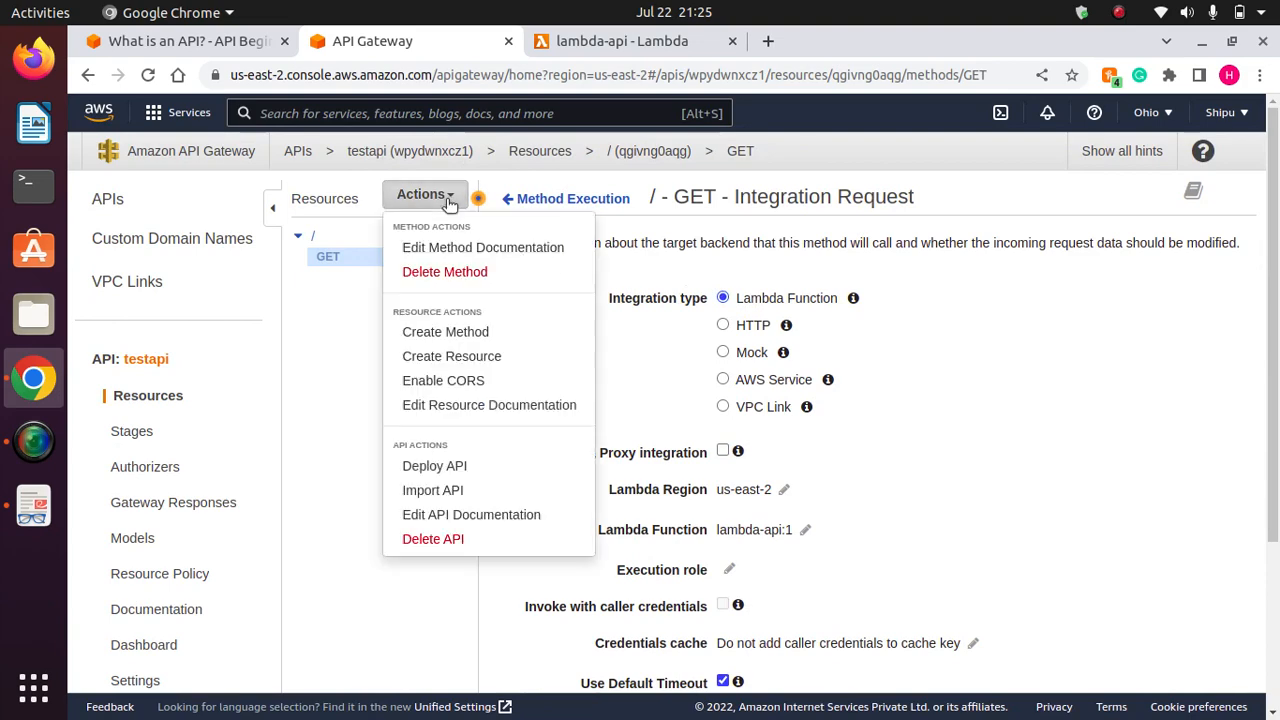
pyautogui.click(436, 466)
pyautogui.click(732, 283)
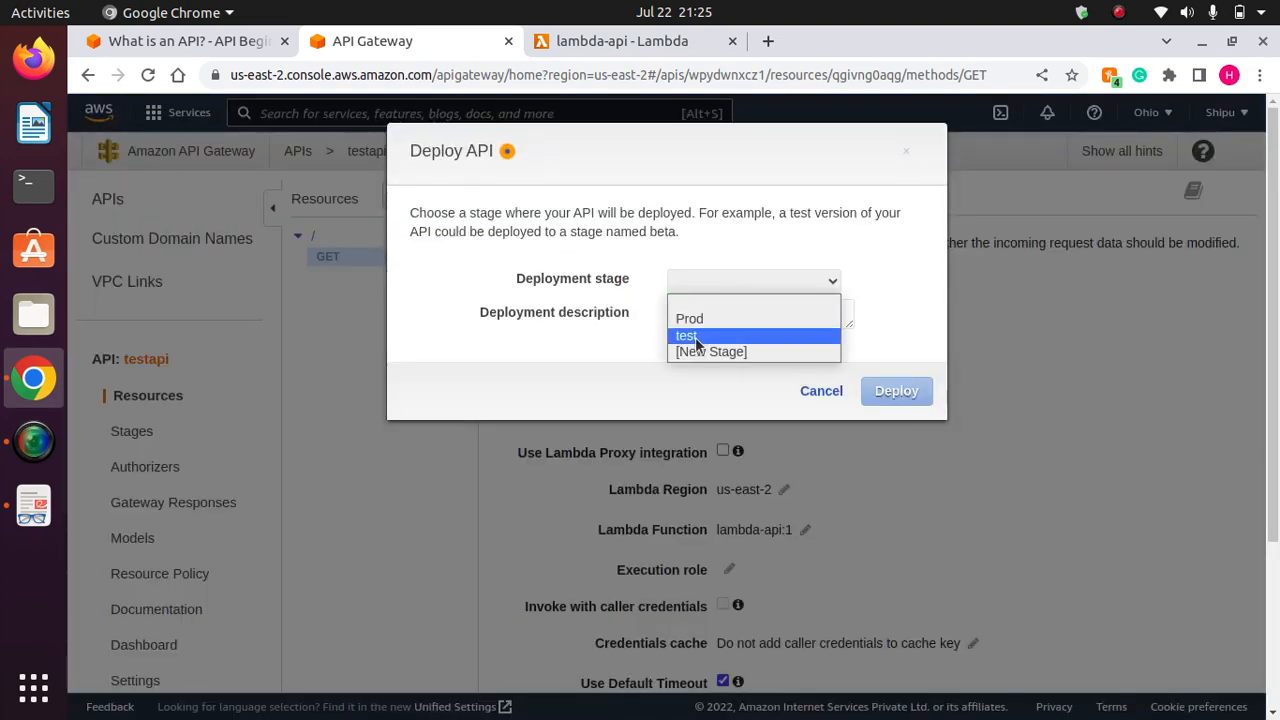
pyautogui.click(695, 337)
pyautogui.click(916, 384)
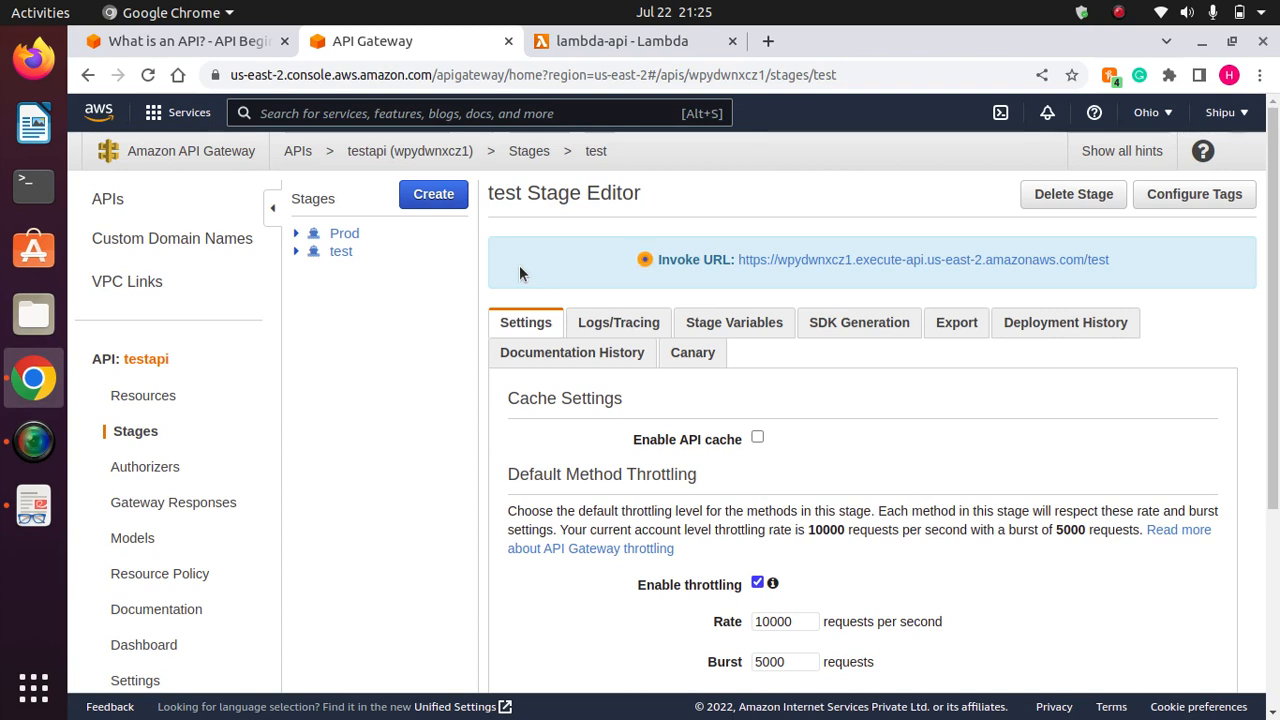
# Create a canary for the Prod stage of testapi.
pyautogui.click(332, 233)
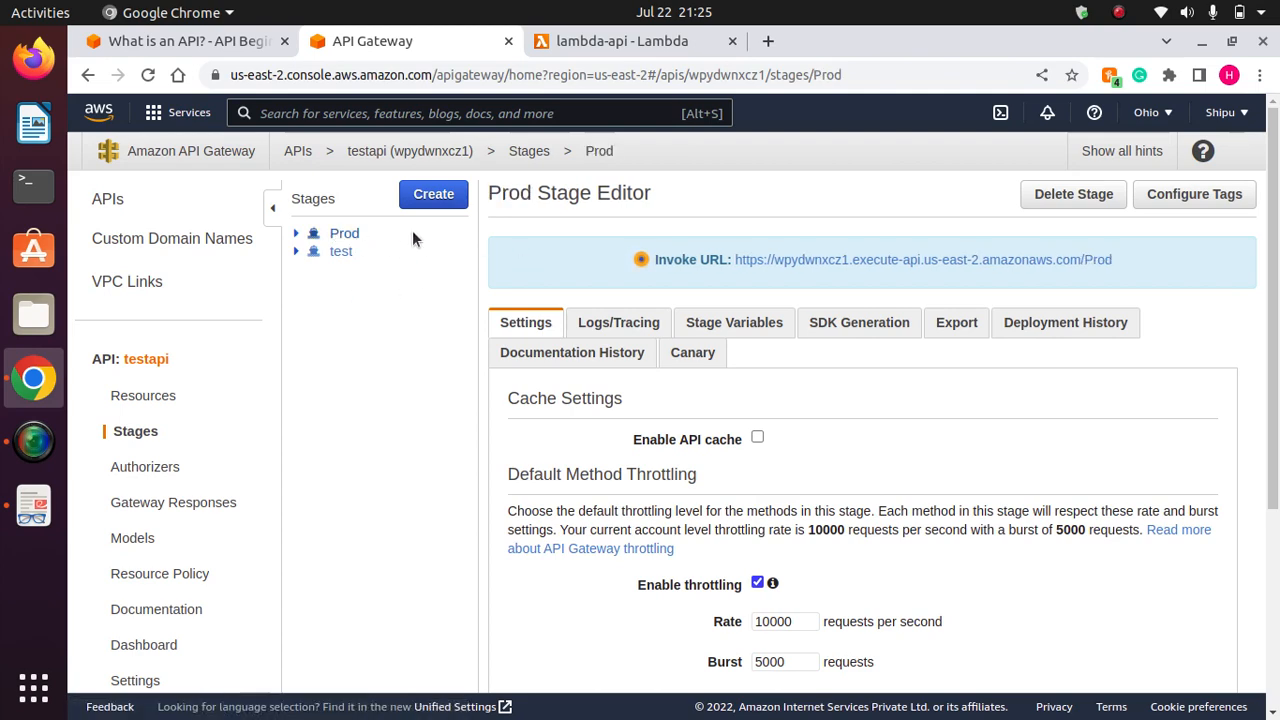
pyautogui.moveTo(1272, 374); pyautogui.dragTo(1272, 418)
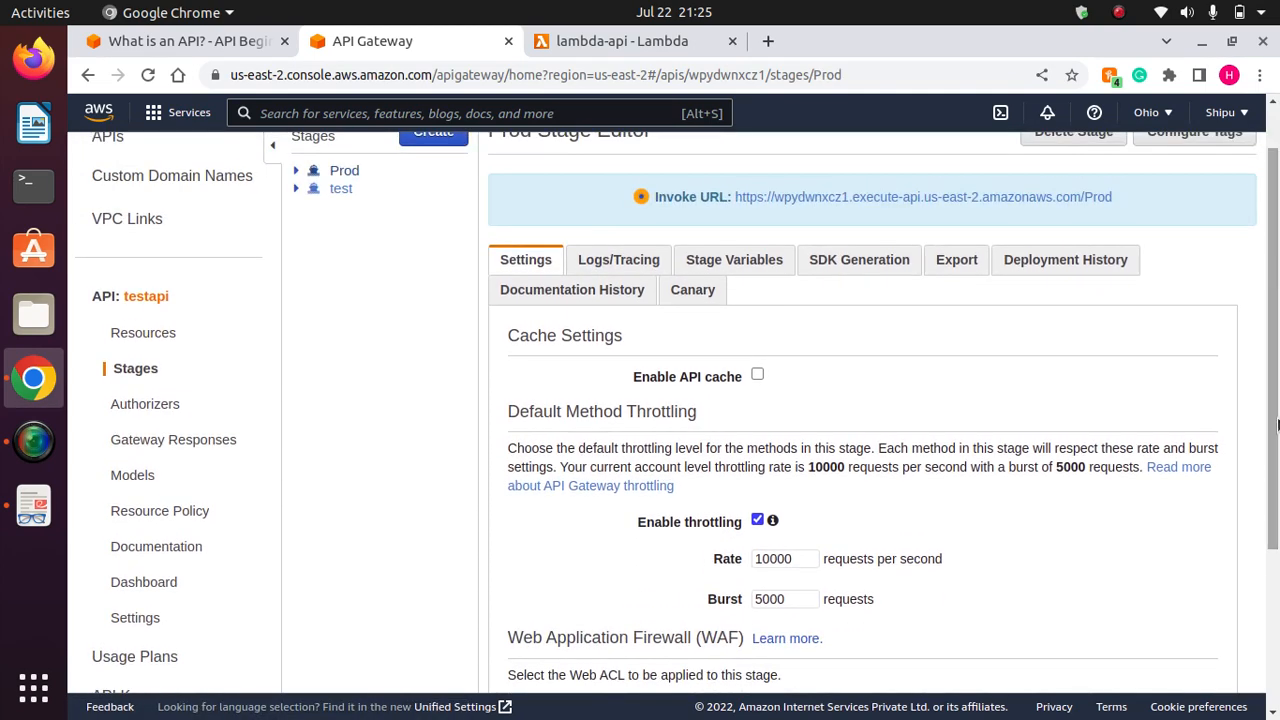
pyautogui.click(697, 293)
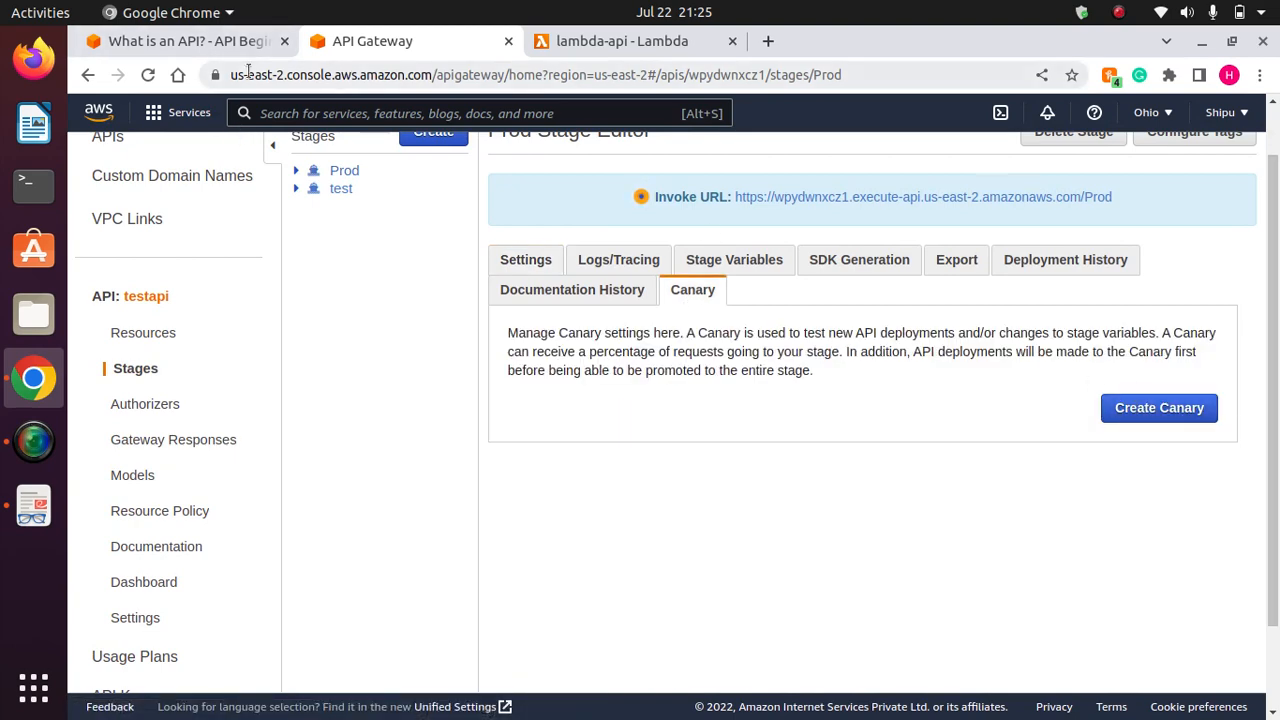
pyautogui.click(618, 40)
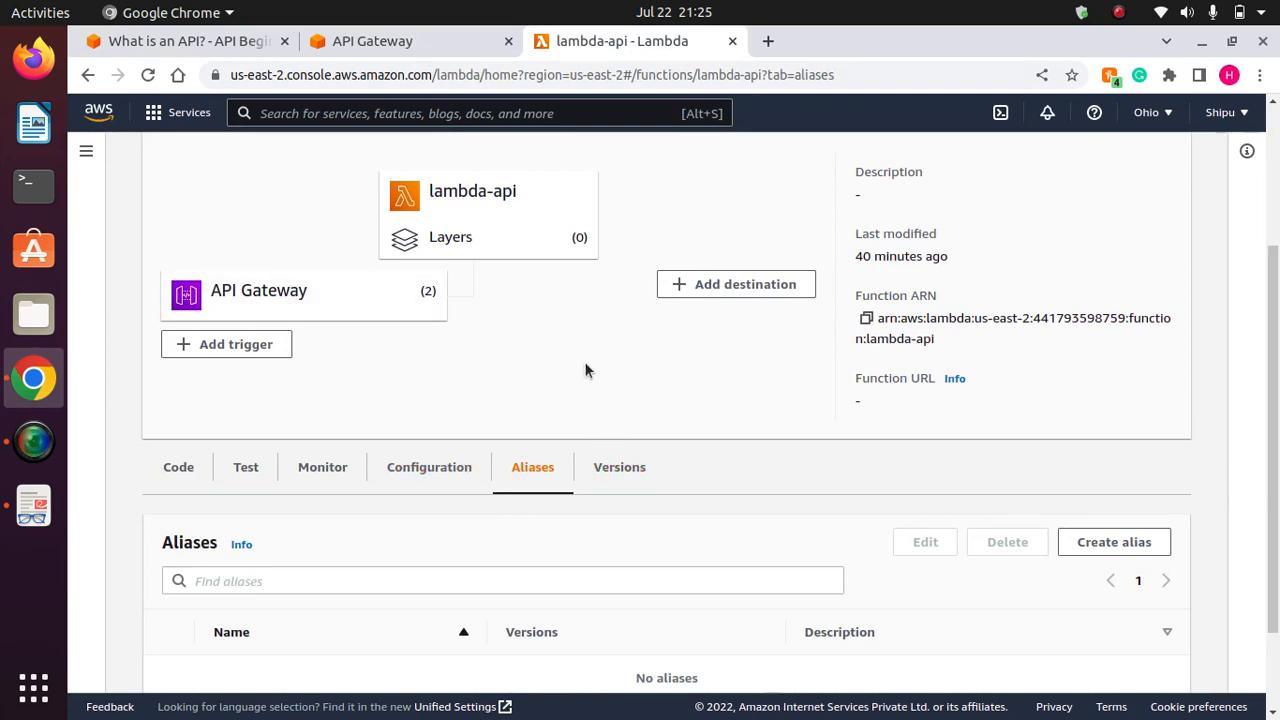
pyautogui.click(394, 40)
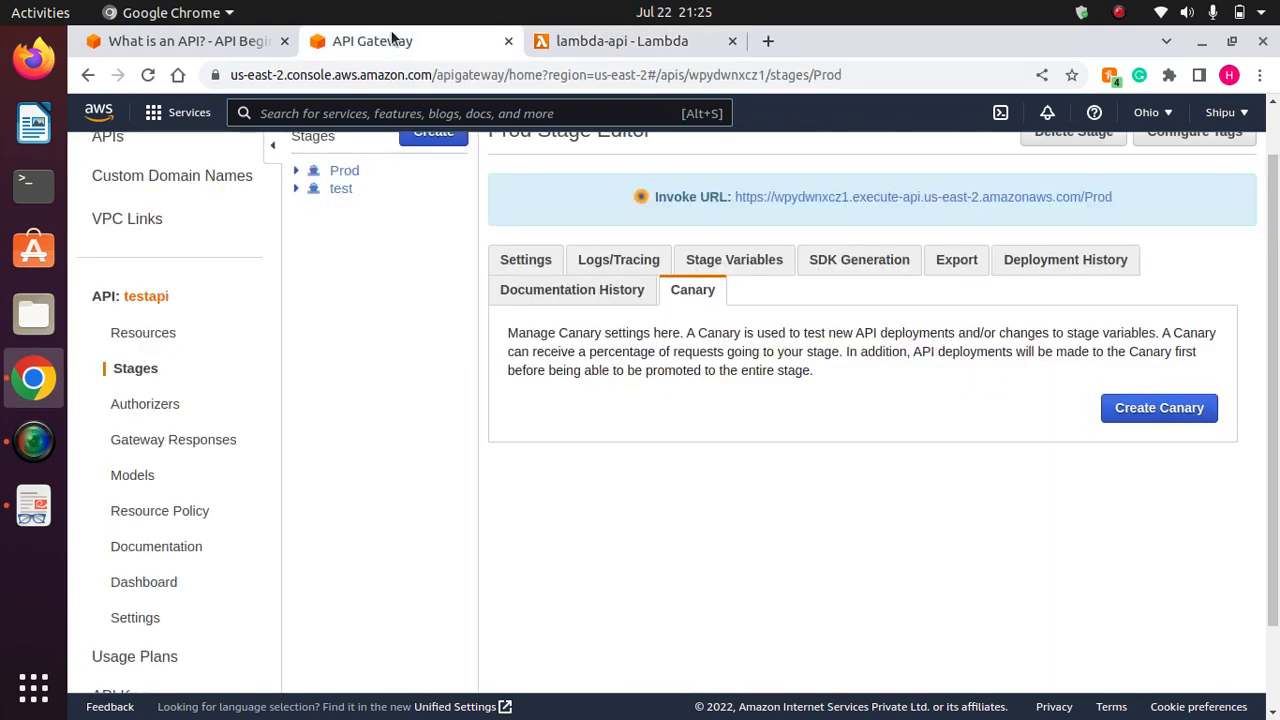
pyautogui.click(1161, 409)
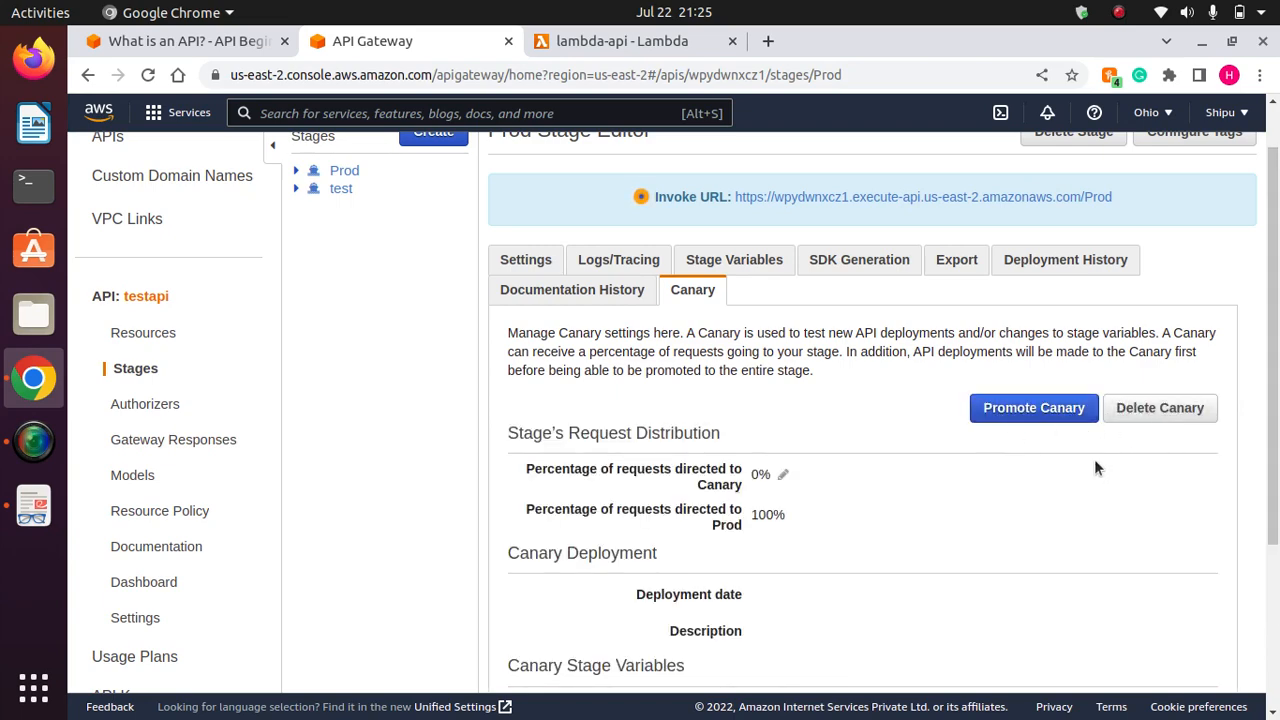
# Set the percentage of requests directed to the Prod stage's canary to 30%.
pyautogui.scroll(-5, 899, 319)
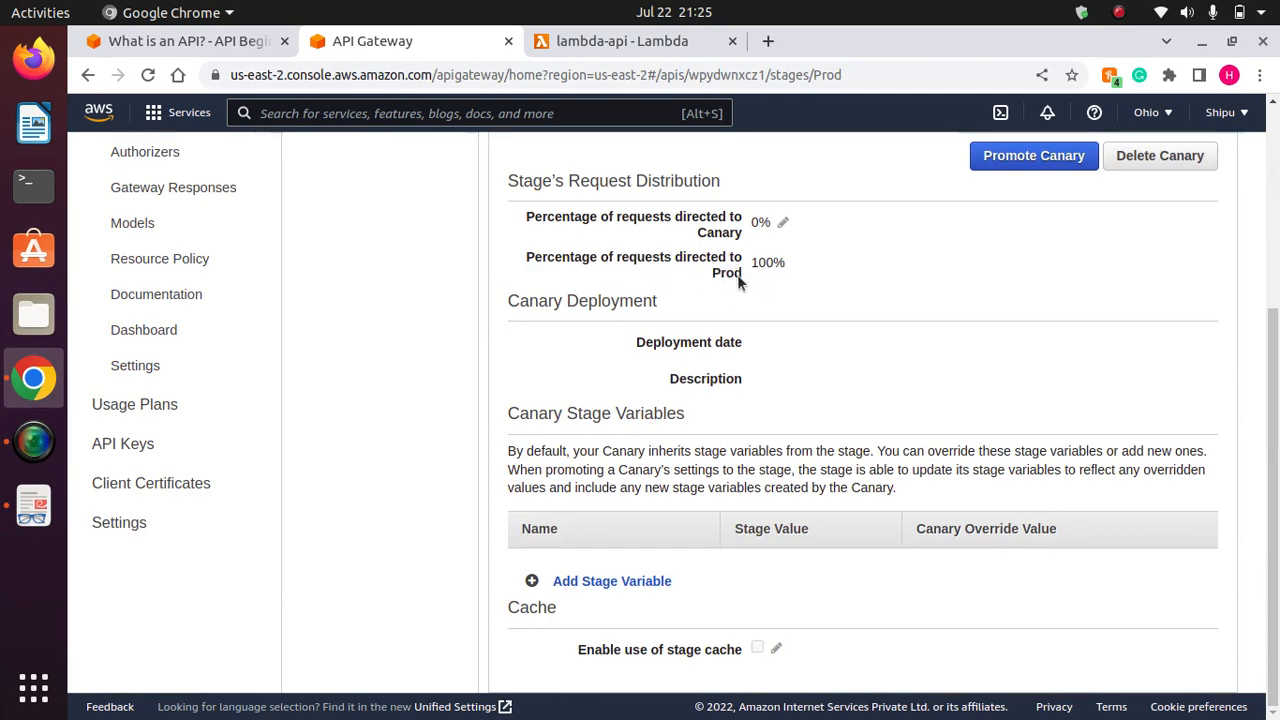
pyautogui.scroll(3, 1274, 405)
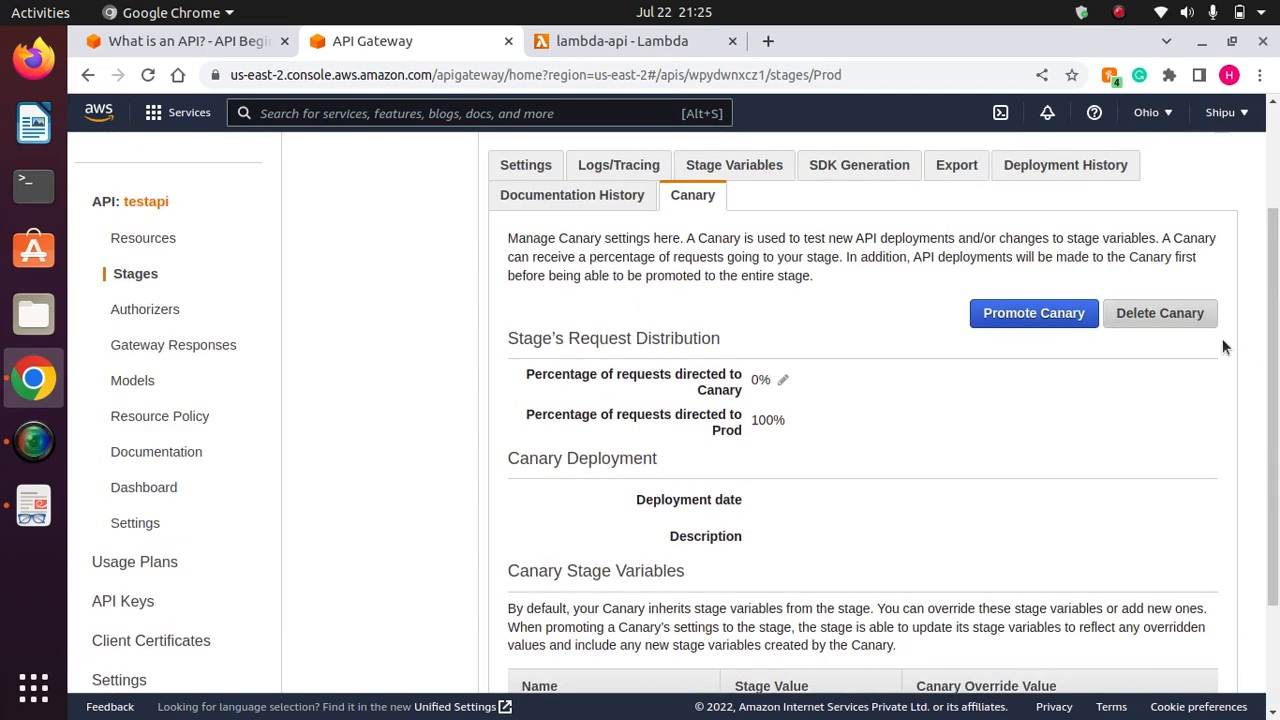
pyautogui.scroll(3, 1274, 405)
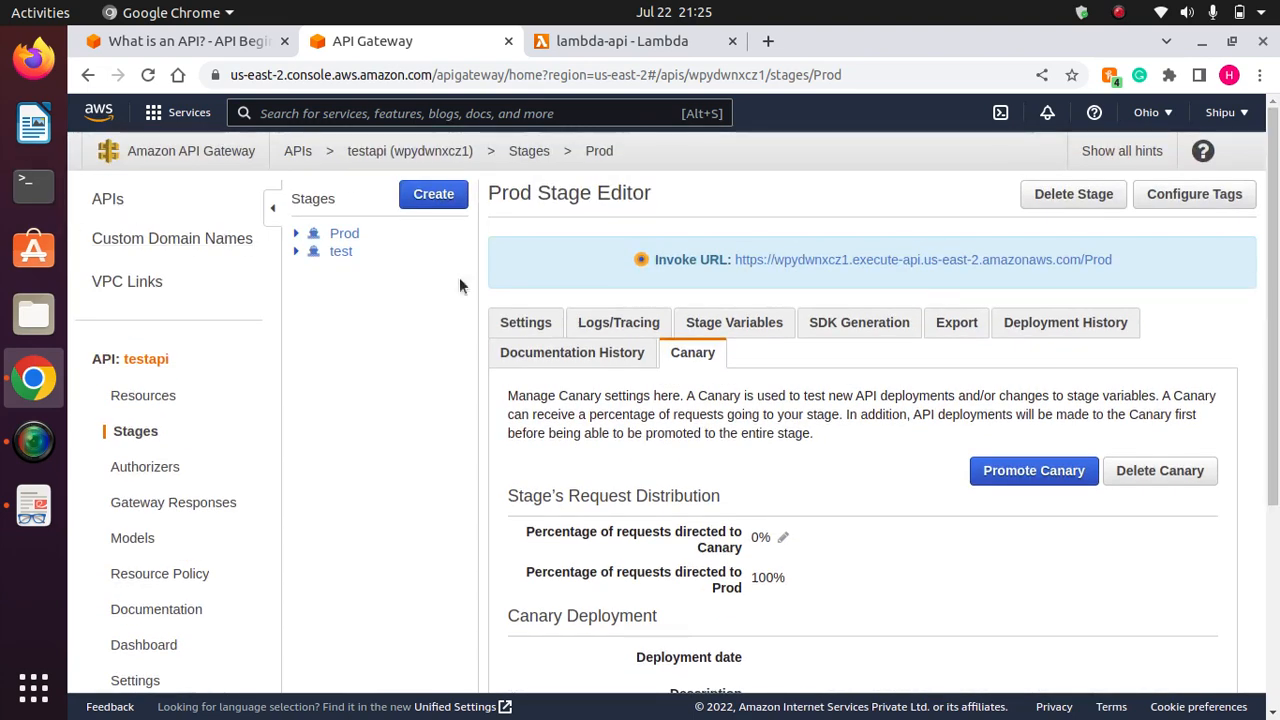
pyautogui.scroll(-3, 1276, 387)
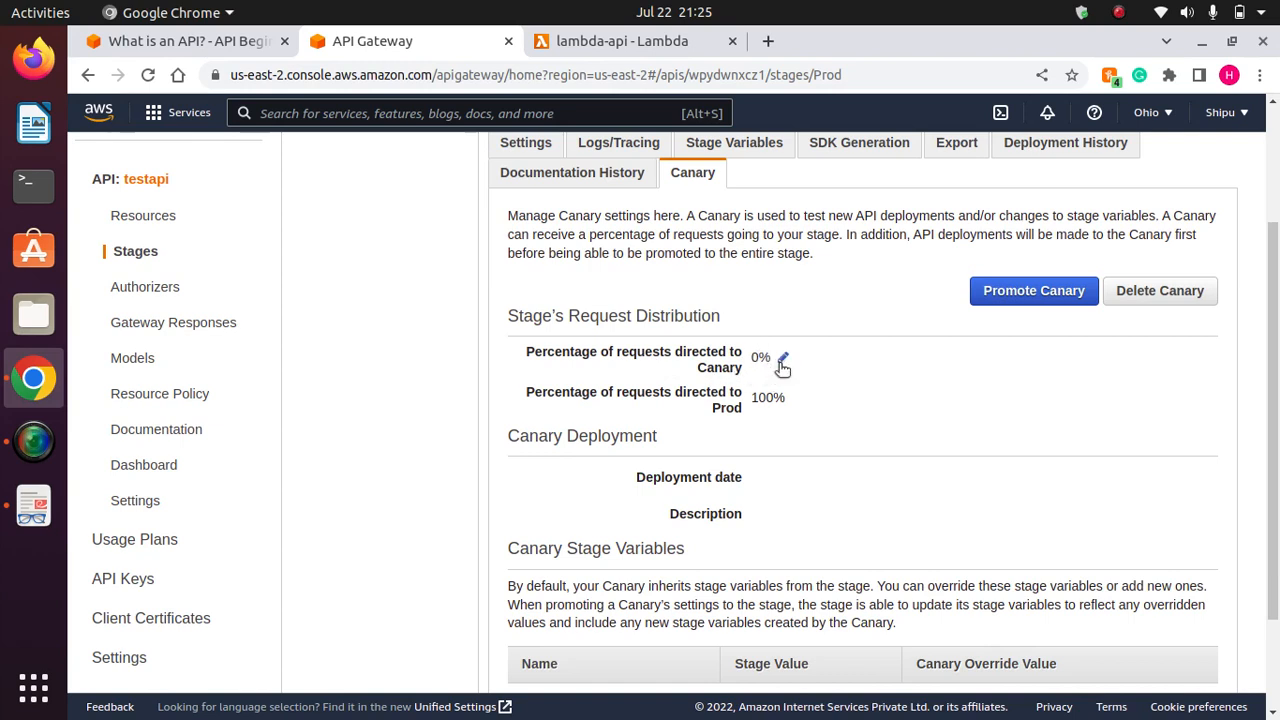
pyautogui.click(782, 358)
pyautogui.click(768, 358)
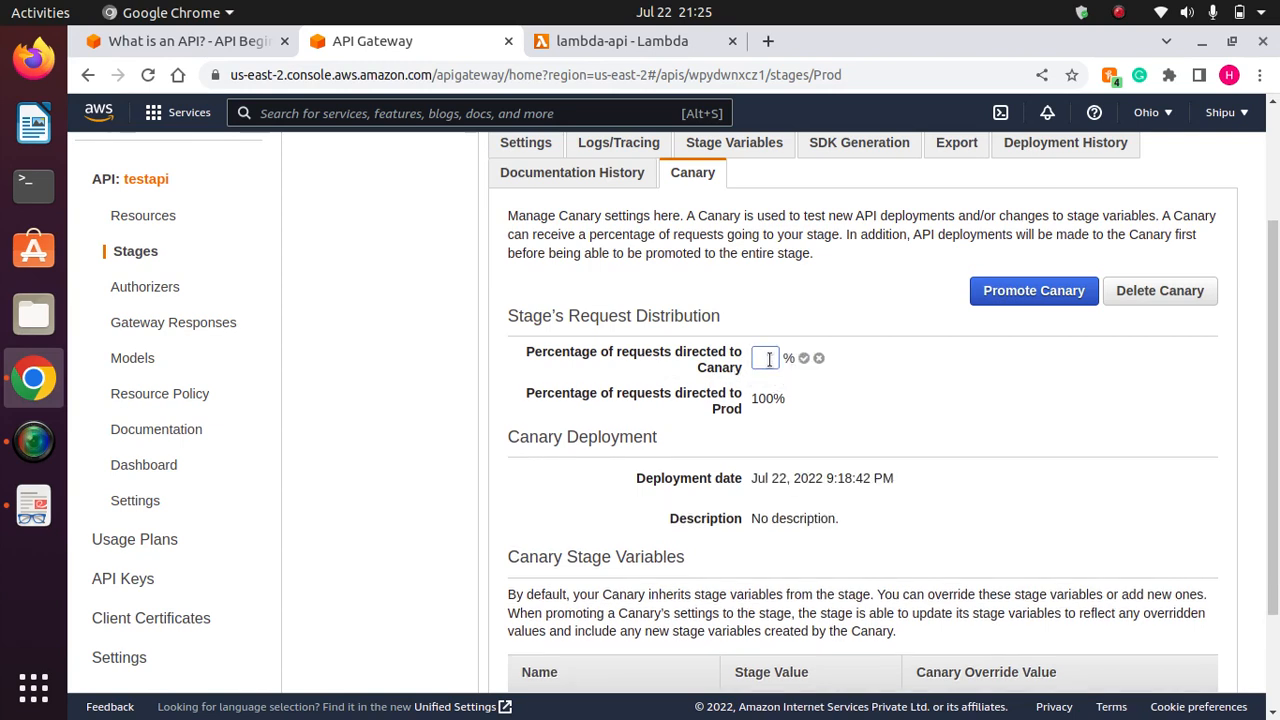
pyautogui.write('30')
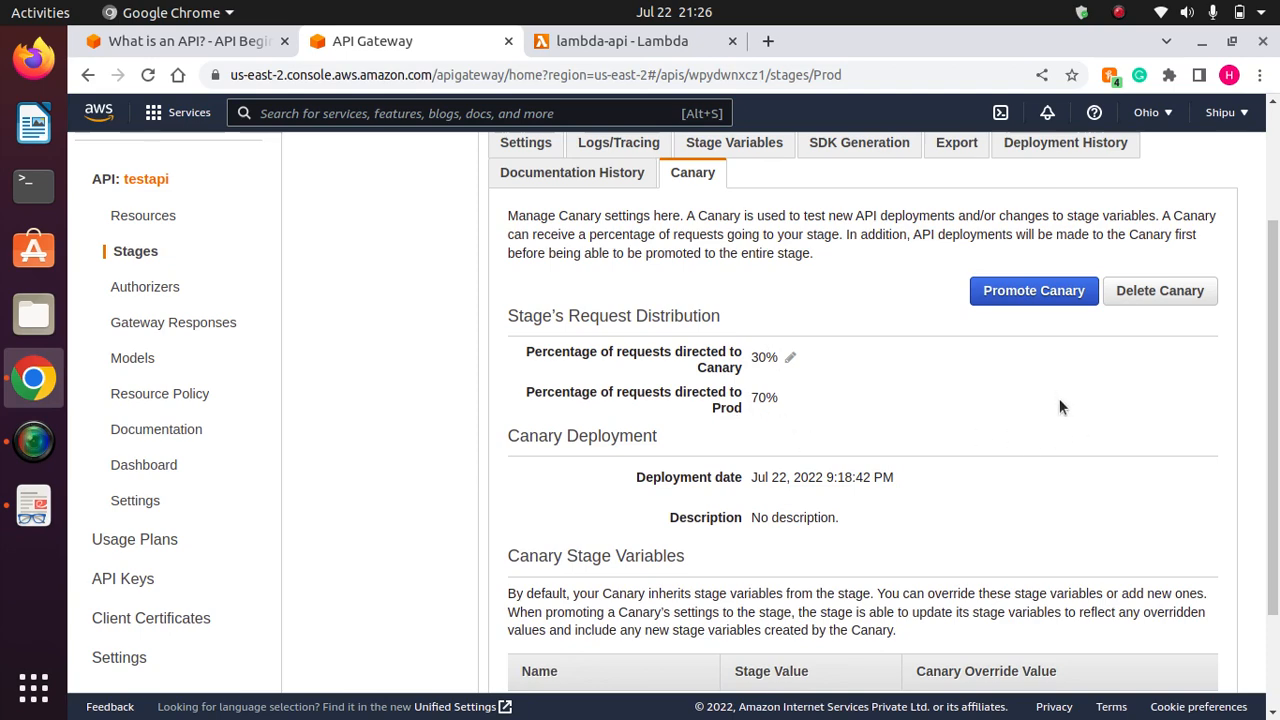
# Switch the GET method's integration type to Mock, save it and accept replacing the Lambda configuration.
pyautogui.scroll(-3, 1273, 520)
pyautogui.moveTo(1273, 548); pyautogui.dragTo(1273, 300)
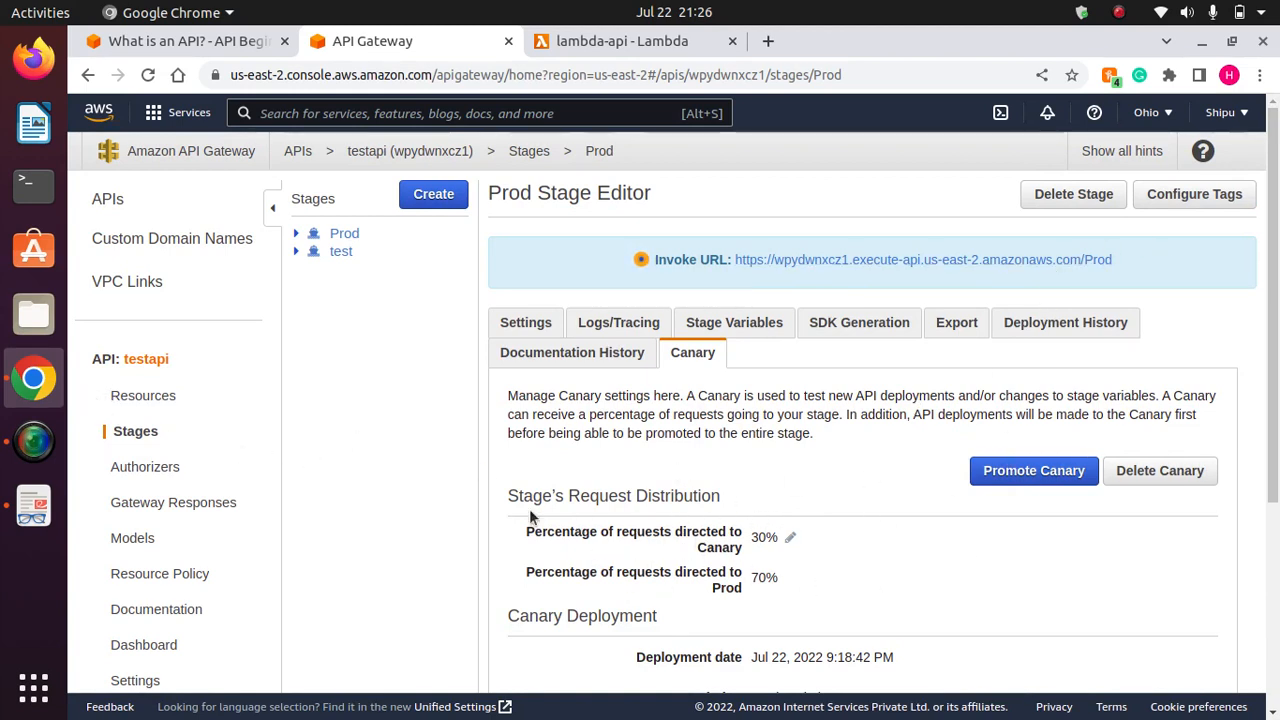
pyautogui.click(143, 397)
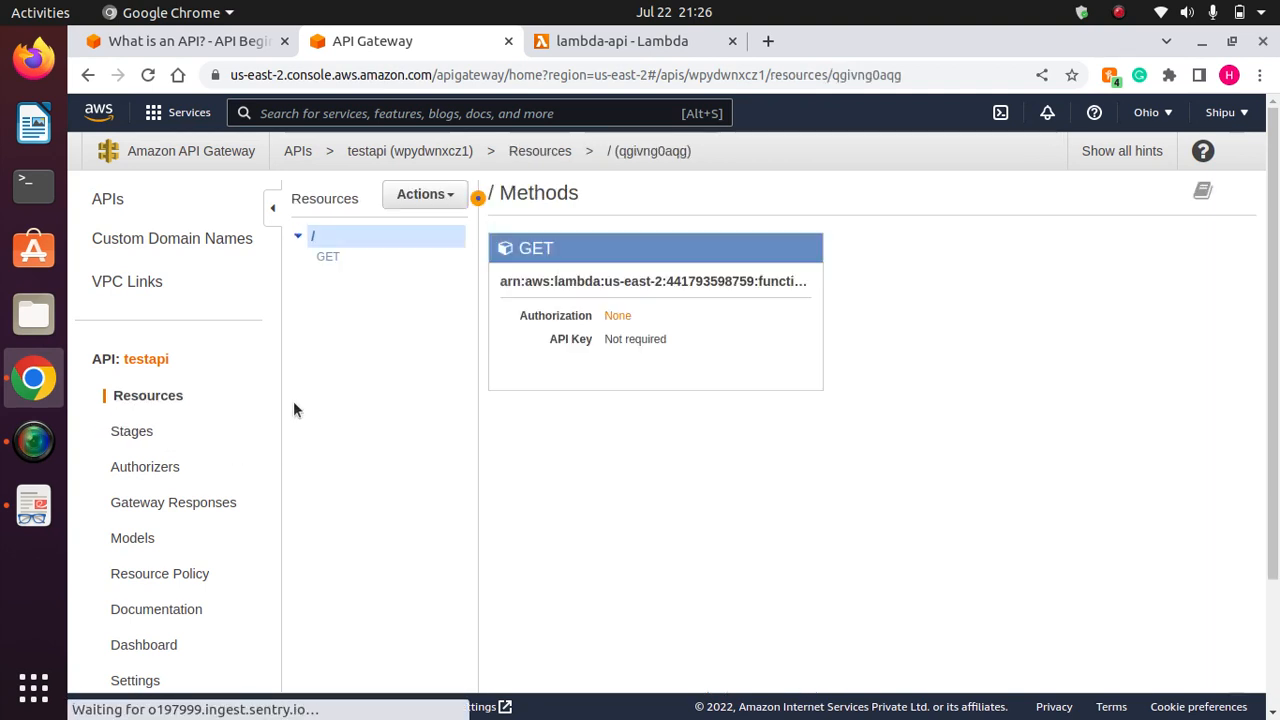
pyautogui.click(328, 258)
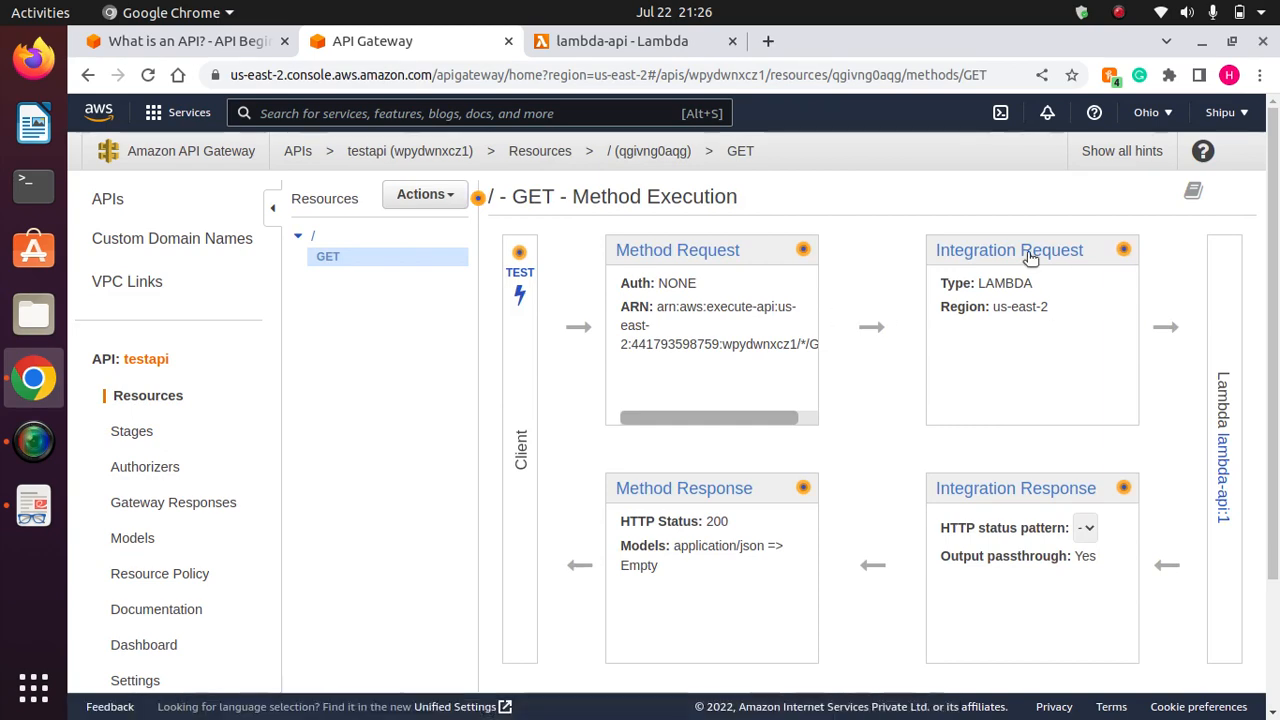
pyautogui.click(1018, 252)
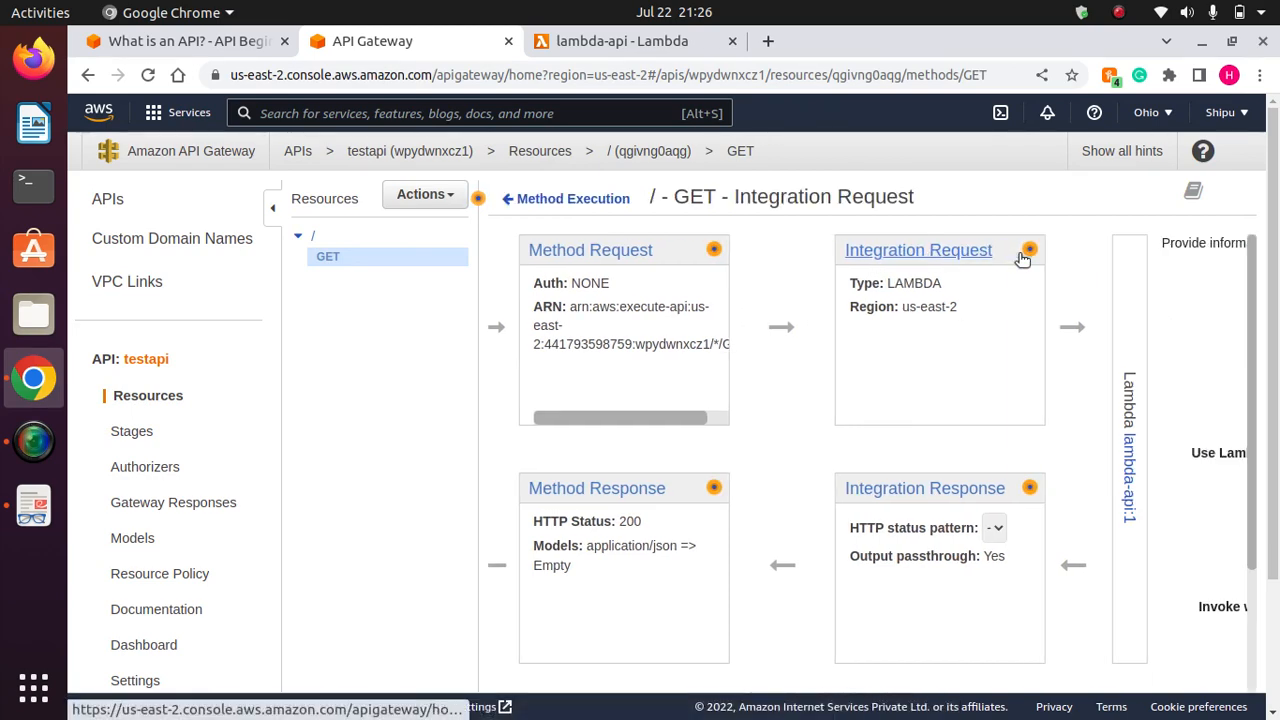
pyautogui.moveTo(1276, 345); pyautogui.dragTo(1278, 432)
pyautogui.click(726, 233)
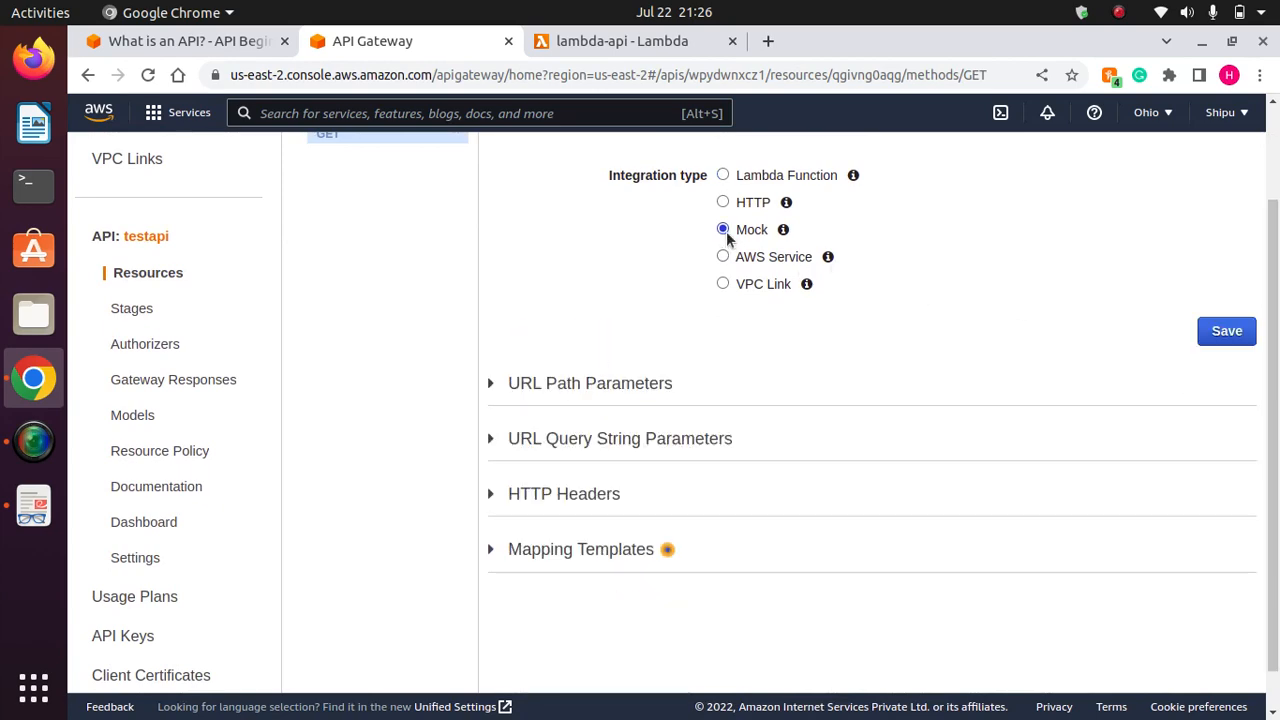
pyautogui.click(1226, 333)
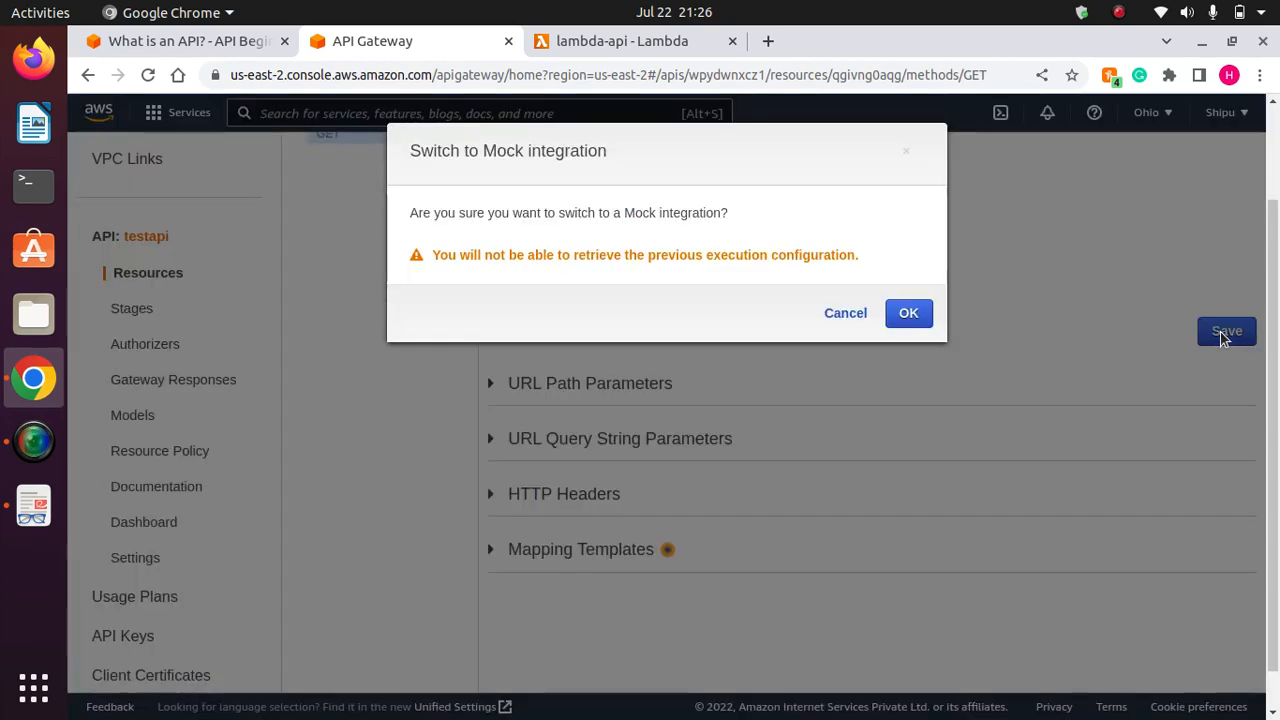
pyautogui.click(895, 316)
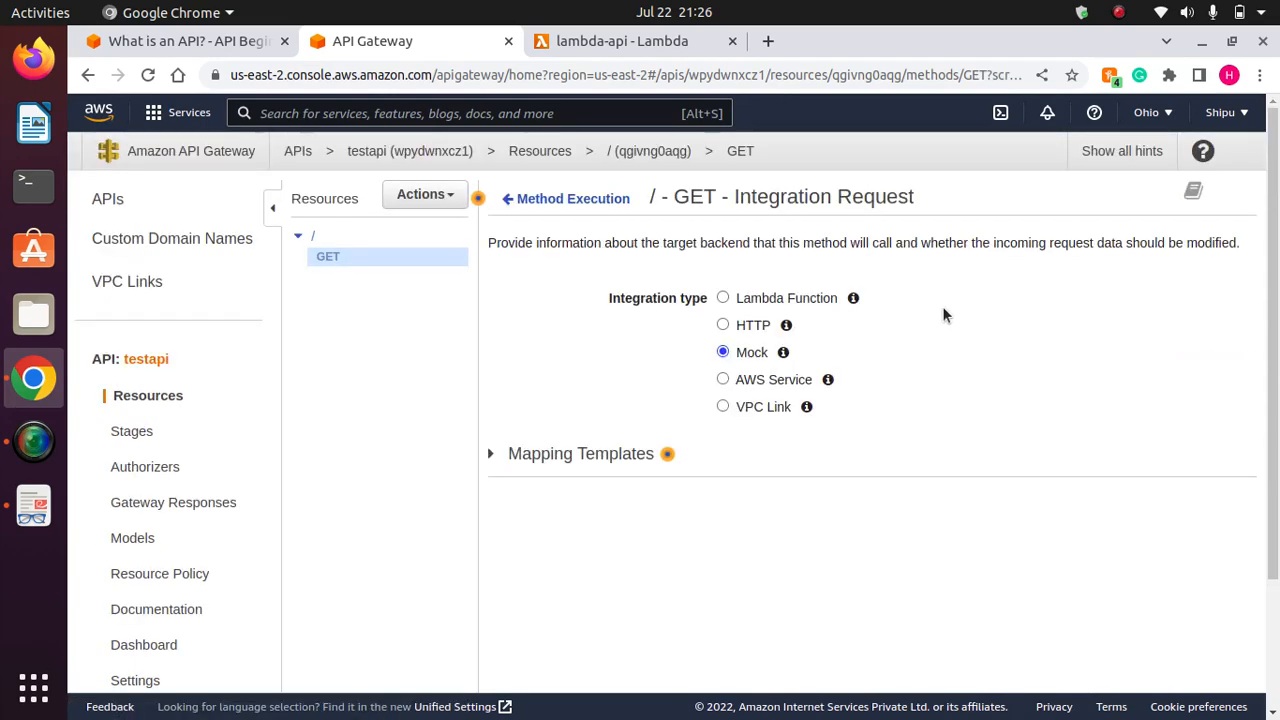
# Deploy the API with the Mock GET integration to the canary-enabled Prod stage.
pyautogui.moveTo(1274, 347)
pyautogui.mouseDown()
pyautogui.moveTo(1275, 577)
pyautogui.moveTo(1273, 322)
pyautogui.mouseUp()
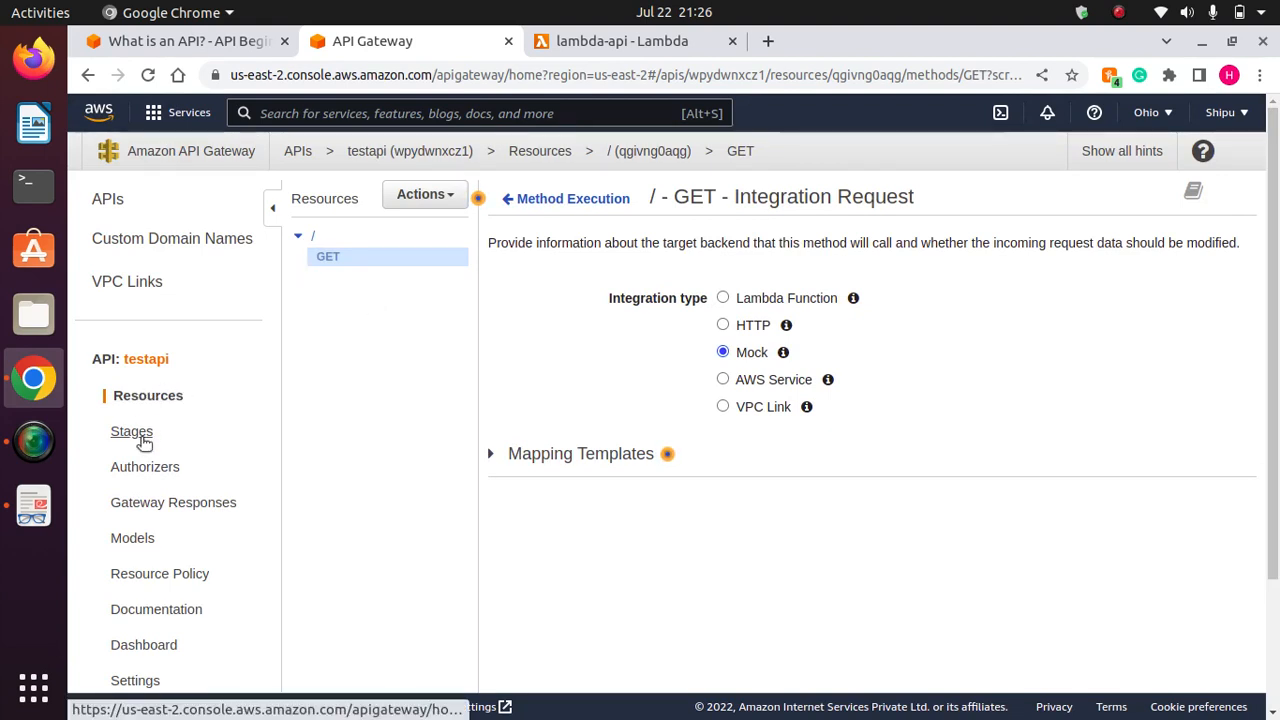
pyautogui.click(448, 195)
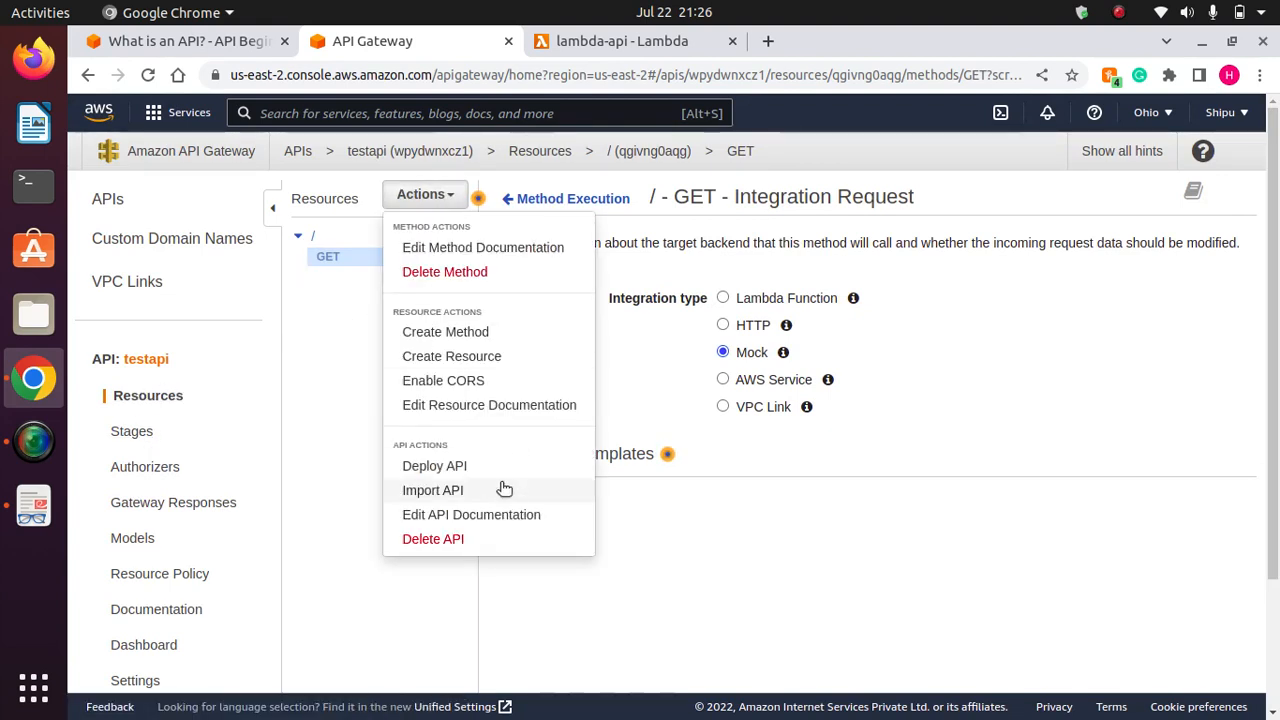
pyautogui.click(424, 466)
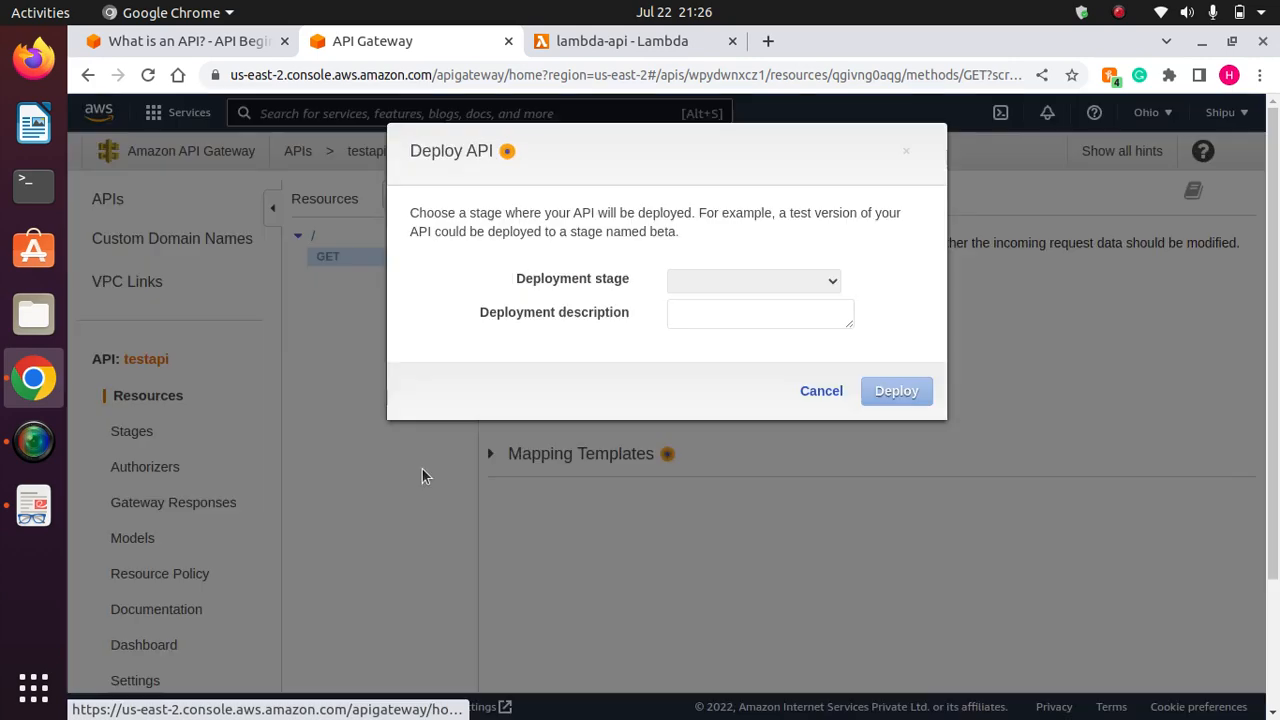
pyautogui.click(750, 286)
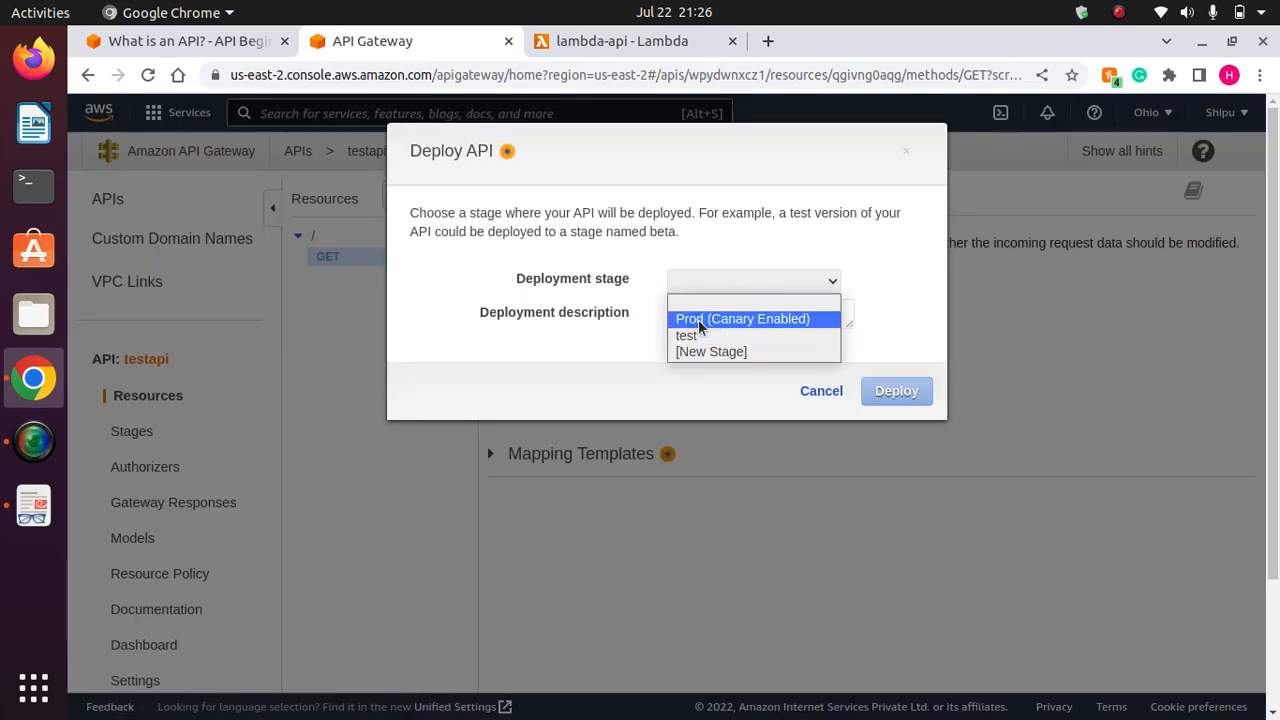
pyautogui.click(777, 318)
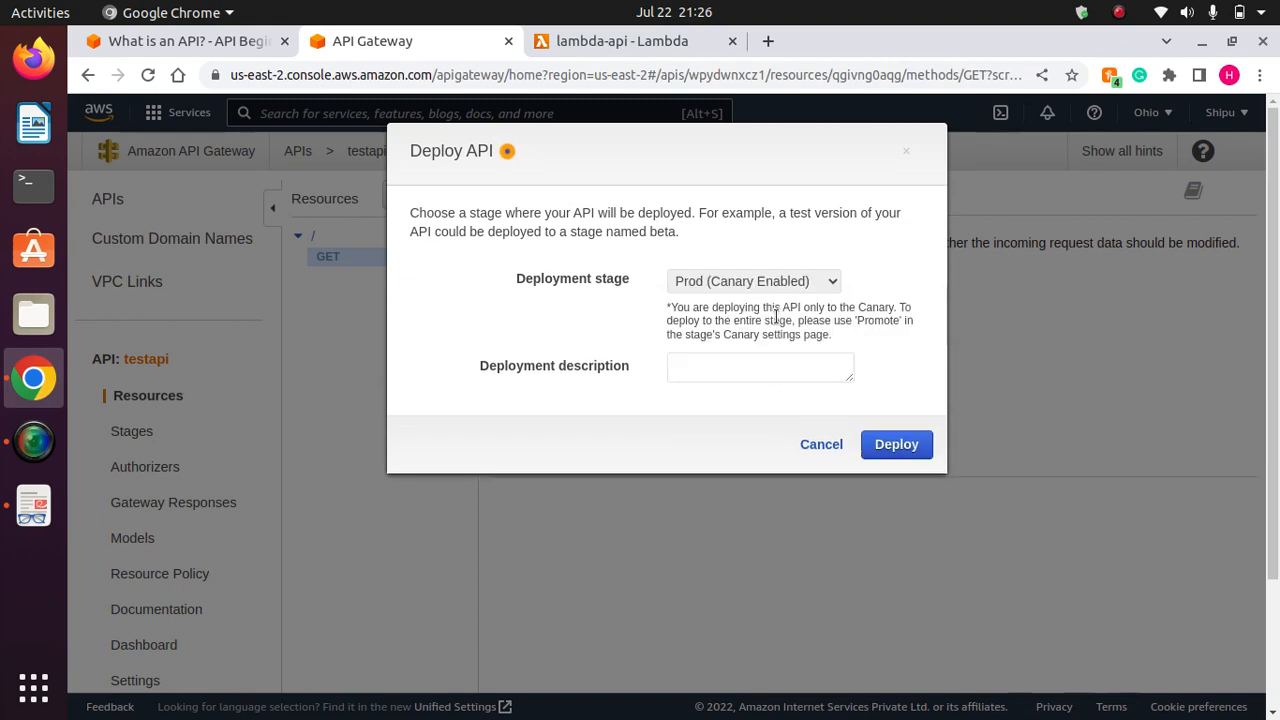
pyautogui.click(897, 446)
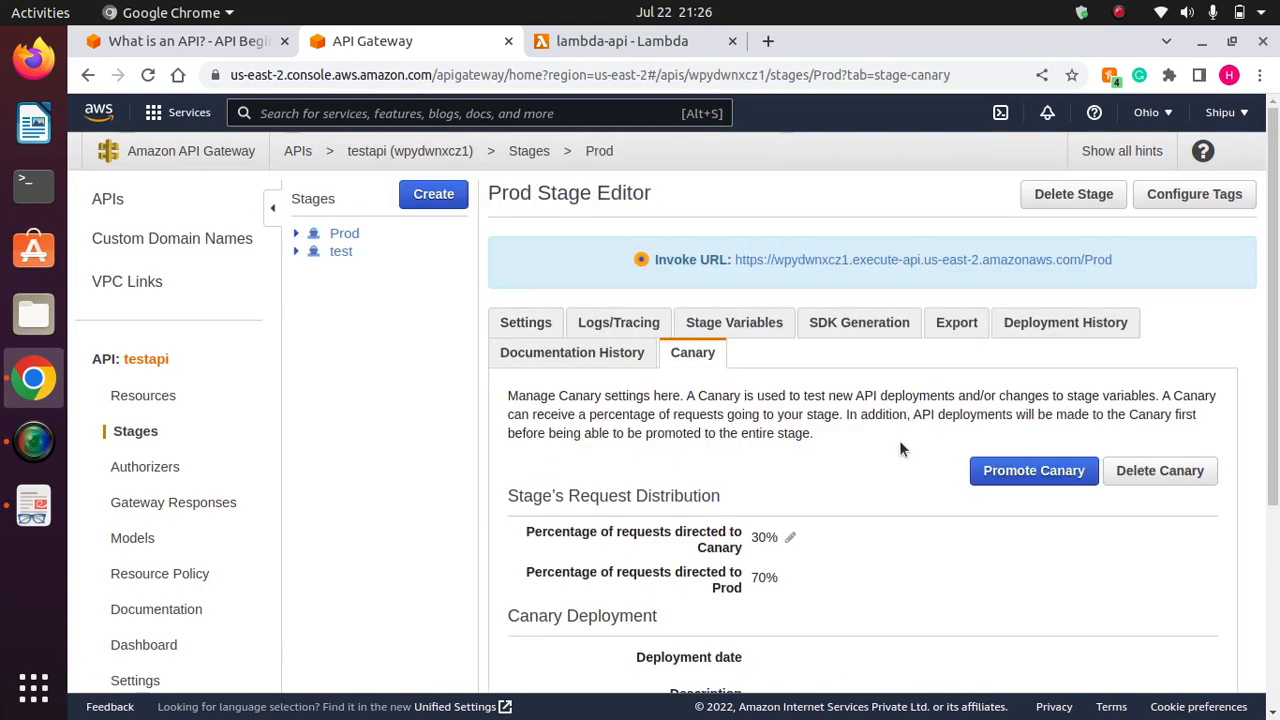
# Open the Prod stage's invoke URL in a new browser tab and switch to it.
pyautogui.click(350, 234)
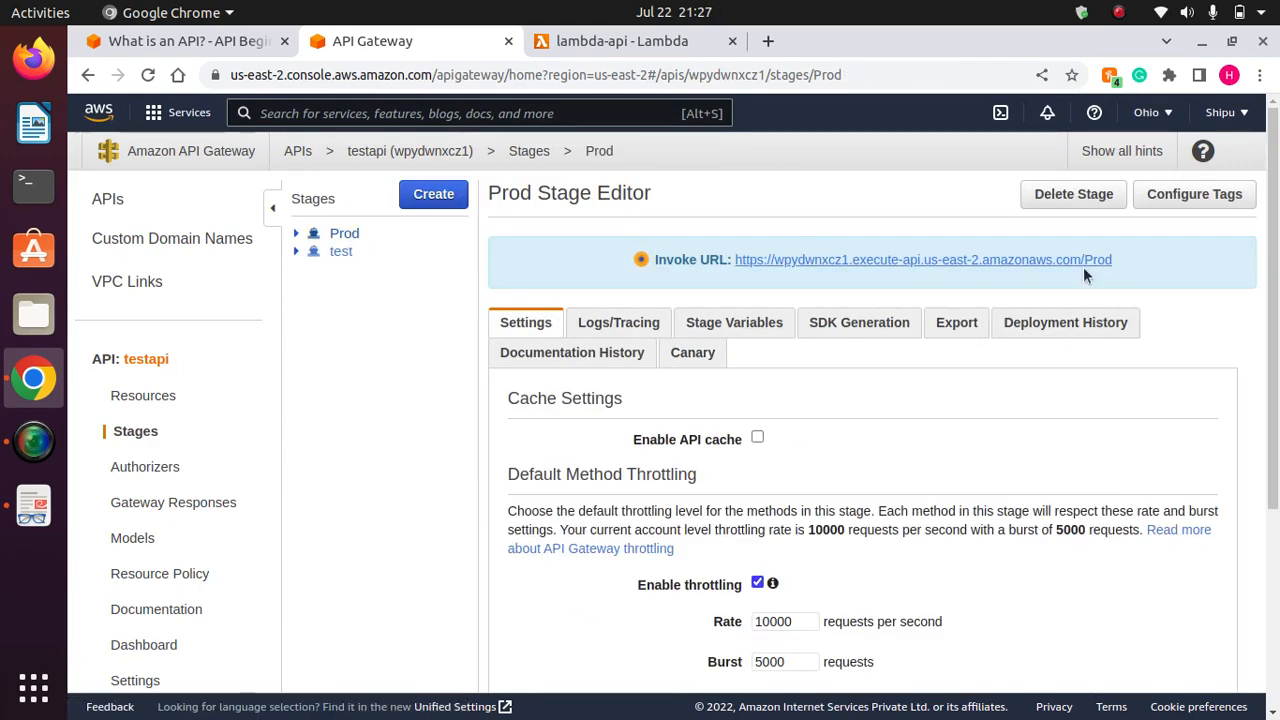
pyautogui.moveTo(1117, 263); pyautogui.dragTo(736, 259)
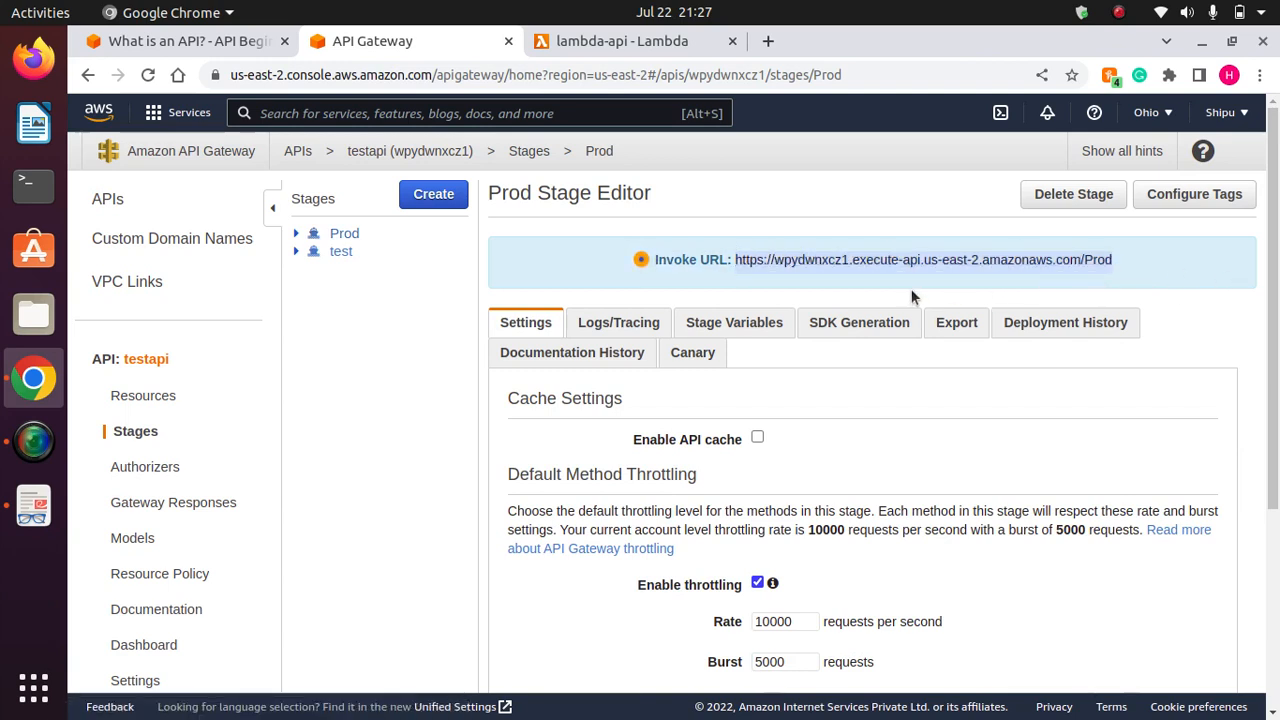
pyautogui.rightClick(886, 260)
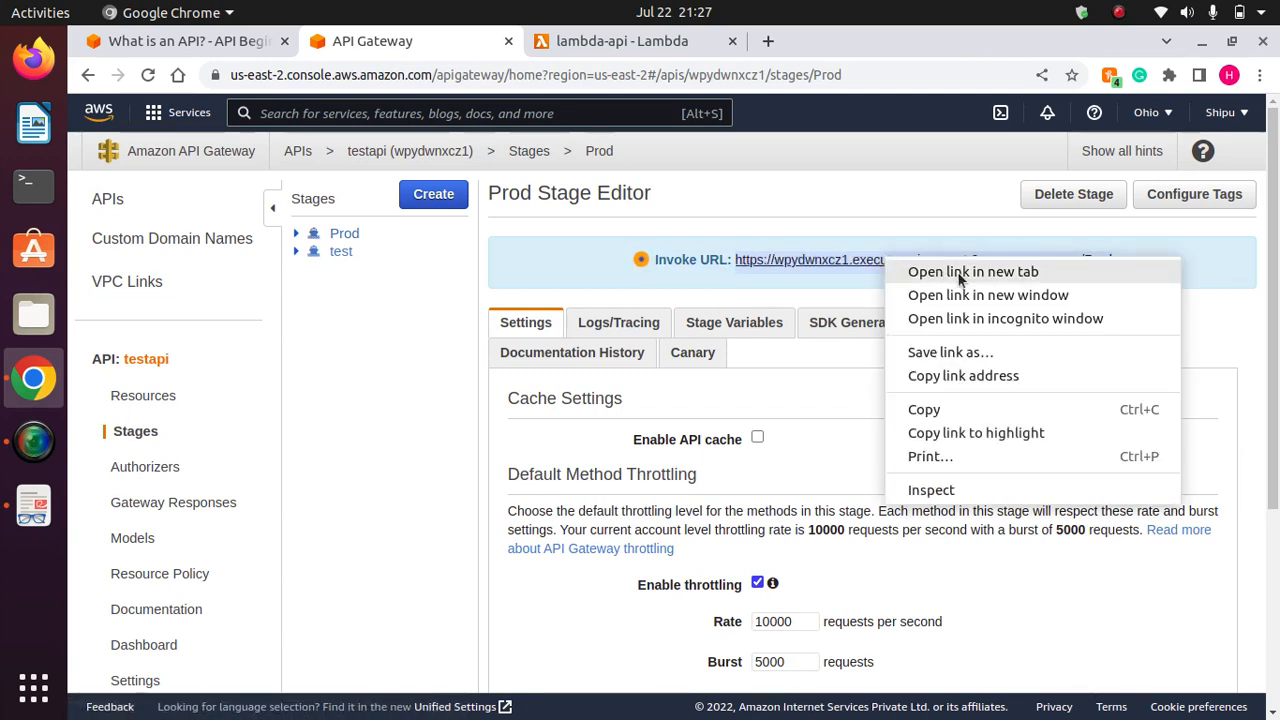
pyautogui.click(965, 272)
pyautogui.click(603, 41)
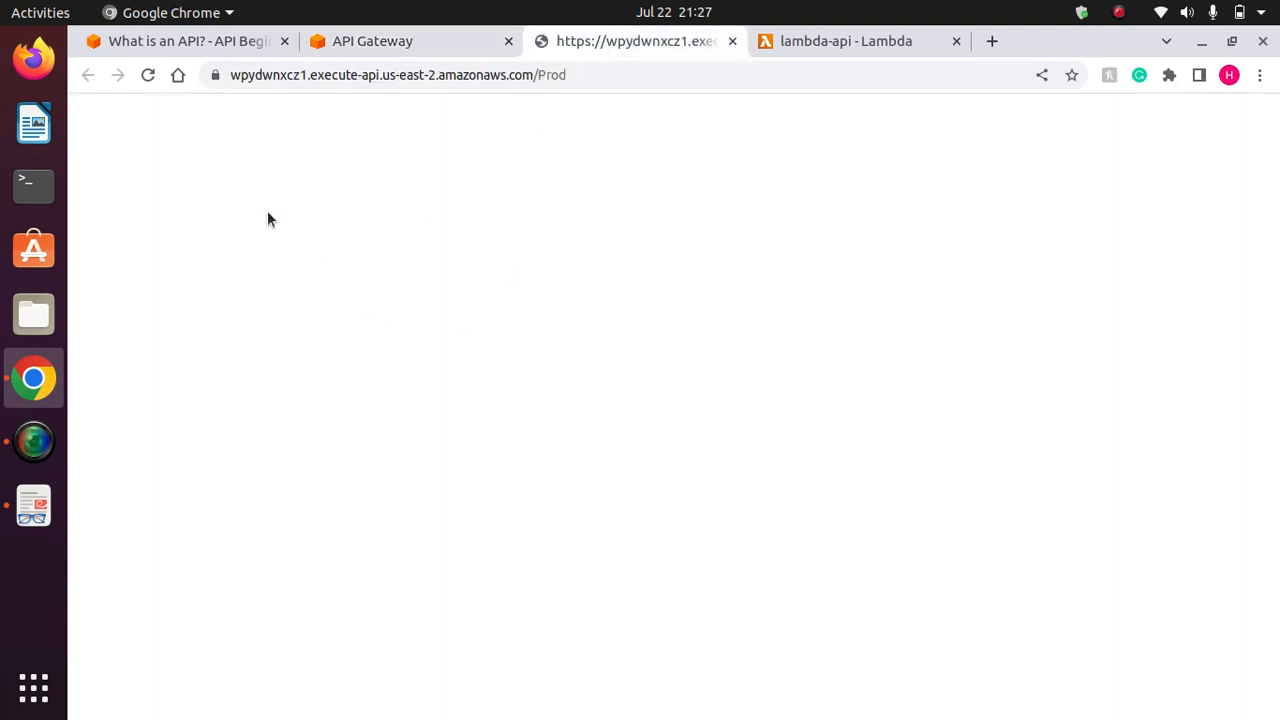
# Reload the Prod invoke URL repeatedly to examine how responses are split between the stage and its canary.
pyautogui.click(147, 76)
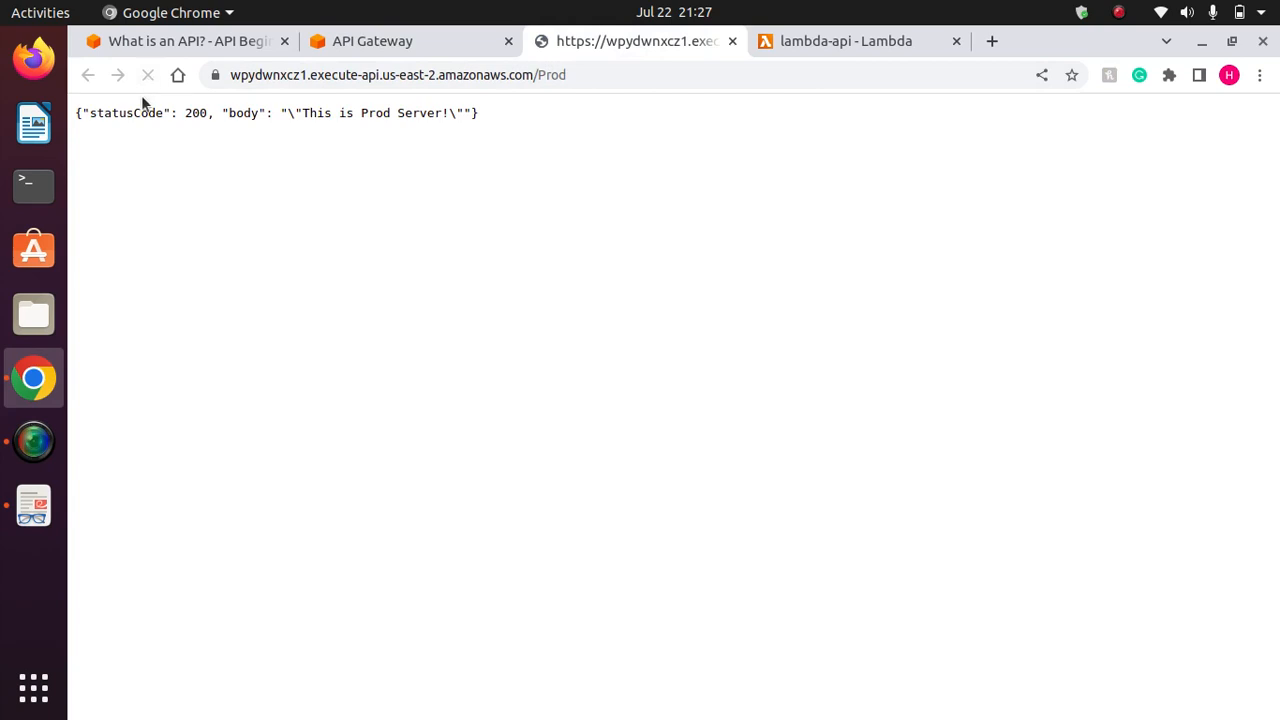
pyautogui.click(148, 77)
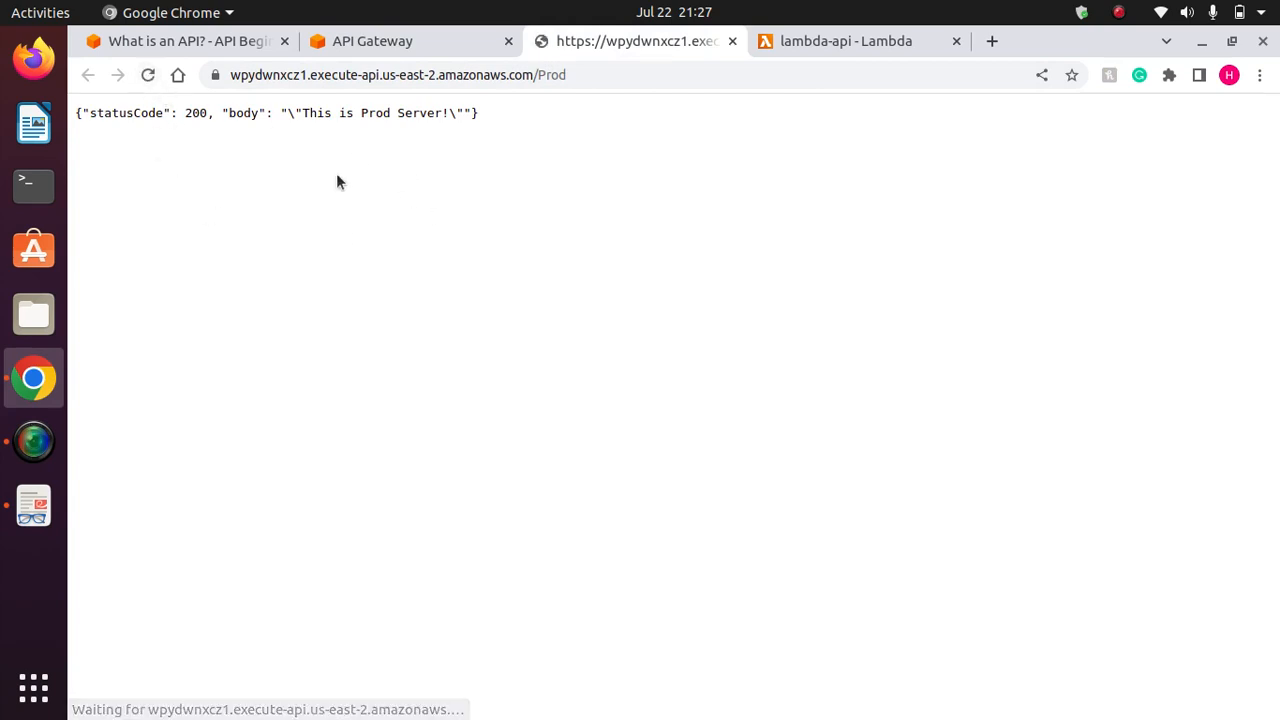
pyautogui.click(149, 76)
pyautogui.click(151, 79)
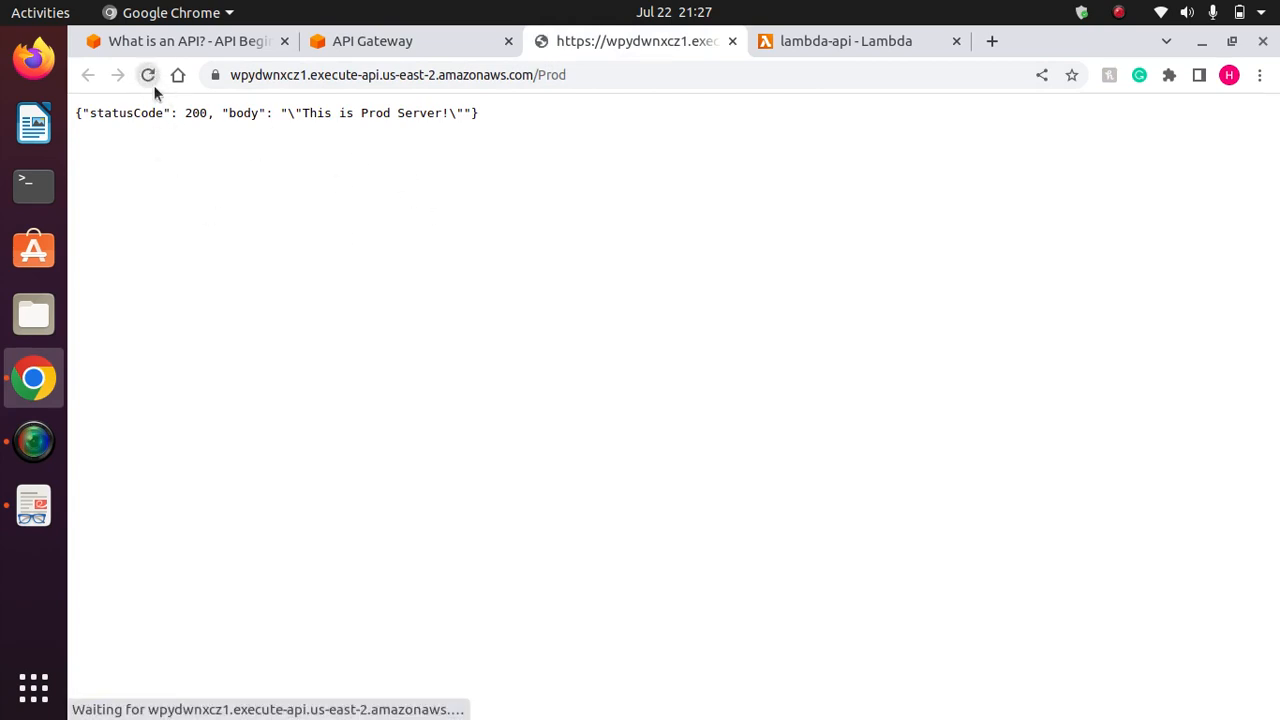
pyautogui.click(153, 84)
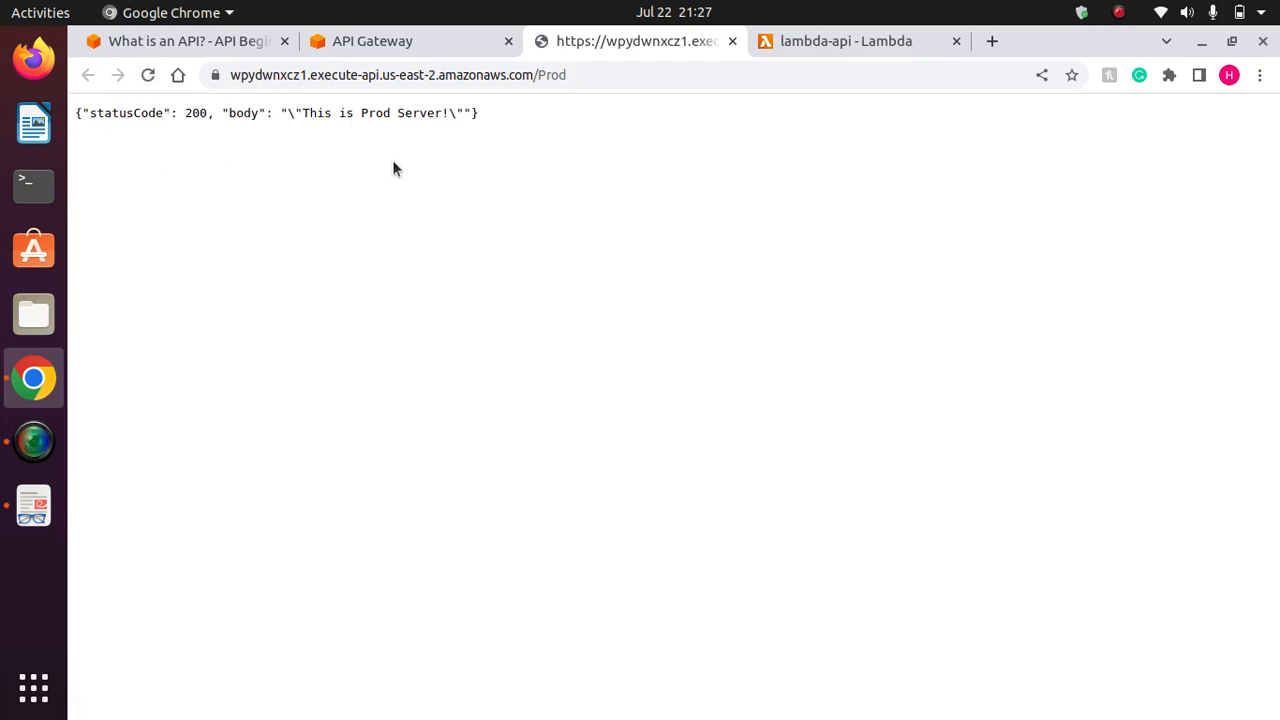
pyautogui.click(149, 78)
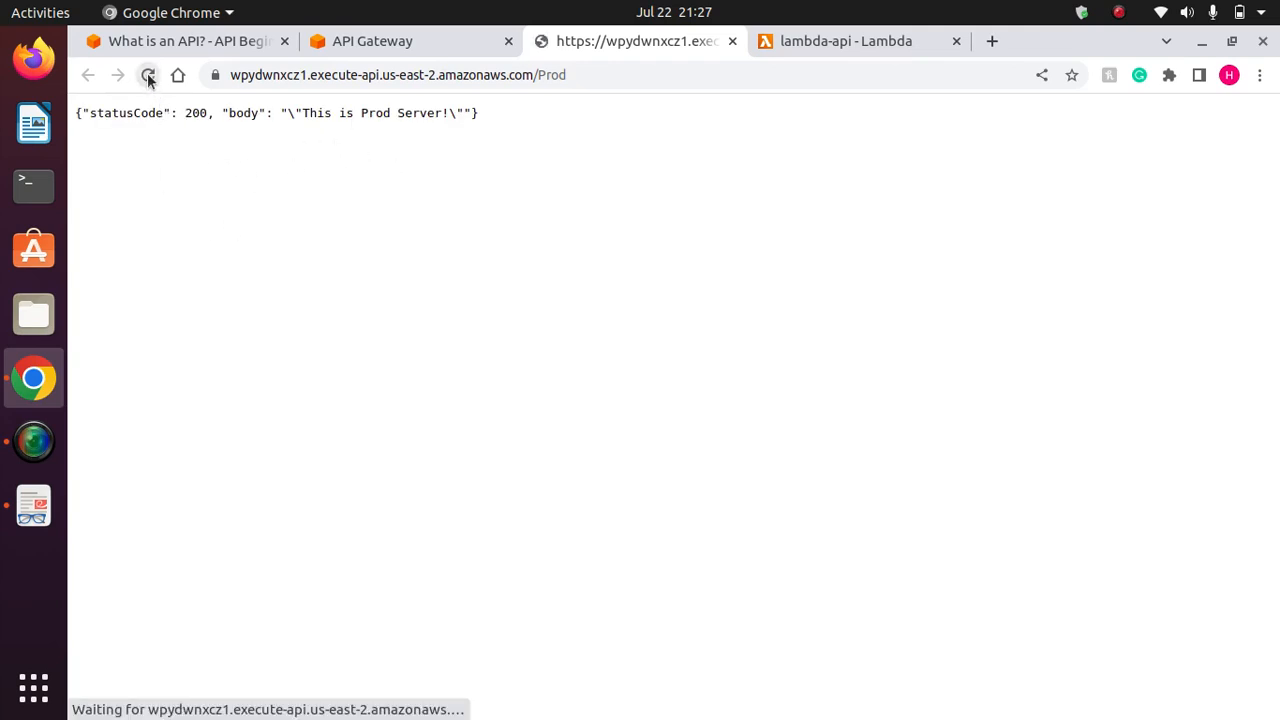
pyautogui.click(148, 79)
pyautogui.click(148, 79)
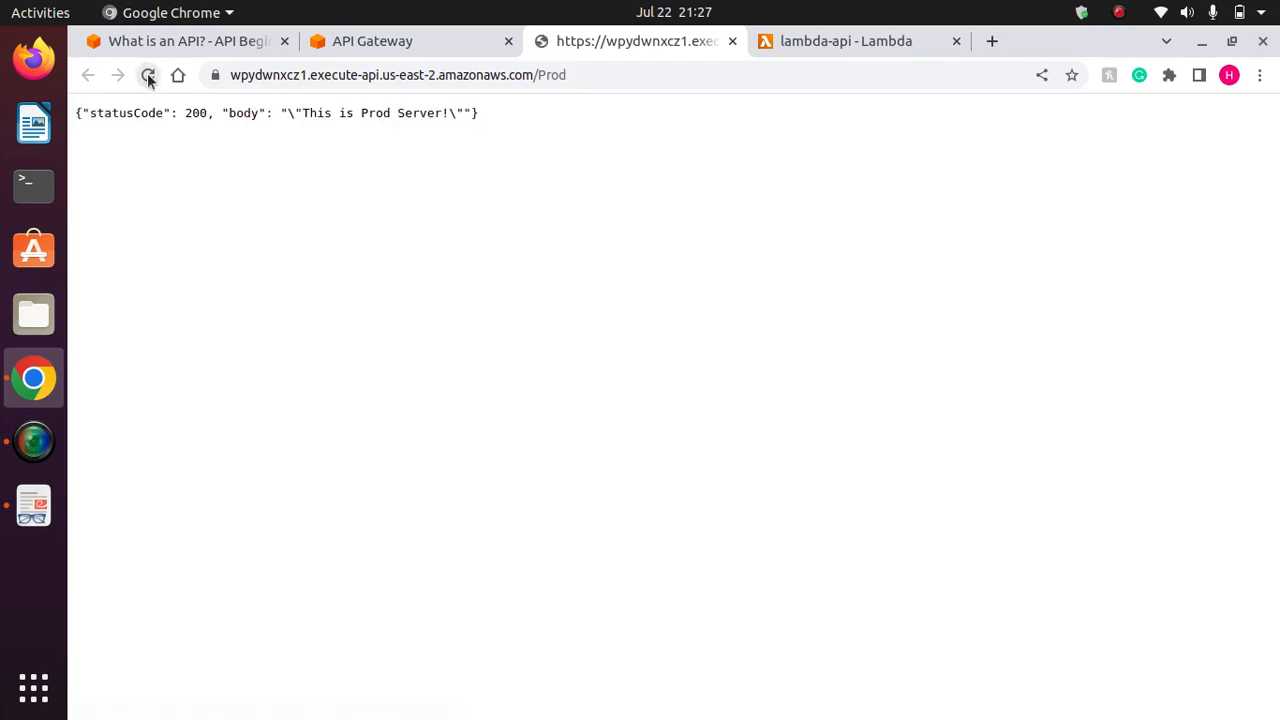
pyautogui.click(148, 79)
pyautogui.click(148, 79)
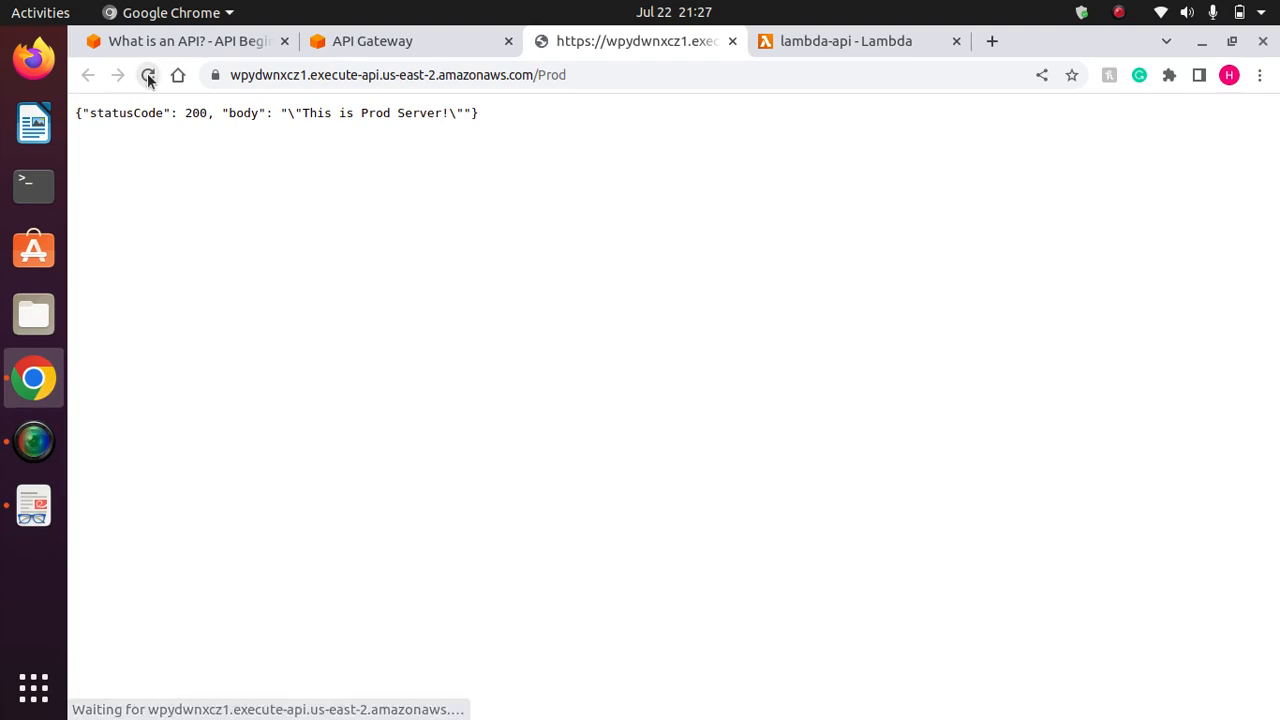
pyautogui.click(148, 79)
pyautogui.click(148, 79)
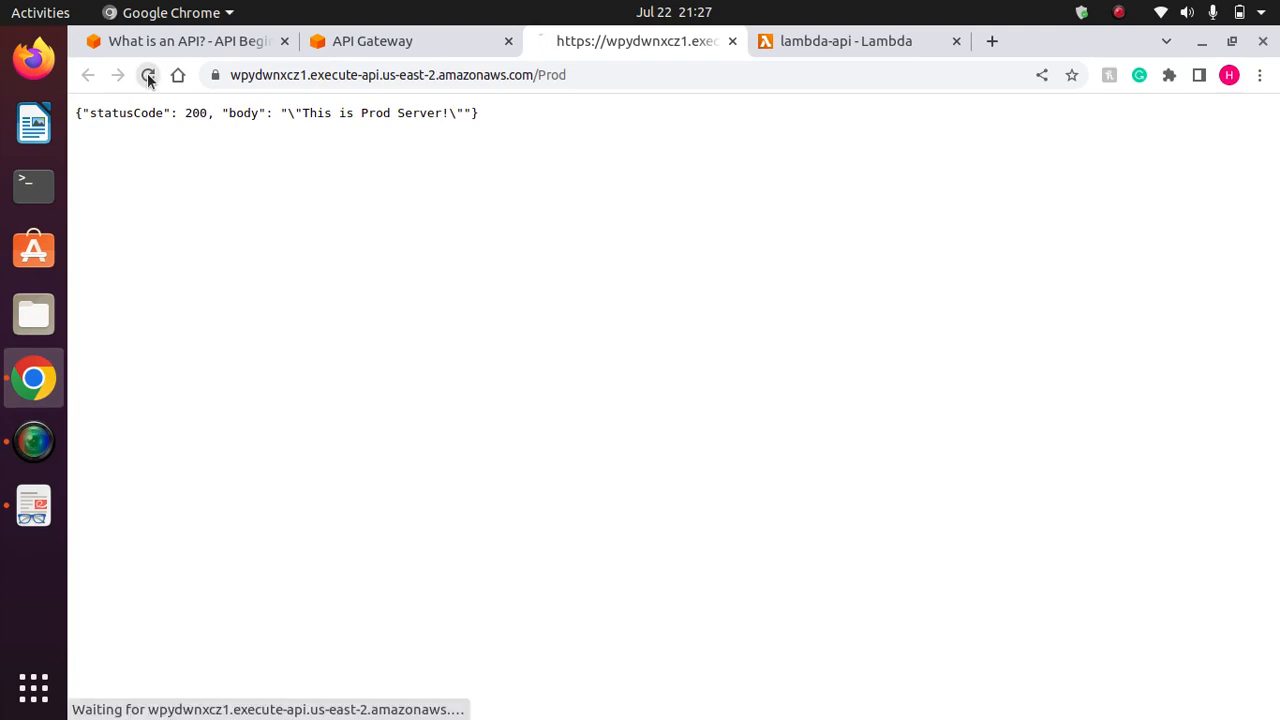
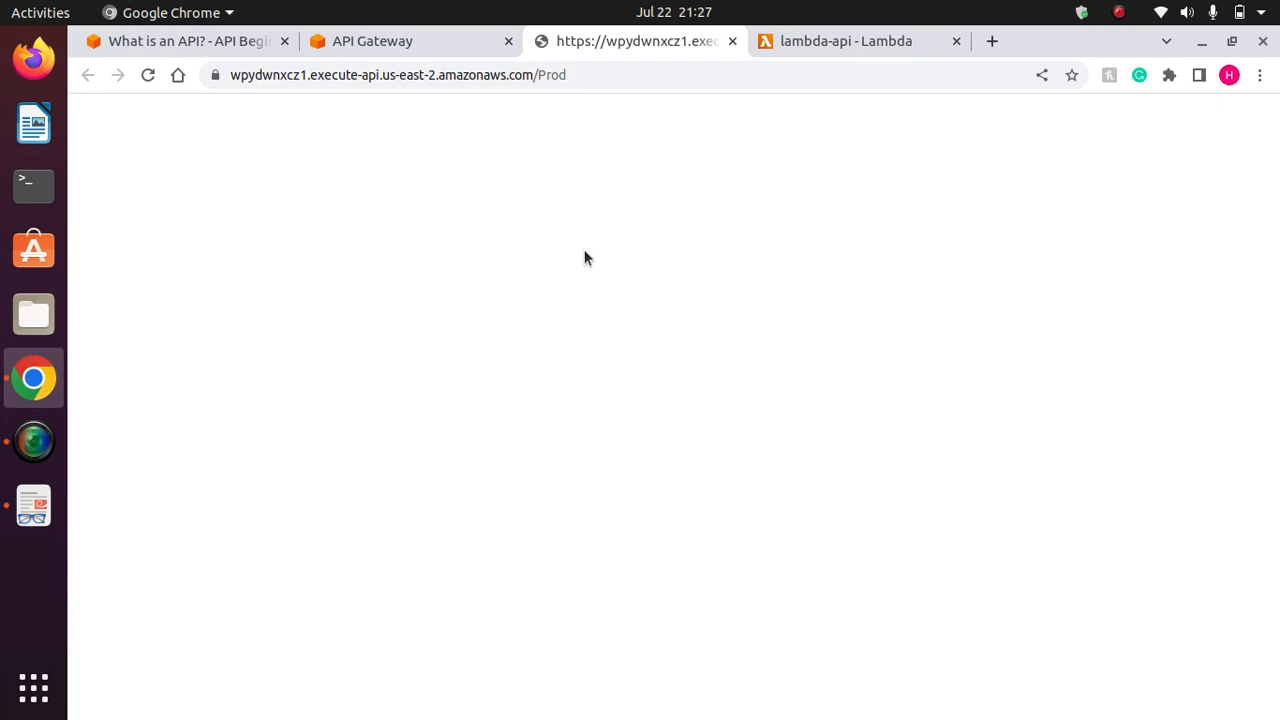
pyautogui.click(146, 77)
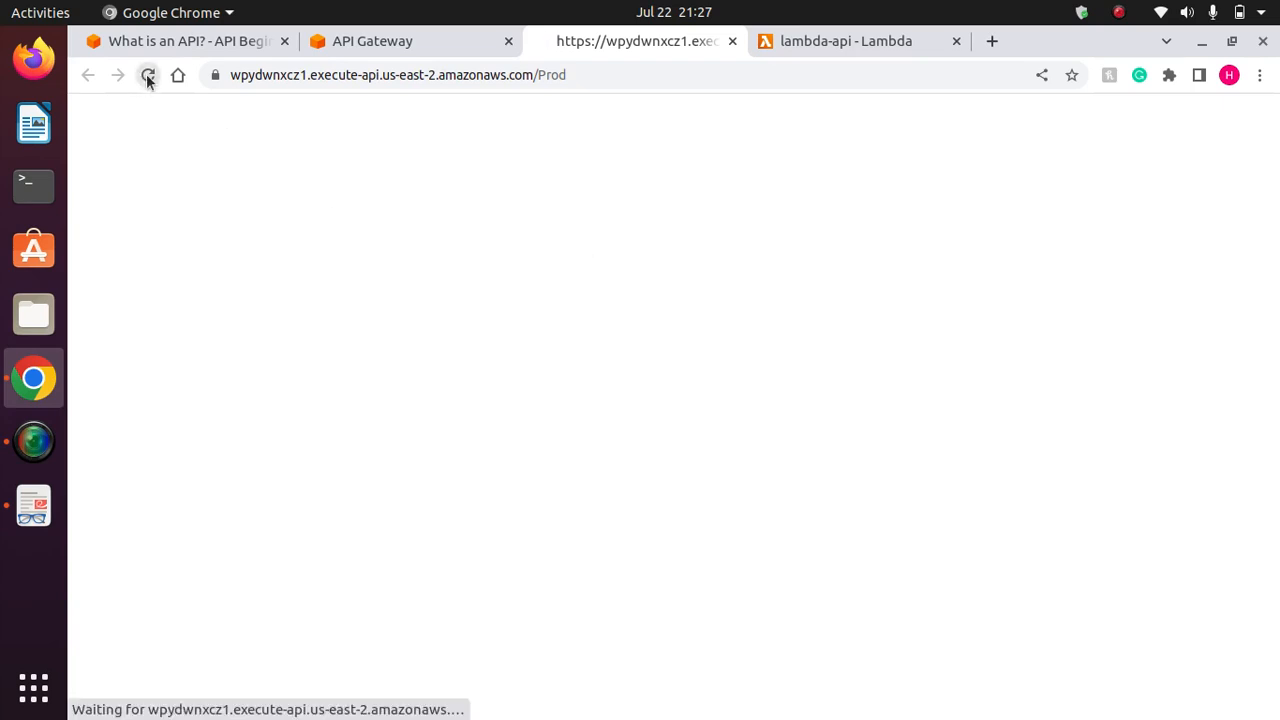
pyautogui.click(147, 77)
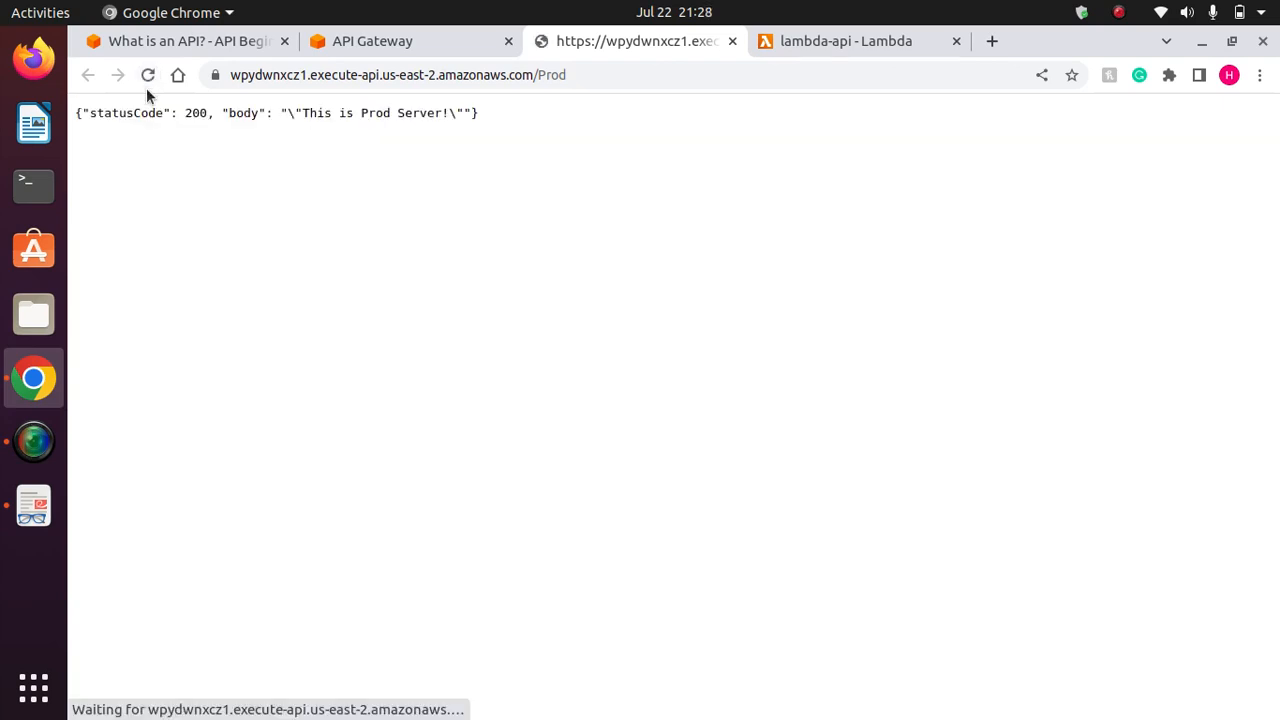
pyautogui.click(147, 77)
pyautogui.click(147, 77)
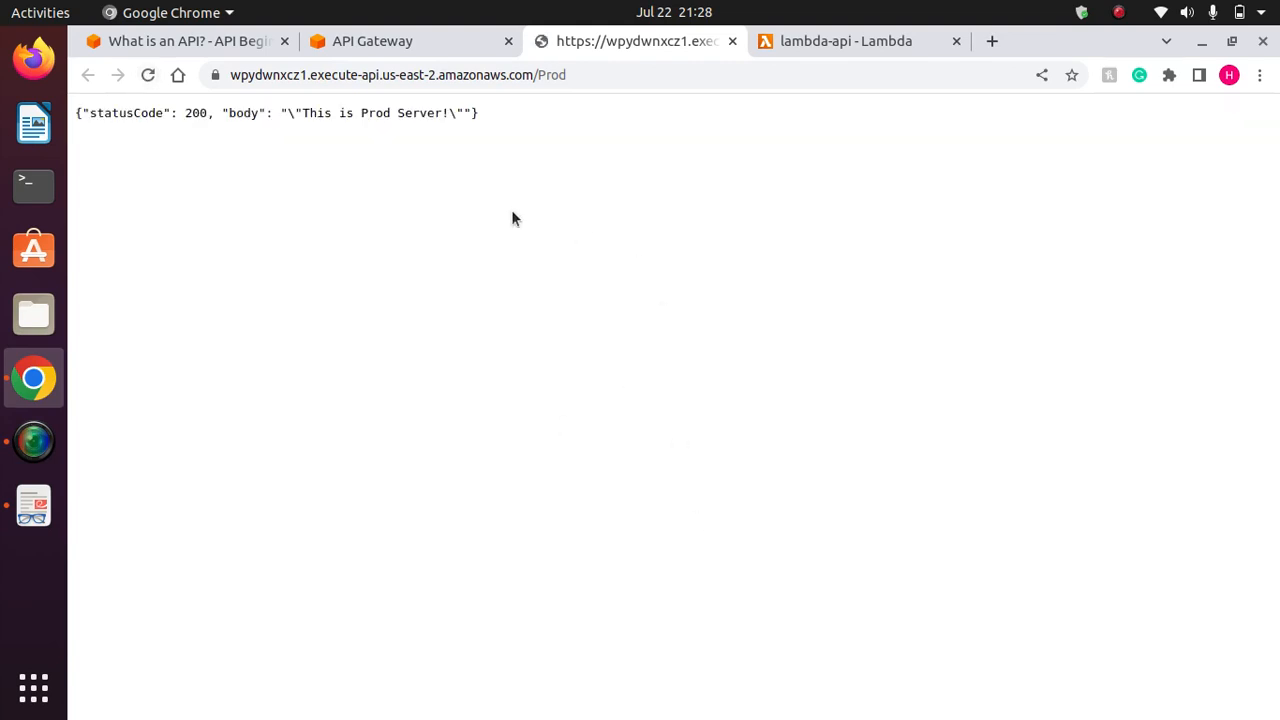
# Promote the Prod stage's canary, updating the stage with its deployment and stage variables and setting the canary percentage to 0.0%.
pyautogui.click(408, 43)
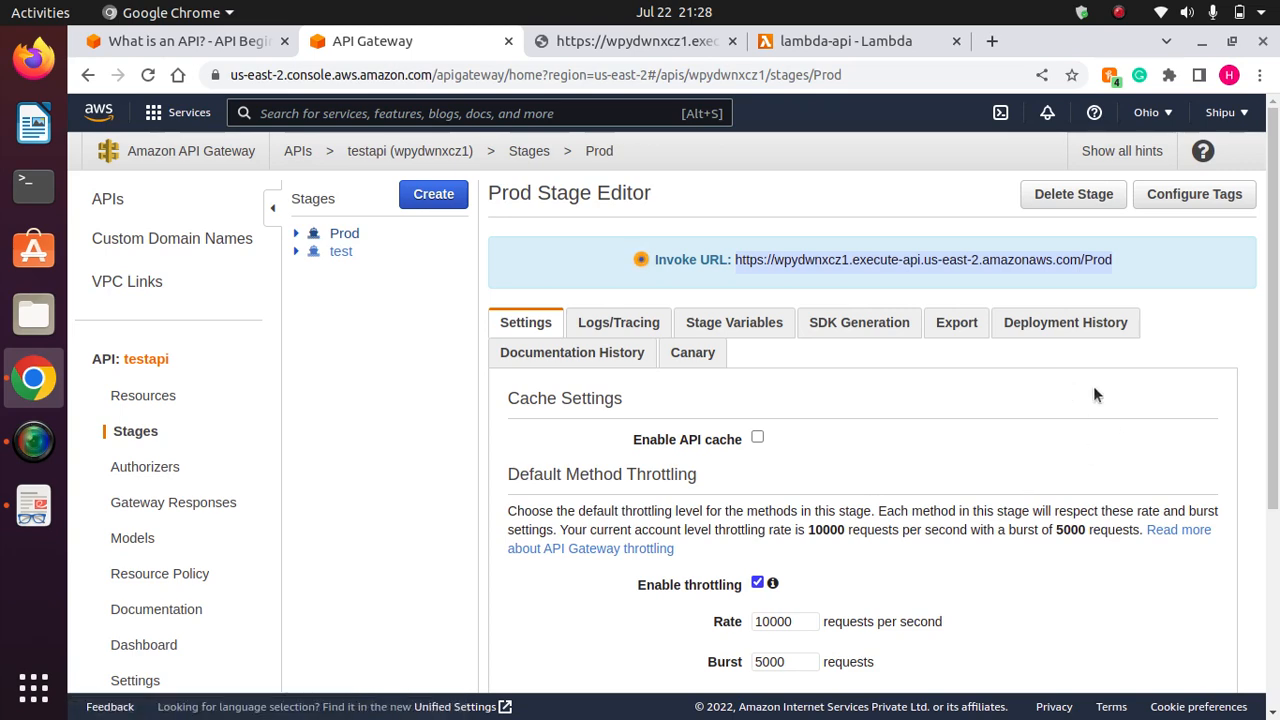
pyautogui.click(693, 353)
pyautogui.scroll(-3, 1025, 229)
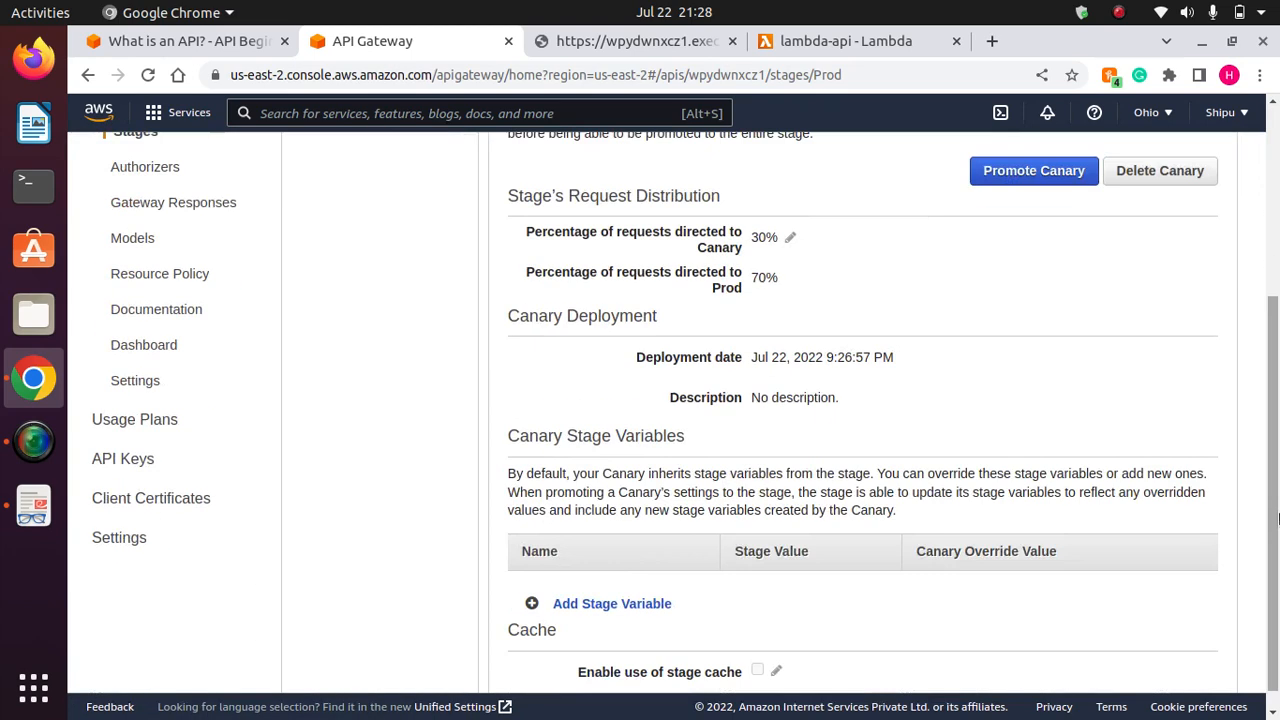
pyautogui.click(1040, 175)
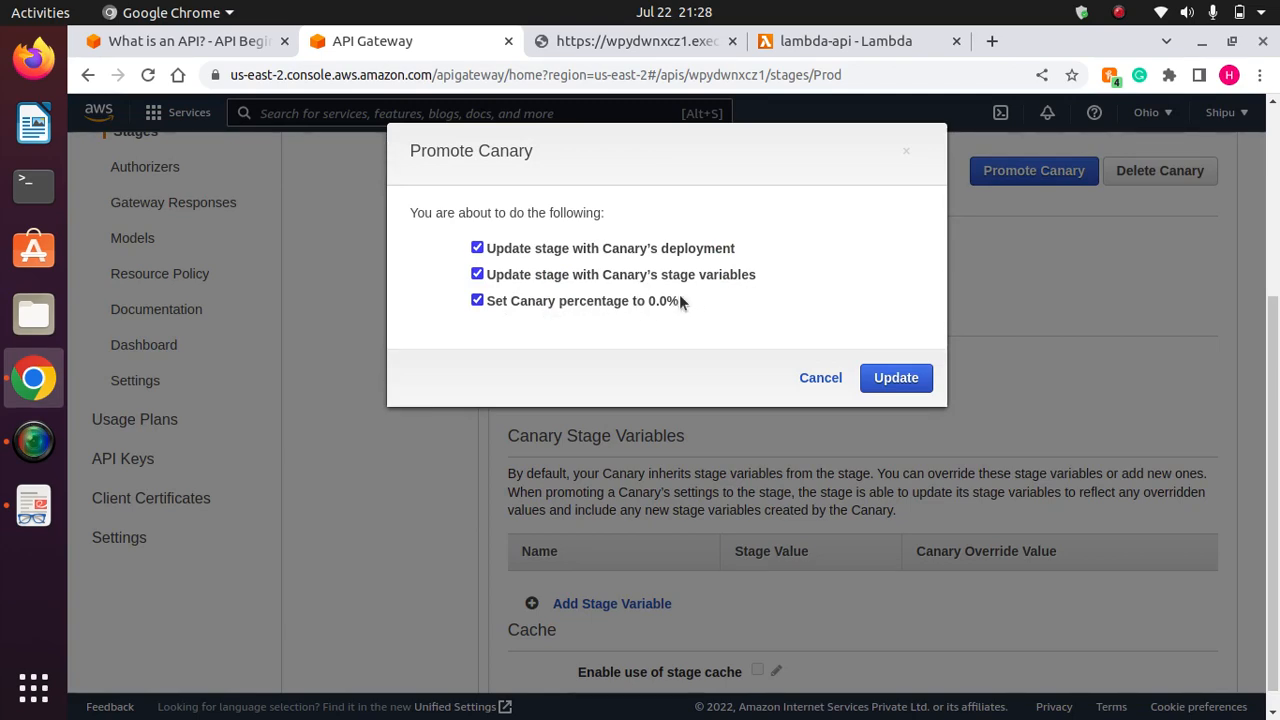
pyautogui.moveTo(679, 300); pyautogui.dragTo(563, 300)
pyautogui.click(915, 378)
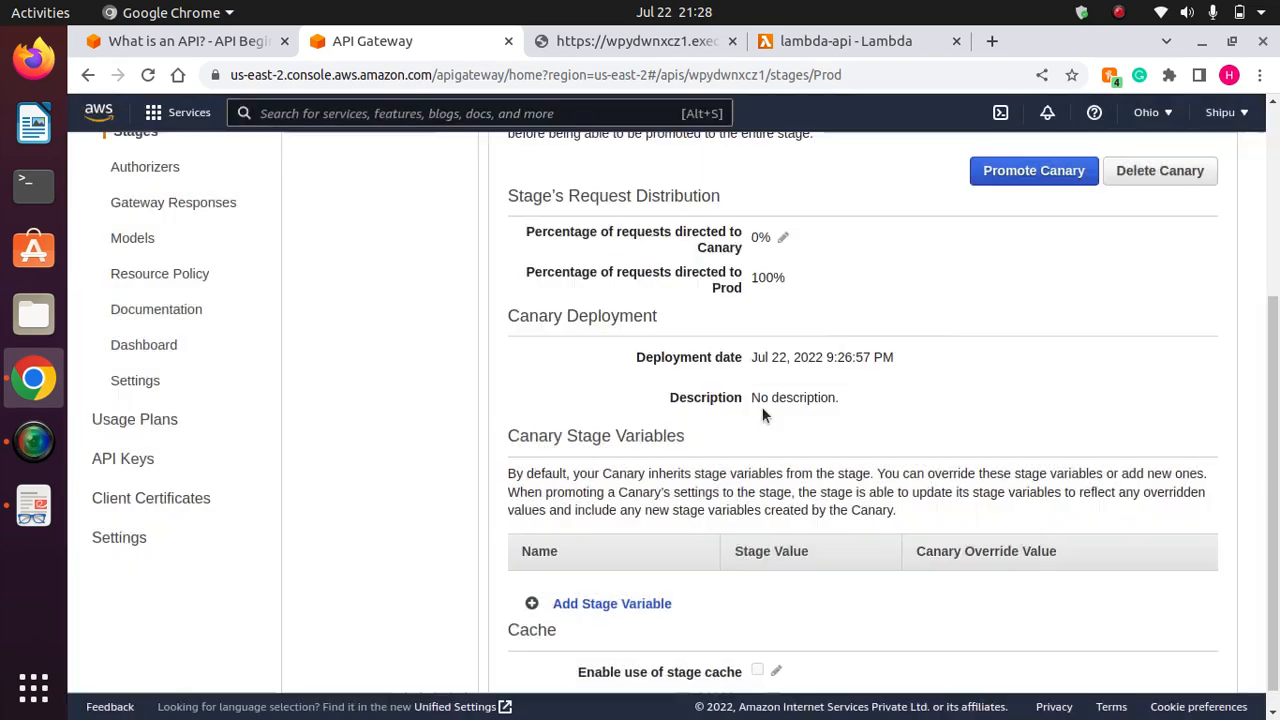
pyautogui.scroll(2, 751, 363)
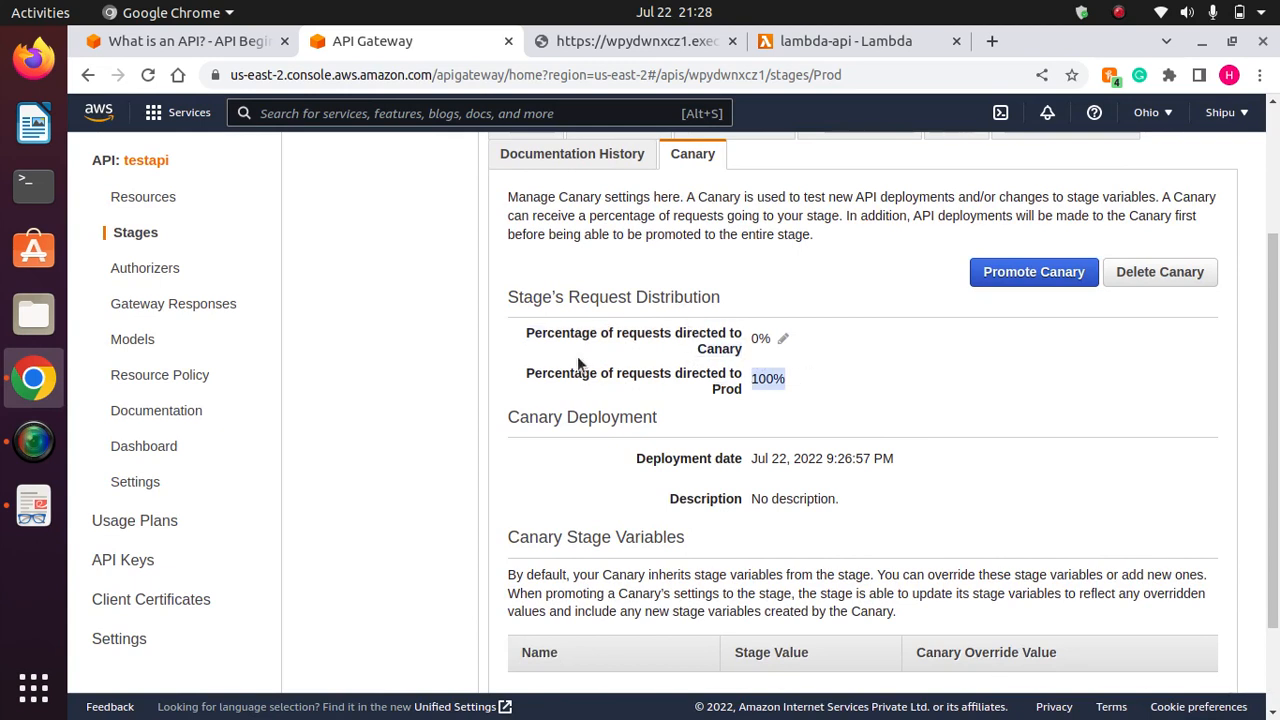
pyautogui.moveTo(578, 364); pyautogui.dragTo(537, 376)
pyautogui.click(794, 378)
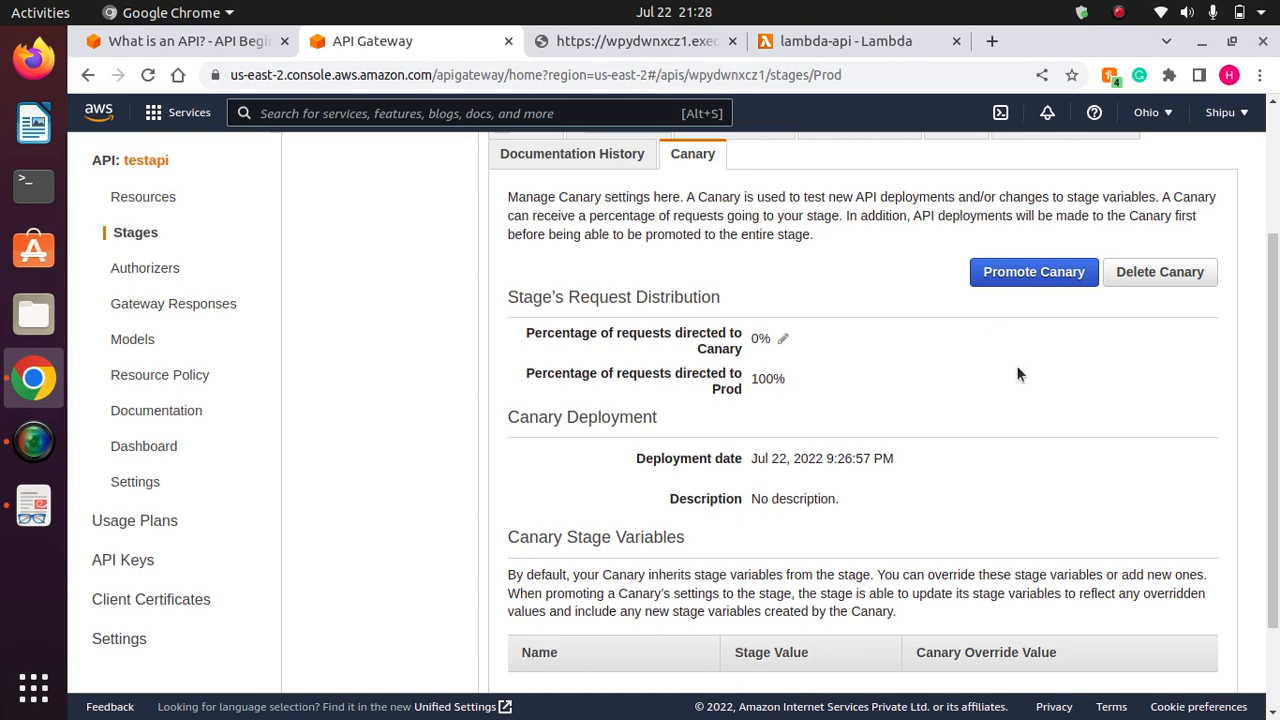
# Delete the canary from the Prod stage and confirm the deletion.
pyautogui.moveTo(1274, 335); pyautogui.dragTo(1277, 226)
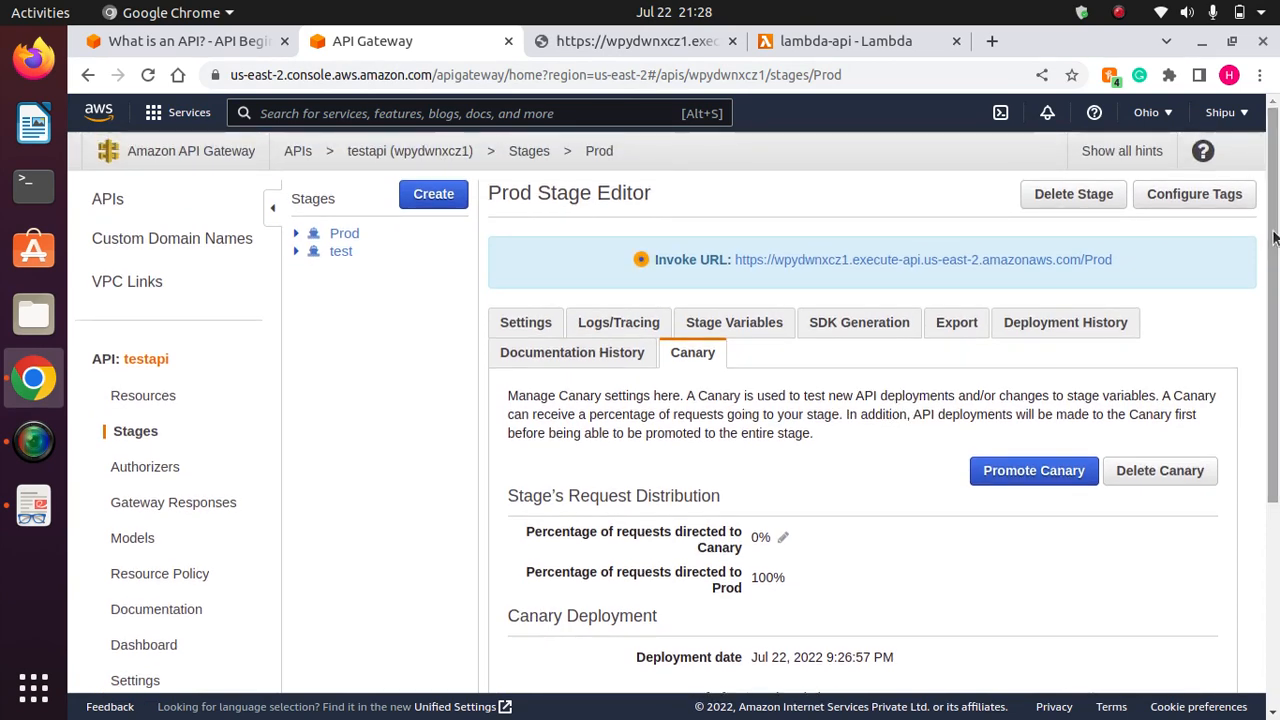
pyautogui.click(1163, 472)
pyautogui.click(898, 296)
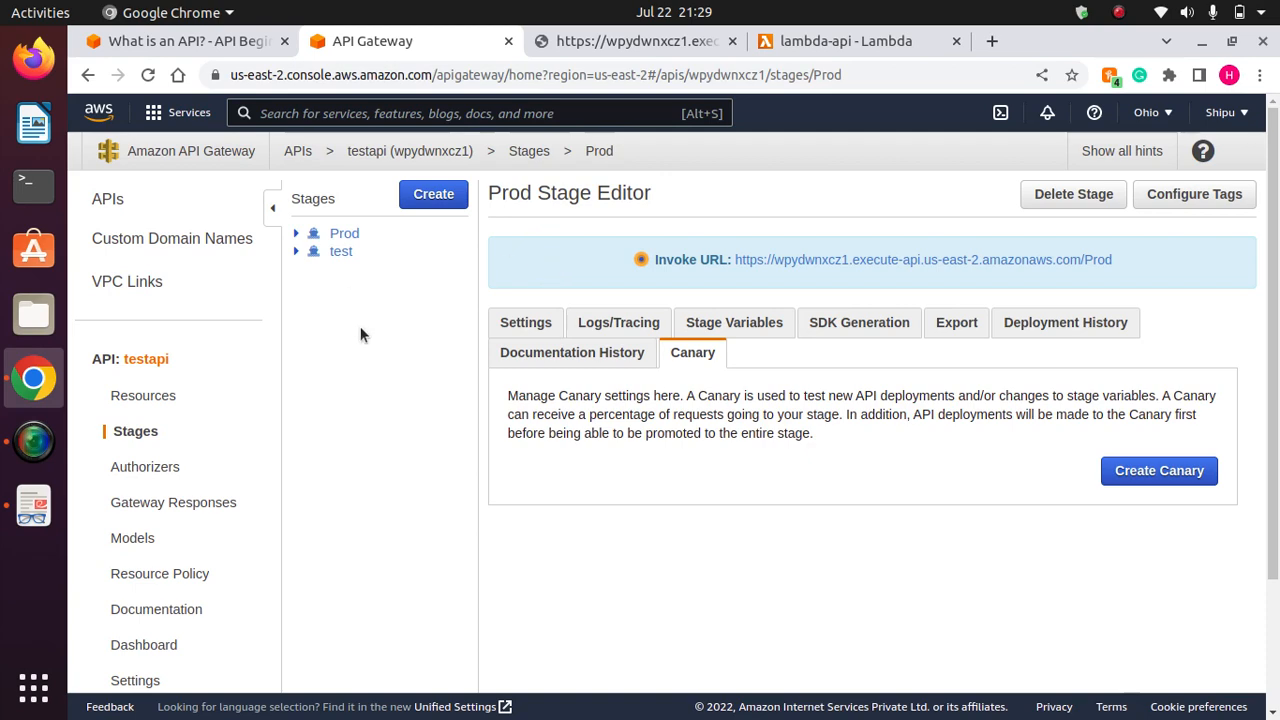
# Deploy testapi from its resources directly to the Prod stage without a canary.
pyautogui.click(160, 396)
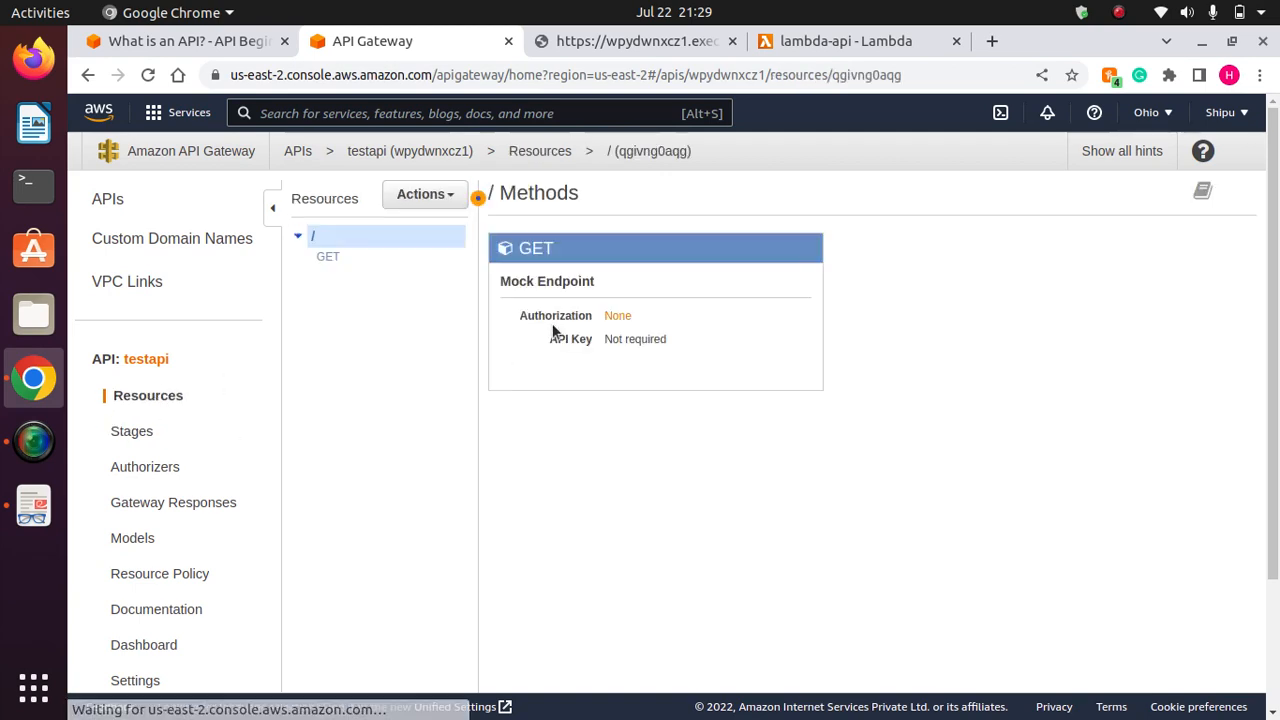
pyautogui.click(451, 198)
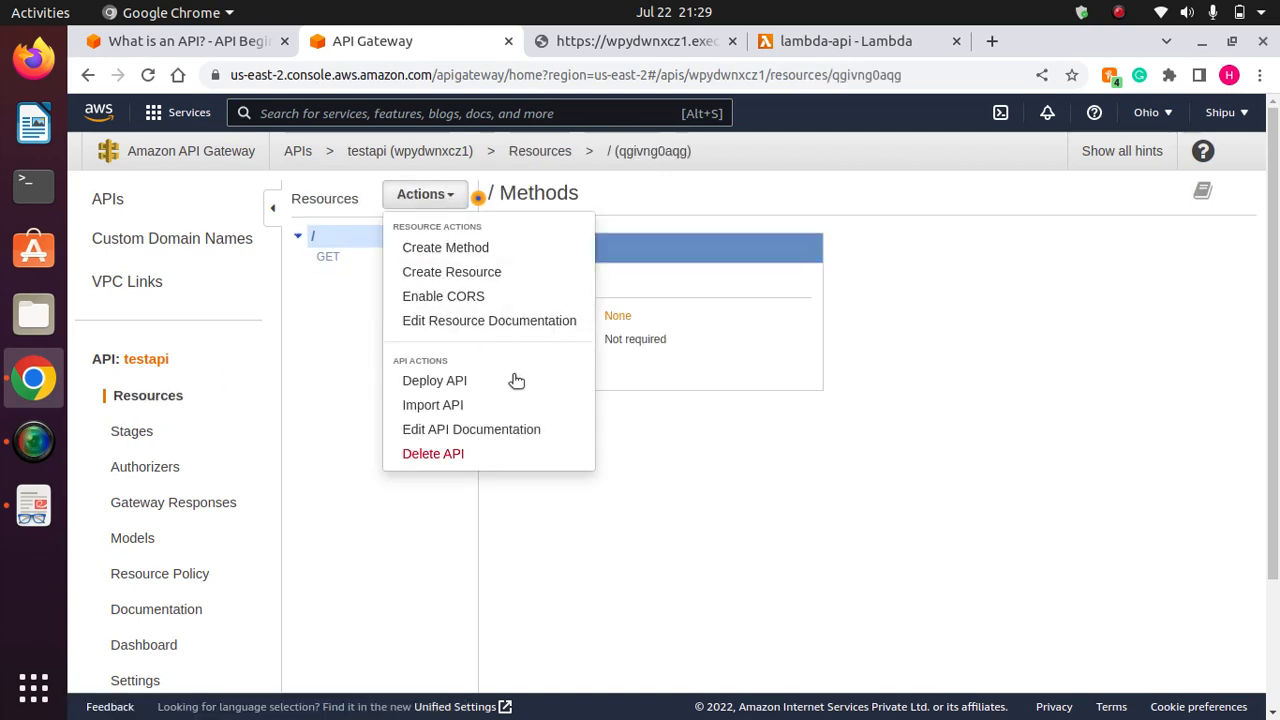
pyautogui.click(427, 383)
pyautogui.click(734, 282)
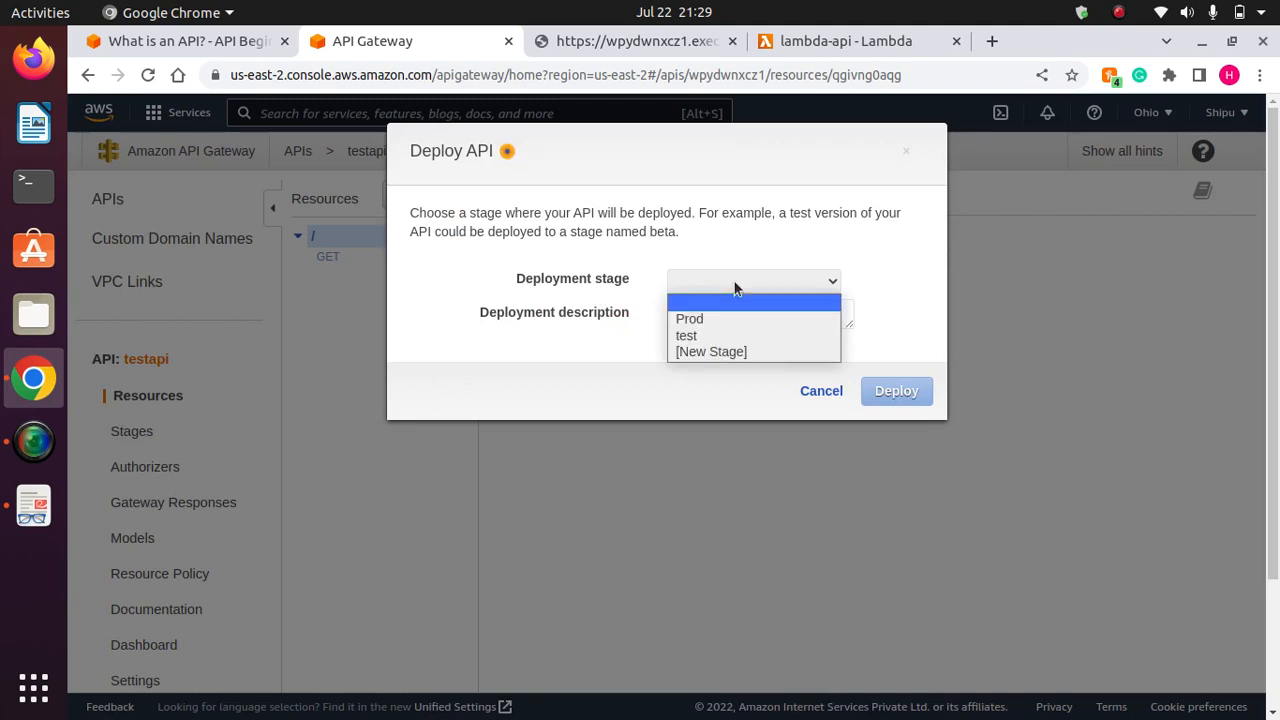
pyautogui.click(709, 318)
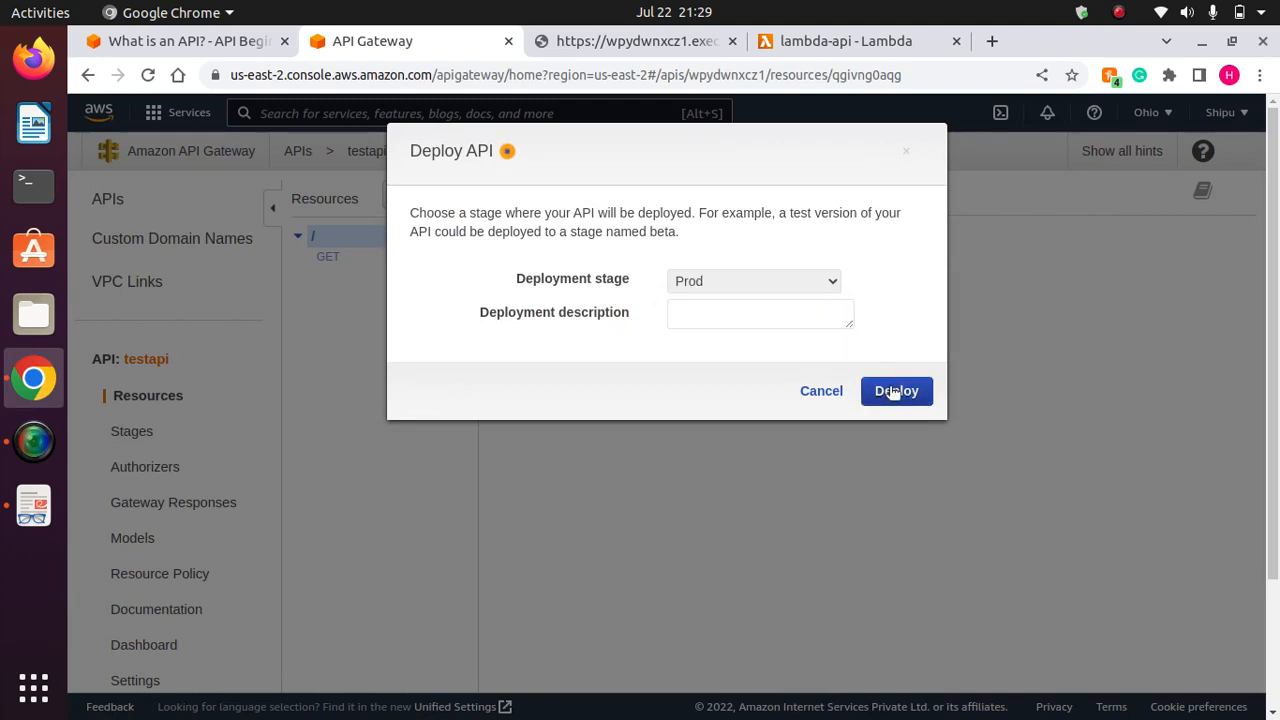
pyautogui.click(893, 391)
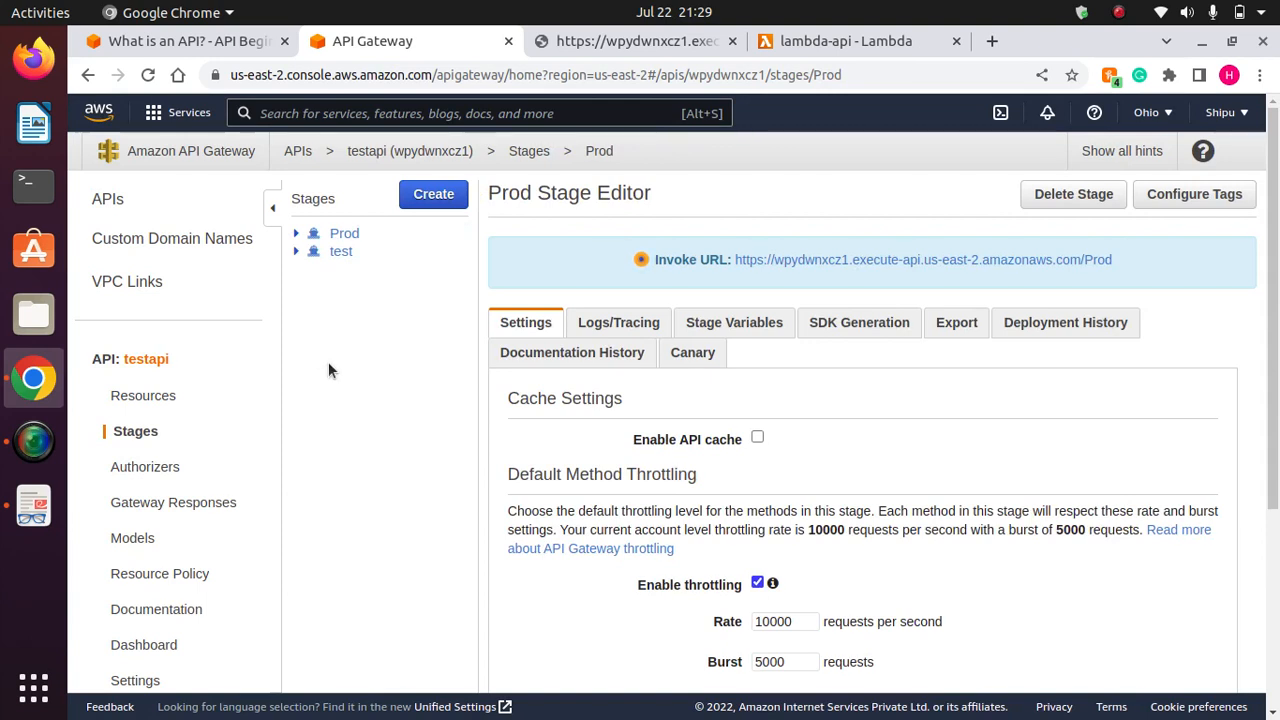
# Change the integration type of the root resource's GET method to Lambda Function.
pyautogui.click(143, 397)
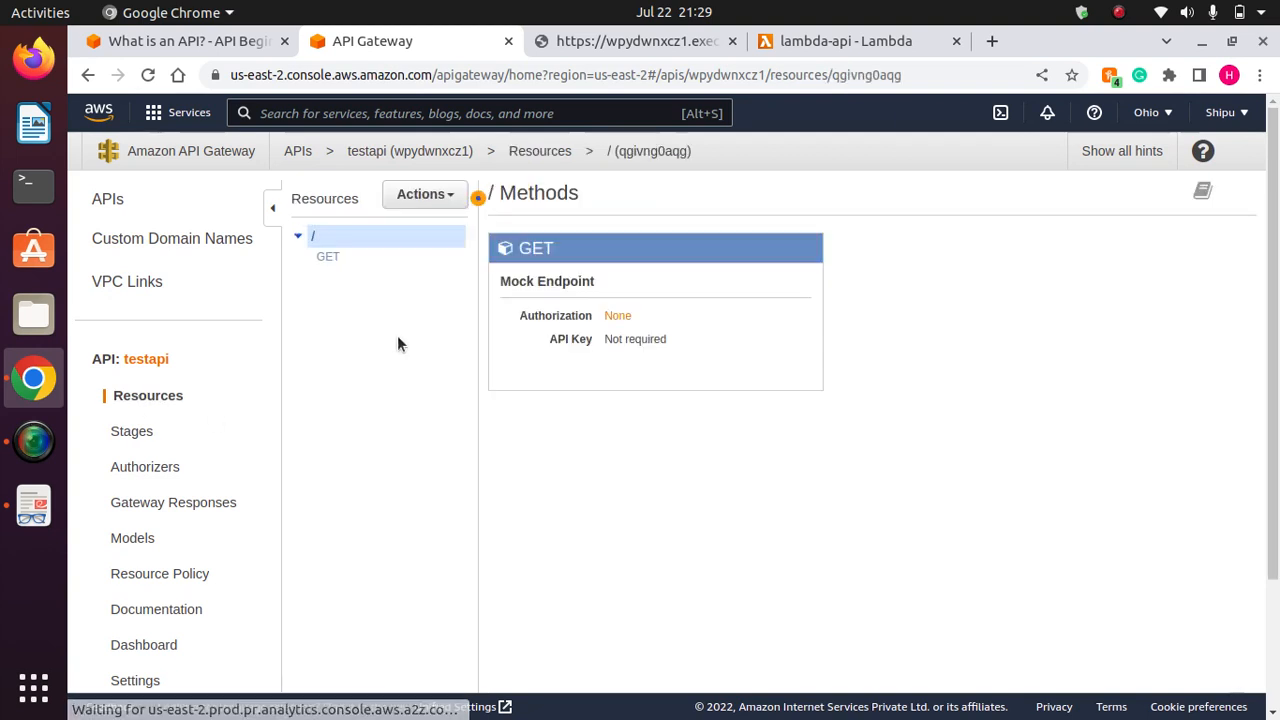
pyautogui.click(320, 256)
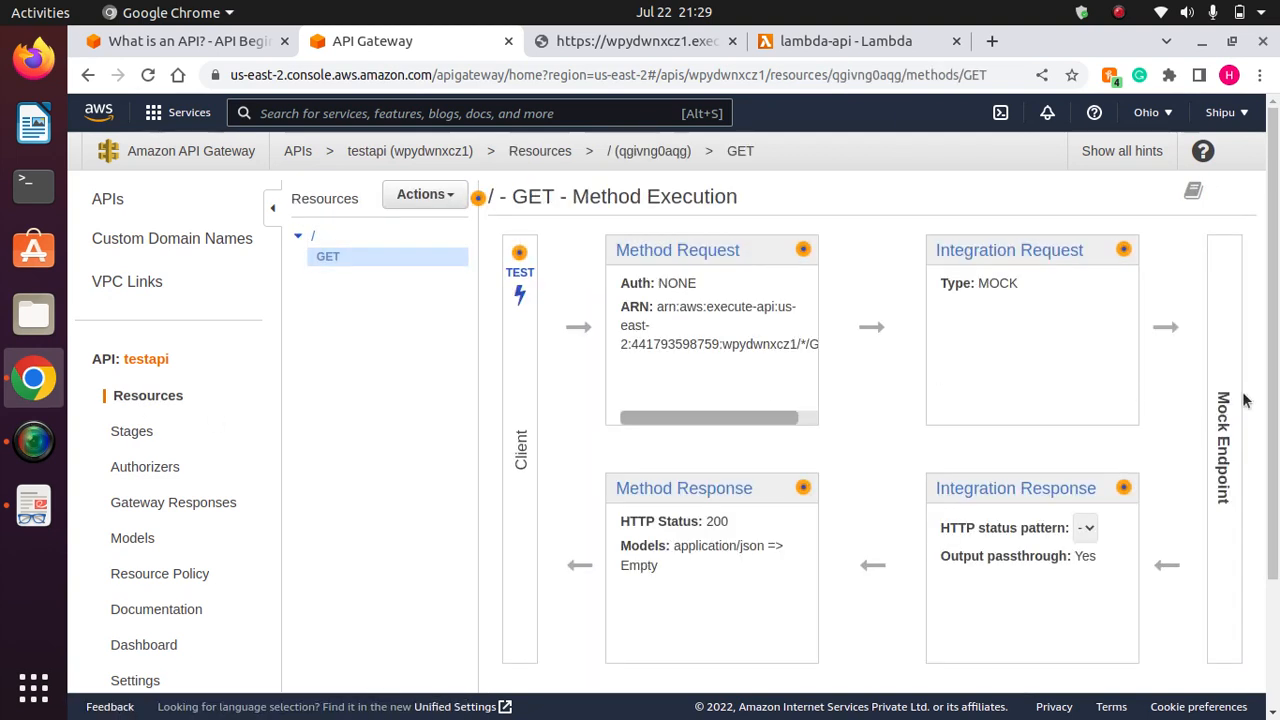
pyautogui.scroll(-3, 1276, 346)
pyautogui.scroll(2, 1276, 346)
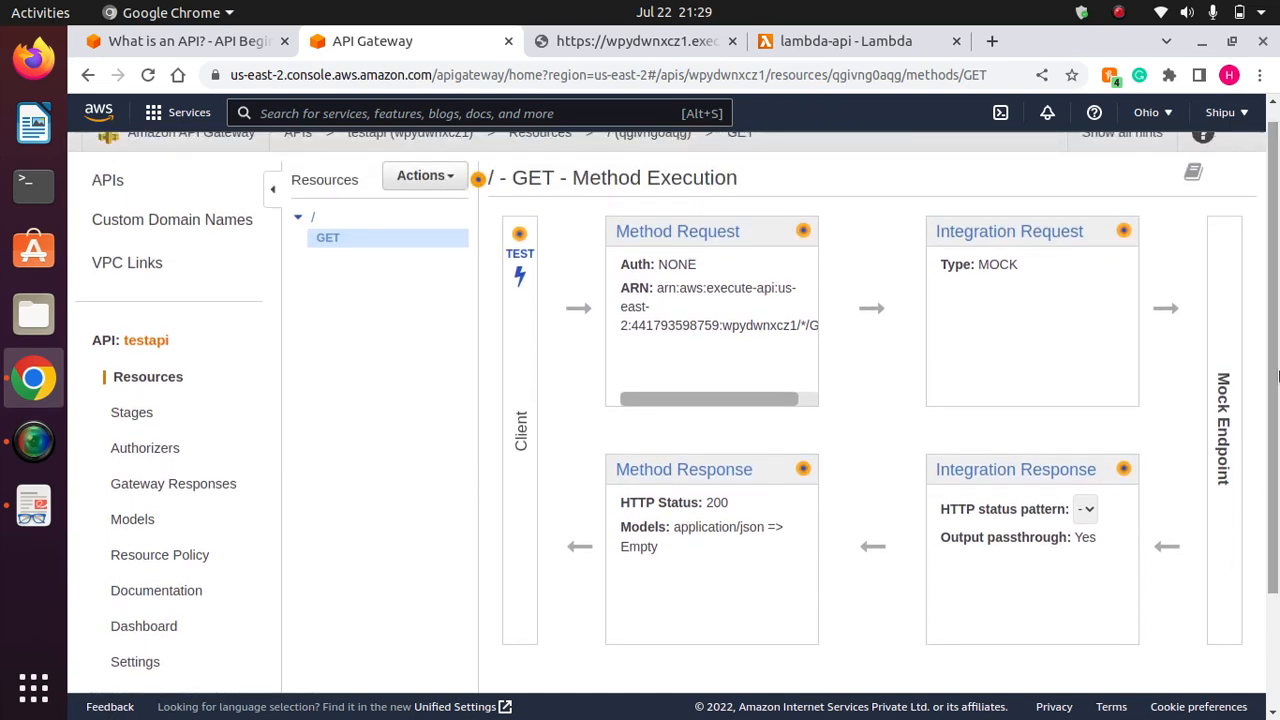
pyautogui.click(1062, 231)
pyautogui.click(721, 280)
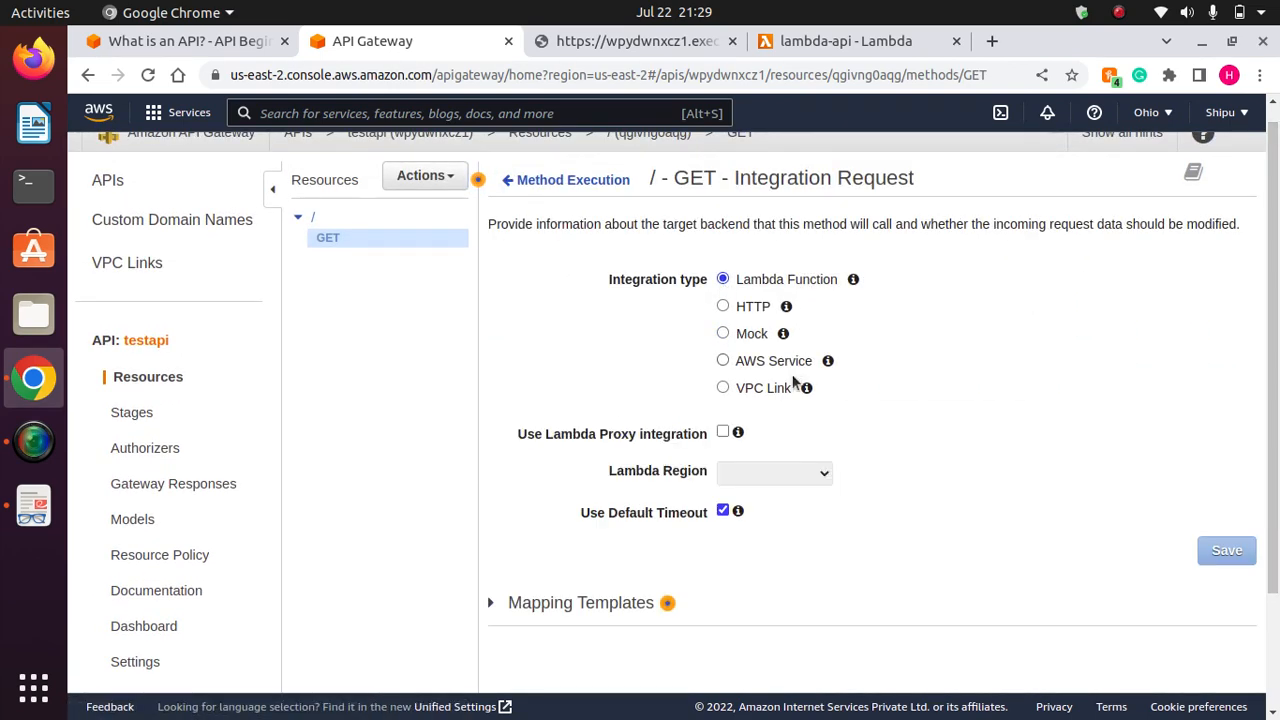
pyautogui.scroll(-2, 1100, 450)
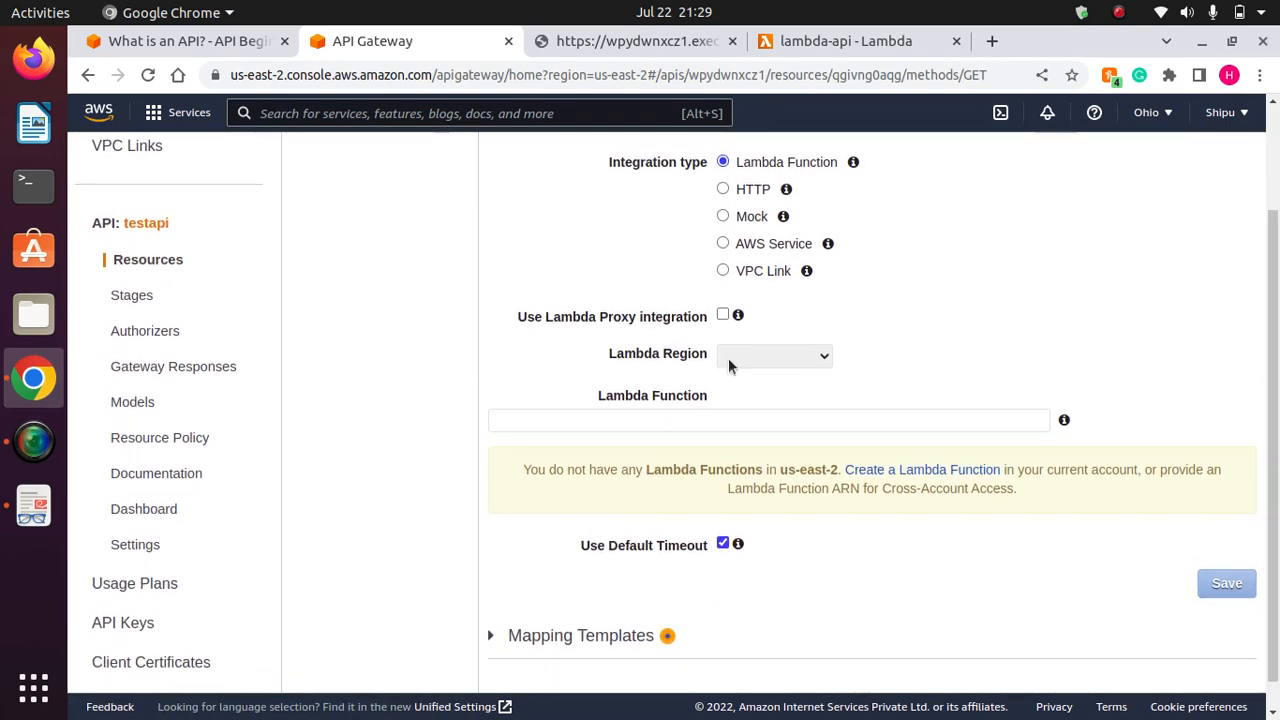
pyautogui.click(807, 356)
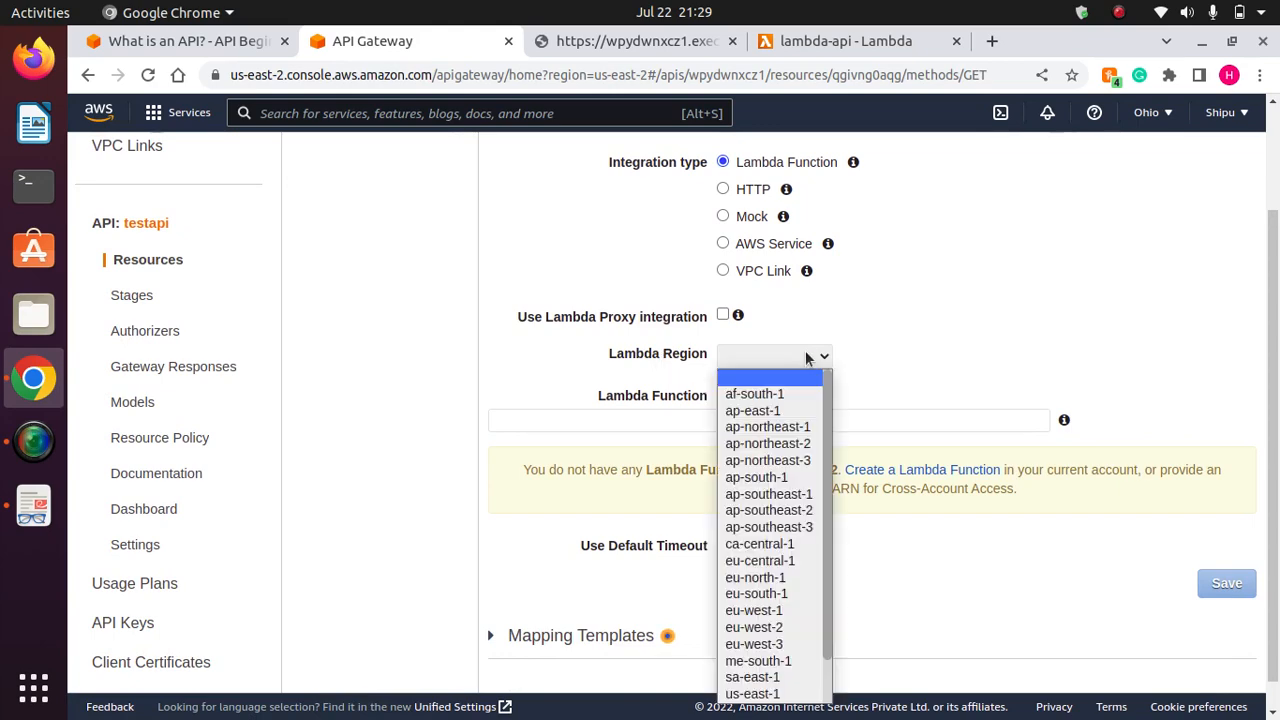
pyautogui.click(911, 327)
pyautogui.scroll(-1, 1270, 400)
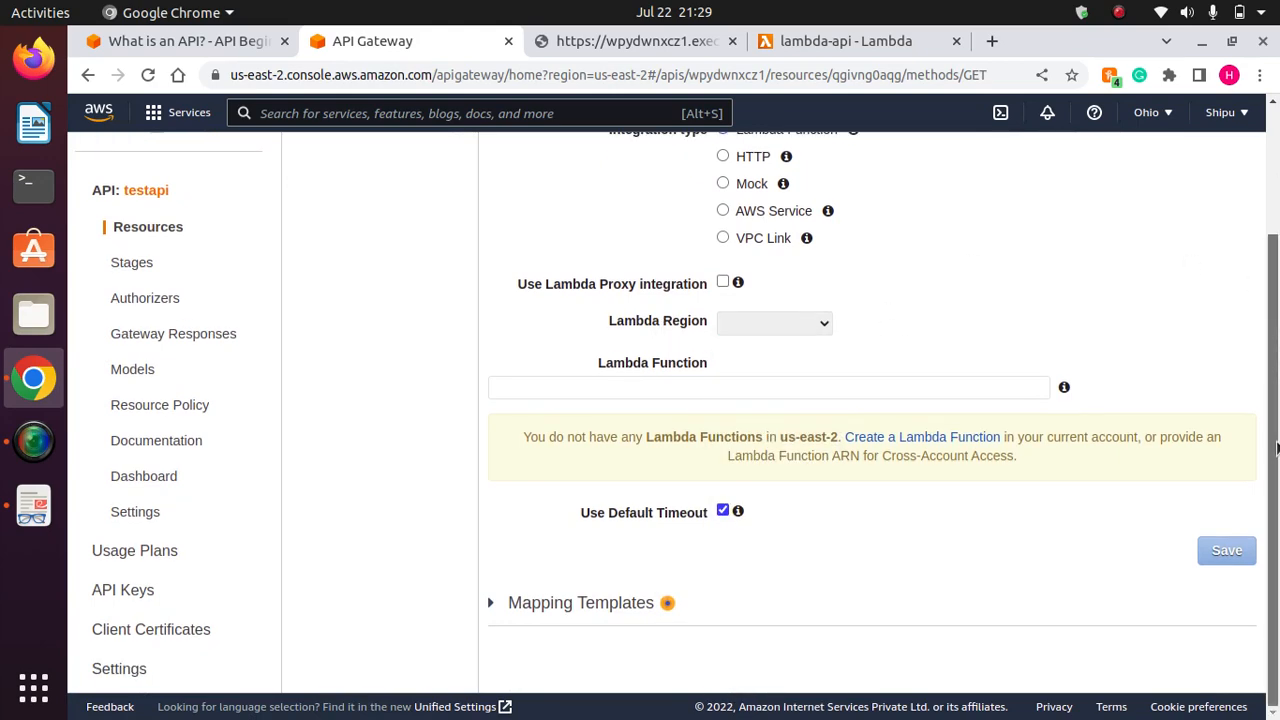
pyautogui.moveTo(1276, 448); pyautogui.dragTo(1275, 271)
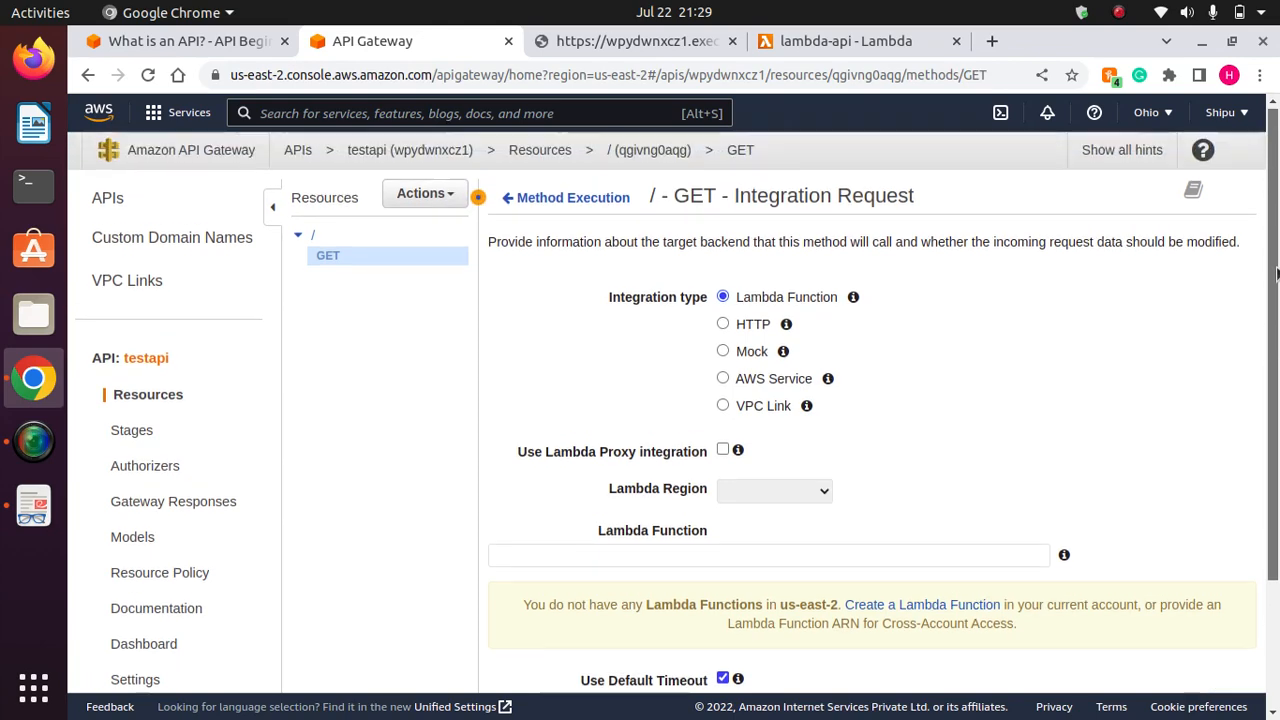
pyautogui.click(1158, 122)
pyautogui.click(853, 432)
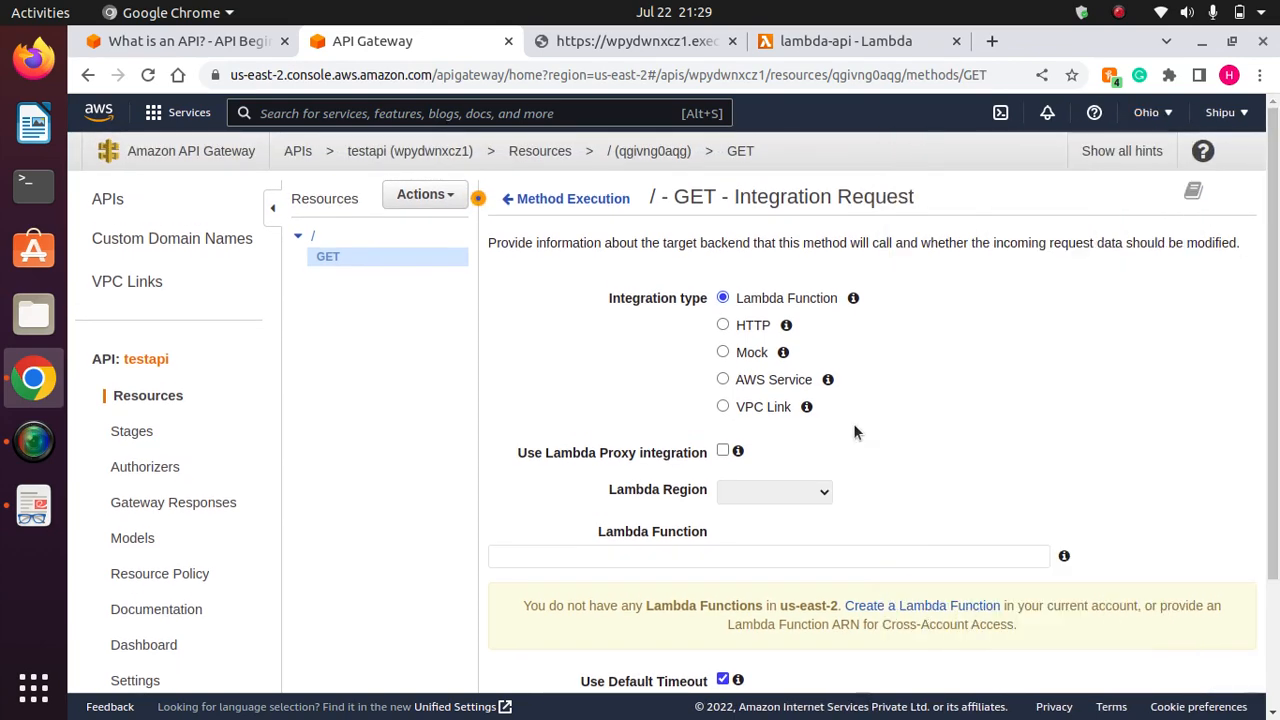
# Set the GET integration's Lambda region to us-east-2 and its Lambda function to lambda-api.
pyautogui.scroll(-3, 790, 370)
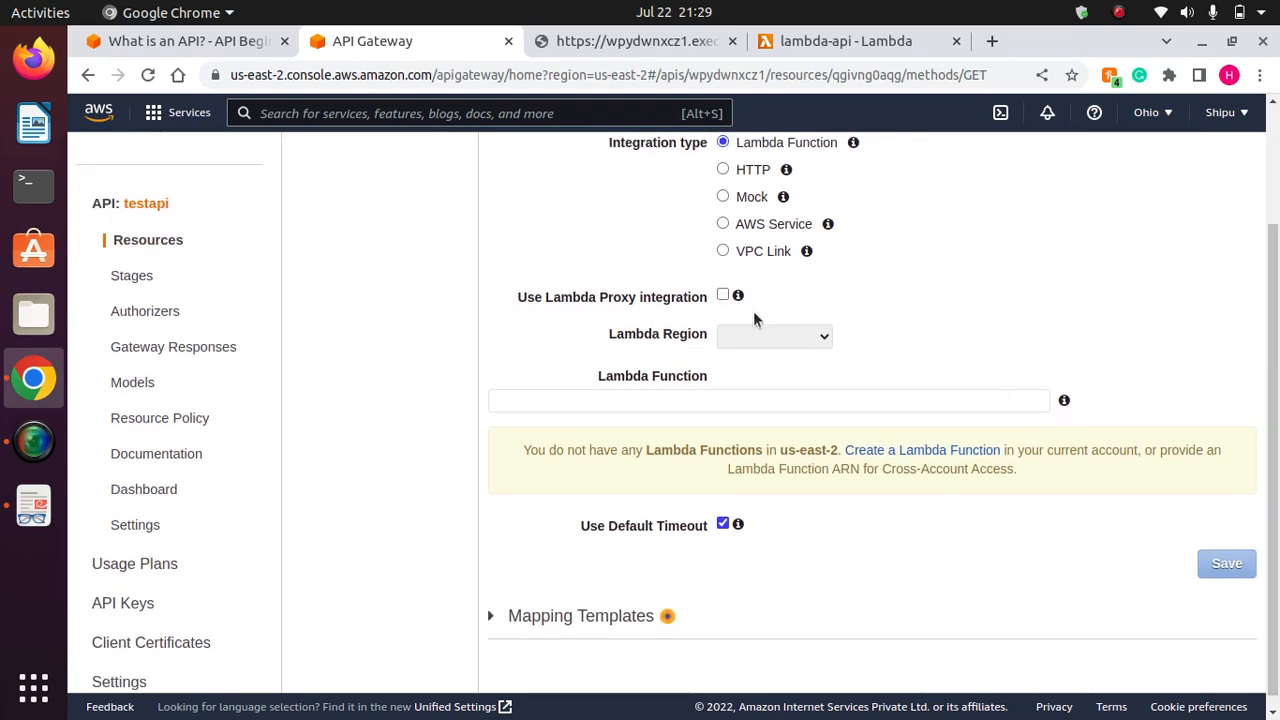
pyautogui.click(800, 338)
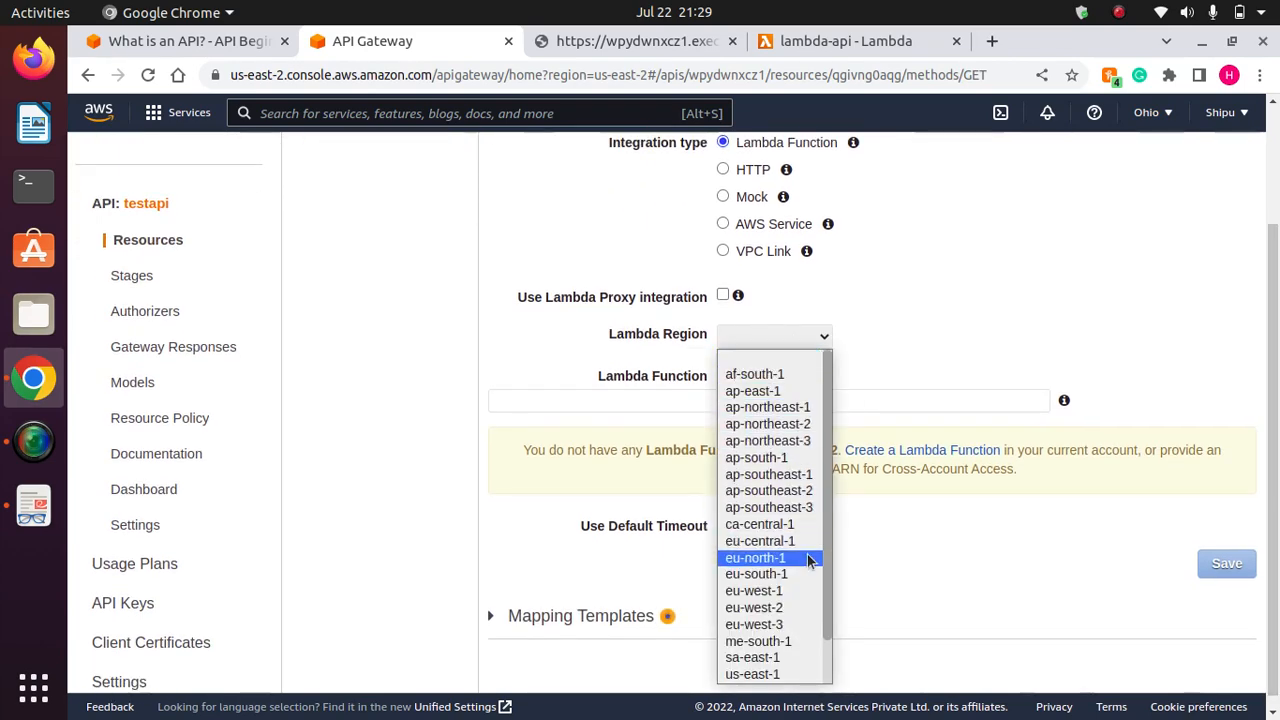
pyautogui.scroll(-1, 830, 577)
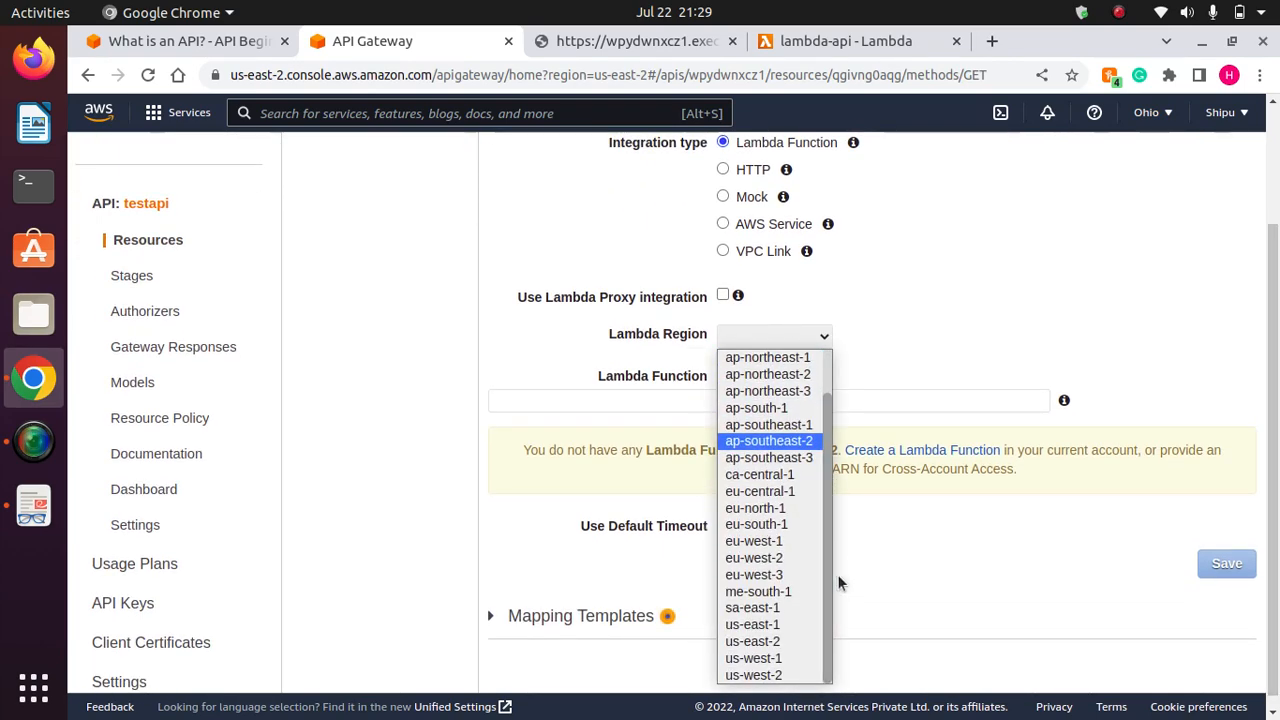
pyautogui.click(770, 641)
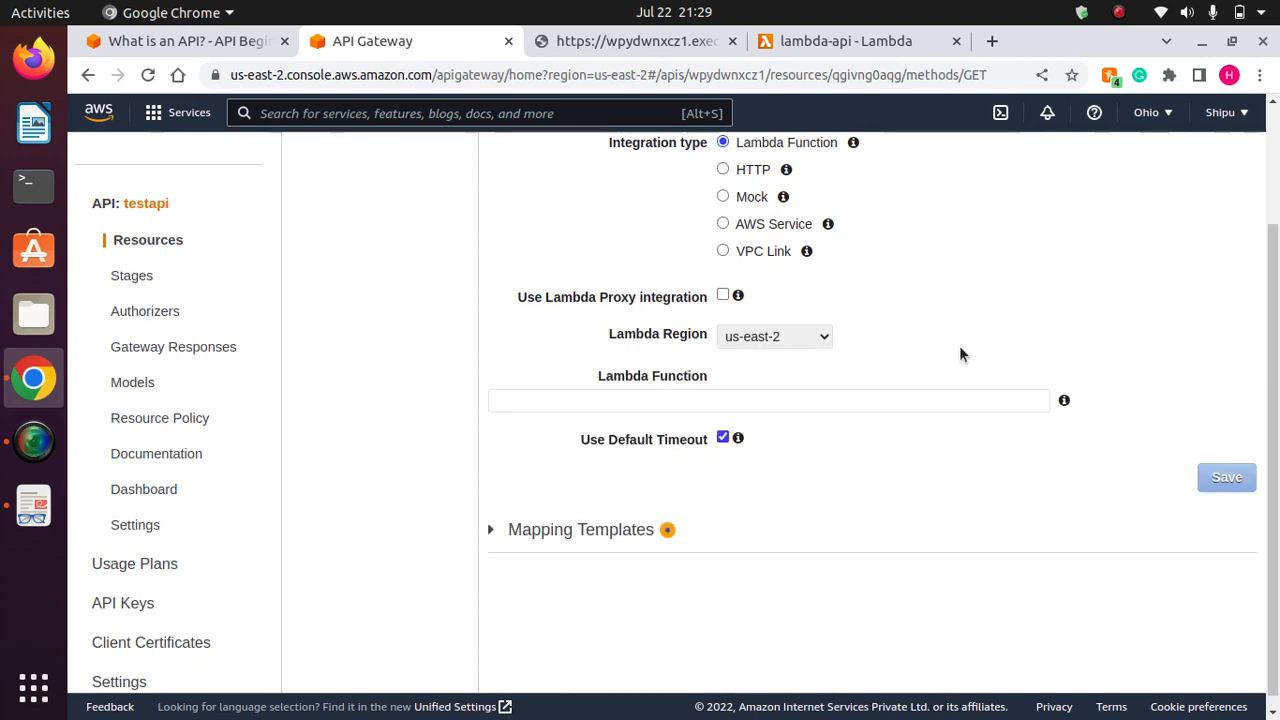
pyautogui.click(873, 400)
pyautogui.write('la')
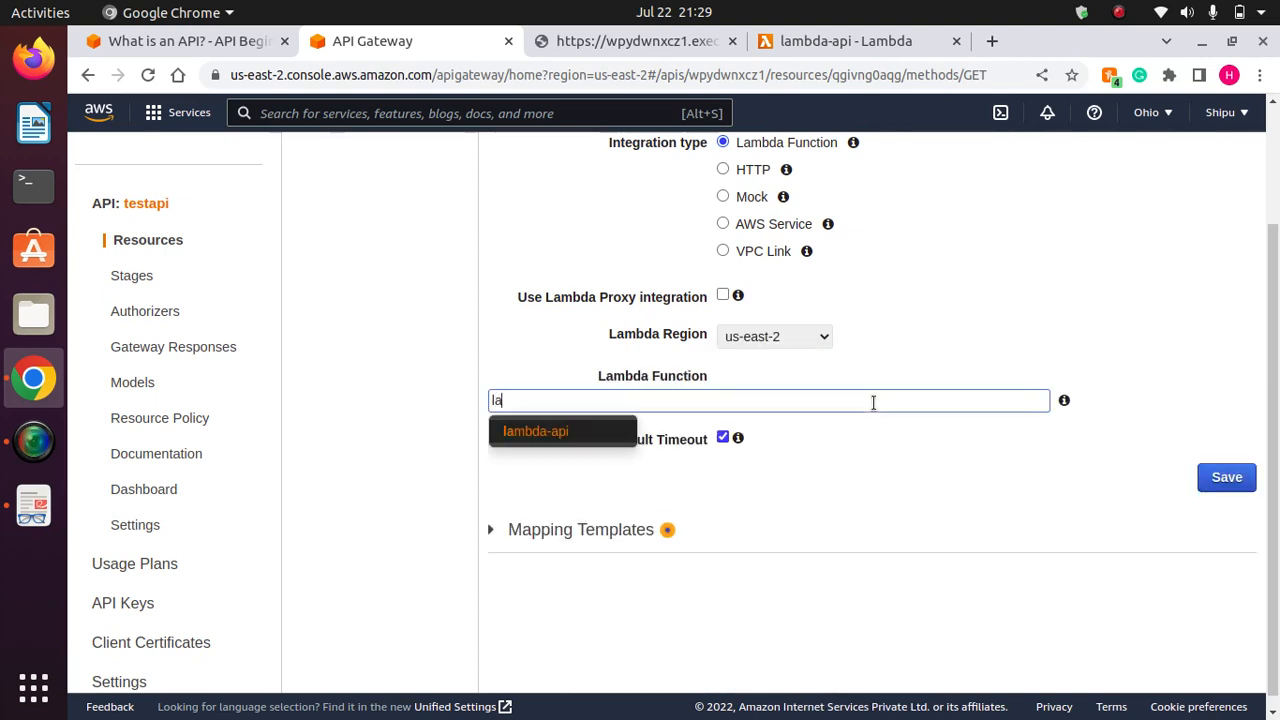
pyautogui.click(551, 437)
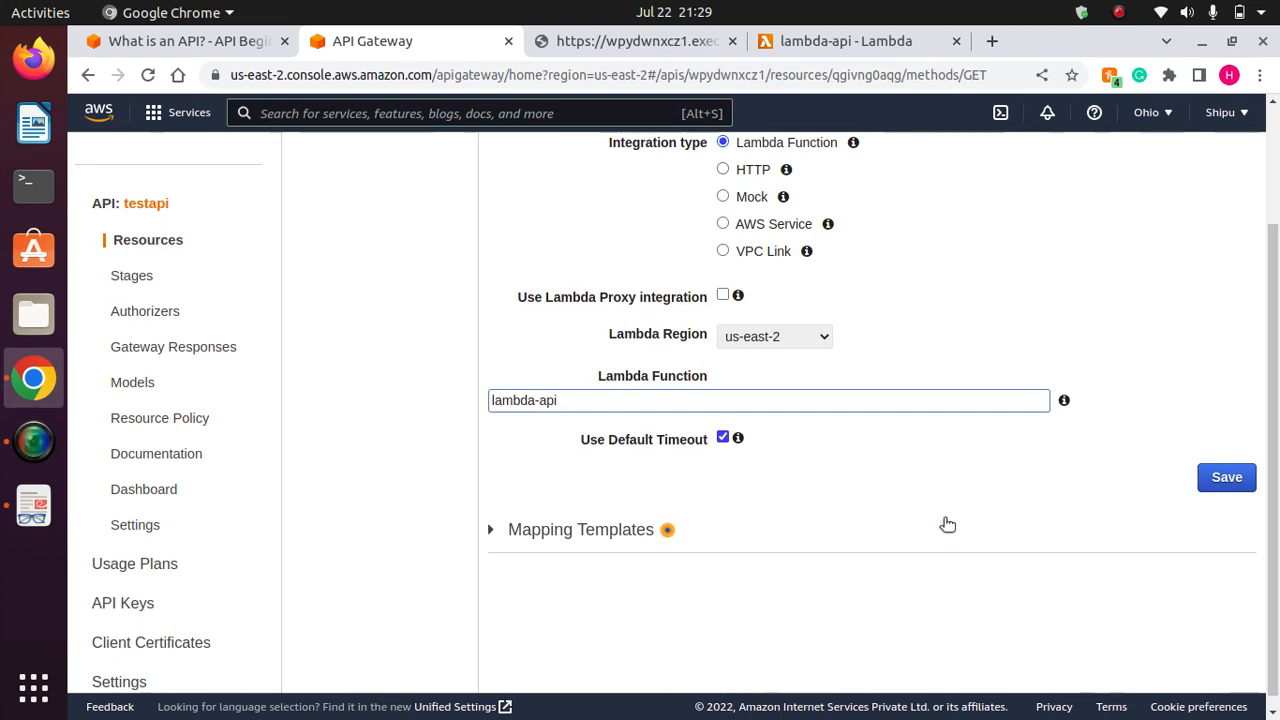
# Save the GET method's integration request and confirm the switch to a Lambda integration.
pyautogui.click(1228, 478)
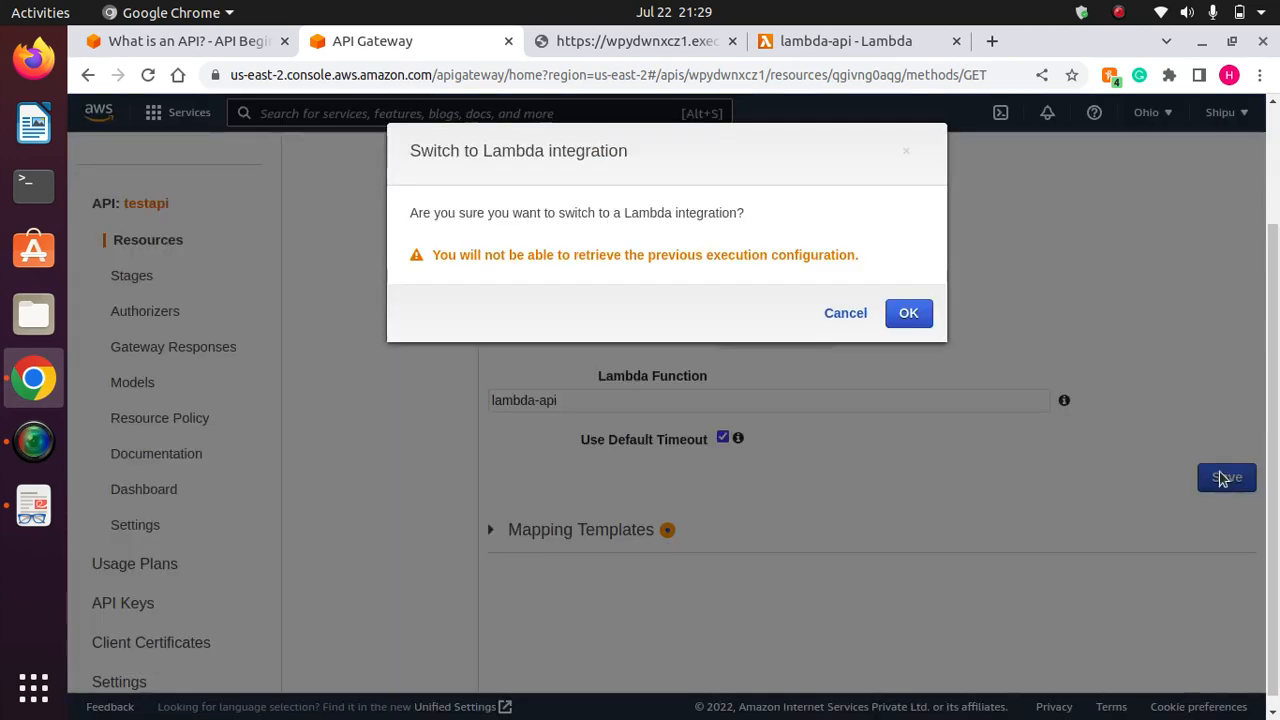
pyautogui.click(908, 313)
pyautogui.click(1049, 318)
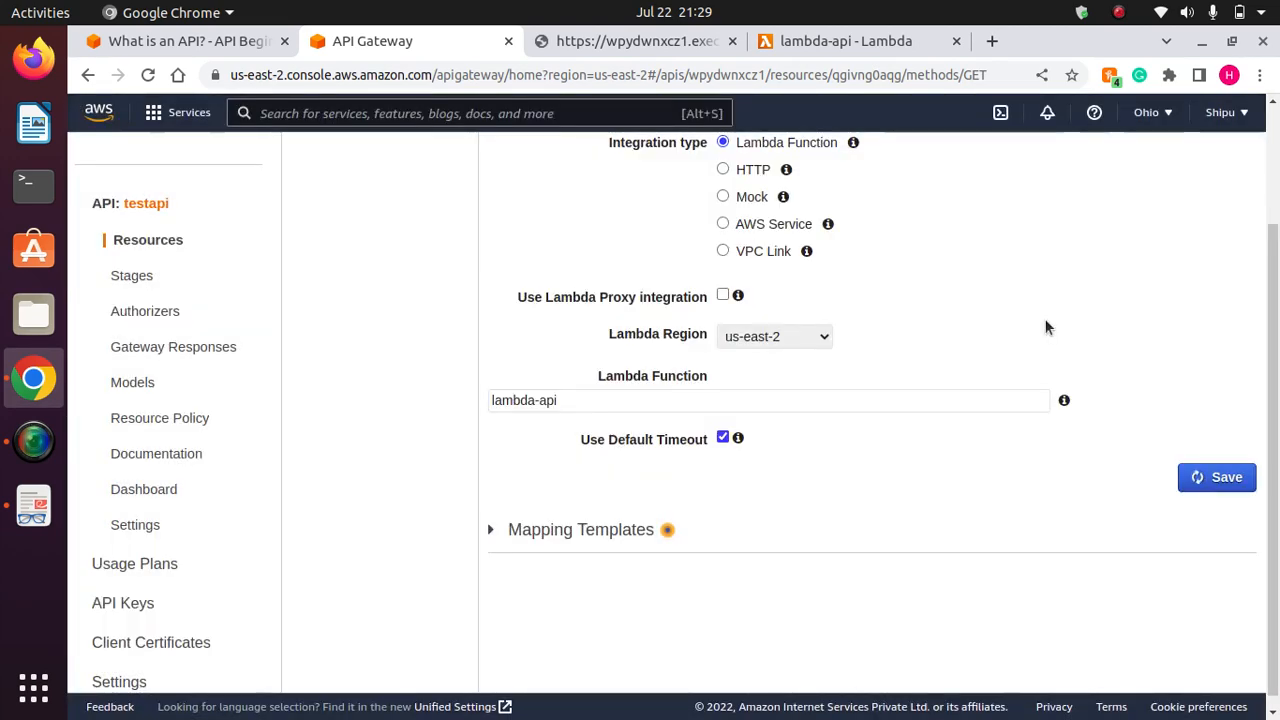
# Deploy testapi to the Prod stage.
pyautogui.moveTo(1274, 421); pyautogui.dragTo(1275, 700)
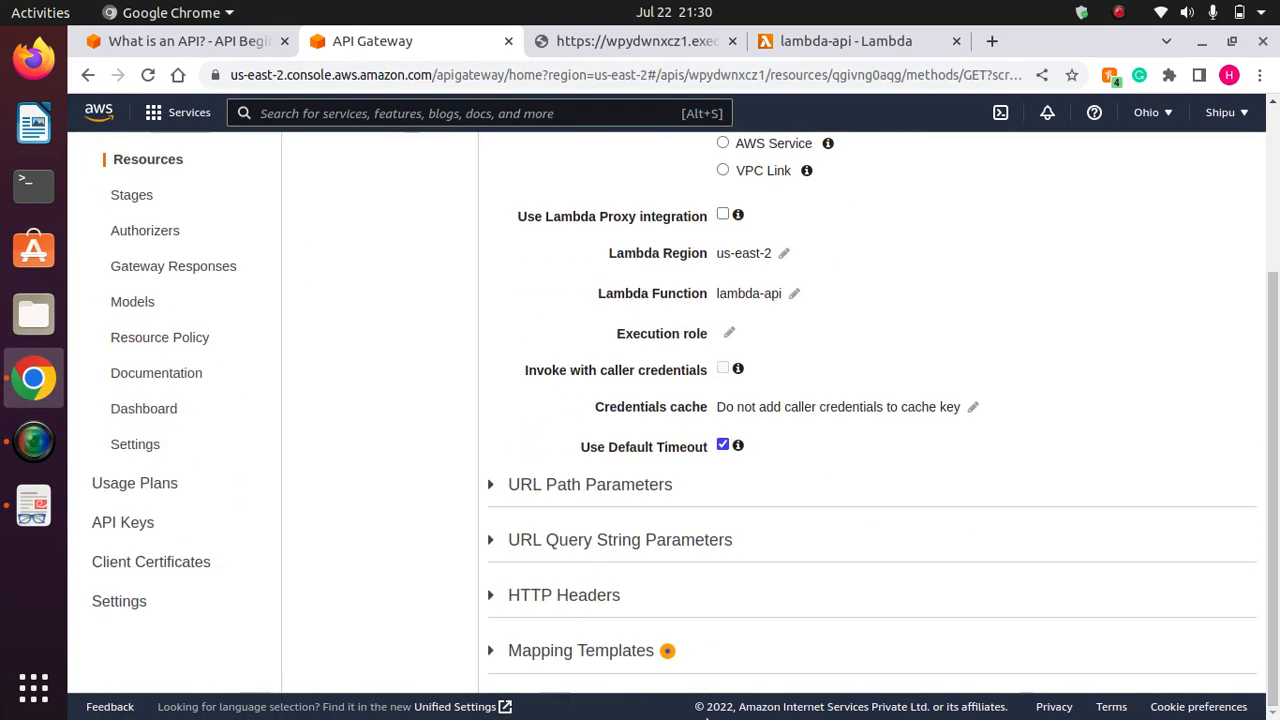
pyautogui.moveTo(1277, 432); pyautogui.dragTo(1262, 237)
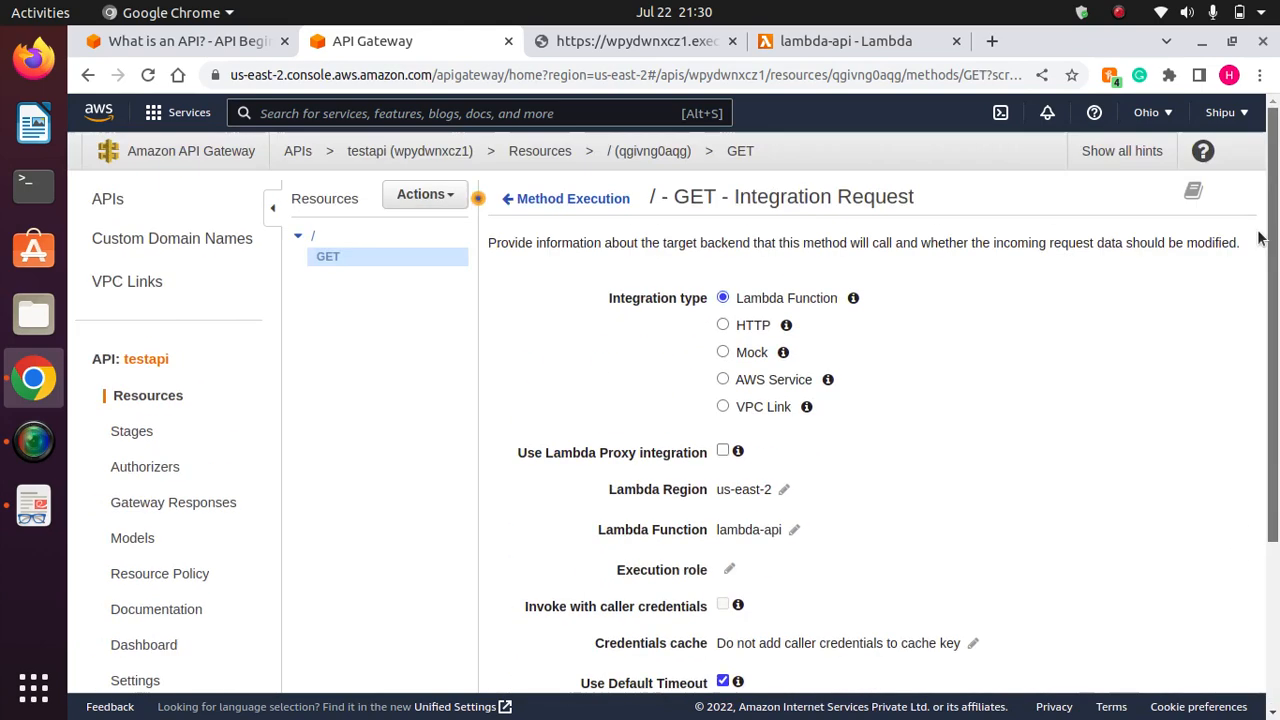
pyautogui.click(417, 196)
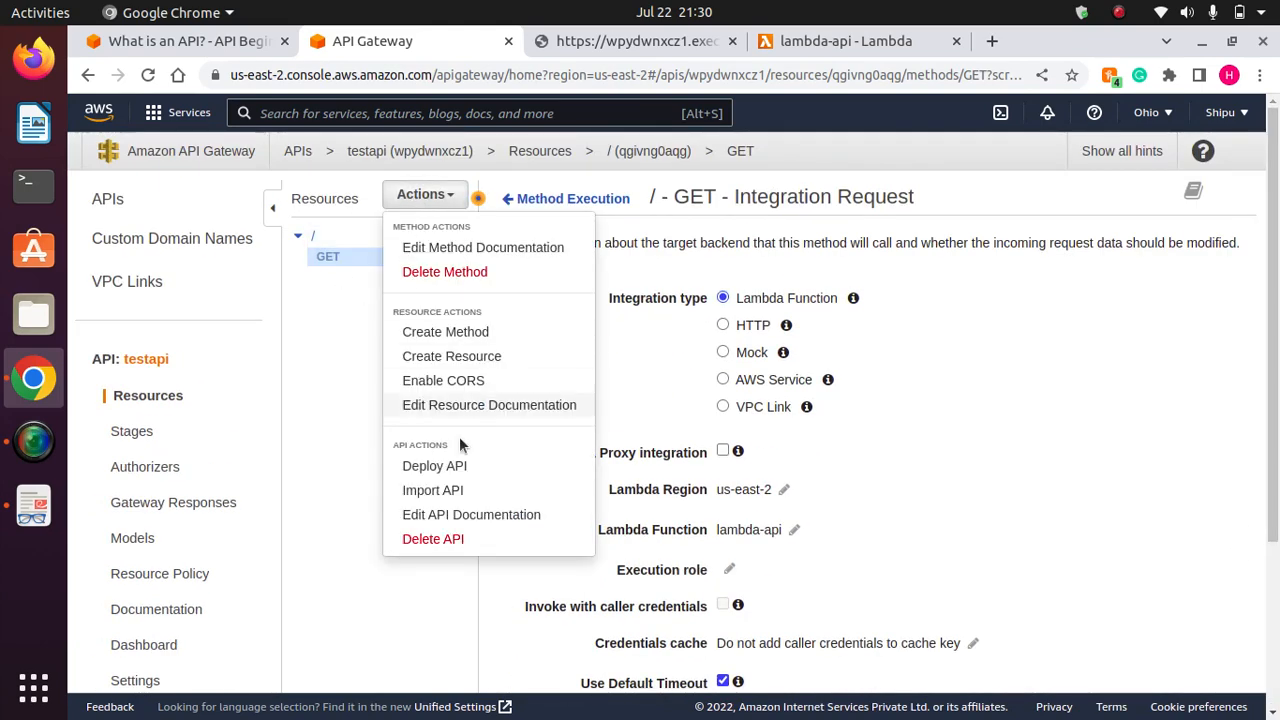
pyautogui.click(424, 466)
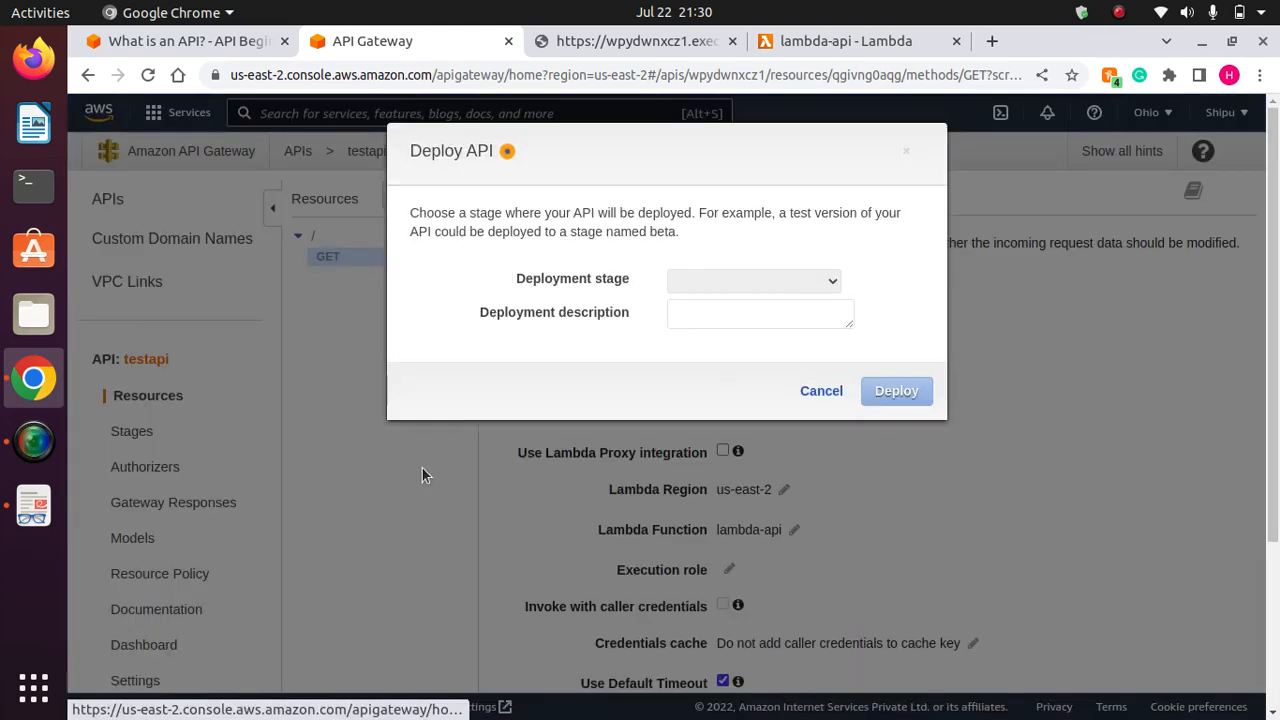
pyautogui.click(745, 281)
pyautogui.click(710, 306)
pyautogui.click(891, 391)
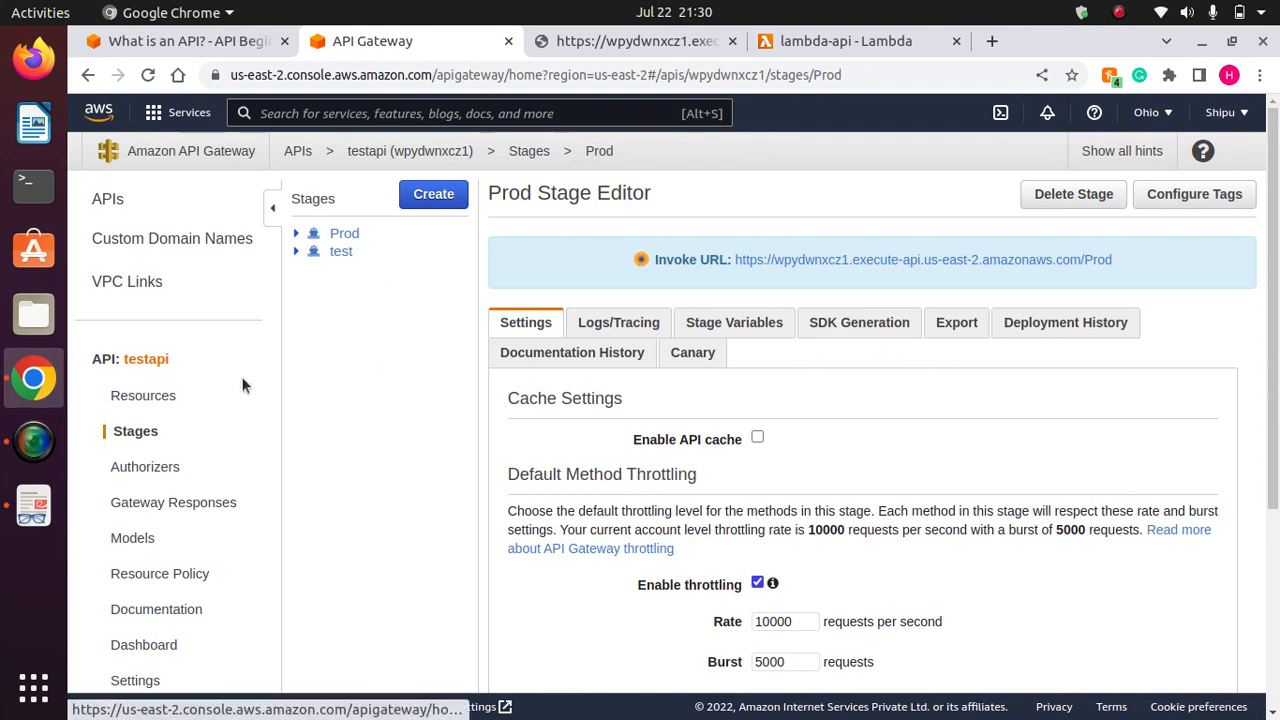
# Return to the API's resources, open the GET method's integration request and expand its mapping templates.
pyautogui.click(155, 395)
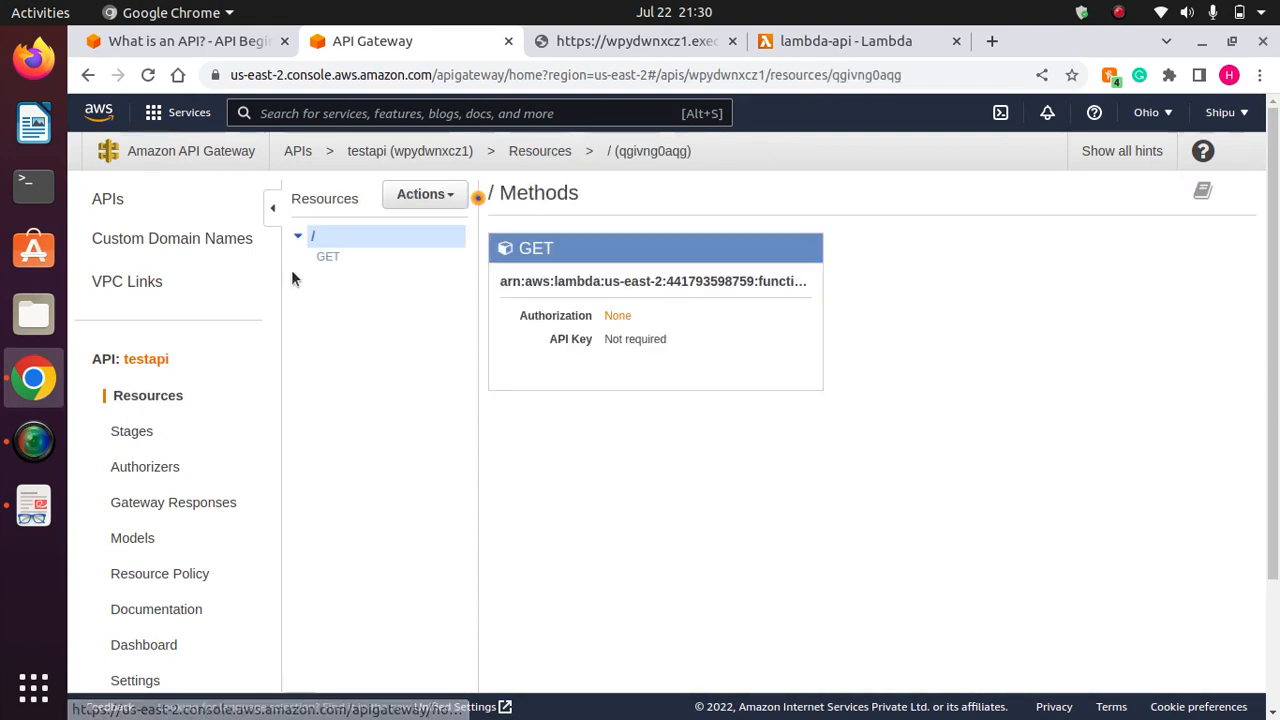
pyautogui.click(330, 255)
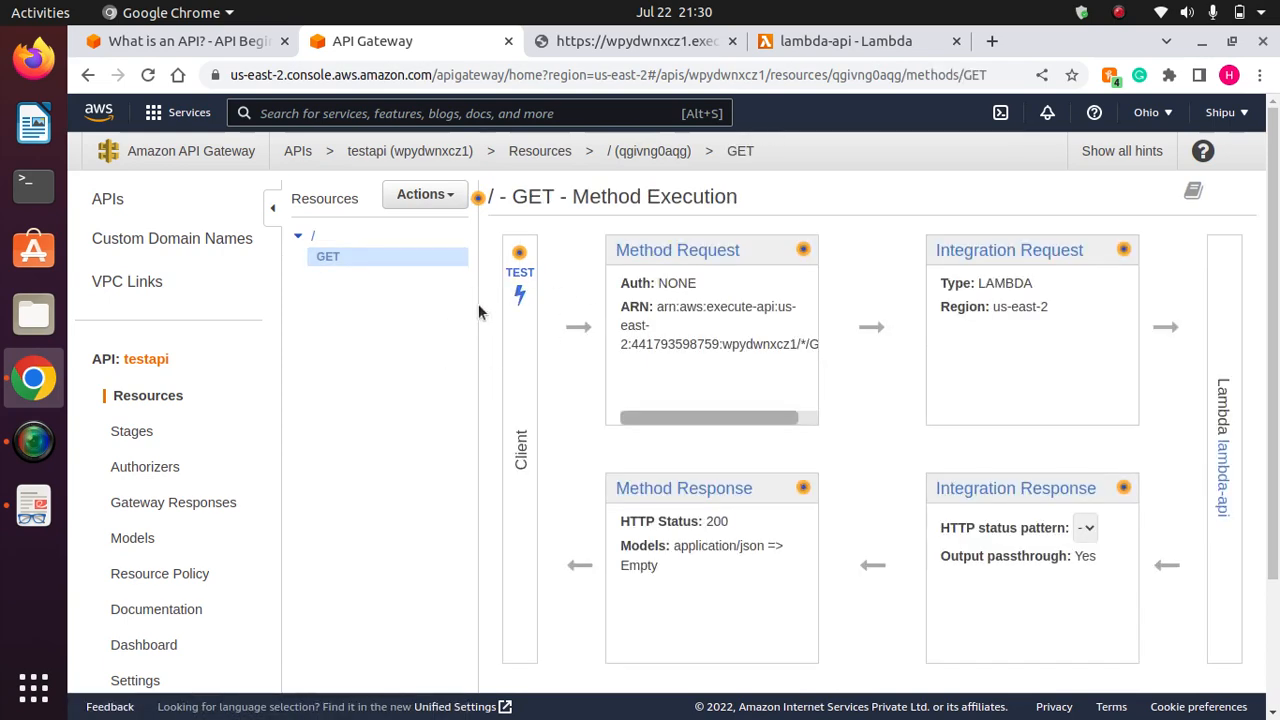
pyautogui.click(1011, 250)
pyautogui.moveTo(1277, 321); pyautogui.dragTo(1277, 562)
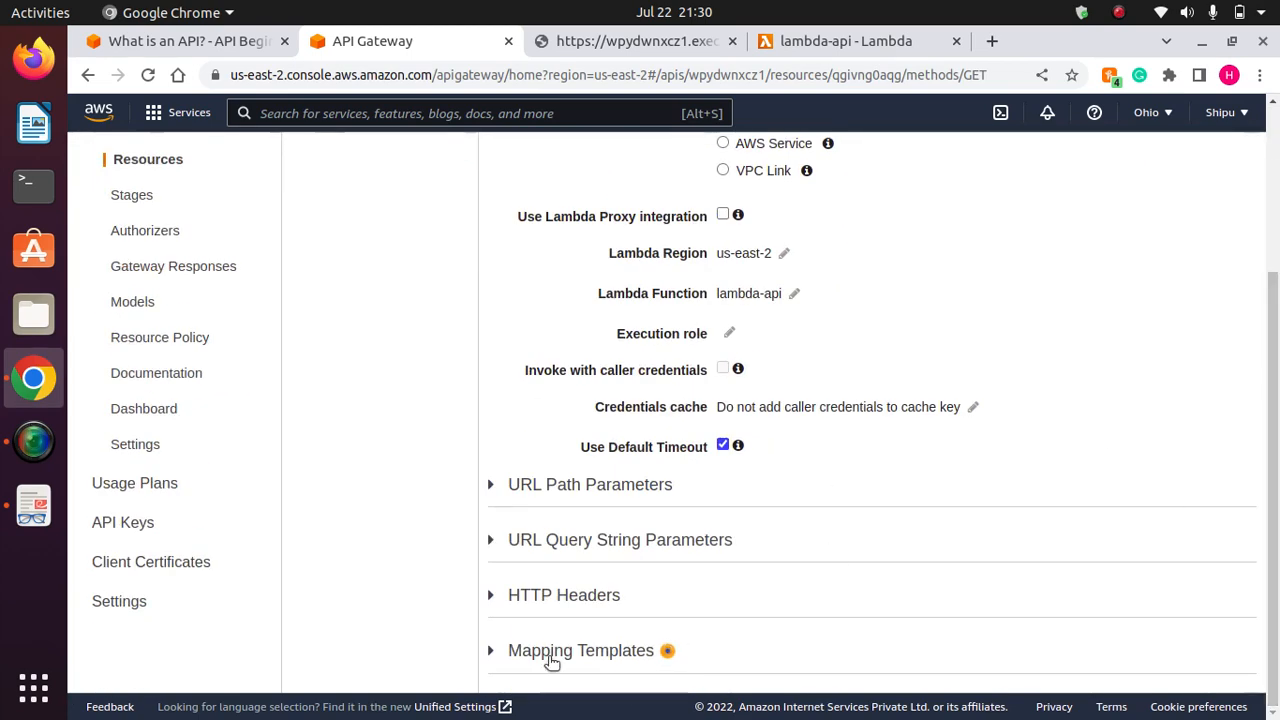
pyautogui.click(489, 655)
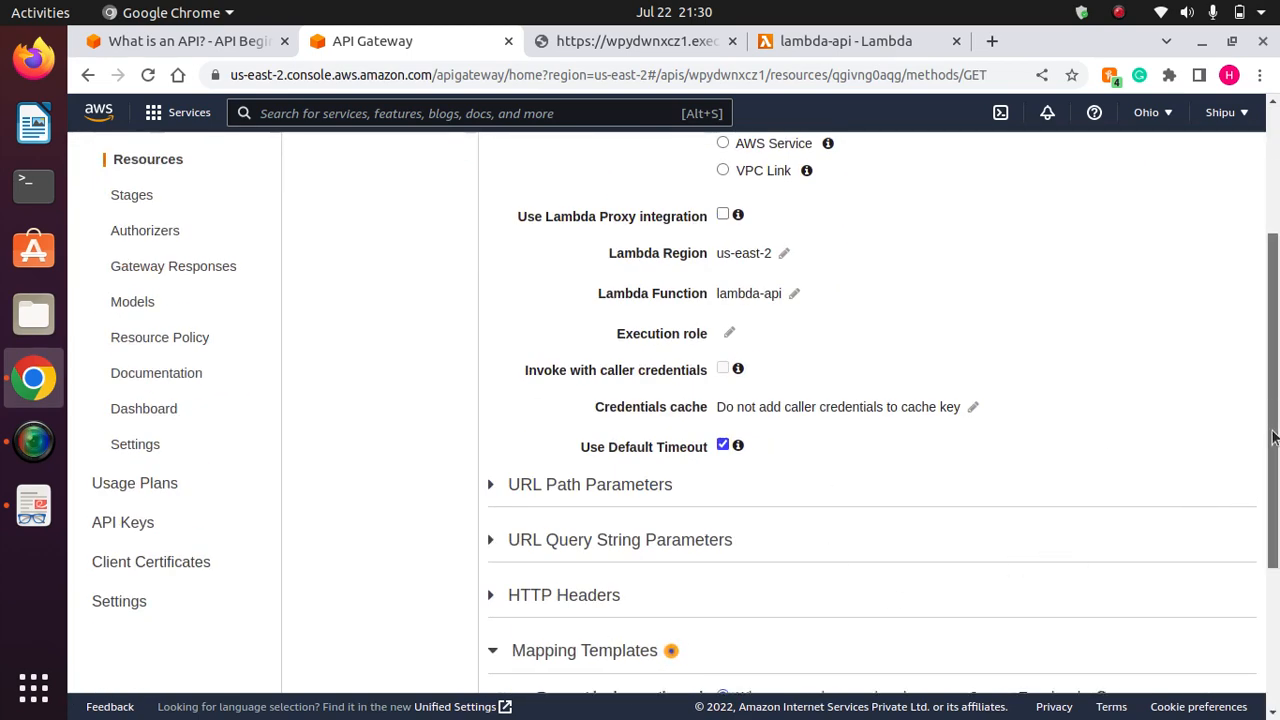
# Set request body passthrough to "When there are no templates defined (recommended)" and add a mapping template for application/json.
pyautogui.moveTo(1274, 437); pyautogui.dragTo(1266, 603)
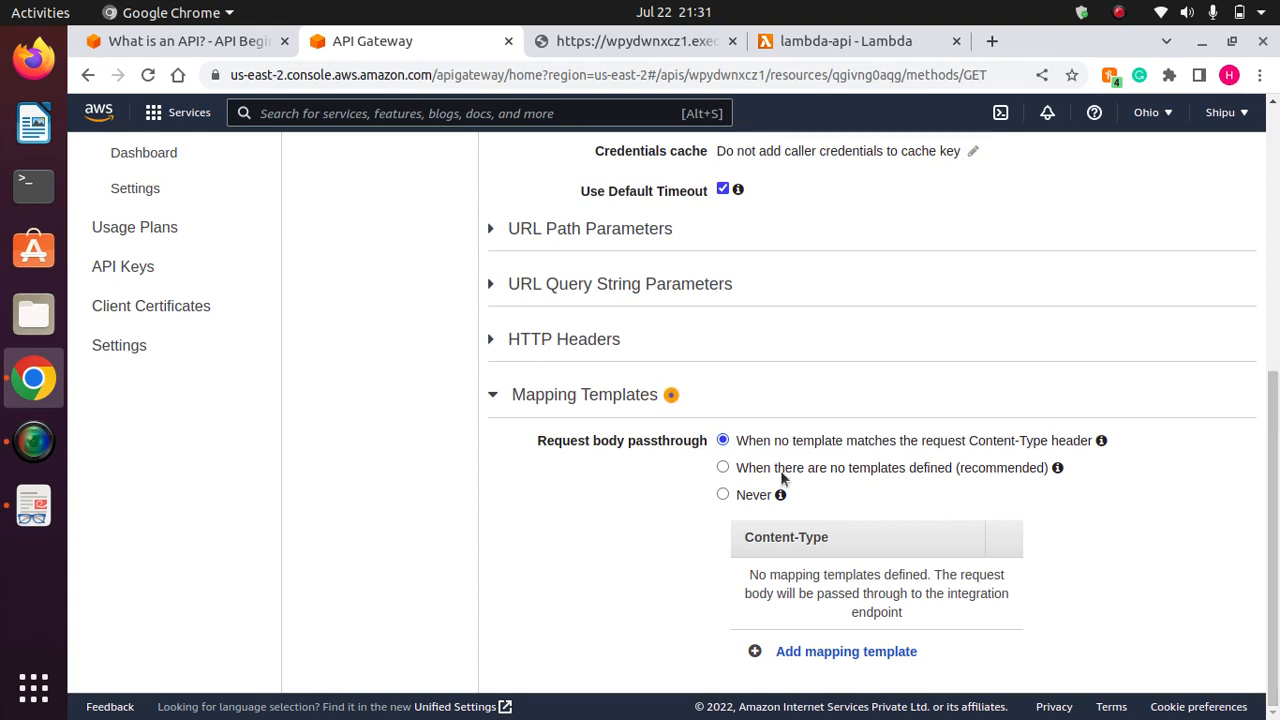
pyautogui.click(723, 467)
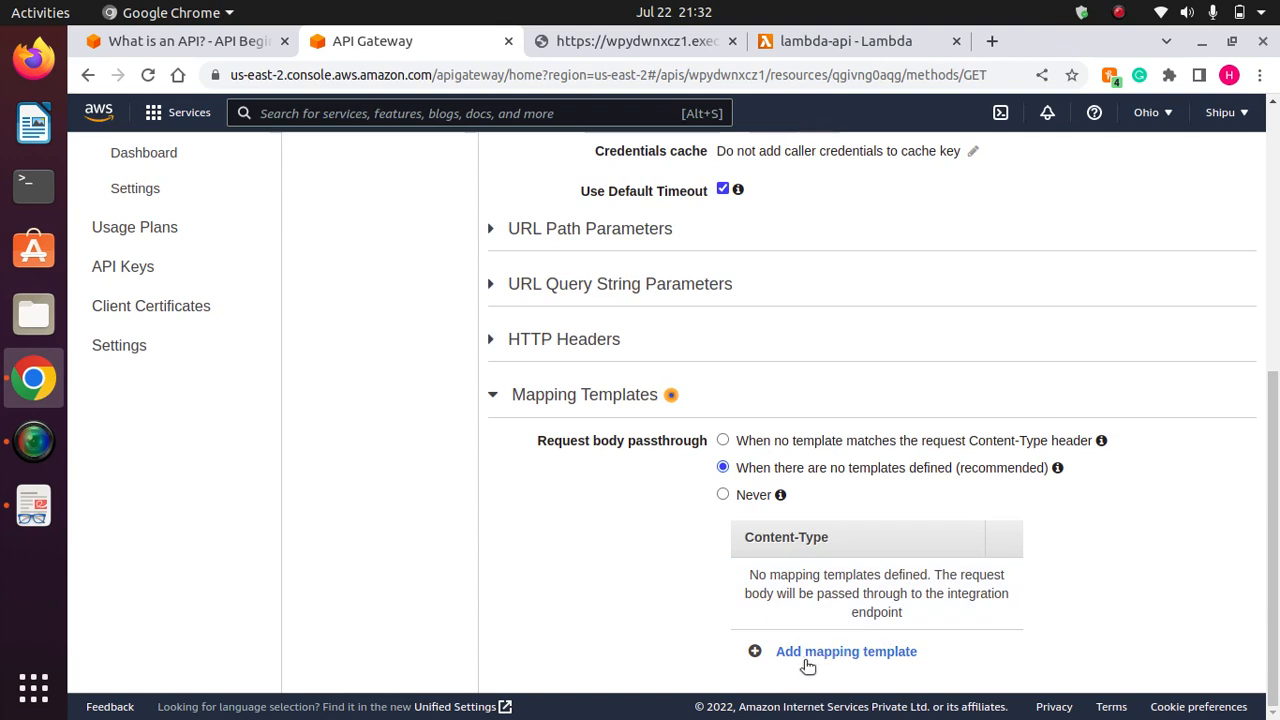
pyautogui.click(851, 654)
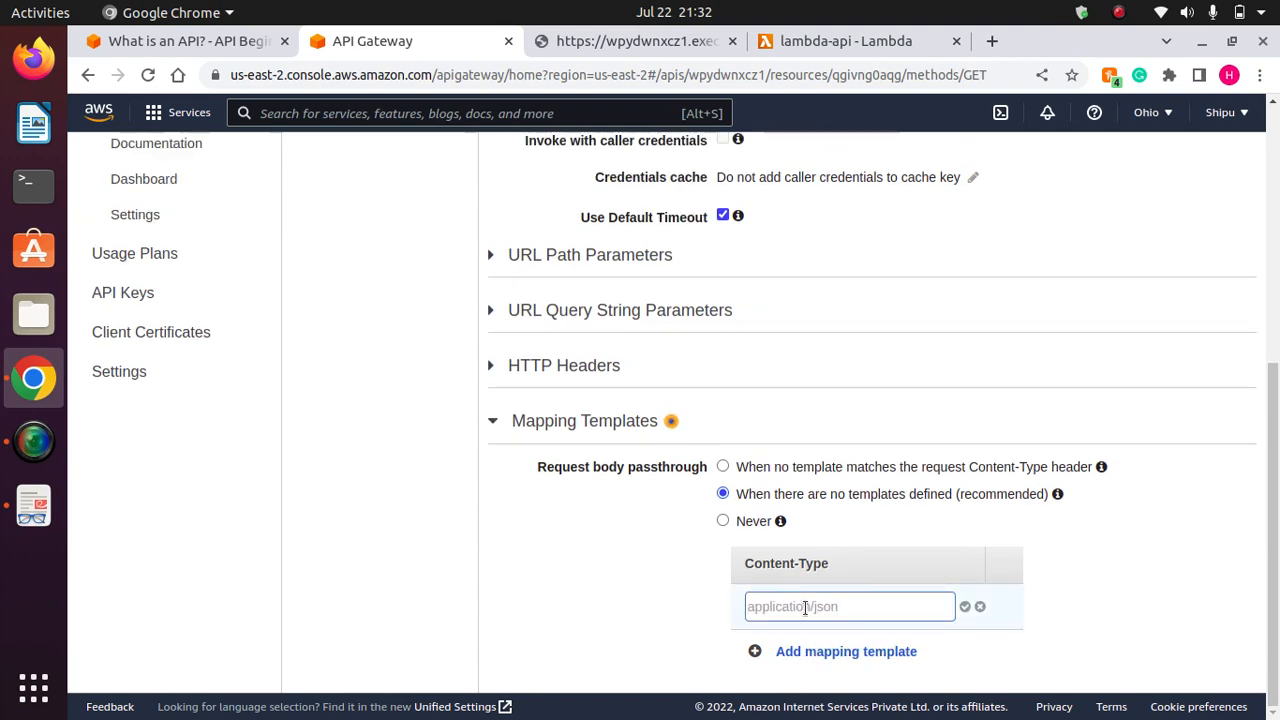
pyautogui.click(805, 607)
pyautogui.click(848, 650)
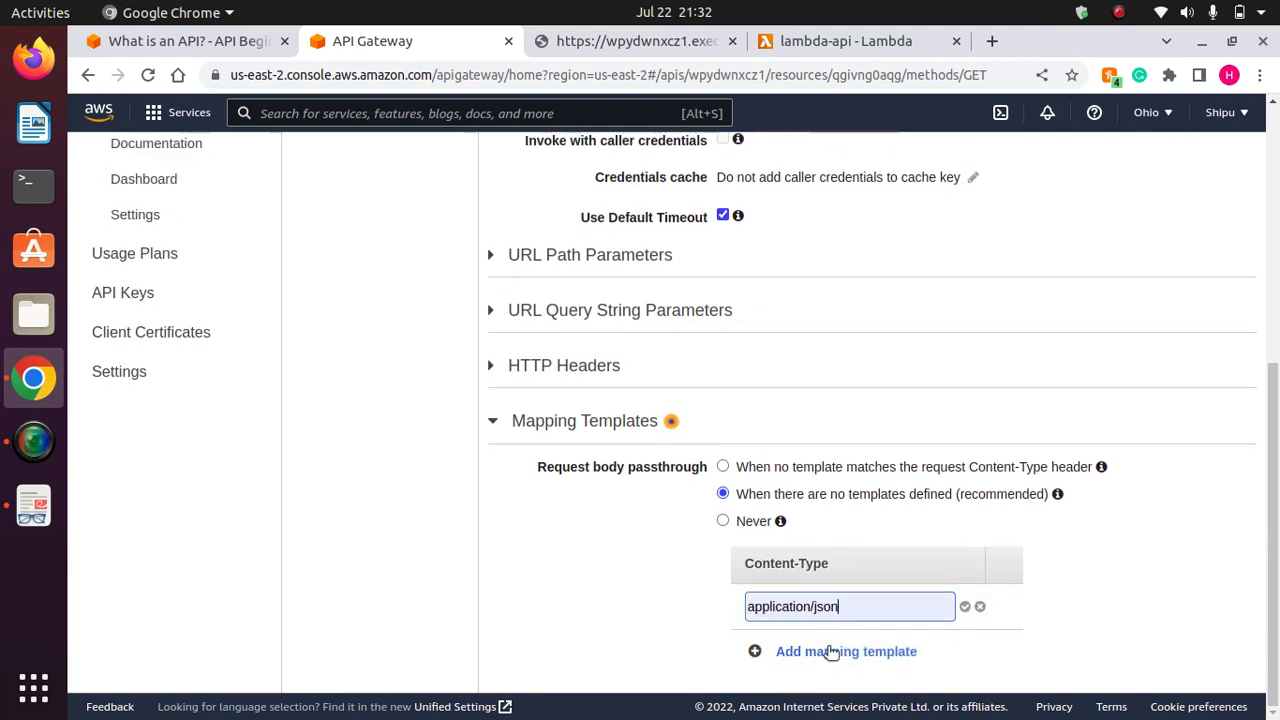
pyautogui.click(965, 607)
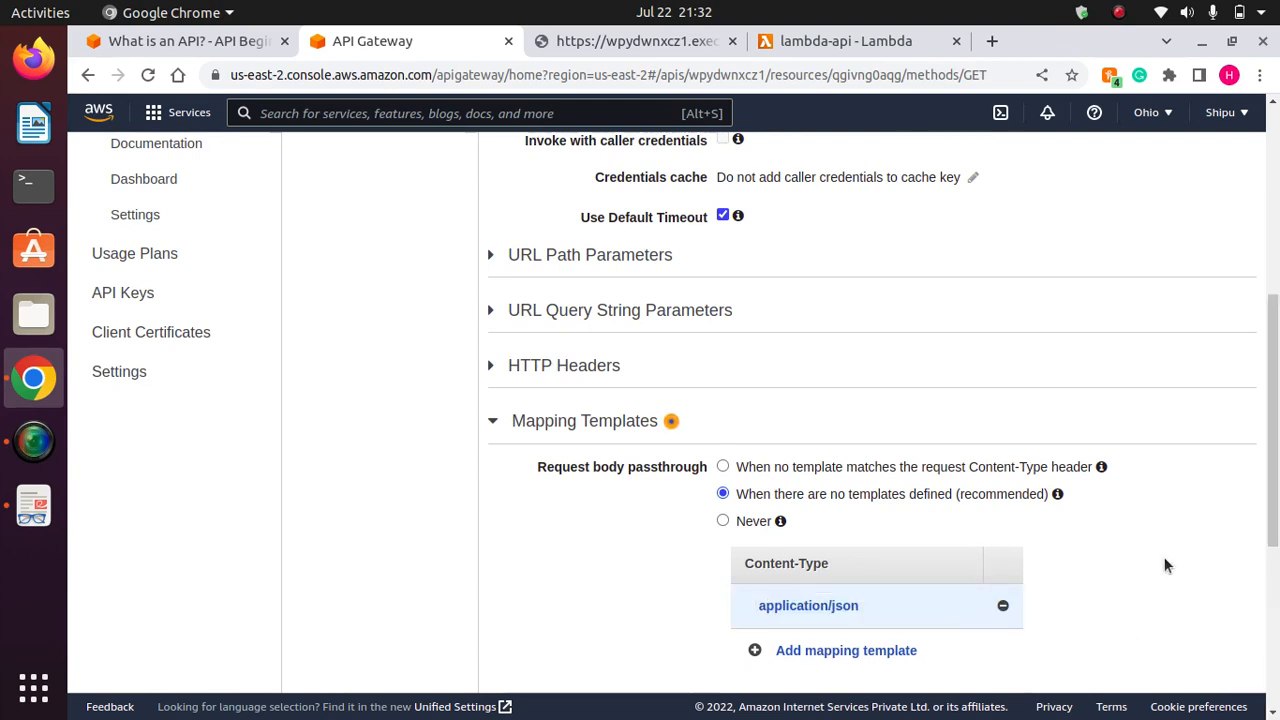
# Try the Method Request passthrough and Empty model as generated templates for the application/json mapping.
pyautogui.scroll(-4, 900, 450)
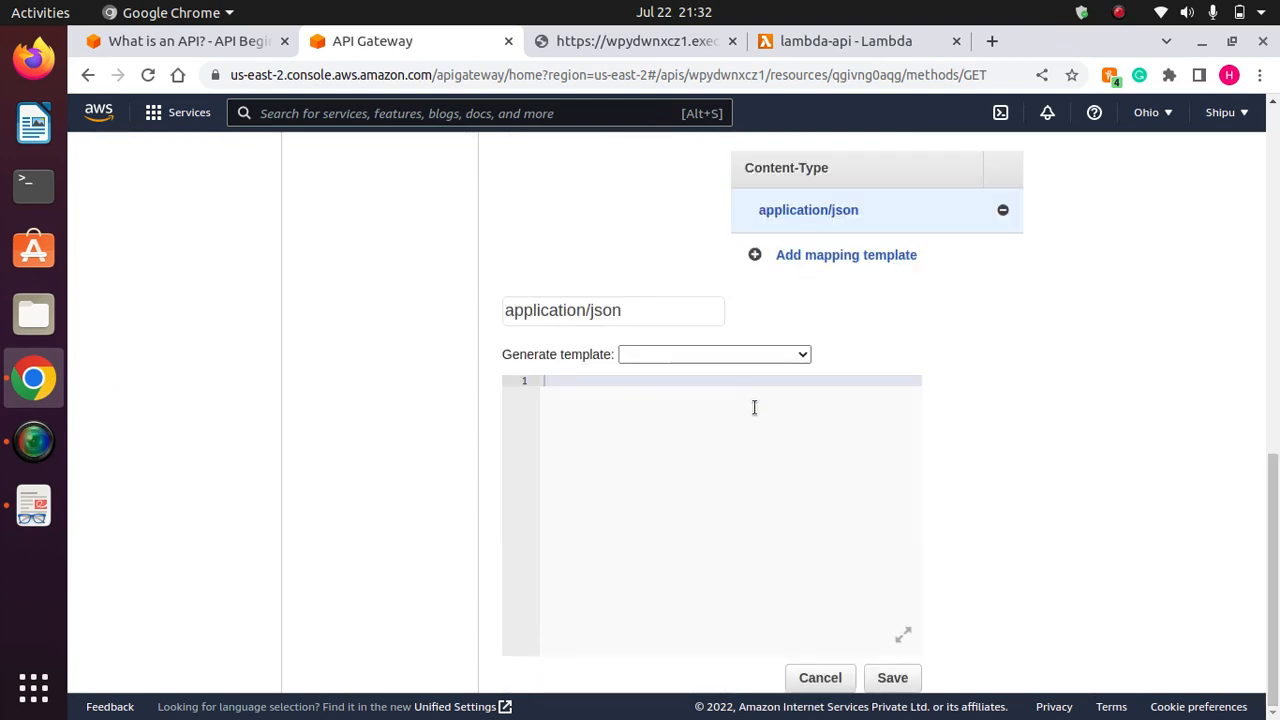
pyautogui.click(740, 363)
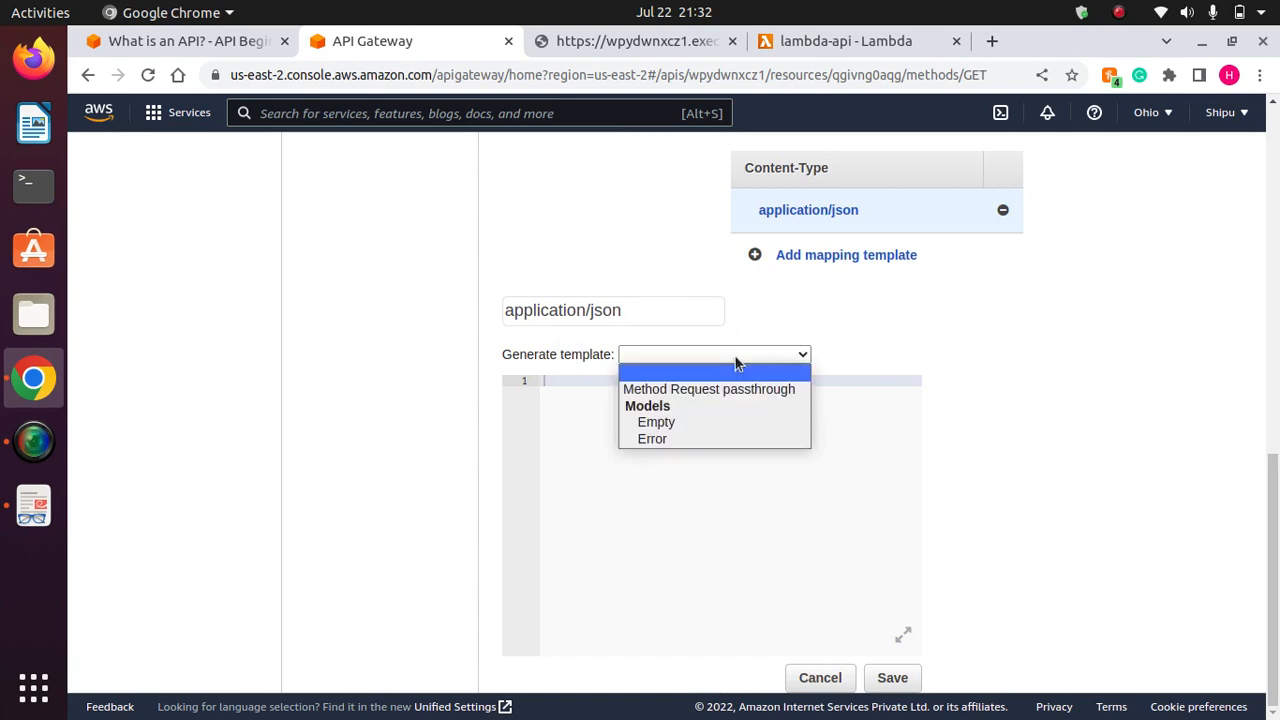
pyautogui.click(731, 390)
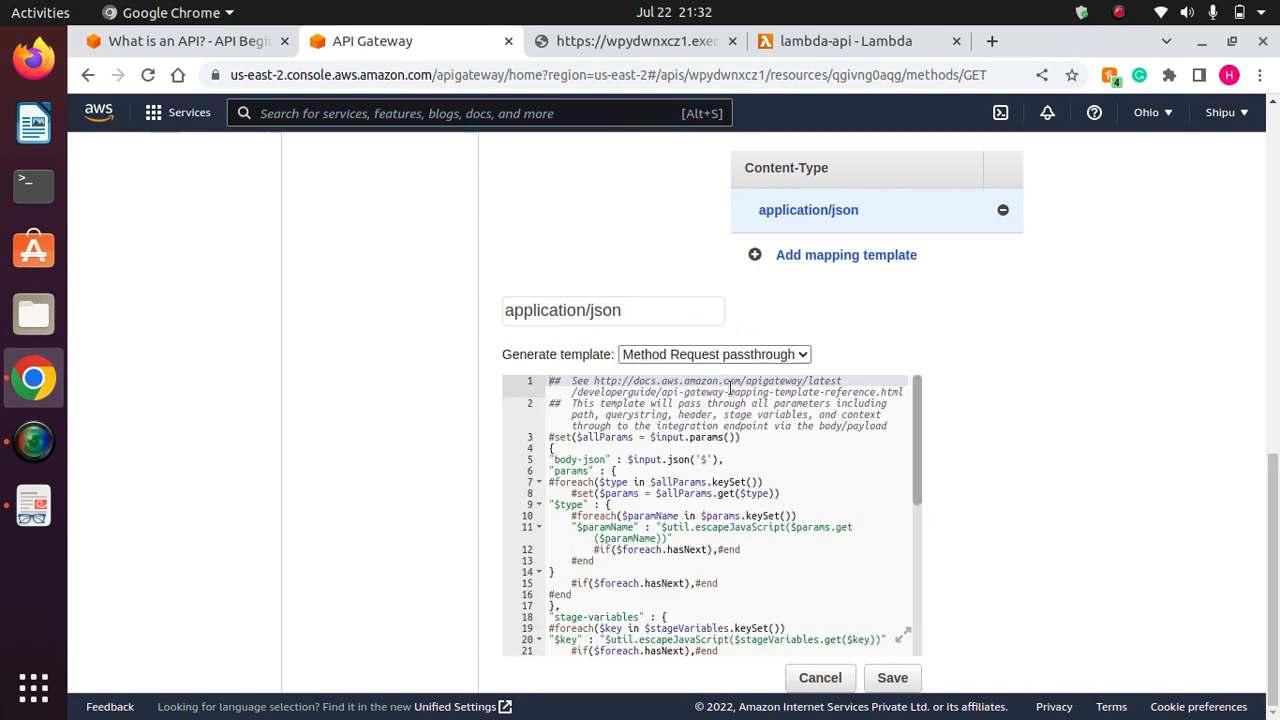
pyautogui.moveTo(916, 465); pyautogui.dragTo(902, 407)
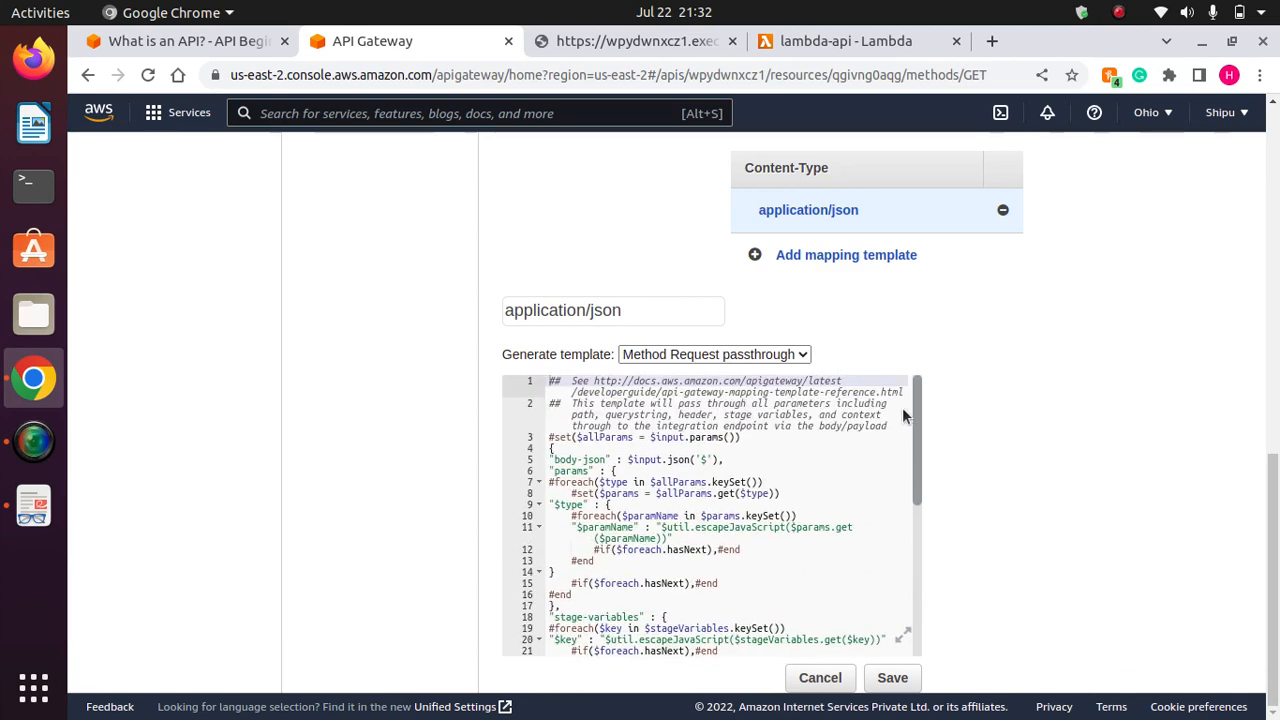
pyautogui.click(795, 355)
pyautogui.click(652, 406)
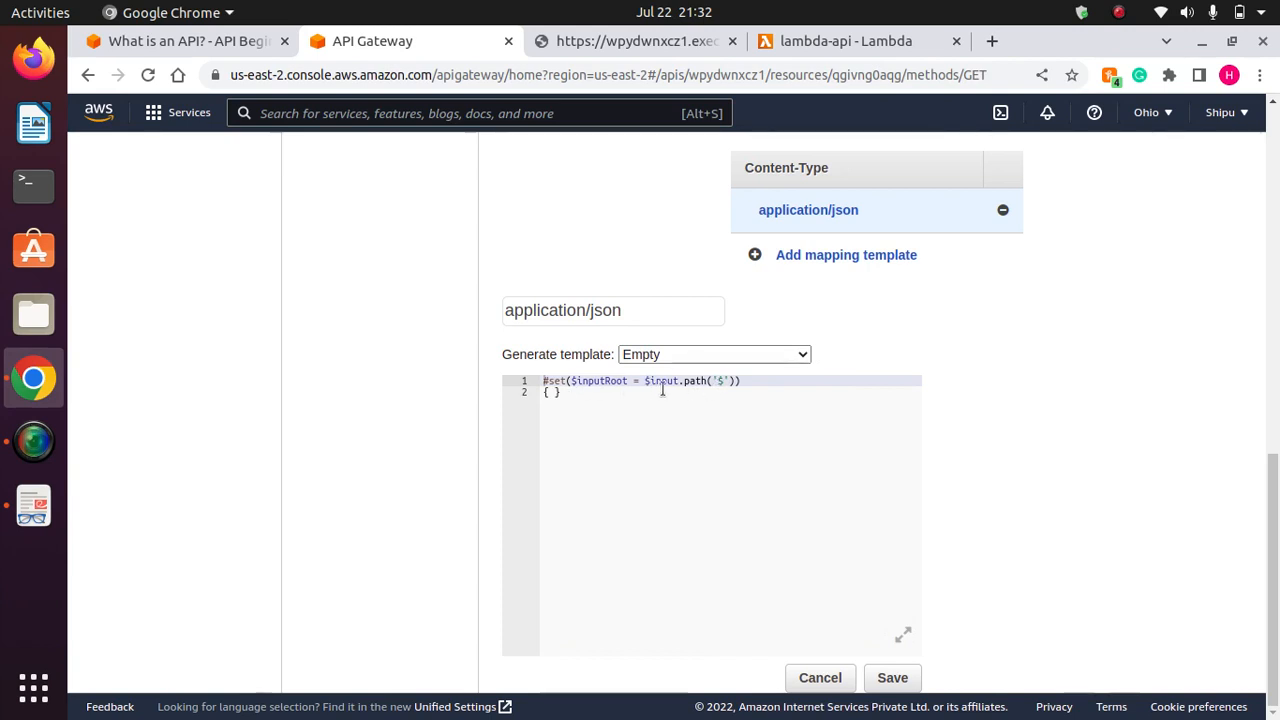
# Generate the application/json mapping template from the Error model.
pyautogui.click(790, 356)
pyautogui.click(663, 421)
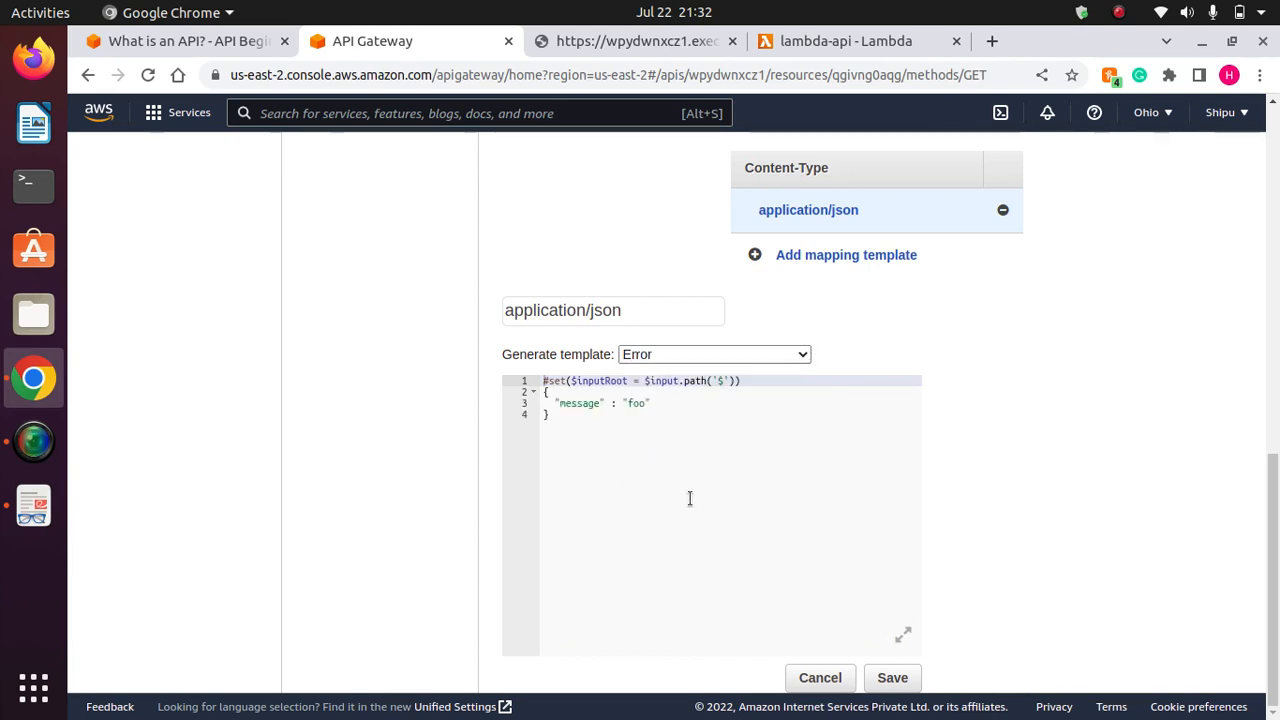
pyautogui.click(792, 355)
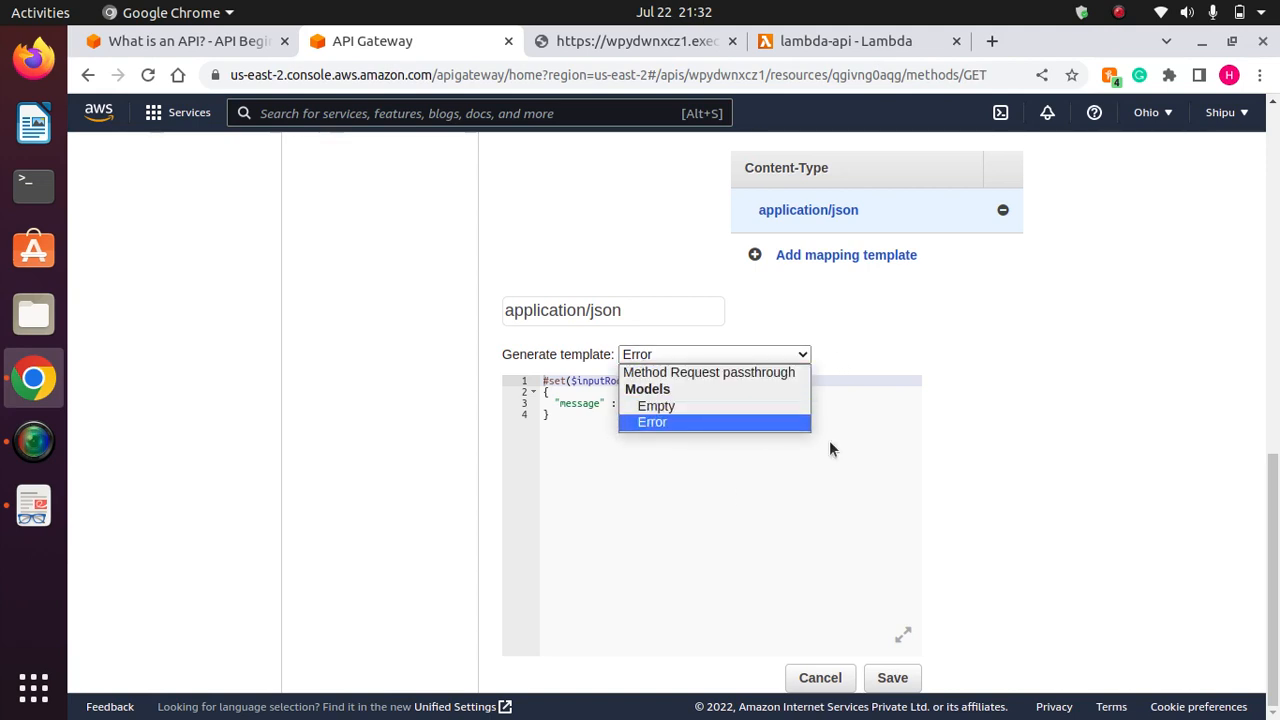
pyautogui.click(1137, 324)
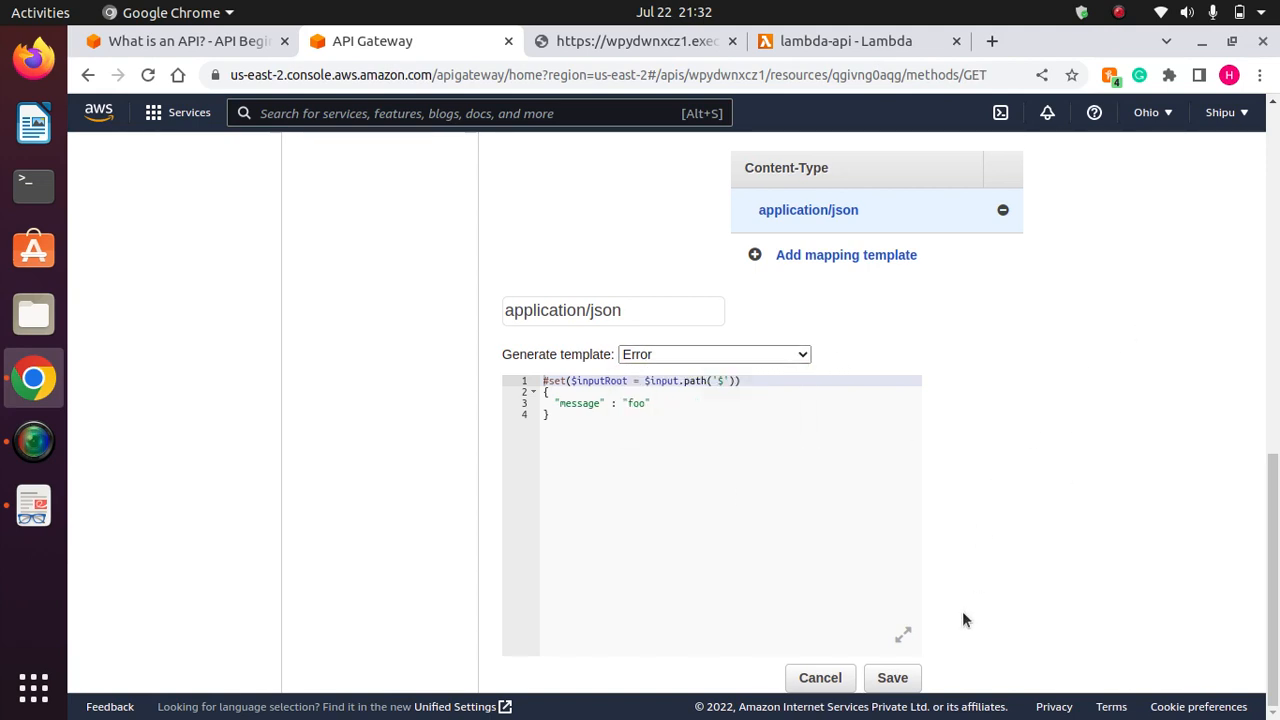
pyautogui.moveTo(1272, 559); pyautogui.dragTo(1238, 617)
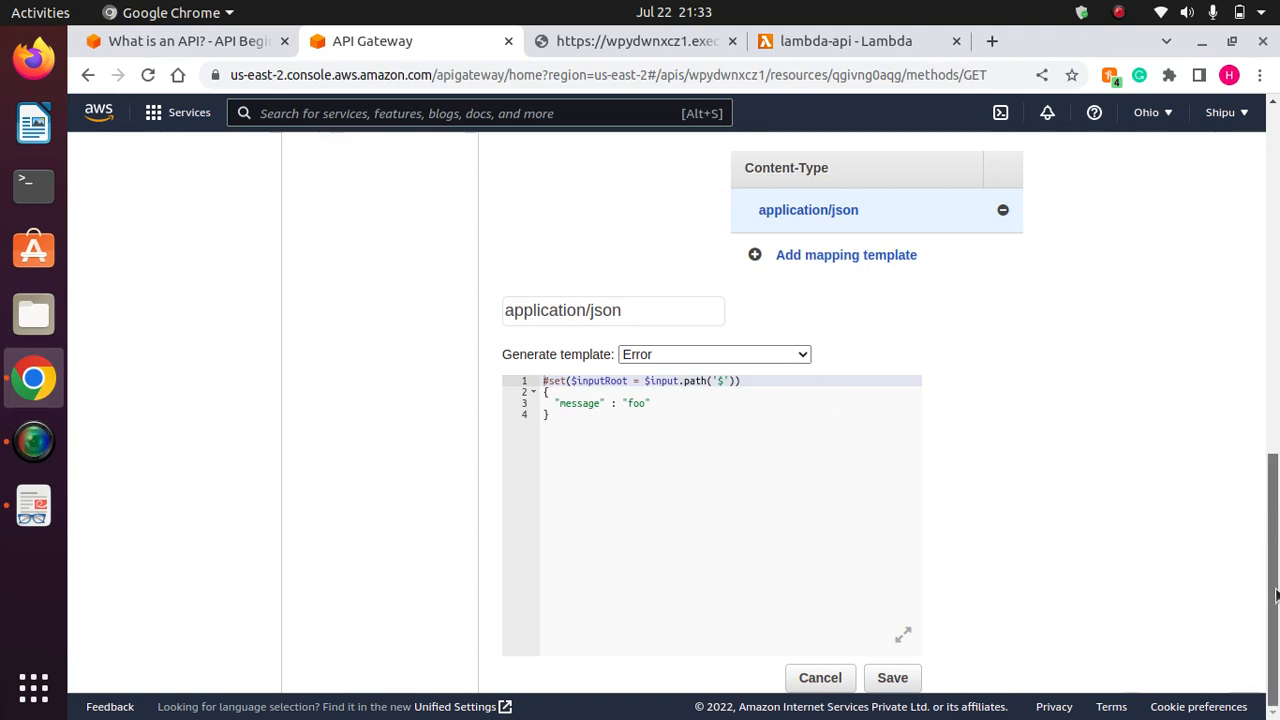
# Discard the application/json template edit, collapse the mapping templates and return to the GET method's execution overview.
pyautogui.moveTo(1276, 510); pyautogui.dragTo(1277, 614)
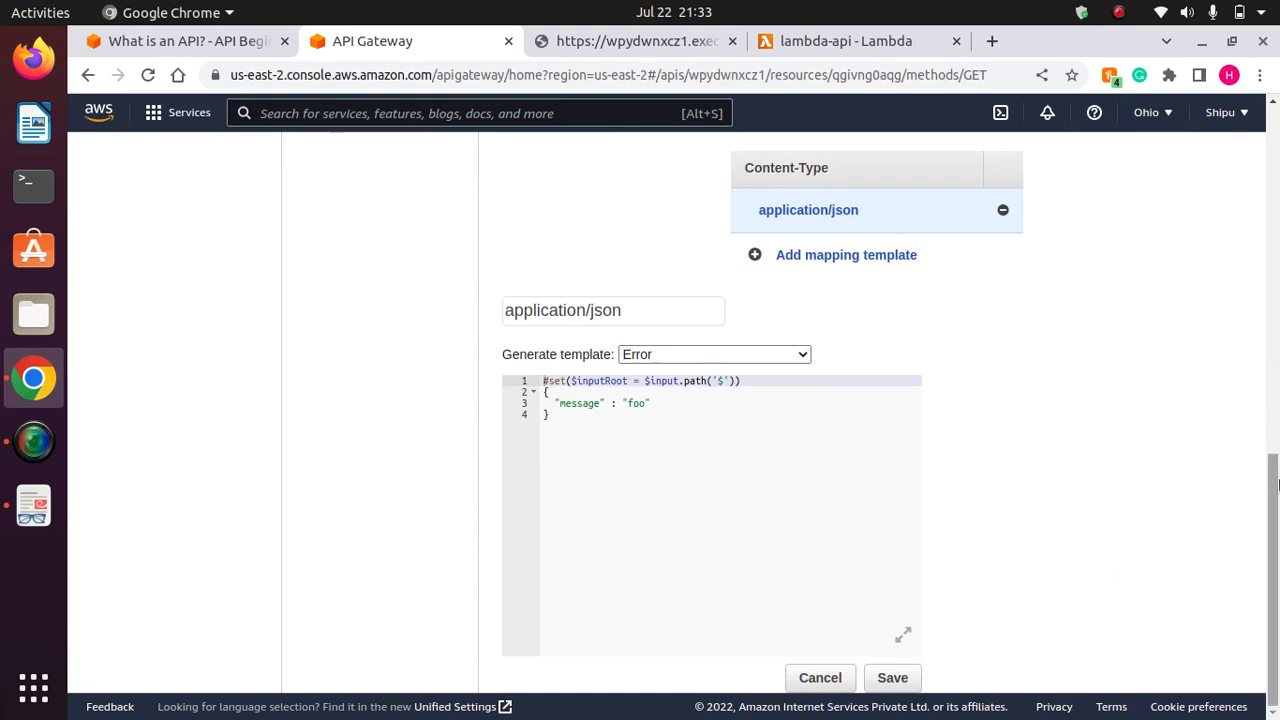
pyautogui.moveTo(1276, 508); pyautogui.dragTo(1266, 609)
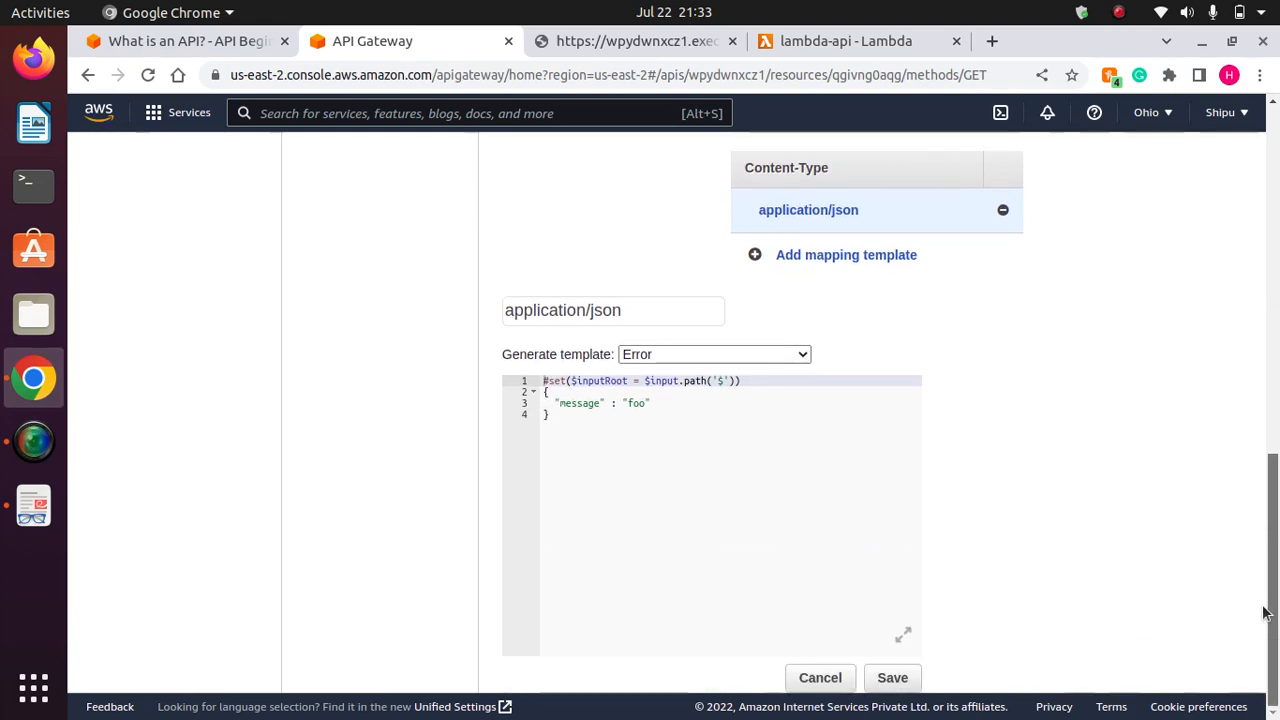
pyautogui.click(822, 678)
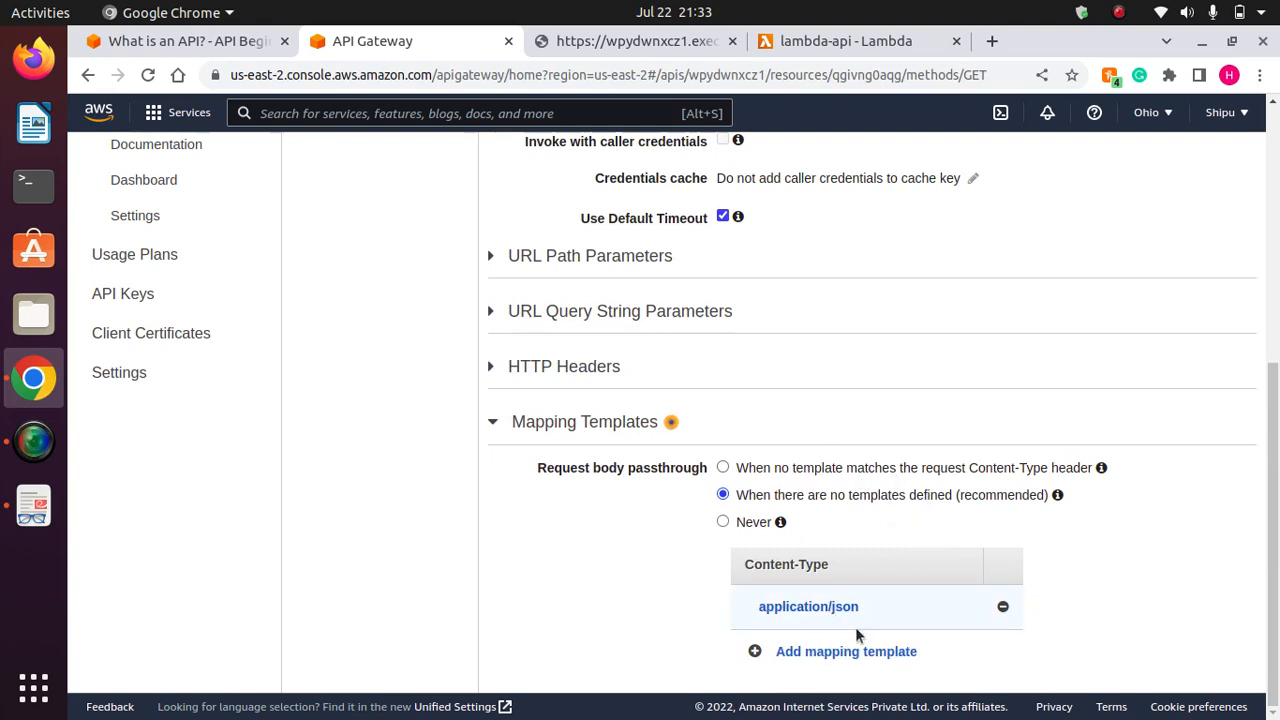
pyautogui.click(492, 421)
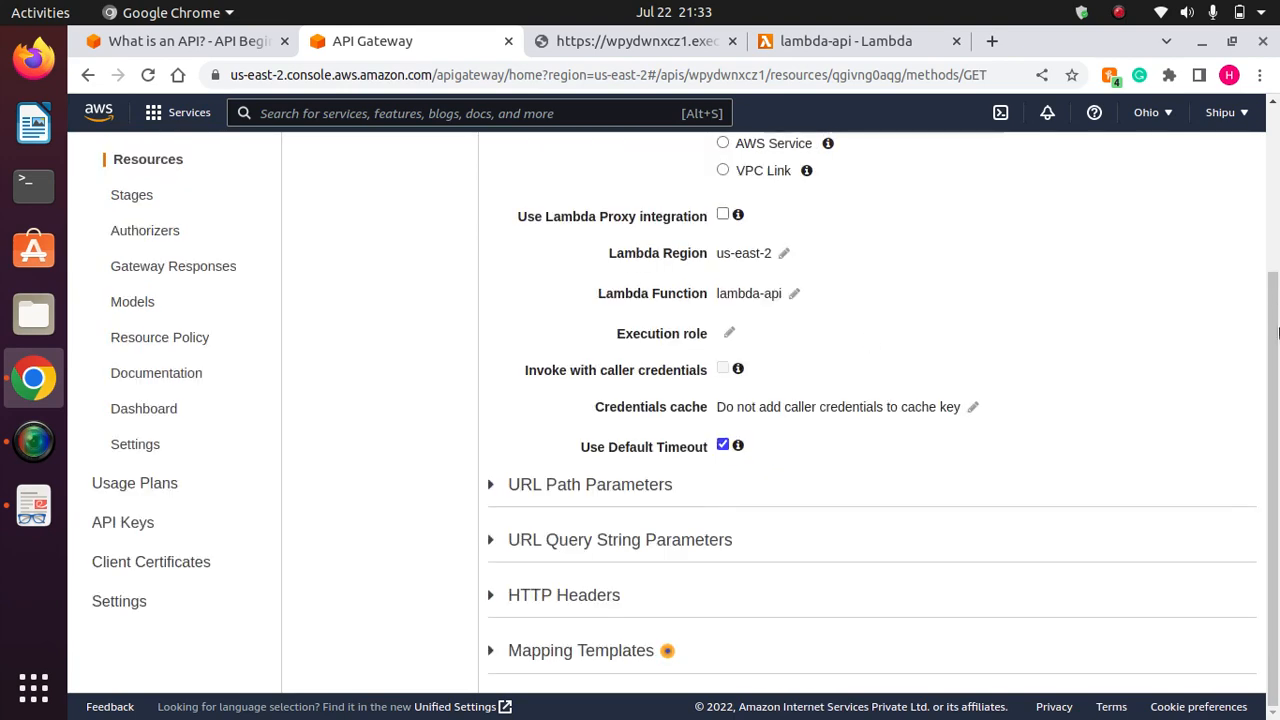
pyautogui.moveTo(1273, 398); pyautogui.dragTo(1273, 228)
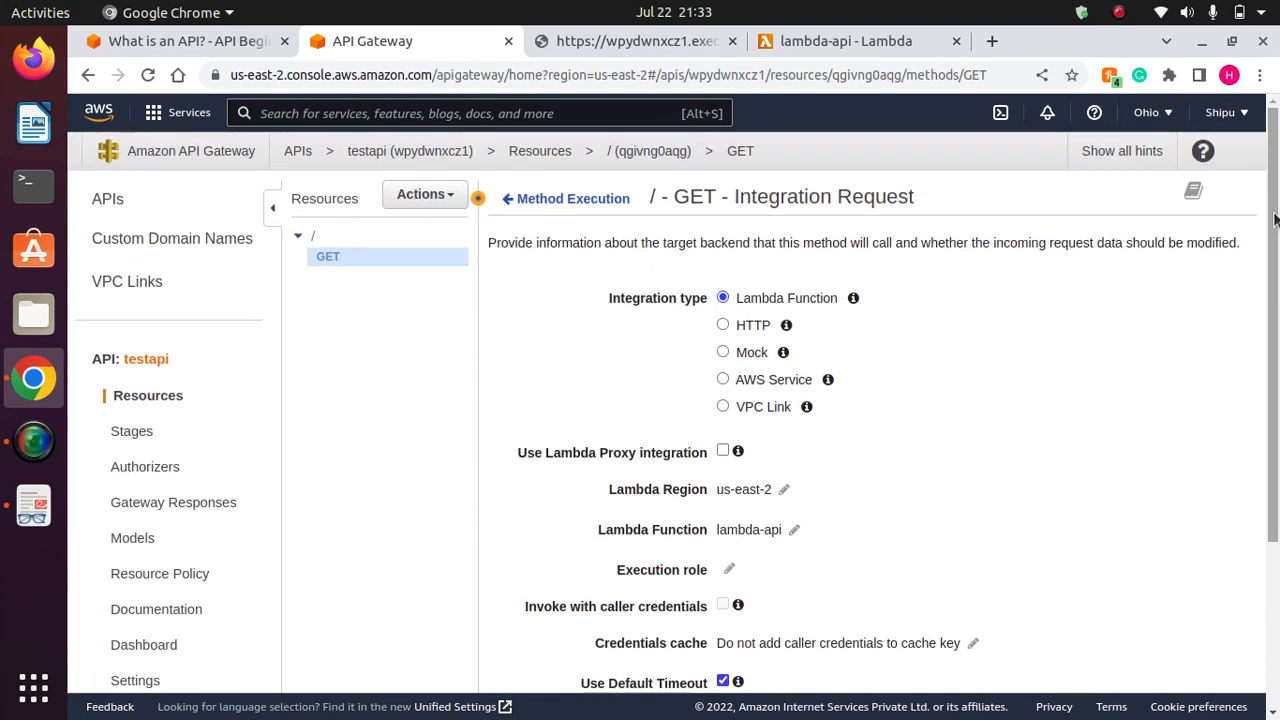
pyautogui.click(566, 198)
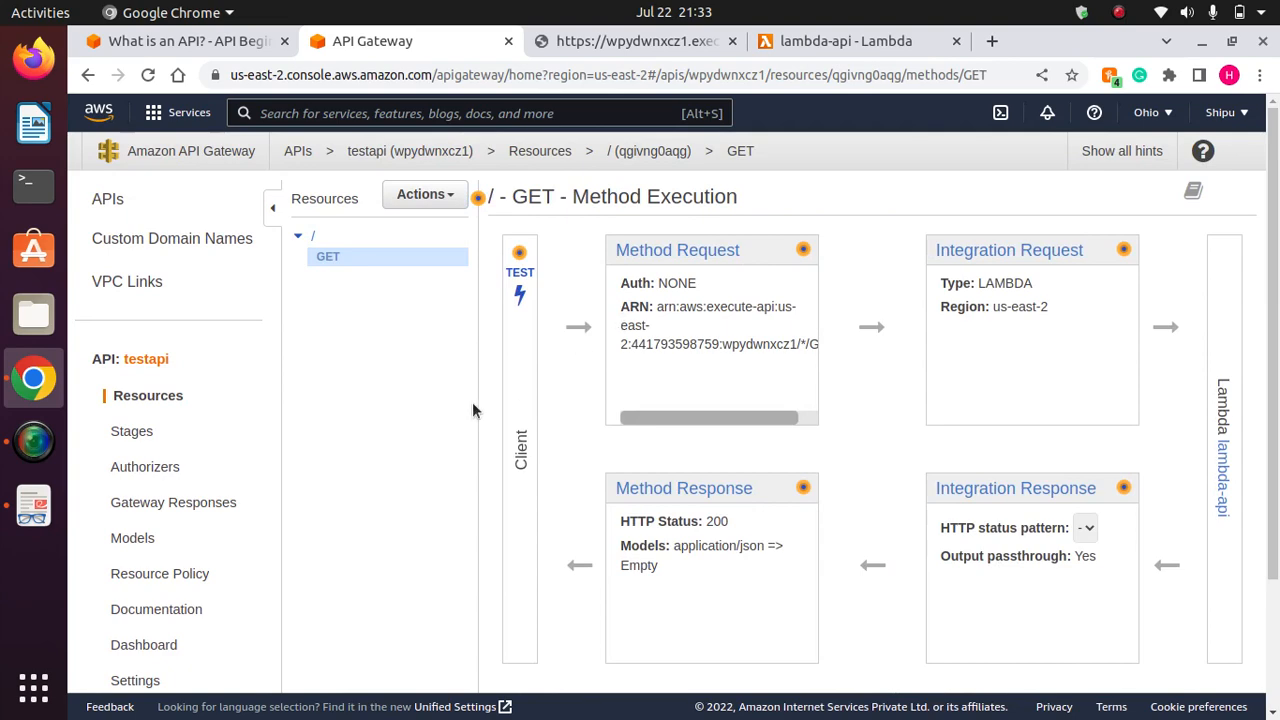
# Start a new child resource under the root with the resource path step-function-invoke.
pyautogui.moveTo(1273, 330)
pyautogui.mouseDown()
pyautogui.moveTo(1275, 463)
pyautogui.moveTo(1276, 328)
pyautogui.moveTo(1275, 342)
pyautogui.mouseUp()
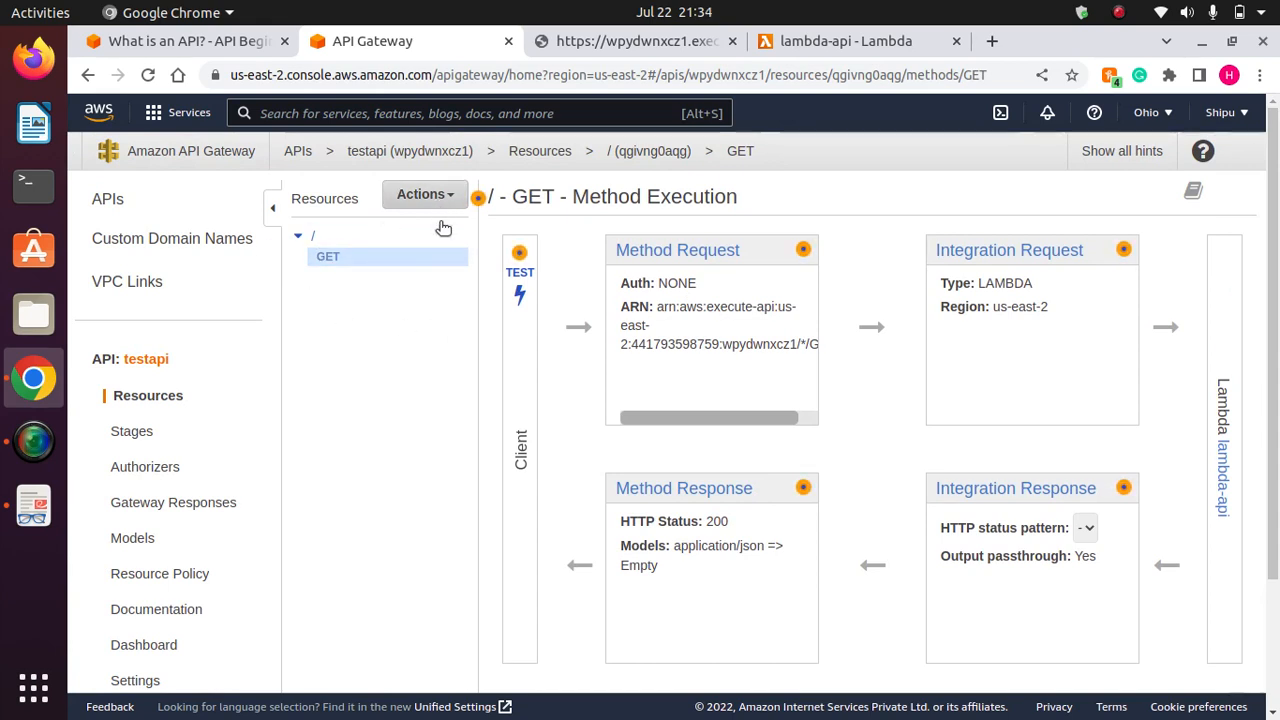
pyautogui.click(425, 194)
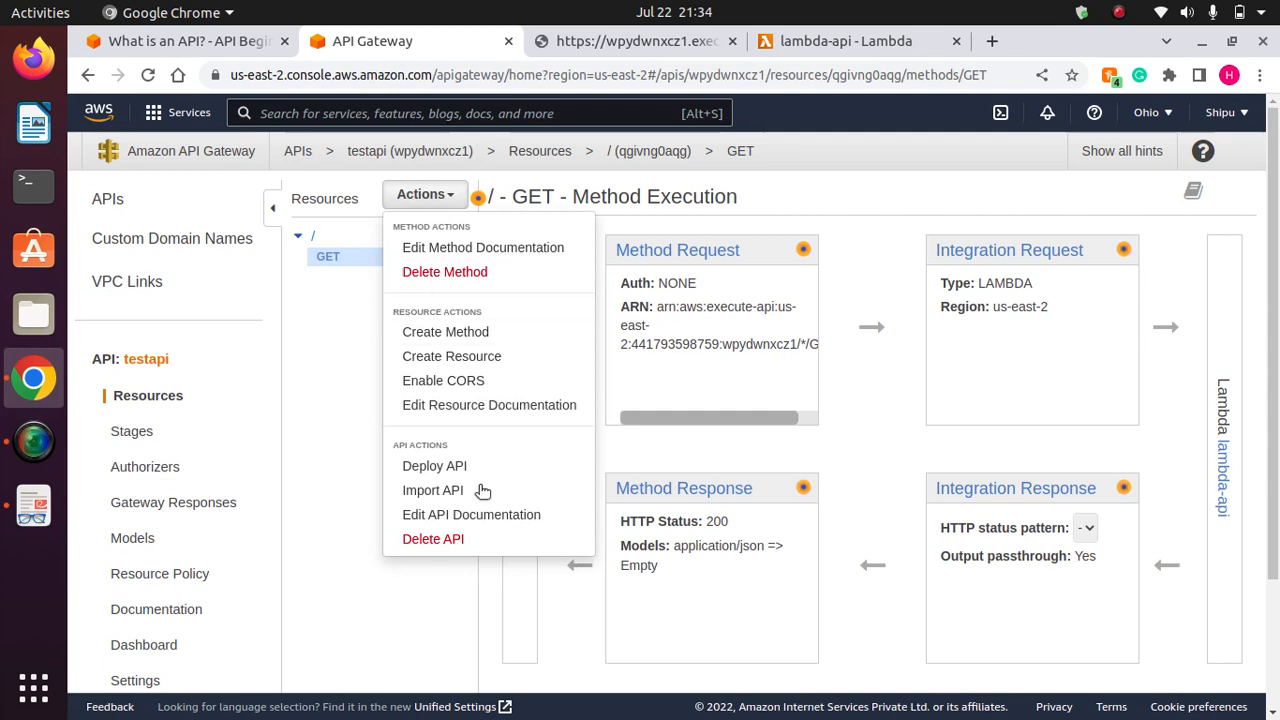
pyautogui.click(460, 362)
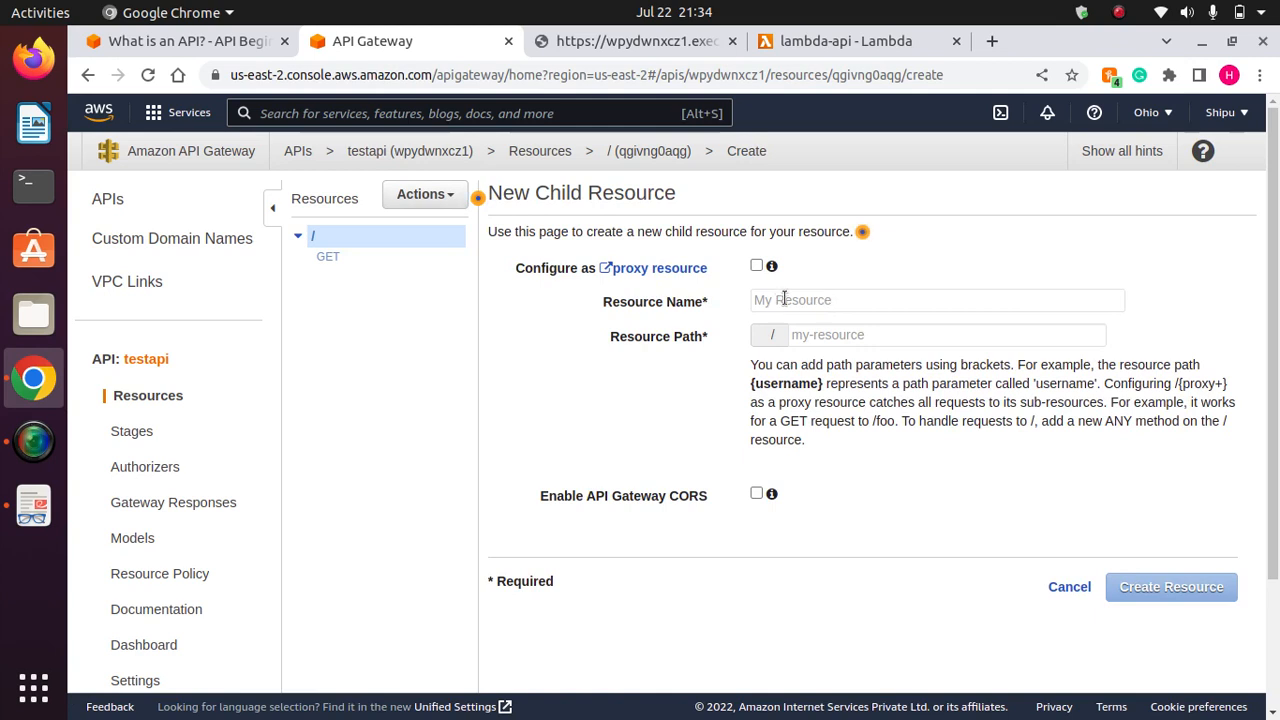
pyautogui.click(828, 335)
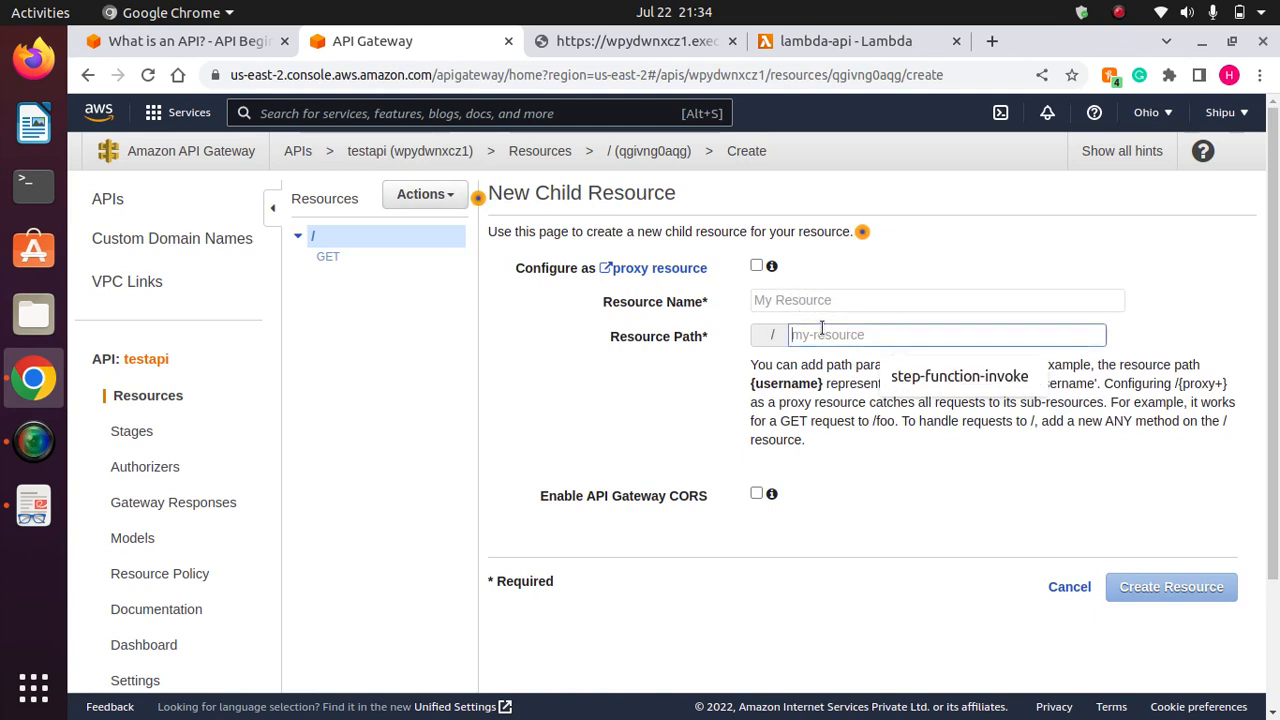
pyautogui.click(944, 376)
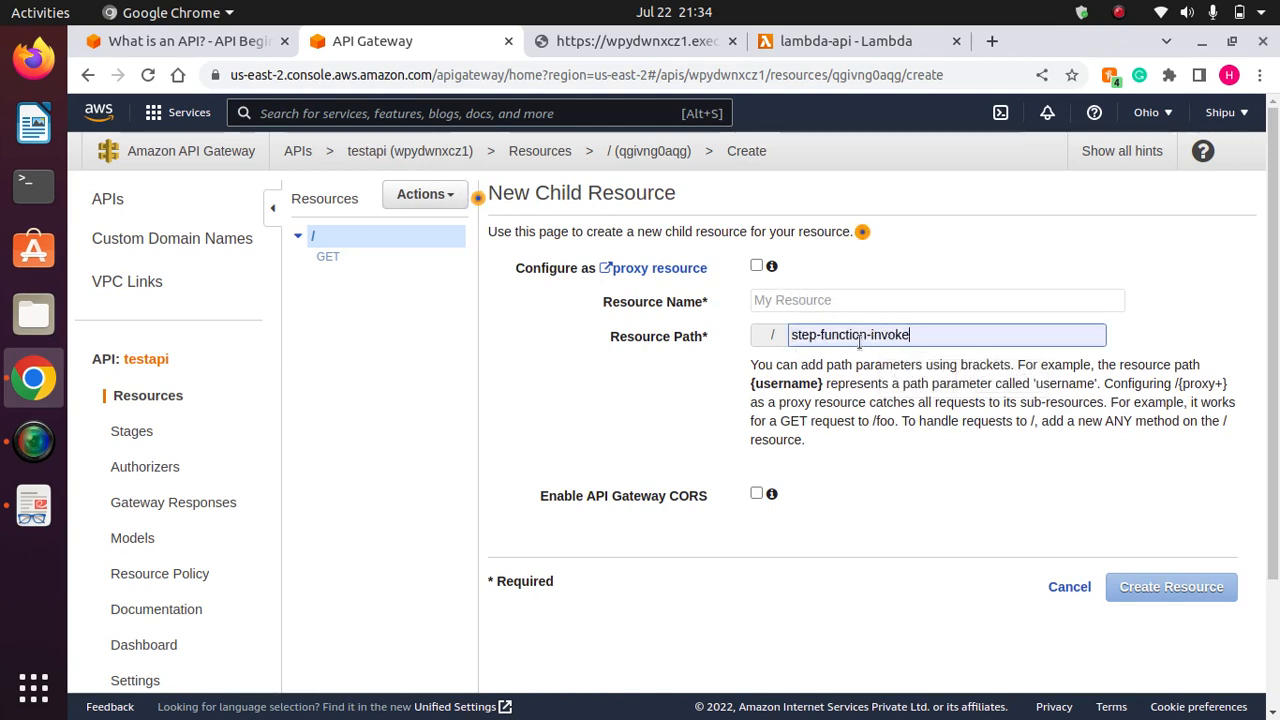
pyautogui.moveTo(907, 335); pyautogui.dragTo(786, 336)
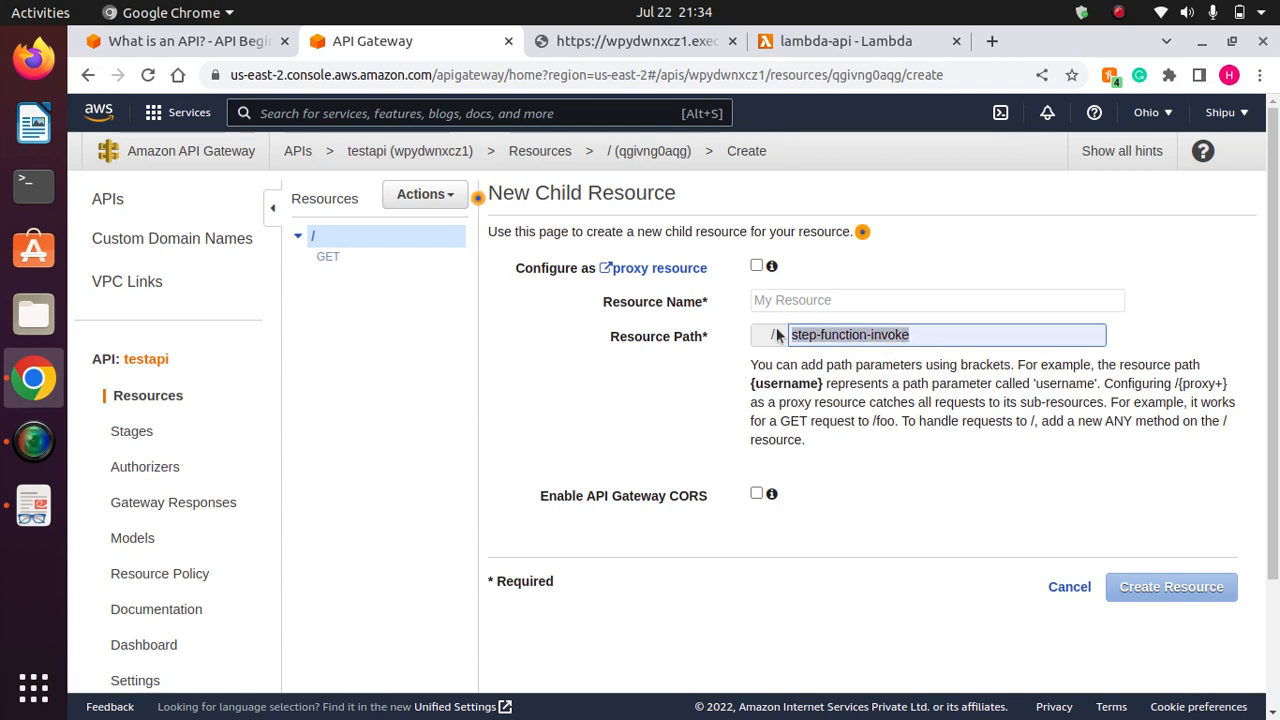
pyautogui.click(905, 337)
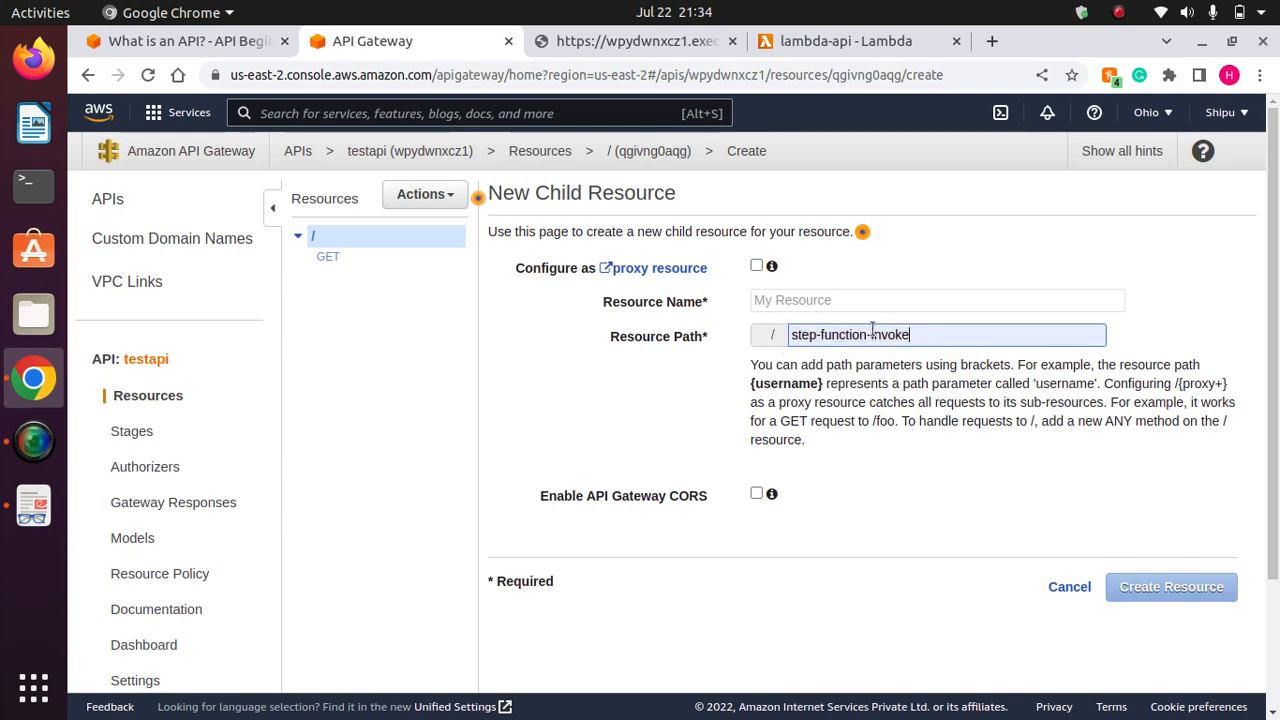
# Name the new child resource "step Function" and create it.
pyautogui.click(810, 300)
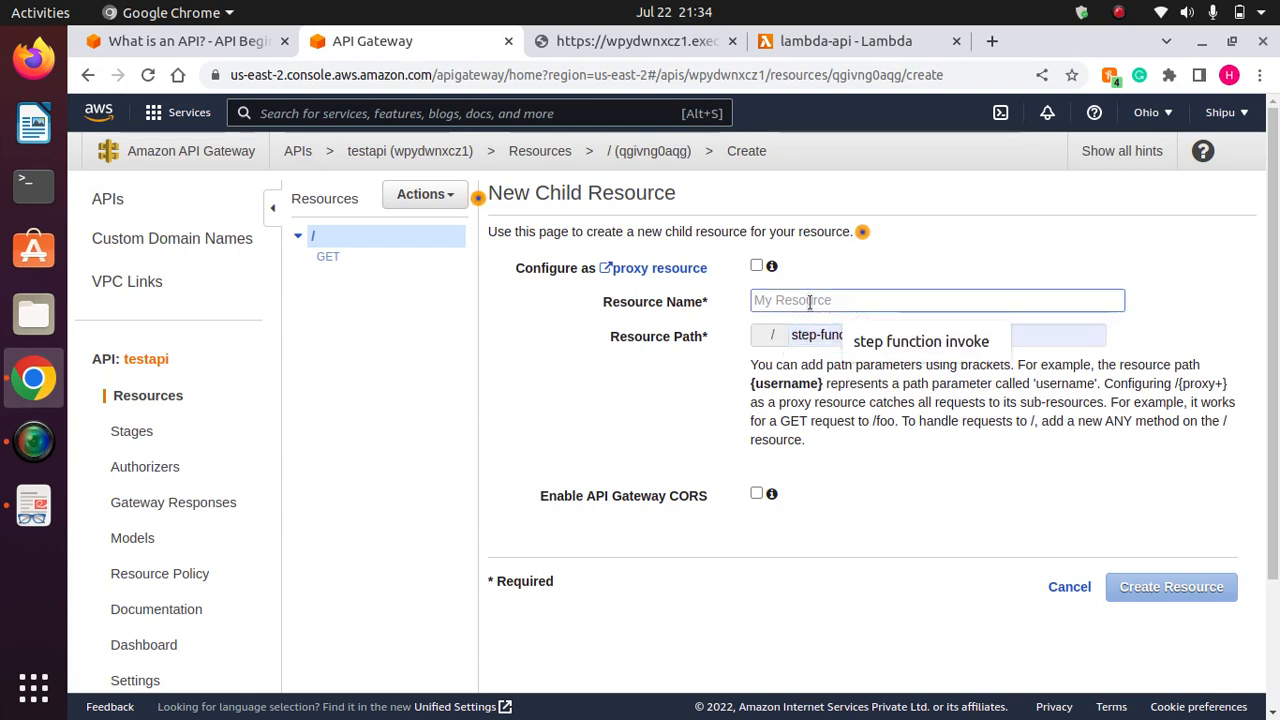
pyautogui.write('step')
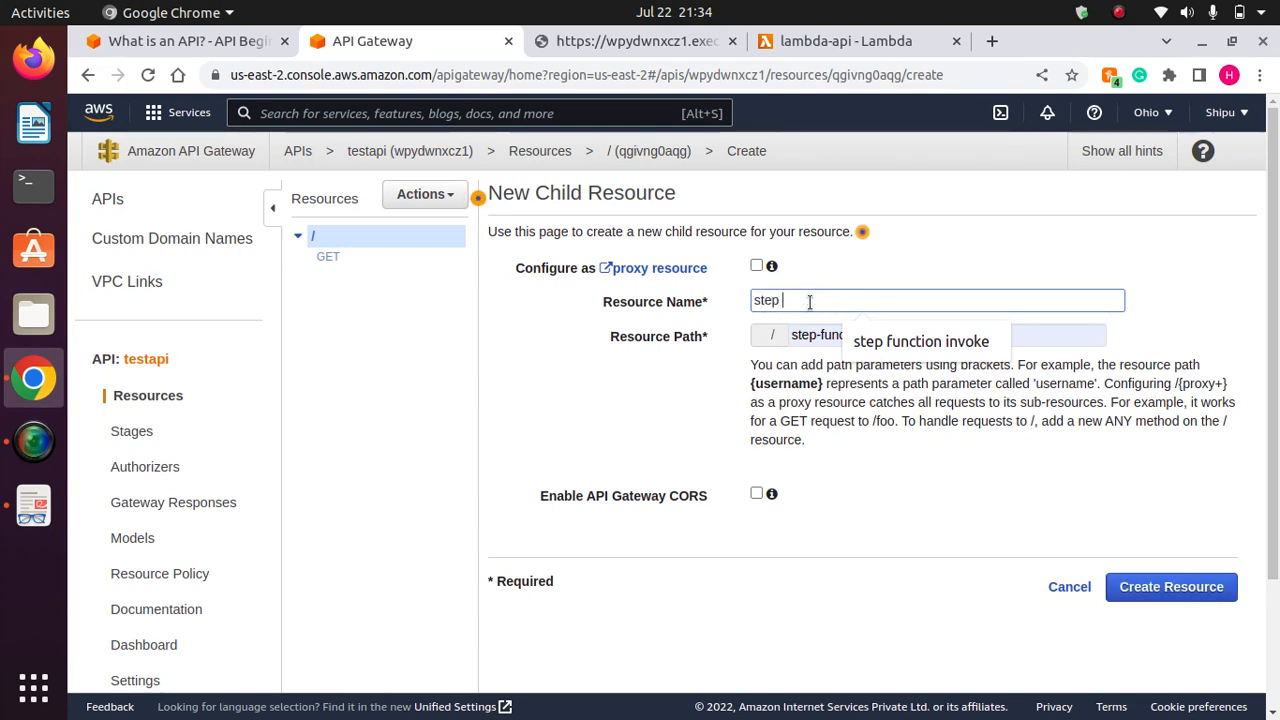
pyautogui.write(' Function')
pyautogui.click(611, 391)
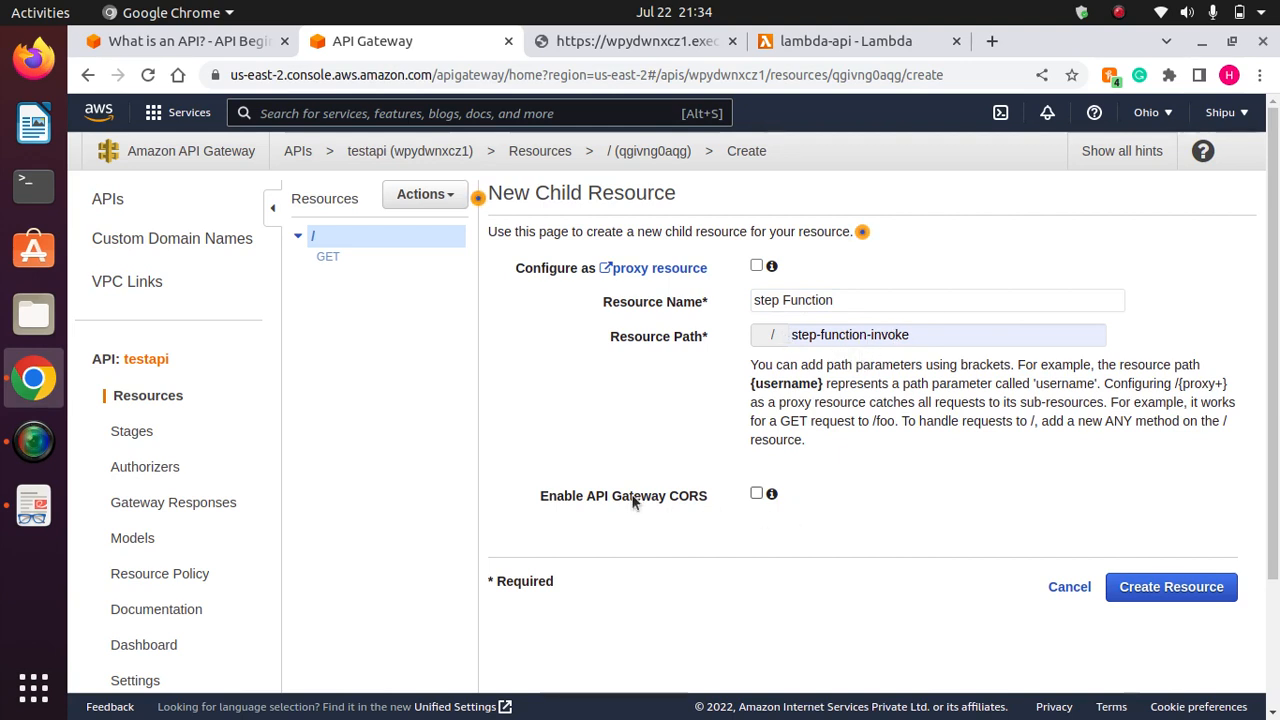
pyautogui.click(1168, 593)
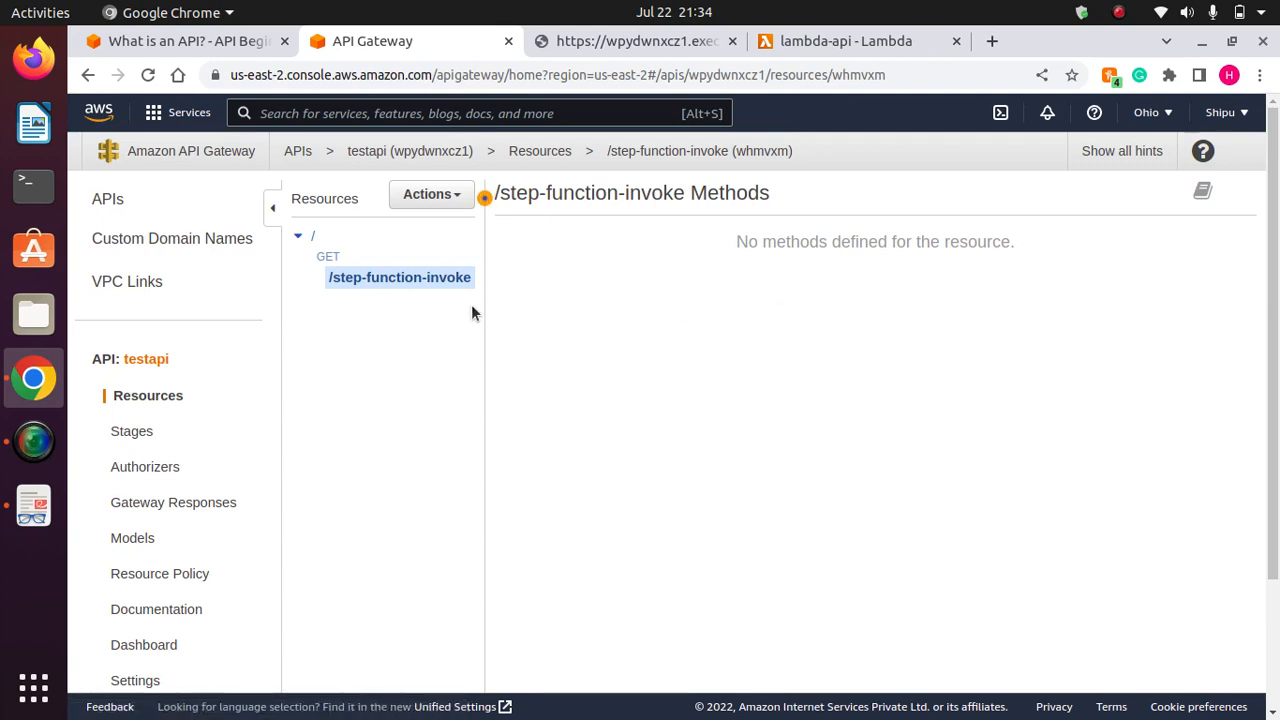
# Add a POST method to the /step-function-invoke resource.
pyautogui.click(459, 198)
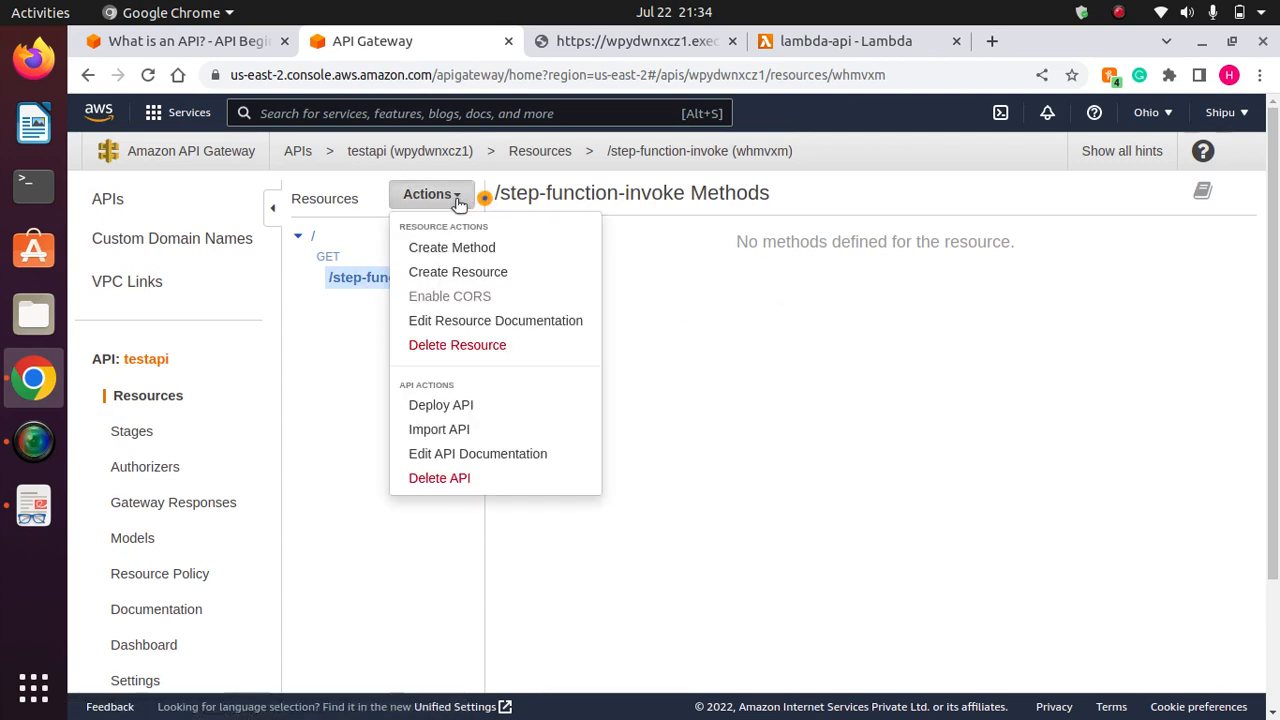
pyautogui.click(484, 249)
pyautogui.click(381, 302)
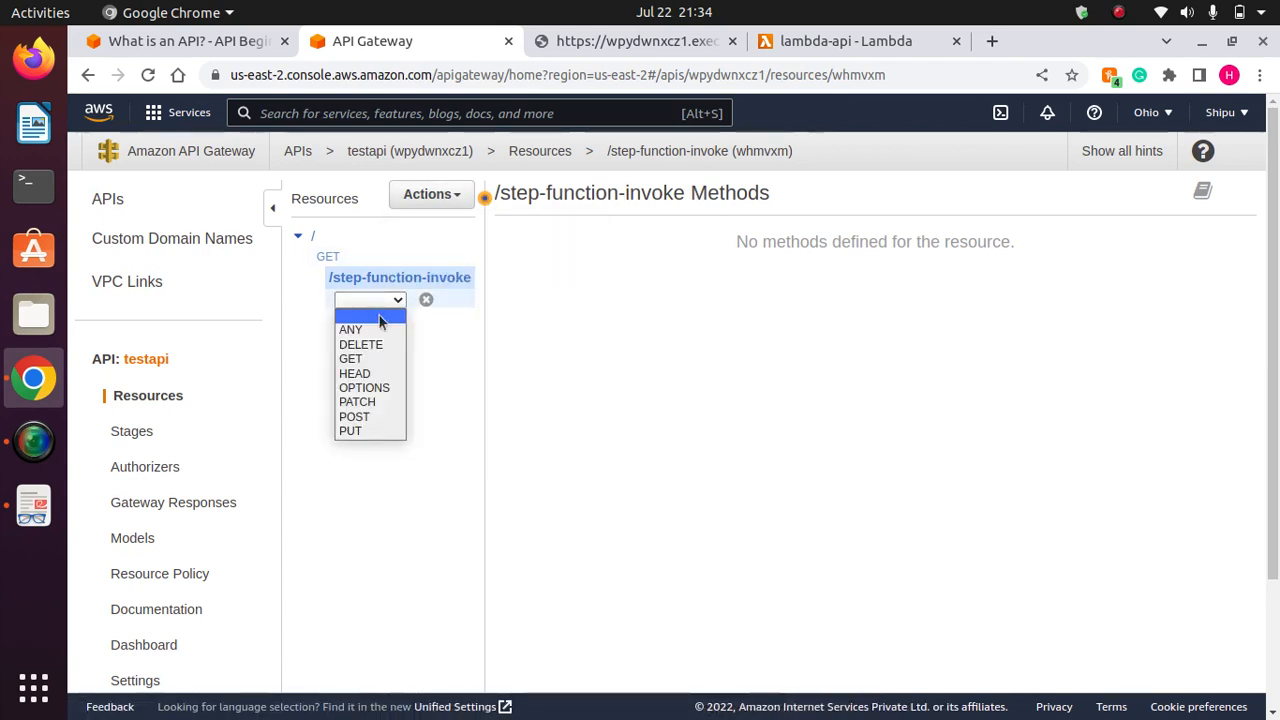
pyautogui.click(358, 416)
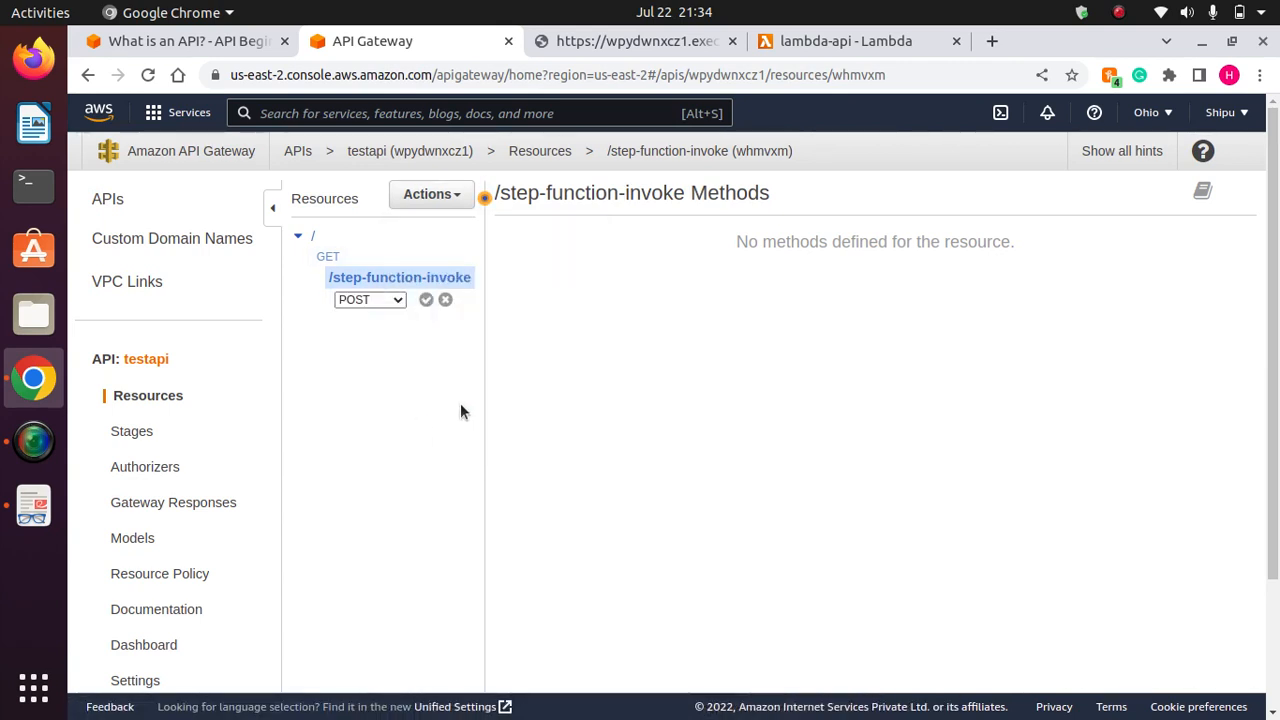
pyautogui.click(426, 300)
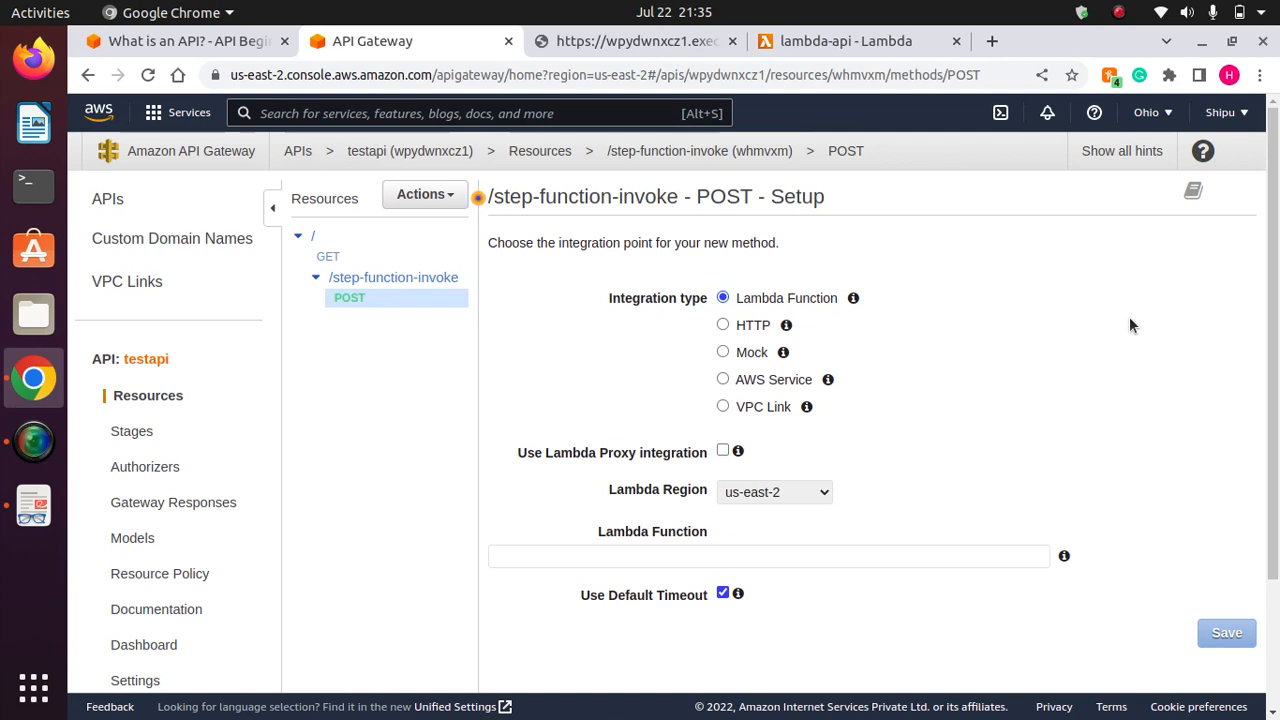
pyautogui.moveTo(1274, 324); pyautogui.dragTo(1276, 460)
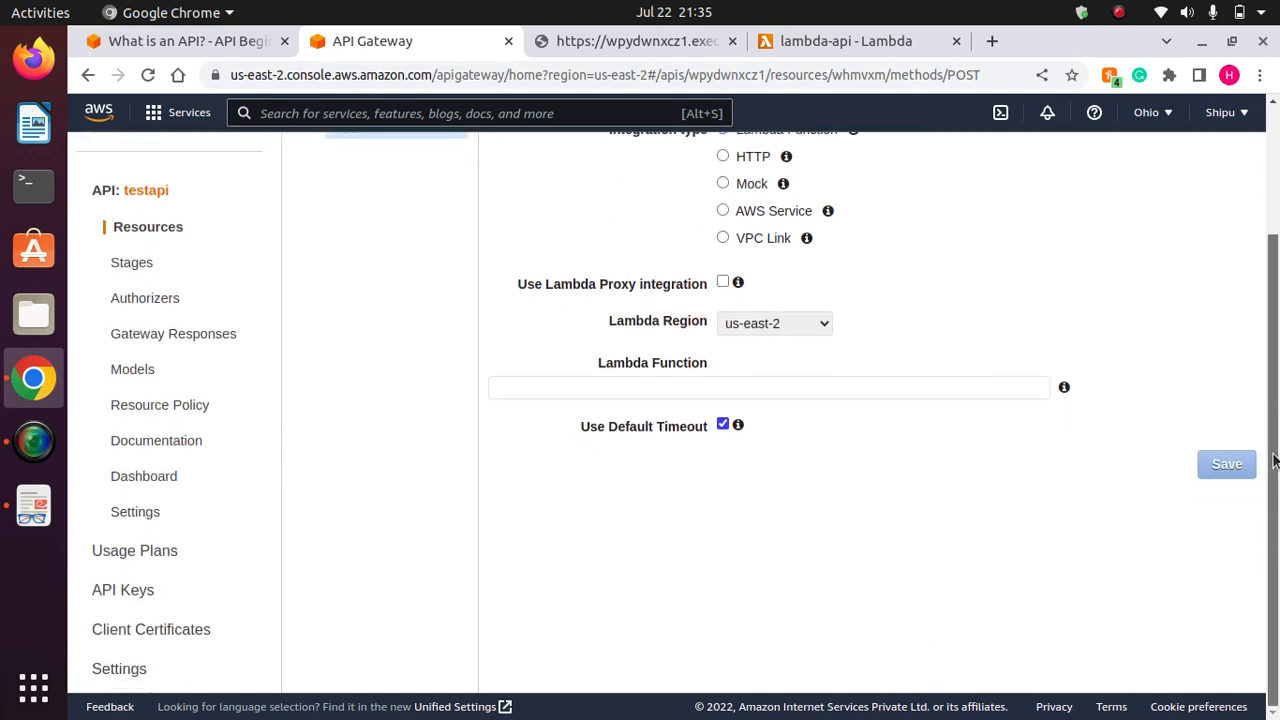
pyautogui.click(844, 388)
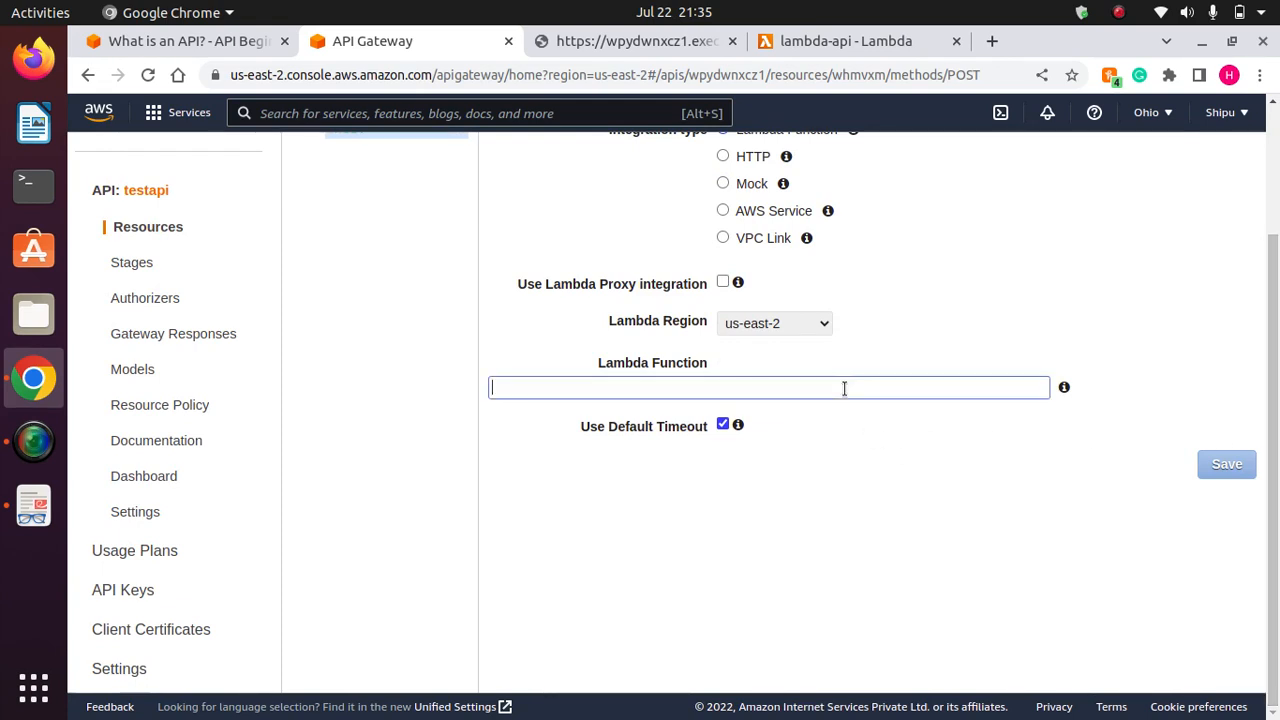
pyautogui.write('lam')
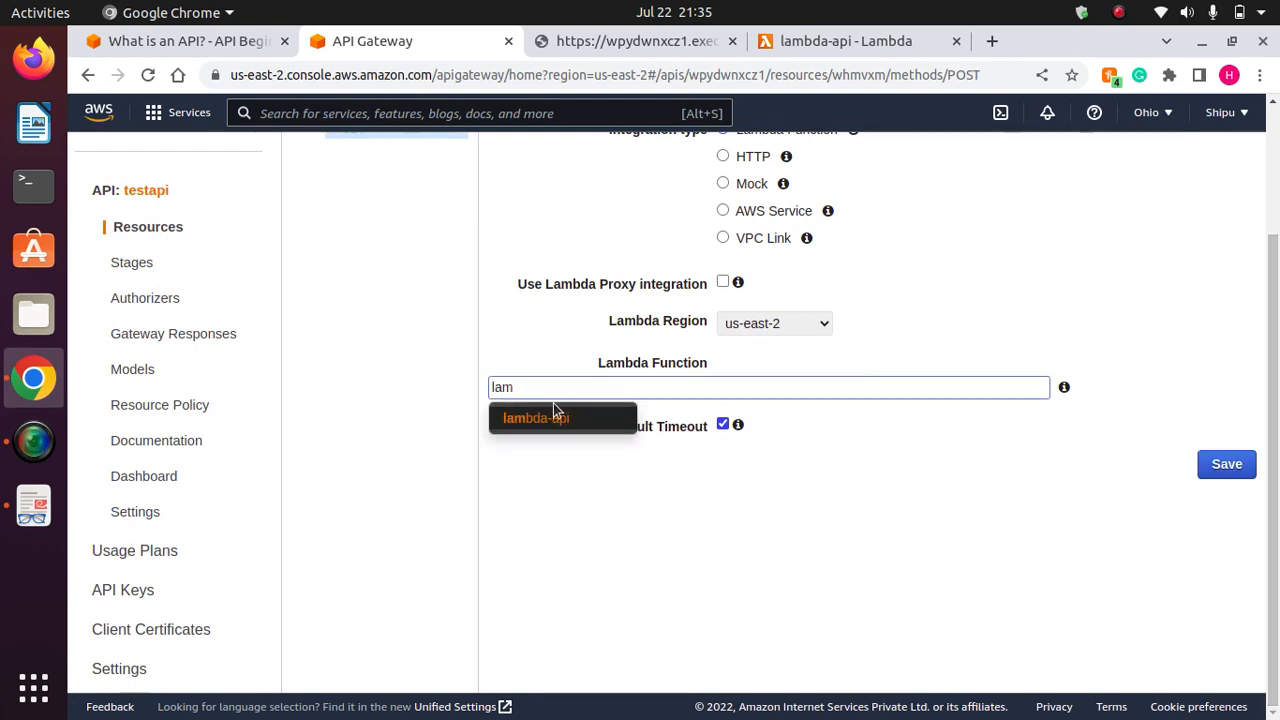
pyautogui.click(531, 420)
pyautogui.click(695, 480)
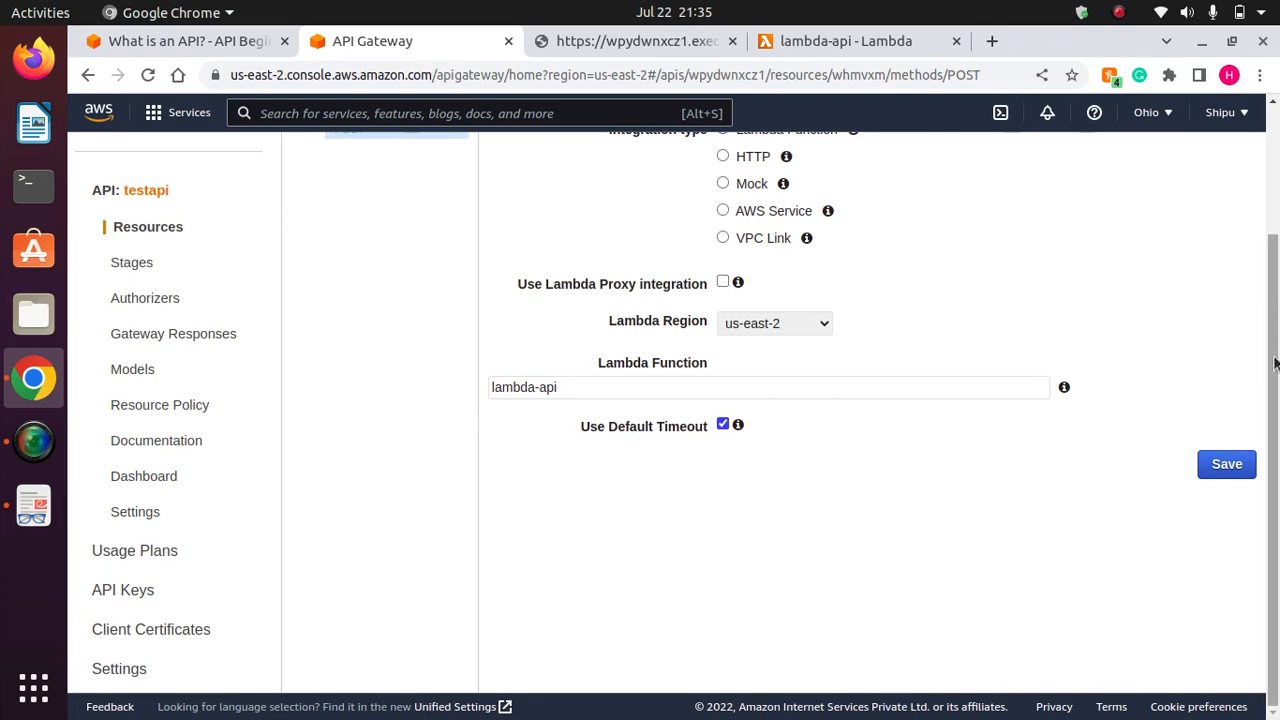
pyautogui.moveTo(1276, 365); pyautogui.dragTo(1276, 276)
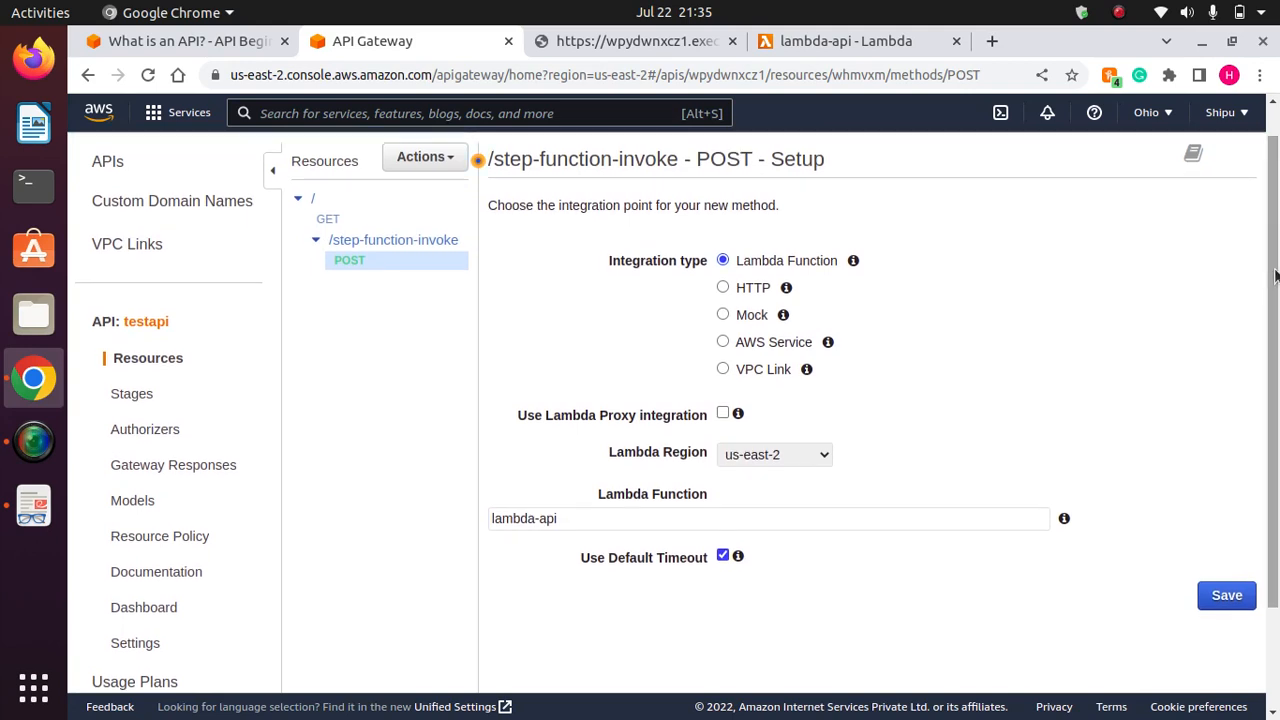
pyautogui.click(646, 518)
pyautogui.press('BackSpace')
pyautogui.press('BackSpace')
pyautogui.press('BackSpace')
pyautogui.press('BackSpace')
pyautogui.press('BackSpace')
pyautogui.press('BackSpace')
pyautogui.press('BackSpace')
pyautogui.press('BackSpace')
pyautogui.press('BackSpace')
pyautogui.press('BackSpace')
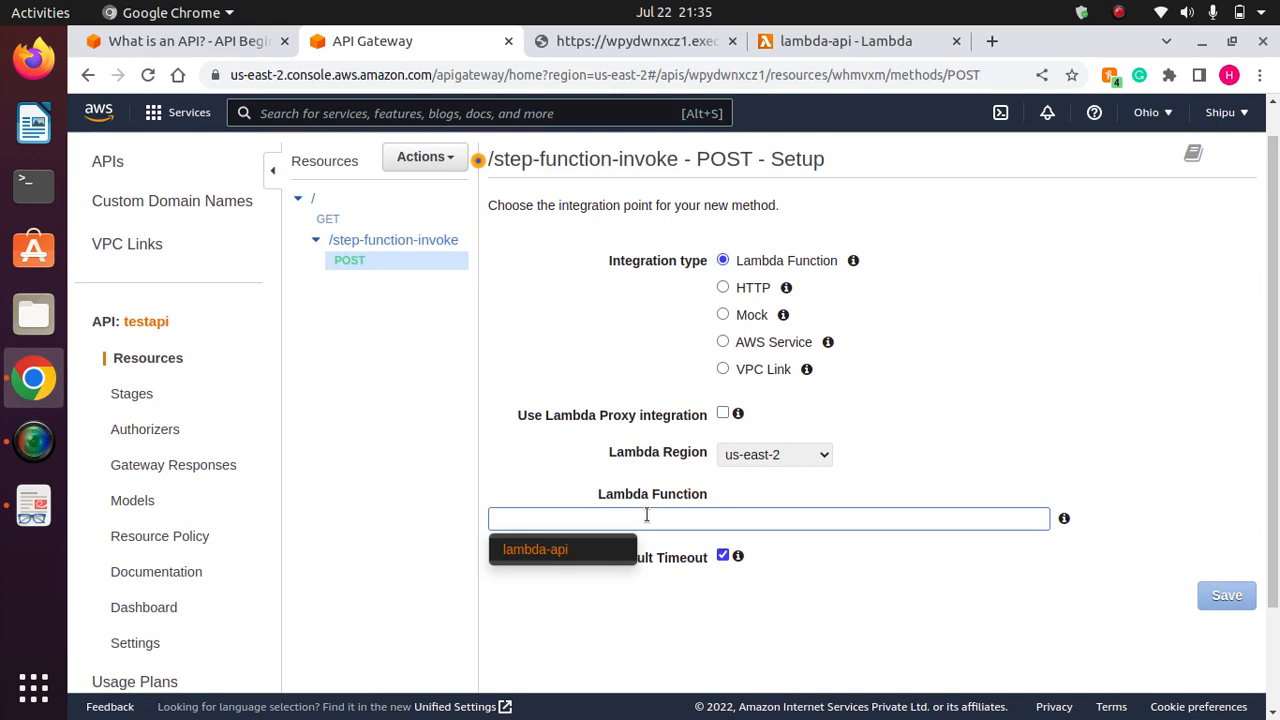
# Set the POST method's integration type to AWS Service and review its settings.
pyautogui.click(723, 342)
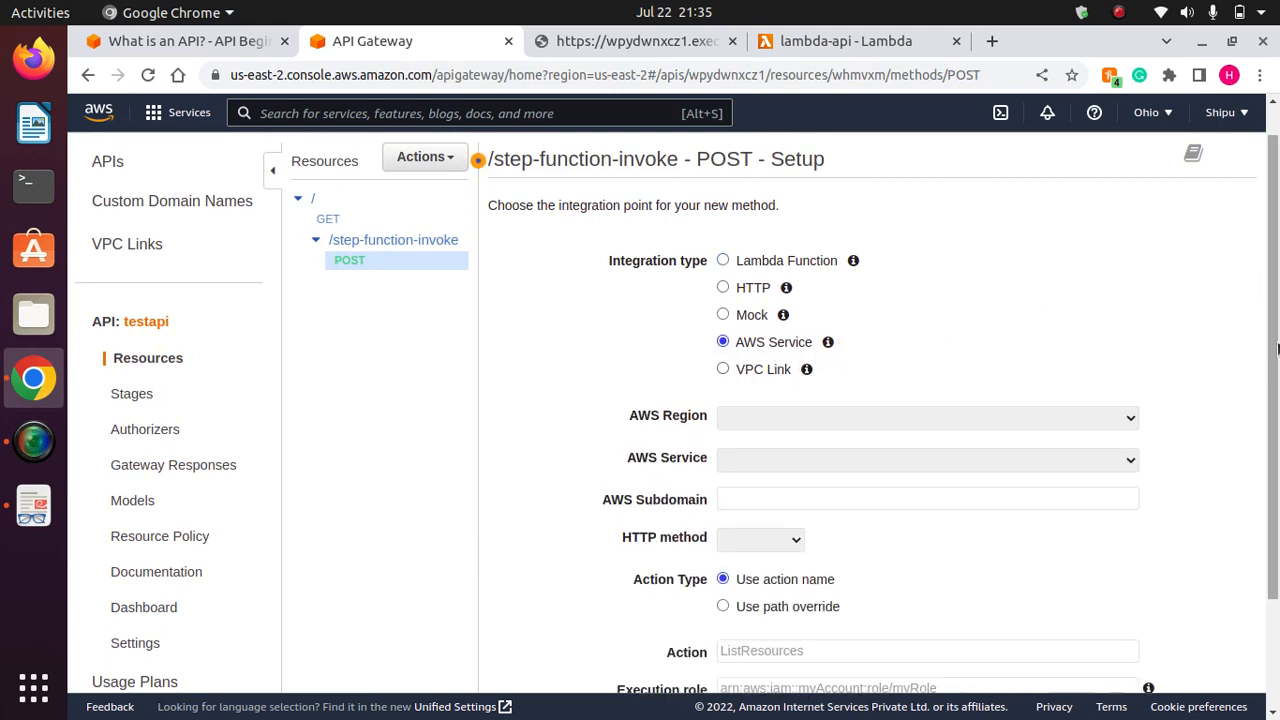
pyautogui.moveTo(1275, 346); pyautogui.dragTo(1276, 443)
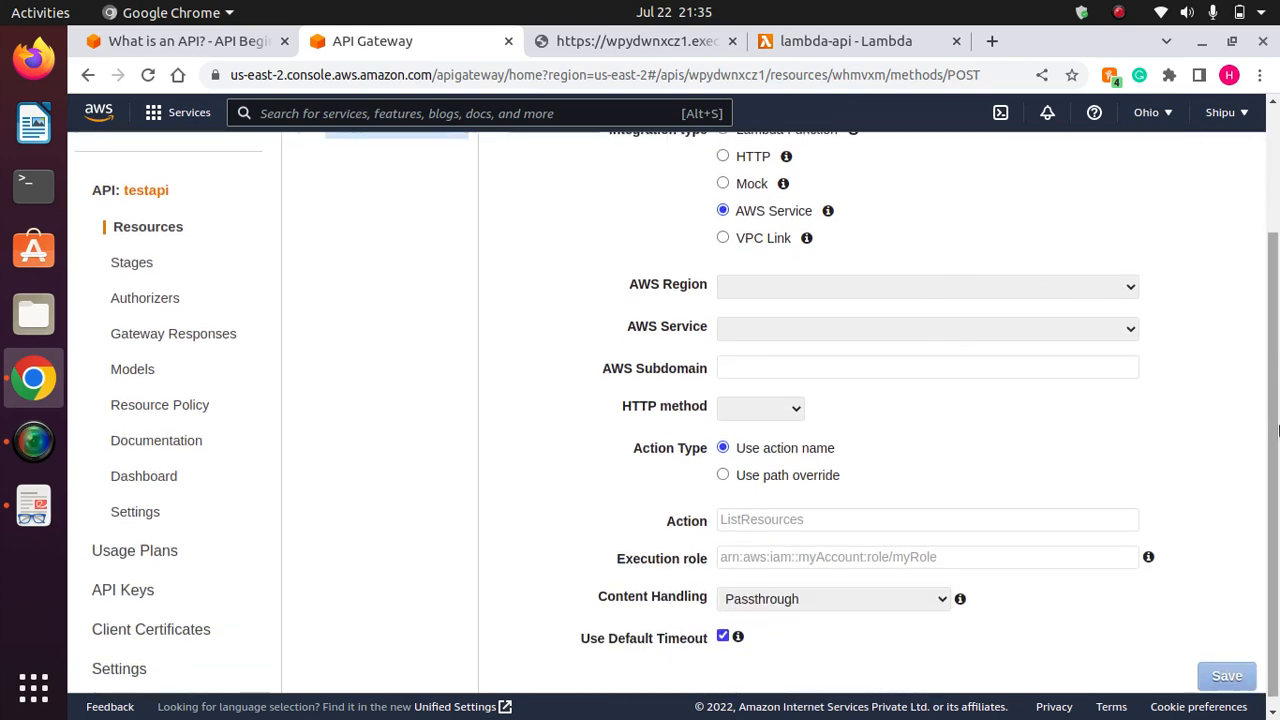
pyautogui.scroll(3, 900, 330)
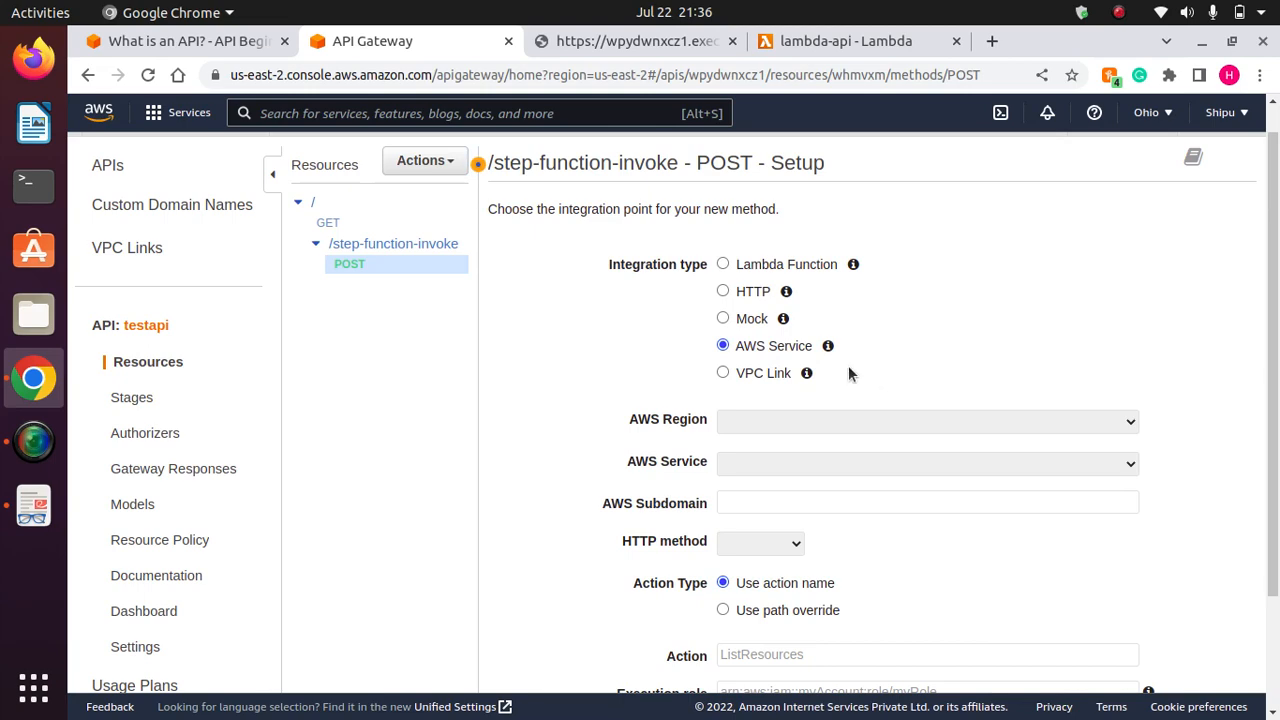
pyautogui.scroll(-2, 926, 314)
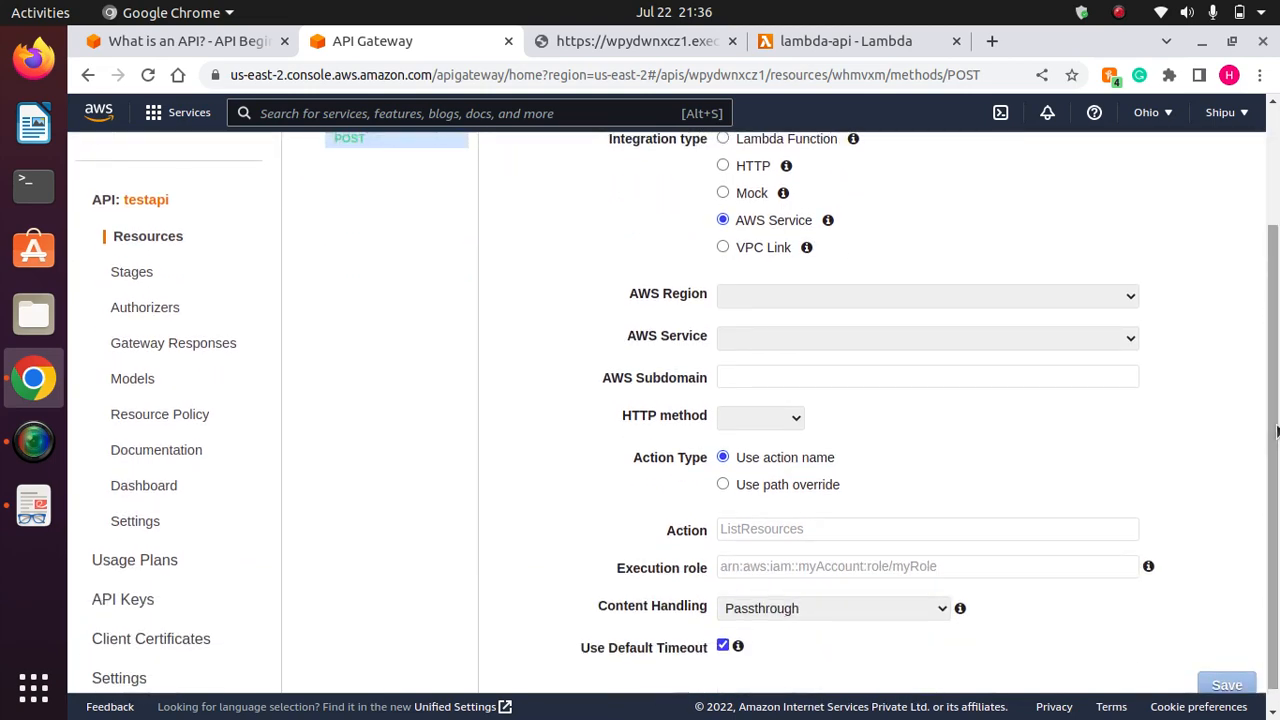
# Check the console's current region, then set the POST integration's AWS Region to us-east-2.
pyautogui.click(922, 302)
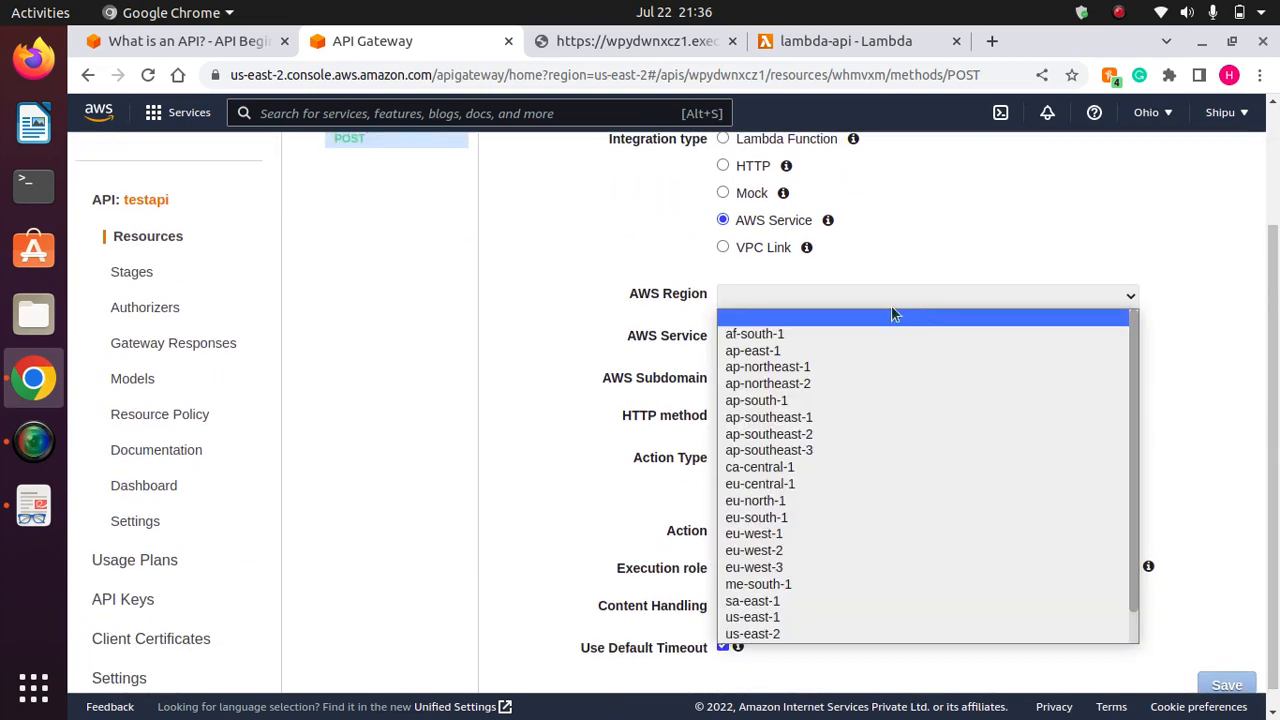
pyautogui.click(1155, 145)
pyautogui.click(1150, 112)
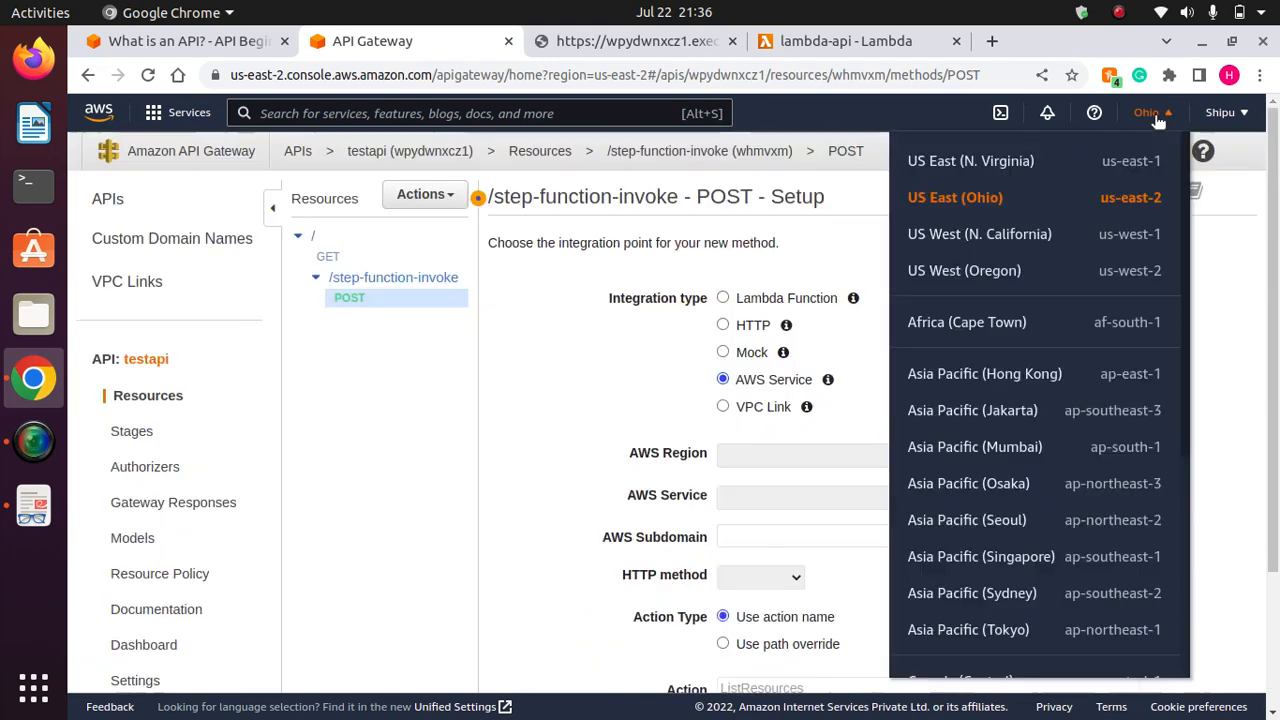
pyautogui.click(630, 374)
pyautogui.scroll(-3, 1266, 306)
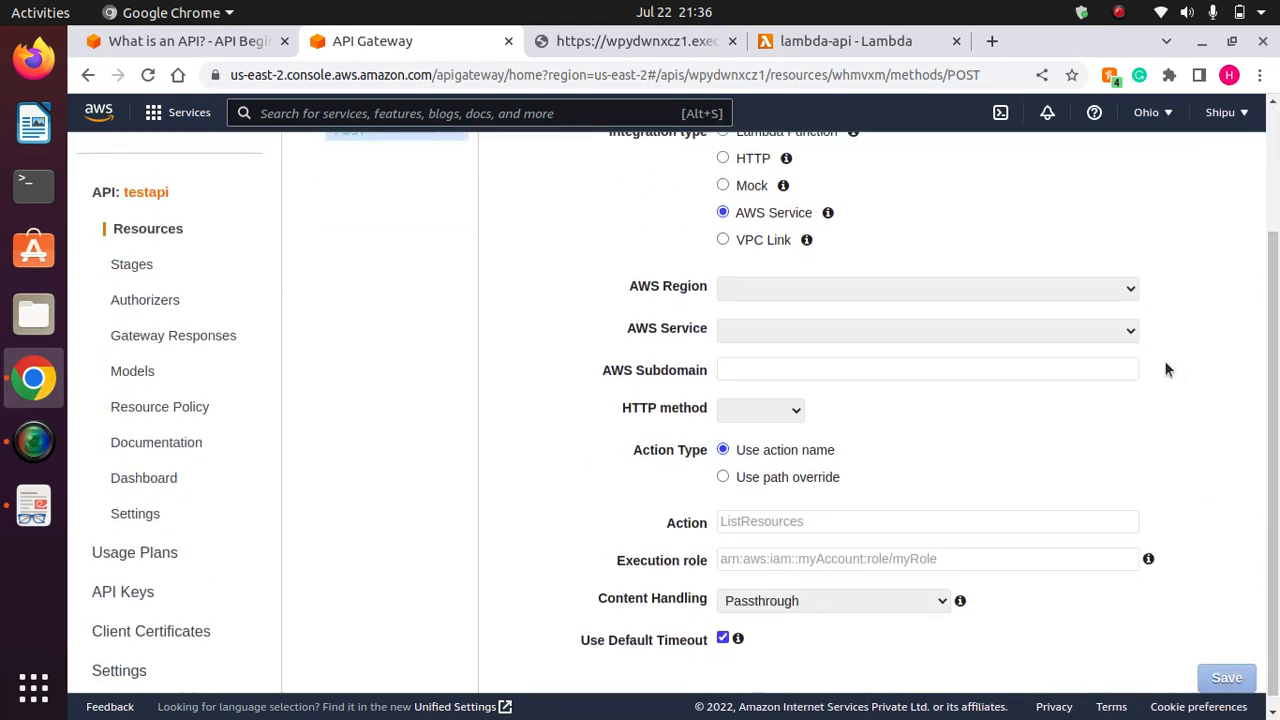
pyautogui.click(932, 287)
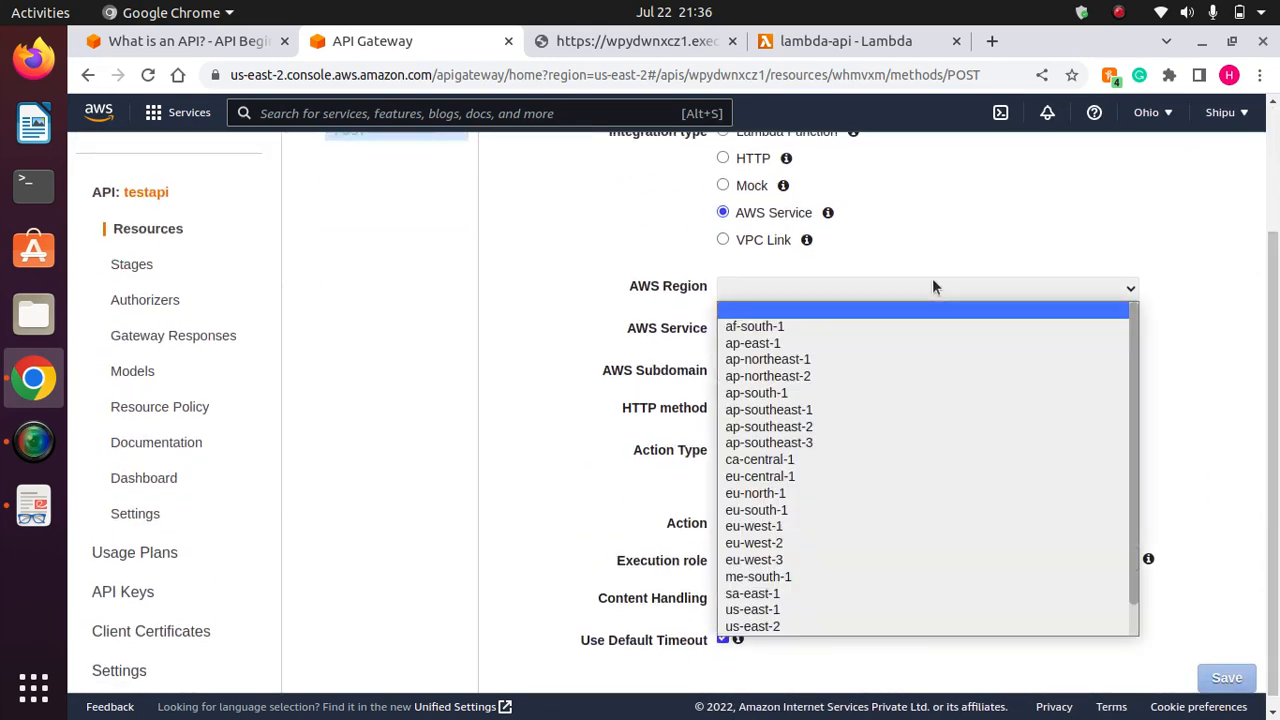
pyautogui.click(760, 626)
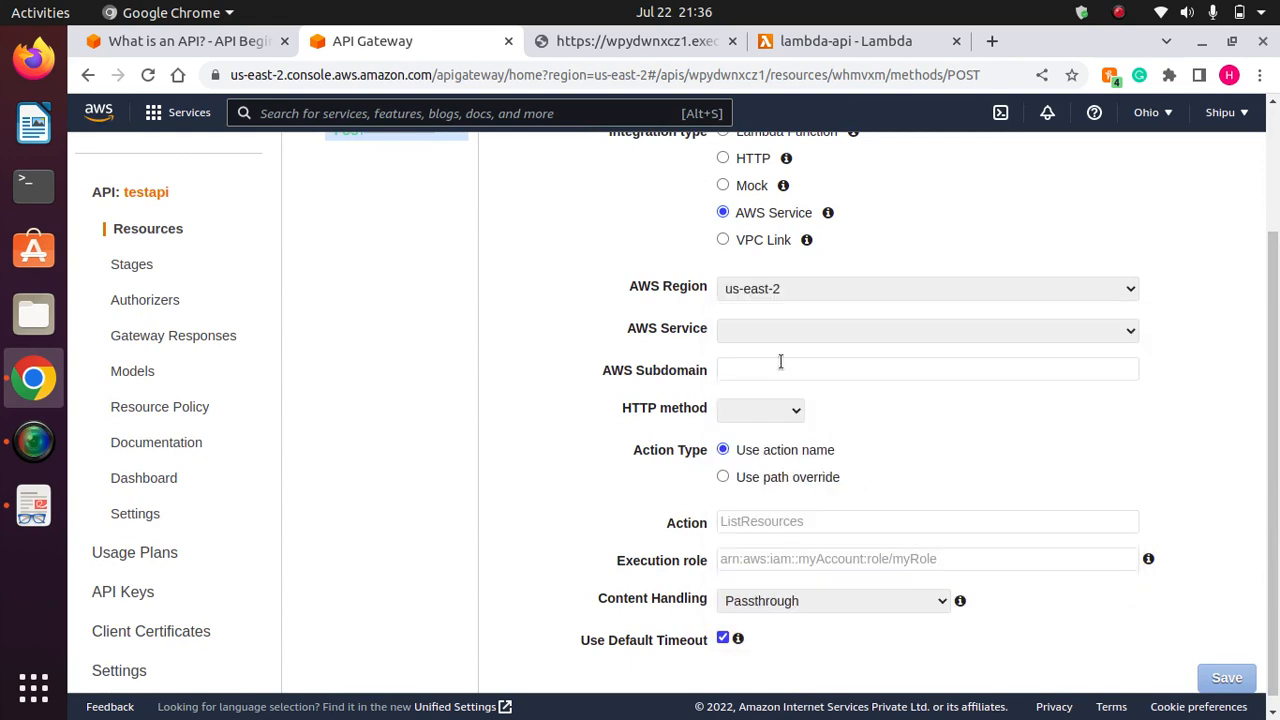
# Set the integration's AWS Service to Step Functions and its HTTP method to POST, keeping the action name option.
pyautogui.click(757, 340)
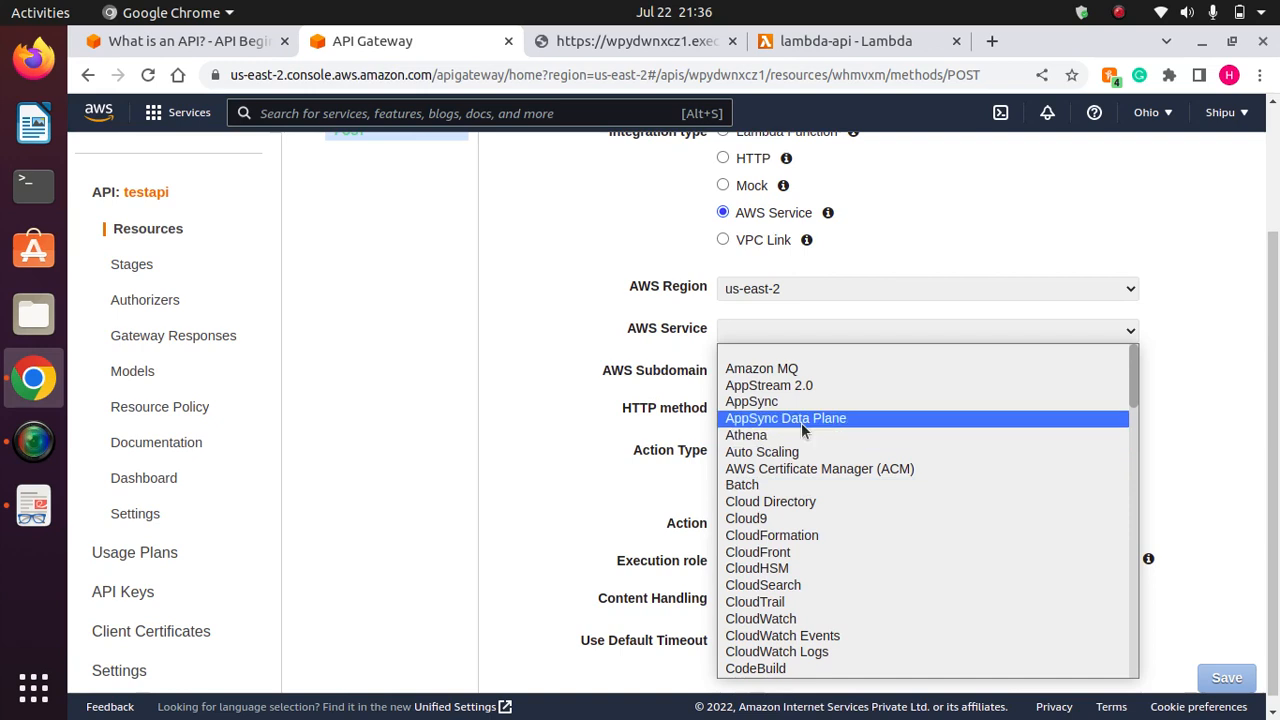
pyautogui.write('step')
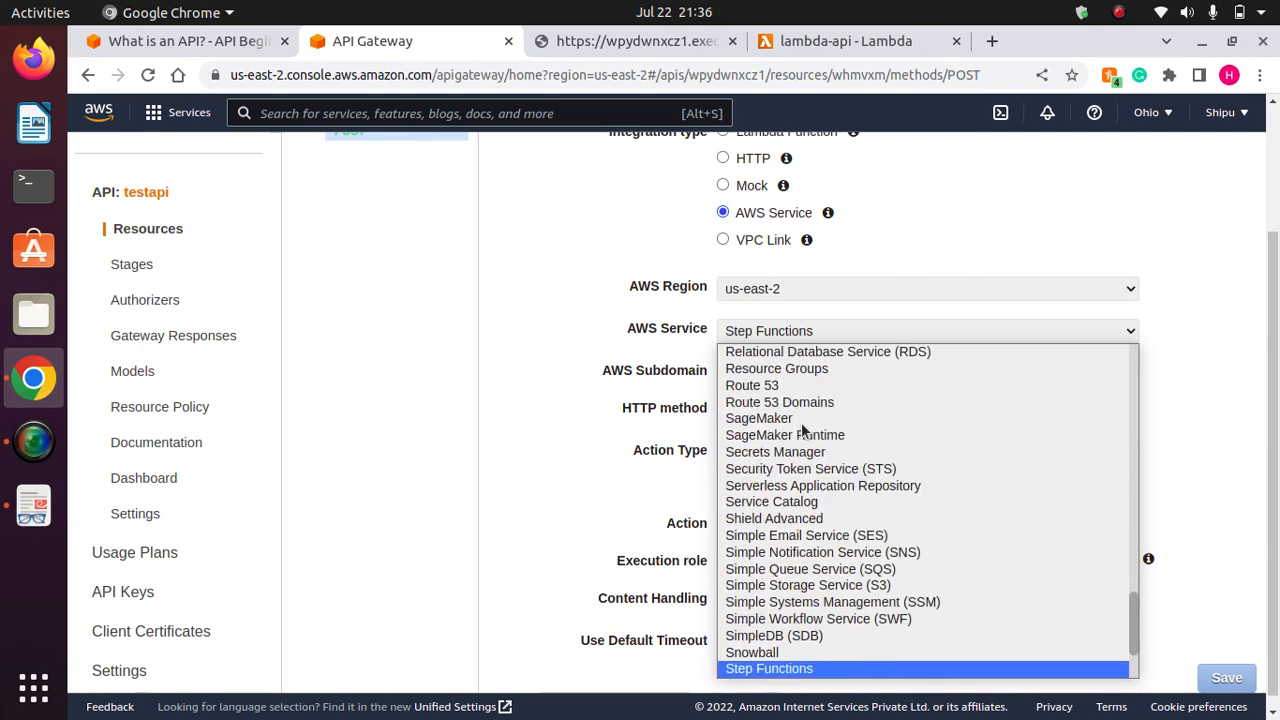
pyautogui.click(809, 668)
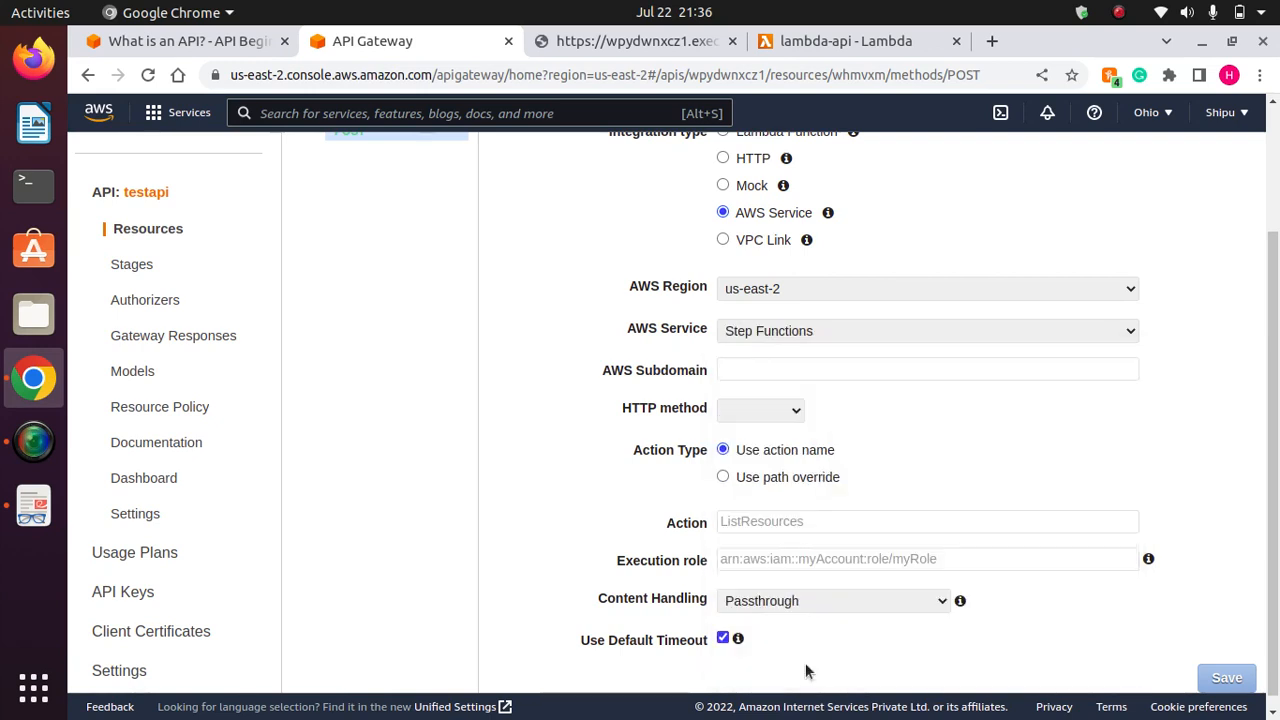
pyautogui.click(793, 418)
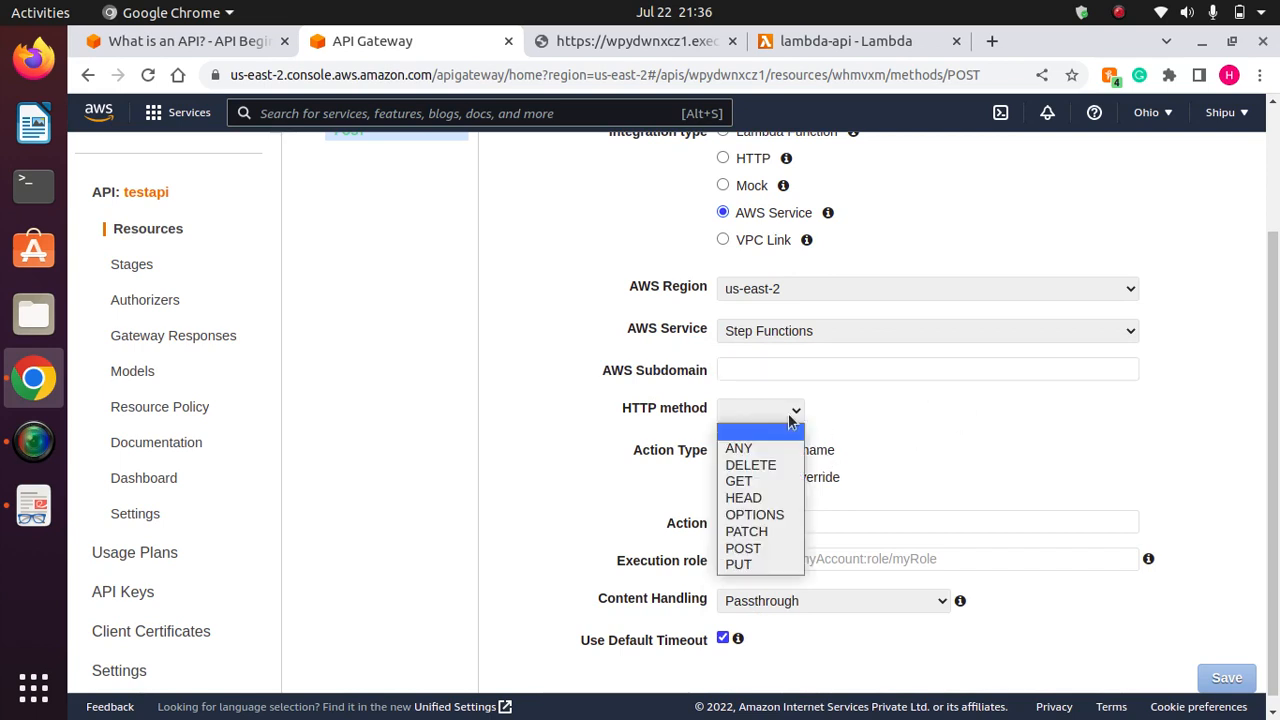
pyautogui.click(767, 547)
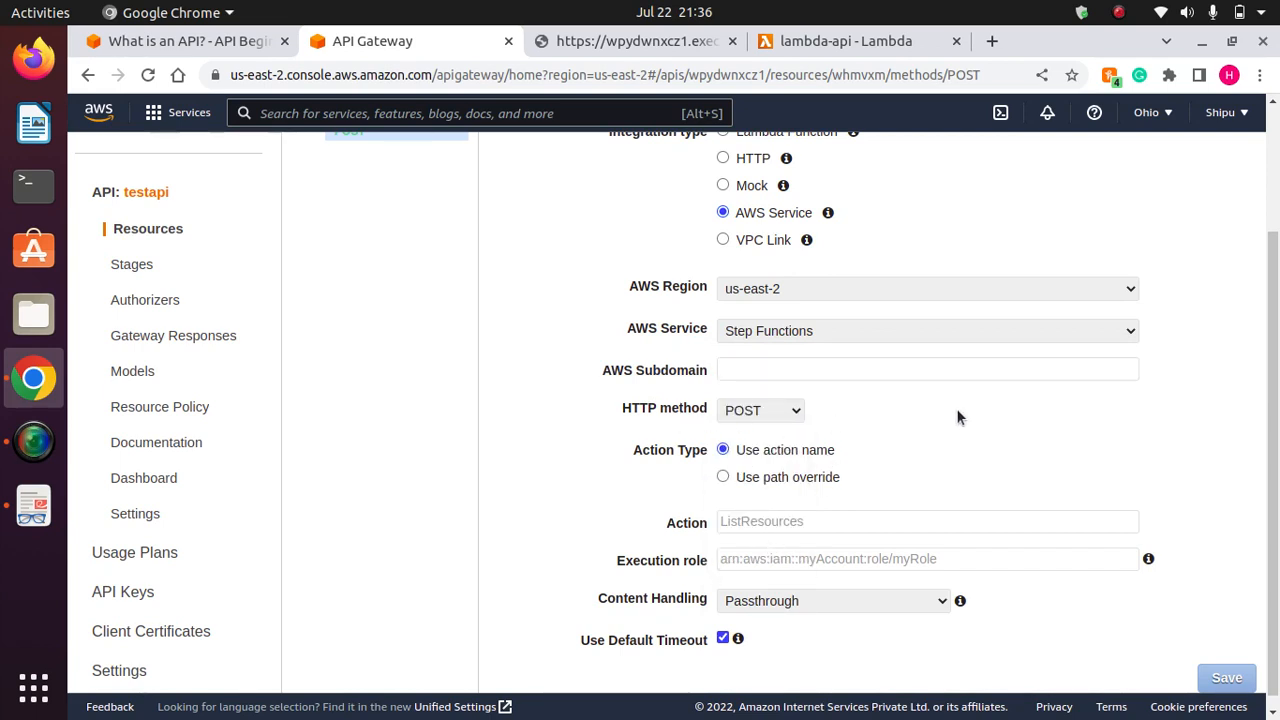
pyautogui.scroll(-1, 1057, 500)
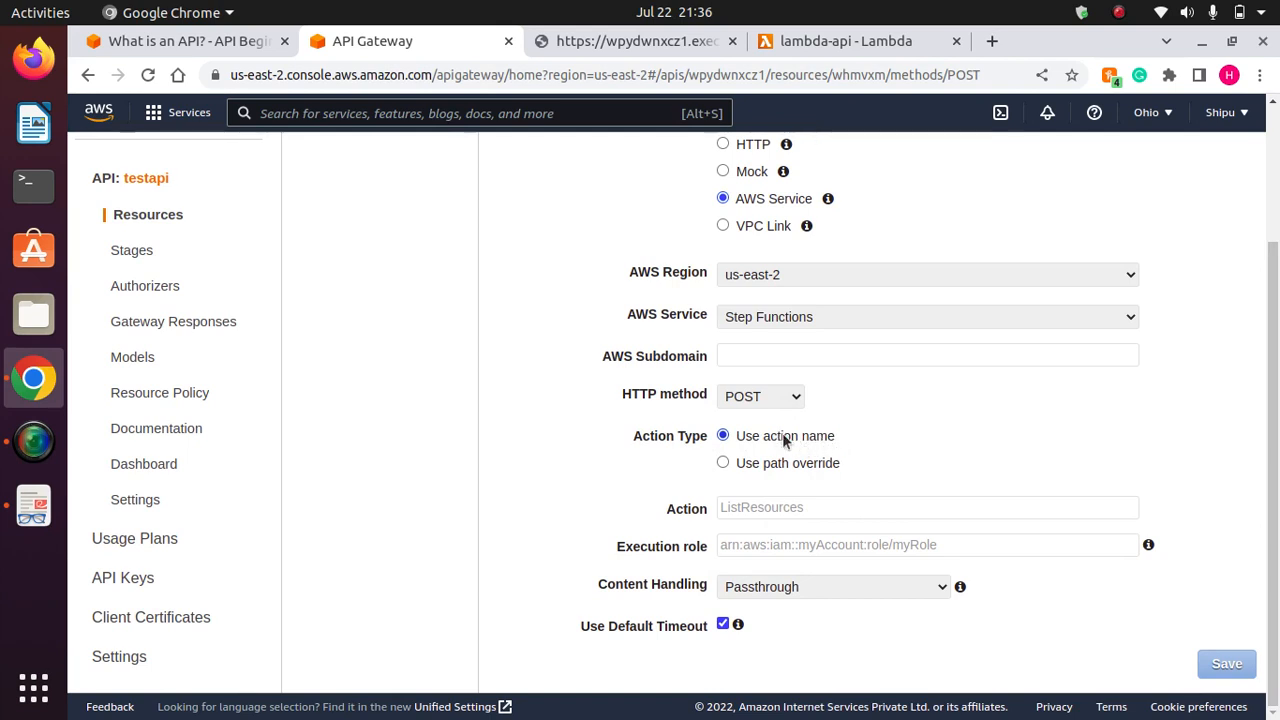
pyautogui.click(762, 507)
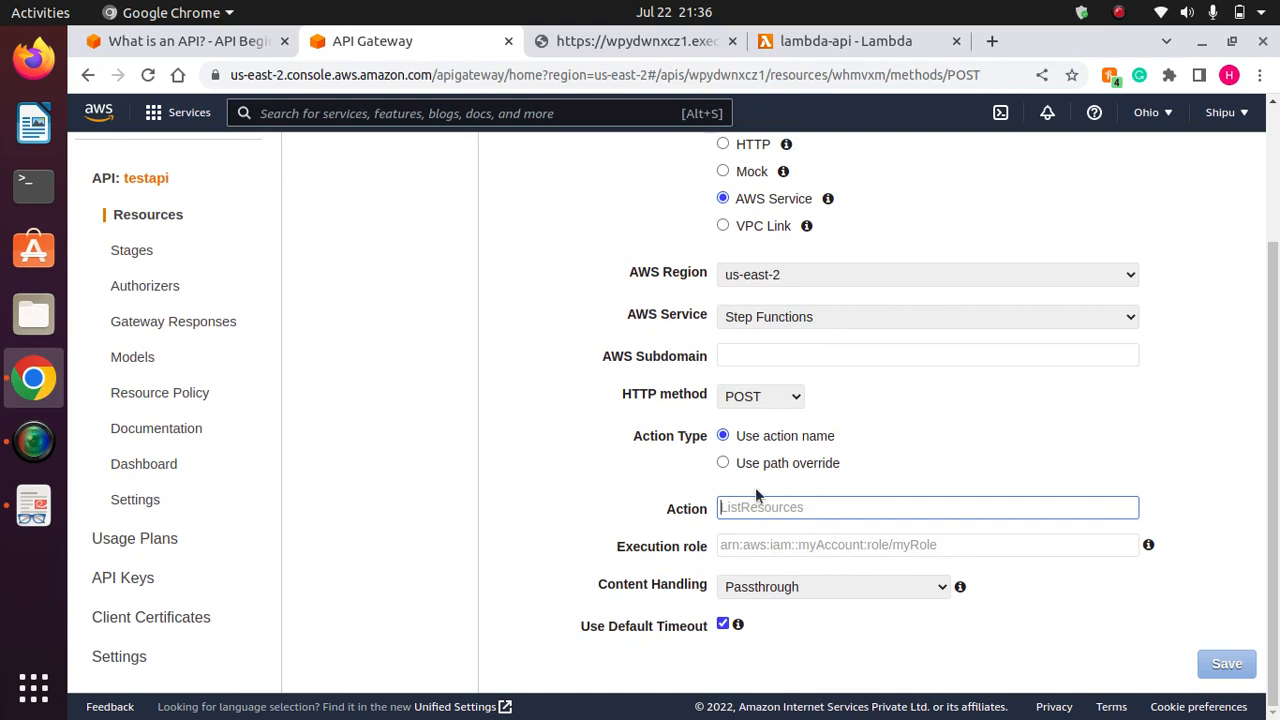
# Close the Prod endpoint response page and the "What is an API?" page.
pyautogui.click(185, 44)
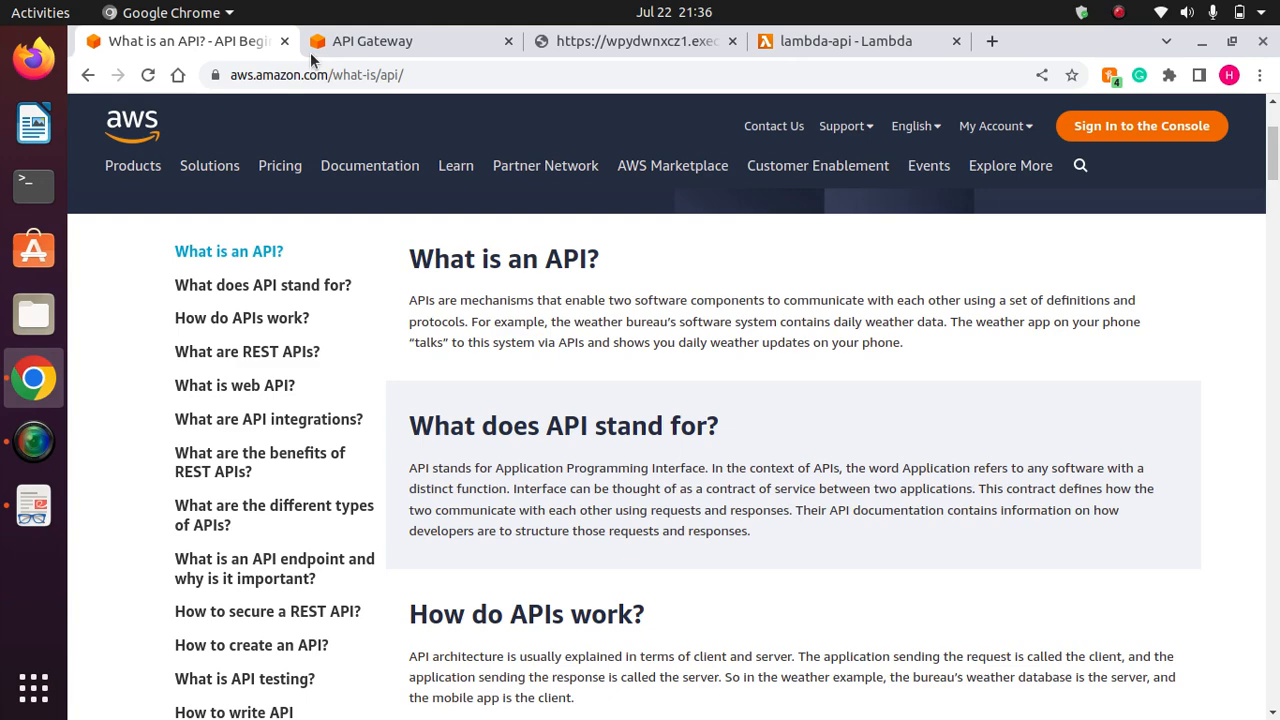
pyautogui.click(635, 46)
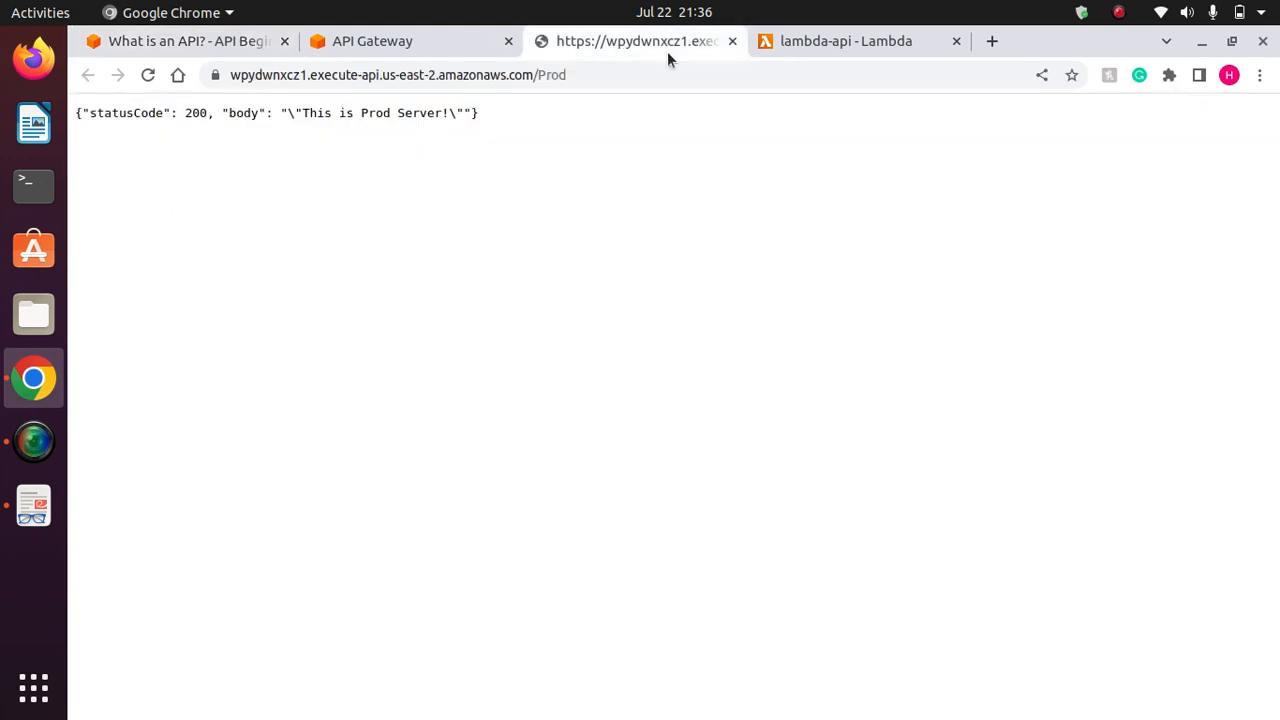
pyautogui.click(732, 41)
pyautogui.click(207, 41)
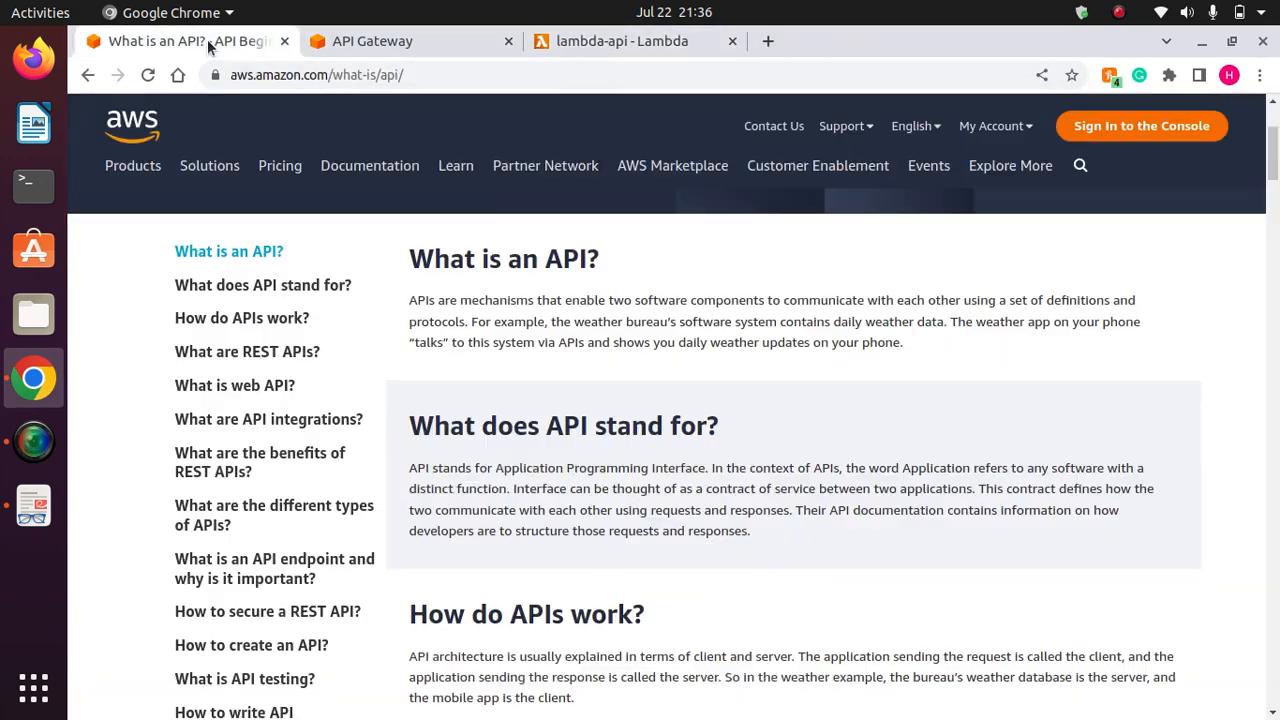
pyautogui.click(284, 41)
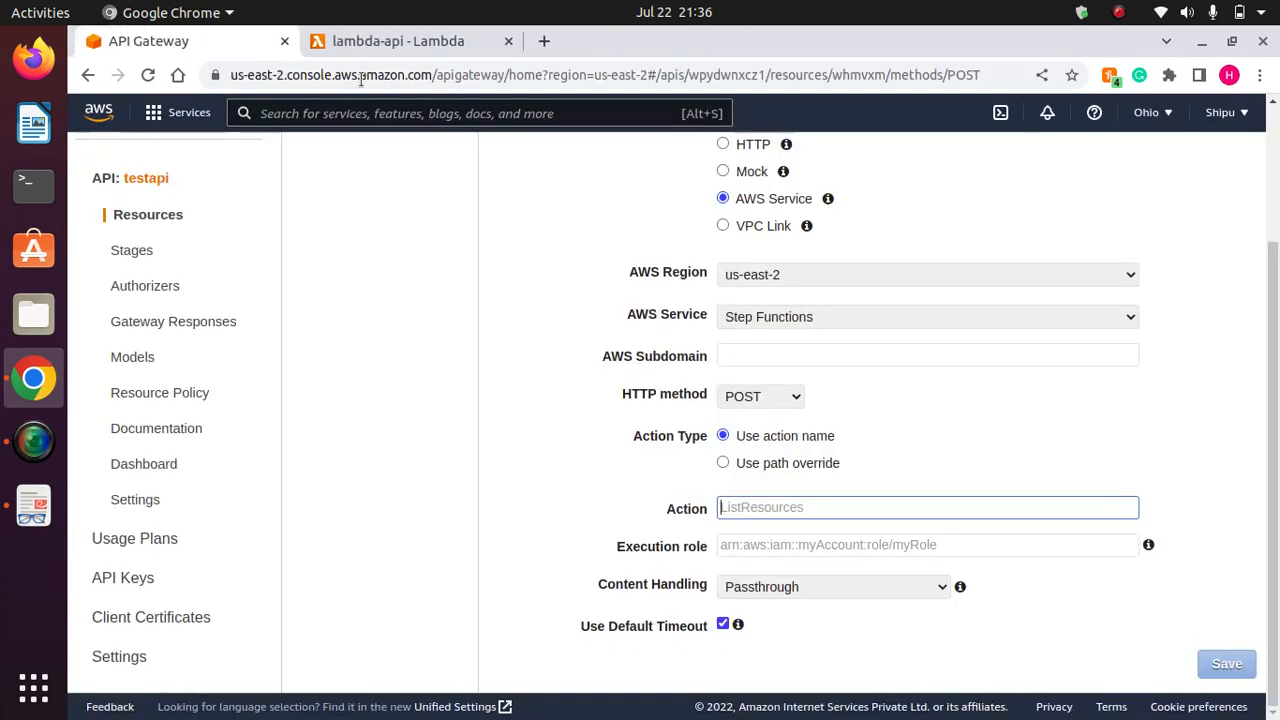
# From the lambda-api function's help information, open the "What is Lambda?" documentation in a new browser tab.
pyautogui.click(413, 48)
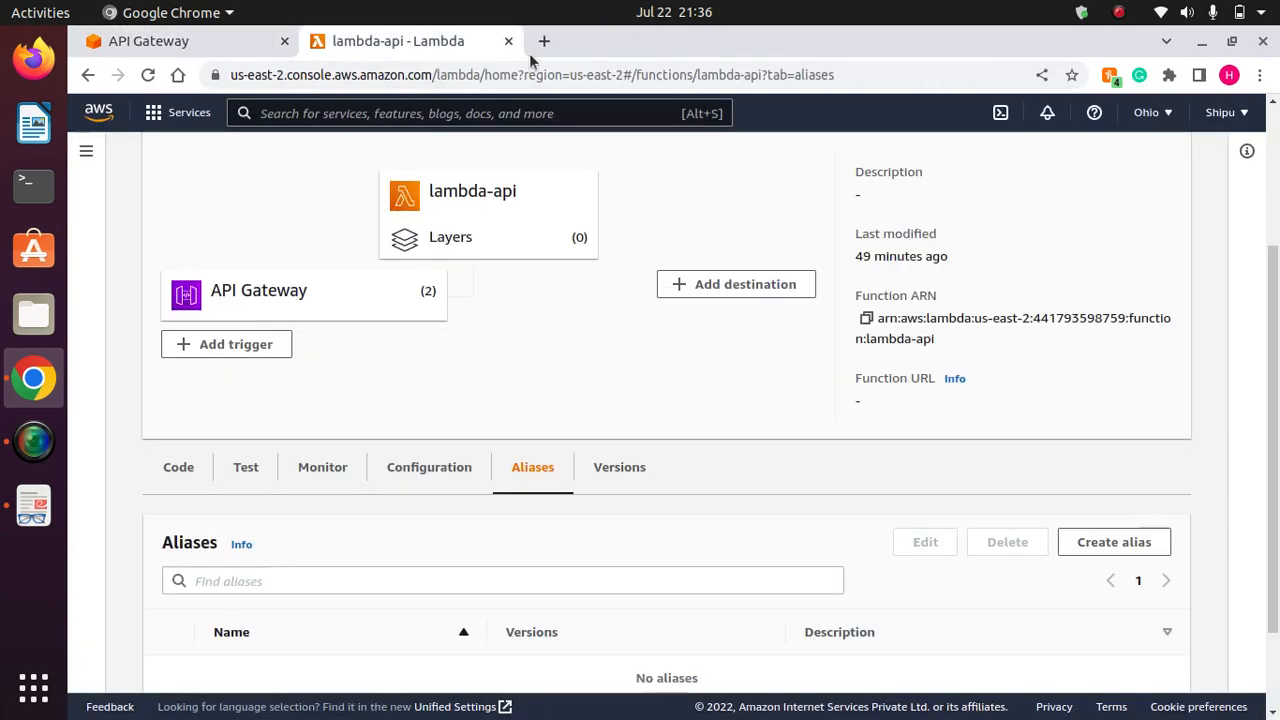
pyautogui.click(481, 110)
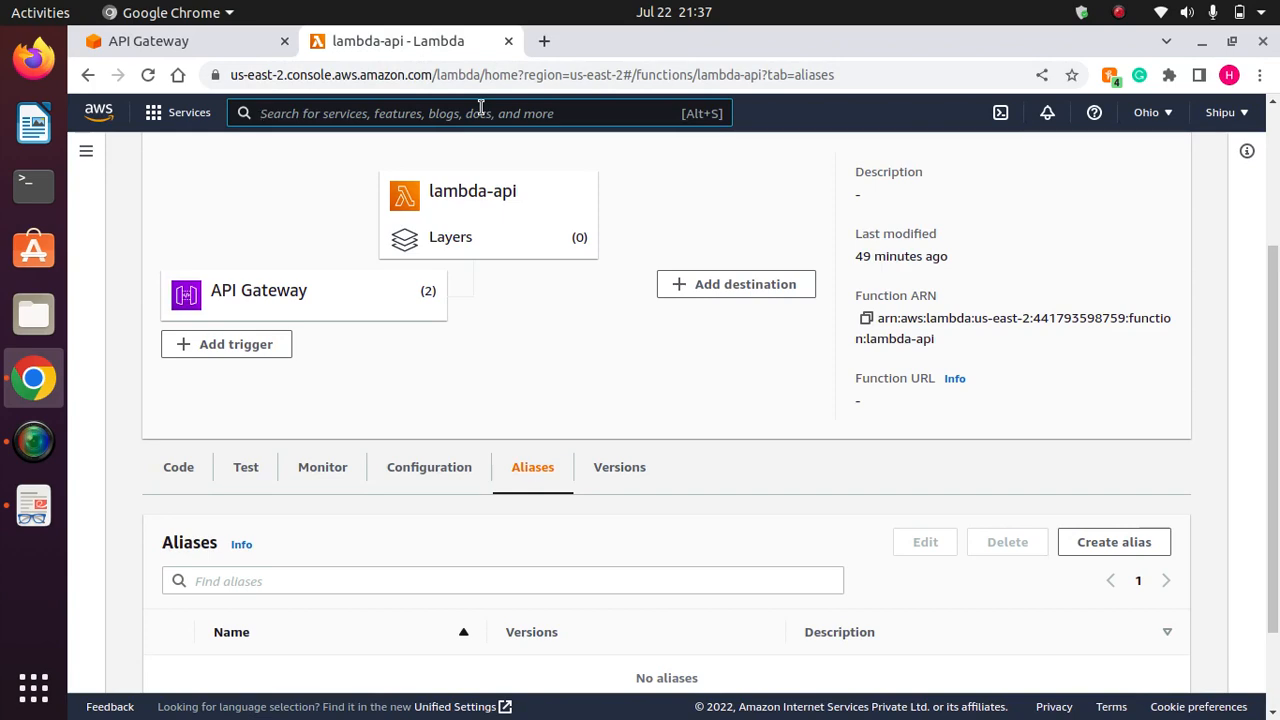
pyautogui.click(1247, 151)
pyautogui.moveTo(1262, 300); pyautogui.dragTo(1262, 512)
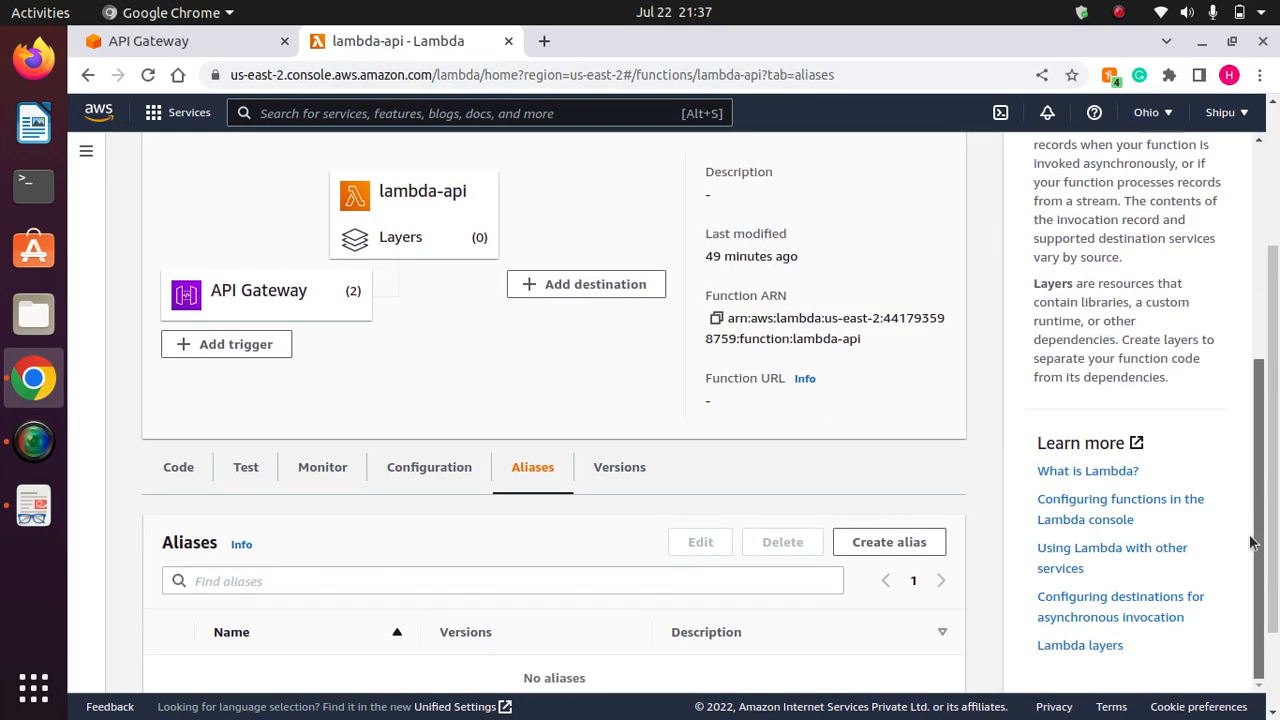
pyautogui.rightClick(1068, 476)
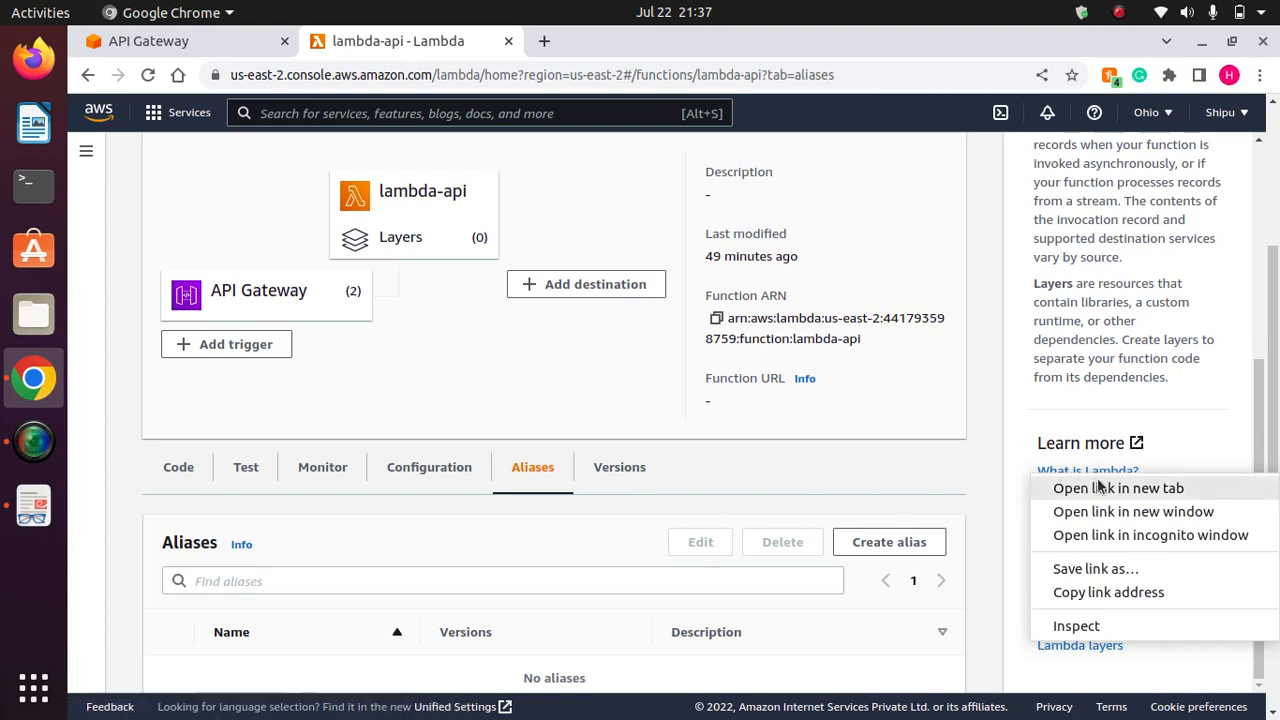
pyautogui.click(1097, 486)
pyautogui.click(602, 50)
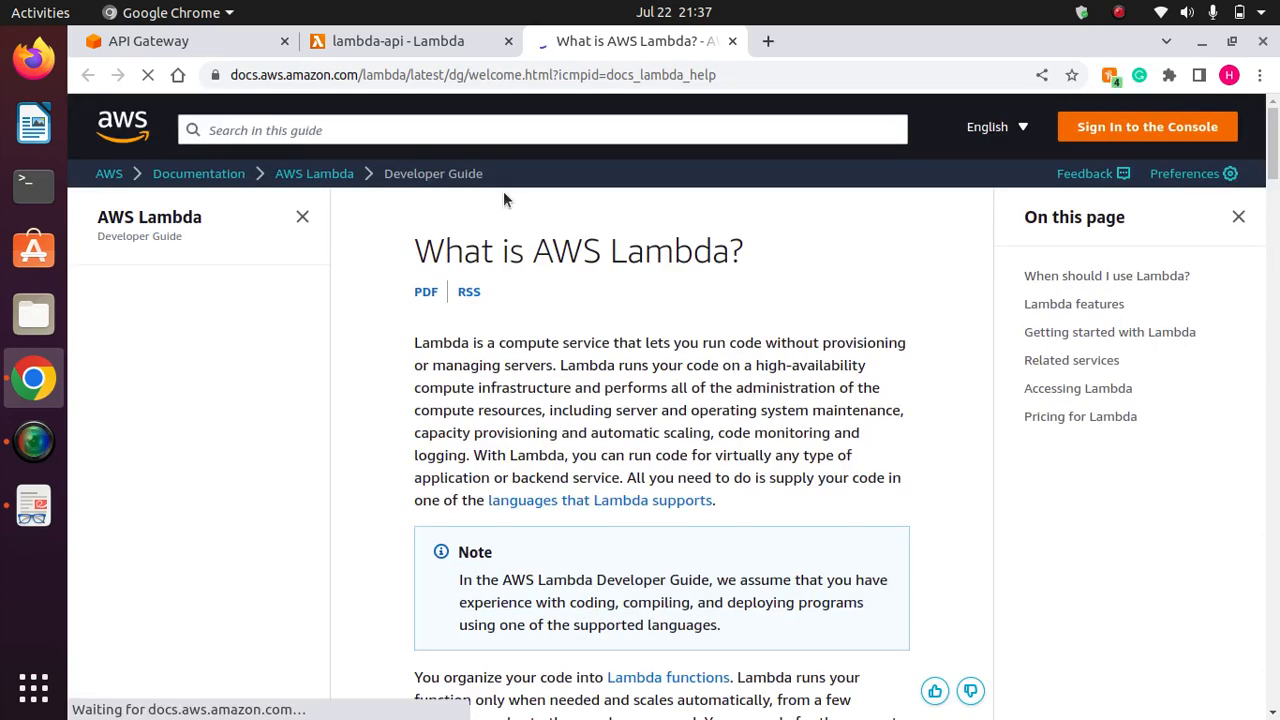
# Search the Lambda developer guide for "step function", then repeat the search across all AWS documentation.
pyautogui.click(360, 131)
pyautogui.write('step function')
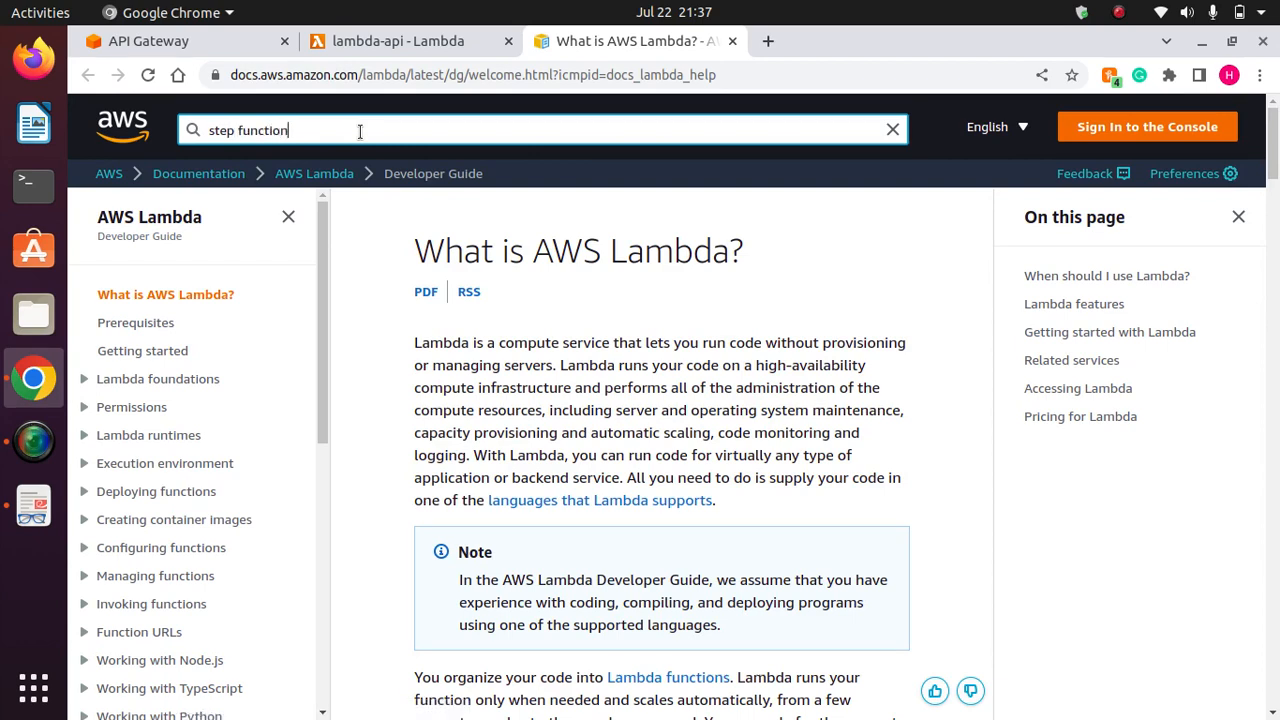
pyautogui.press('Return')
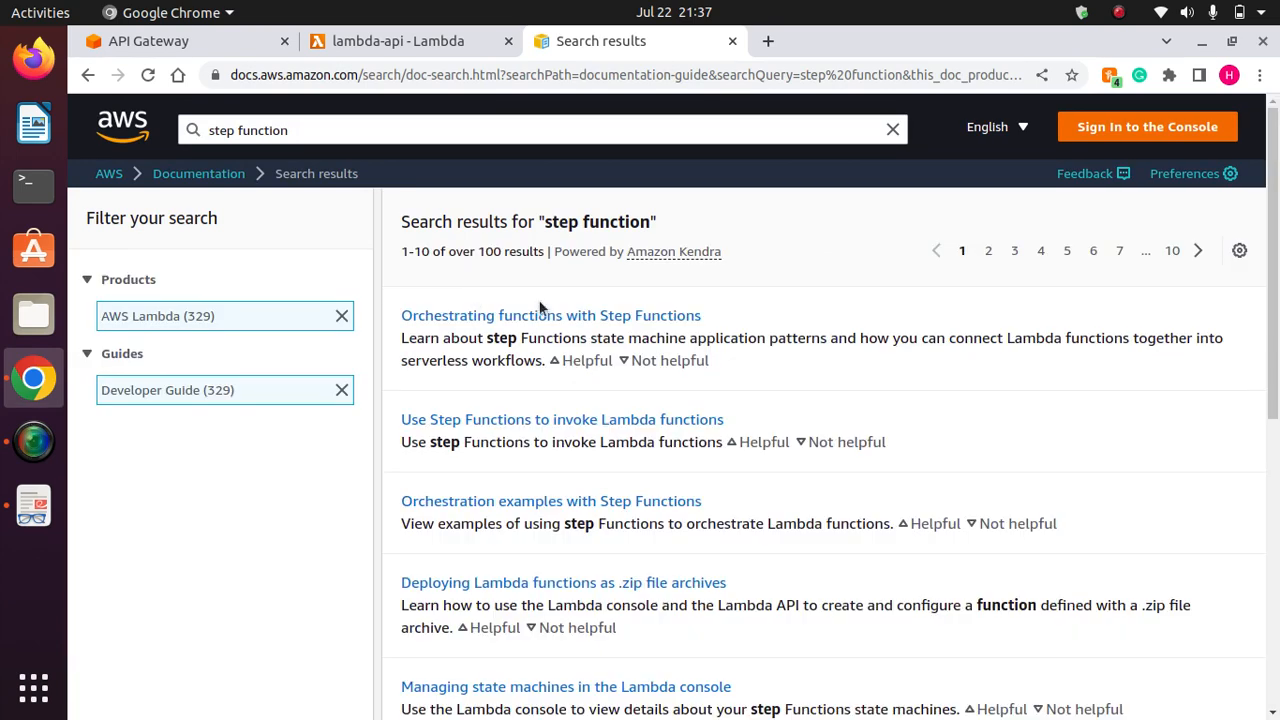
pyautogui.click(438, 127)
pyautogui.press('Return')
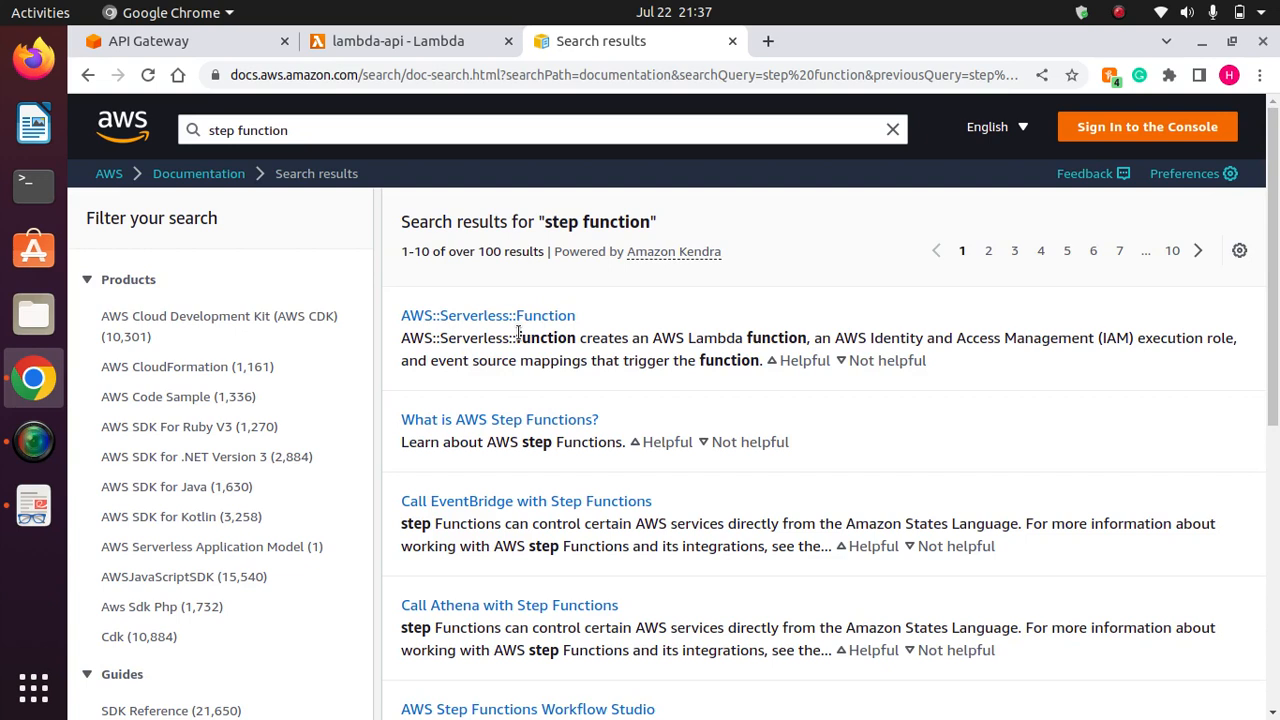
# Open the AWS::Serverless::Function search result and examine the Deploying topics in the guide's table of contents.
pyautogui.click(471, 318)
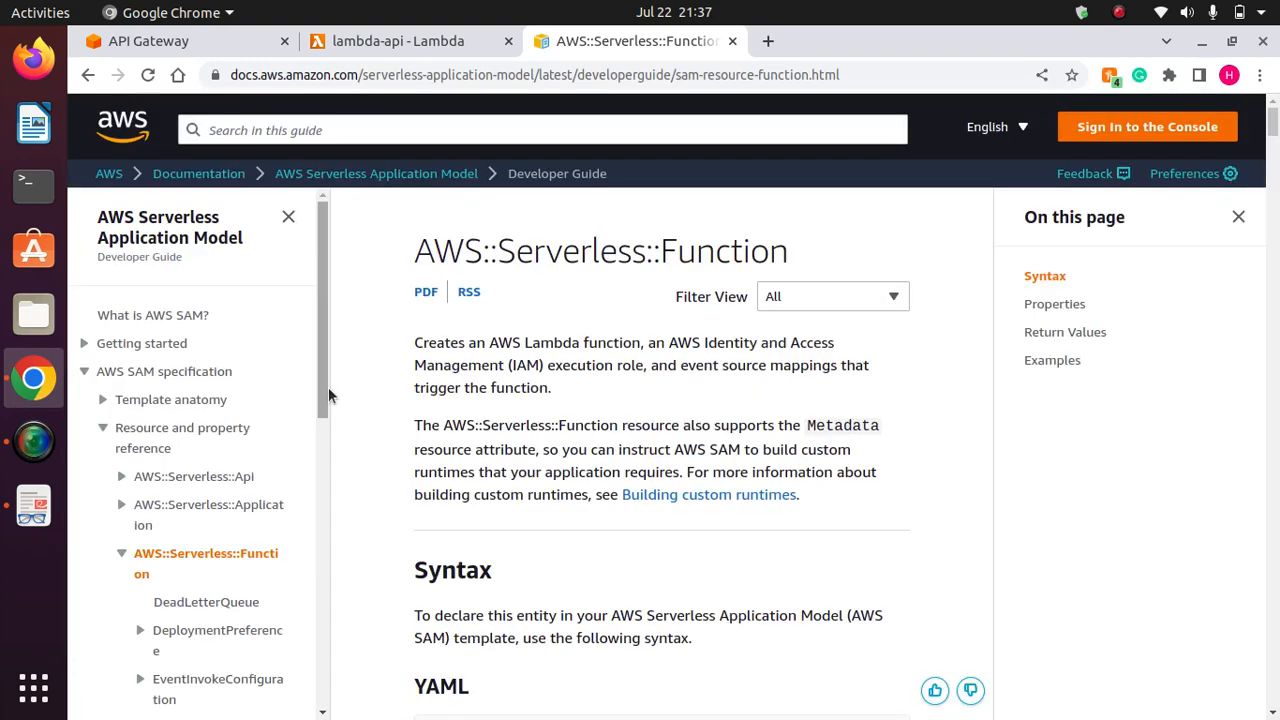
pyautogui.moveTo(319, 335); pyautogui.dragTo(321, 362)
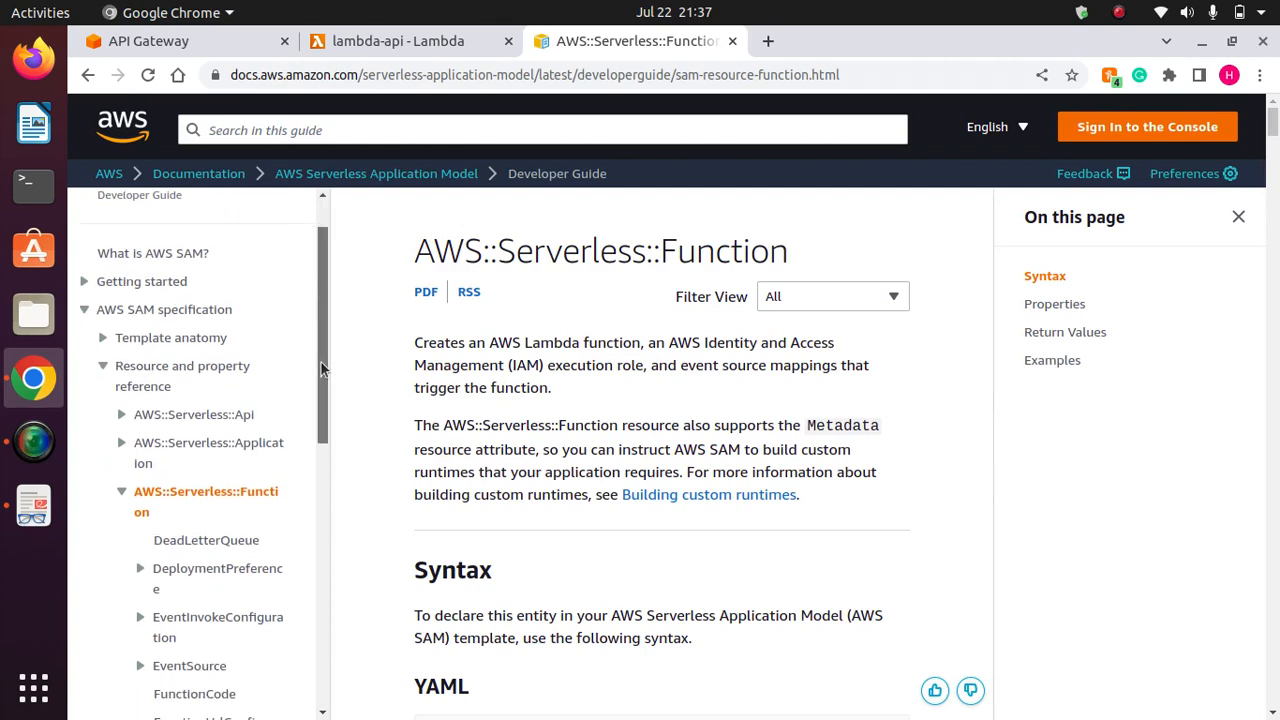
pyautogui.click(85, 312)
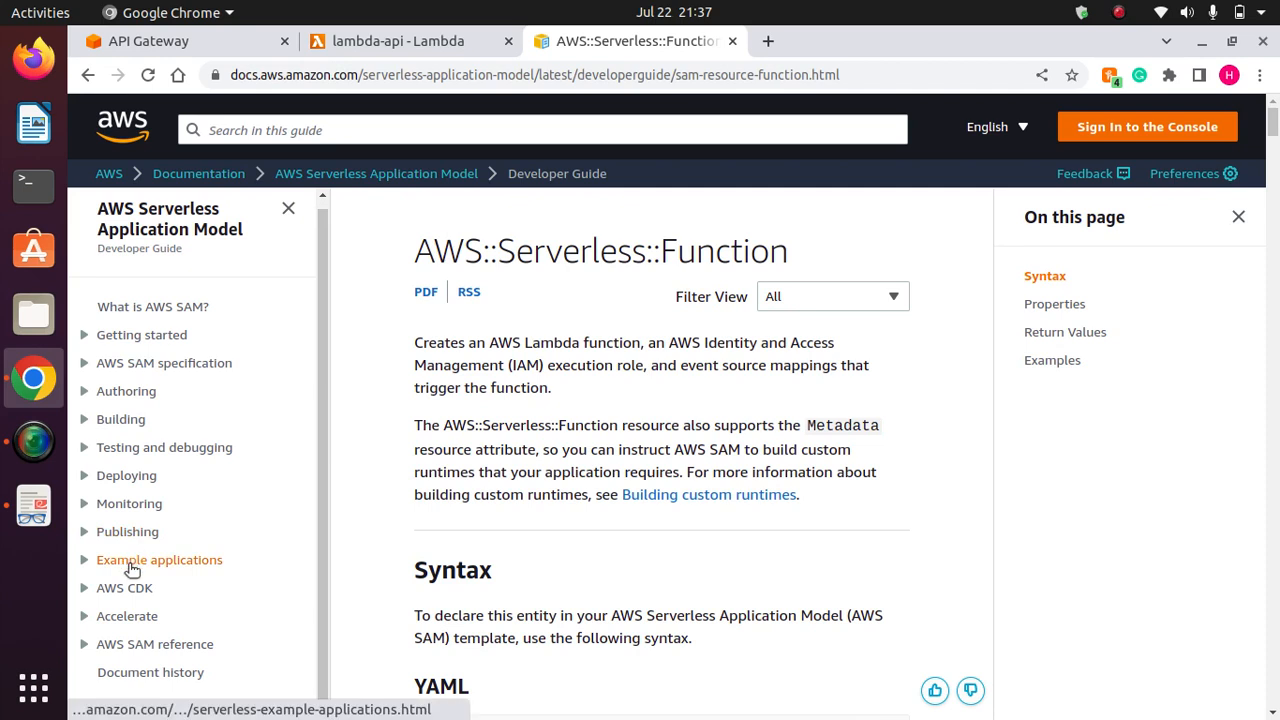
pyautogui.click(84, 475)
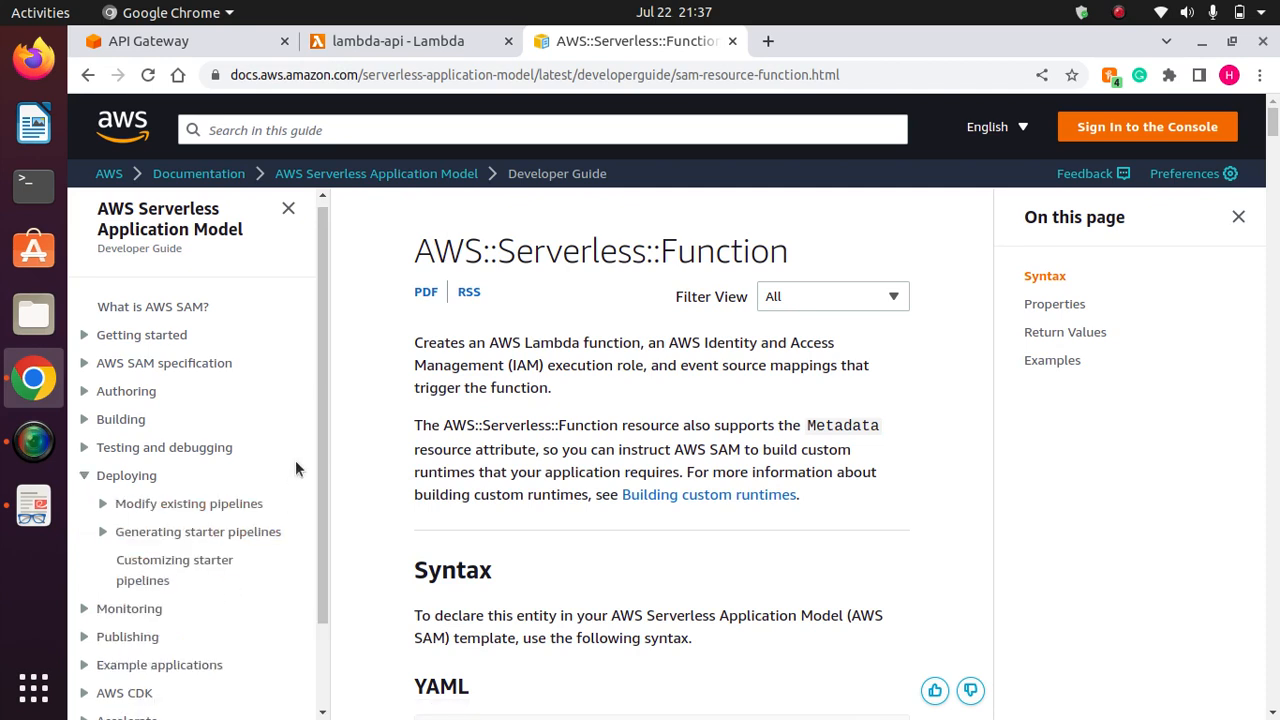
pyautogui.moveTo(318, 428); pyautogui.dragTo(324, 535)
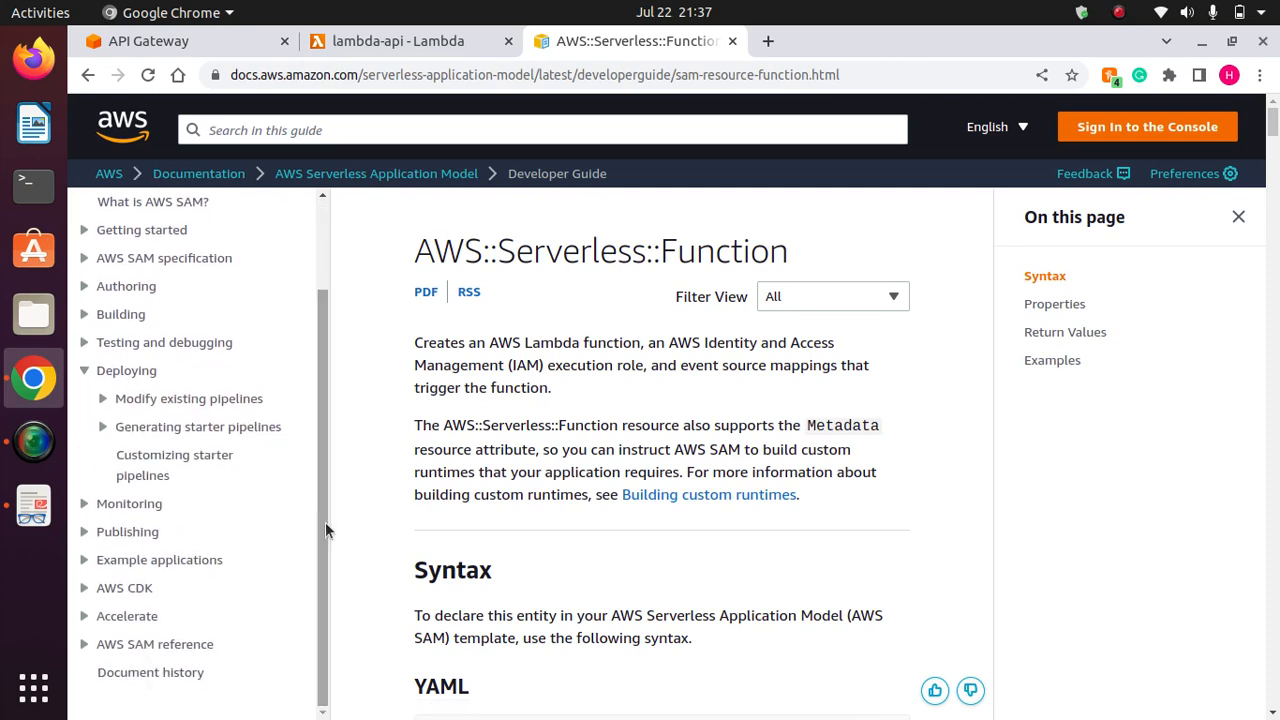
pyautogui.click(103, 398)
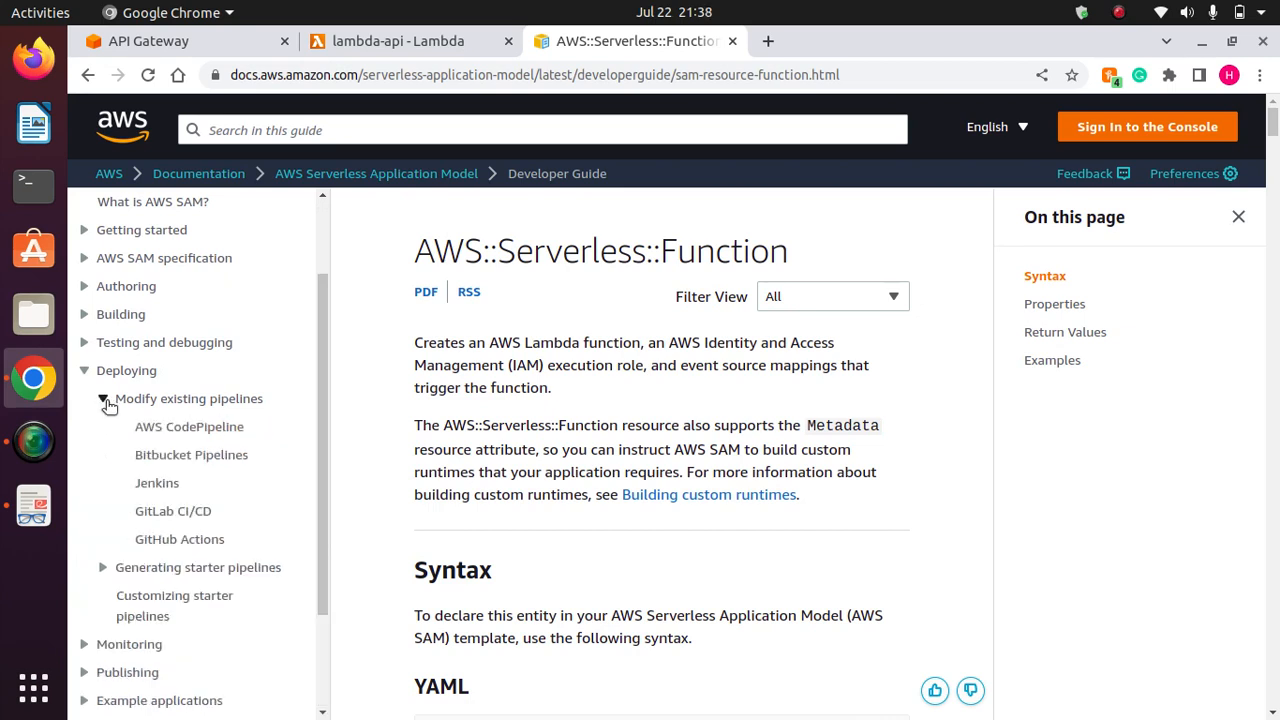
pyautogui.click(103, 568)
pyautogui.moveTo(320, 431); pyautogui.dragTo(330, 558)
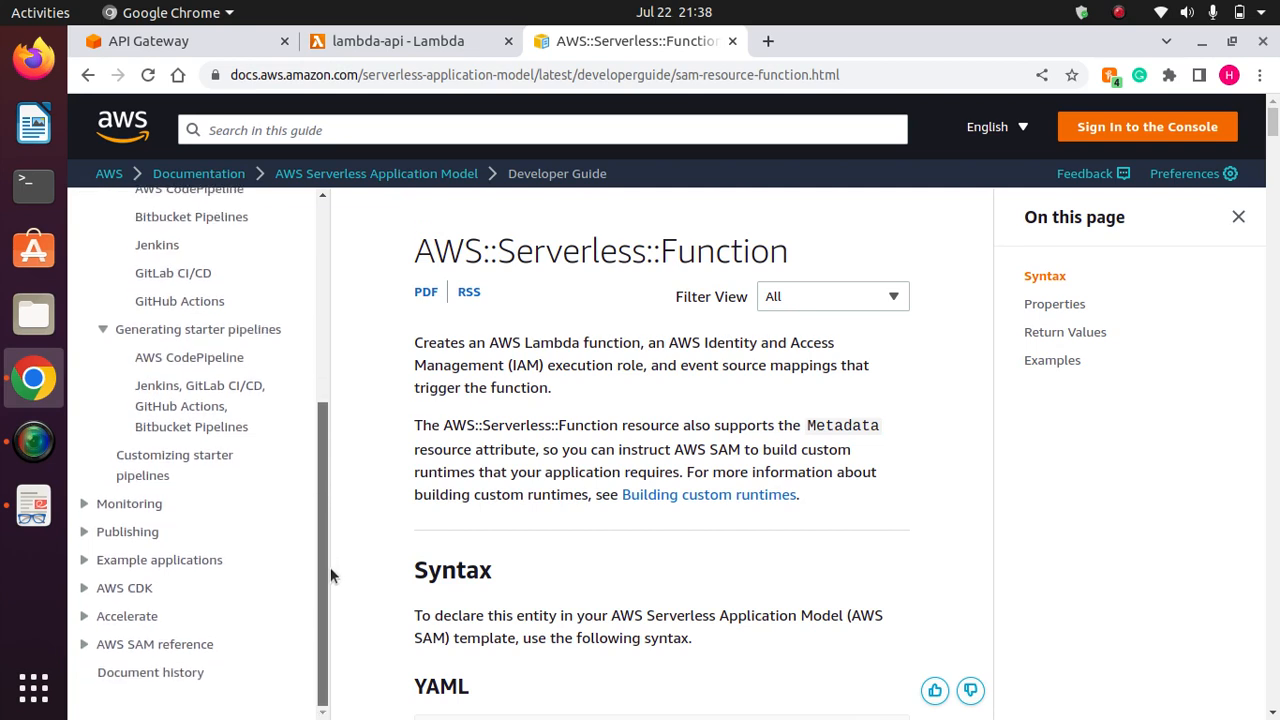
pyautogui.moveTo(330, 567); pyautogui.dragTo(334, 433)
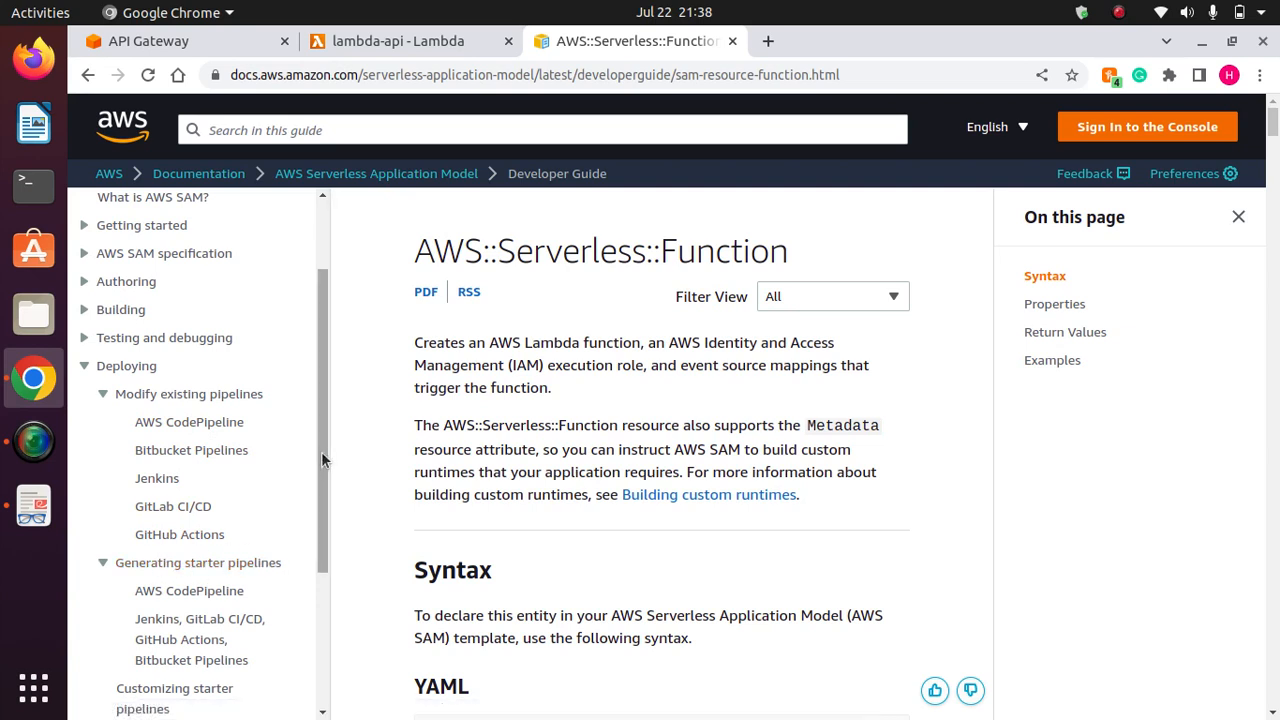
# Examine the Testing and debugging and Building topics in the AWS SAM guide's table of contents.
pyautogui.click(95, 339)
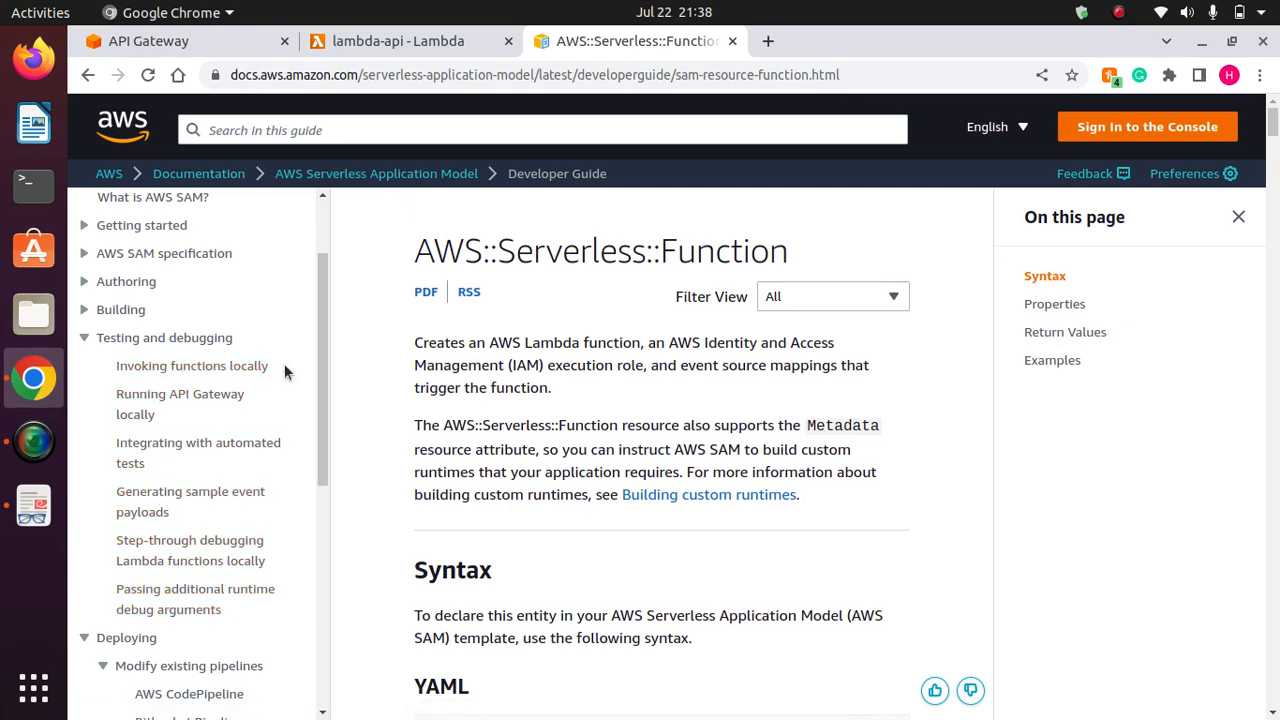
pyautogui.moveTo(321, 417); pyautogui.dragTo(318, 373)
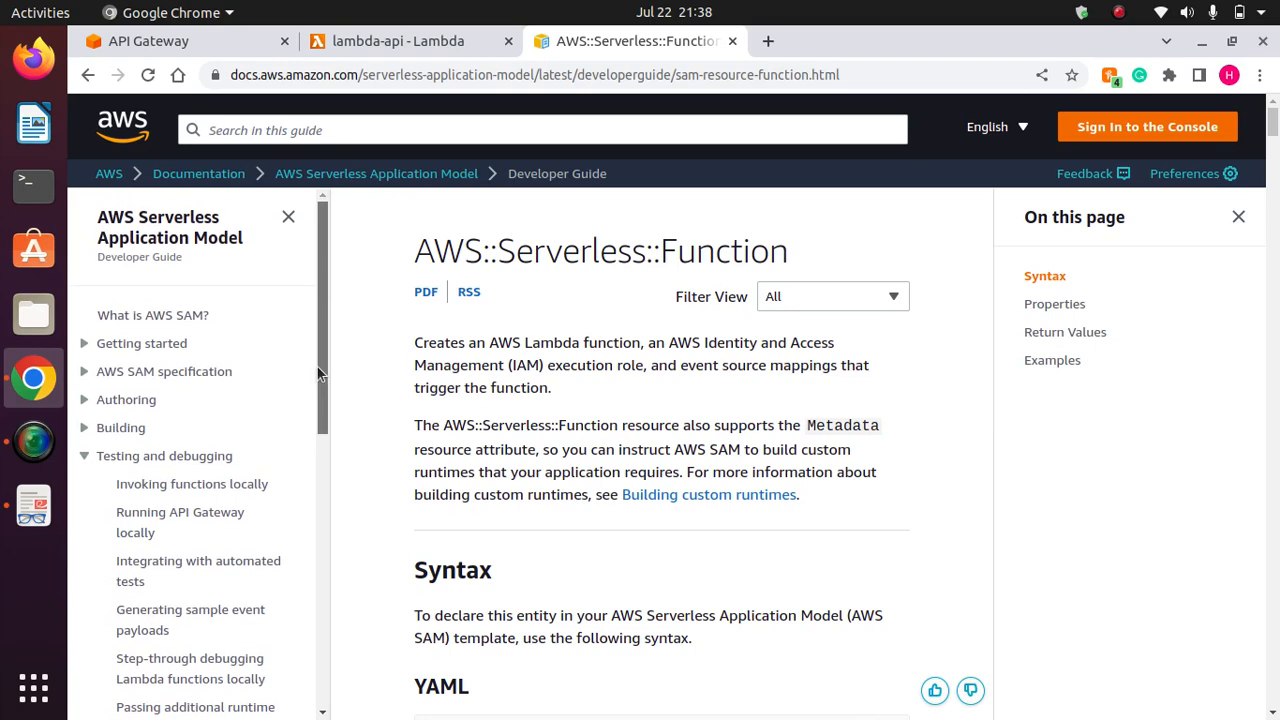
pyautogui.click(86, 428)
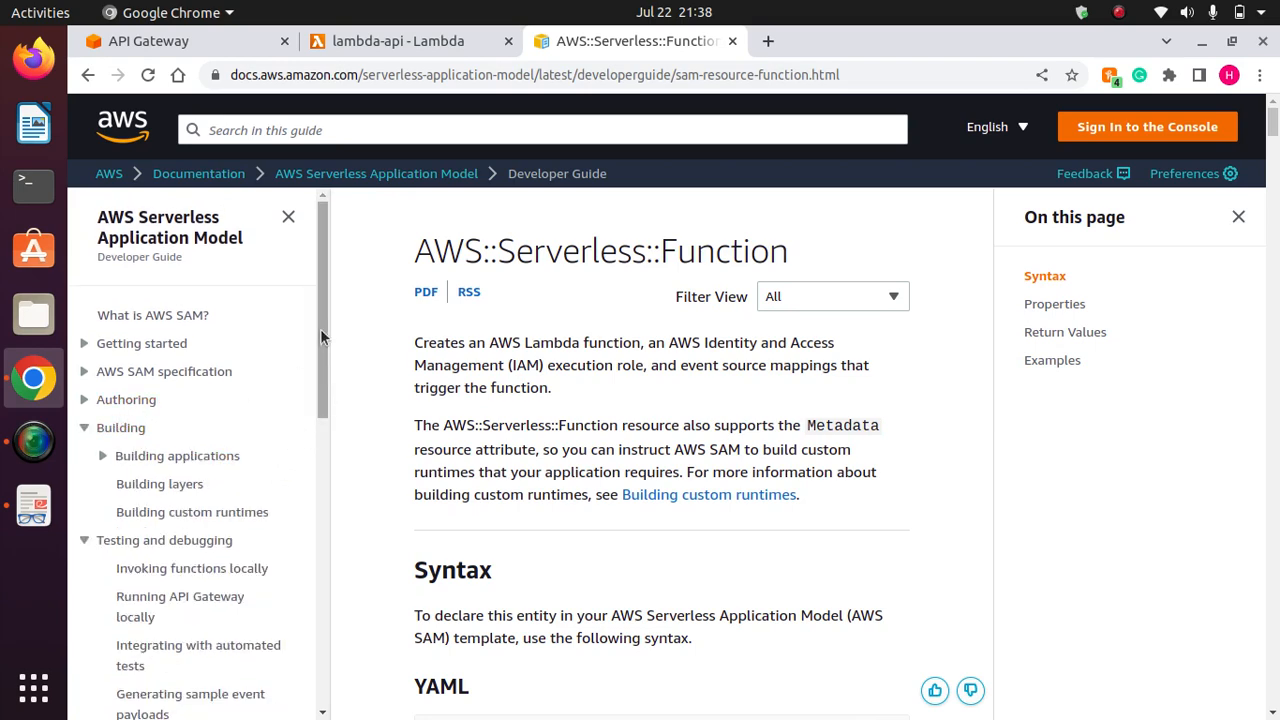
pyautogui.moveTo(320, 328); pyautogui.dragTo(330, 606)
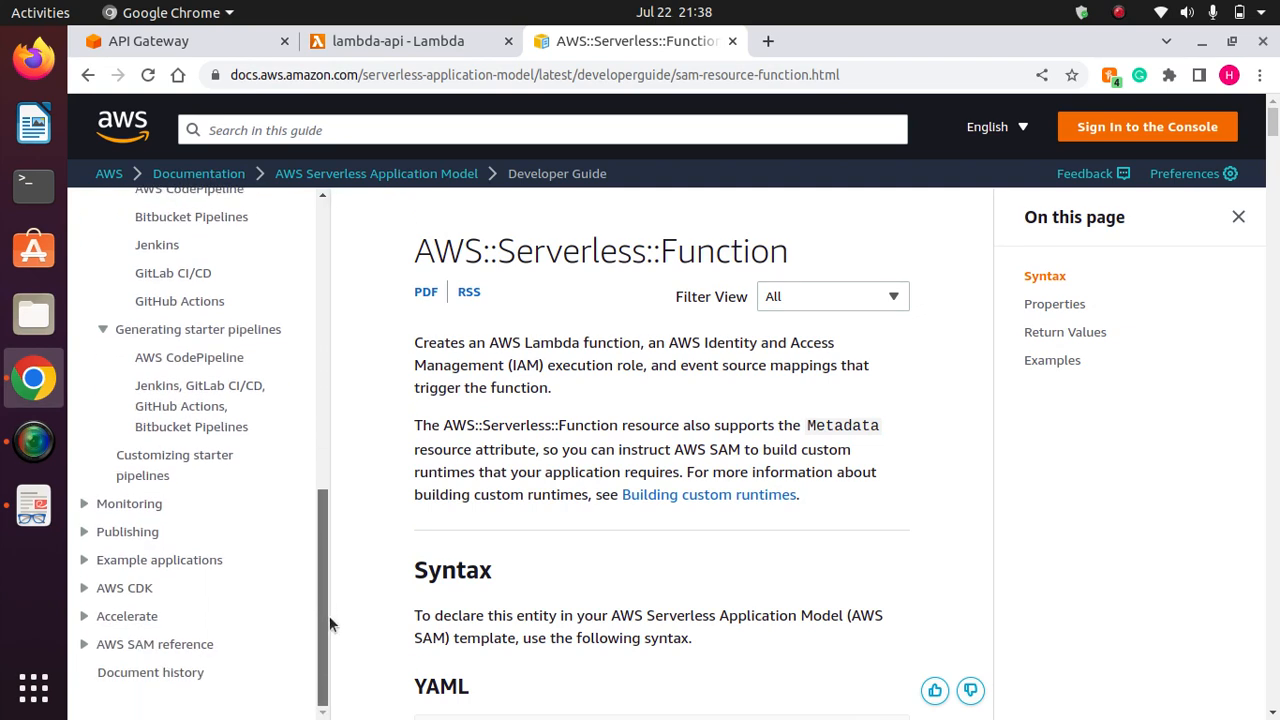
# Search the AWS Serverless Application Model guide for "api gateway".
pyautogui.click(359, 141)
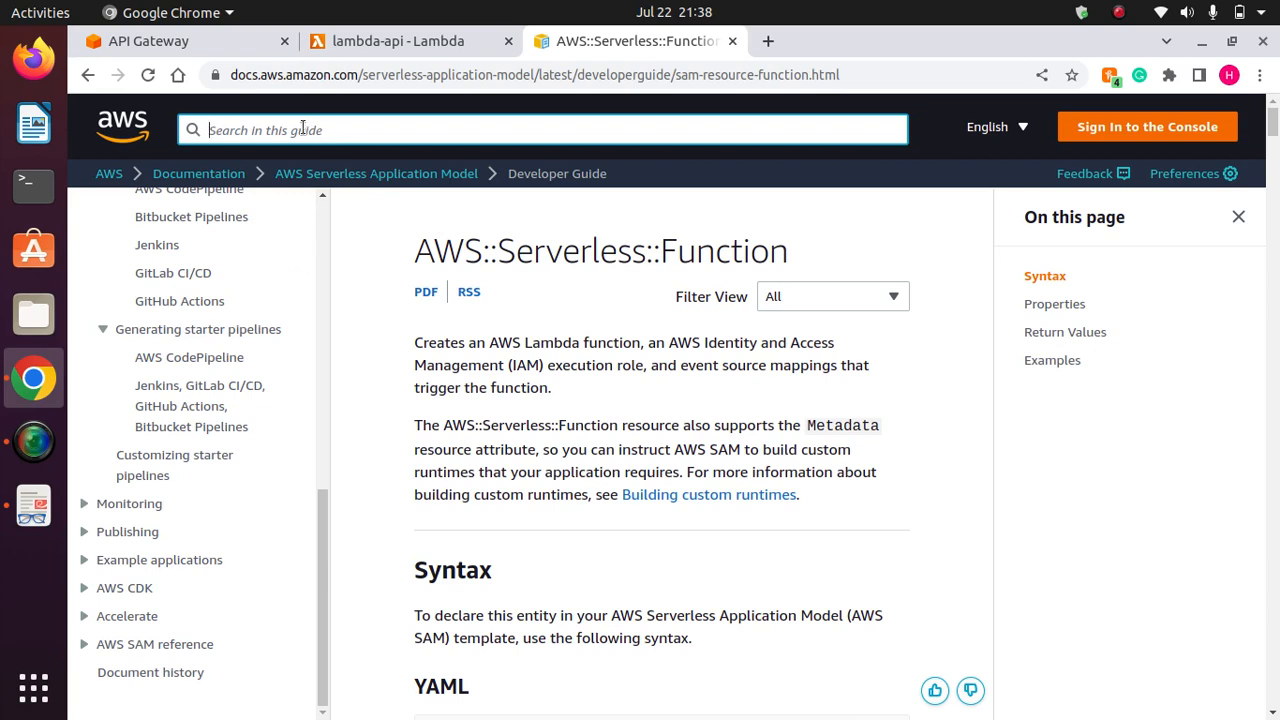
pyautogui.write('aws')
pyautogui.write(' ap')
pyautogui.press('BackSpace')
pyautogui.press('BackSpace')
pyautogui.press('BackSpace')
pyautogui.press('BackSpace')
pyautogui.press('BackSpace')
pyautogui.press('BackSpace')
pyautogui.write('ap')
pyautogui.press('Return')
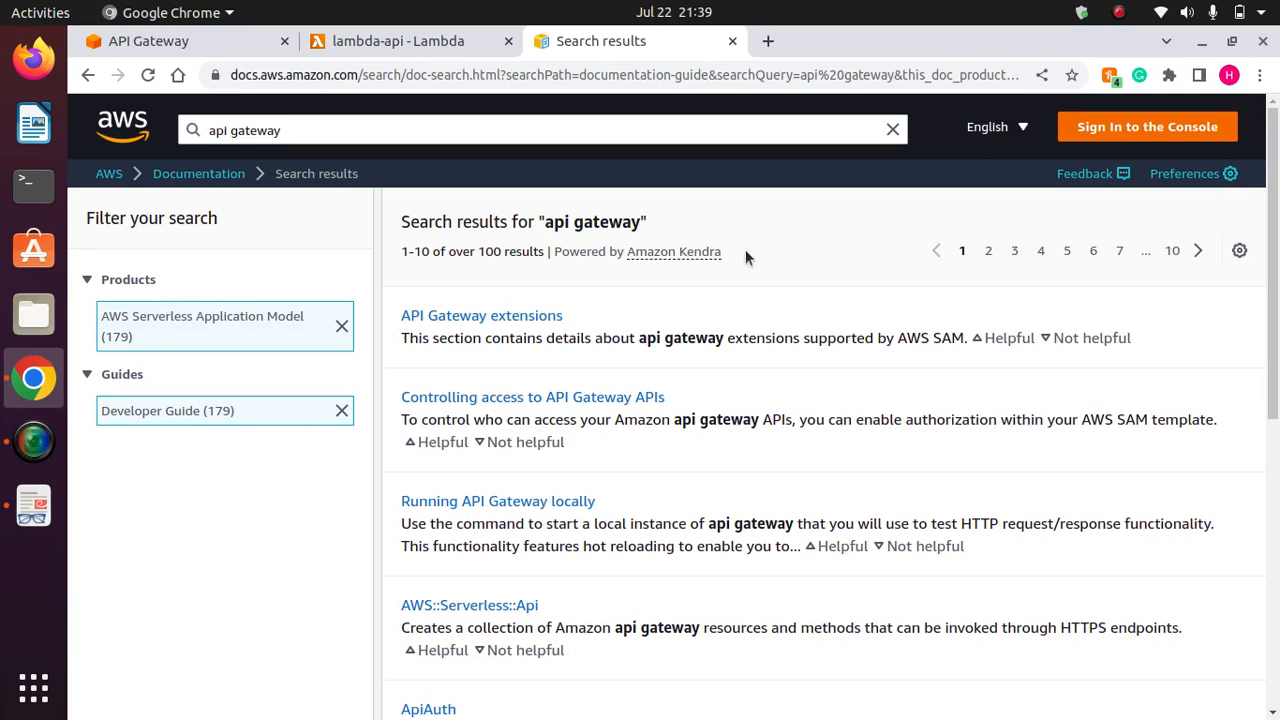
pyautogui.click(1120, 16)
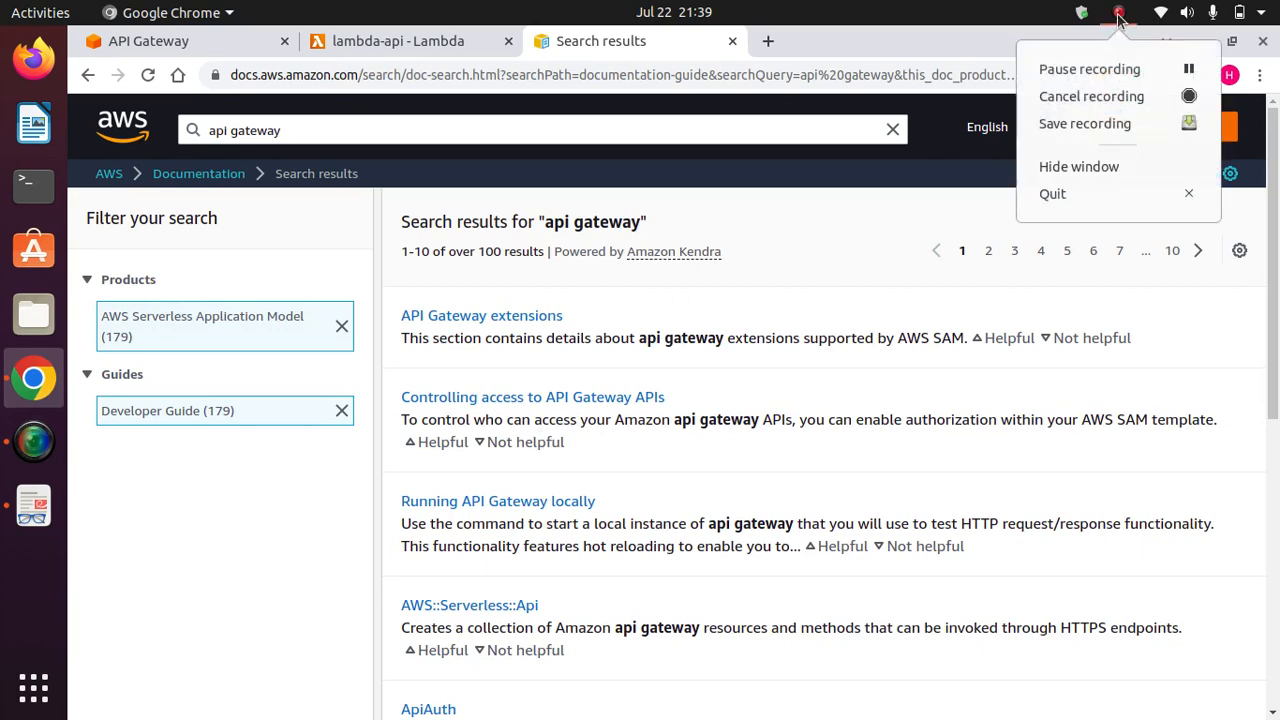
pyautogui.click(1089, 69)
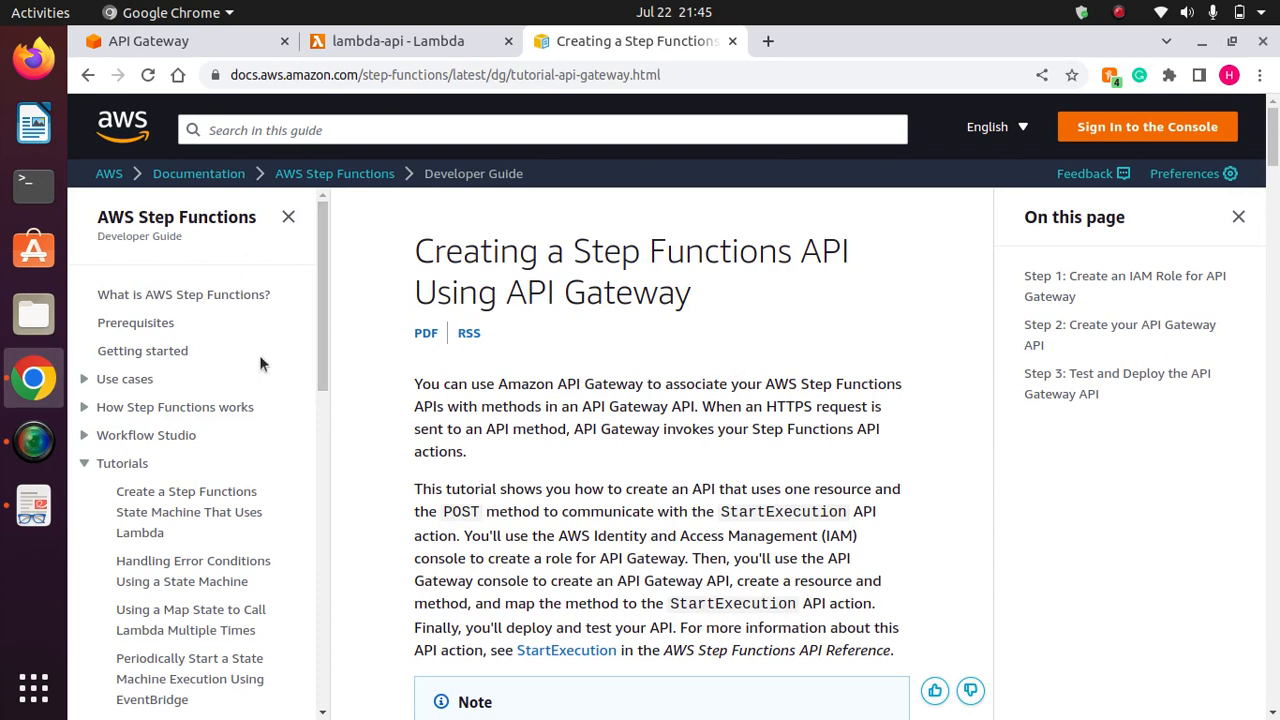
# Examine the introduction of the "Creating a Step Functions API Using API Gateway" tutorial, including its mention of the POST method.
pyautogui.scroll(-4, 322, 353)
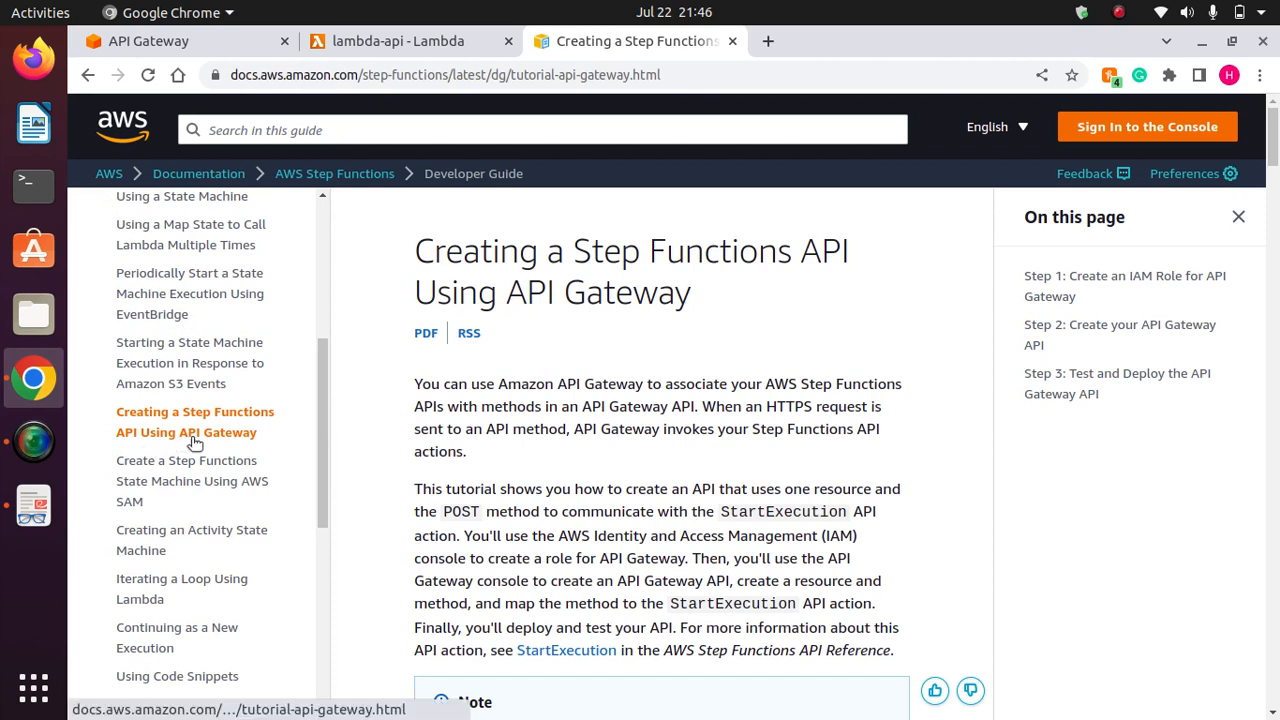
pyautogui.moveTo(707, 299); pyautogui.dragTo(411, 235)
pyautogui.click(494, 260)
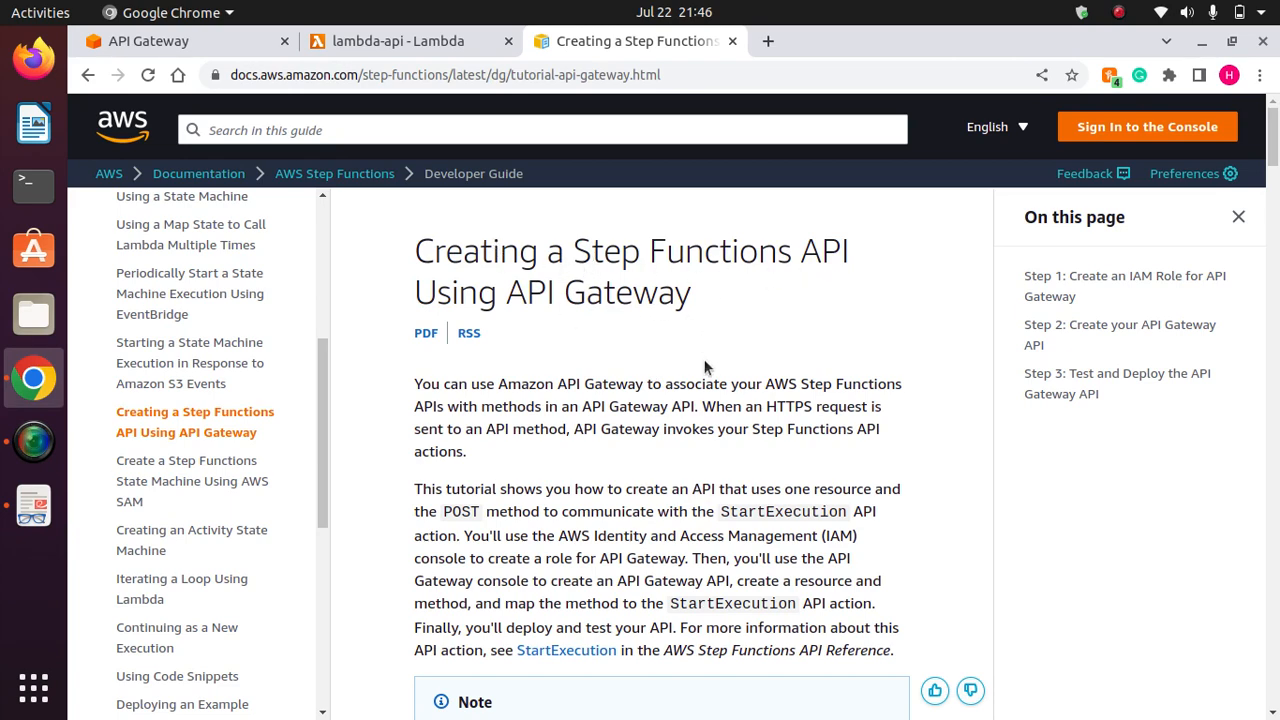
pyautogui.scroll(-3, 705, 368)
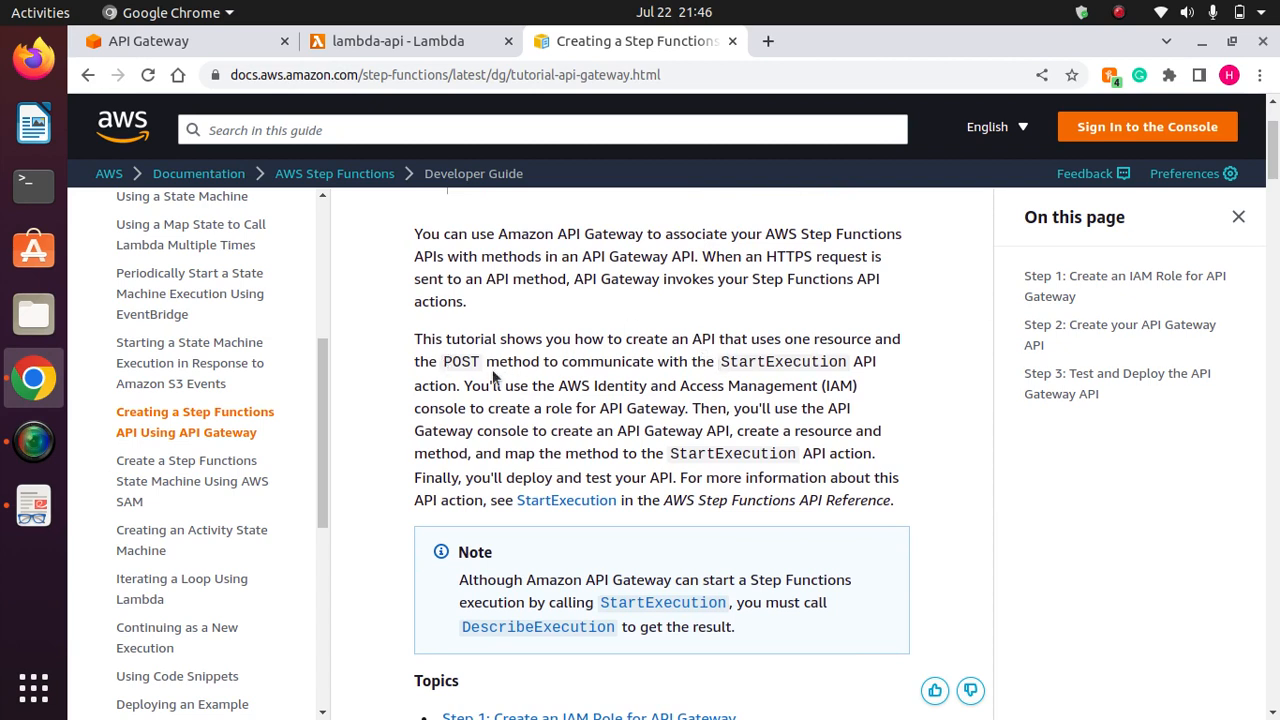
pyautogui.doubleClick(460, 361)
pyautogui.click(534, 365)
# Copy the API action name StartExecution from the tutorial's introduction.
pyautogui.moveTo(851, 362); pyautogui.dragTo(721, 362)
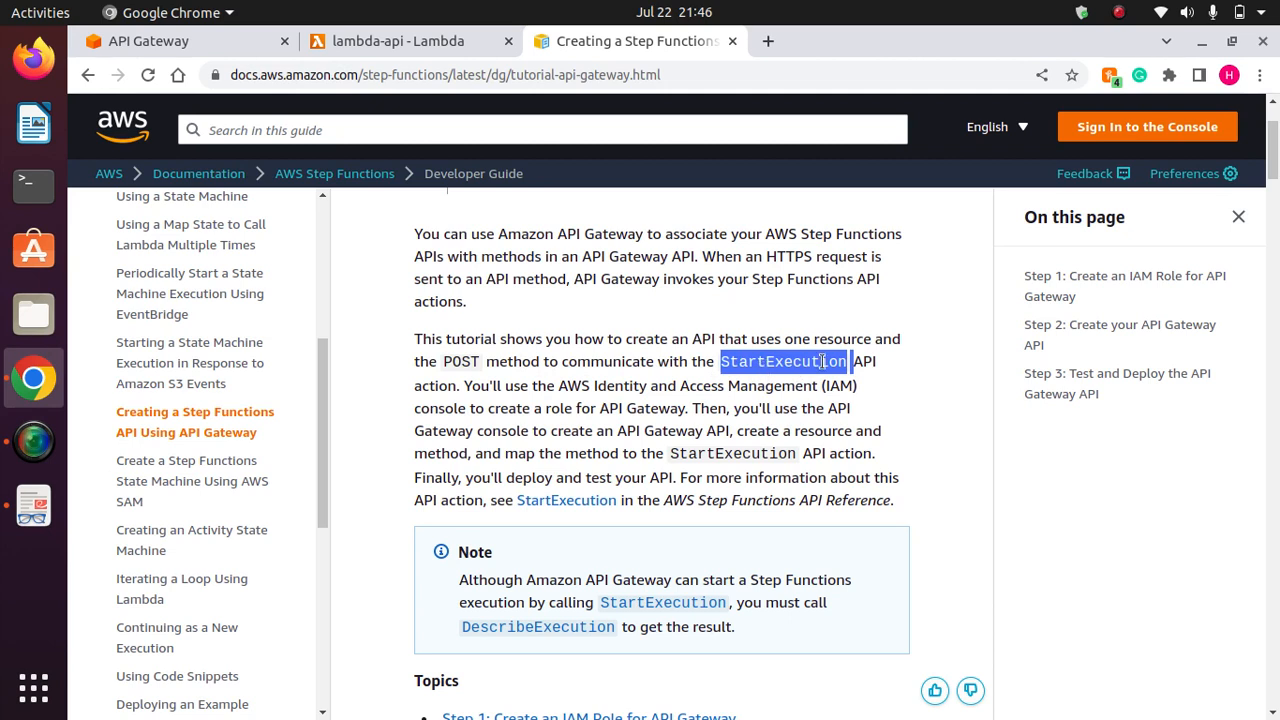
pyautogui.click(875, 366)
pyautogui.moveTo(850, 361); pyautogui.dragTo(714, 358)
pyautogui.rightClick(750, 364)
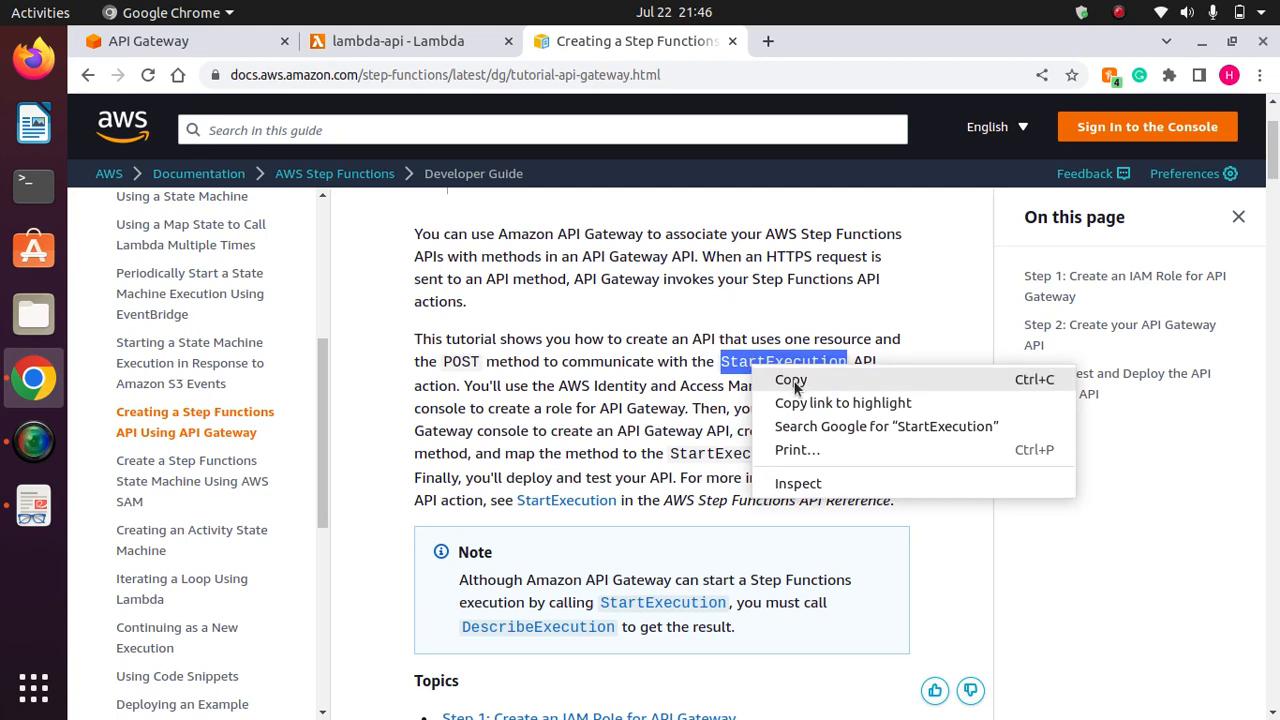
pyautogui.click(790, 380)
# Return to the POST method setup in API Gateway and paste StartExecution as the integration's Action.
pyautogui.click(395, 43)
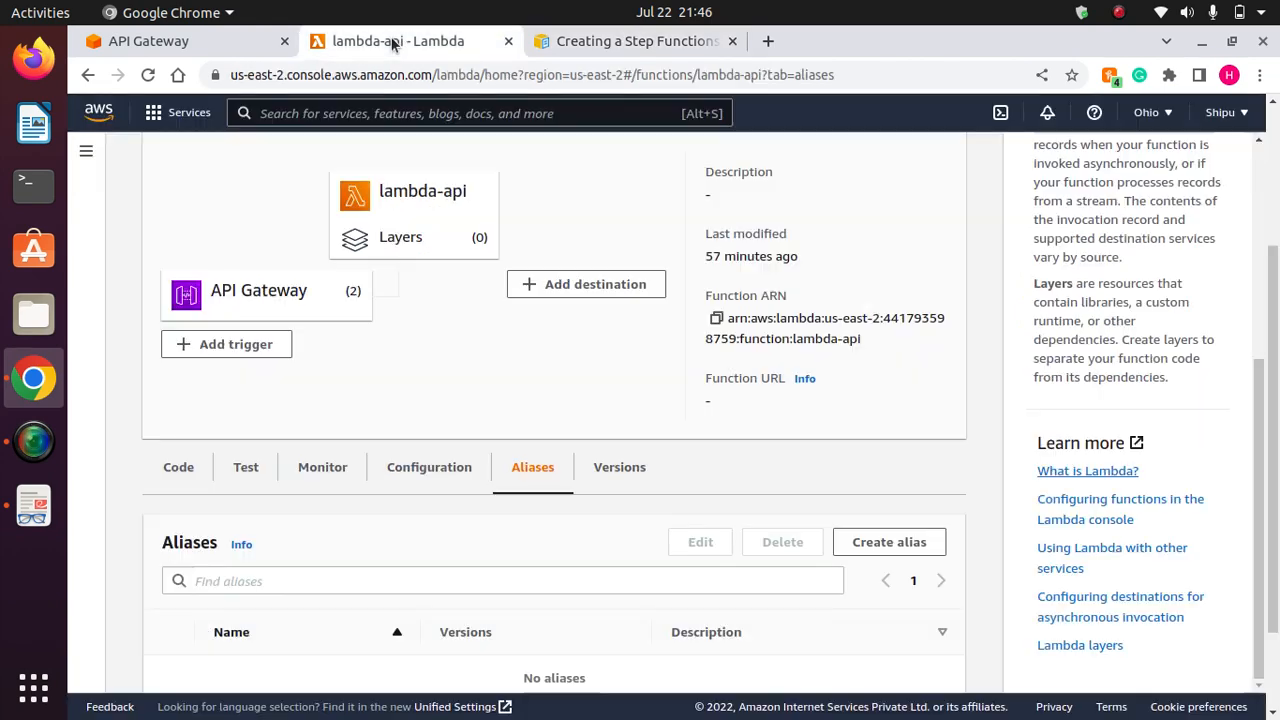
pyautogui.click(206, 38)
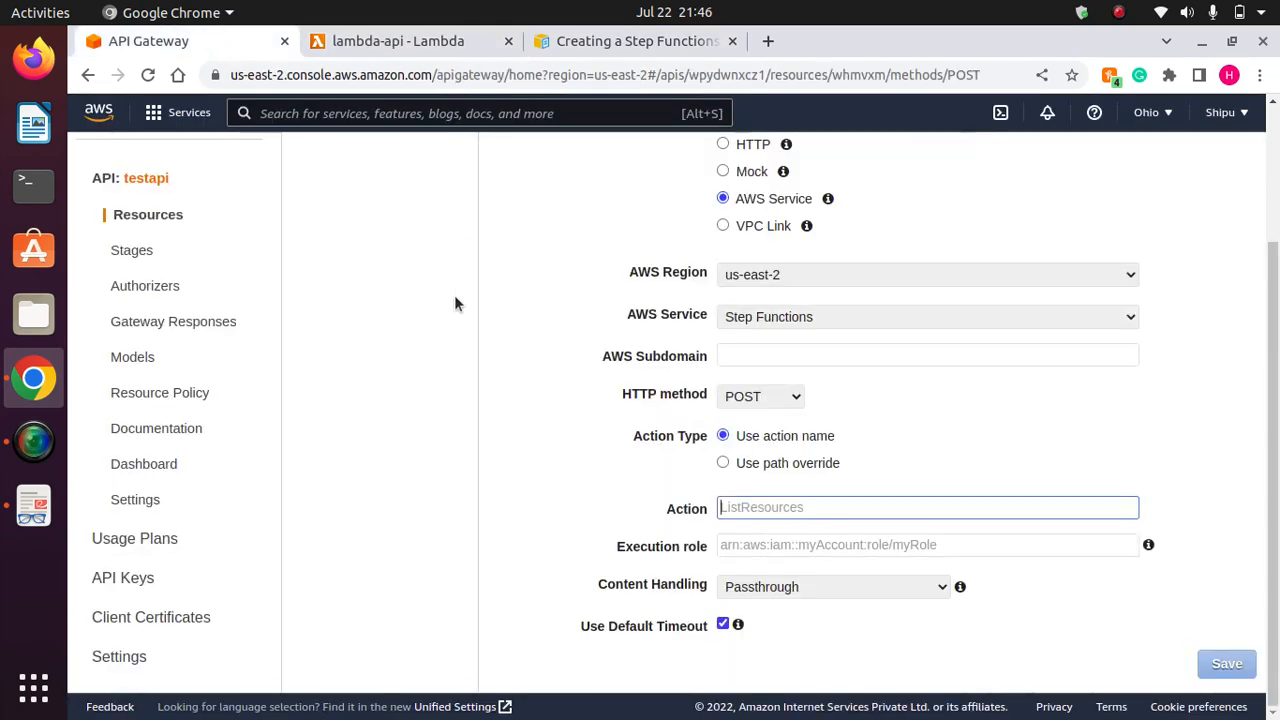
pyautogui.click(771, 354)
pyautogui.click(949, 413)
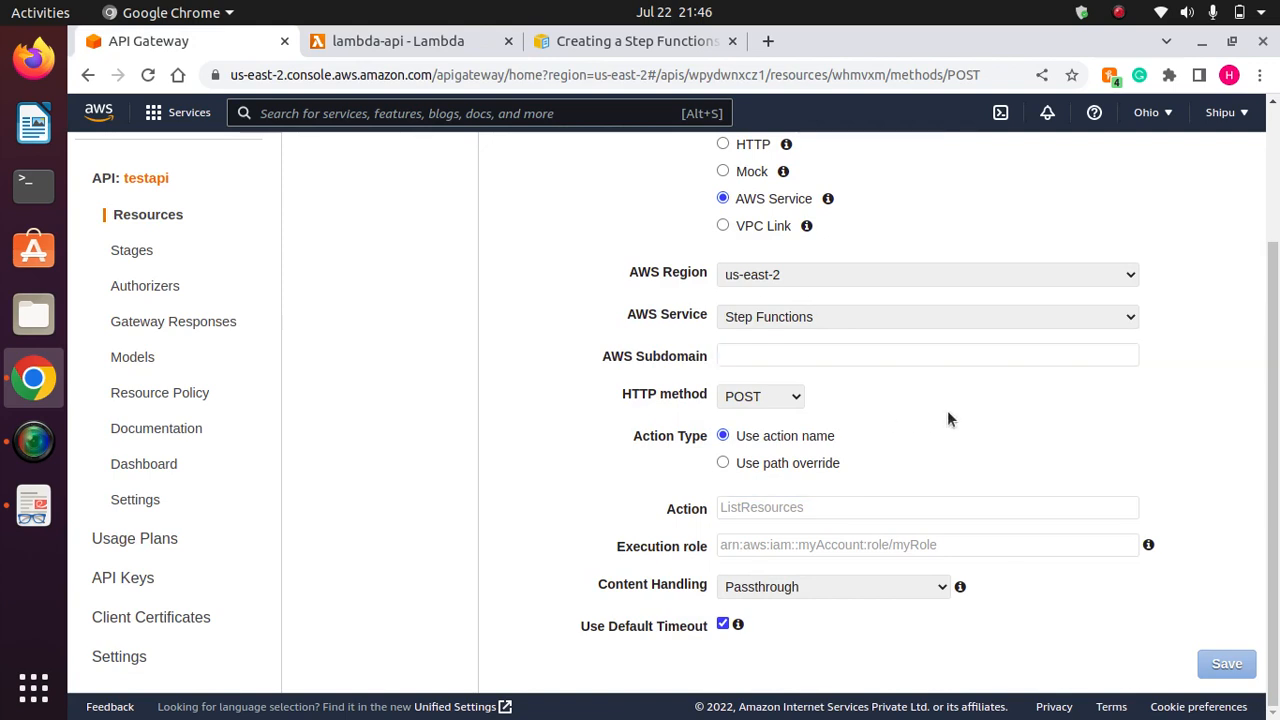
pyautogui.click(783, 509)
pyautogui.rightClick(784, 509)
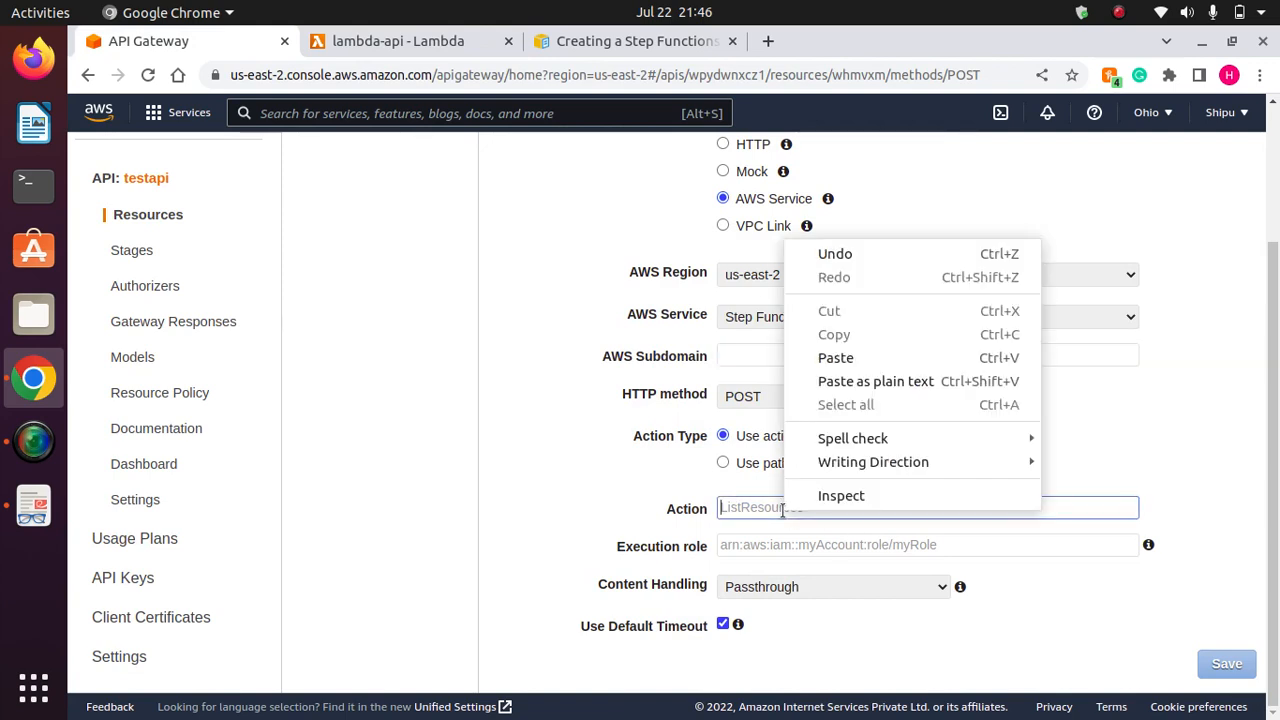
pyautogui.click(836, 358)
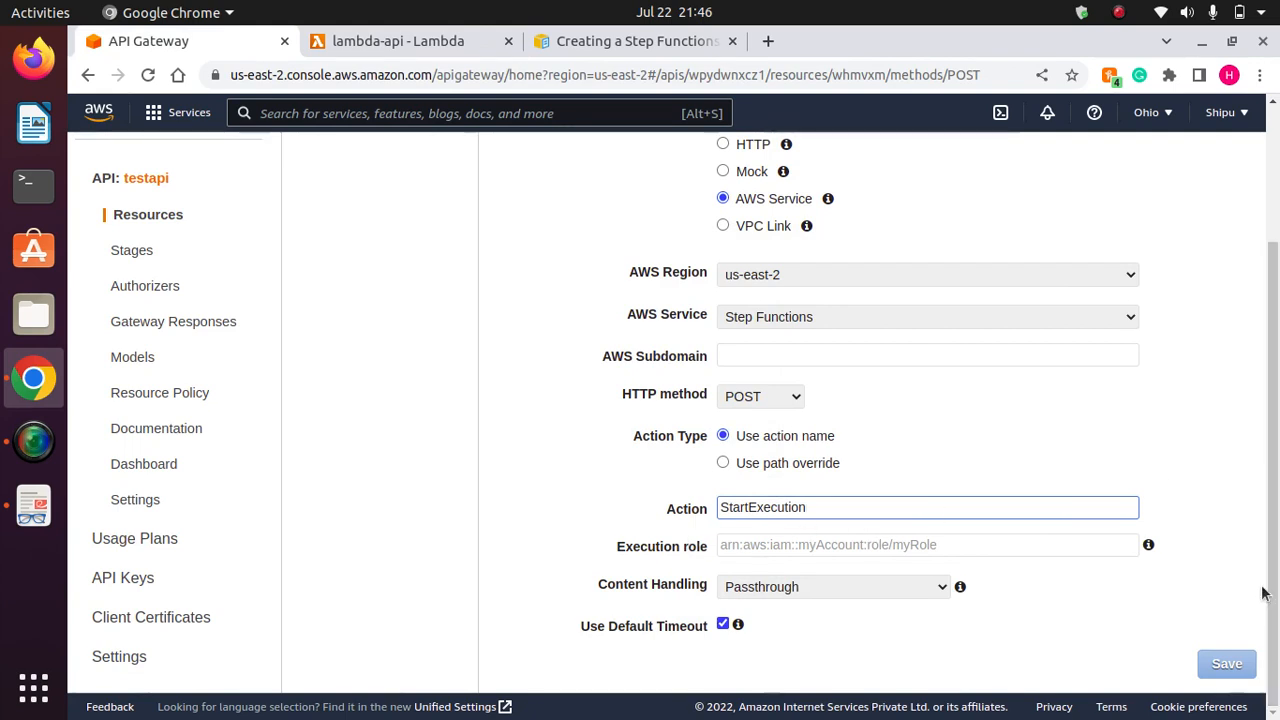
# Search the AWS services for IAM from the Lambda console page and open the IAM dashboard in a new browser tab.
pyautogui.click(766, 543)
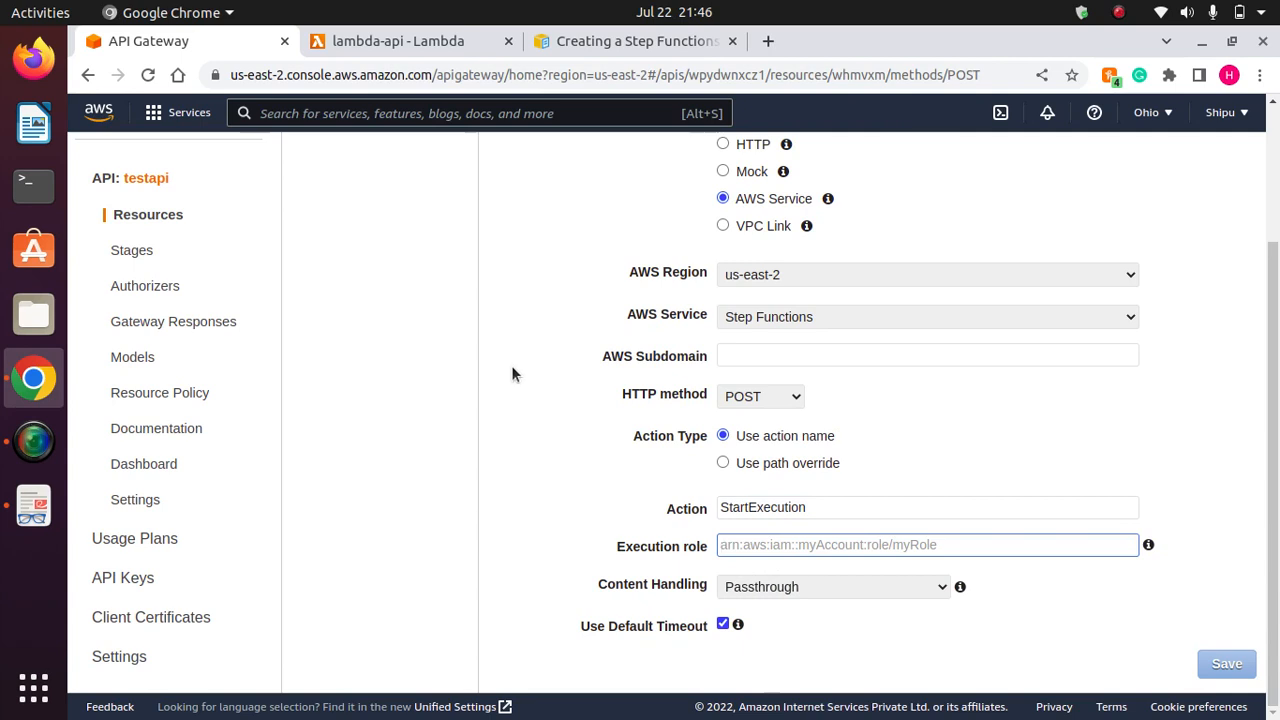
pyautogui.click(355, 40)
pyautogui.click(468, 113)
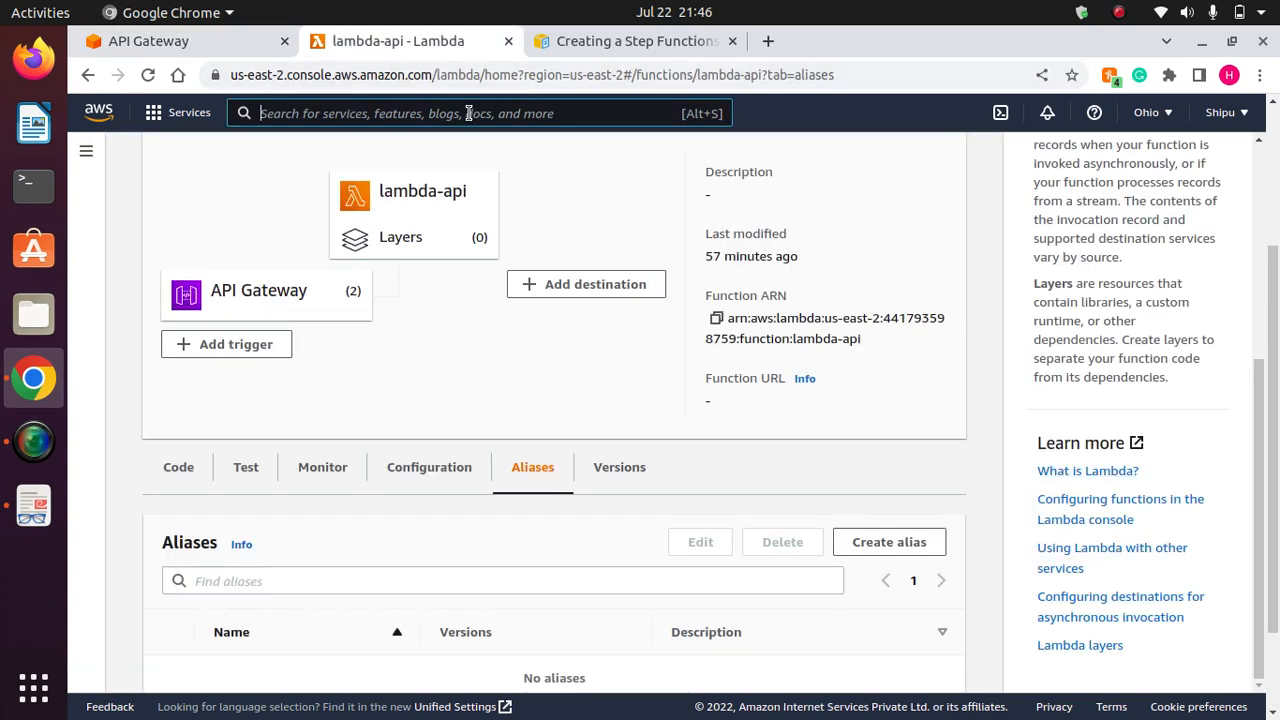
pyautogui.write('IAM')
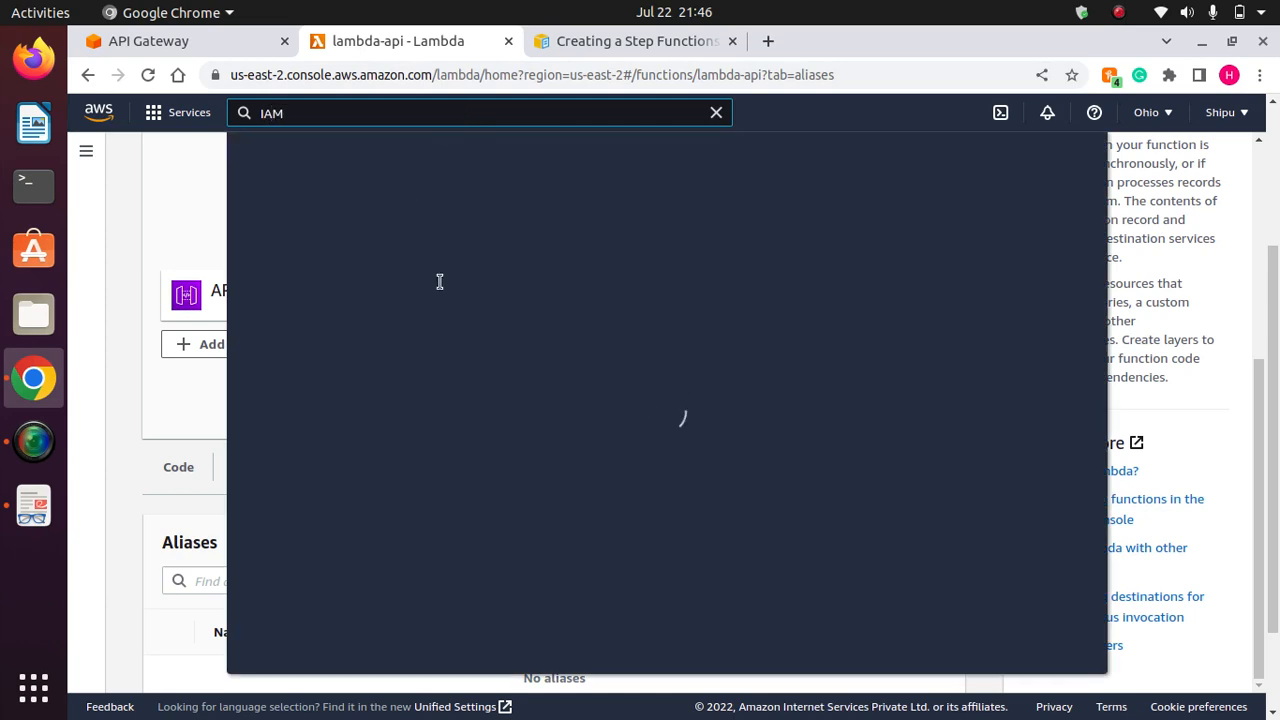
pyautogui.rightClick(531, 263)
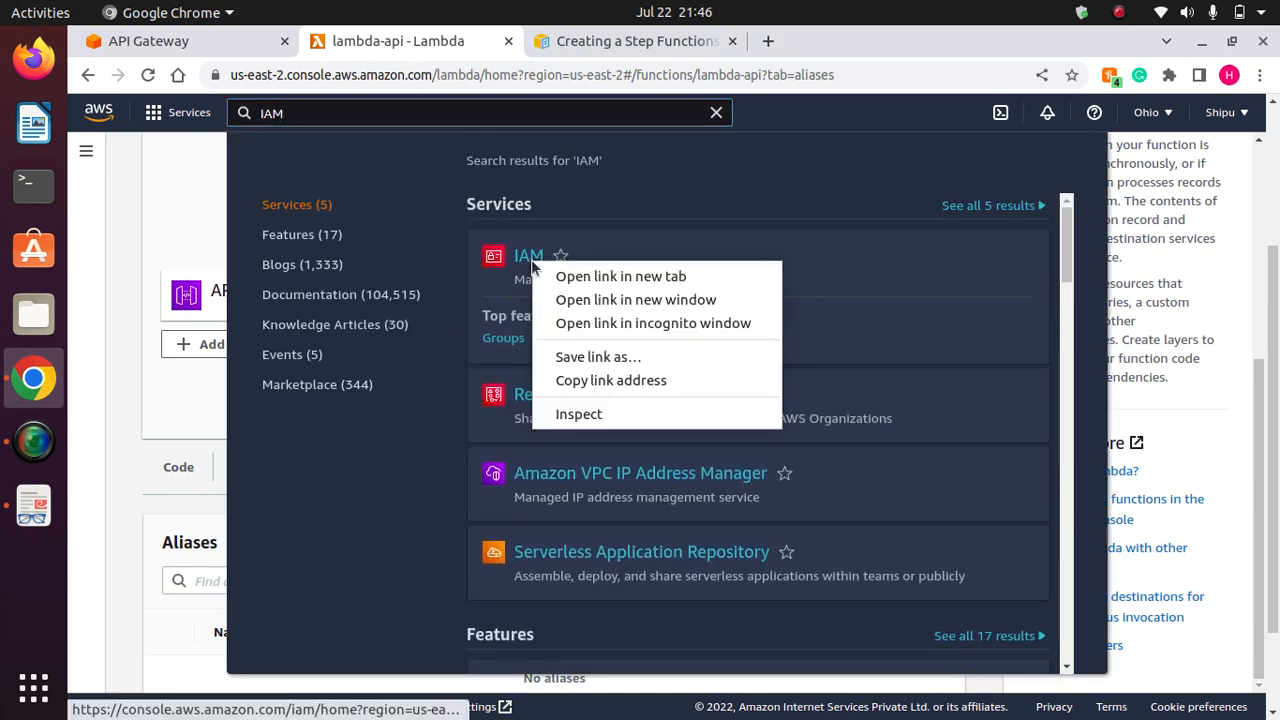
pyautogui.click(571, 275)
pyautogui.click(785, 41)
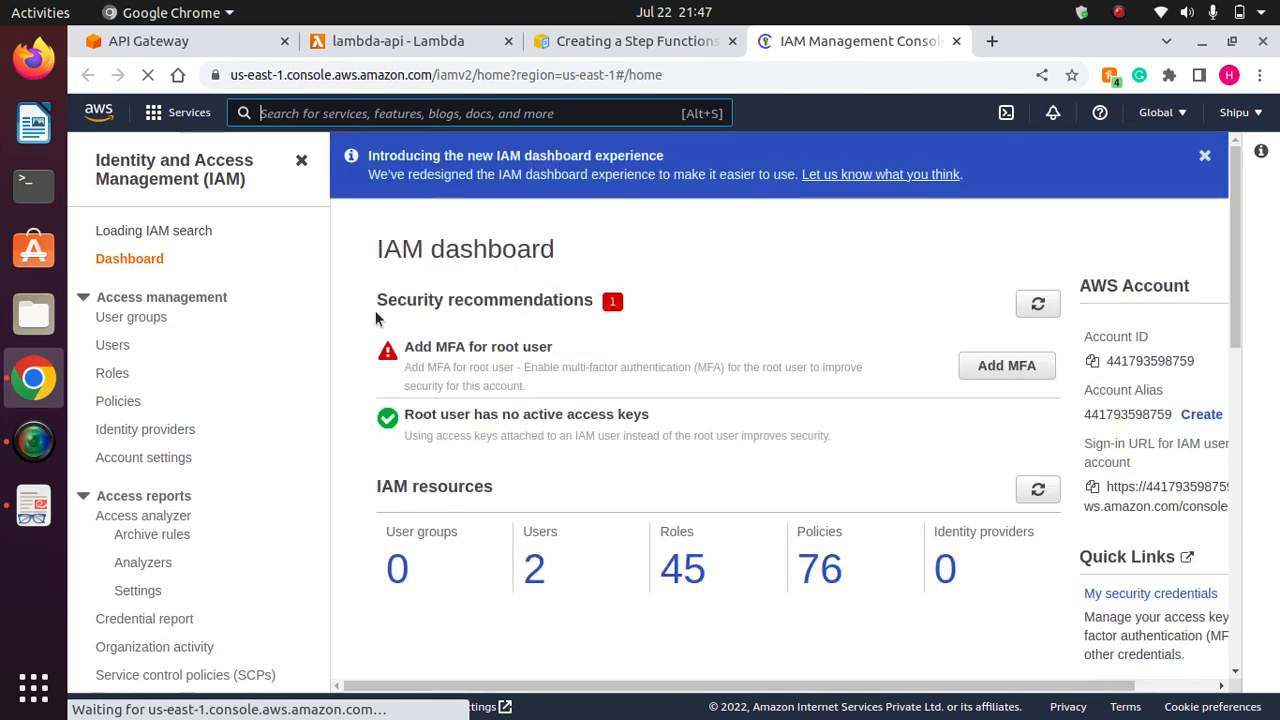
pyautogui.click(1119, 13)
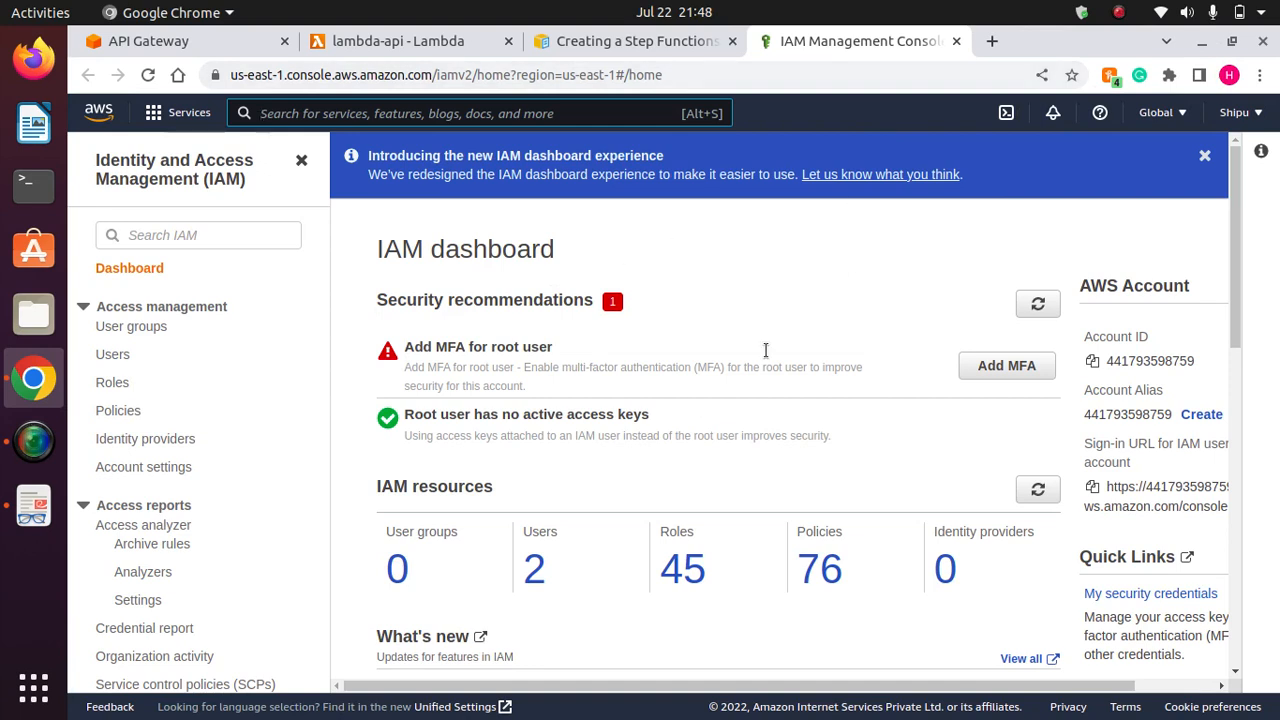
# Start creating an IAM role with AWS service as the trusted entity type and API Gateway as the use case.
pyautogui.click(287, 114)
pyautogui.click(112, 385)
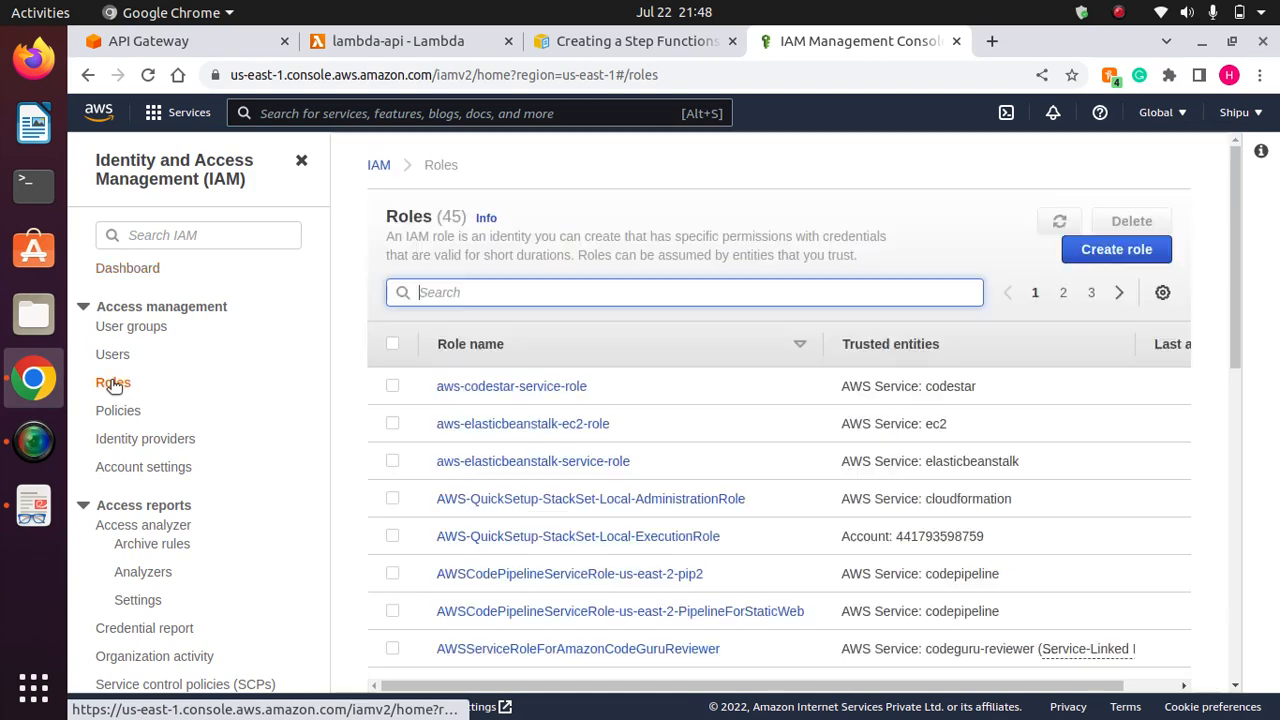
pyautogui.click(1128, 252)
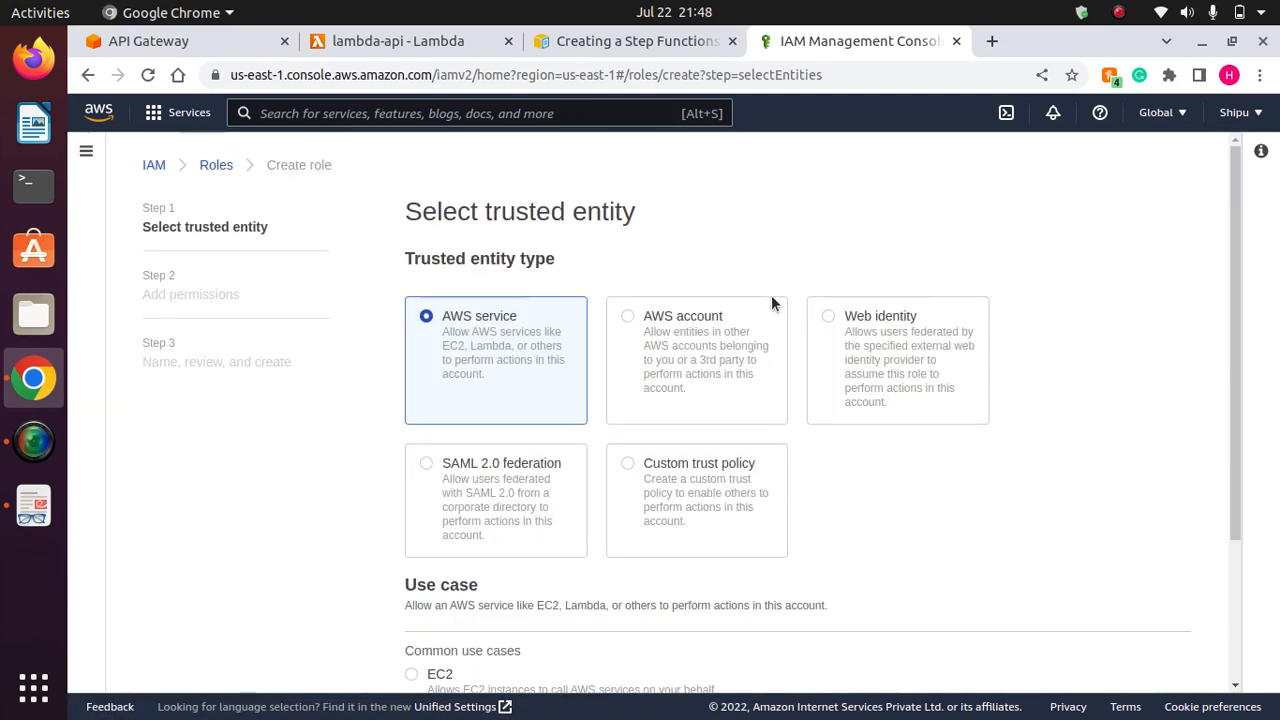
pyautogui.moveTo(1234, 382); pyautogui.dragTo(1233, 520)
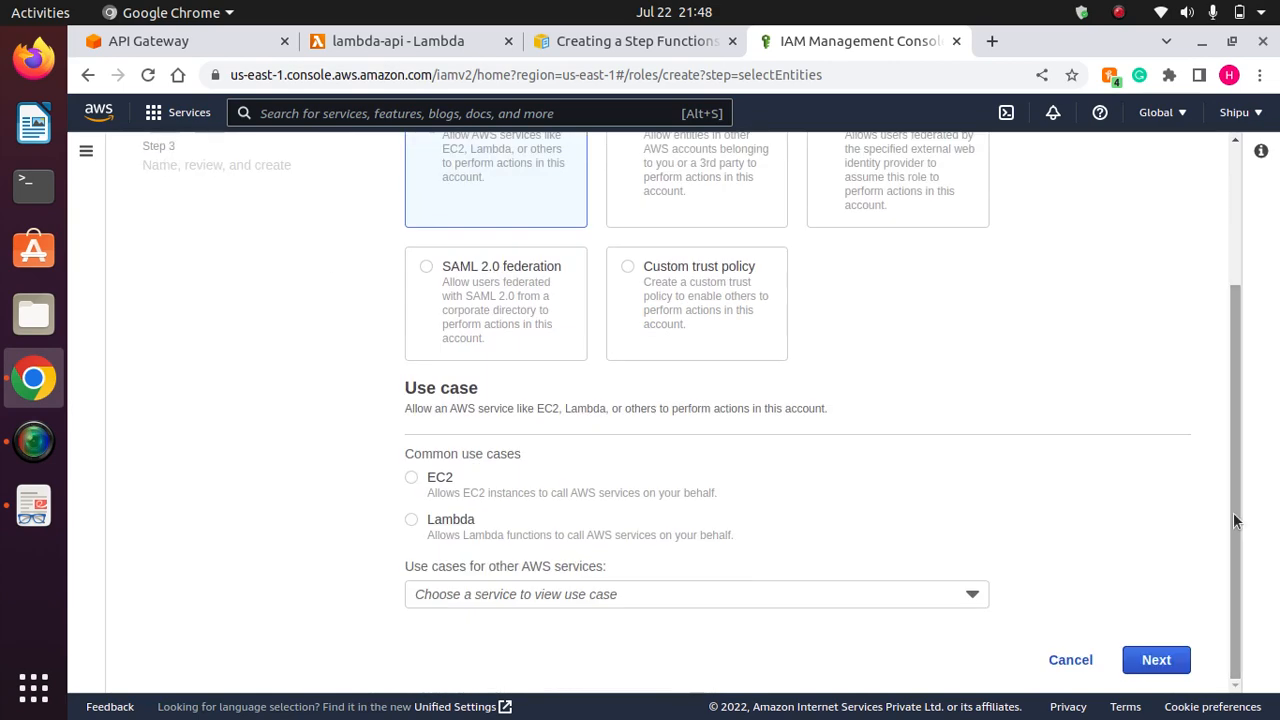
pyautogui.click(568, 594)
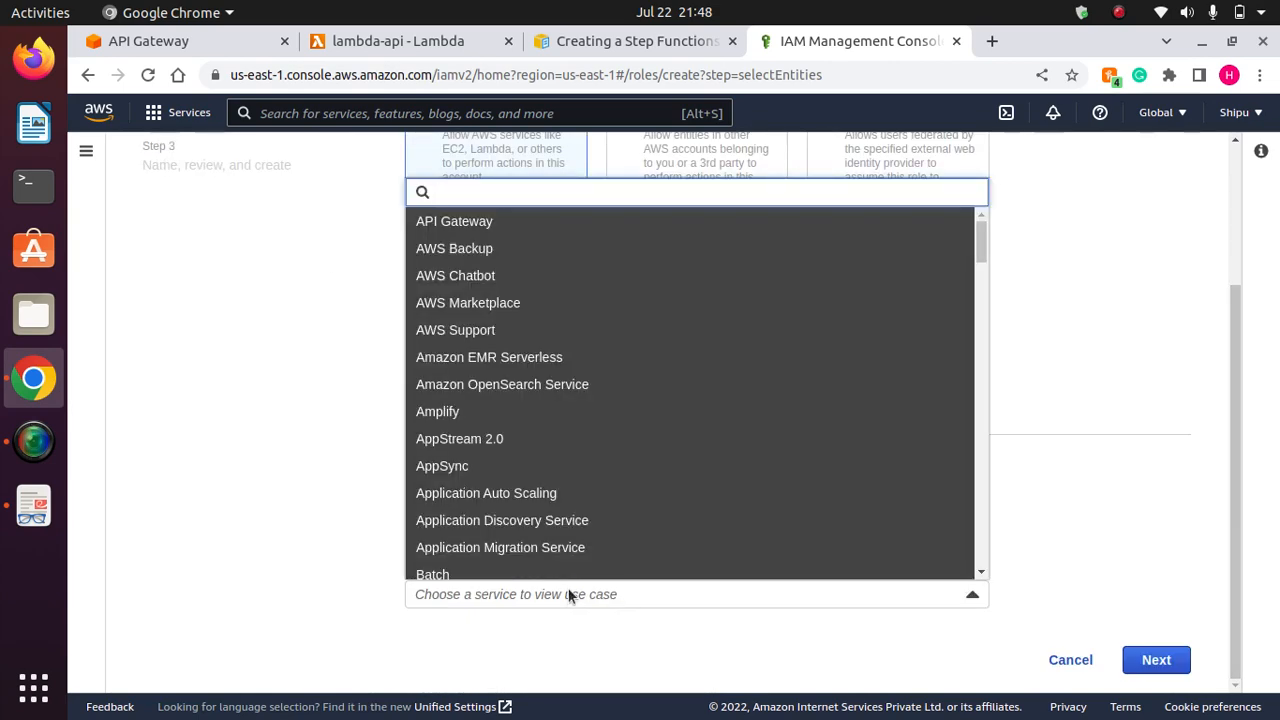
pyautogui.write('api')
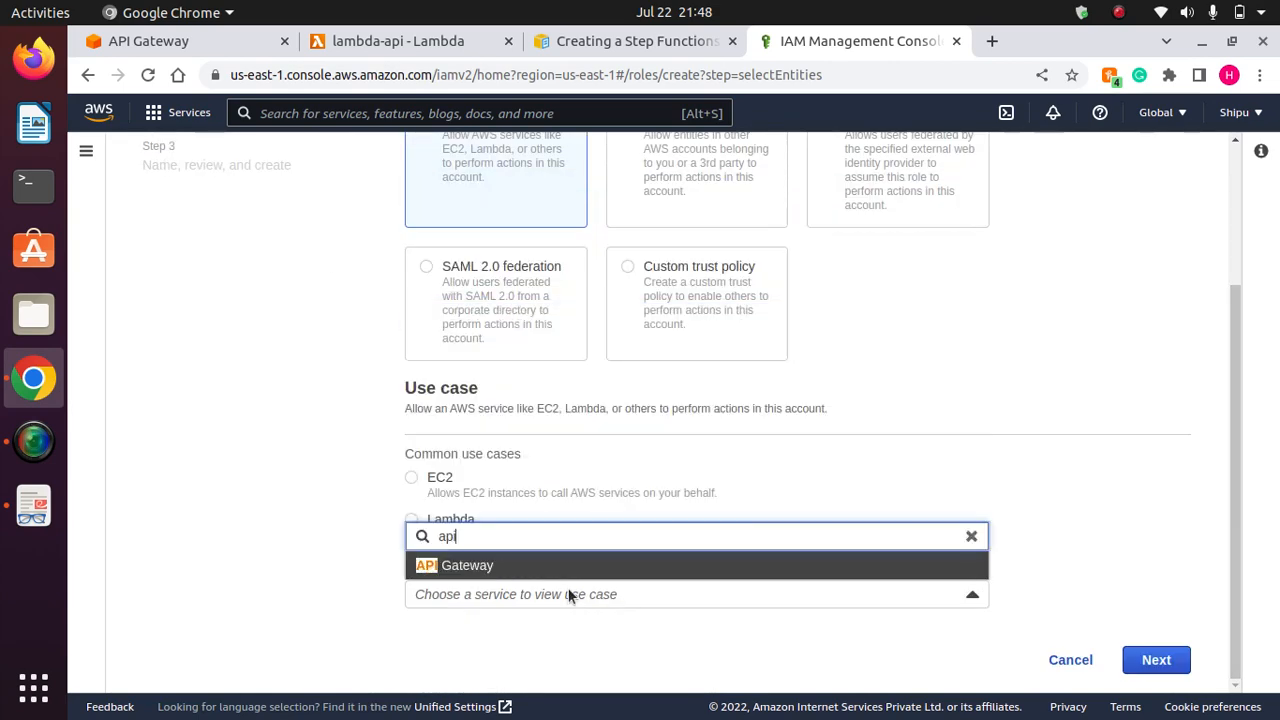
pyautogui.click(480, 565)
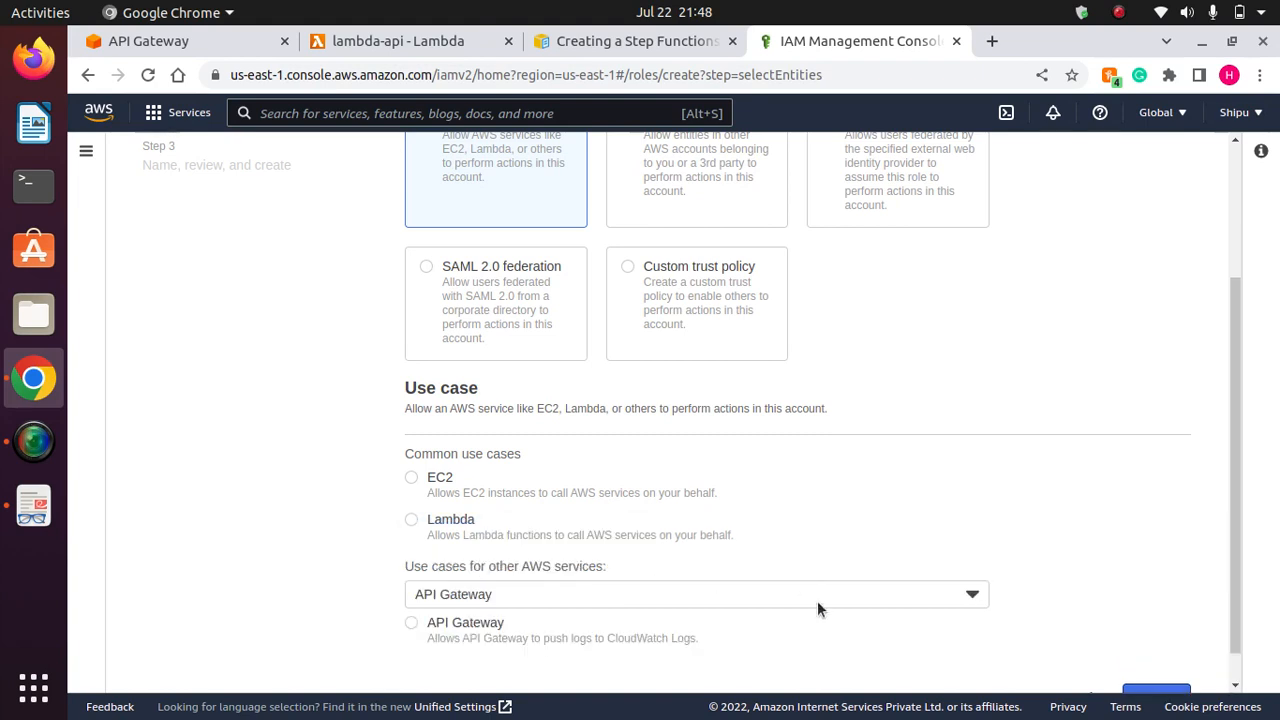
pyautogui.click(411, 624)
pyautogui.moveTo(1240, 449); pyautogui.dragTo(1222, 589)
pyautogui.click(1156, 660)
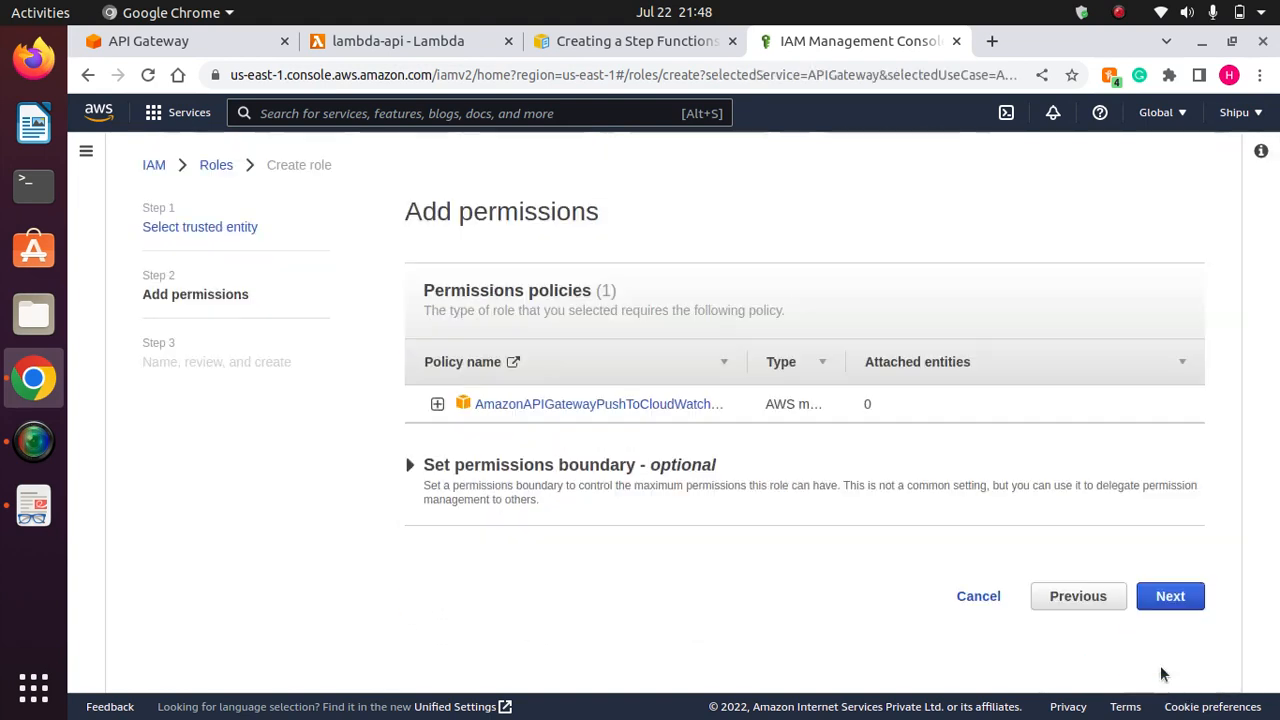
# Accept the default permissions policy, name the role API-gateway-role, and create it.
pyautogui.click(1172, 597)
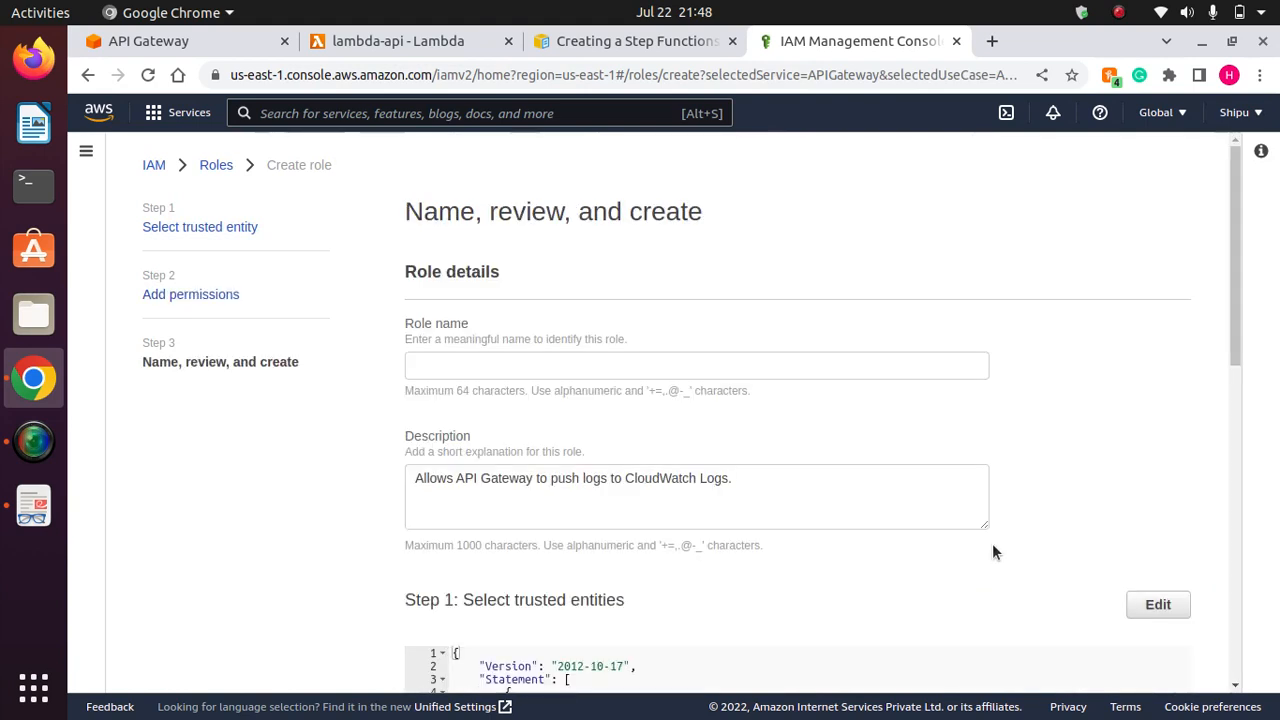
pyautogui.click(790, 370)
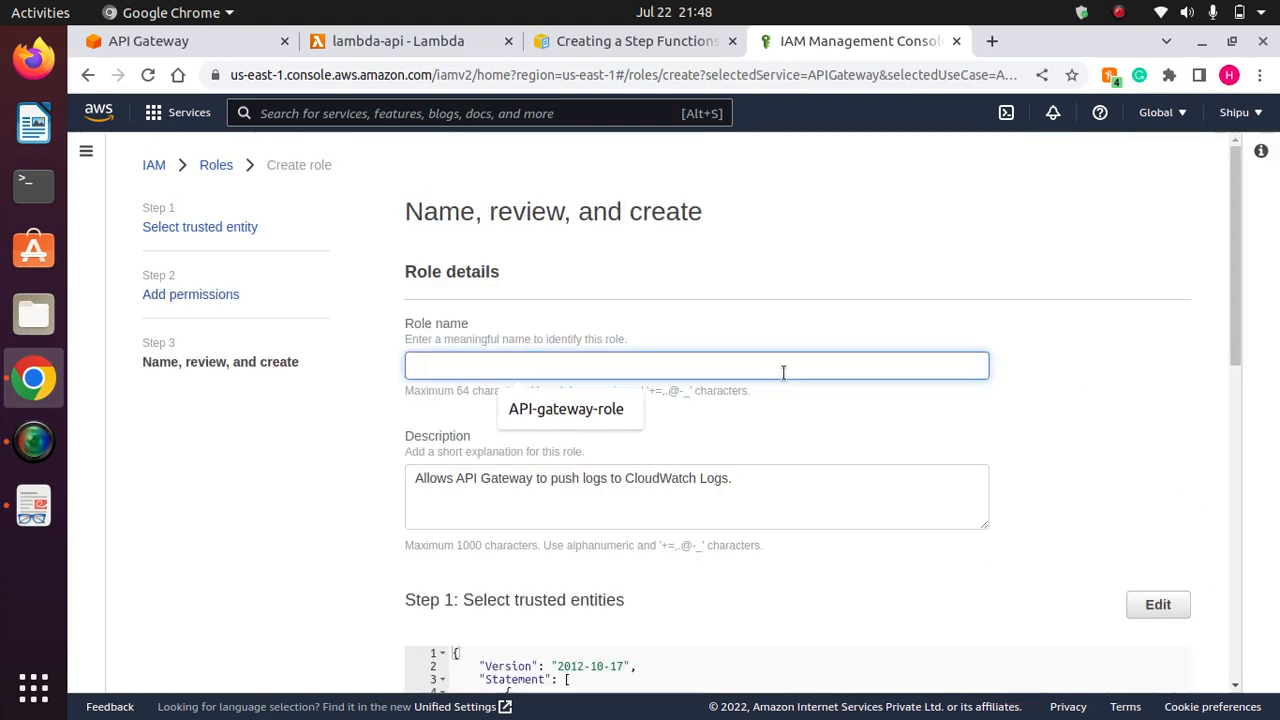
pyautogui.click(583, 408)
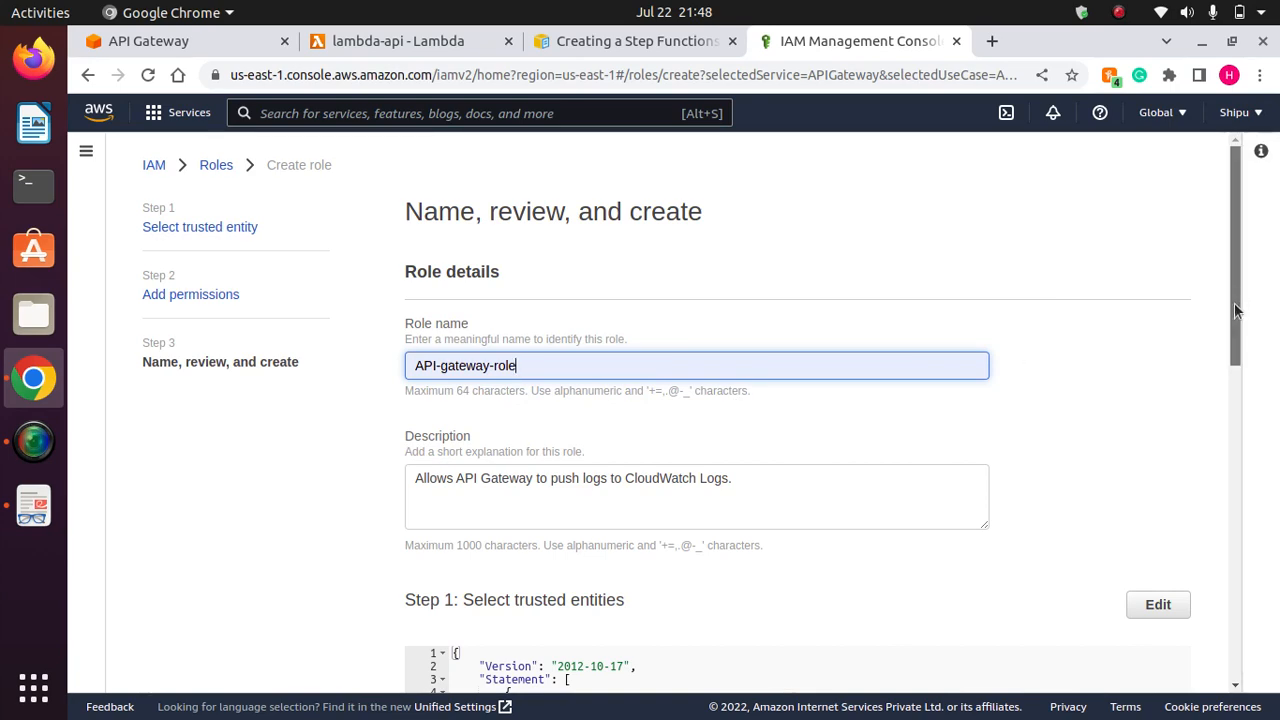
pyautogui.moveTo(1234, 332); pyautogui.dragTo(1246, 623)
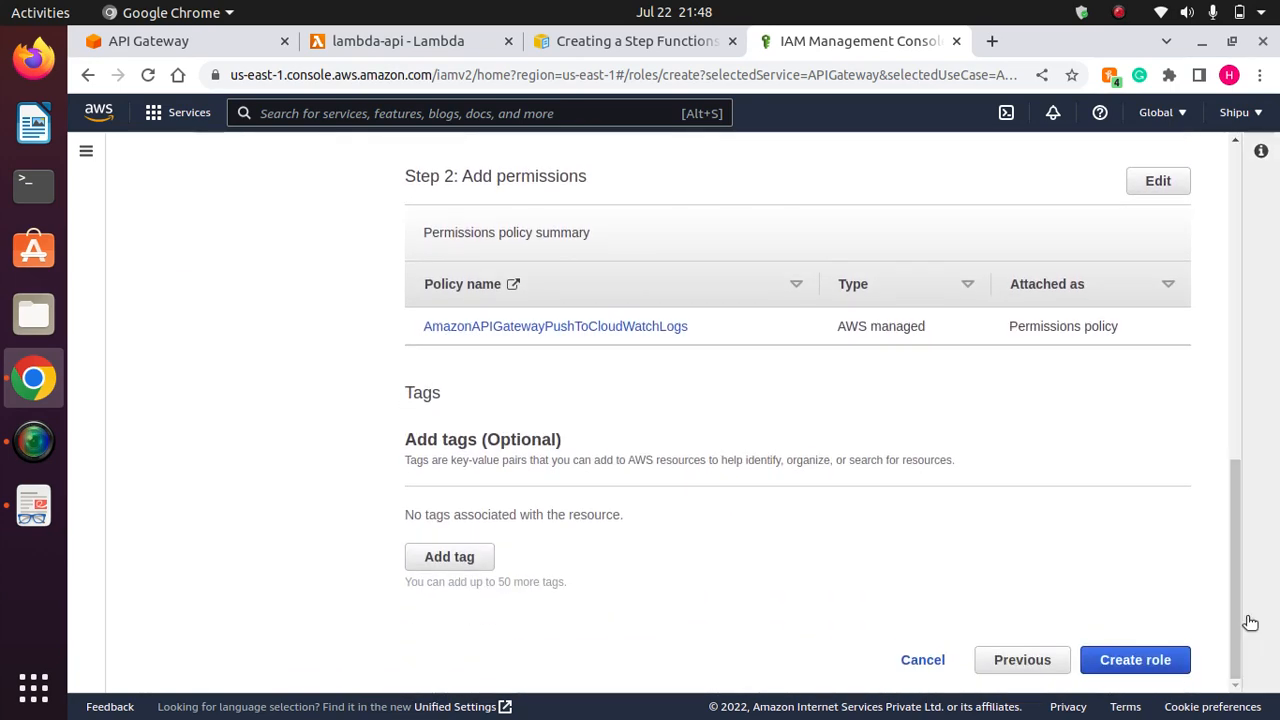
pyautogui.click(1147, 660)
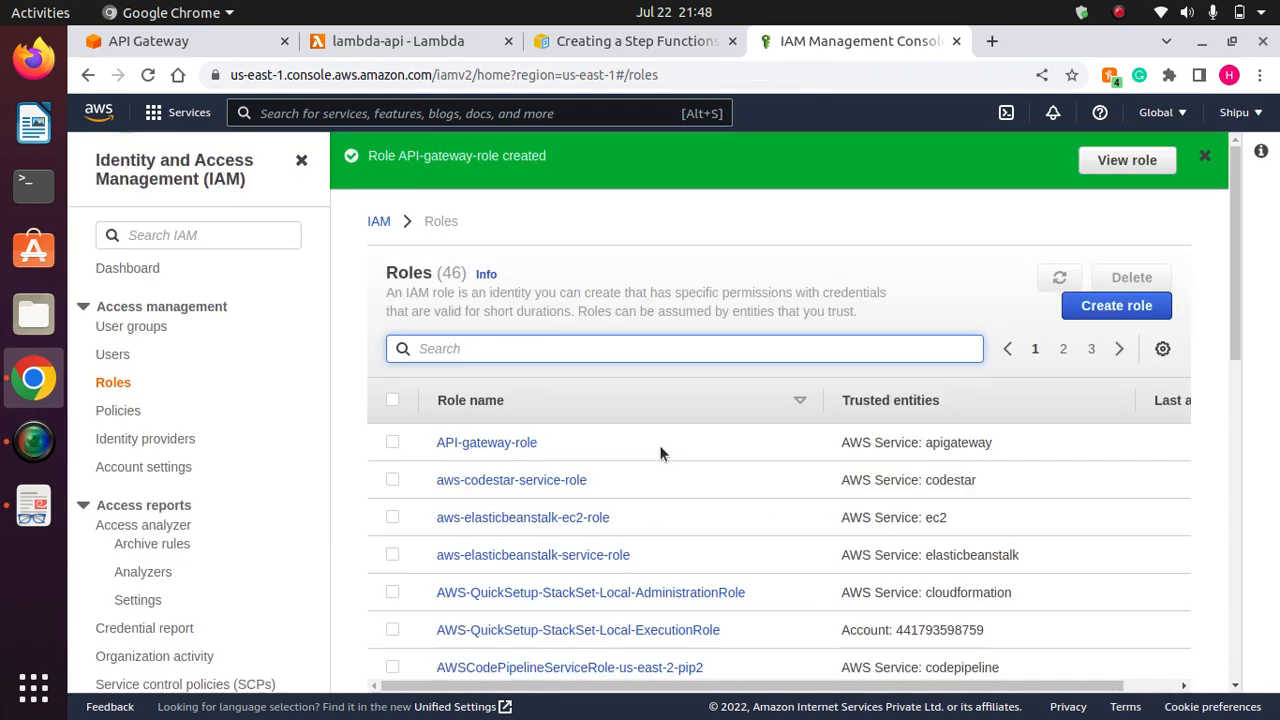
# Open API-gateway-role and examine the JSON of its attached AmazonAPIGatewayPushToCloudWatchLogs policy.
pyautogui.click(506, 444)
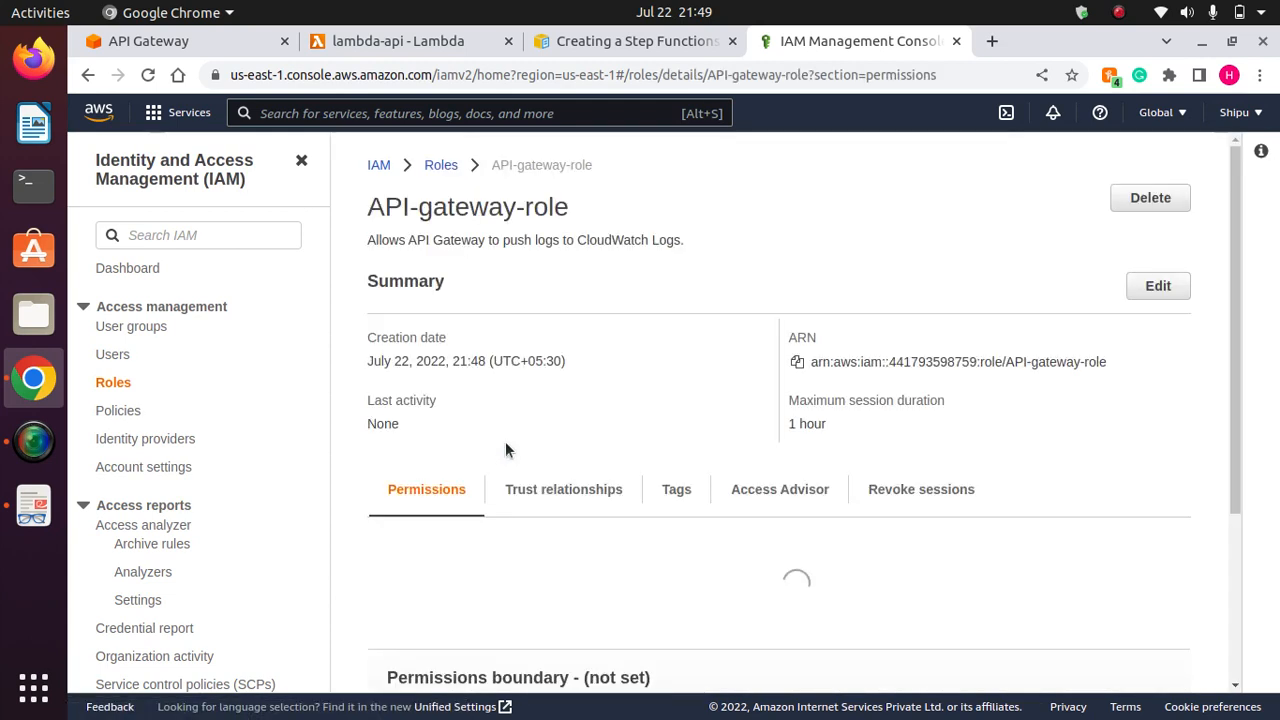
pyautogui.scroll(-3, 1229, 529)
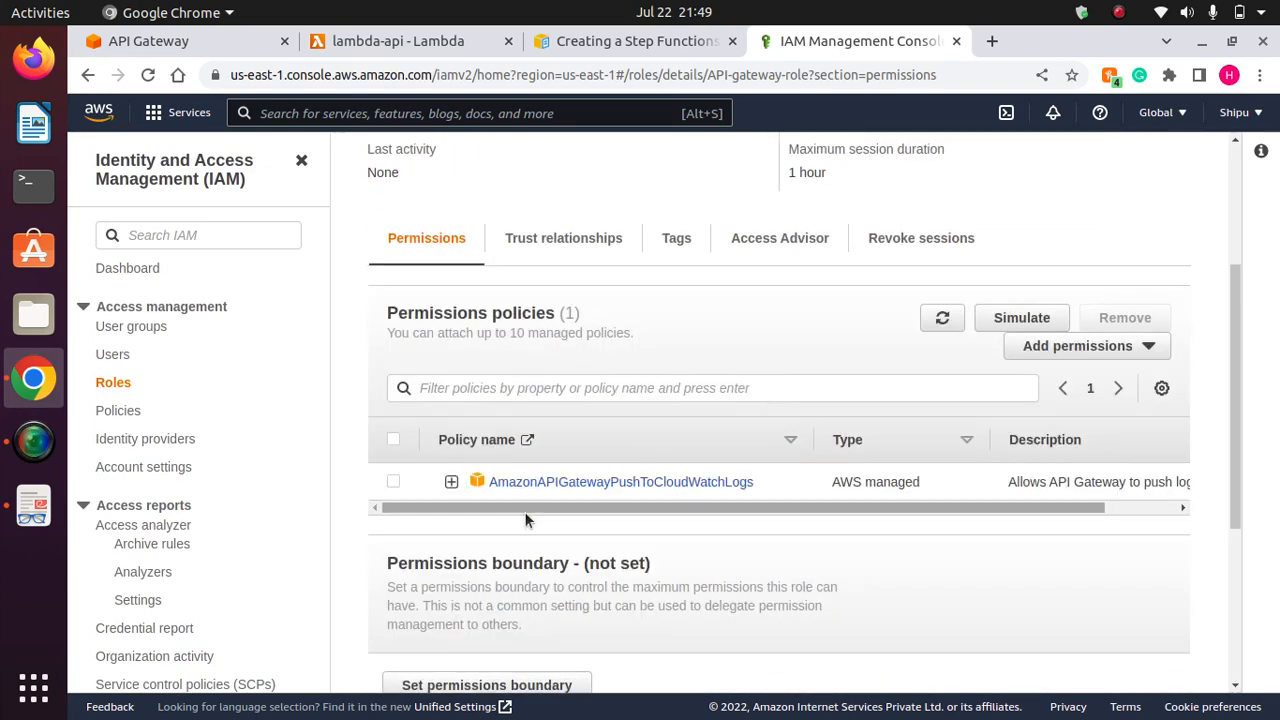
pyautogui.moveTo(524, 509); pyautogui.dragTo(755, 531)
pyautogui.moveTo(560, 508); pyautogui.dragTo(468, 527)
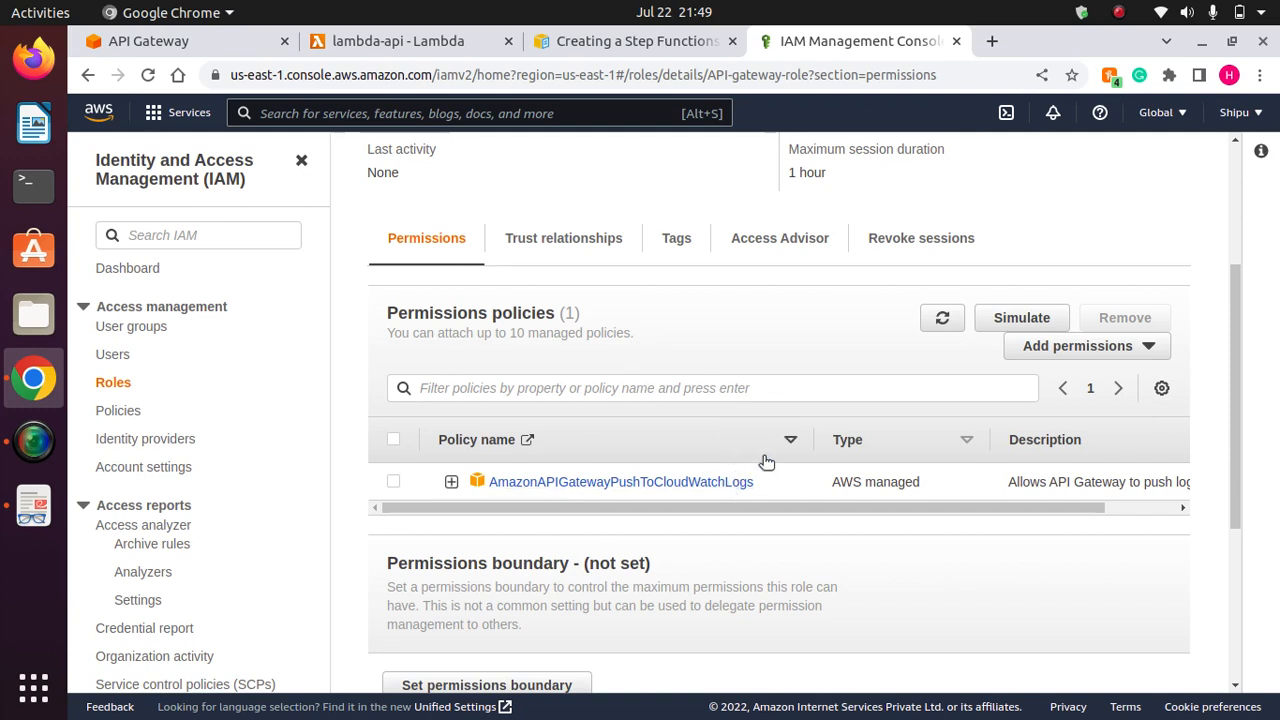
pyautogui.click(451, 482)
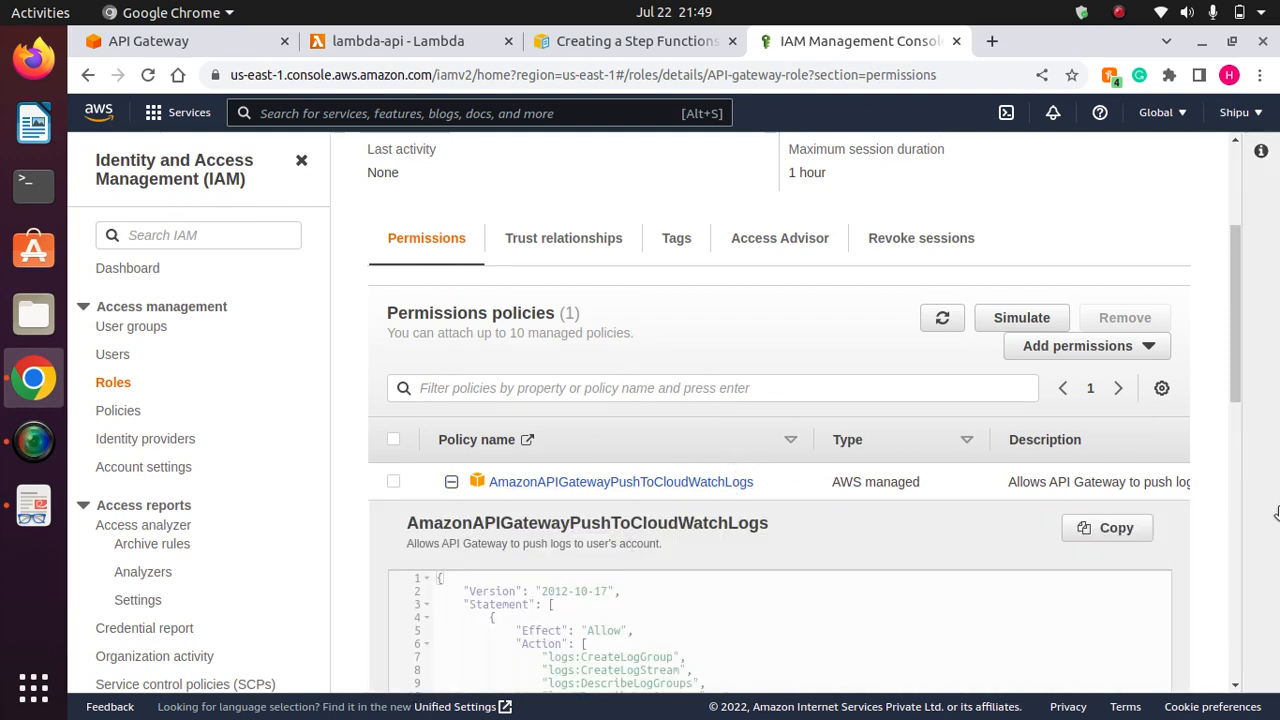
pyautogui.moveTo(1231, 320); pyautogui.dragTo(1239, 452)
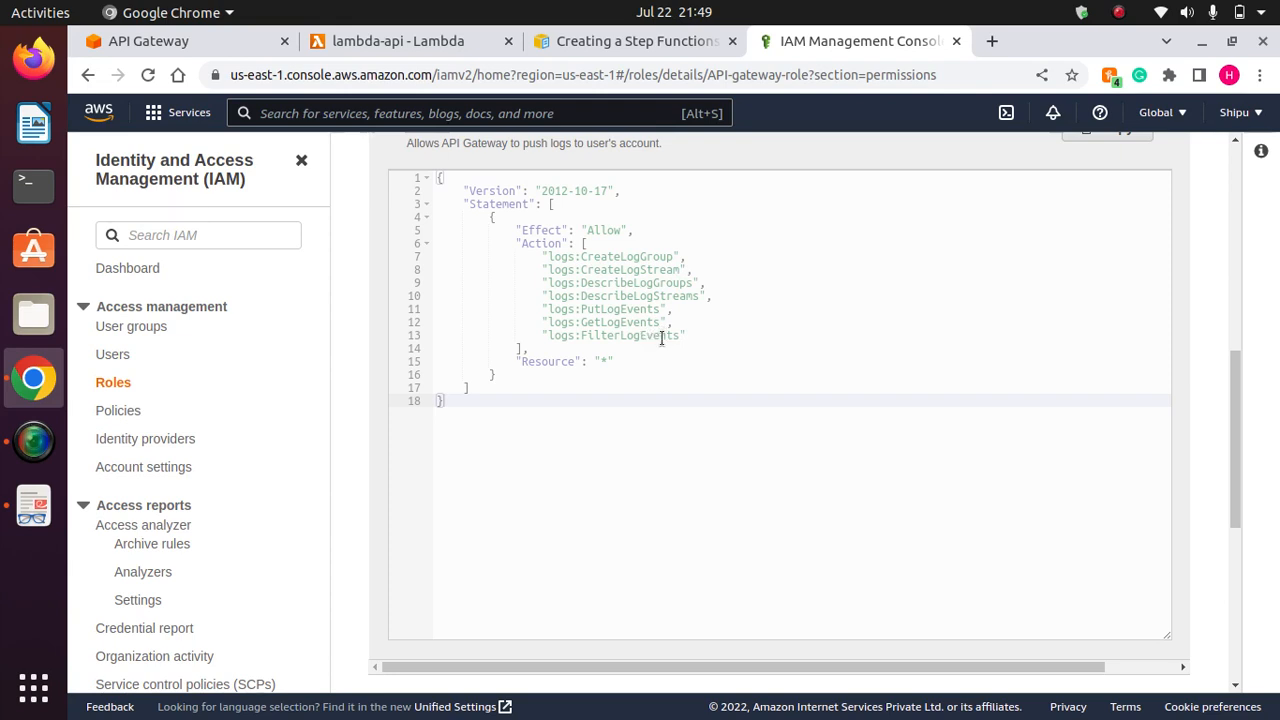
pyautogui.moveTo(1243, 457); pyautogui.dragTo(1216, 392)
pyautogui.click(451, 269)
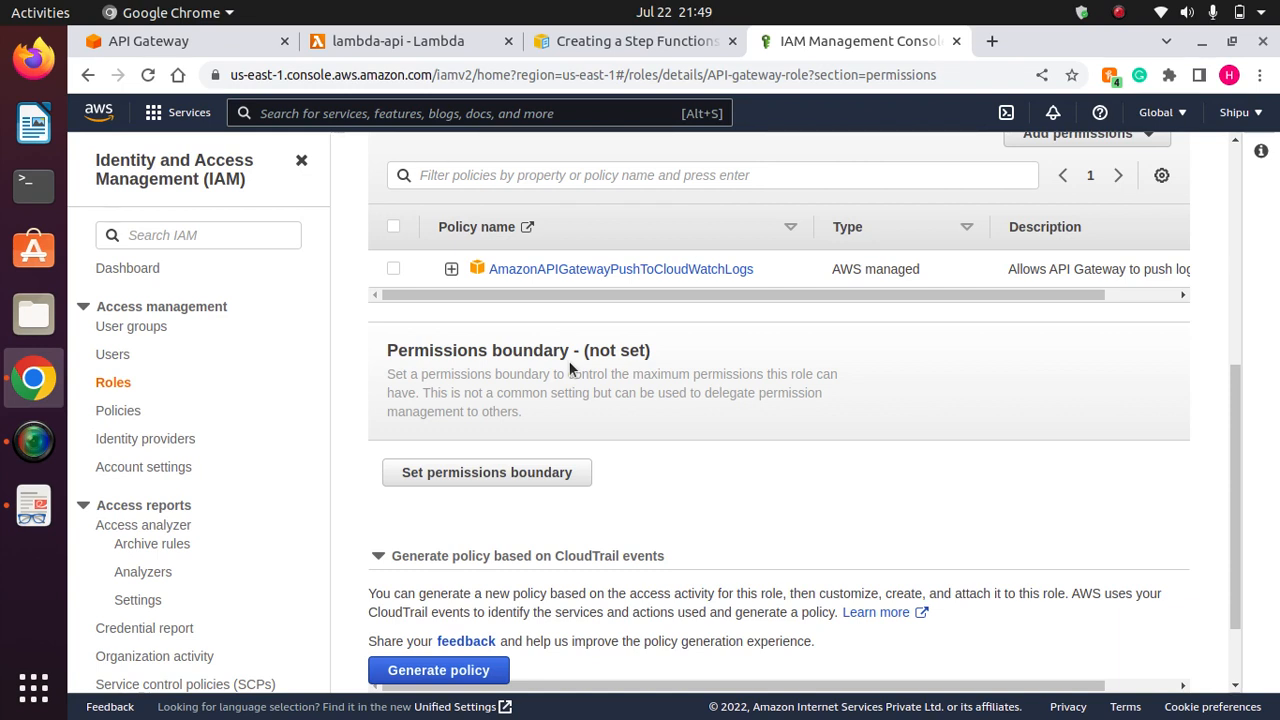
pyautogui.click(451, 269)
pyautogui.click(451, 269)
# Start attaching additional permissions policies to API-gateway-role.
pyautogui.scroll(2, 1231, 464)
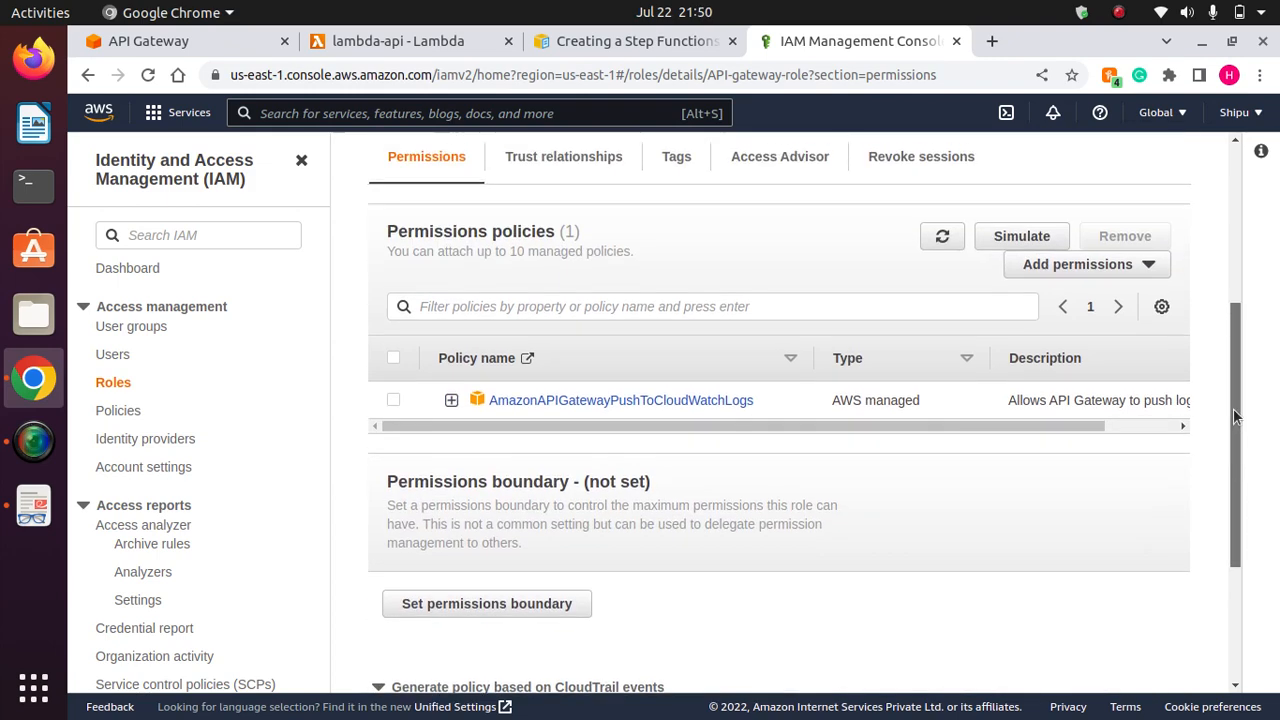
pyautogui.click(1116, 267)
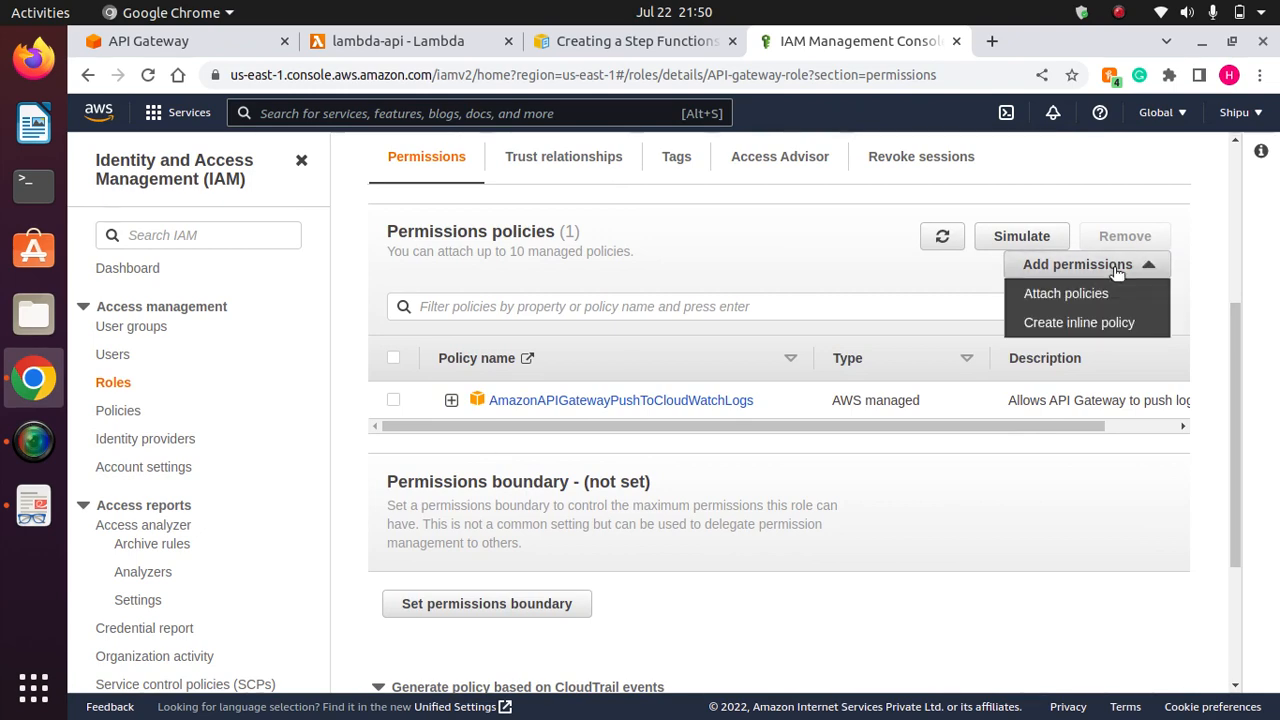
pyautogui.click(1057, 297)
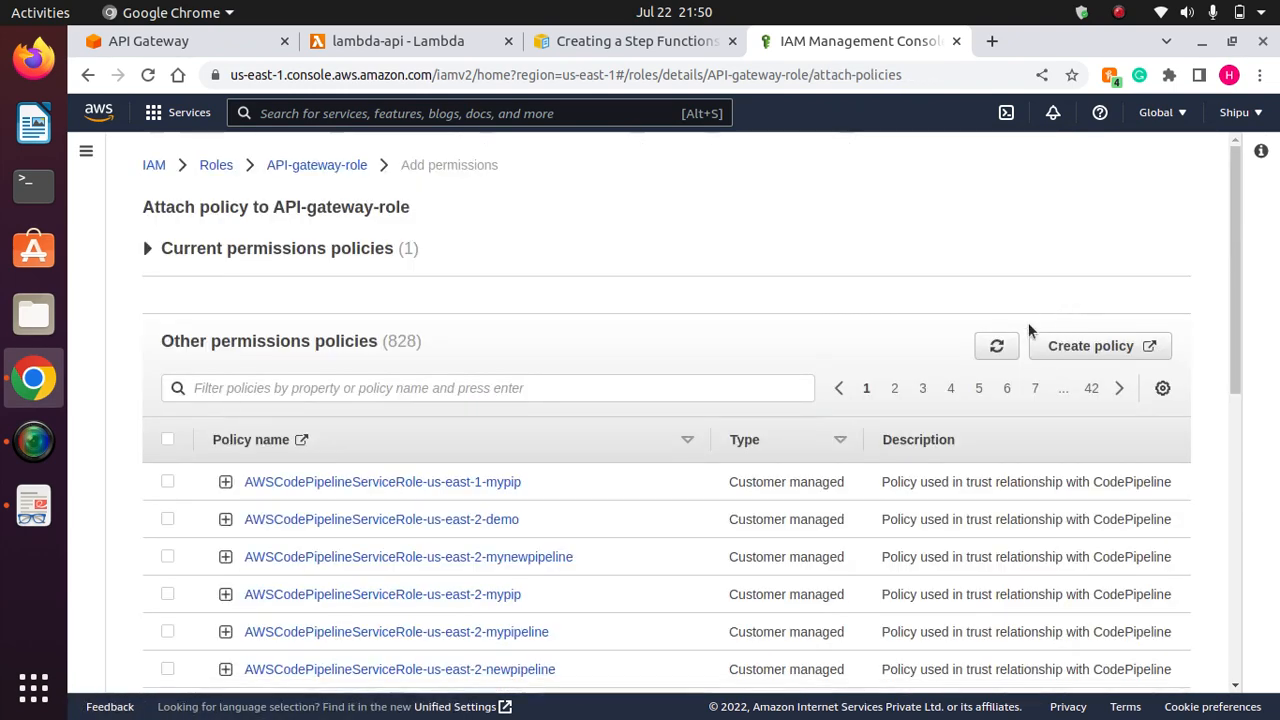
# Try filtering the available permissions policies by "step function" and remove that filter.
pyautogui.click(635, 391)
pyautogui.write('s')
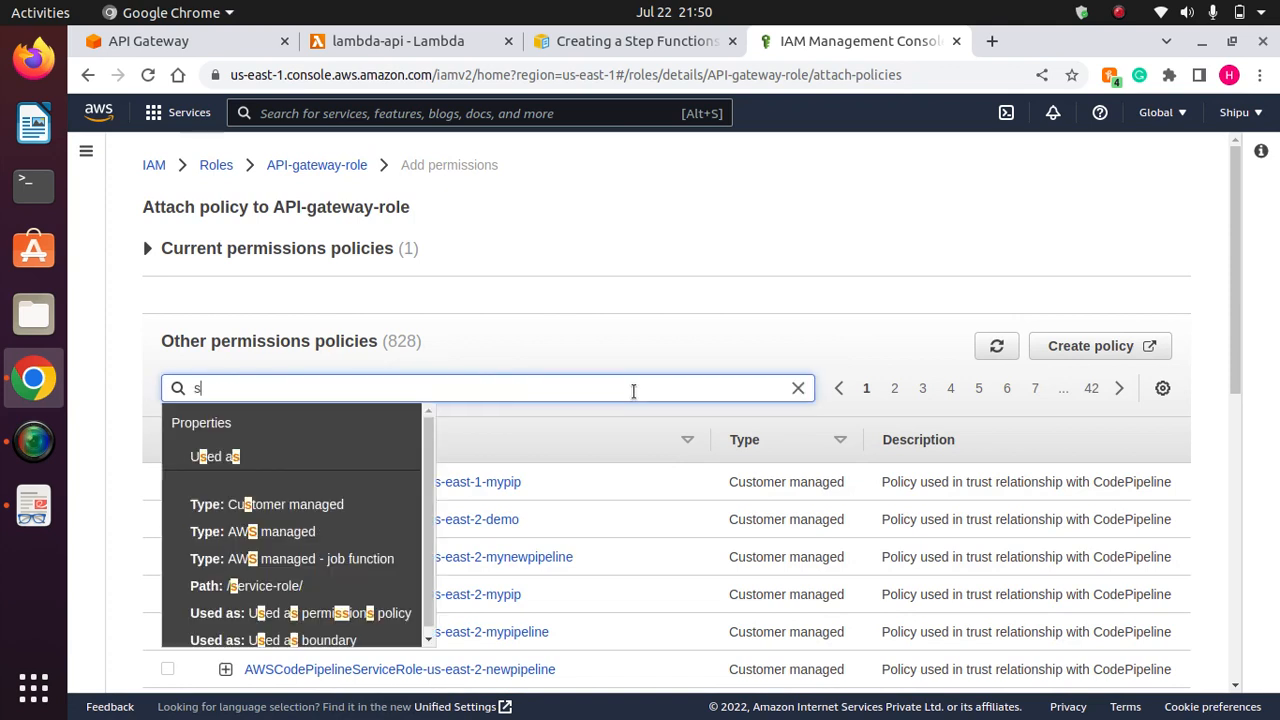
pyautogui.write('tep ')
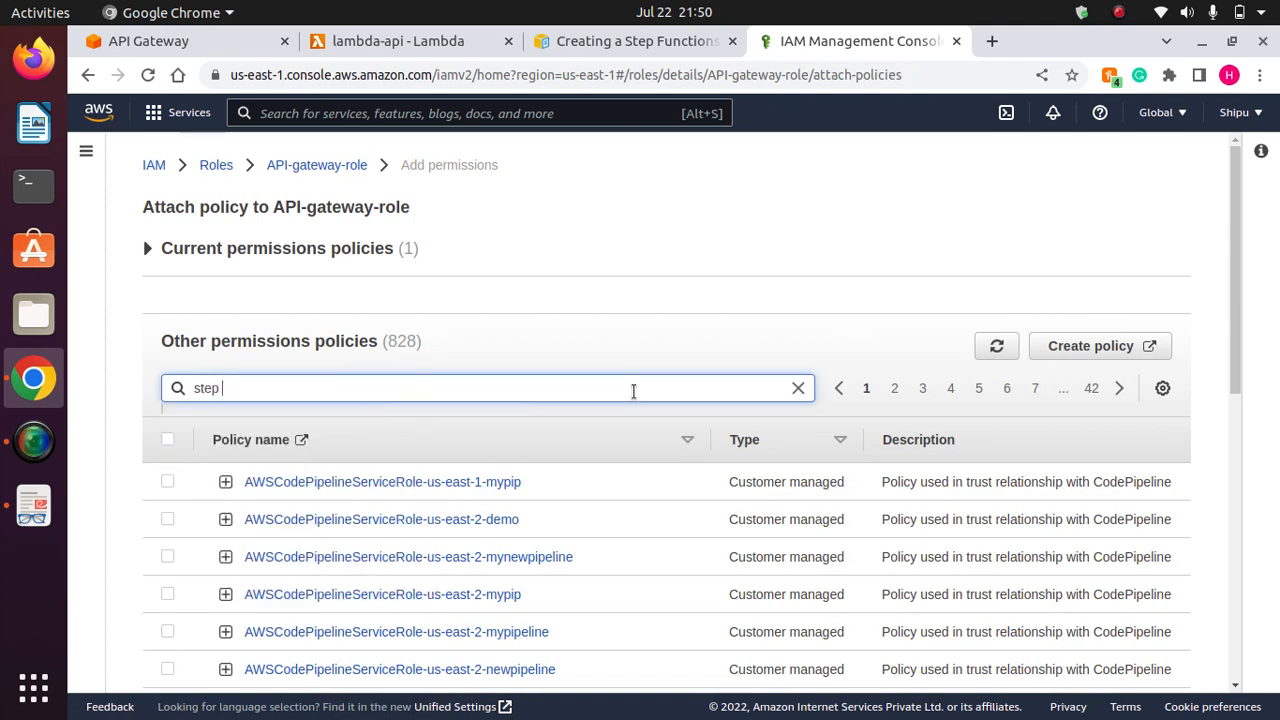
pyautogui.write('function')
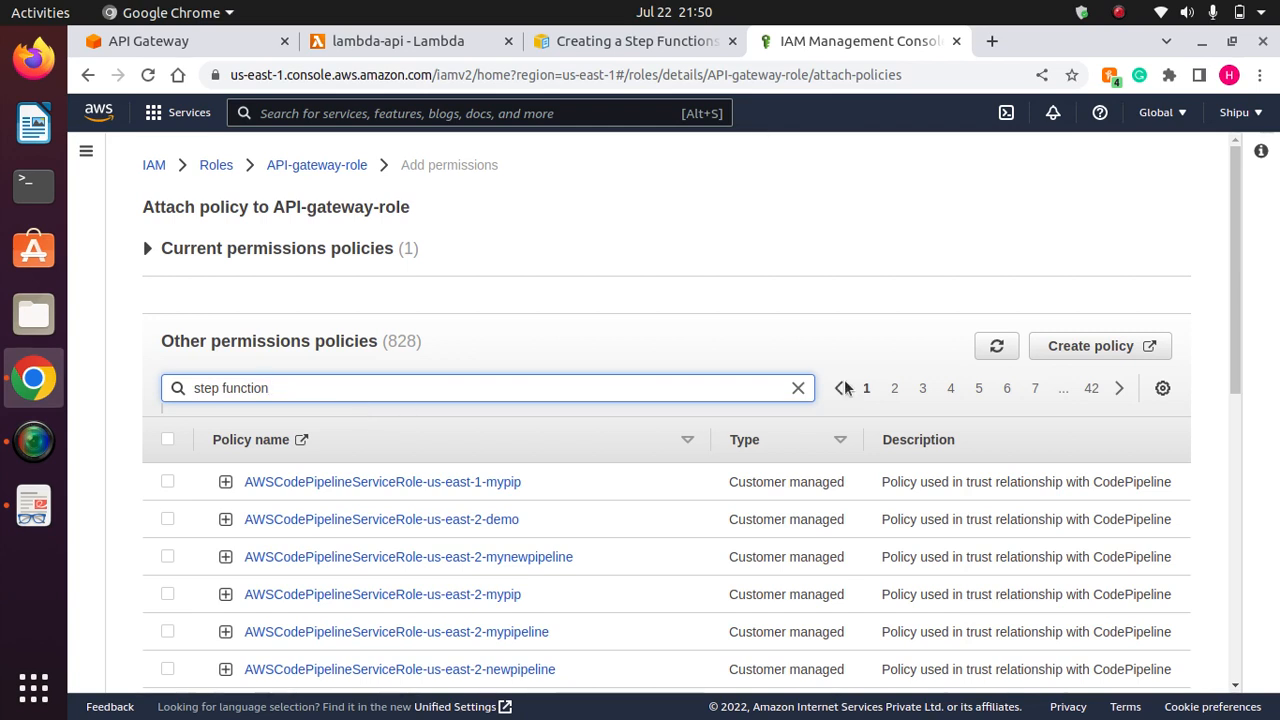
pyautogui.press('Return')
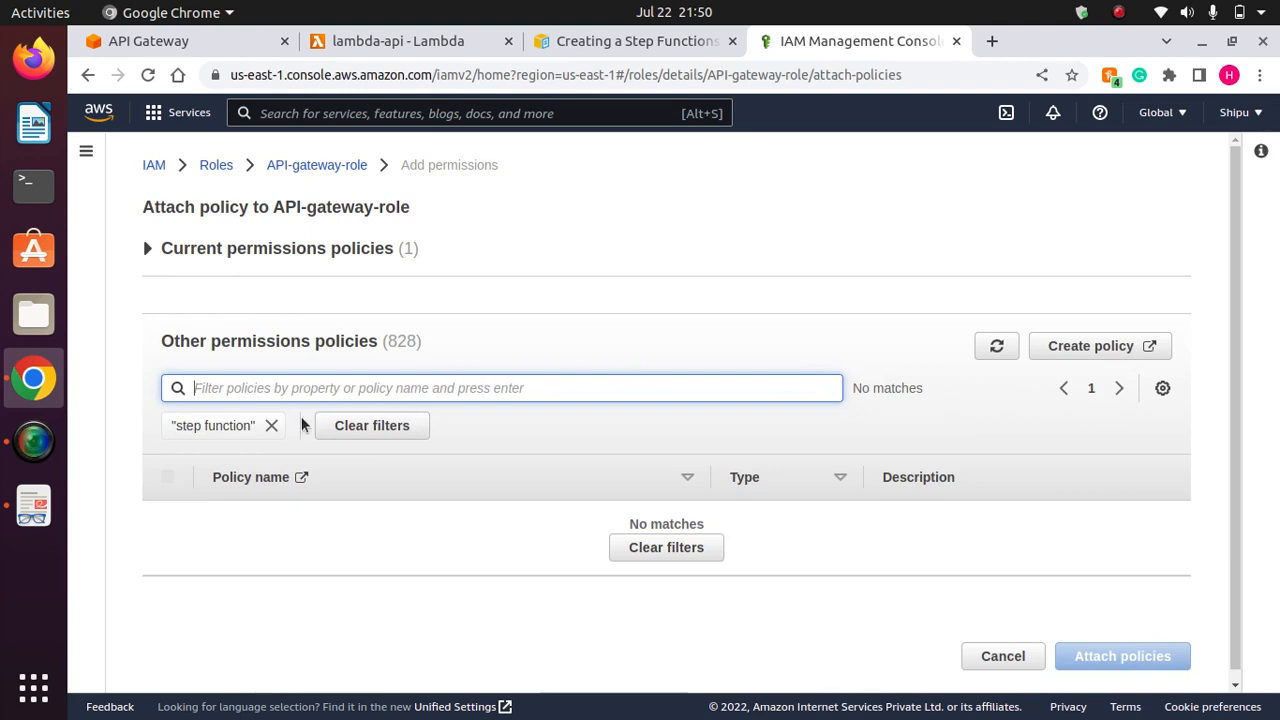
pyautogui.click(271, 425)
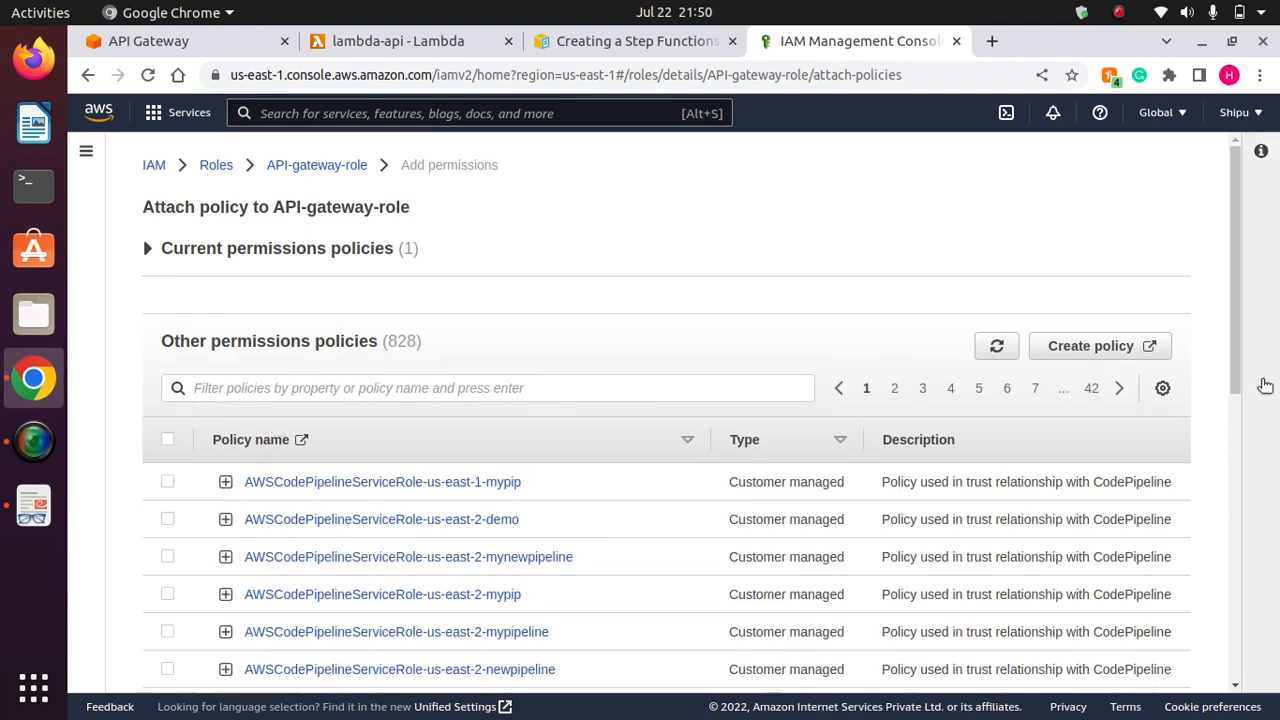
pyautogui.moveTo(1240, 300); pyautogui.dragTo(1251, 337)
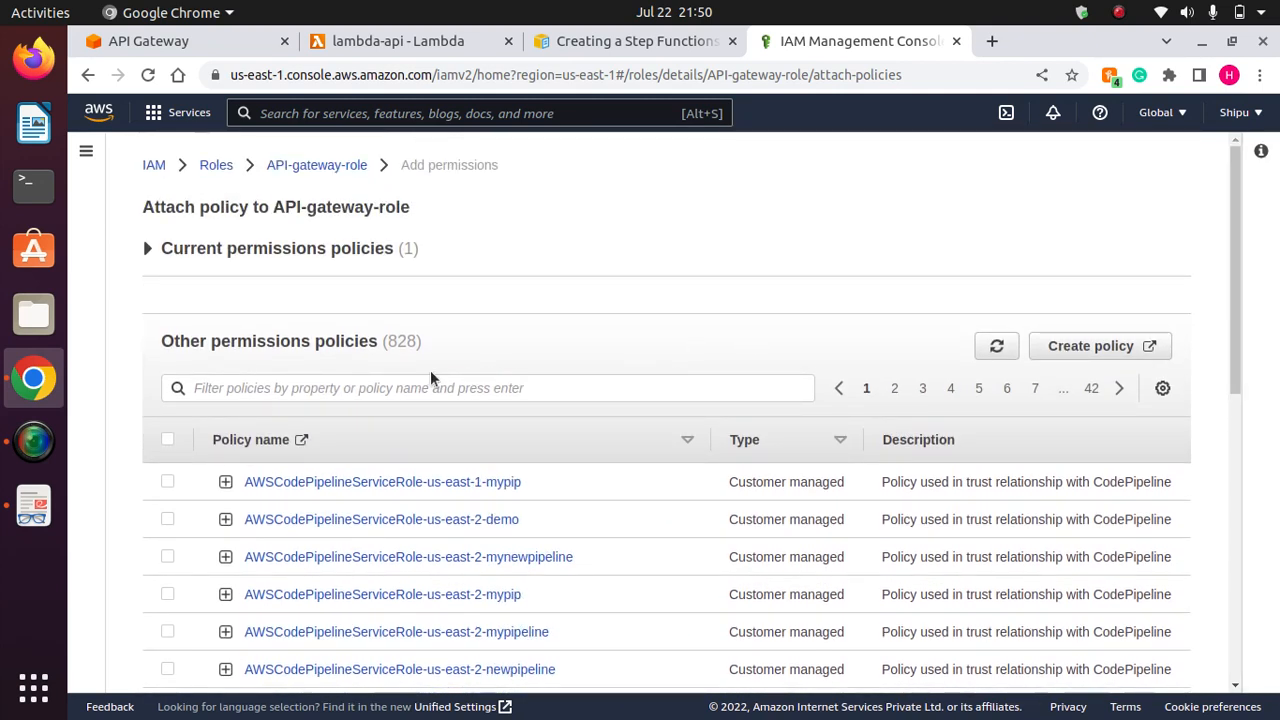
# Filter the available policies by "step" and attach AWSStepFunctionsFullAccess to API-gateway-role.
pyautogui.click(363, 390)
pyautogui.write('step')
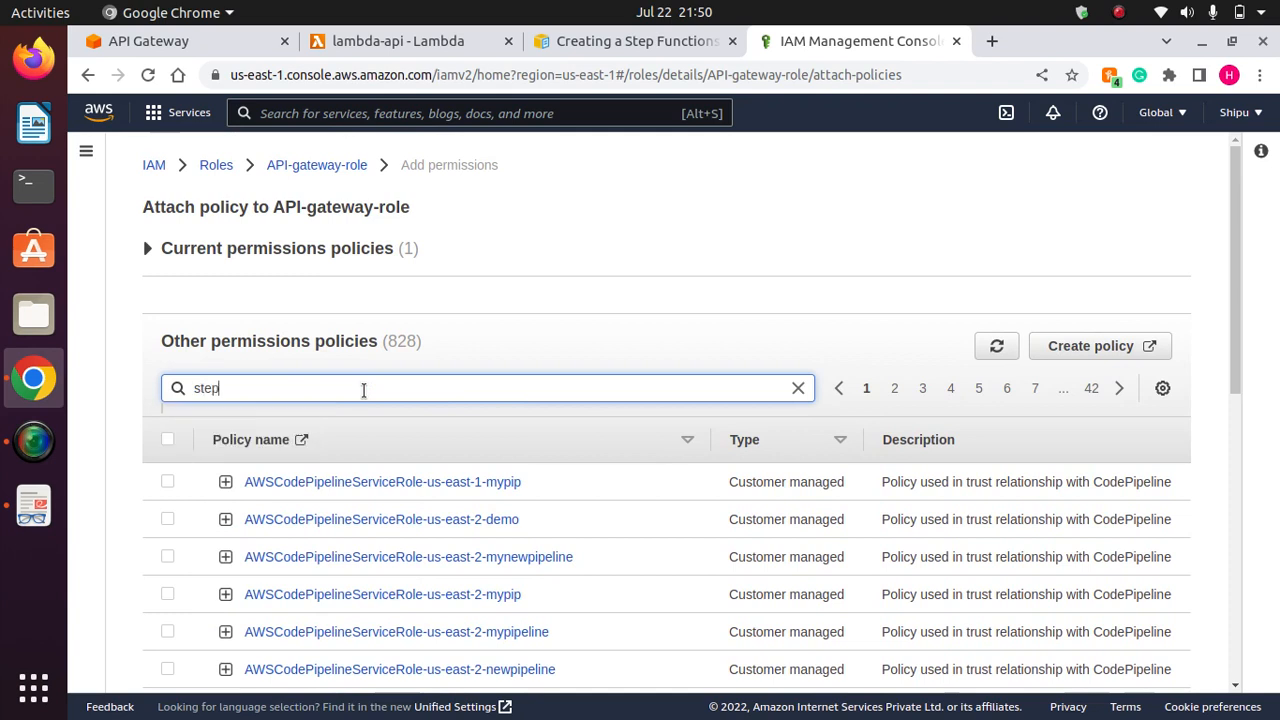
pyautogui.press('Return')
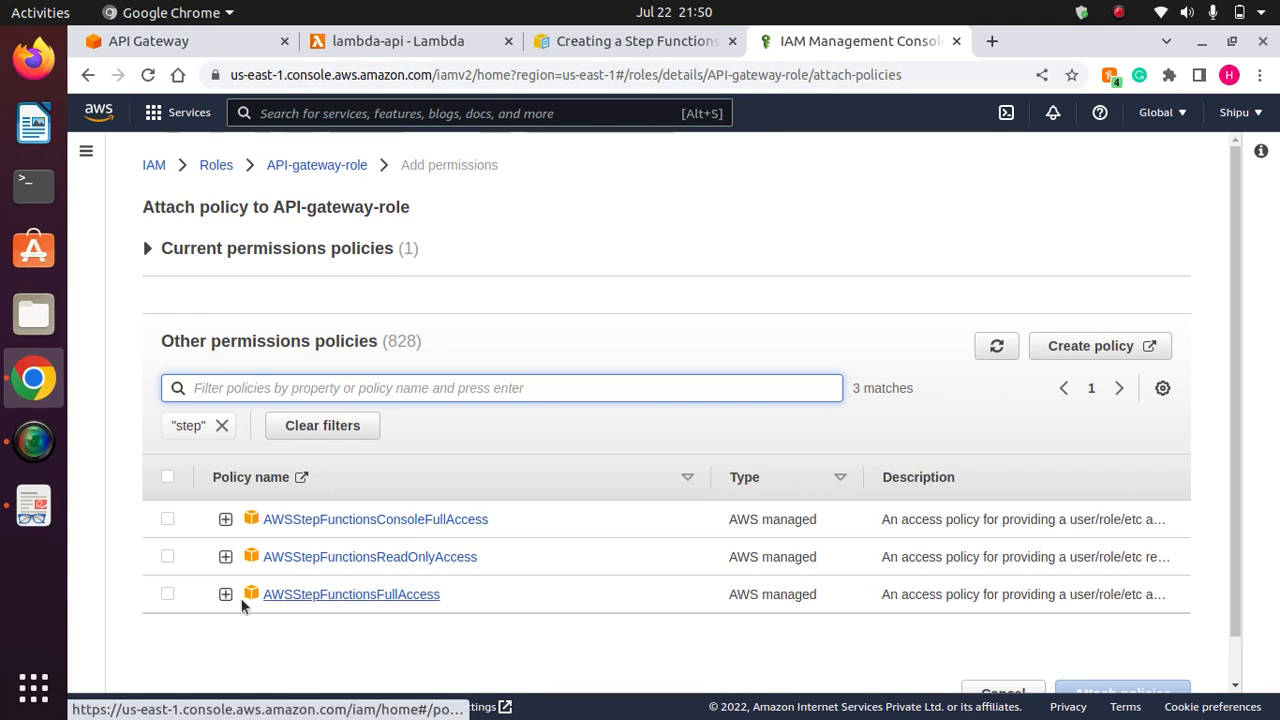
pyautogui.click(168, 594)
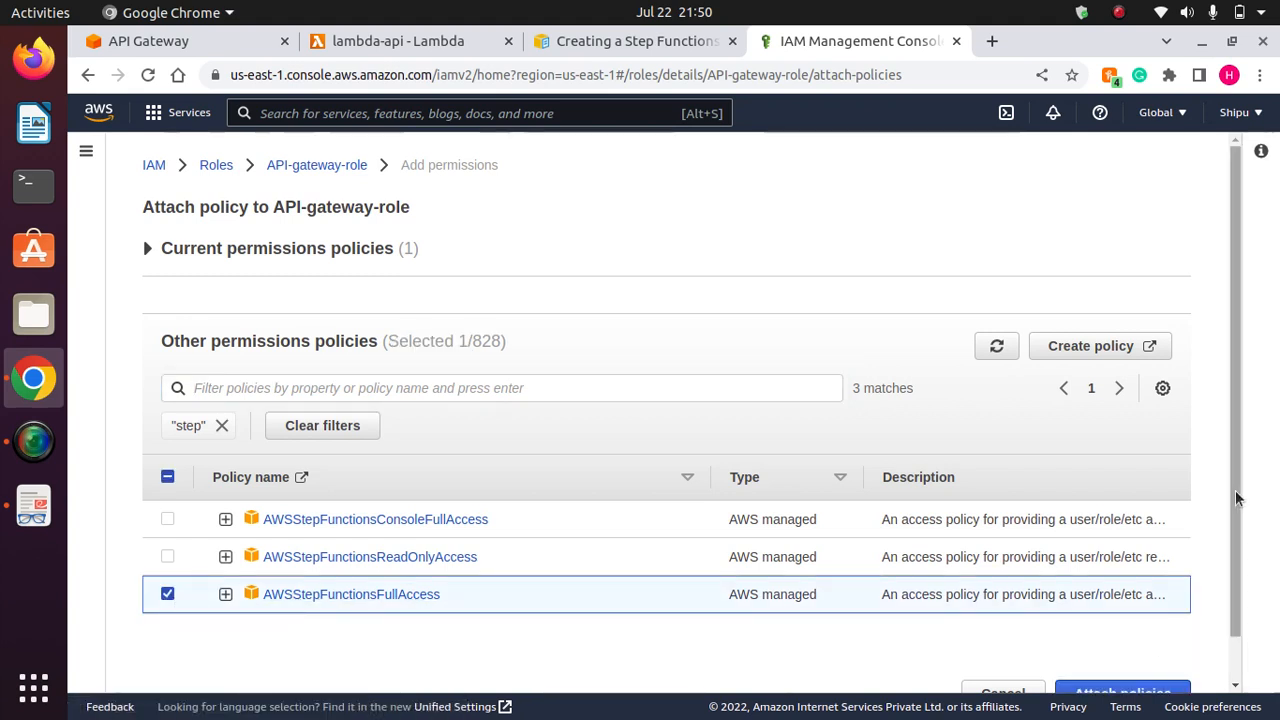
pyautogui.scroll(-1, 1236, 497)
pyautogui.click(1132, 646)
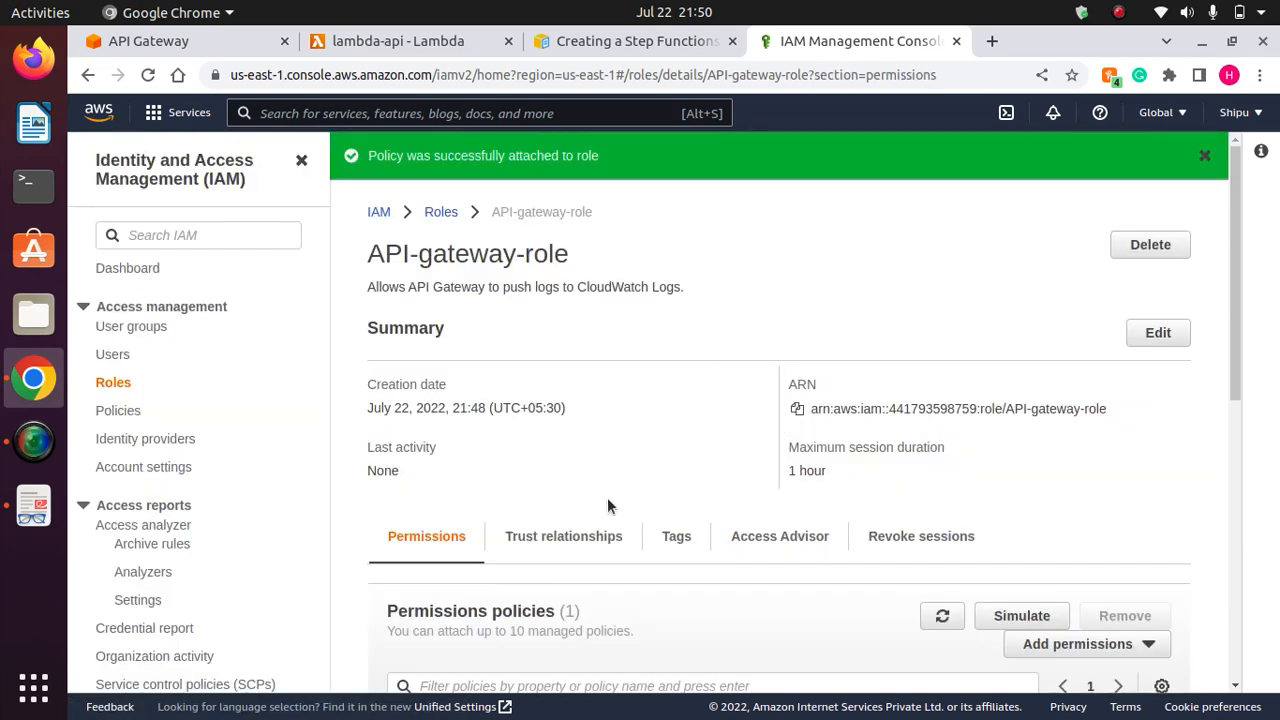
# Check the policies attached to API-gateway-role and copy the role's ARN.
pyautogui.moveTo(1232, 385); pyautogui.dragTo(1236, 588)
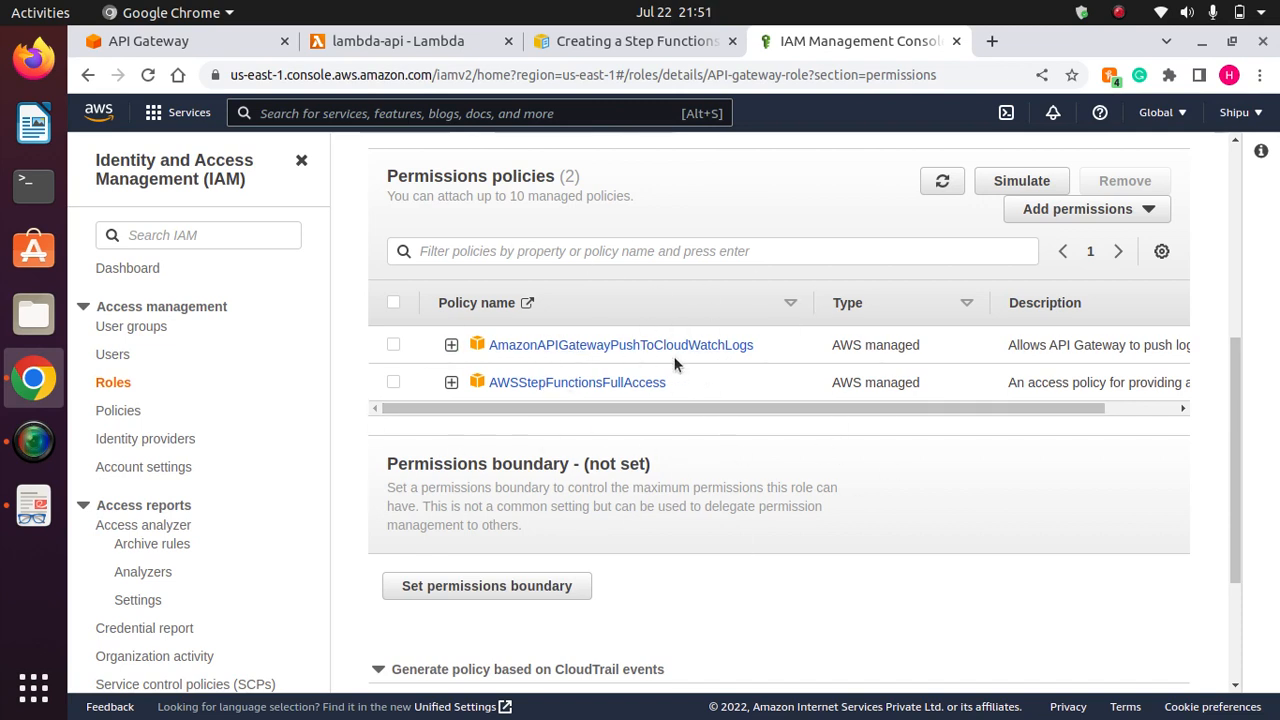
pyautogui.moveTo(1230, 523); pyautogui.dragTo(1223, 334)
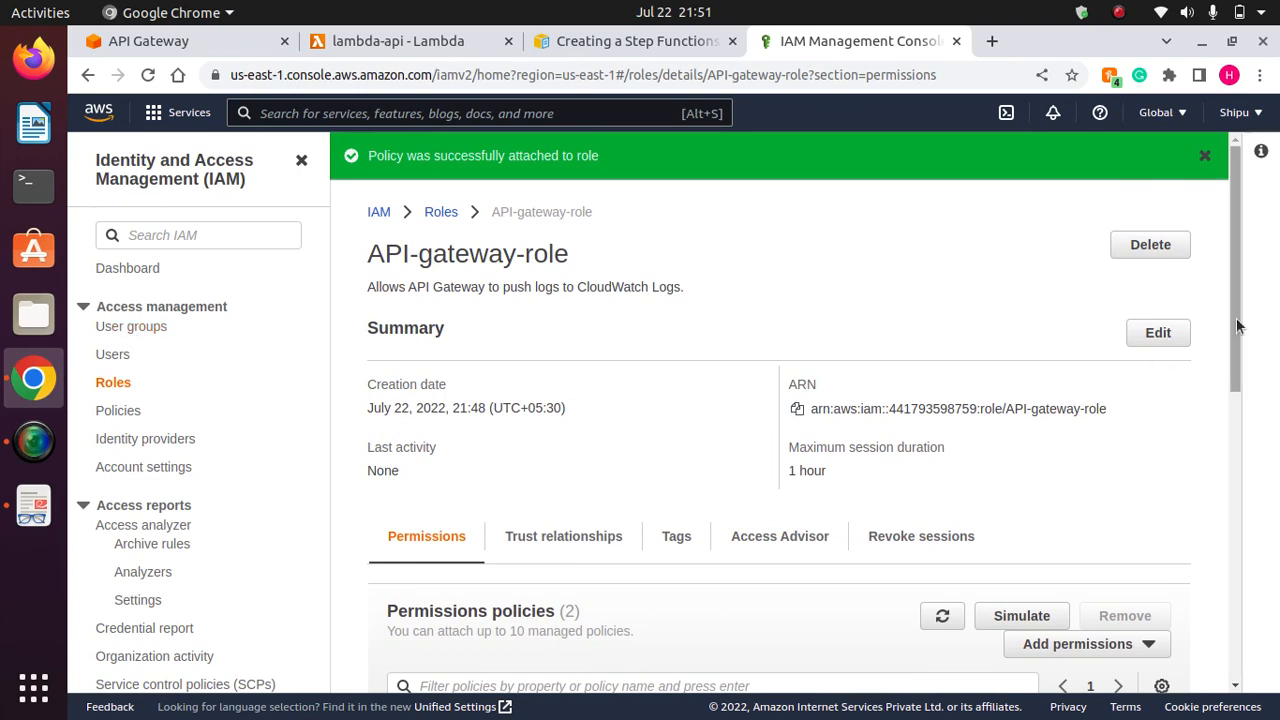
pyautogui.moveTo(1240, 329)
pyautogui.mouseDown()
pyautogui.moveTo(1236, 351)
pyautogui.moveTo(1237, 333)
pyautogui.mouseUp()
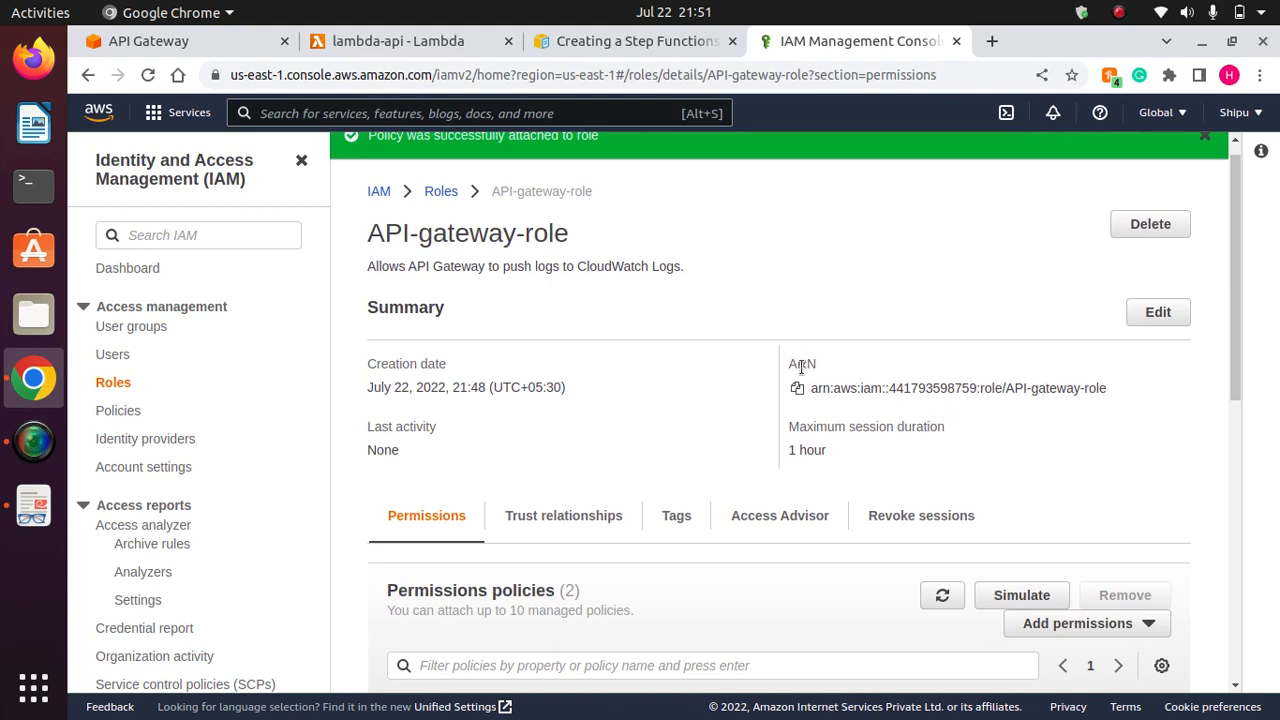
pyautogui.moveTo(1119, 396); pyautogui.dragTo(774, 398)
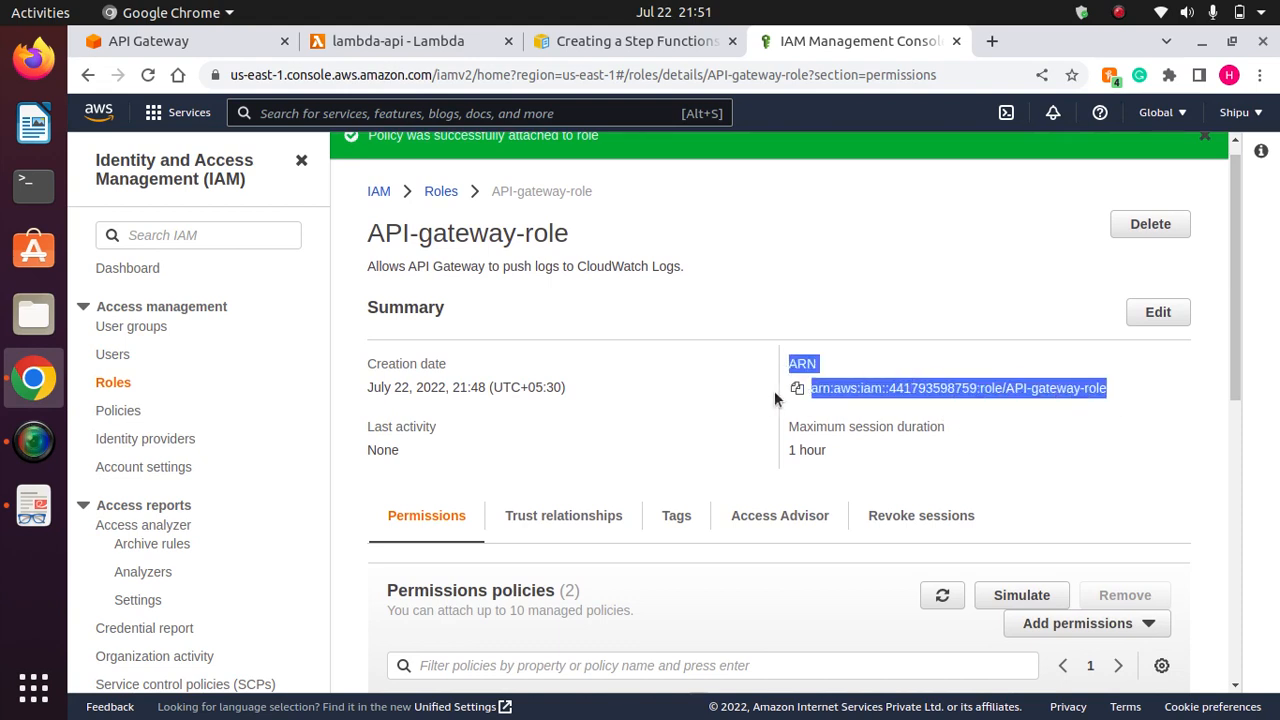
pyautogui.click(1127, 396)
pyautogui.click(797, 388)
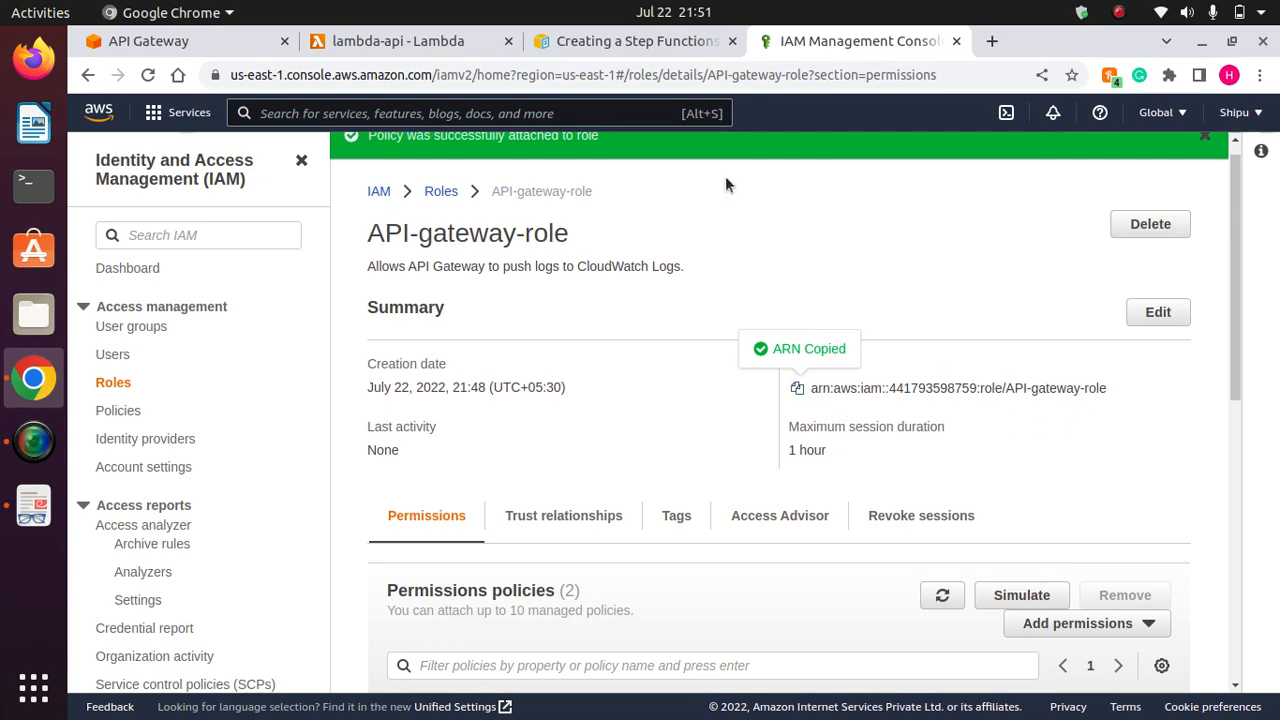
# Paste API-gateway-role's ARN as the execution role of the step-function-invoke POST method in API Gateway and save the integration.
pyautogui.click(614, 43)
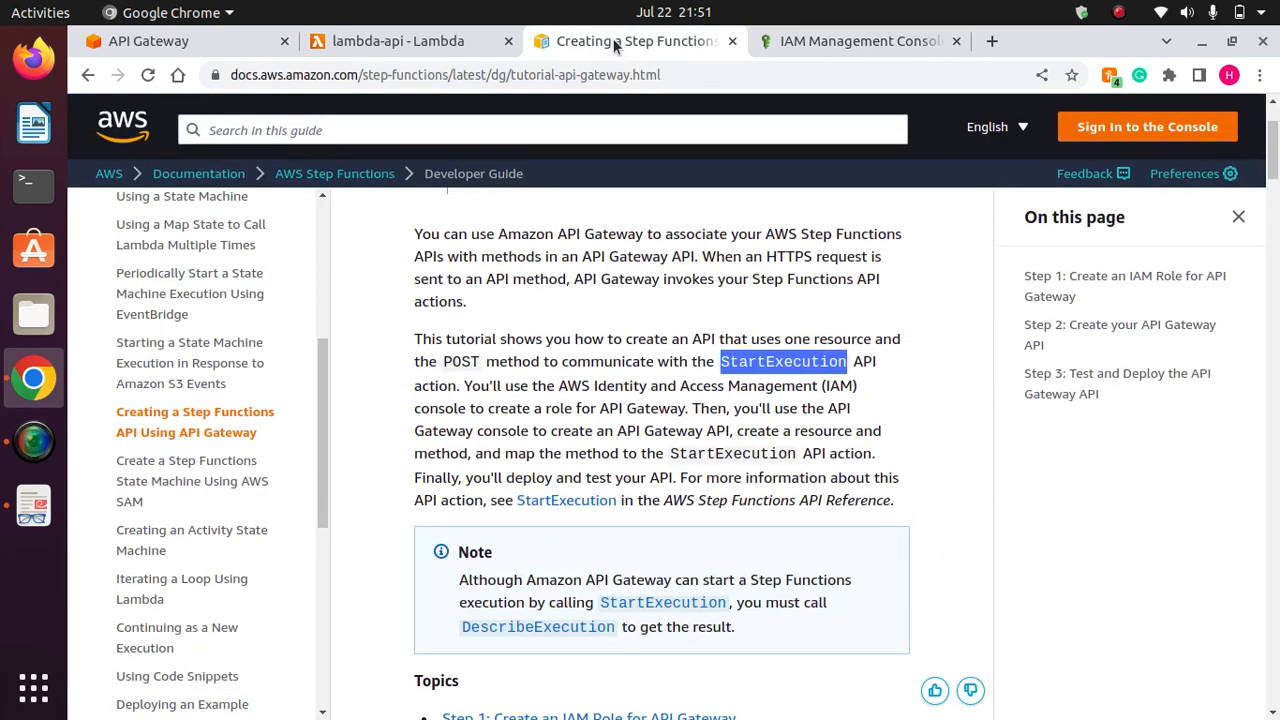
pyautogui.click(371, 38)
pyautogui.click(165, 47)
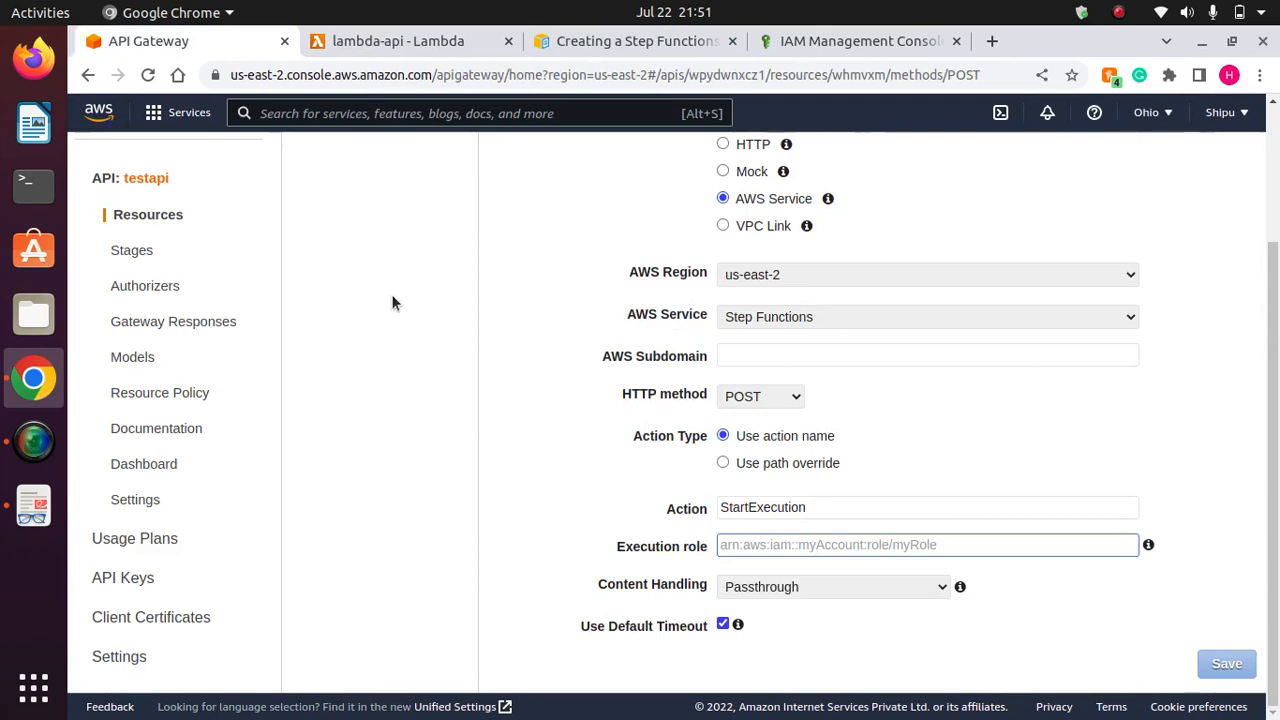
pyautogui.rightClick(778, 544)
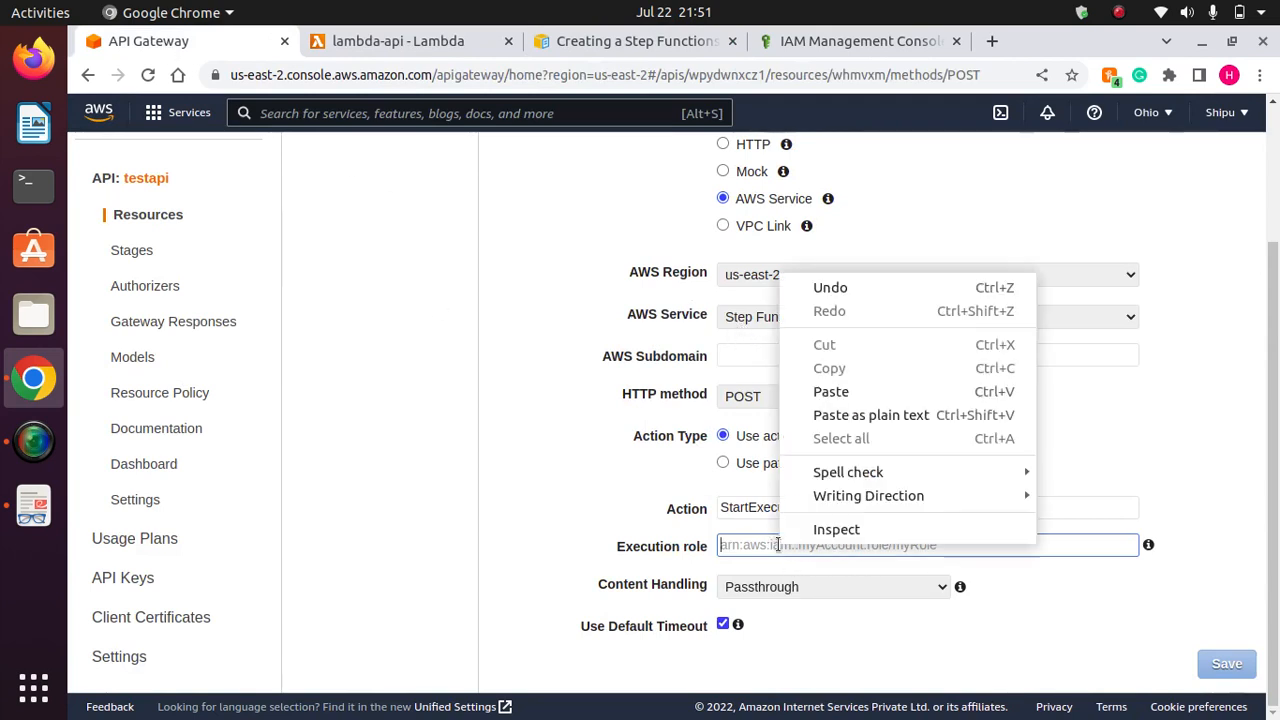
pyautogui.click(848, 392)
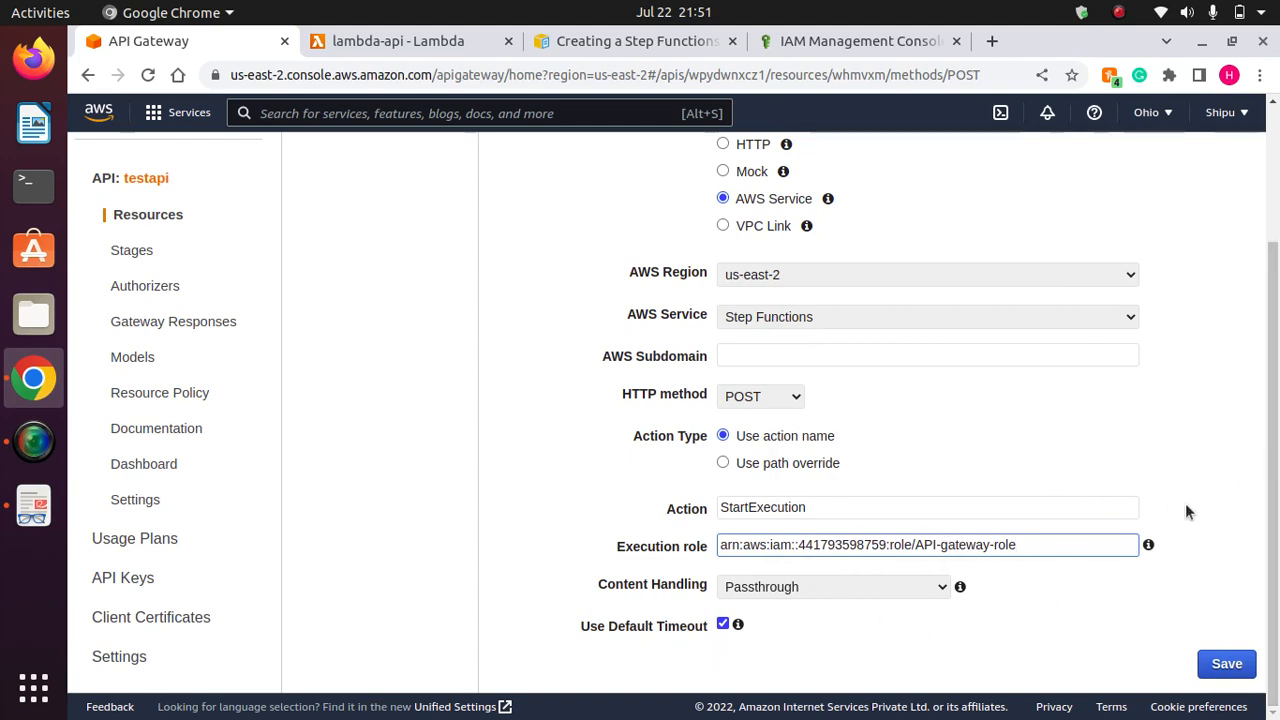
pyautogui.moveTo(1275, 518); pyautogui.dragTo(1278, 583)
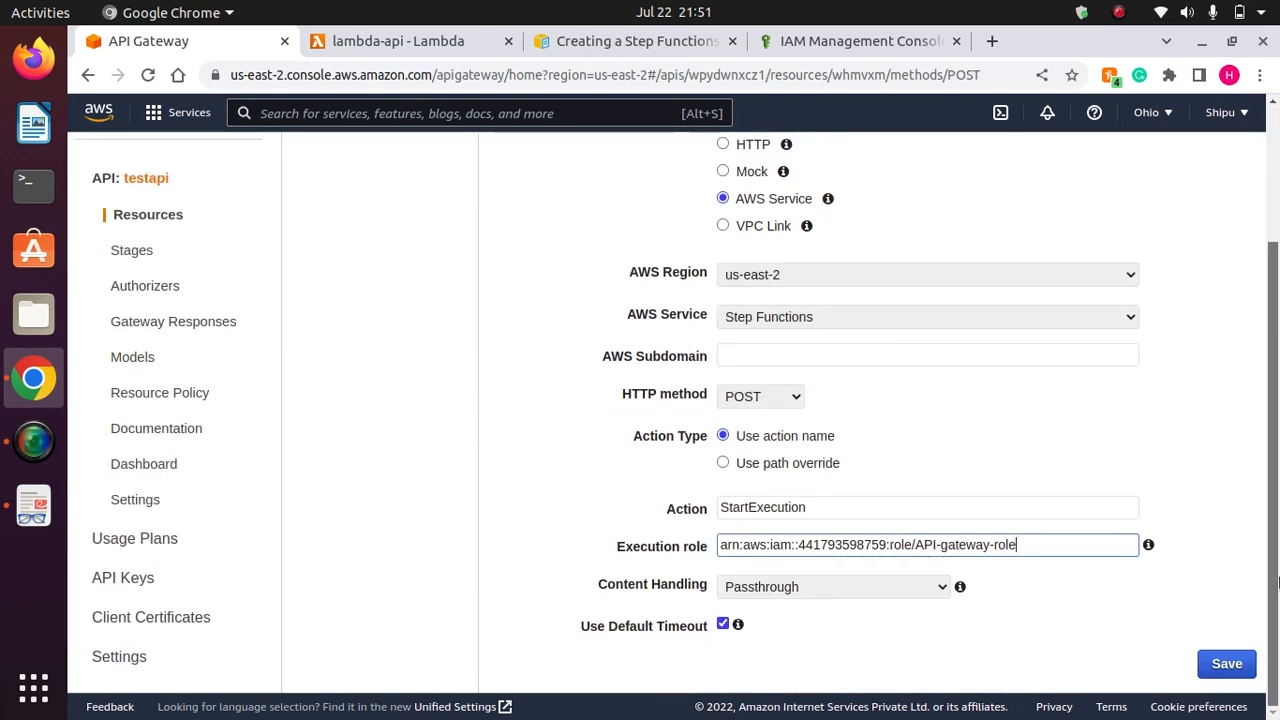
pyautogui.click(1240, 667)
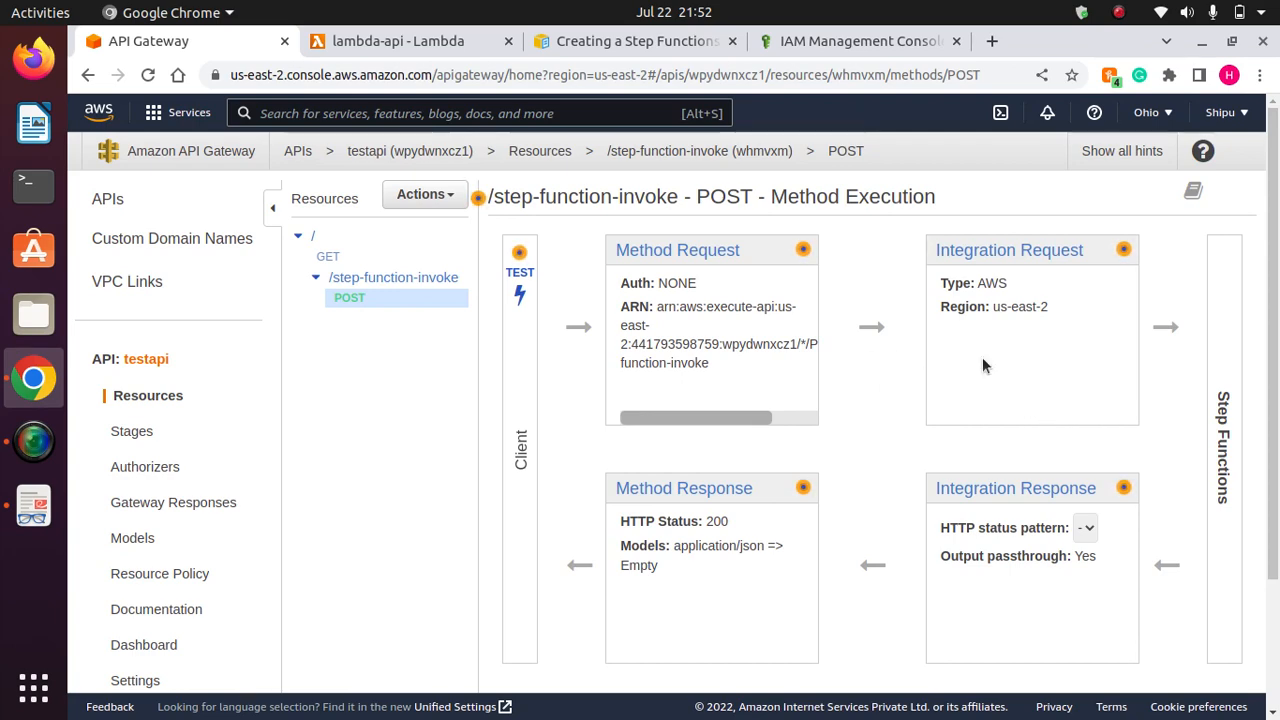
# Open the method test for step-function-invoke's POST method and go to its request body.
pyautogui.click(520, 285)
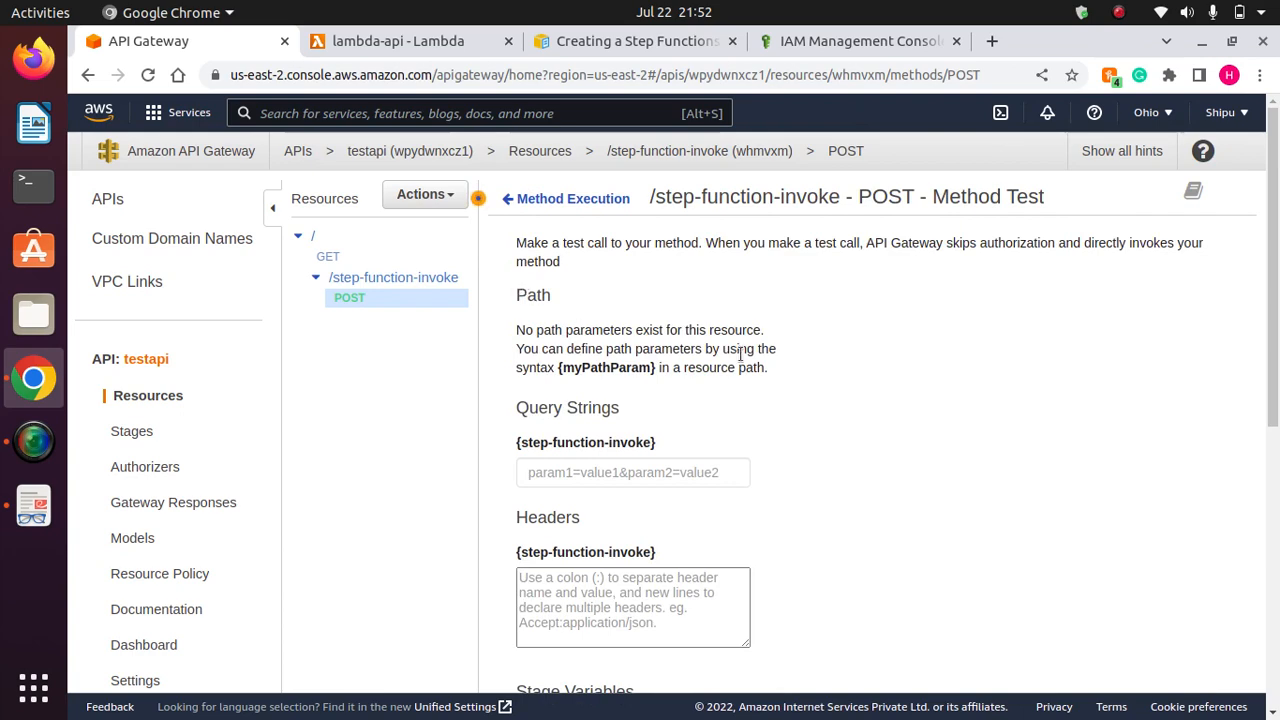
pyautogui.moveTo(1275, 334); pyautogui.dragTo(1277, 548)
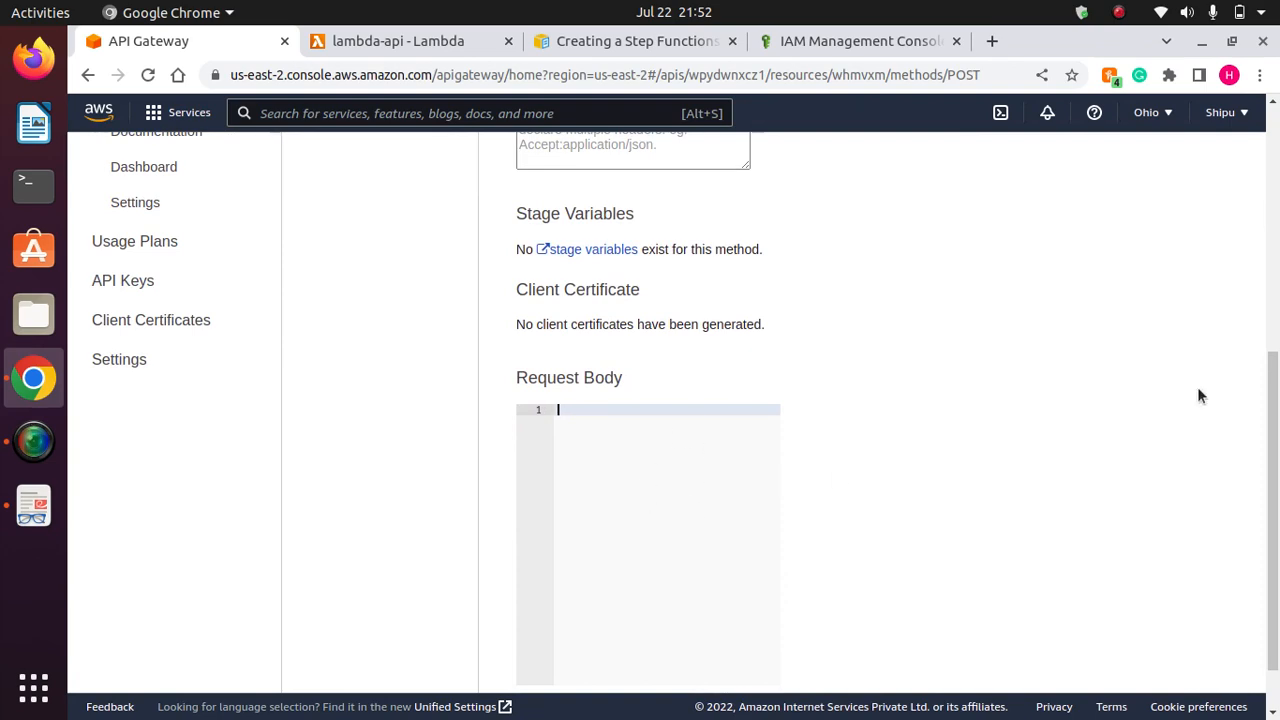
pyautogui.moveTo(1277, 520); pyautogui.dragTo(1267, 582)
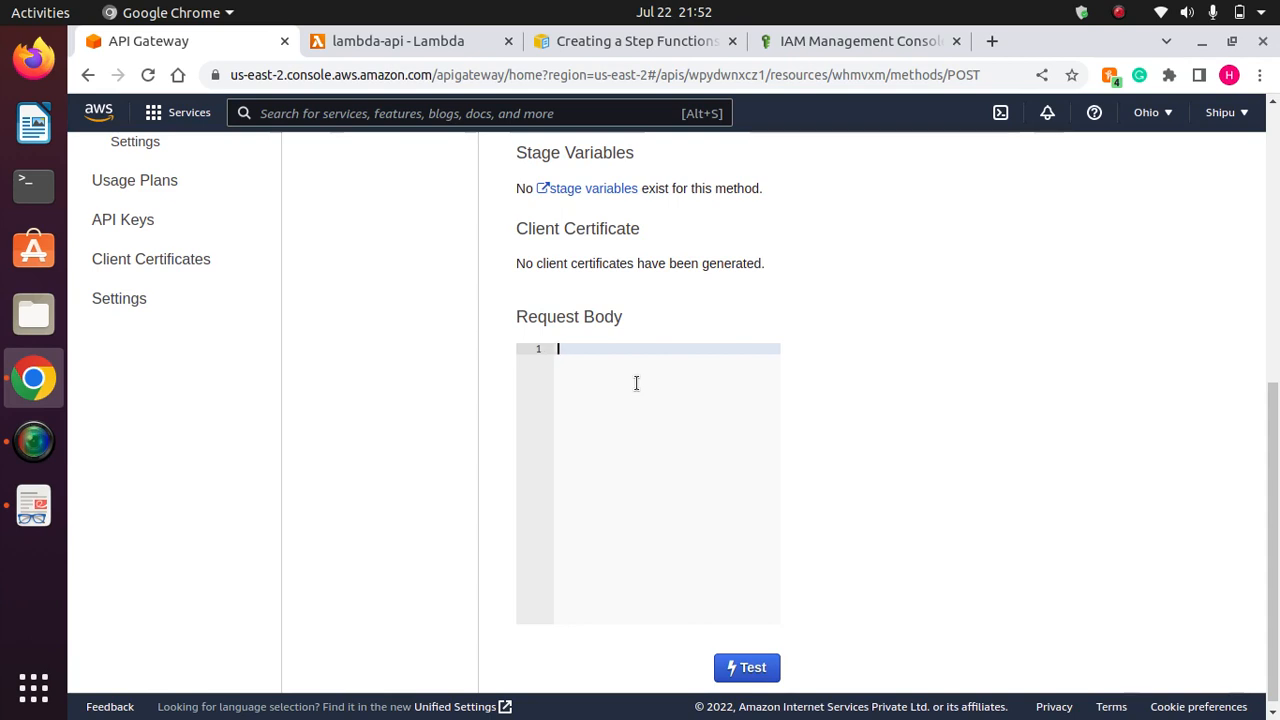
# Search the AWS services for "step funct" from the lambda-api page and open the Step Functions console in a separate browser tab.
pyautogui.click(423, 41)
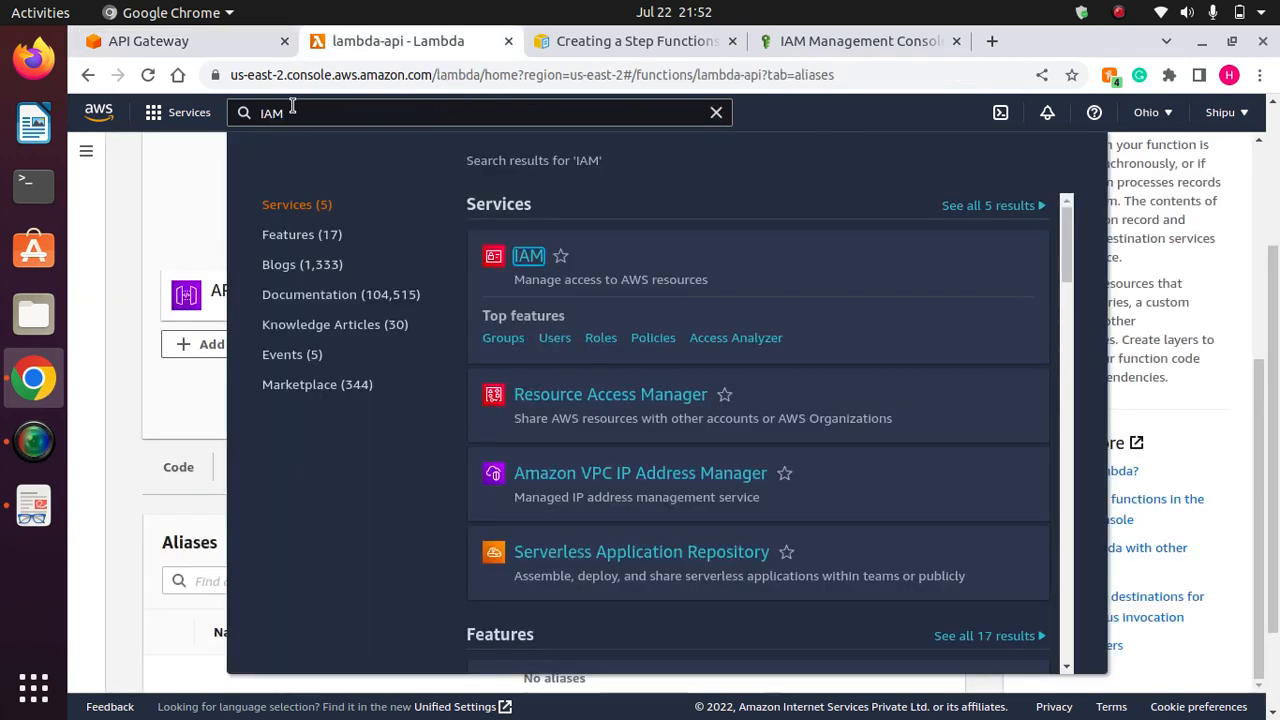
pyautogui.press('BackSpace')
pyautogui.press('BackSpace')
pyautogui.press('BackSpace')
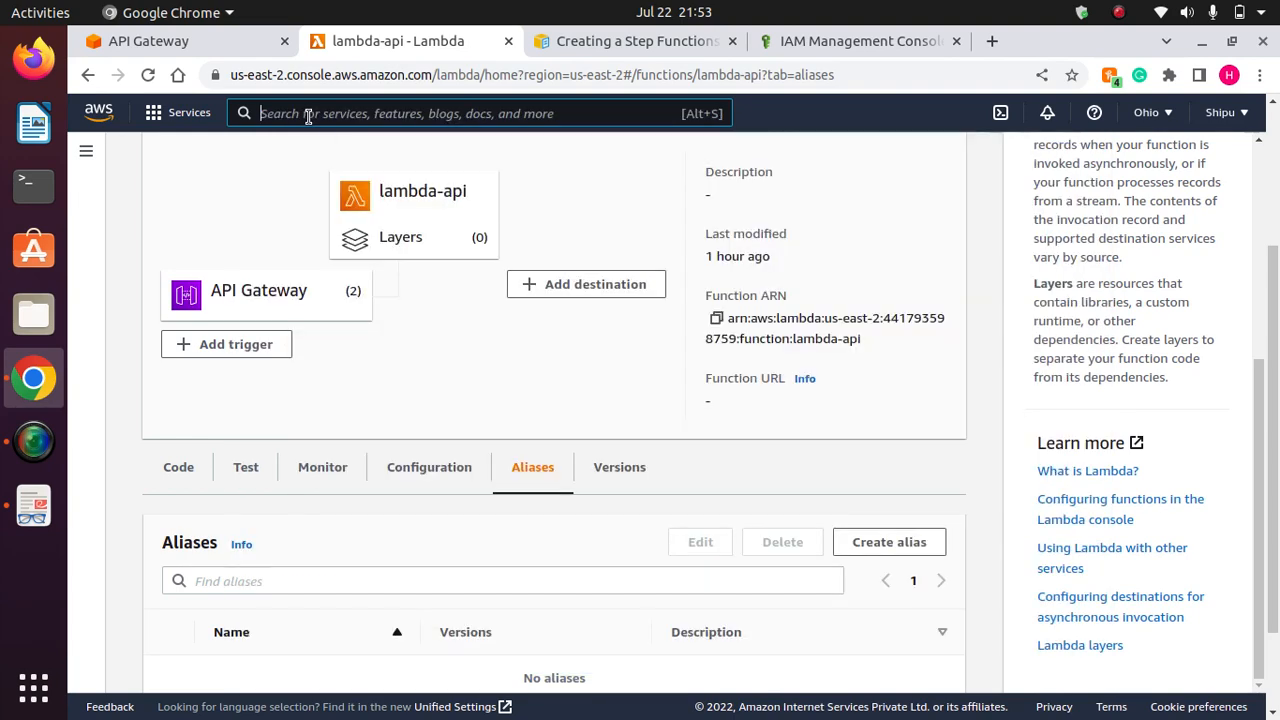
pyautogui.write('step')
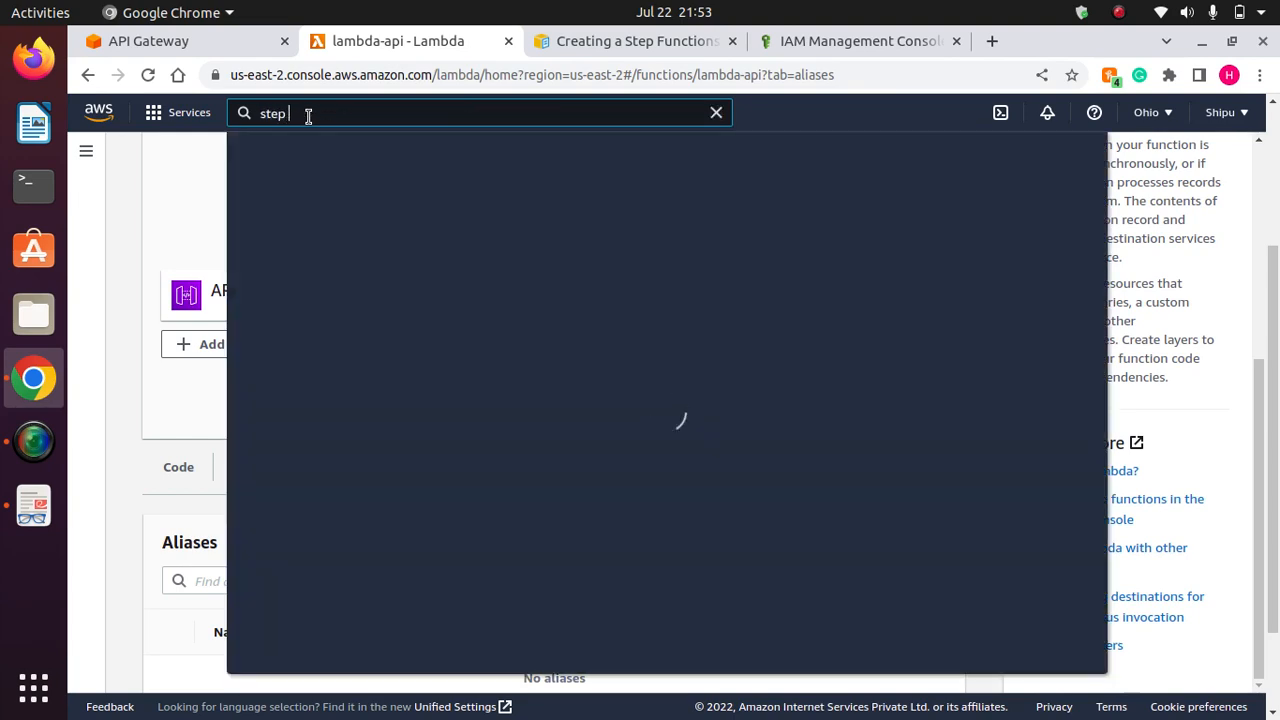
pyautogui.write(' funct')
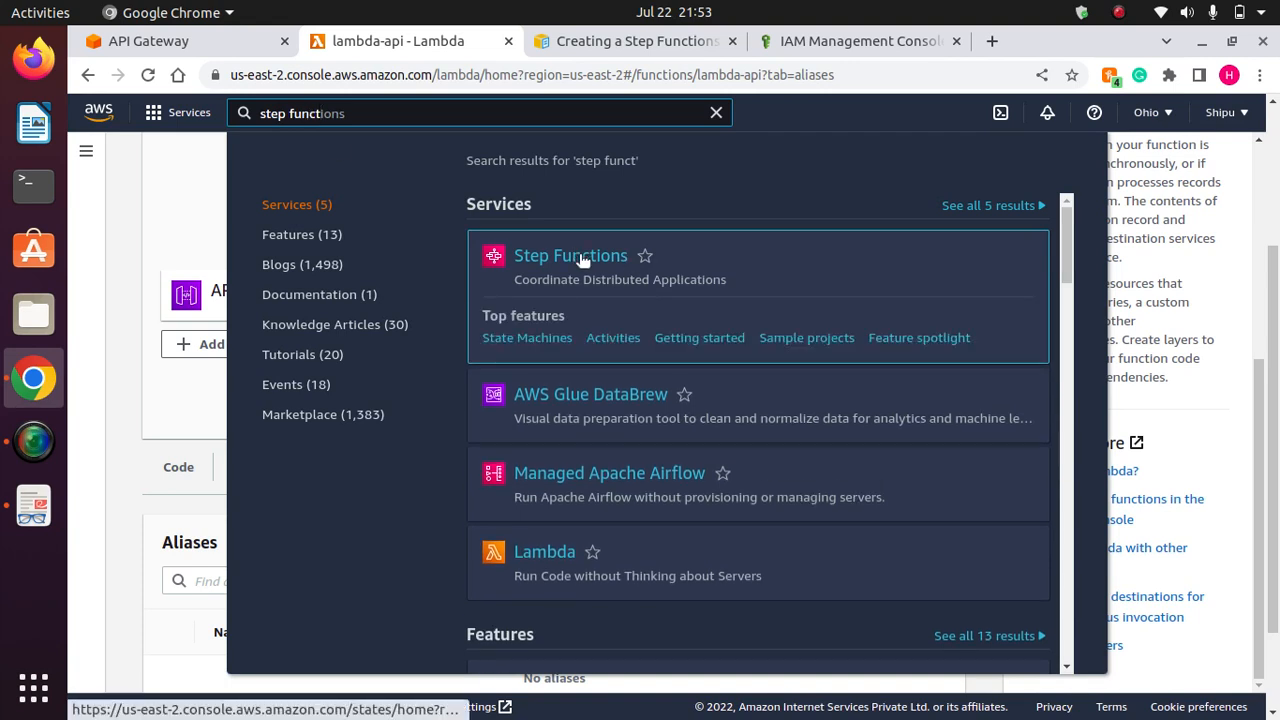
pyautogui.rightClick(588, 255)
pyautogui.click(640, 271)
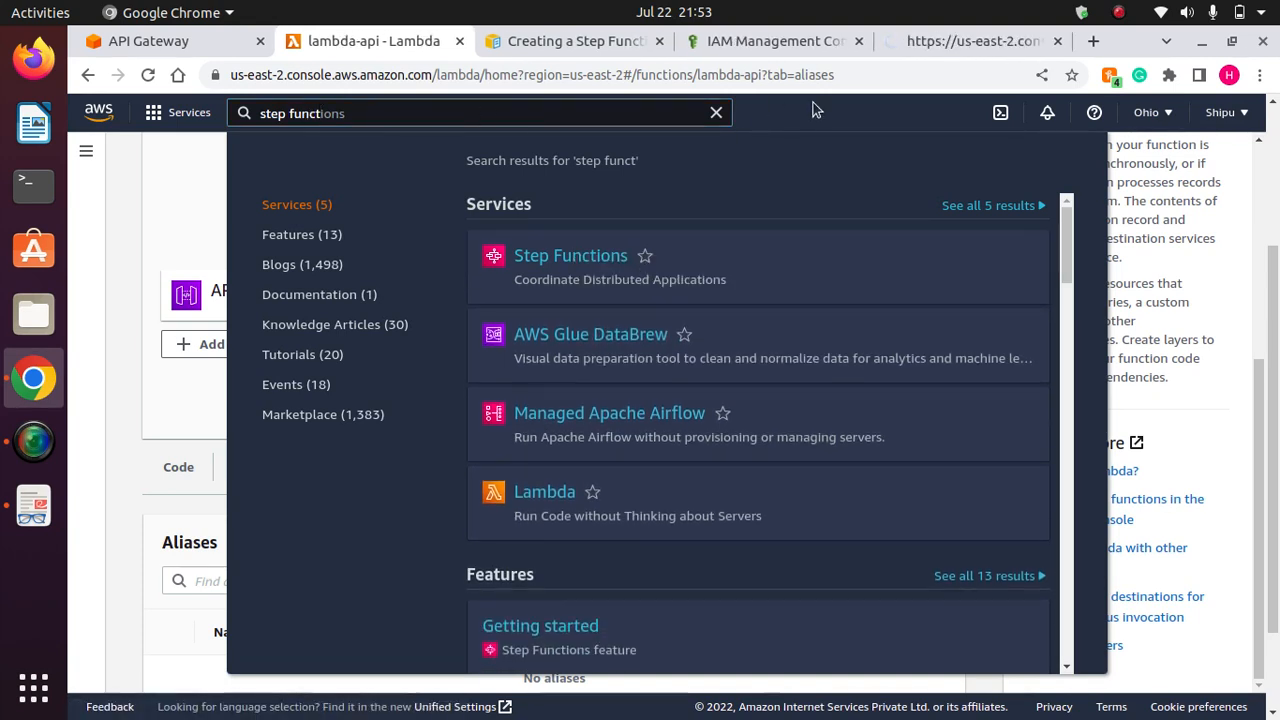
pyautogui.click(930, 45)
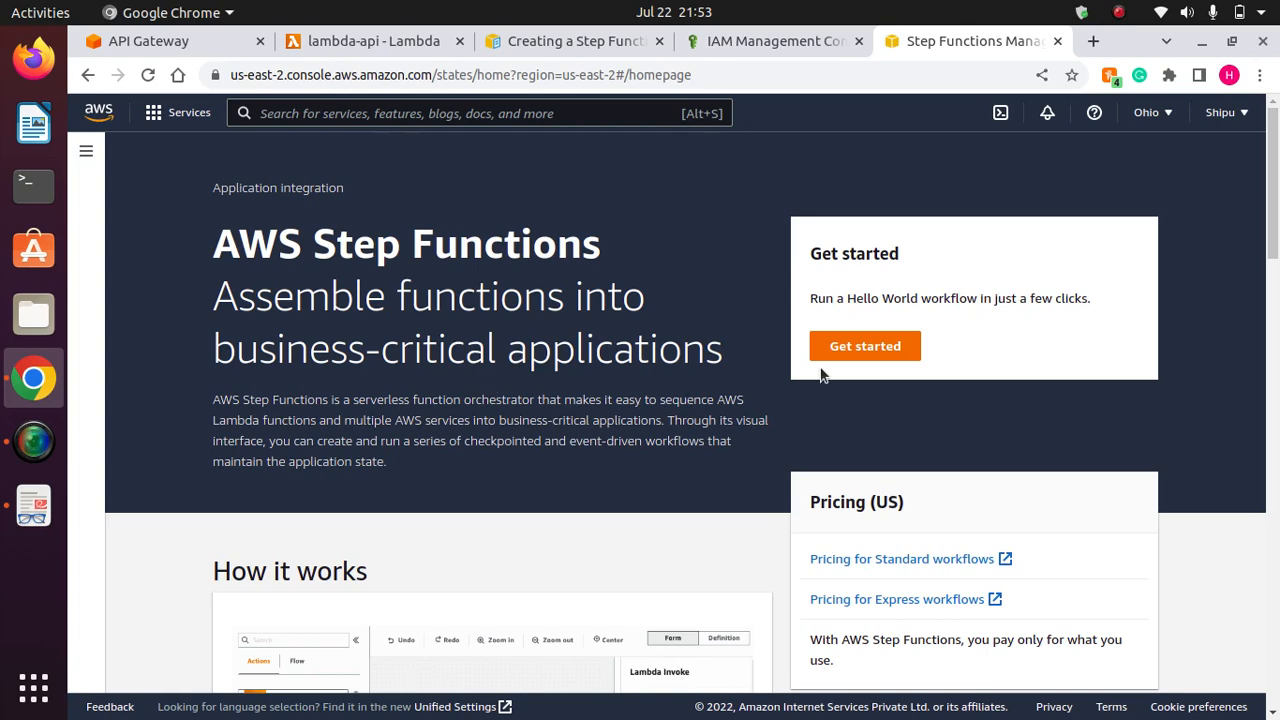
# Create the HelloWorld state machine from the Hello World example, keeping the default details and a new execution role.
pyautogui.click(866, 348)
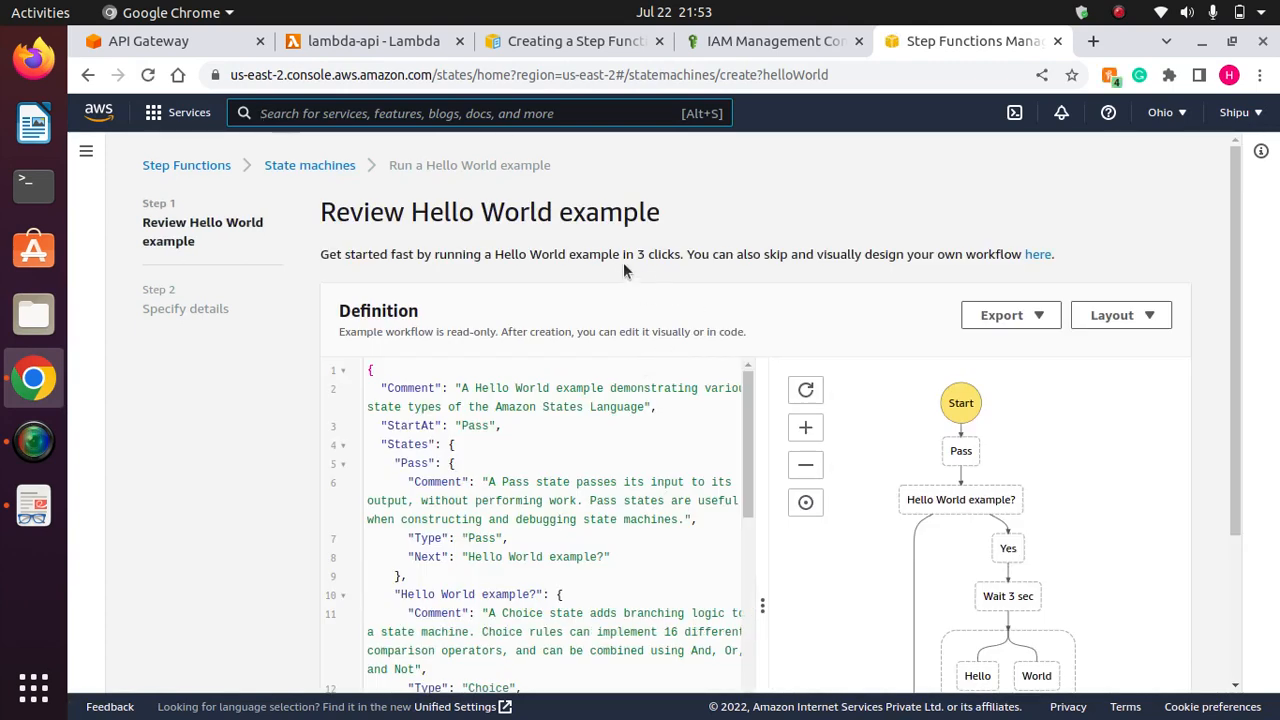
pyautogui.scroll(-4, 1228, 343)
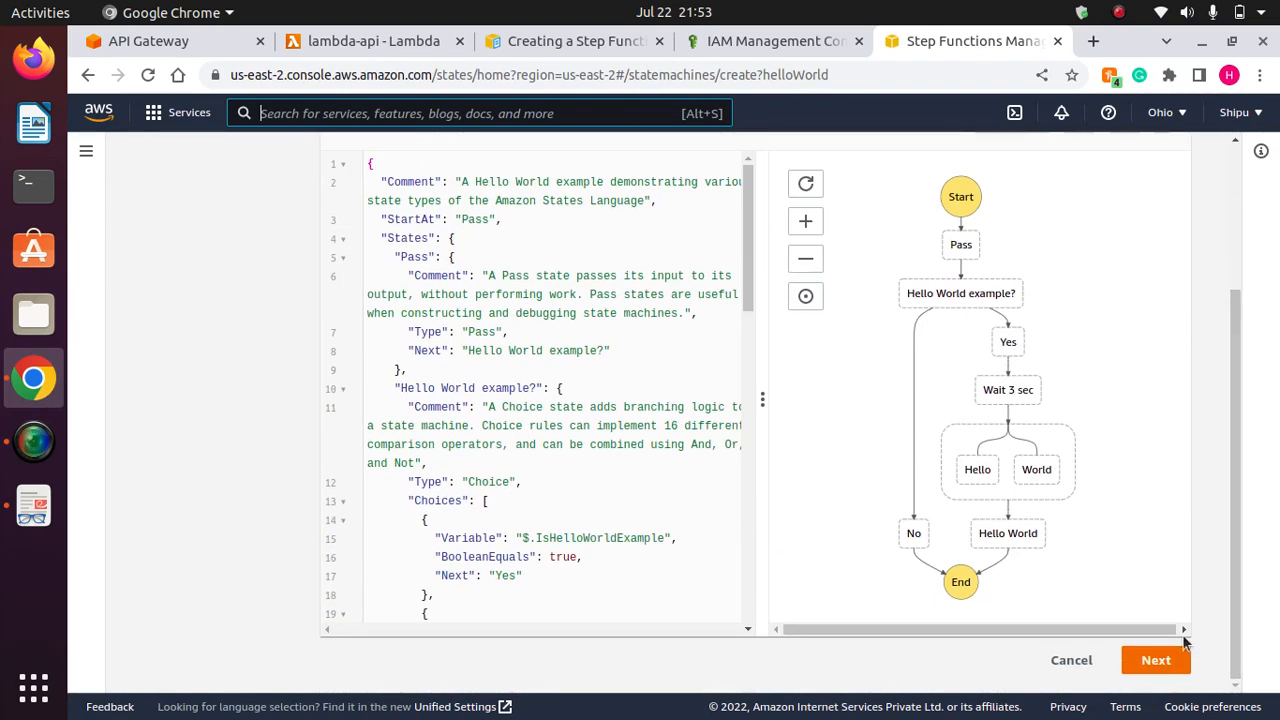
pyautogui.click(1150, 660)
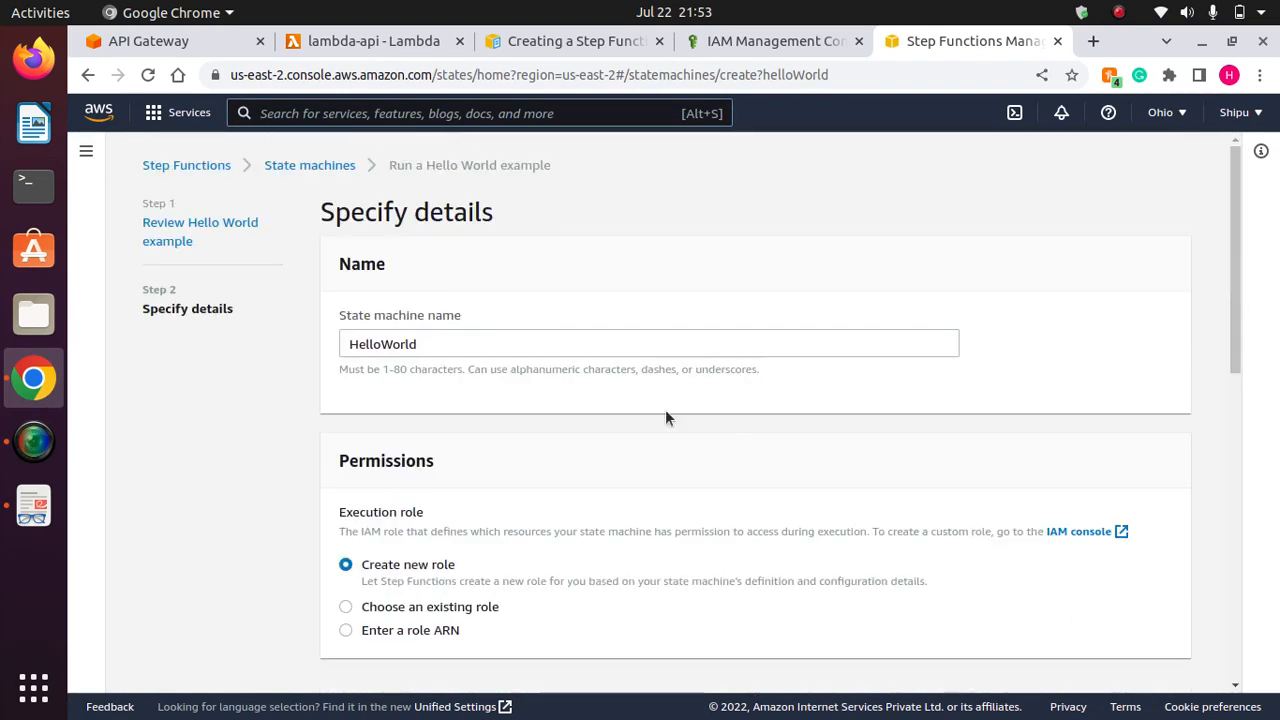
pyautogui.moveTo(1235, 306); pyautogui.dragTo(1234, 416)
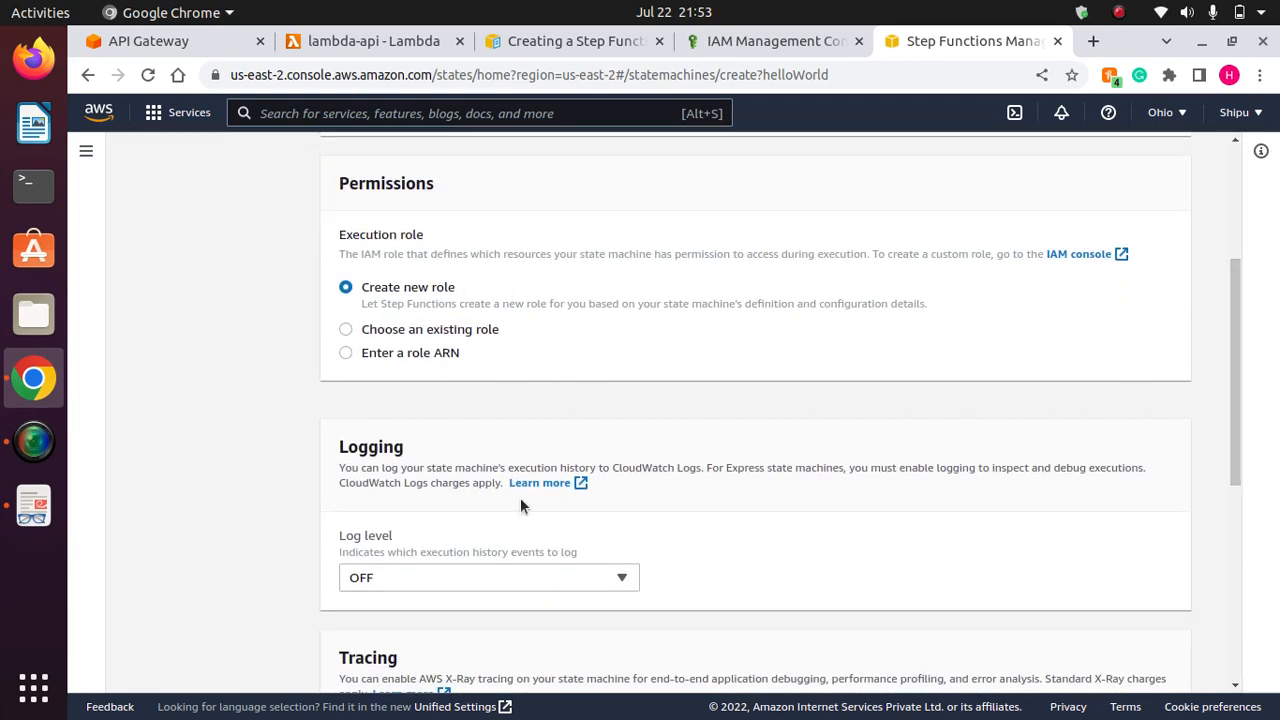
pyautogui.moveTo(1237, 372); pyautogui.dragTo(1248, 568)
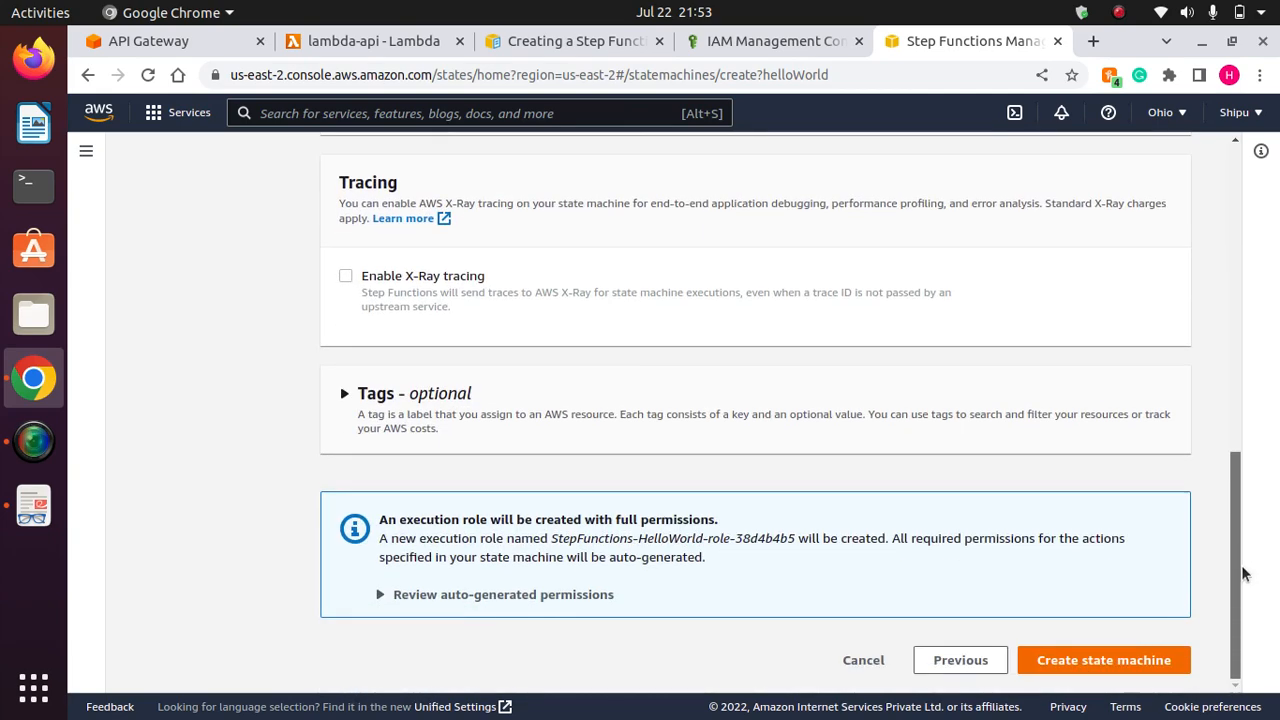
pyautogui.click(1117, 661)
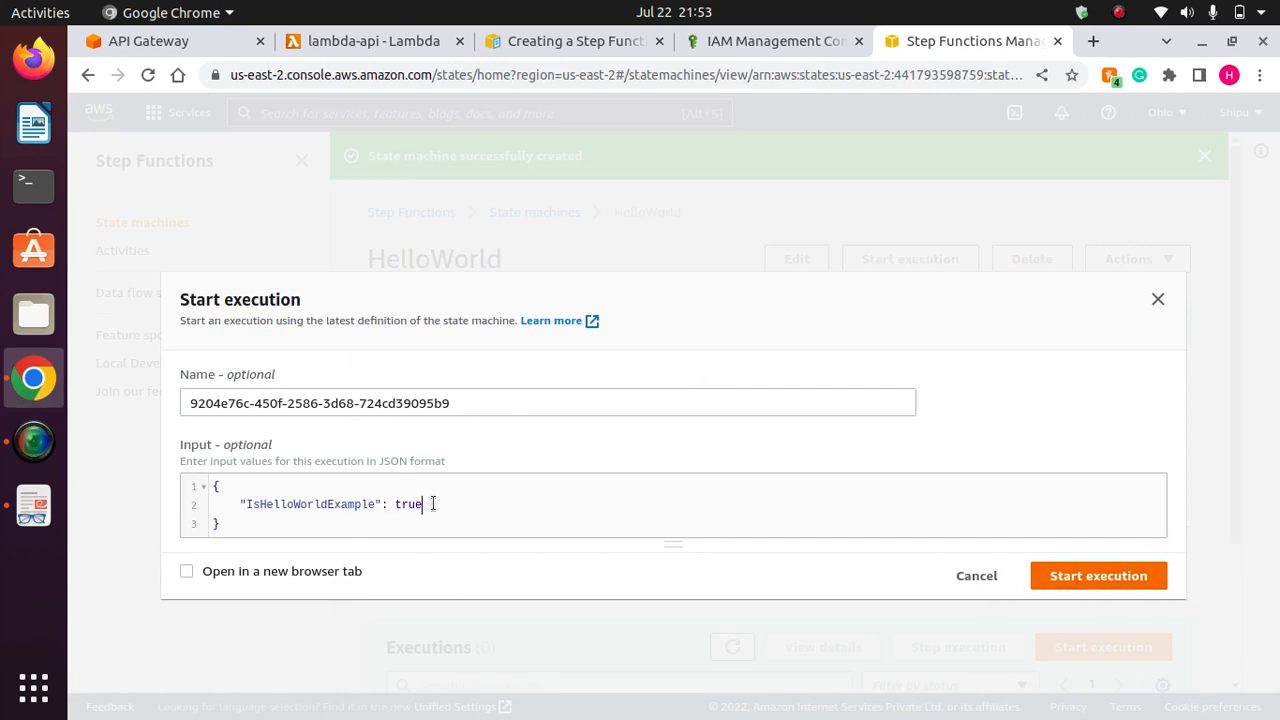
# Start an execution of the HelloWorld state machine with the default input "IsHelloWorldExample": true.
pyautogui.moveTo(433, 503); pyautogui.dragTo(238, 504)
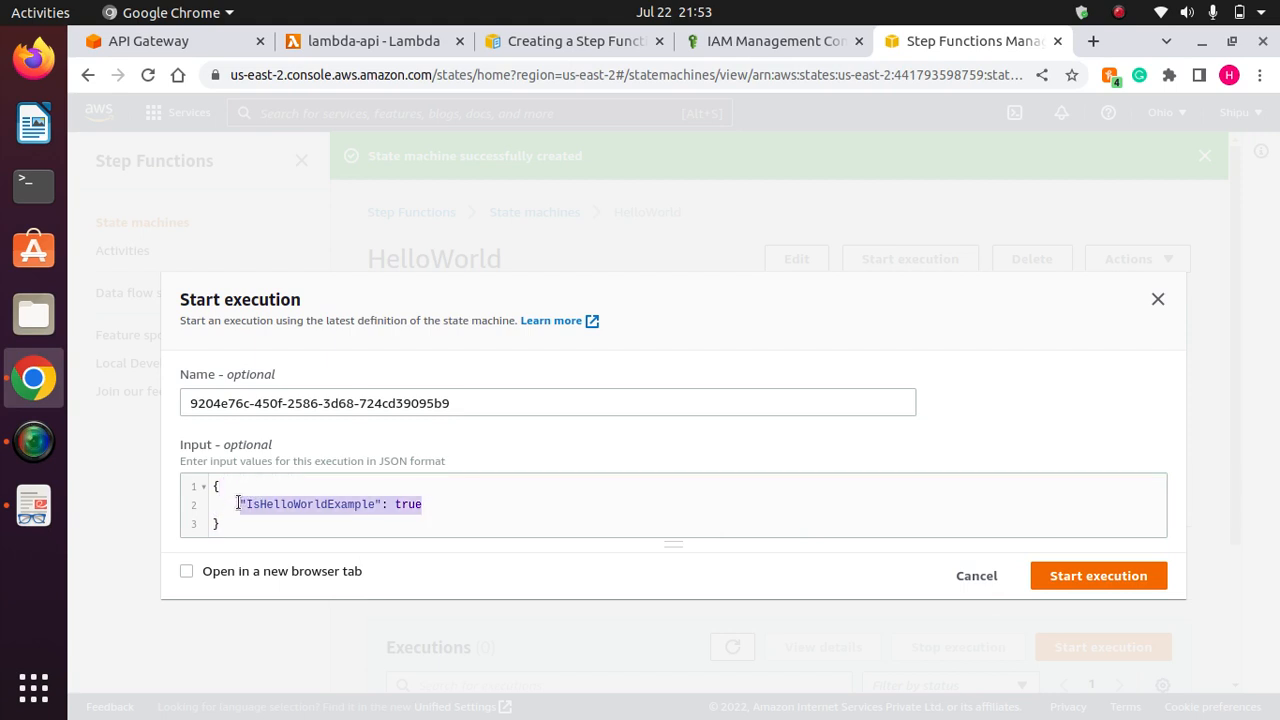
pyautogui.click(485, 502)
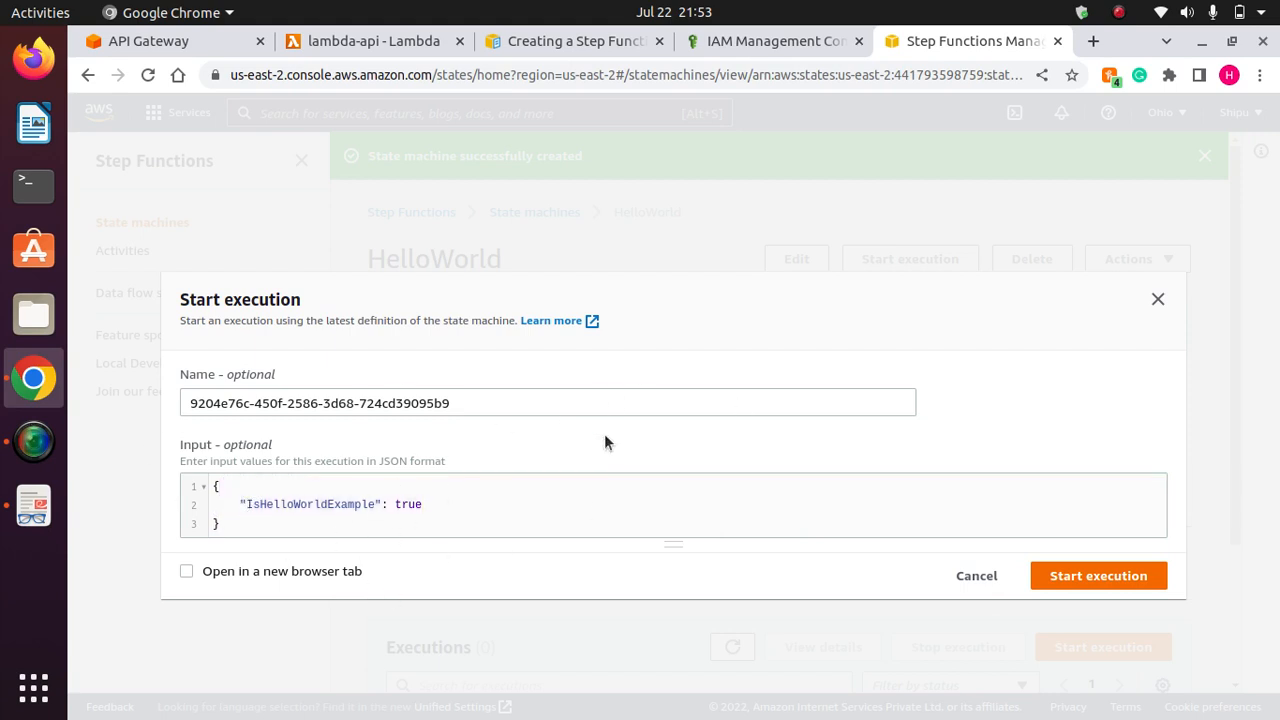
pyautogui.click(1096, 586)
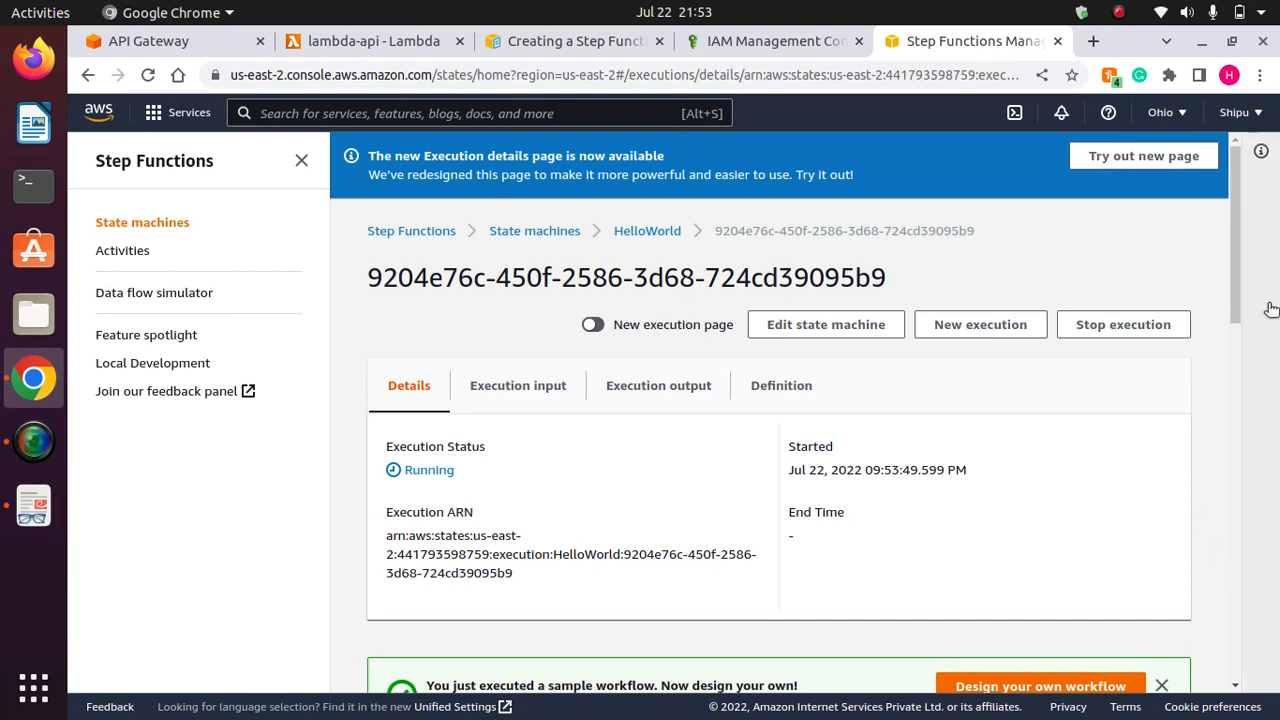
# Examine the HelloWorld execution's output, input and execution status.
pyautogui.moveTo(1240, 286)
pyautogui.mouseDown()
pyautogui.moveTo(1235, 405)
pyautogui.moveTo(1224, 267)
pyautogui.mouseUp()
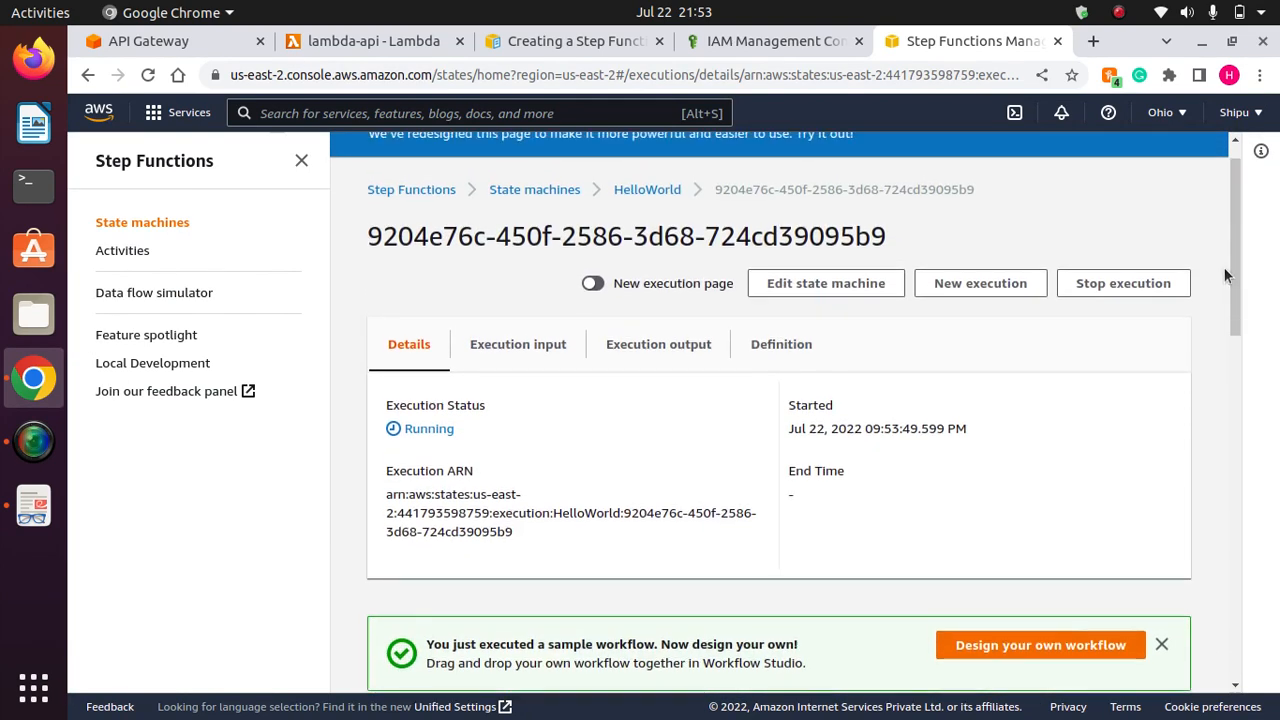
pyautogui.click(673, 350)
pyautogui.click(516, 344)
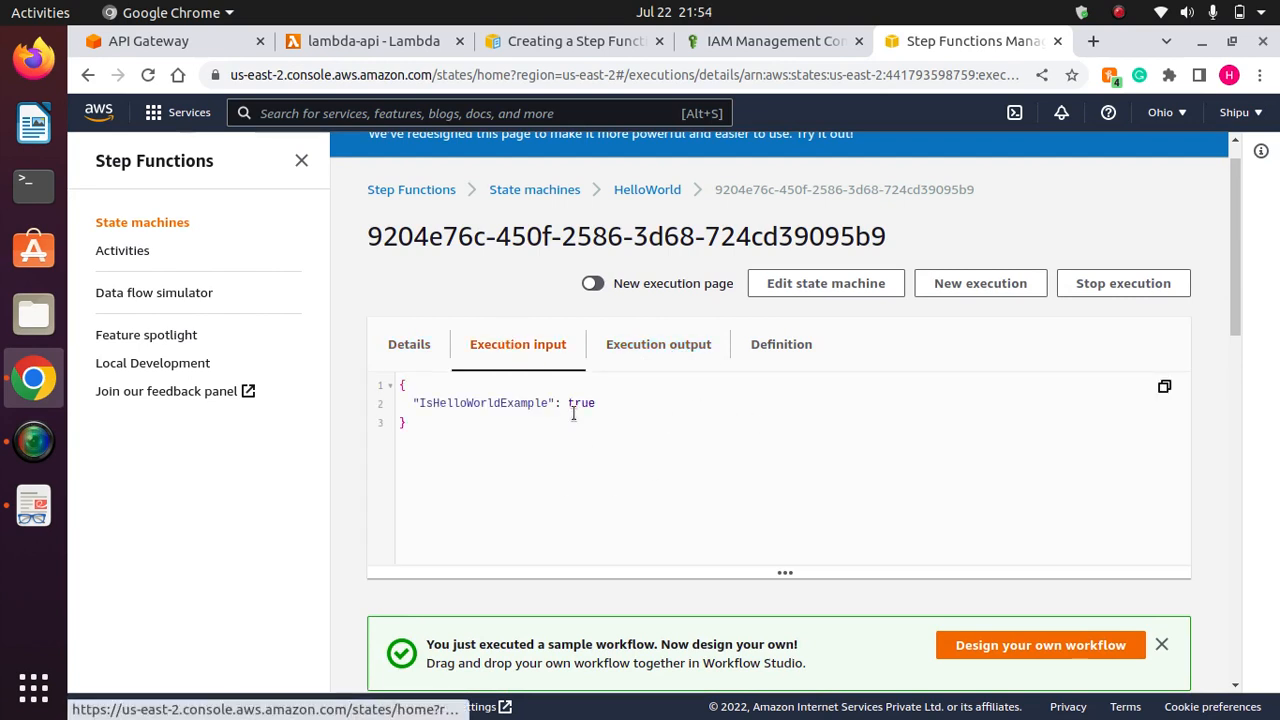
pyautogui.moveTo(600, 403); pyautogui.dragTo(400, 379)
pyautogui.click(523, 453)
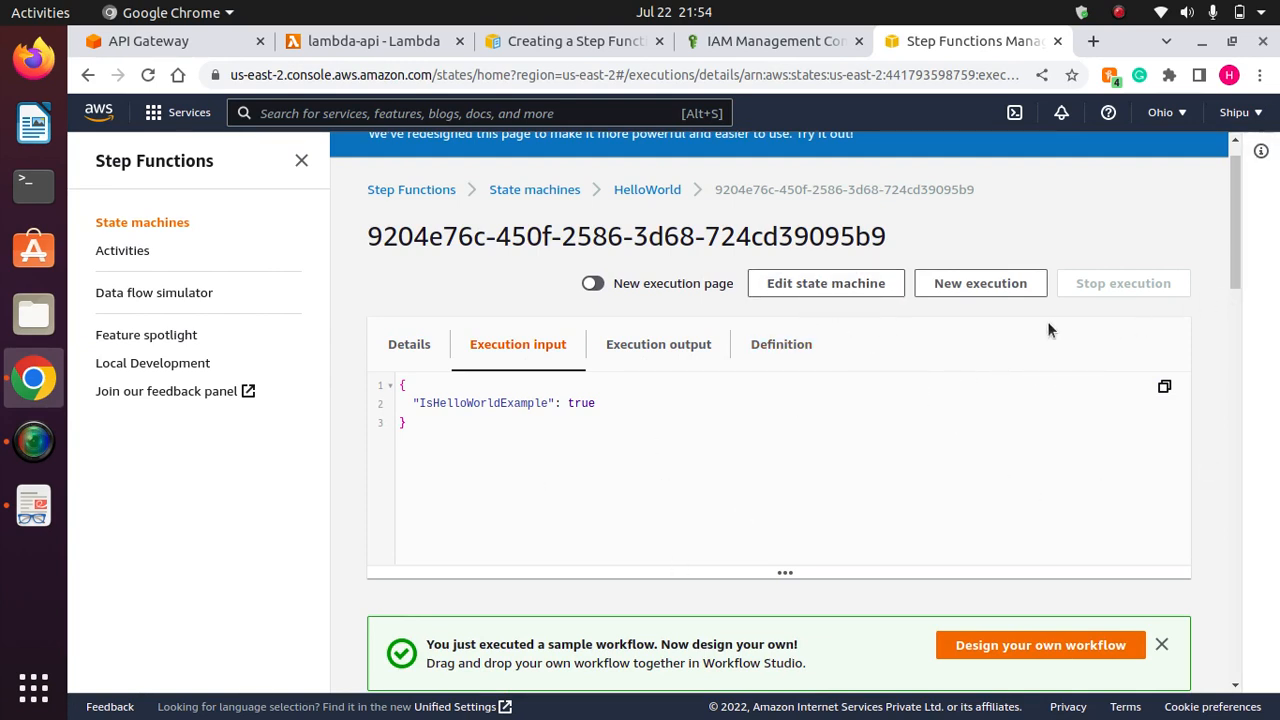
pyautogui.moveTo(1235, 235); pyautogui.dragTo(1207, 248)
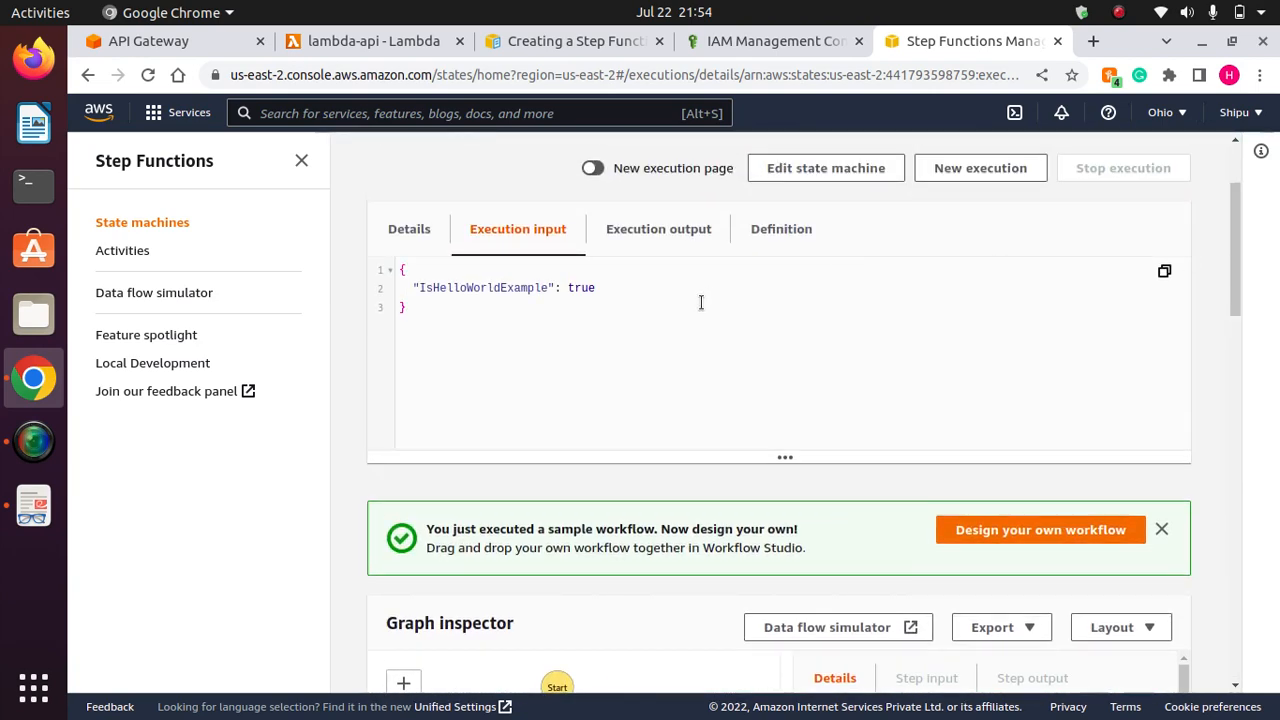
pyautogui.click(421, 235)
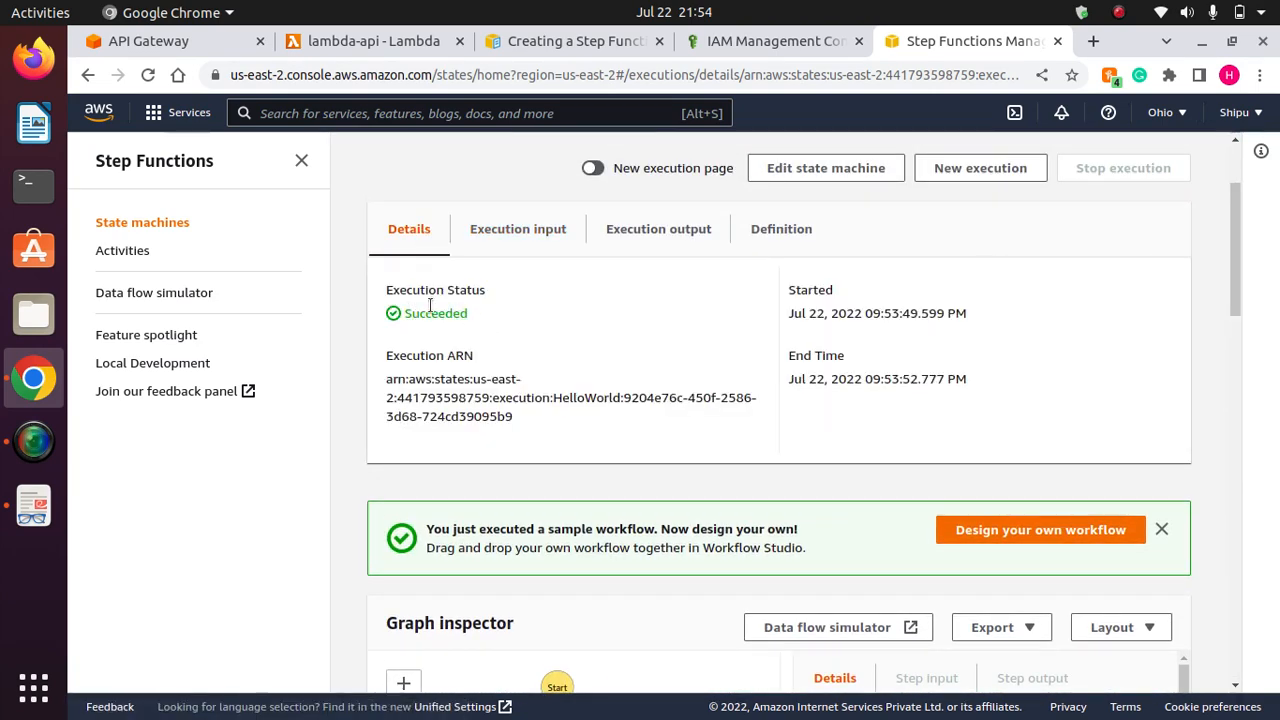
pyautogui.moveTo(468, 313); pyautogui.dragTo(386, 313)
pyautogui.click(566, 310)
# Copy the JSON input of the HelloWorld execution from its execution details.
pyautogui.click(517, 240)
pyautogui.moveTo(437, 309); pyautogui.dragTo(401, 272)
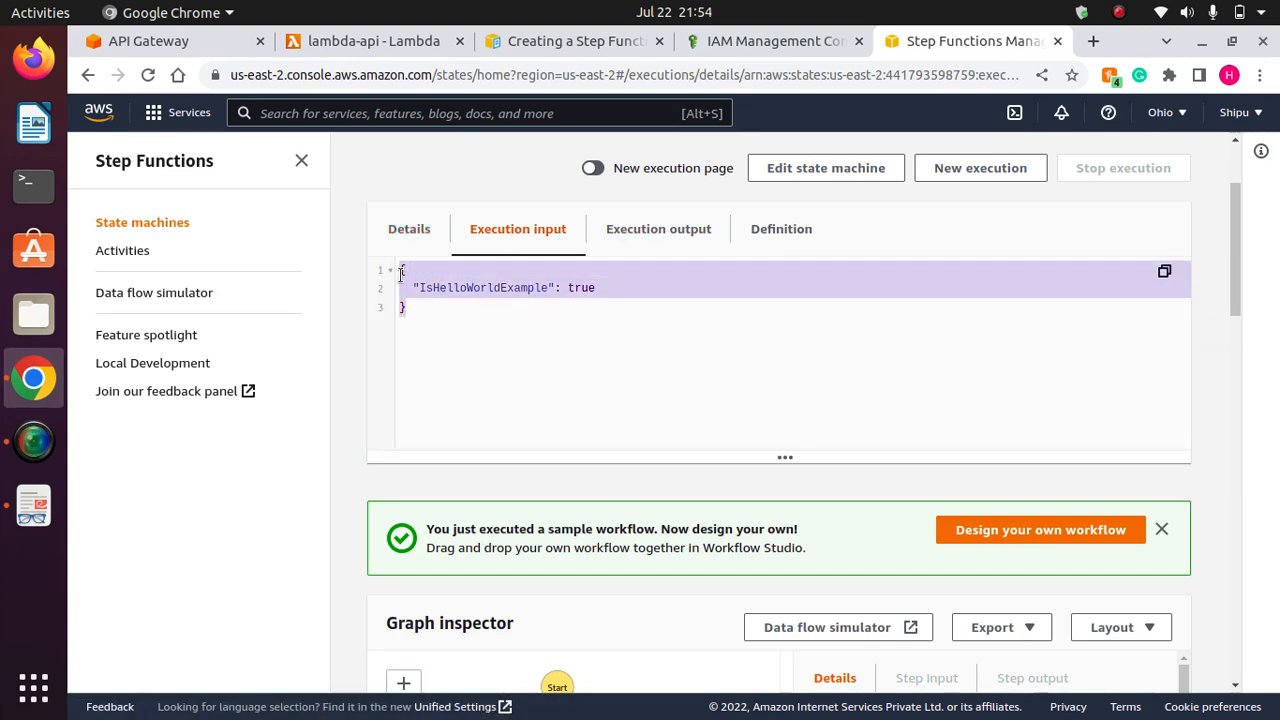
pyautogui.rightClick(436, 287)
pyautogui.click(499, 325)
pyautogui.click(645, 352)
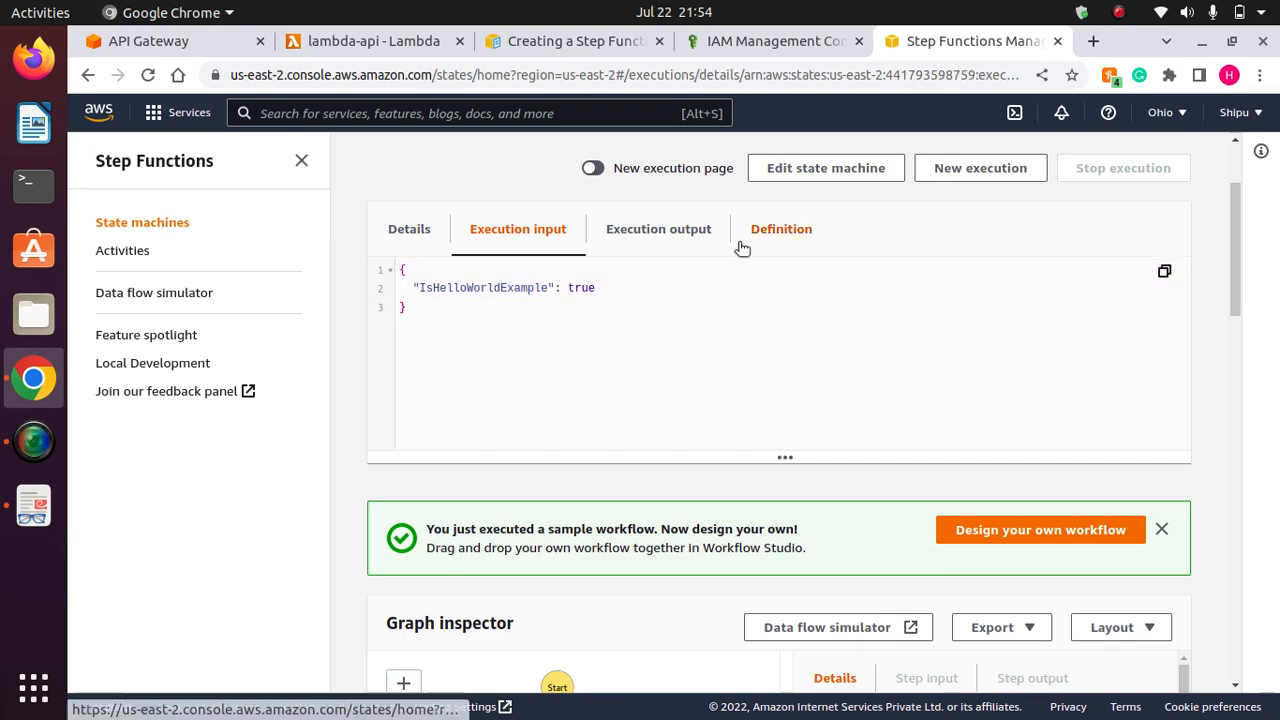
# Return to the API Gateway console and look over the /step-function-invoke POST method test page down to its request body.
pyautogui.click(378, 41)
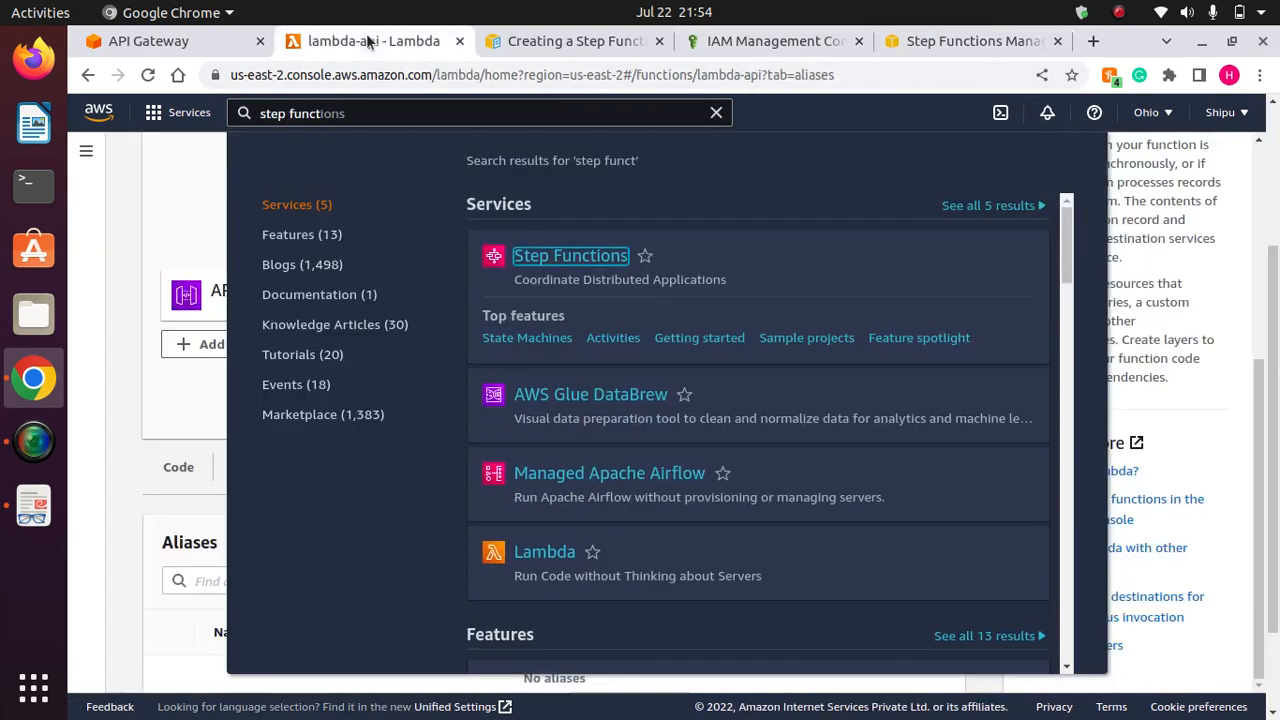
pyautogui.click(172, 45)
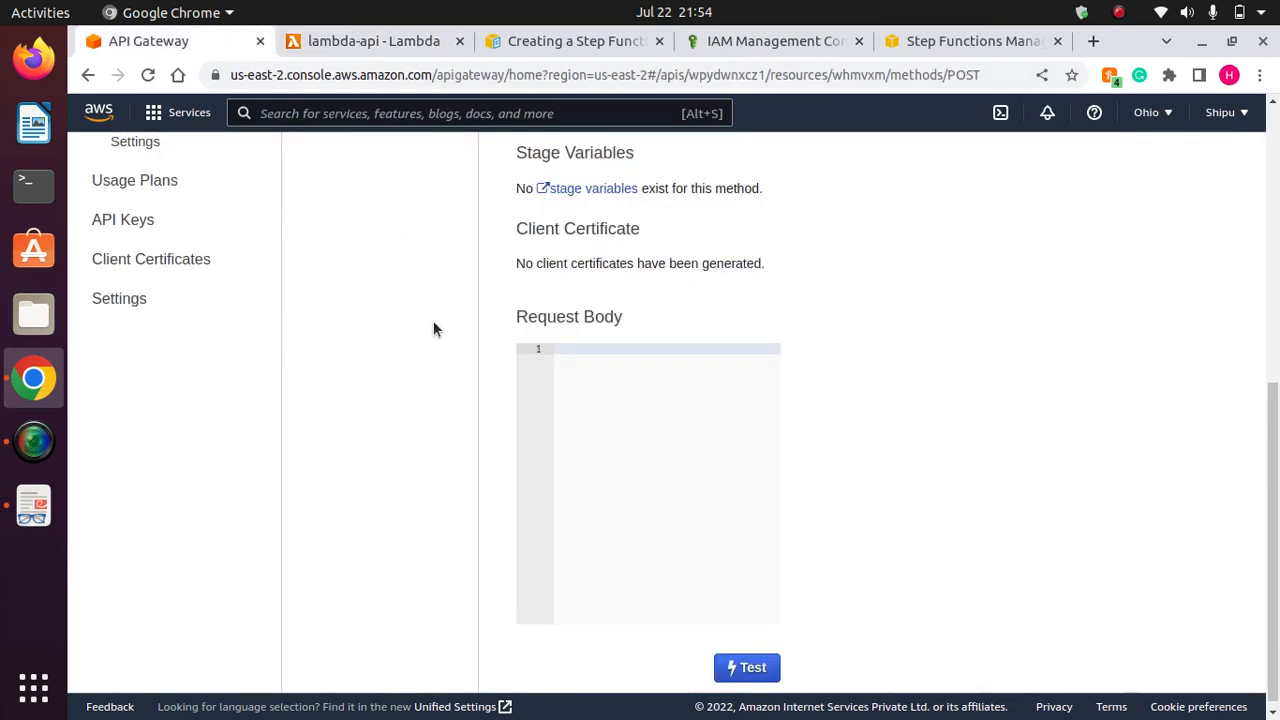
pyautogui.scroll(10, 1265, 300)
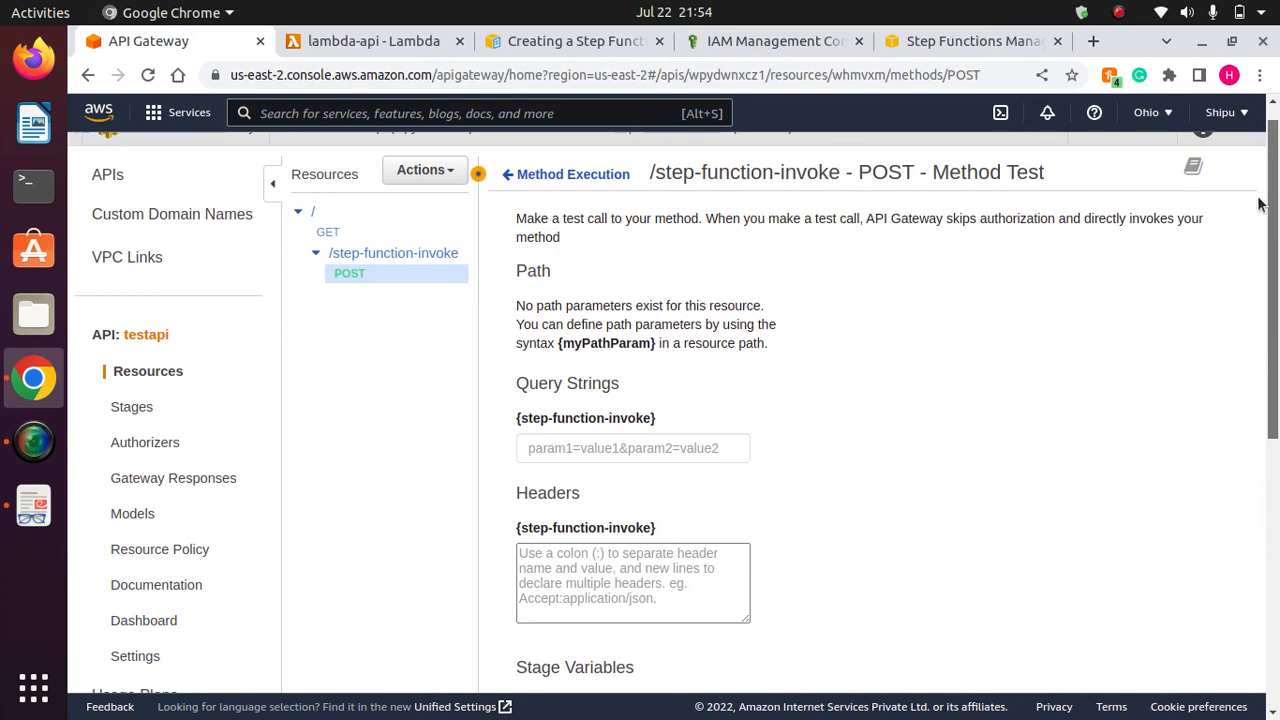
pyautogui.scroll(-10, 1260, 203)
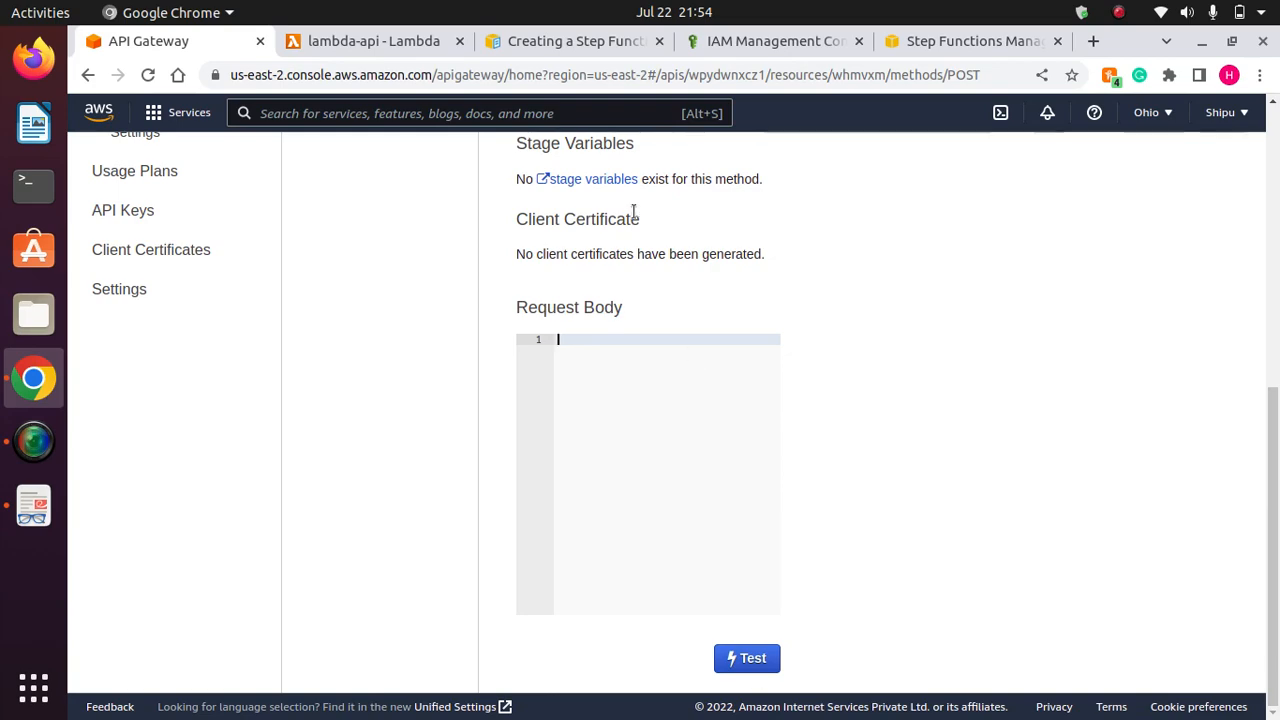
pyautogui.moveTo(1276, 429)
pyautogui.mouseDown()
pyautogui.moveTo(1275, 222)
pyautogui.moveTo(1275, 432)
pyautogui.mouseUp()
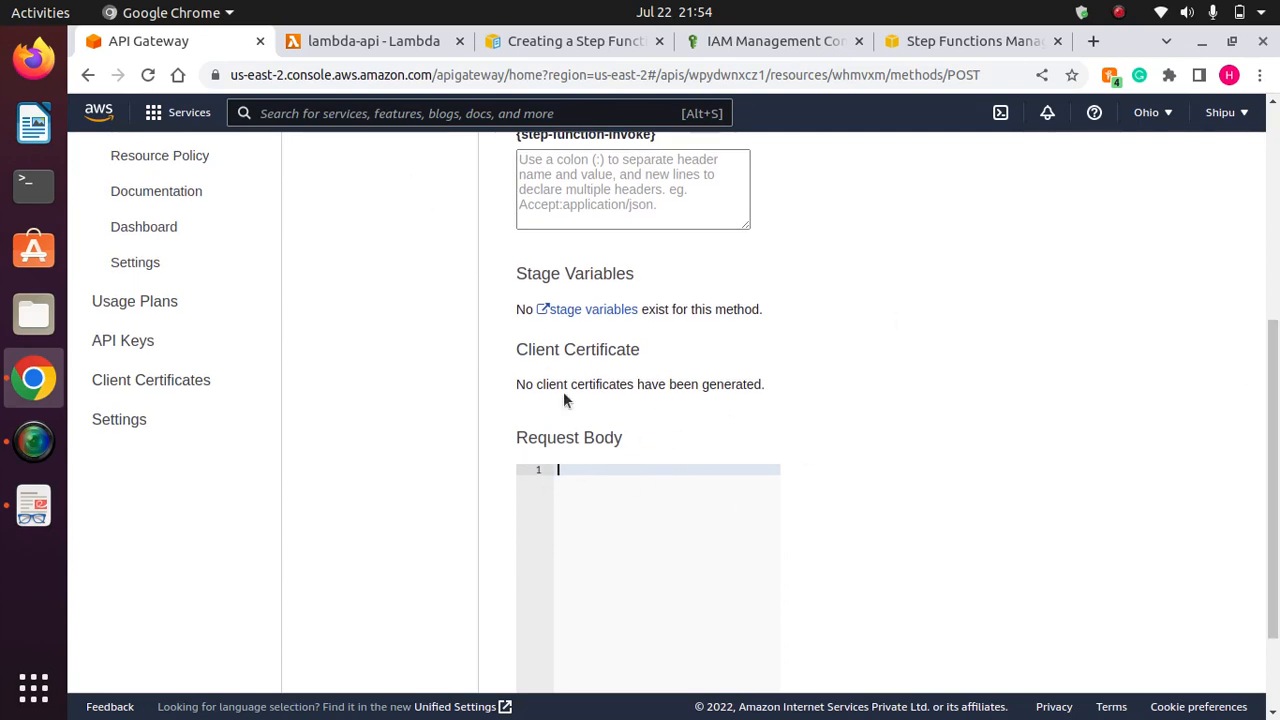
# Find "Step 3: Test and Deploy the API Gateway API" in the Step Functions tutorial and copy its sample request body JSON.
pyautogui.click(572, 43)
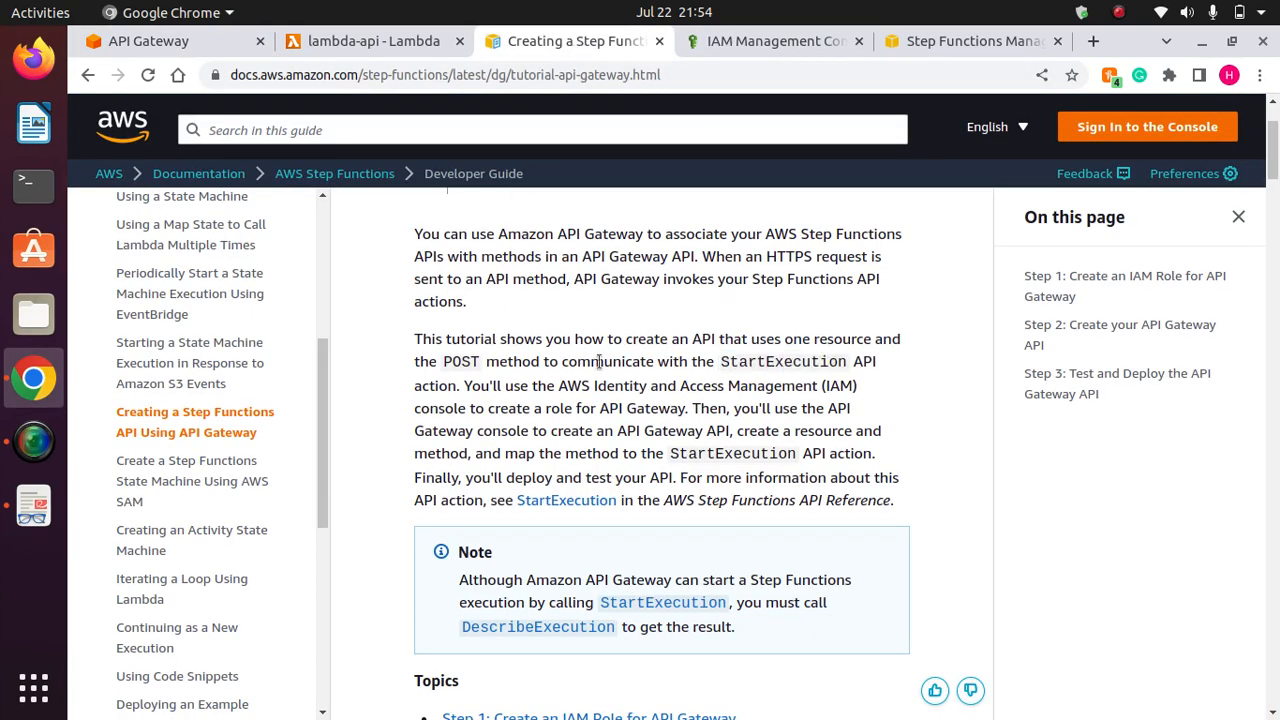
pyautogui.scroll(-6, 598, 362)
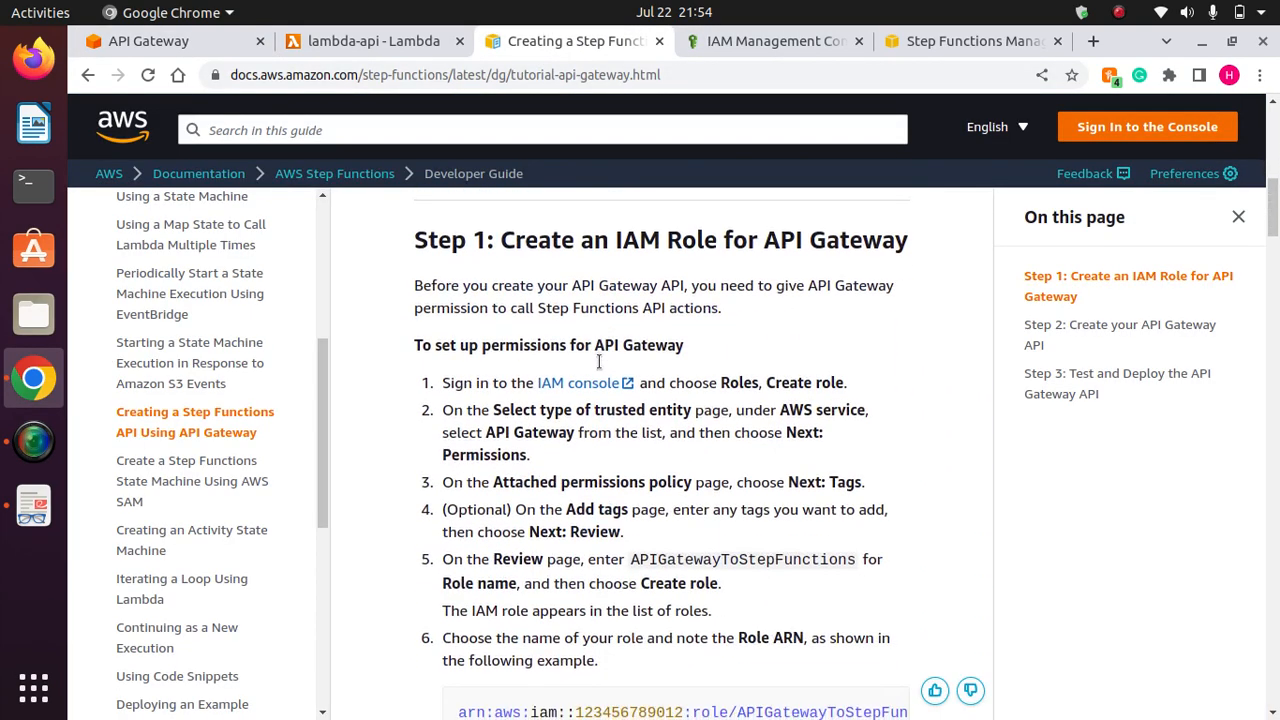
pyautogui.scroll(-6, 598, 362)
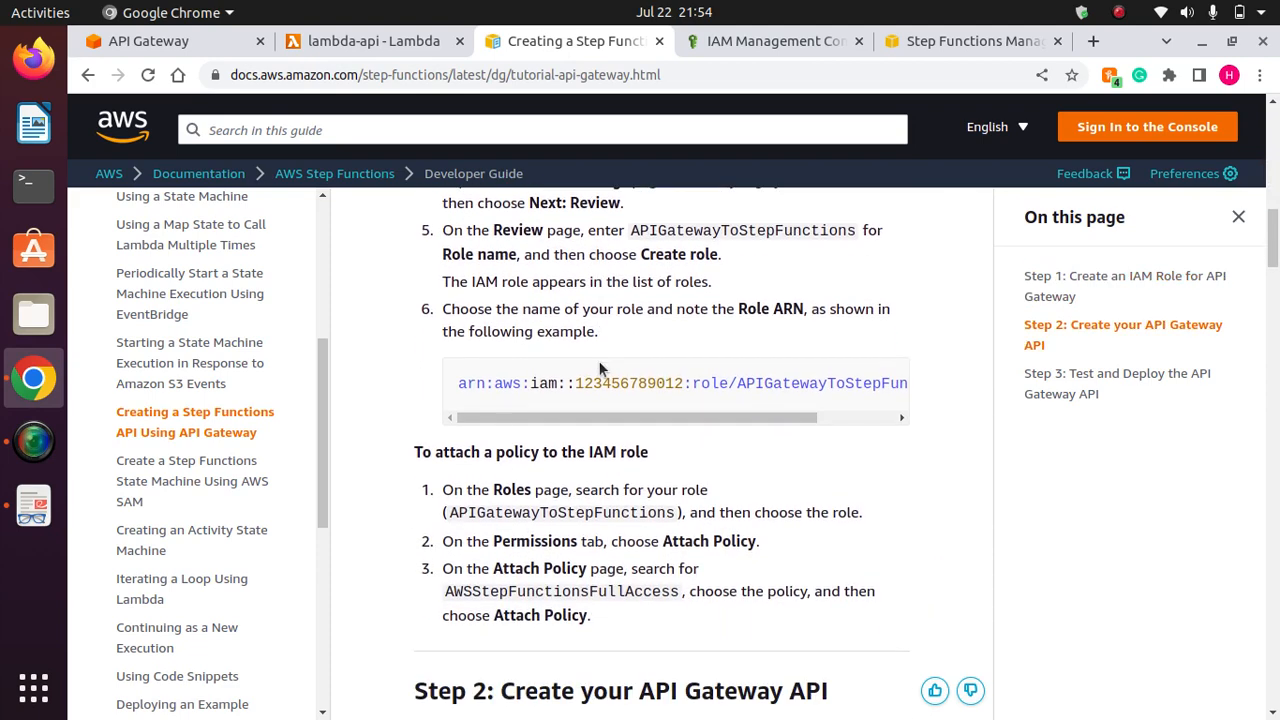
pyautogui.scroll(-5, 573, 324)
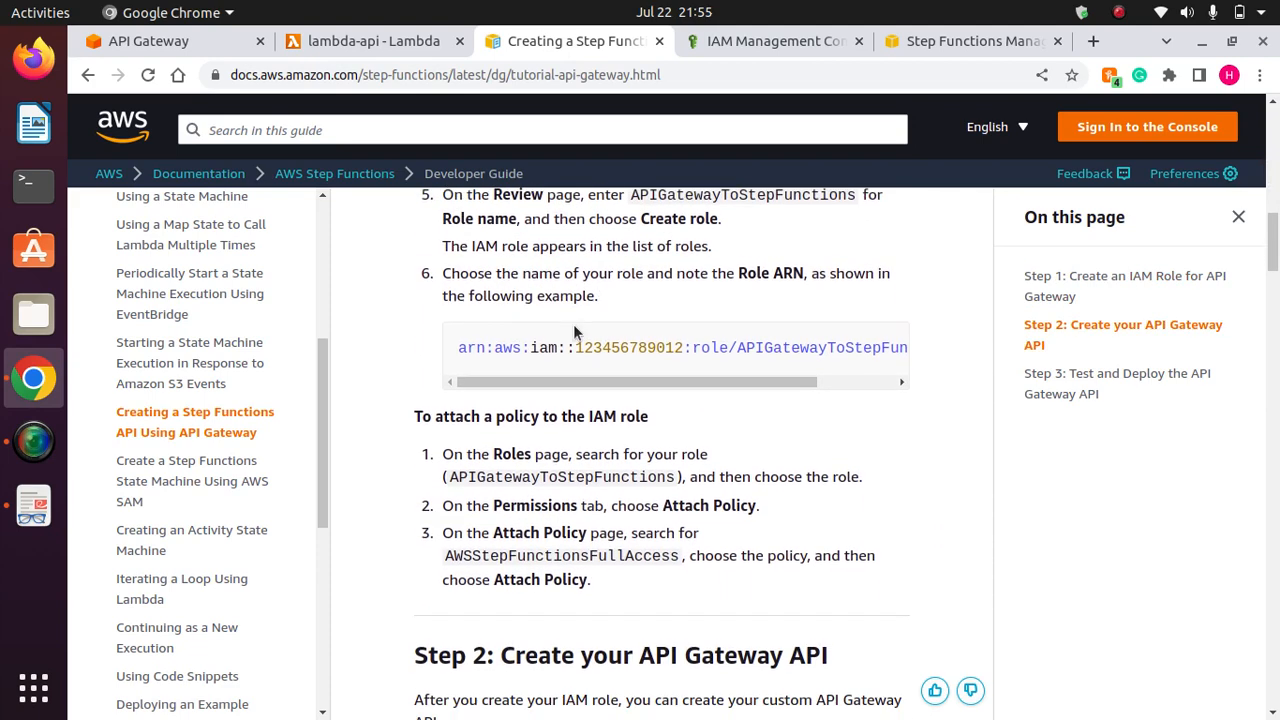
pyautogui.scroll(-9, 575, 324)
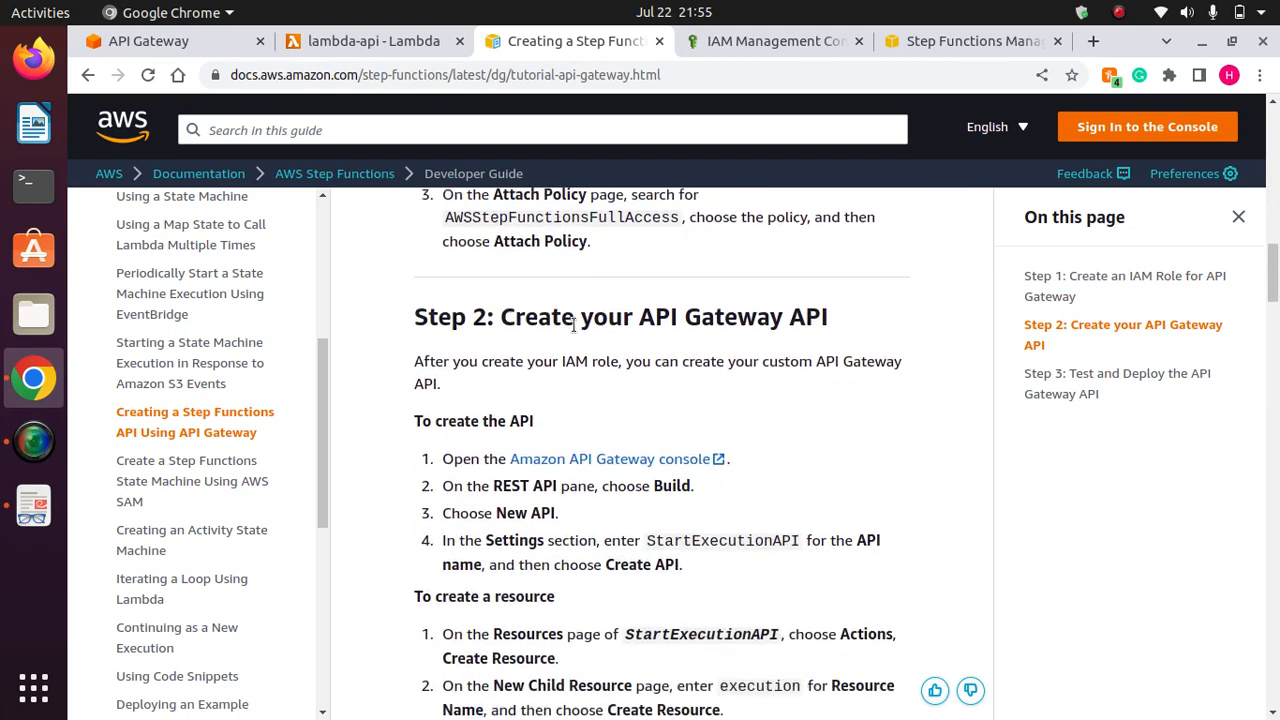
pyautogui.scroll(-18, 573, 324)
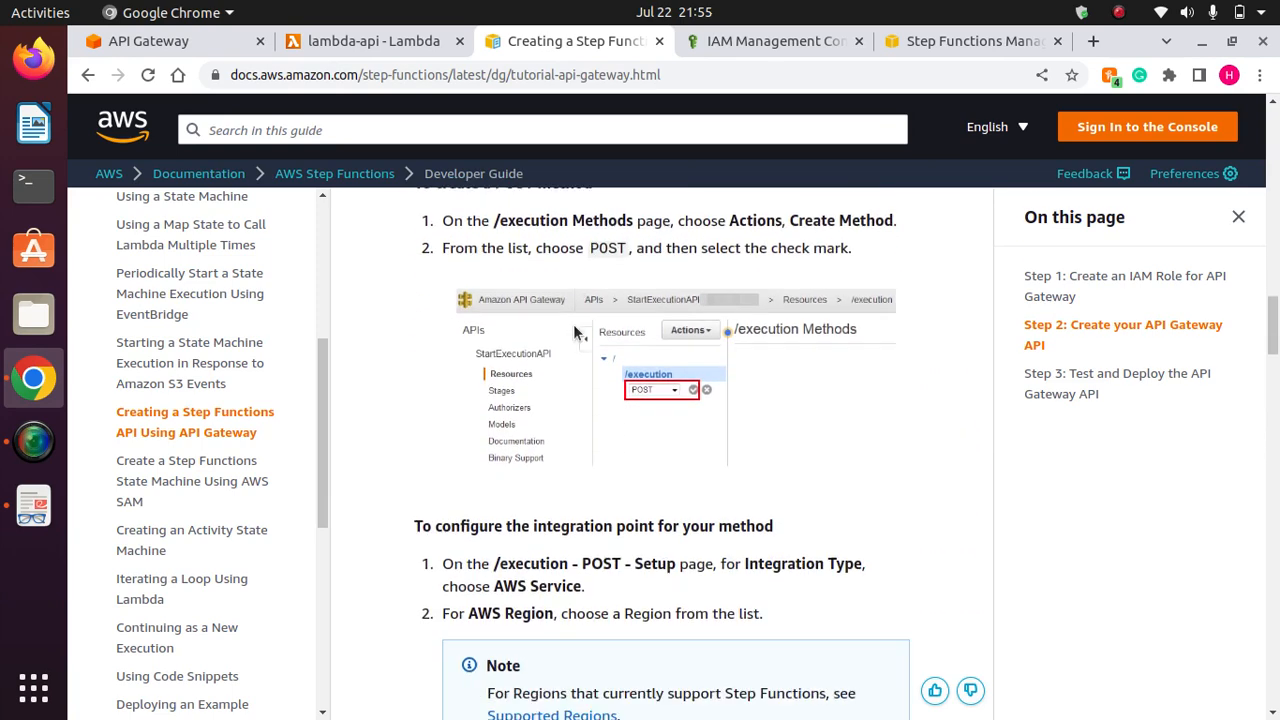
pyautogui.scroll(-20, 573, 324)
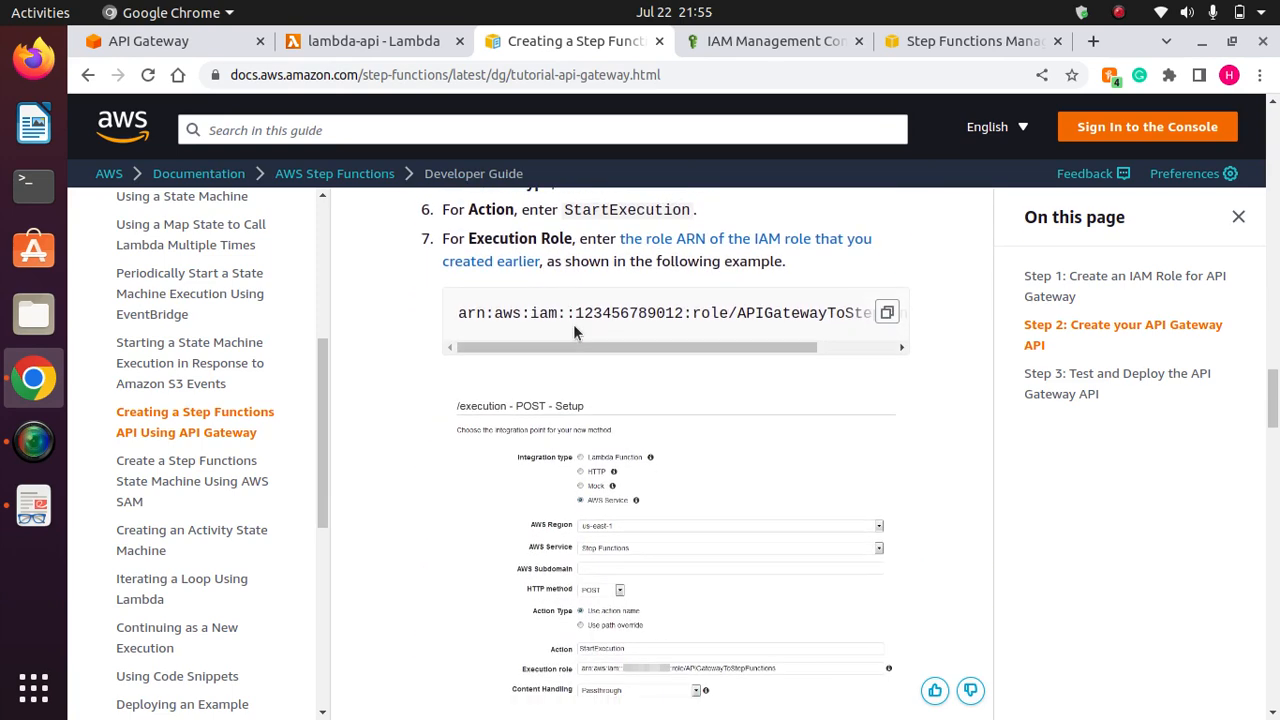
pyautogui.scroll(-4, 573, 324)
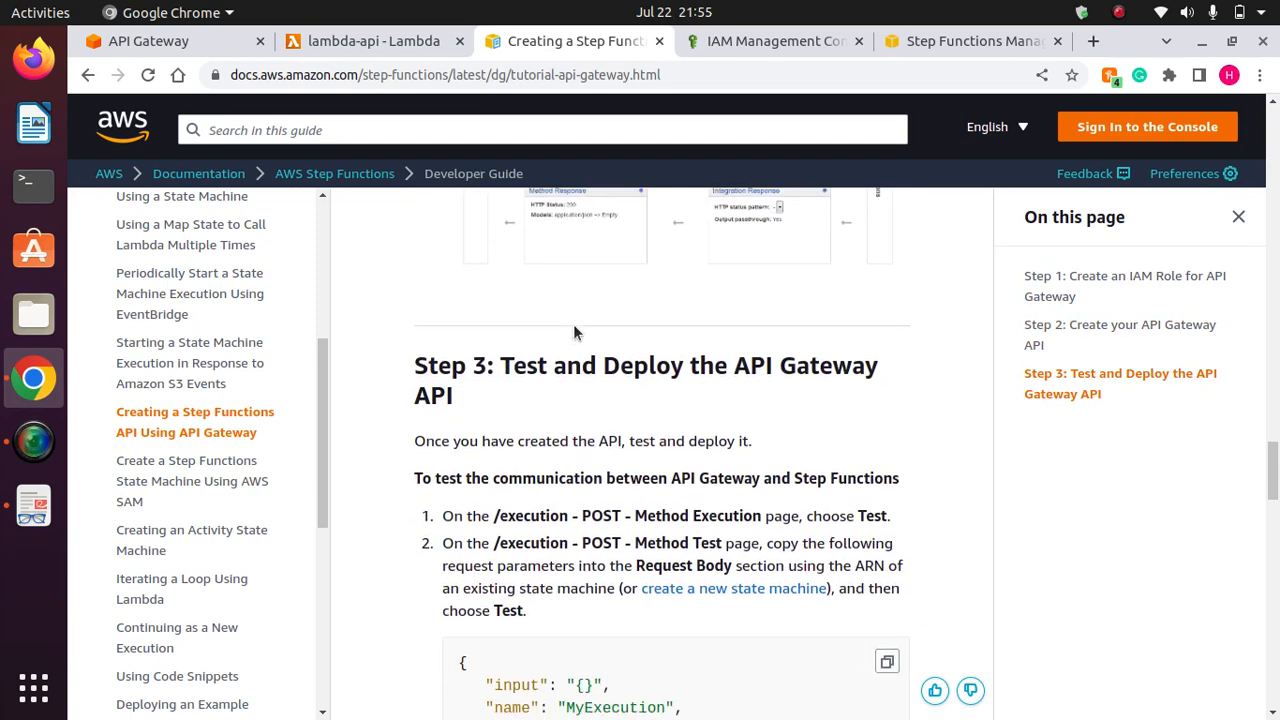
pyautogui.scroll(-2, 575, 332)
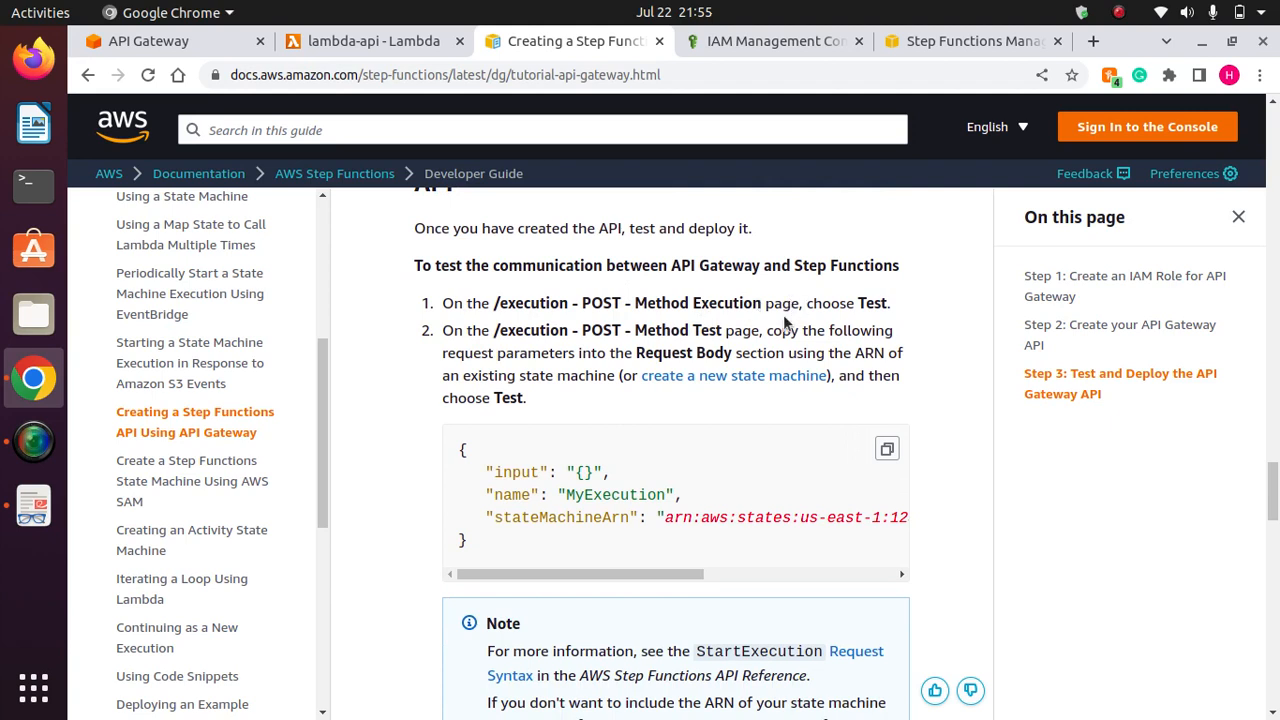
pyautogui.moveTo(640, 352); pyautogui.dragTo(750, 353)
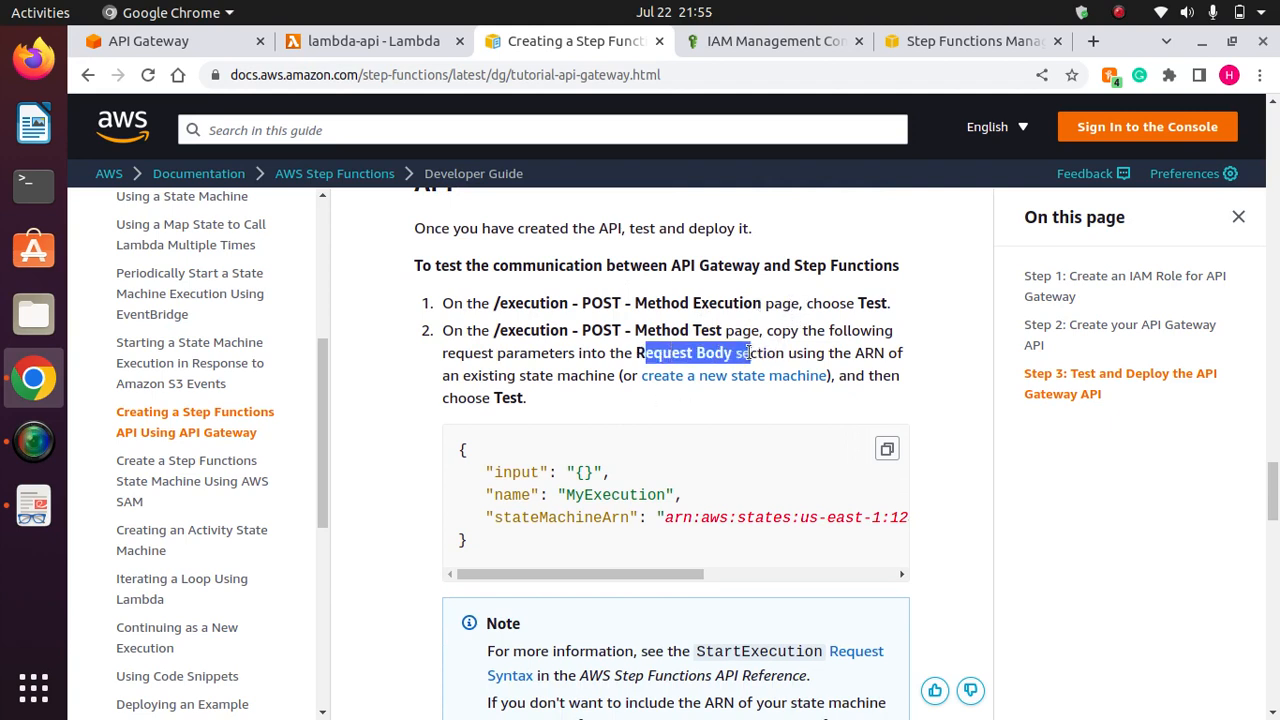
pyautogui.click(887, 449)
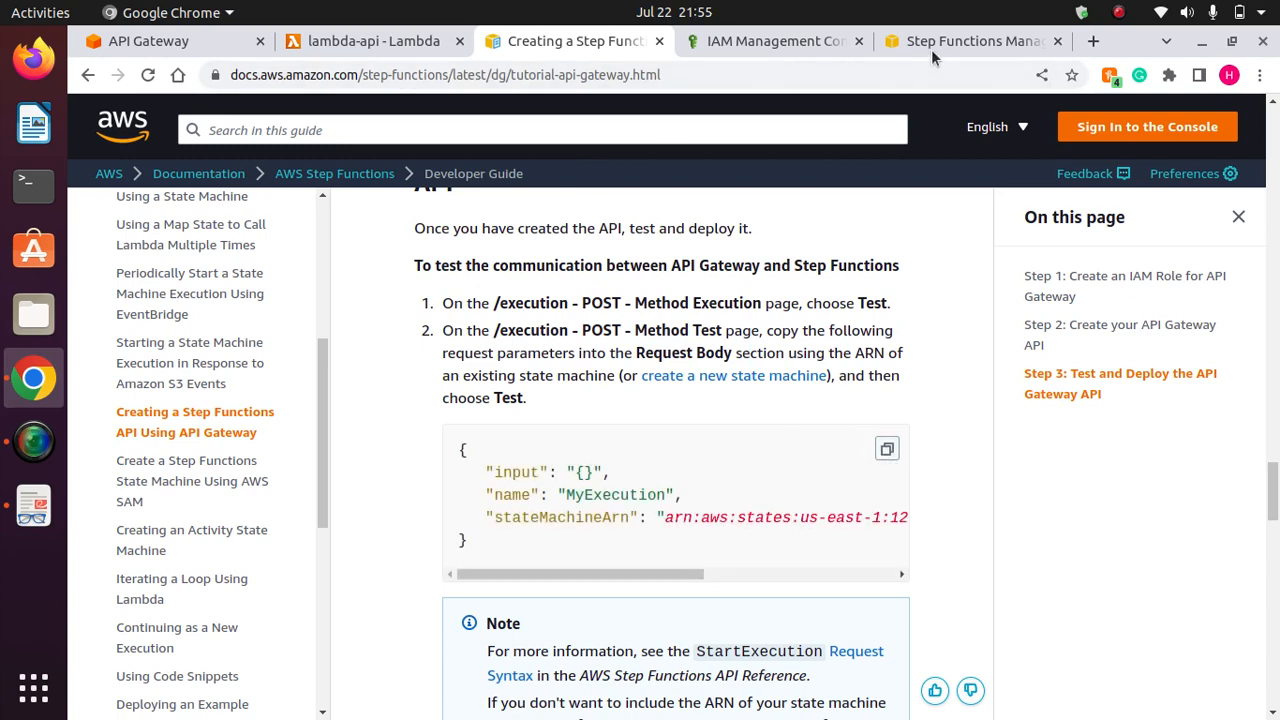
# Paste the copied sample JSON with input, name and stateMachineArn into the request body of the /step-function-invoke POST method test.
pyautogui.click(176, 46)
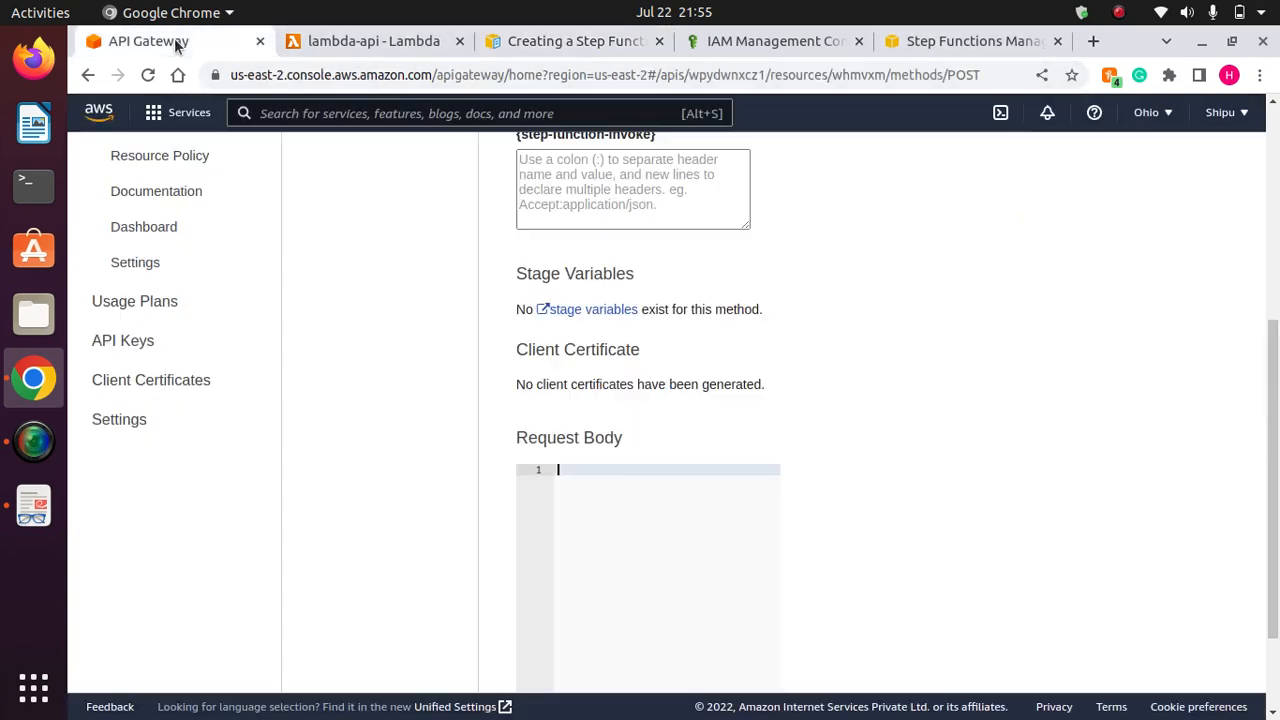
pyautogui.rightClick(579, 497)
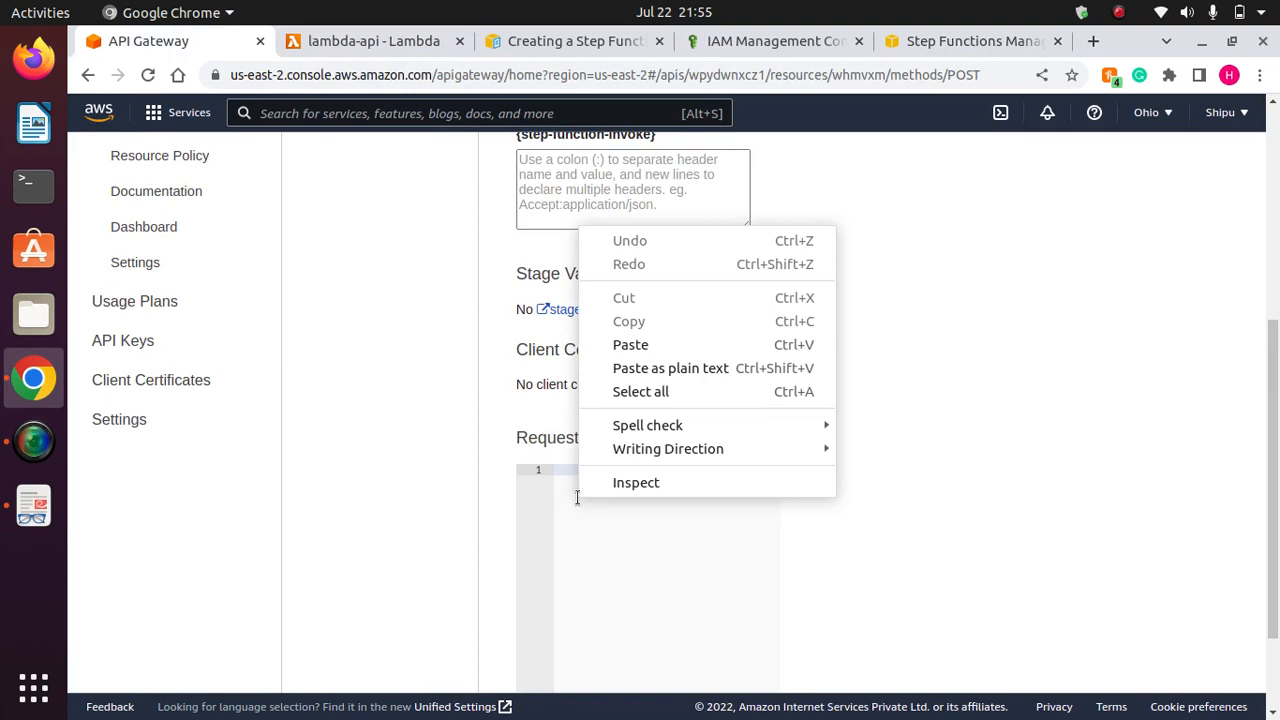
pyautogui.click(631, 345)
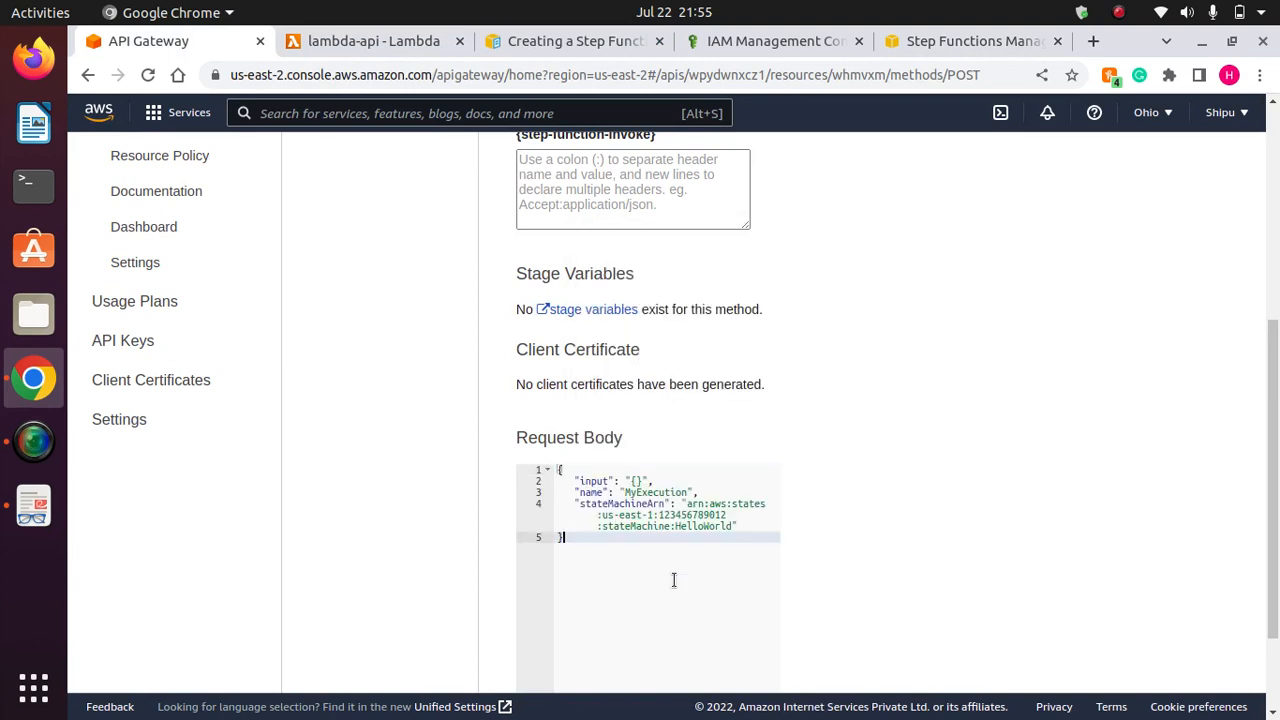
pyautogui.click(636, 482)
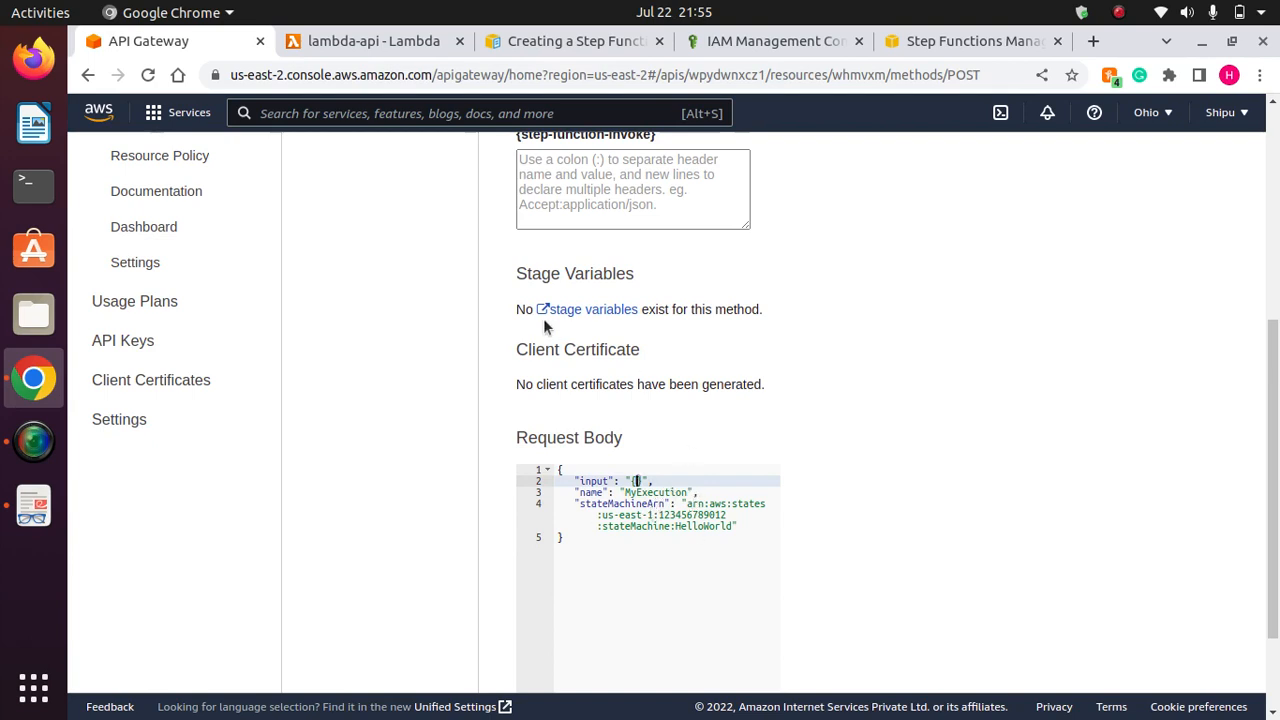
pyautogui.moveTo(687, 503); pyautogui.dragTo(729, 525)
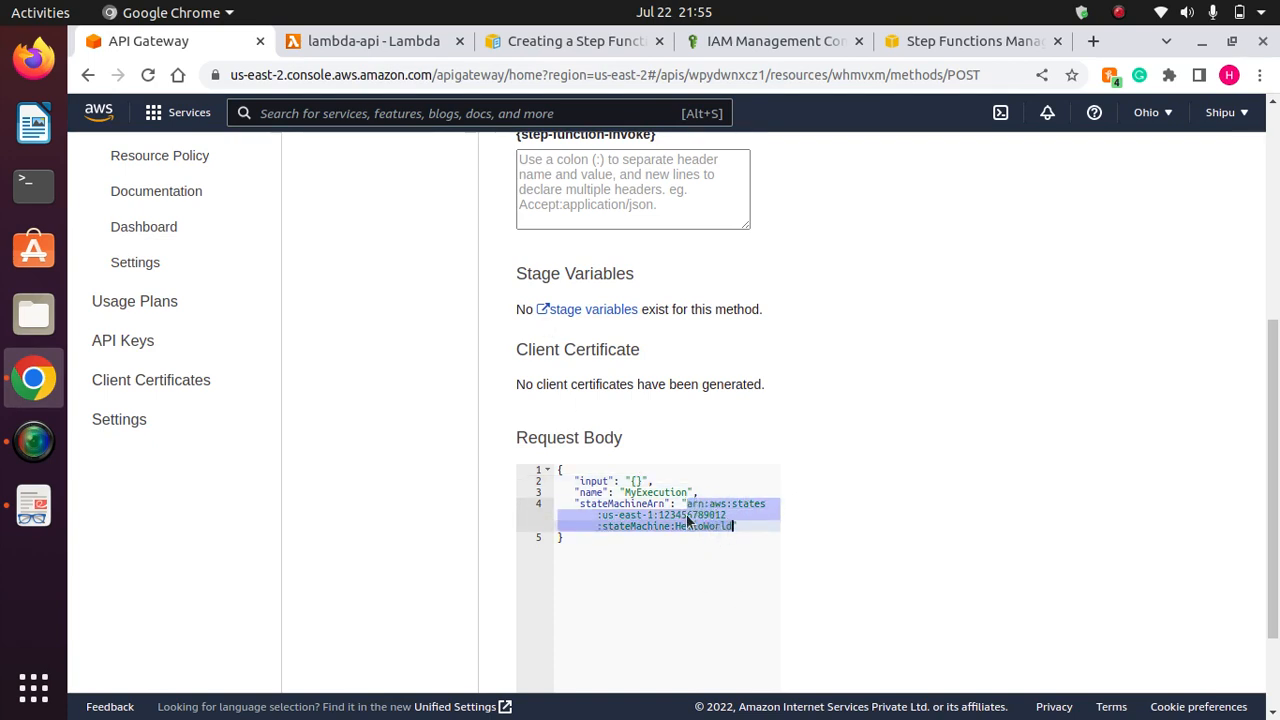
pyautogui.click(706, 515)
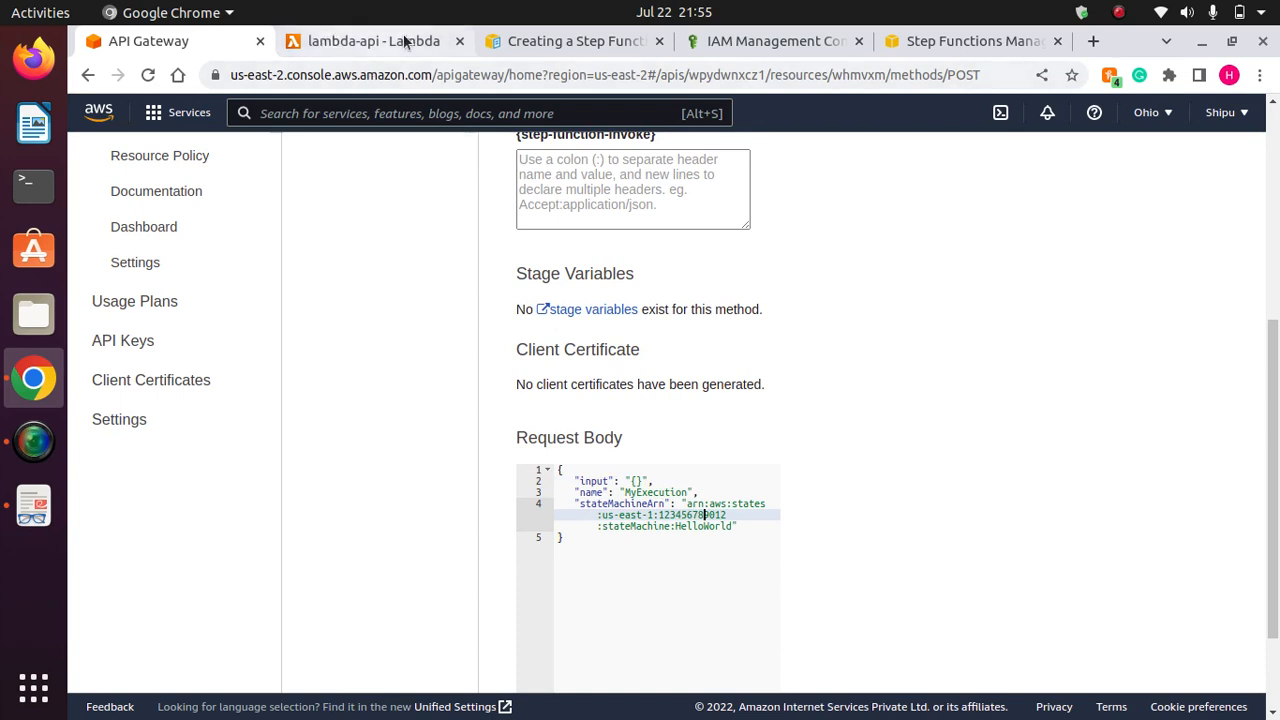
# Return to the Step Functions console and open the HelloWorld state machine's details from the list of state machines.
pyautogui.click(930, 42)
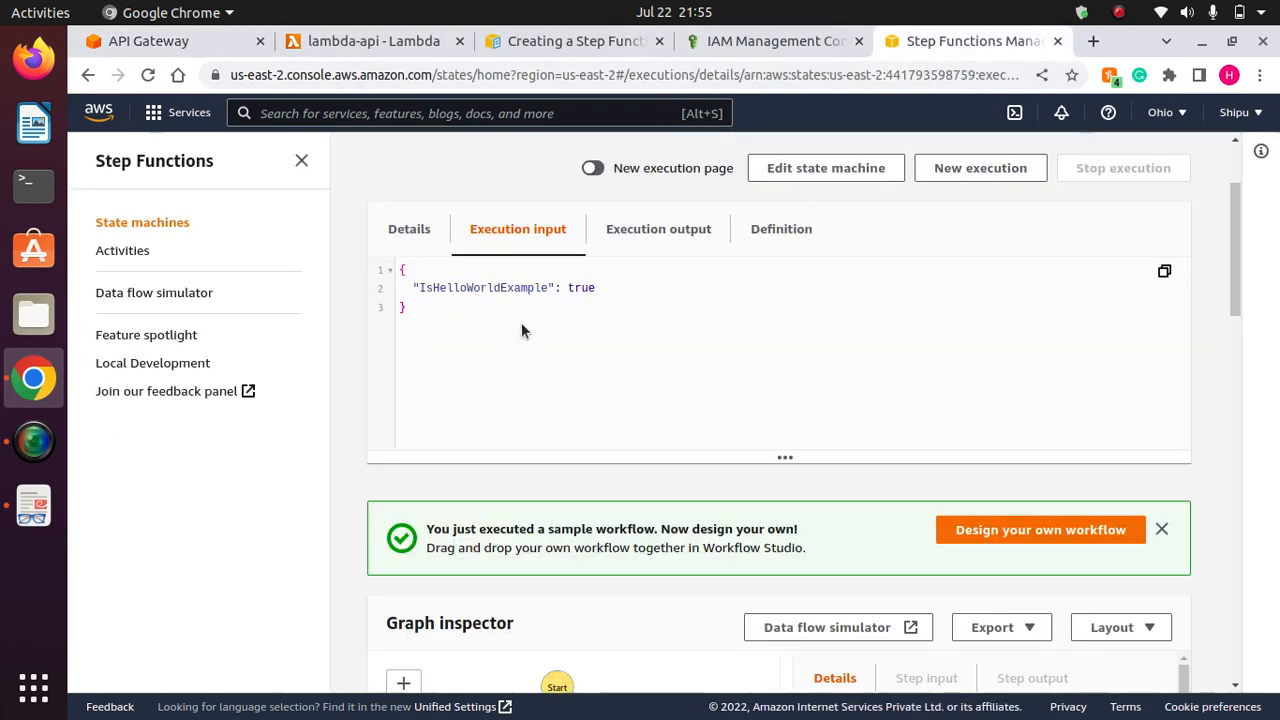
pyautogui.scroll(3, 930, 253)
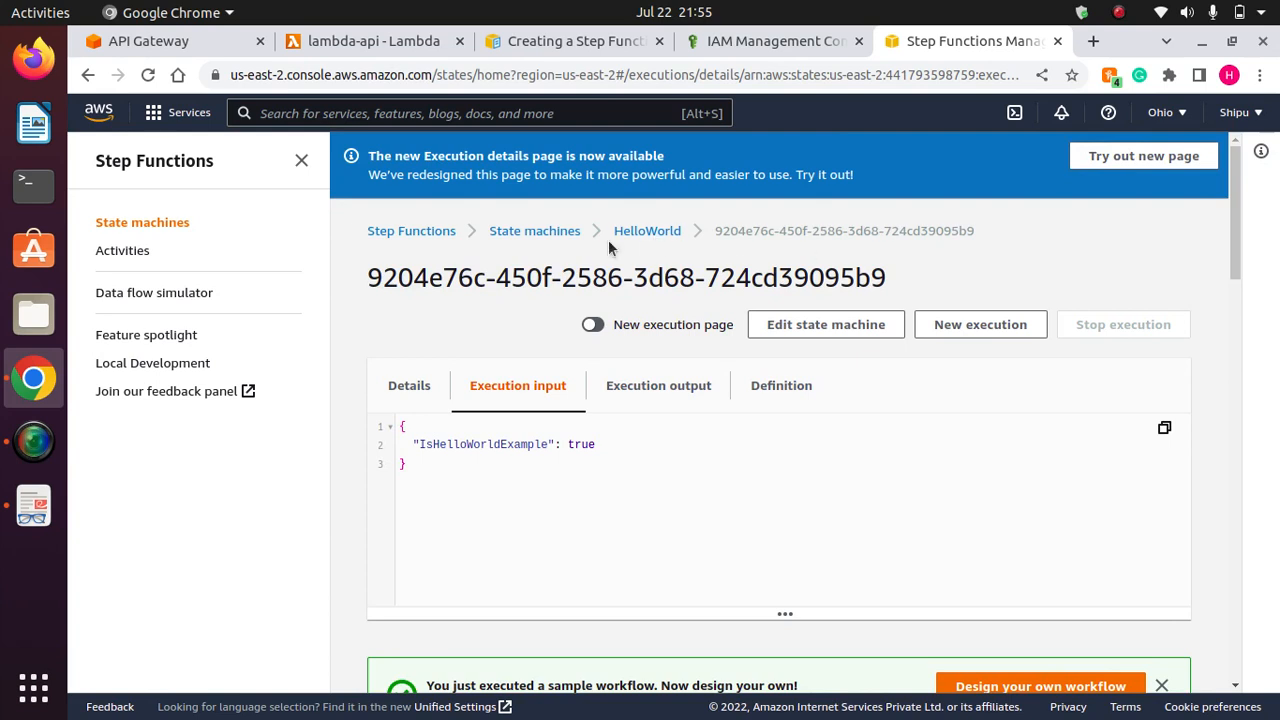
pyautogui.click(530, 233)
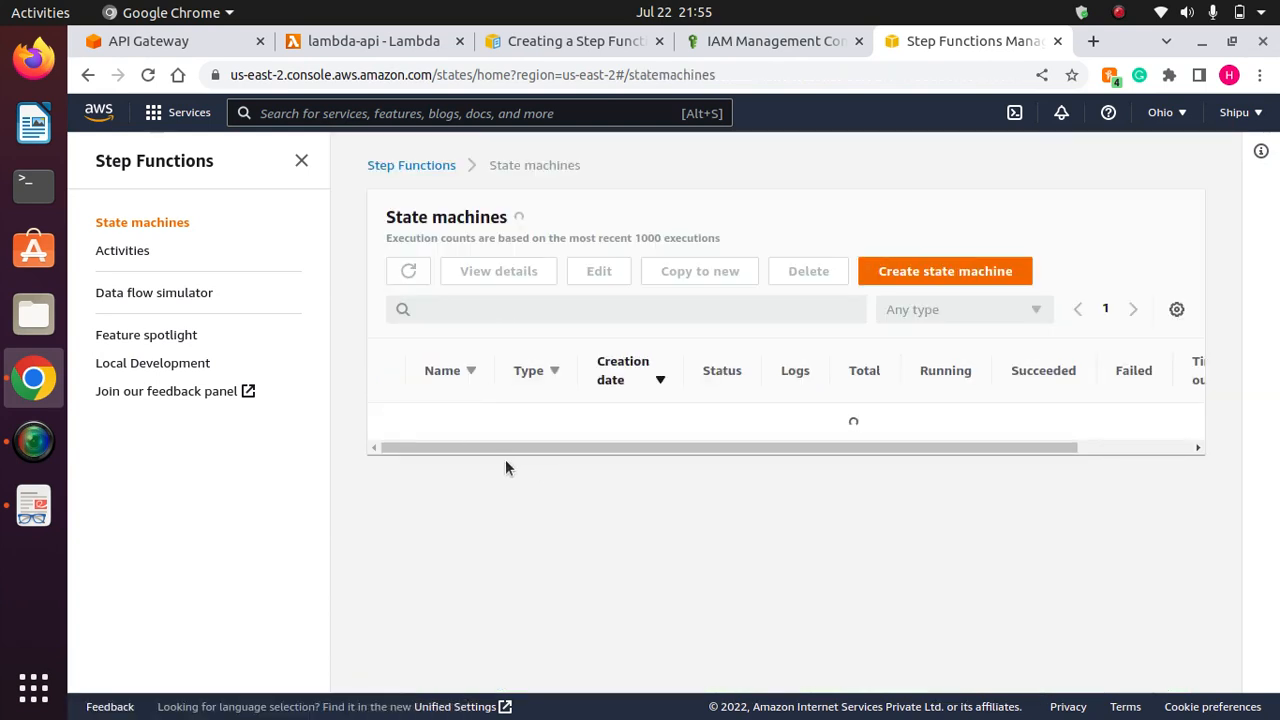
pyautogui.click(505, 459)
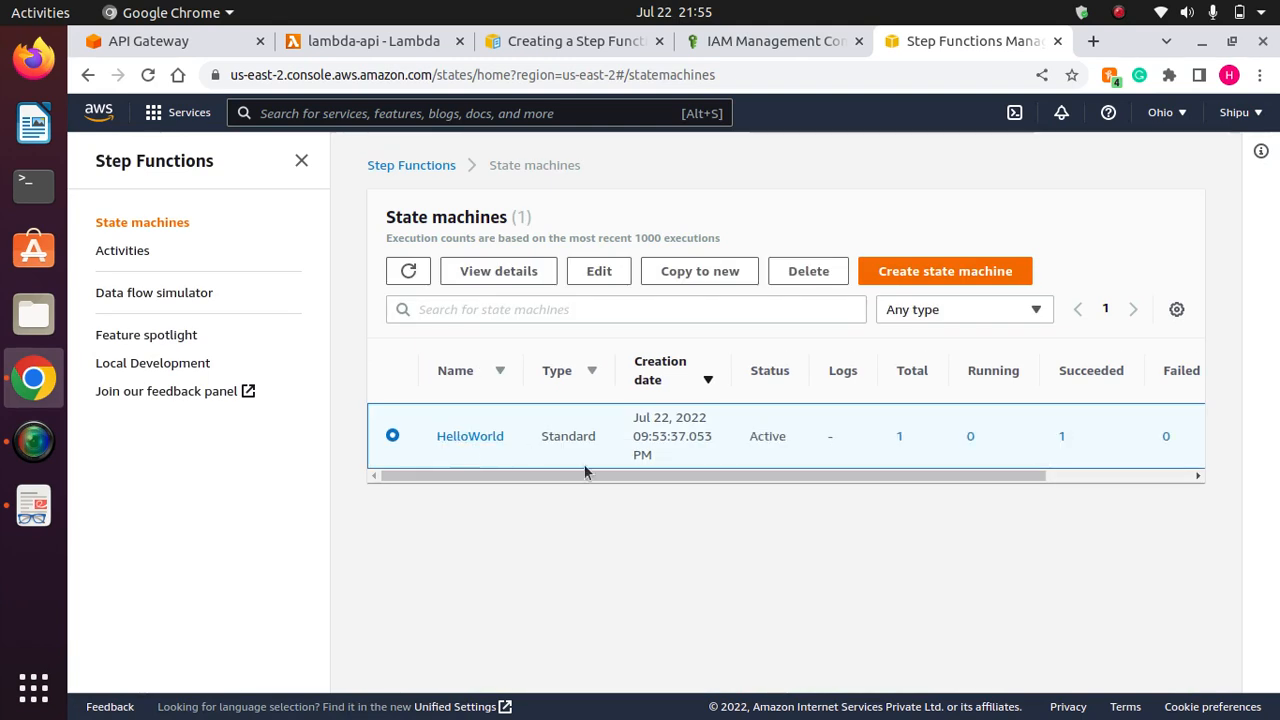
pyautogui.click(468, 437)
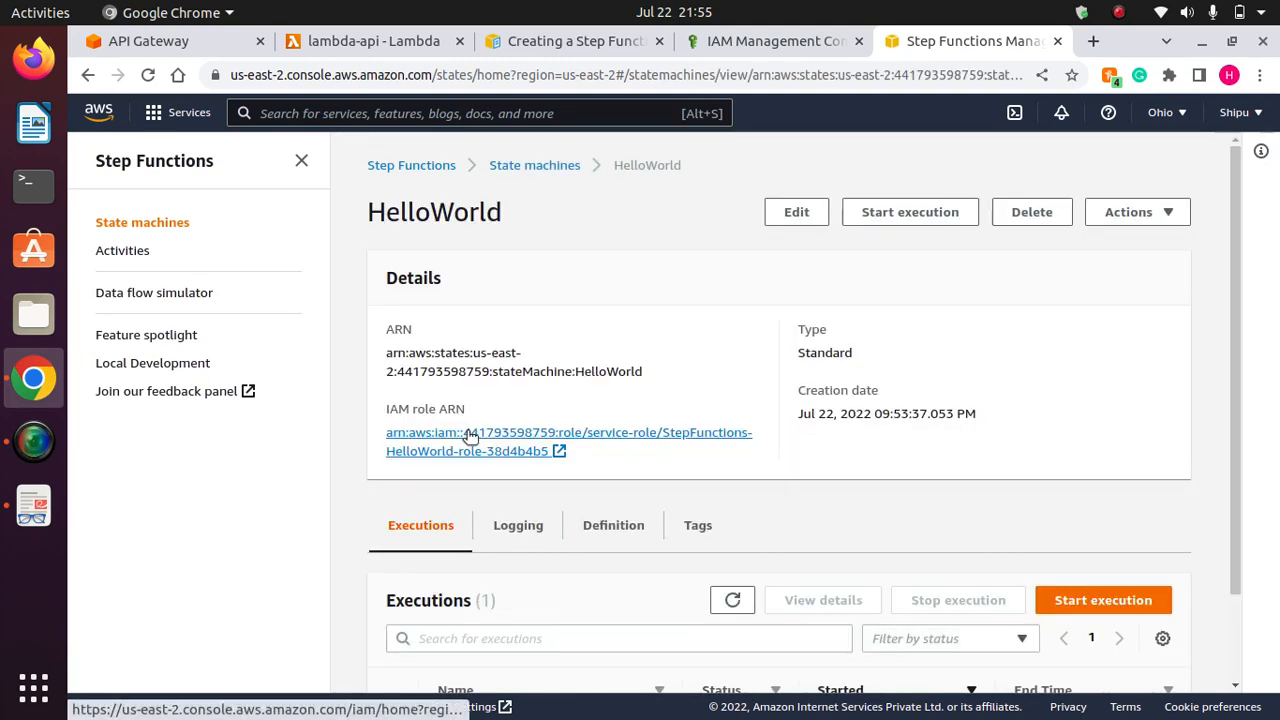
# Copy the full ARN of the HelloWorld state machine from its details.
pyautogui.moveTo(637, 371); pyautogui.dragTo(389, 352)
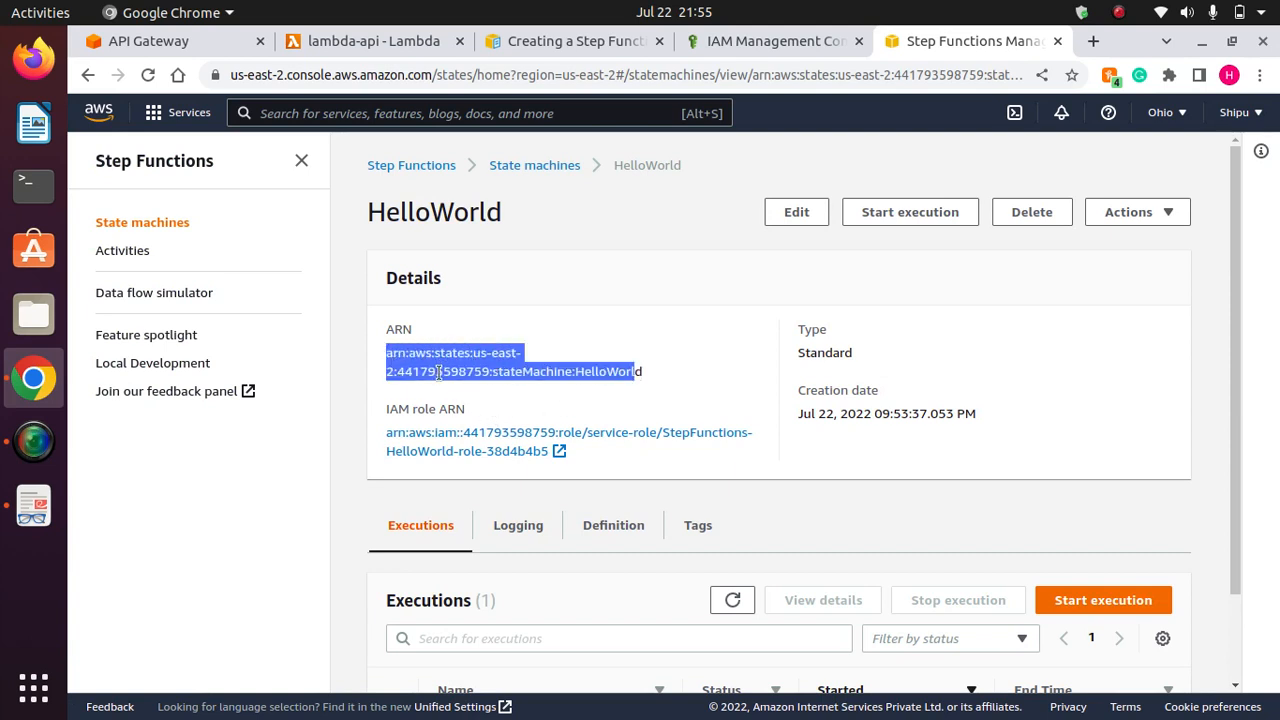
pyautogui.click(659, 362)
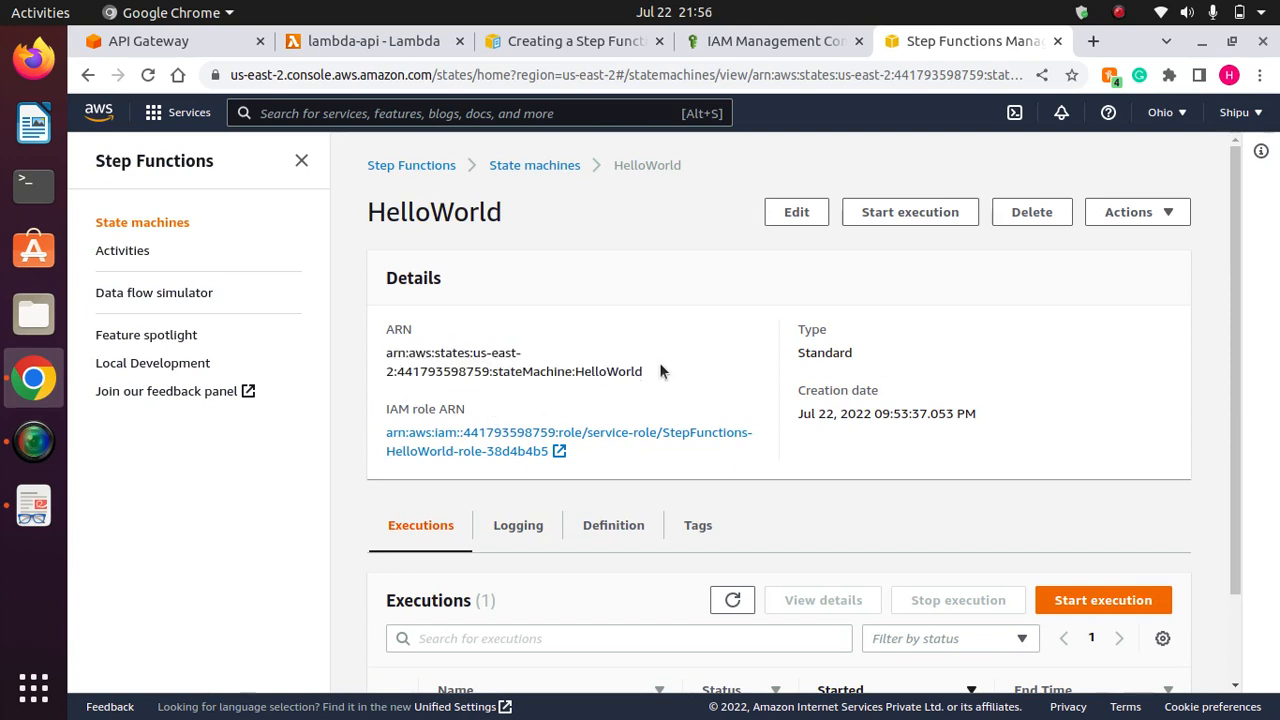
pyautogui.moveTo(647, 371); pyautogui.dragTo(384, 355)
pyautogui.hotkey('ctrl', 'c')
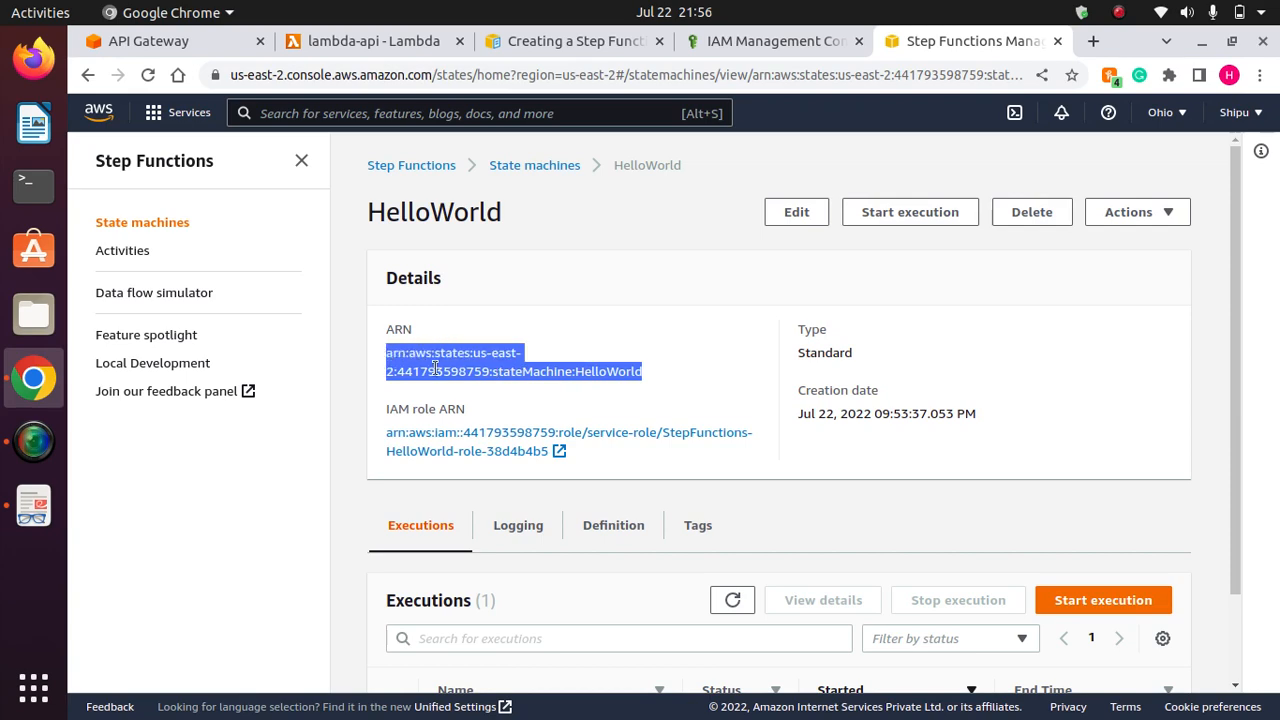
pyautogui.rightClick(465, 364)
pyautogui.click(488, 372)
# Replace the sample stateMachineArn value in the API Gateway test's request body with the copied HelloWorld state machine ARN.
pyautogui.click(196, 40)
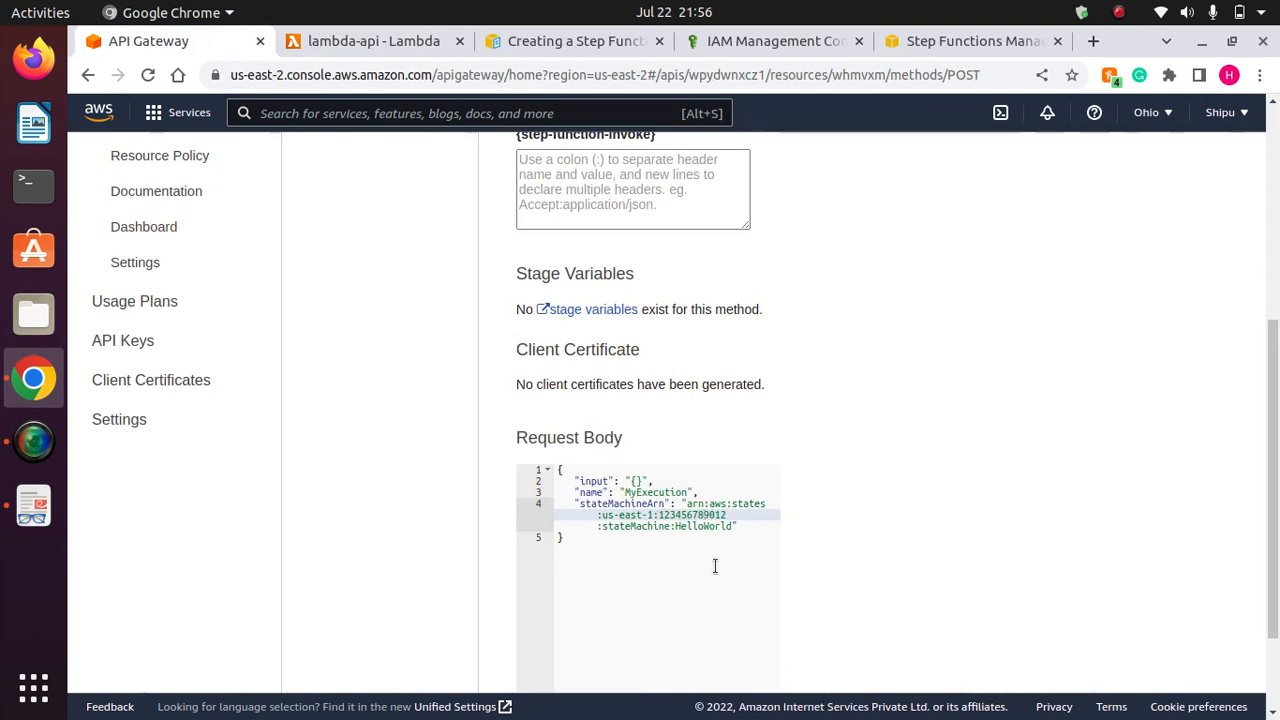
pyautogui.moveTo(687, 504); pyautogui.dragTo(733, 527)
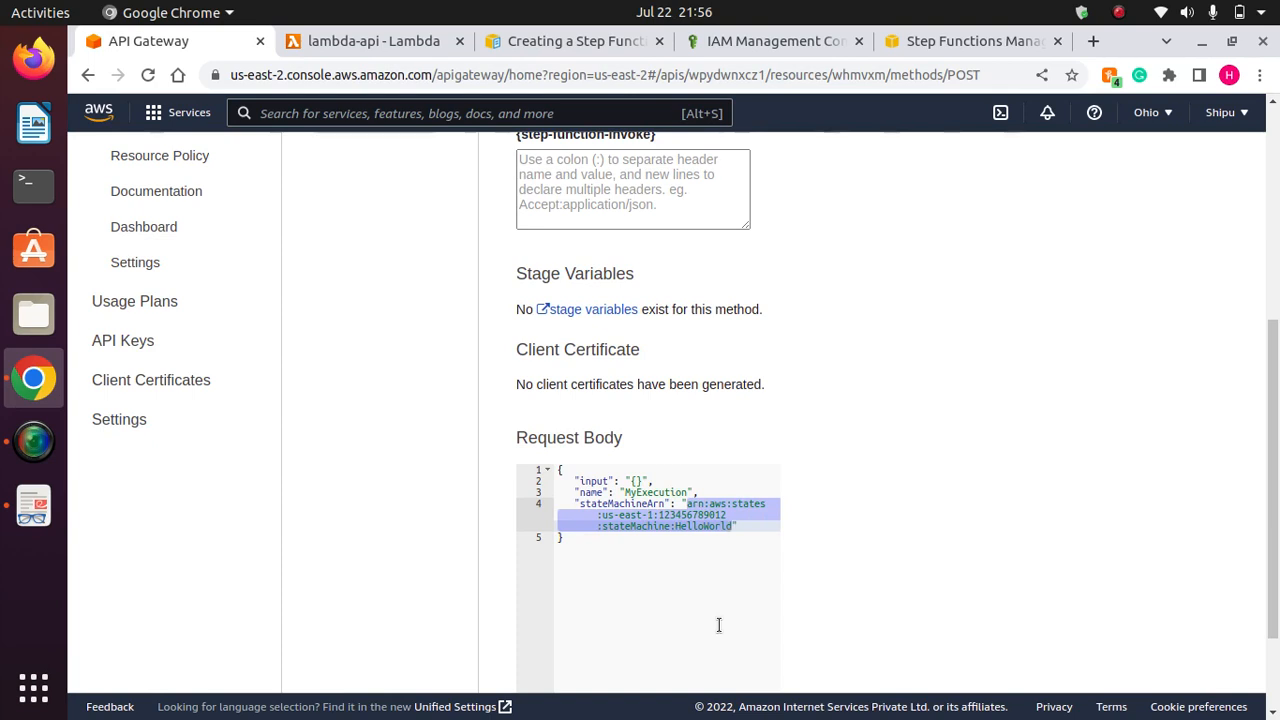
pyautogui.press('BackSpace')
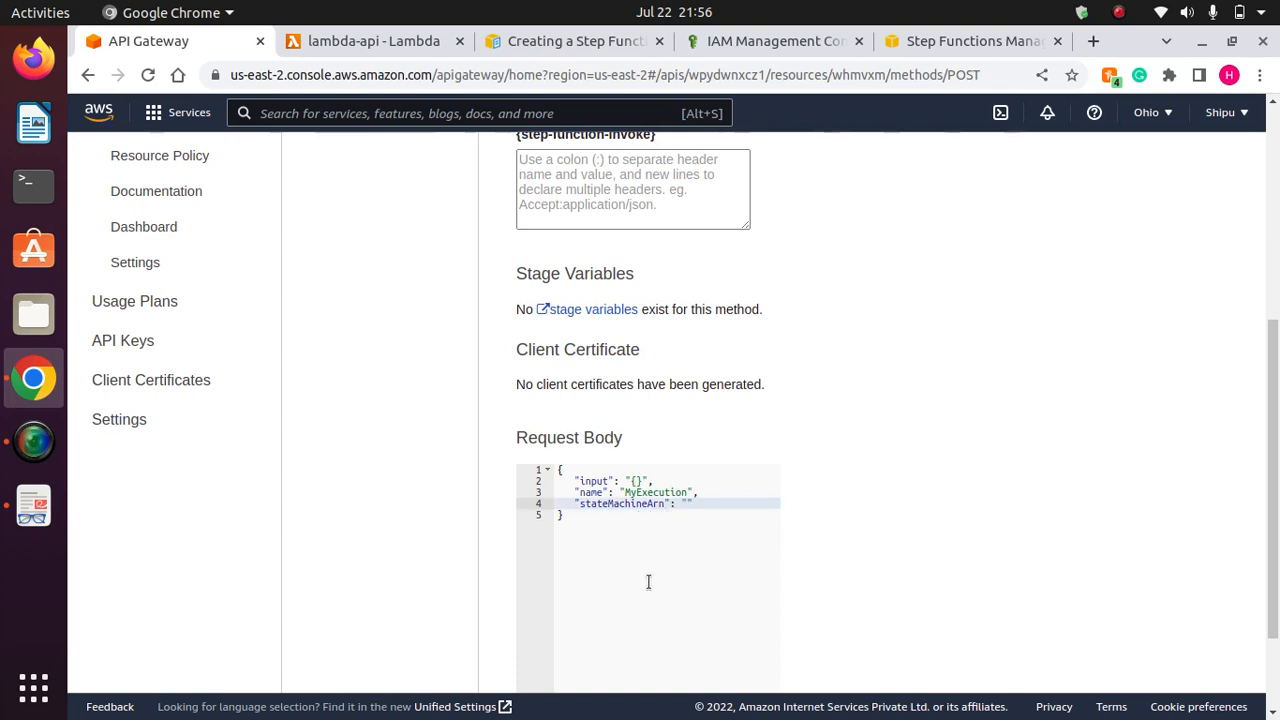
pyautogui.rightClick(700, 534)
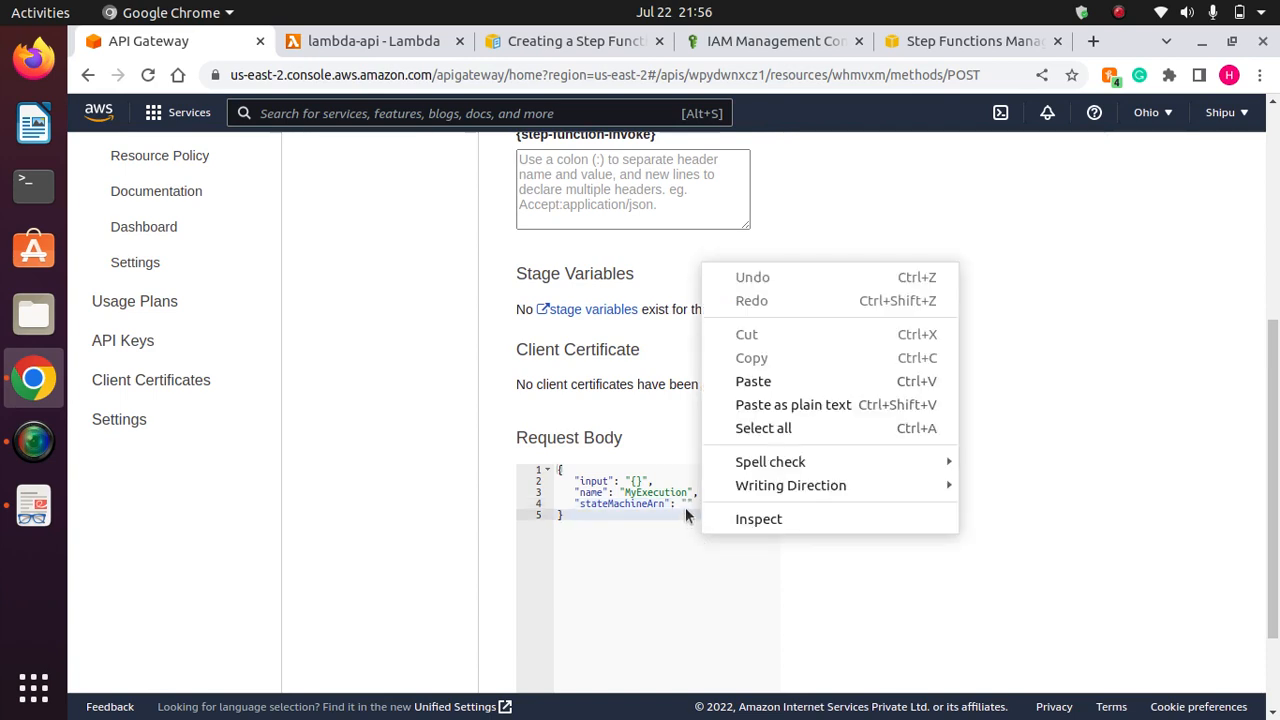
pyautogui.click(687, 503)
pyautogui.click(686, 503)
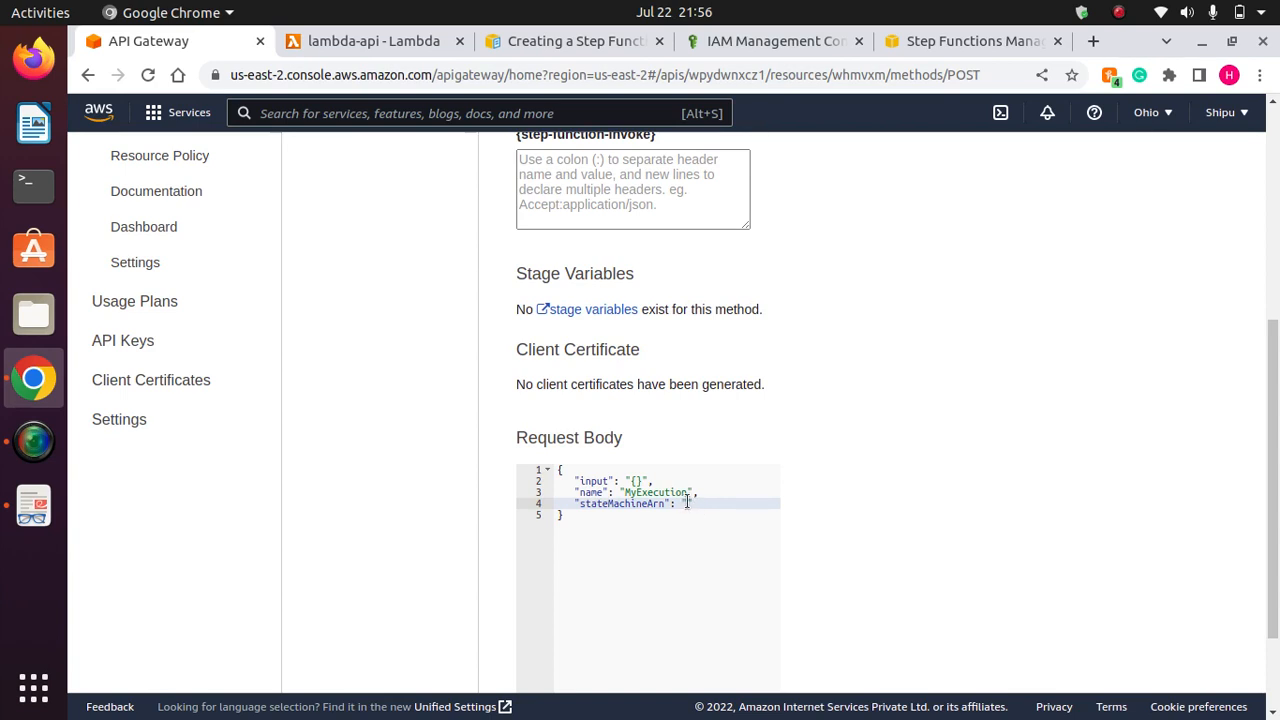
pyautogui.rightClick(687, 503)
pyautogui.click(752, 371)
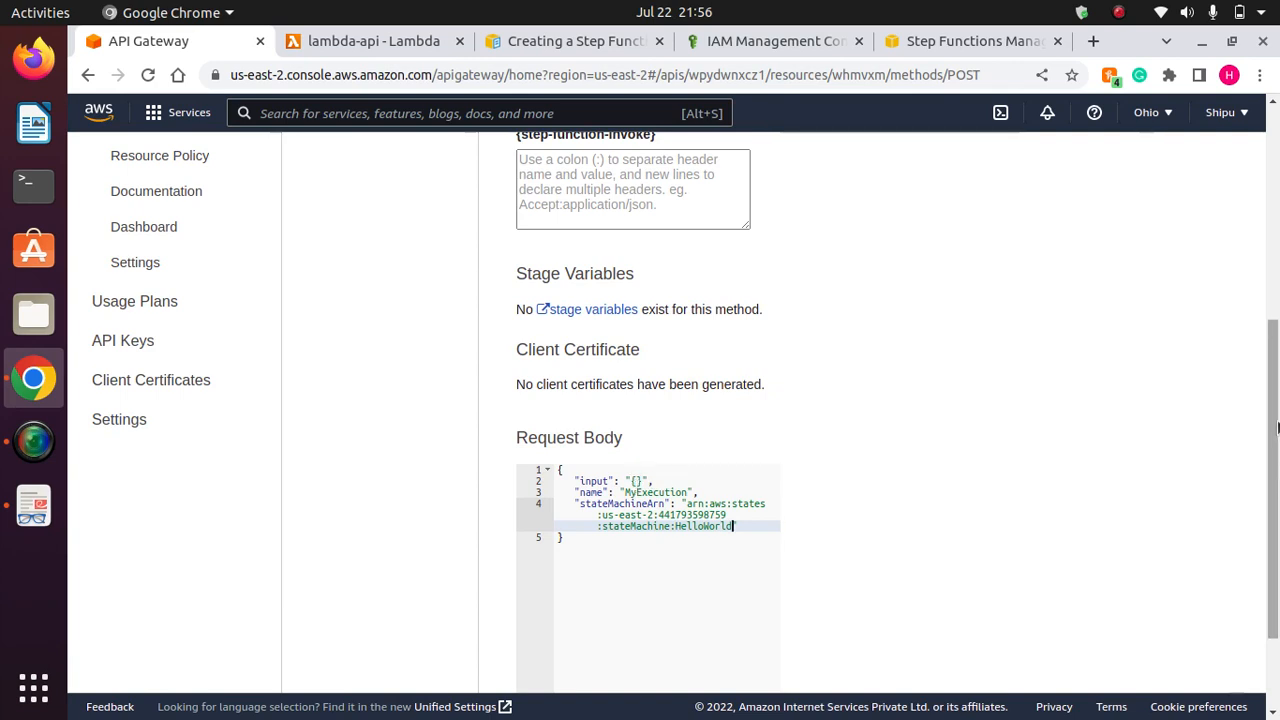
# Run the /step-function-invoke POST method test and review the executionArn and startDate in the response body.
pyautogui.moveTo(1274, 428); pyautogui.dragTo(1263, 608)
pyautogui.click(760, 658)
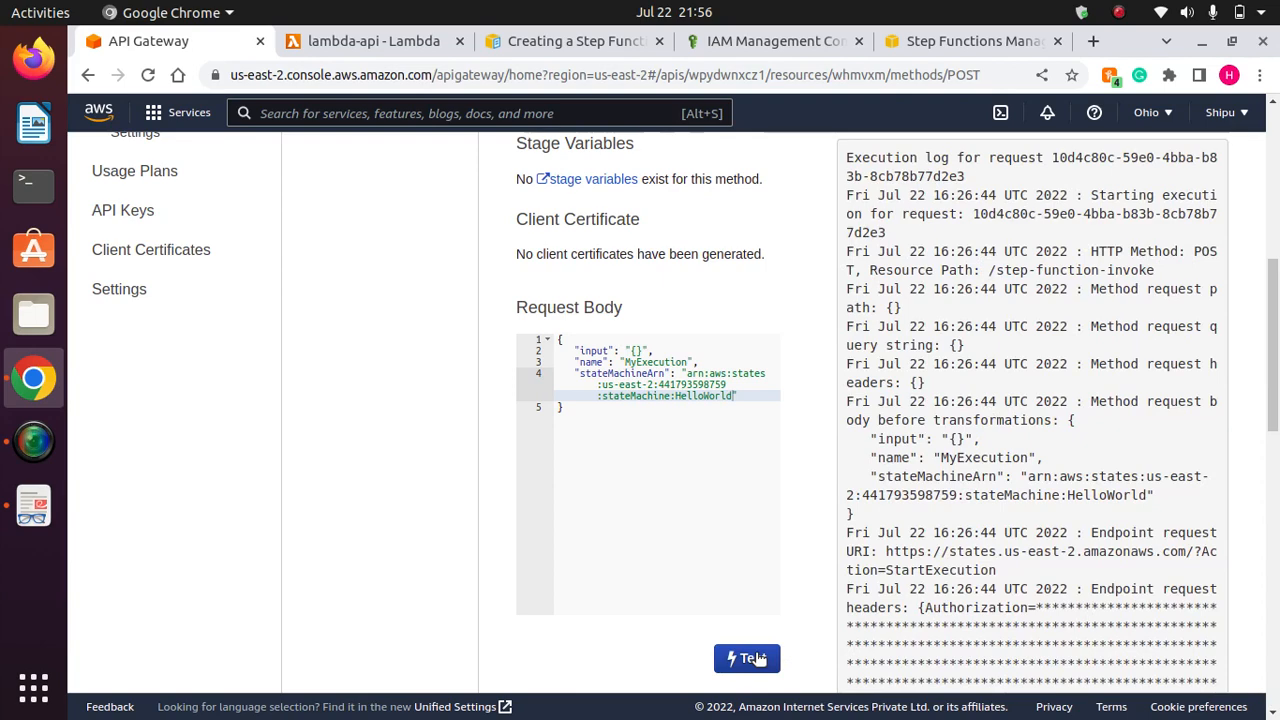
pyautogui.scroll(10, 1265, 397)
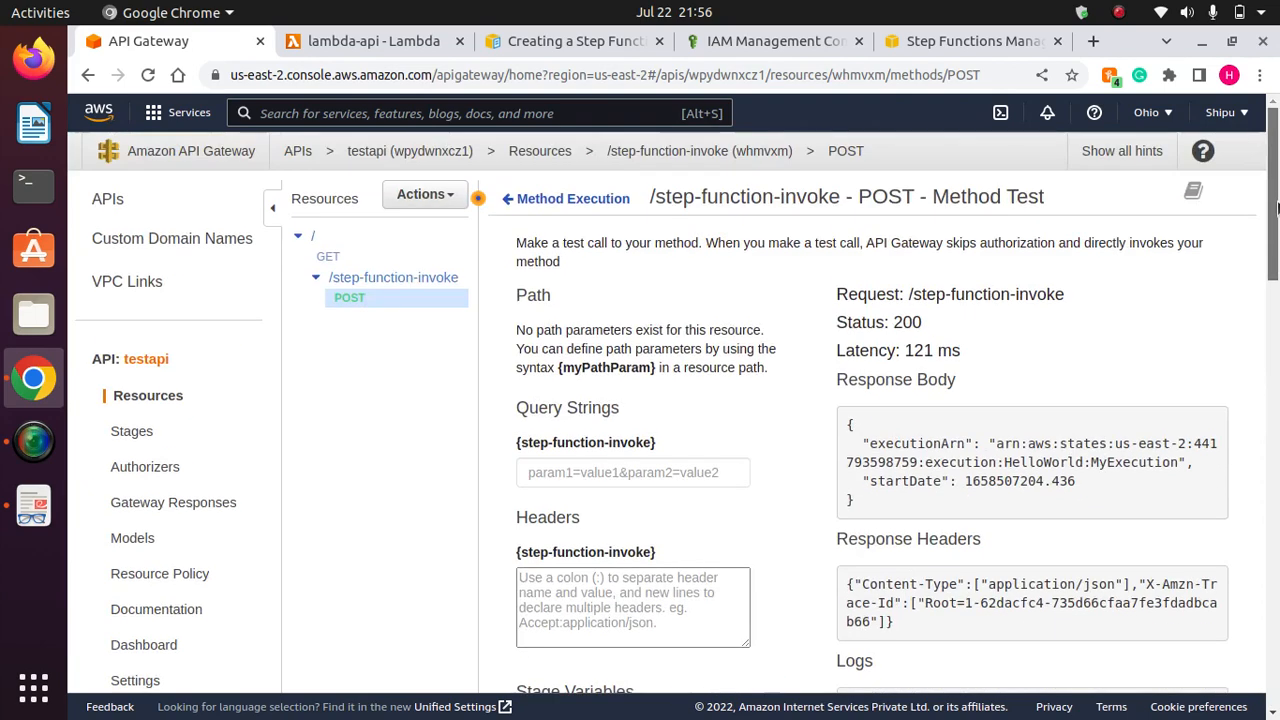
pyautogui.moveTo(1083, 481); pyautogui.dragTo(849, 441)
pyautogui.click(887, 481)
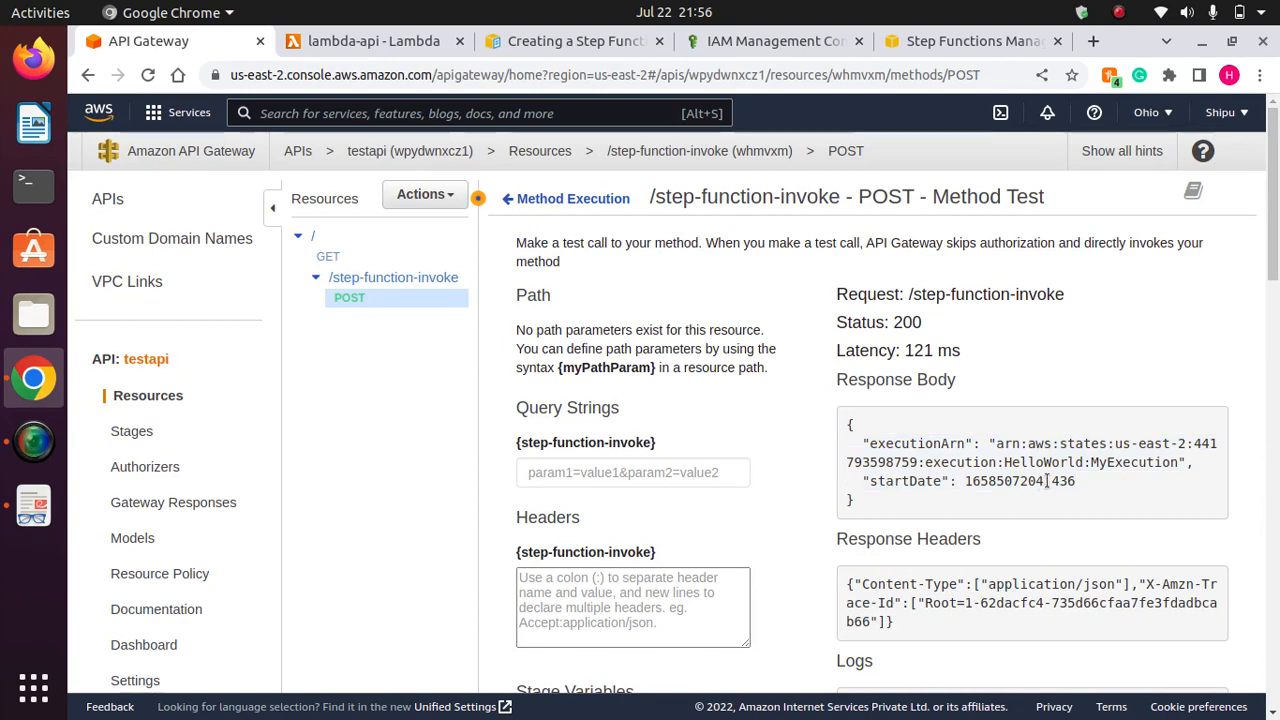
pyautogui.doubleClick(888, 448)
pyautogui.click(1090, 461)
pyautogui.moveTo(1171, 465); pyautogui.dragTo(855, 445)
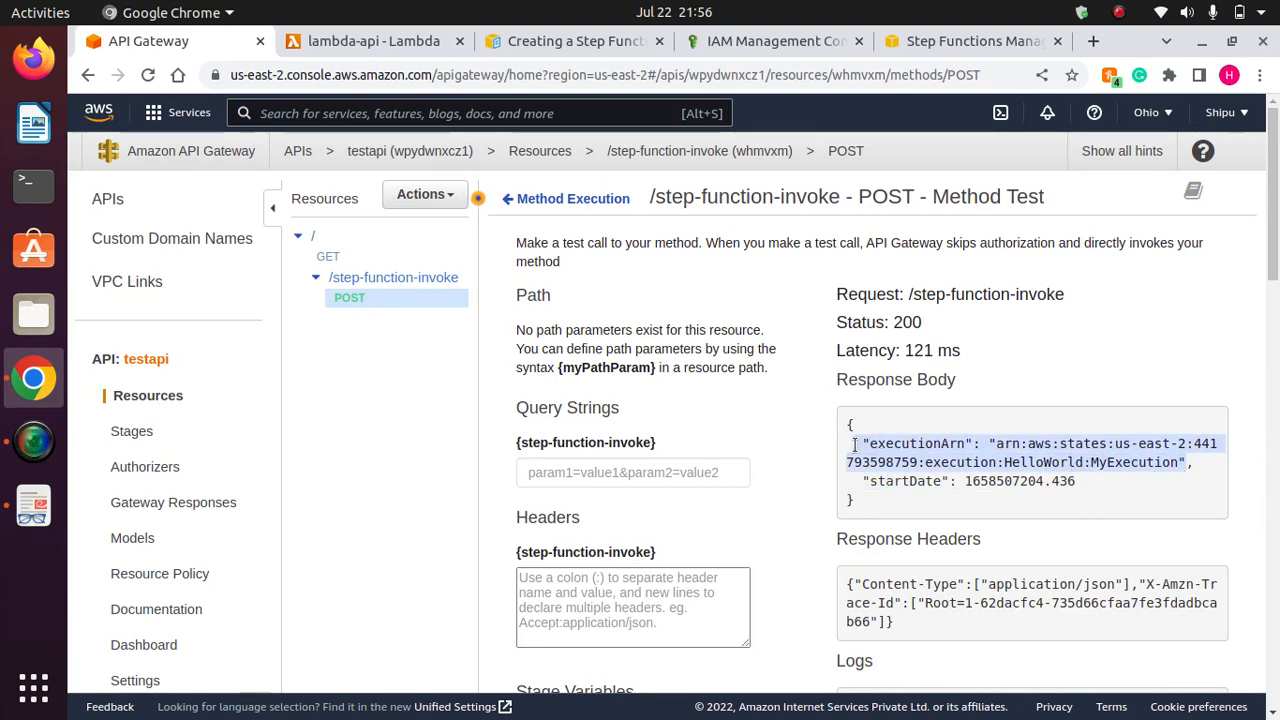
pyautogui.click(999, 459)
pyautogui.moveTo(1080, 484); pyautogui.dragTo(867, 438)
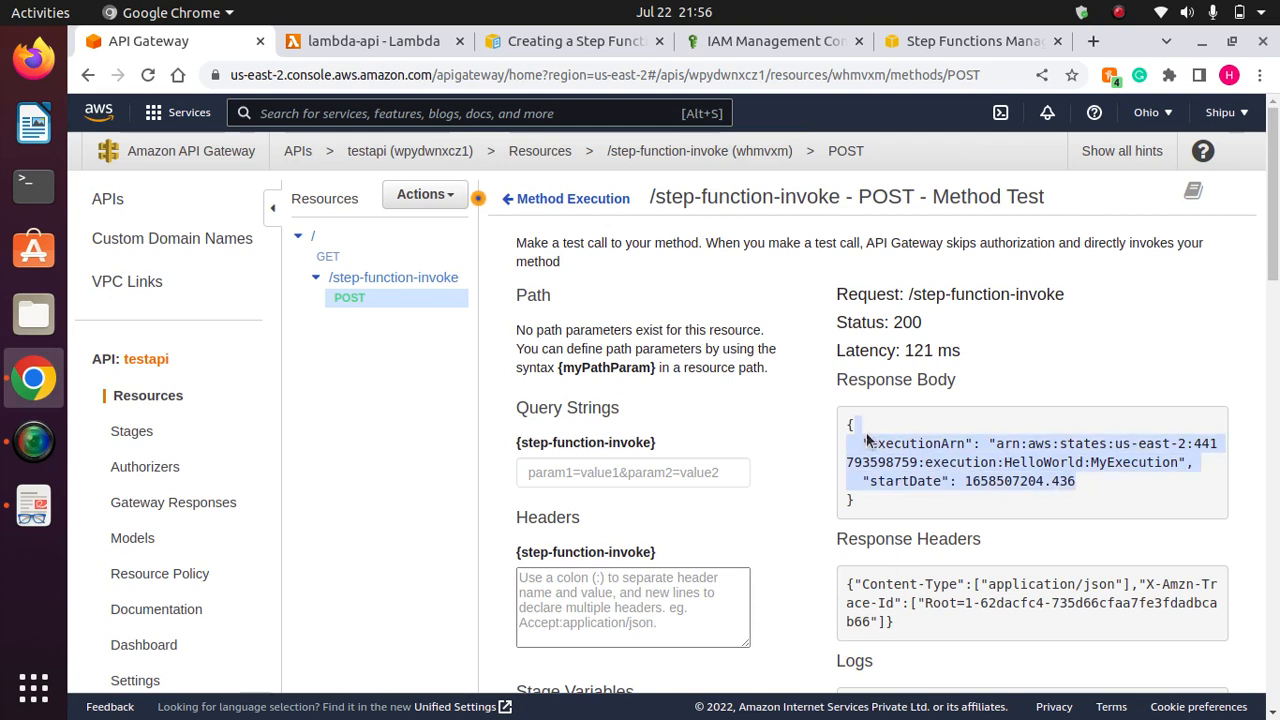
pyautogui.click(970, 478)
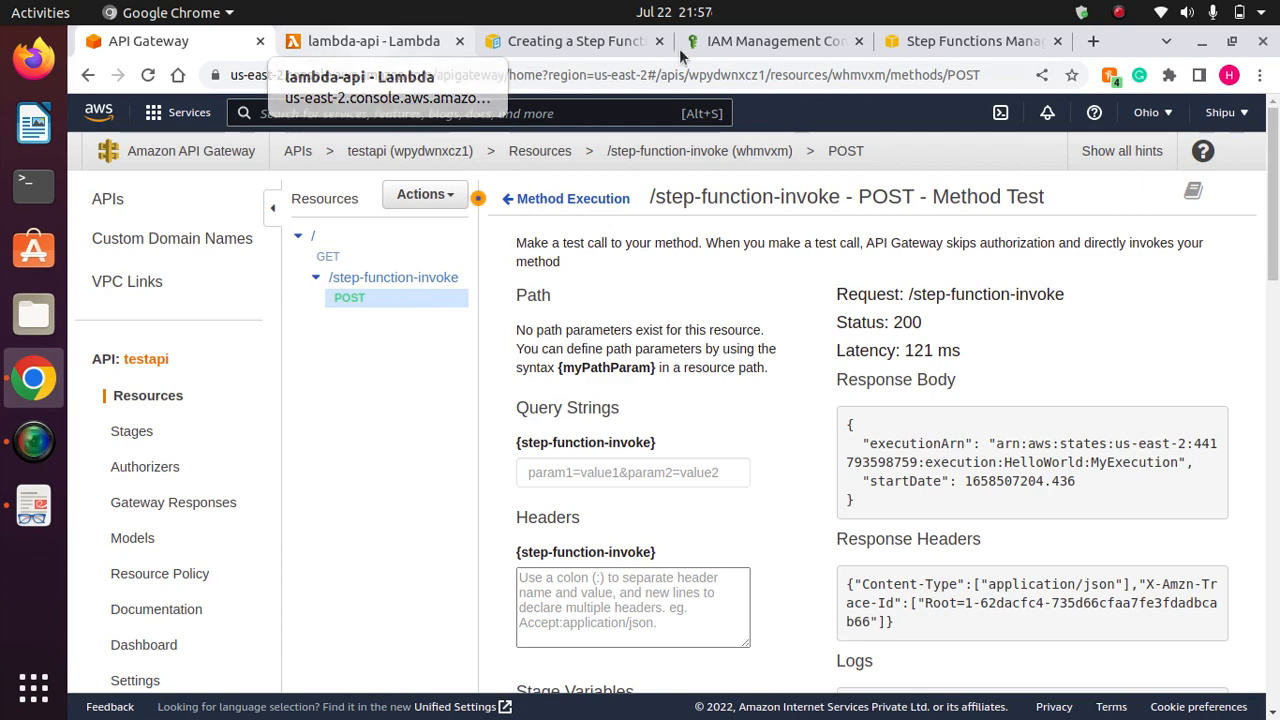
# Return to the Step Functions console, refresh the HelloWorld state machine's executions and check the status of MyExecution.
pyautogui.click(935, 41)
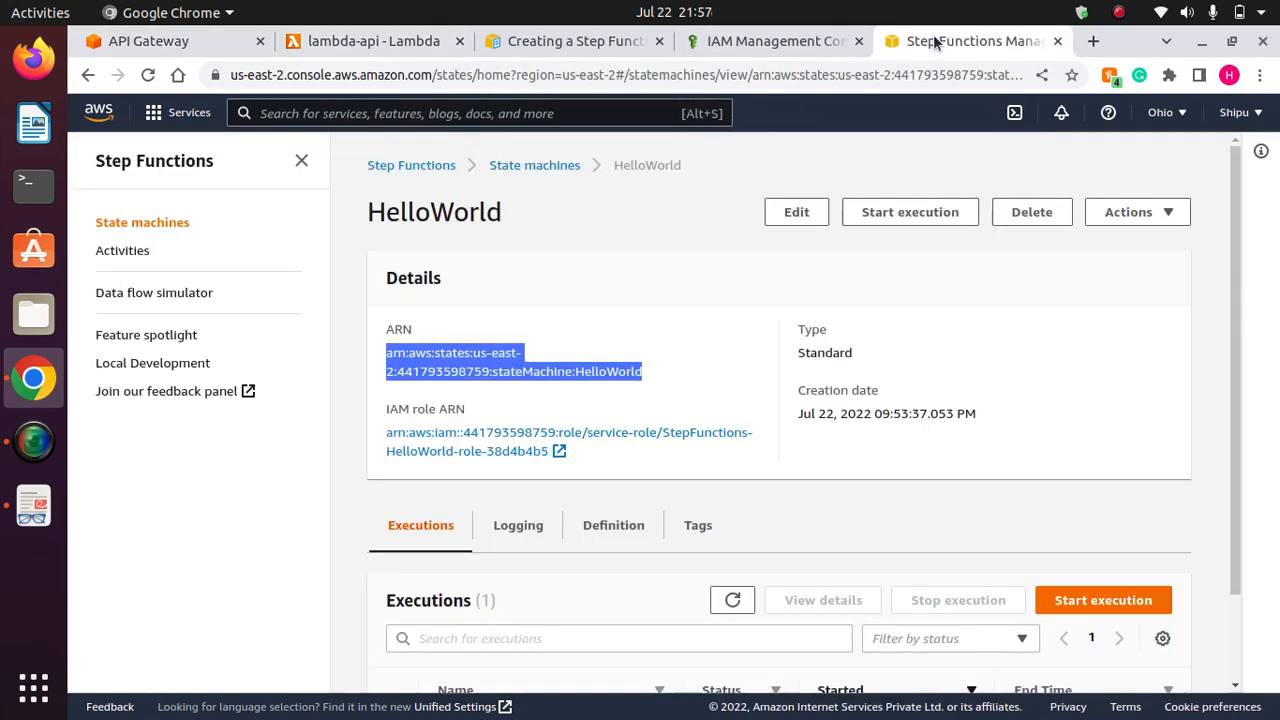
pyautogui.click(599, 342)
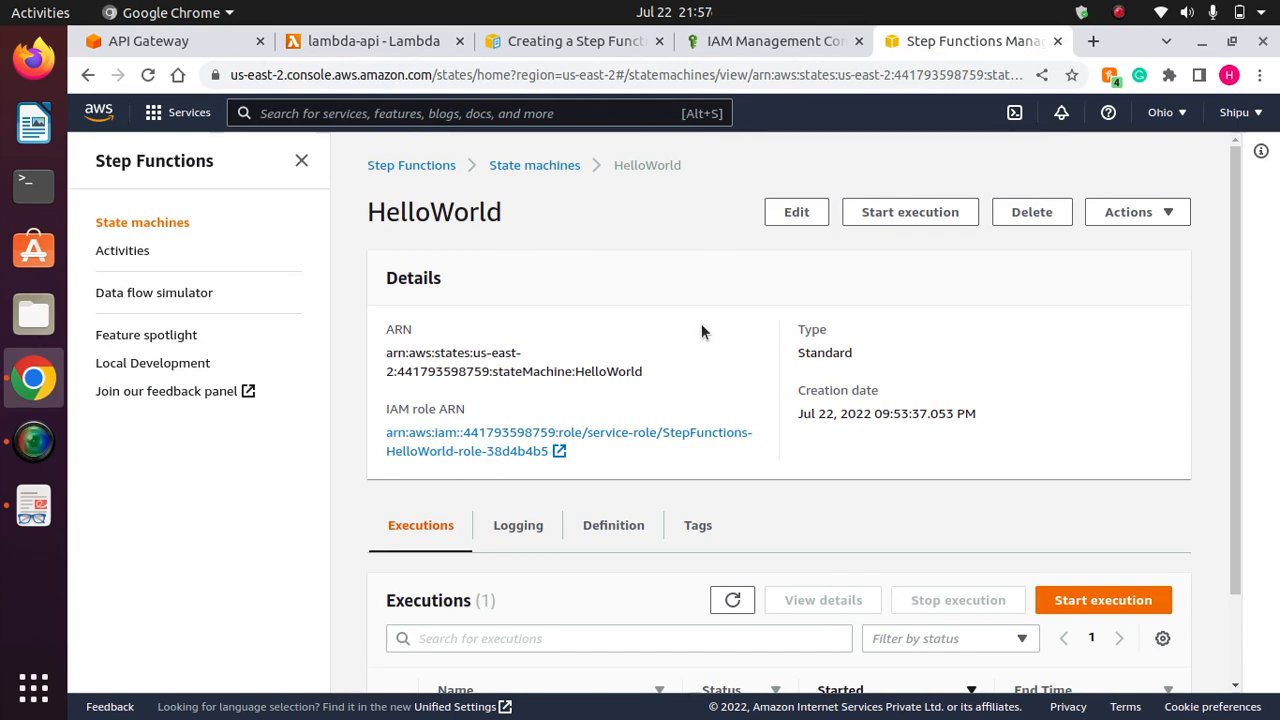
pyautogui.scroll(-2, 1256, 377)
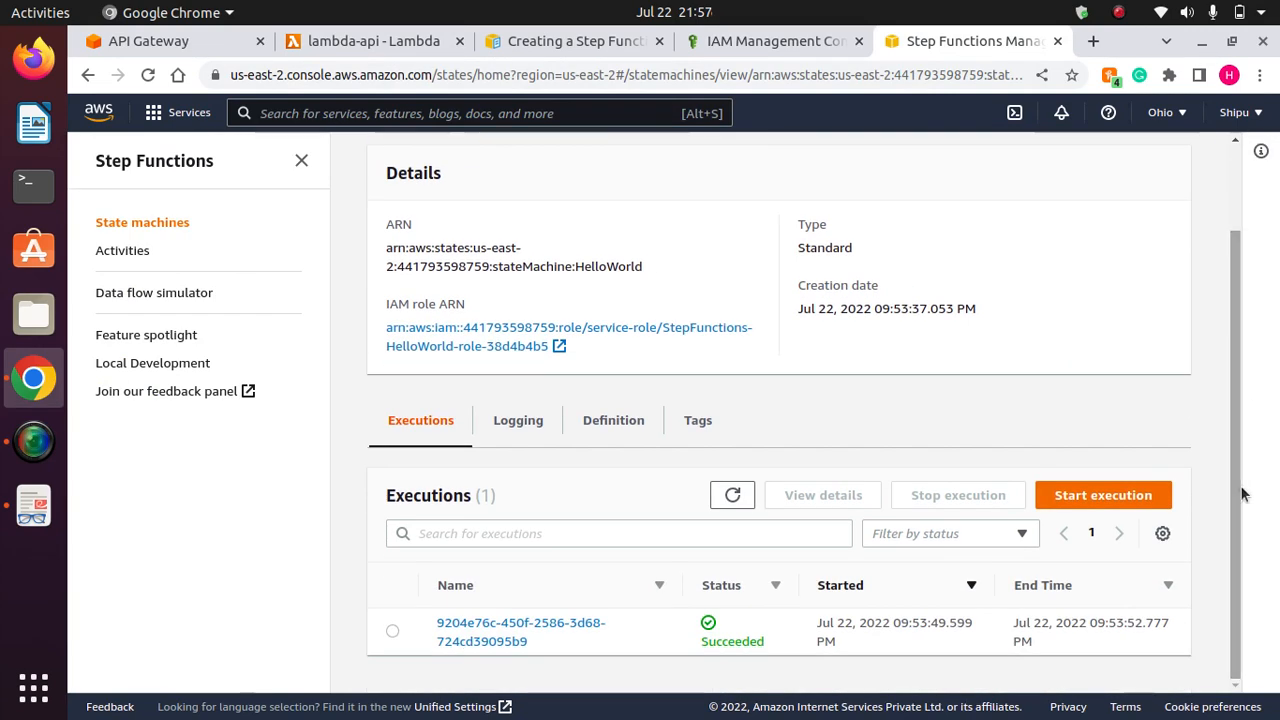
pyautogui.click(727, 506)
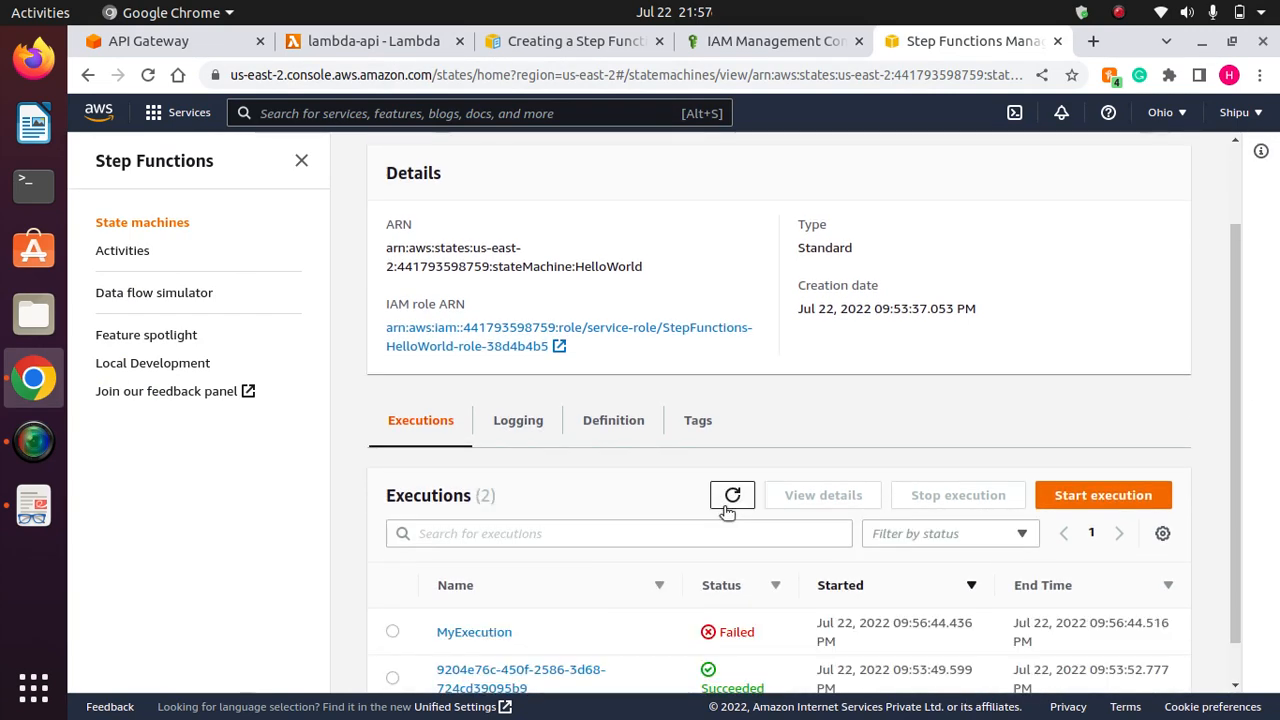
pyautogui.scroll(-1, 1236, 442)
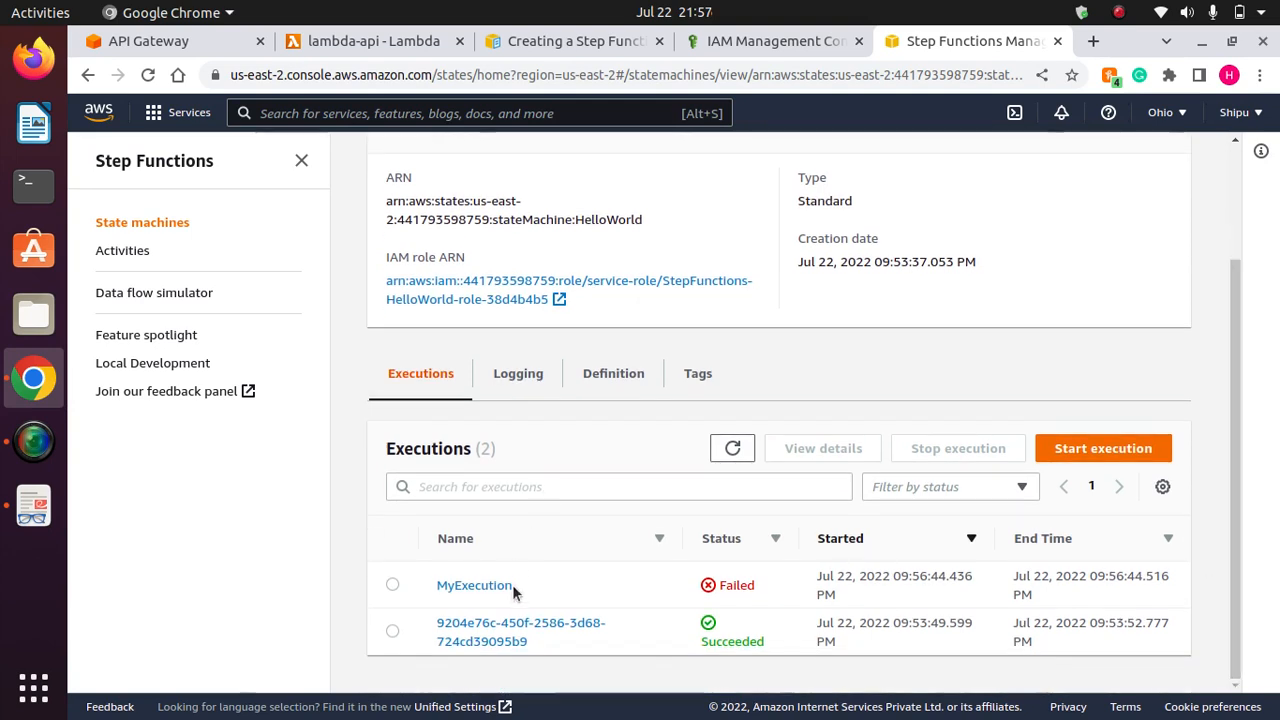
pyautogui.moveTo(520, 588); pyautogui.dragTo(441, 575)
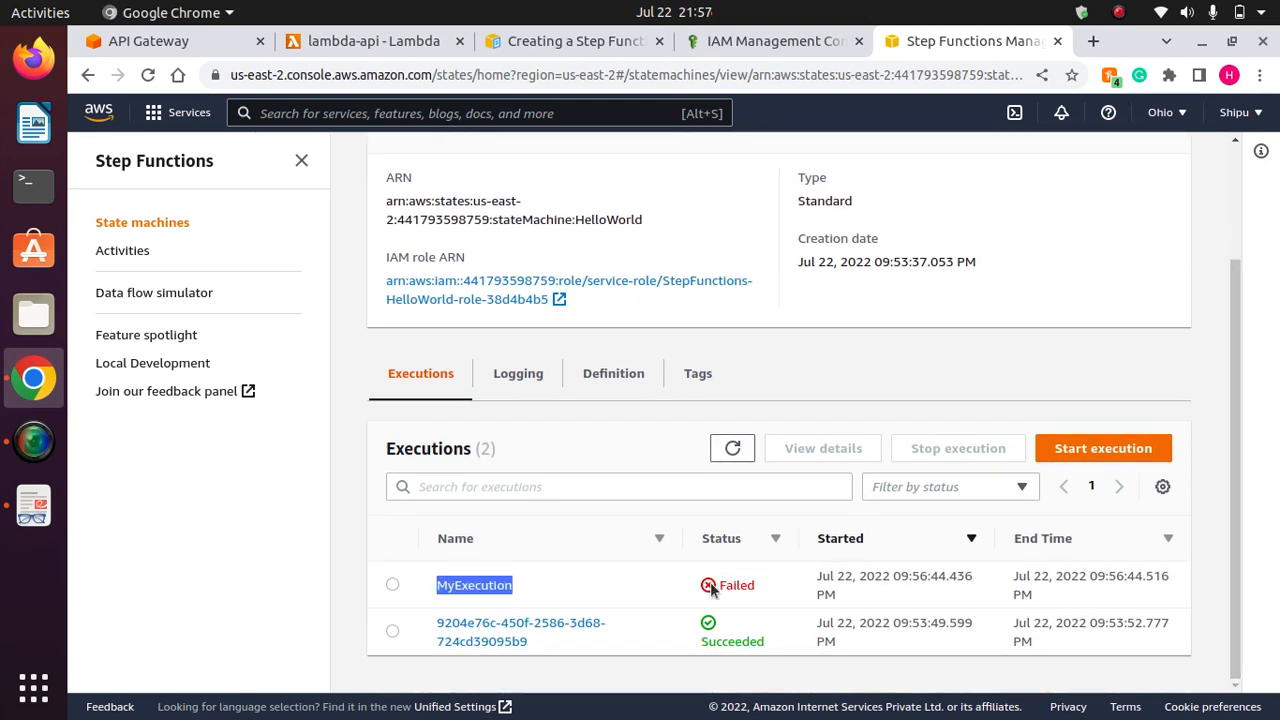
pyautogui.moveTo(766, 590); pyautogui.dragTo(706, 583)
pyautogui.click(788, 600)
pyautogui.click(758, 588)
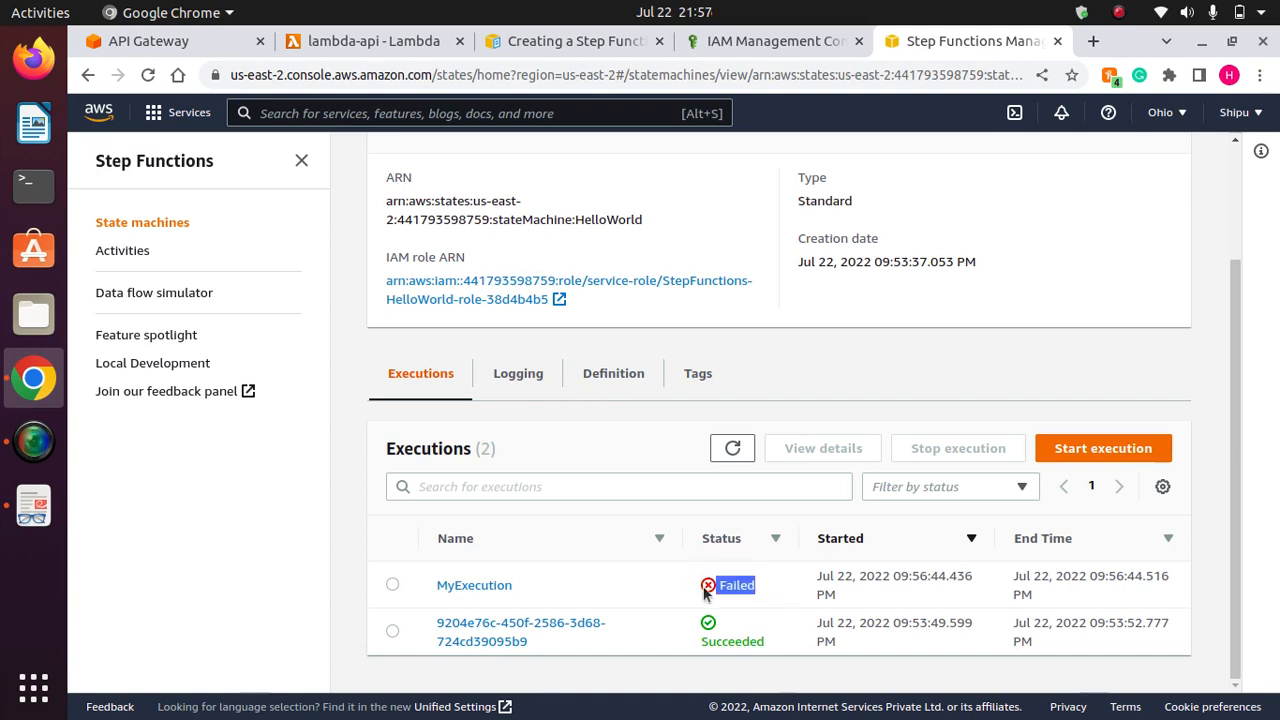
pyautogui.click(792, 590)
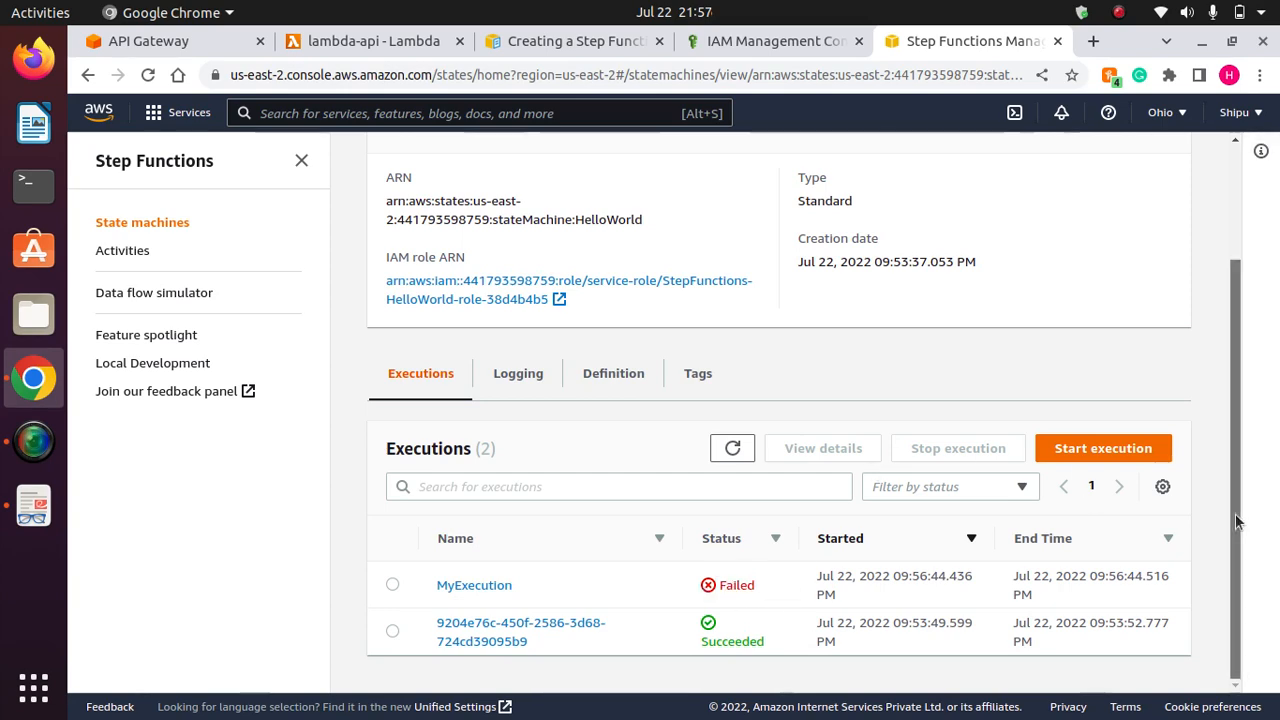
pyautogui.scroll(3, 1253, 490)
pyautogui.scroll(-3, 1229, 400)
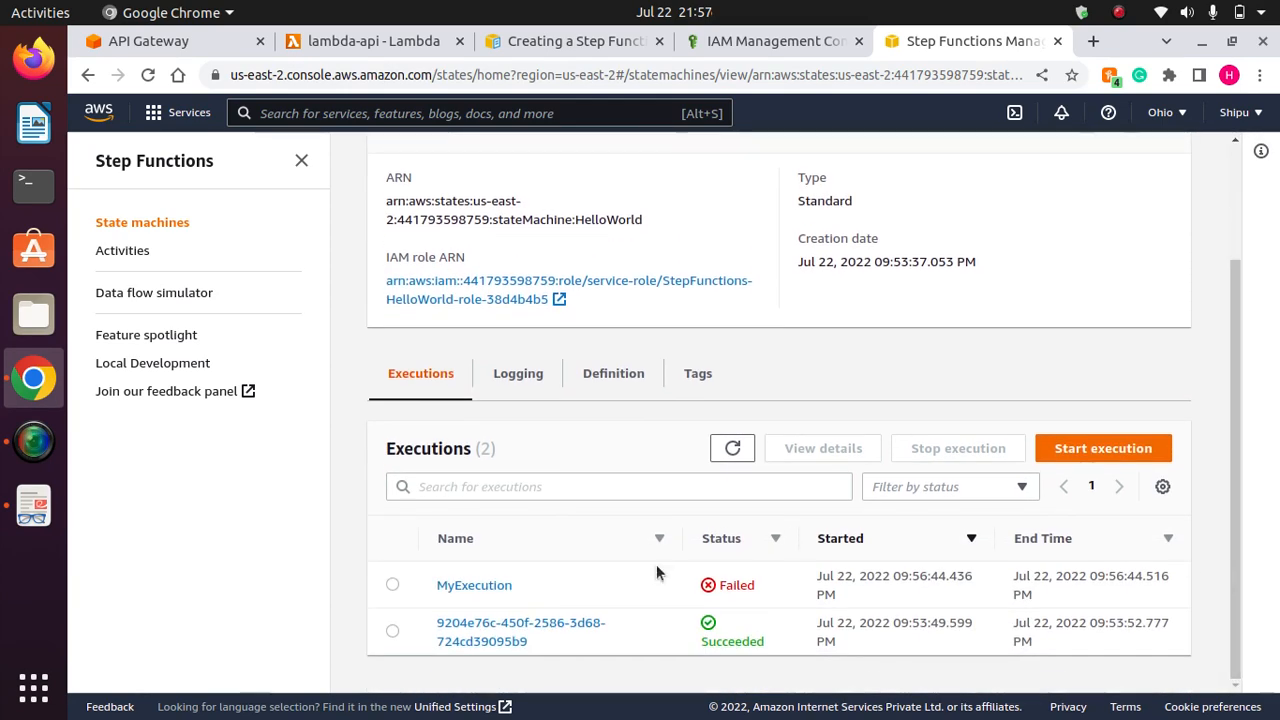
# Open the execution input of HelloWorld's earlier succeeded execution and copy the "IsHelloWorldExample": true line.
pyautogui.click(525, 632)
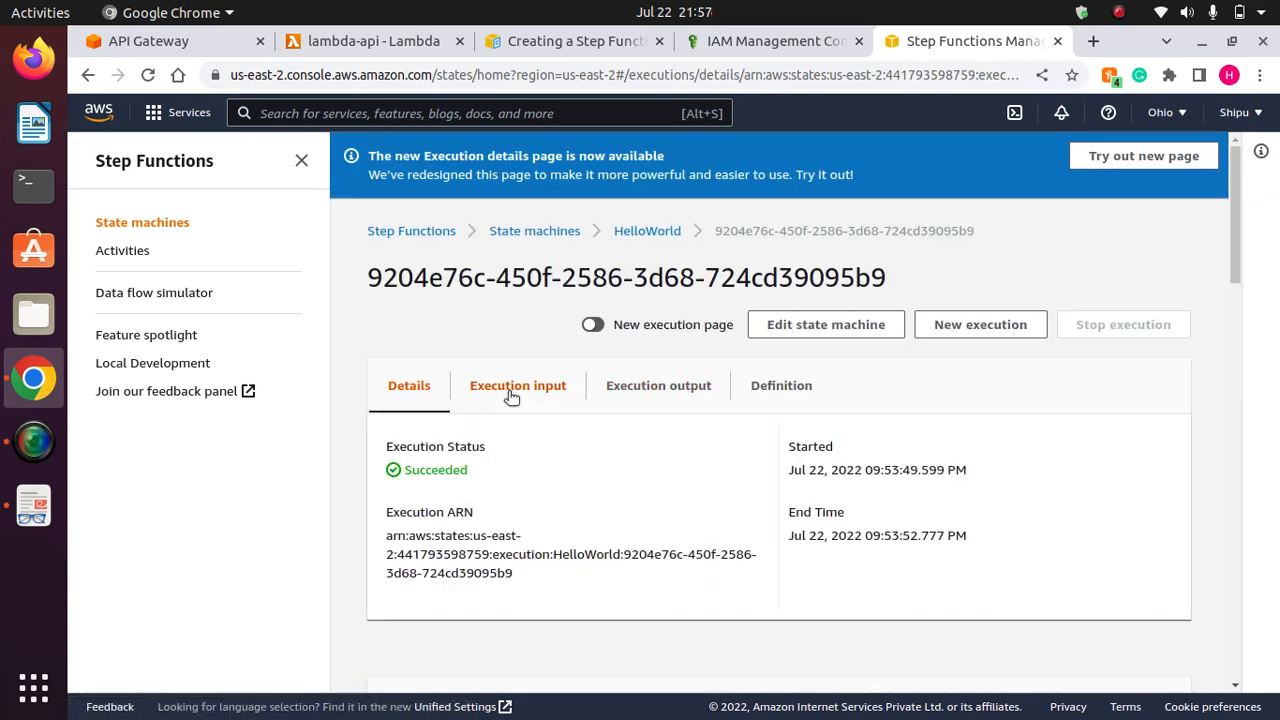
pyautogui.click(512, 390)
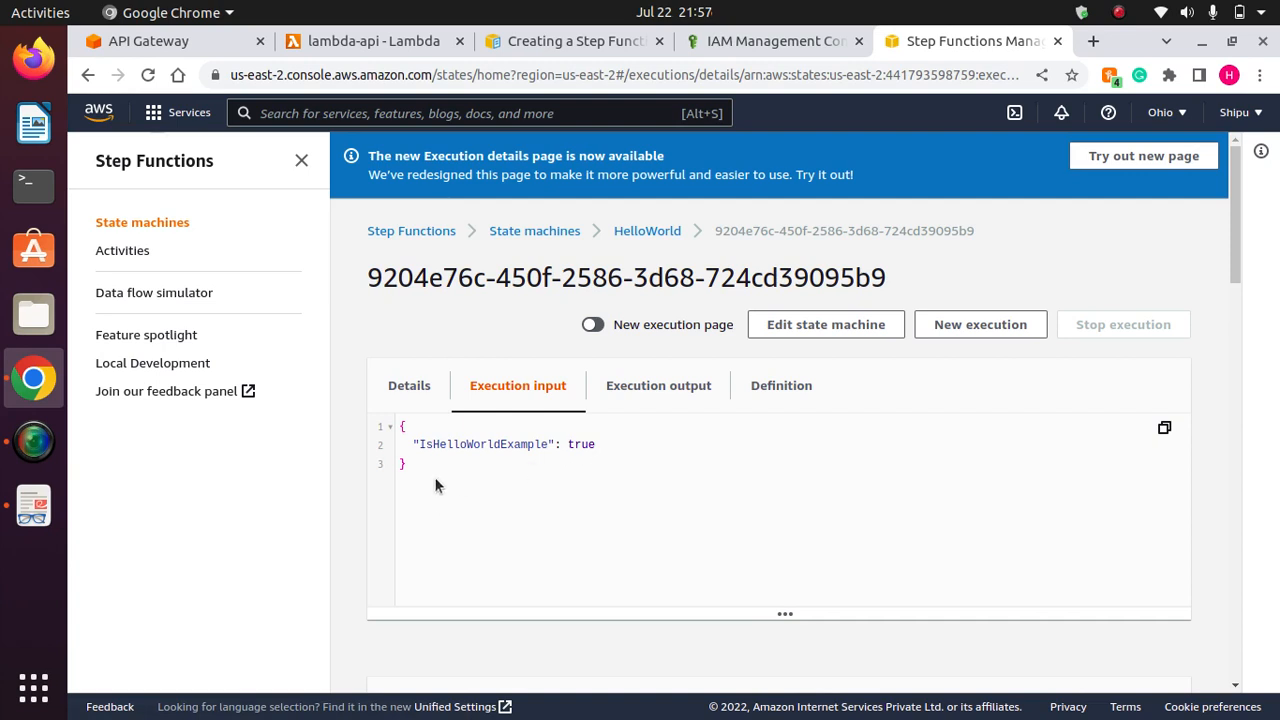
pyautogui.hotkey('ctrl', 'a')
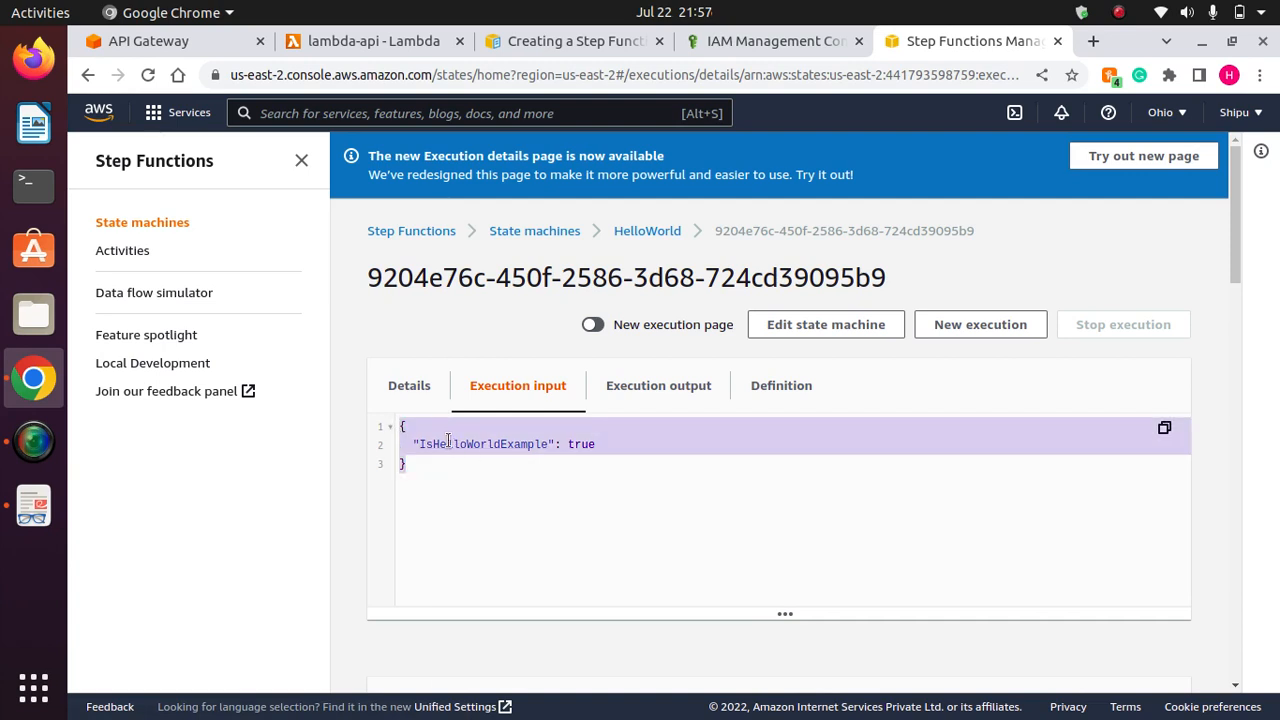
pyautogui.rightClick(448, 443)
pyautogui.click(520, 482)
pyautogui.click(414, 456)
pyautogui.moveTo(411, 447); pyautogui.dragTo(594, 443)
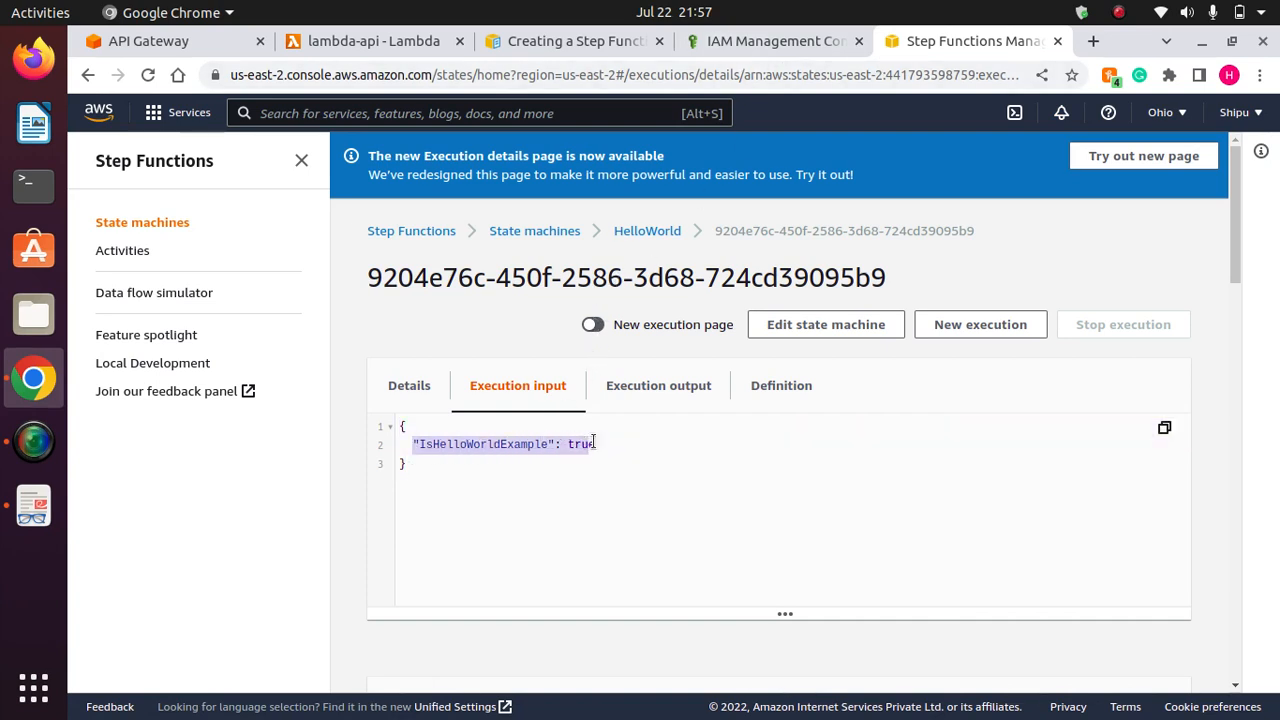
pyautogui.rightClick(538, 445)
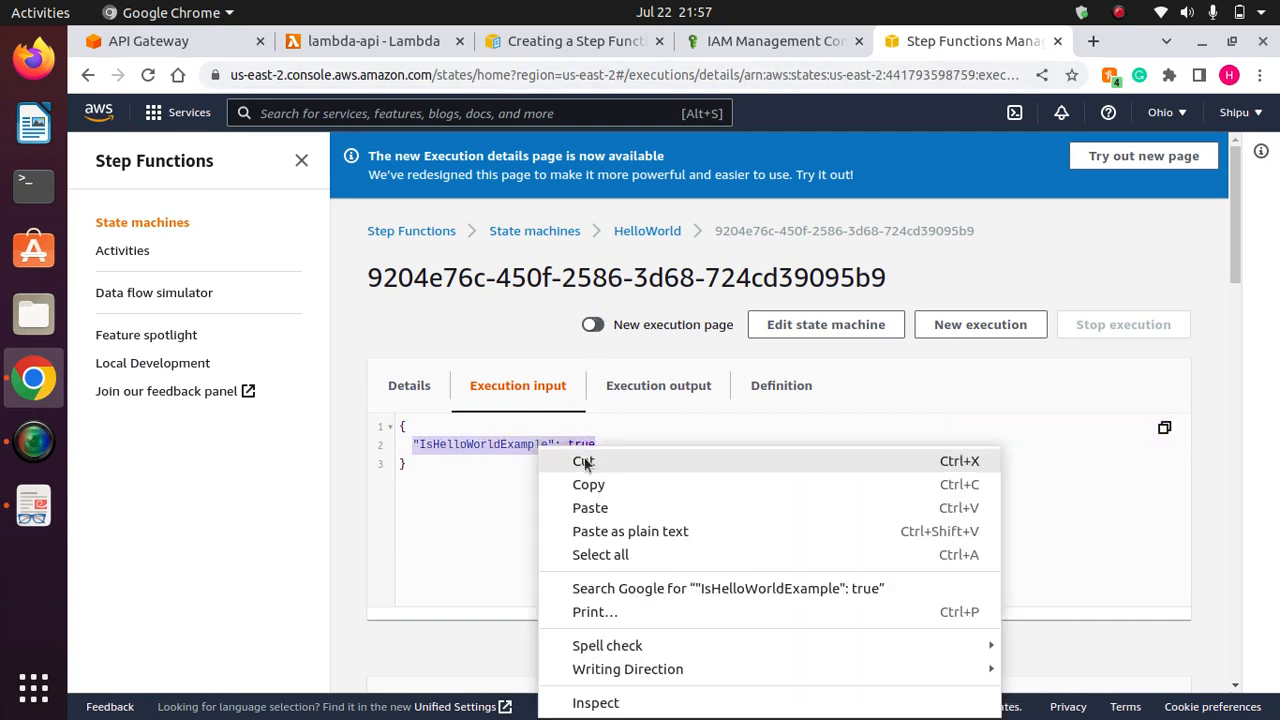
pyautogui.click(602, 484)
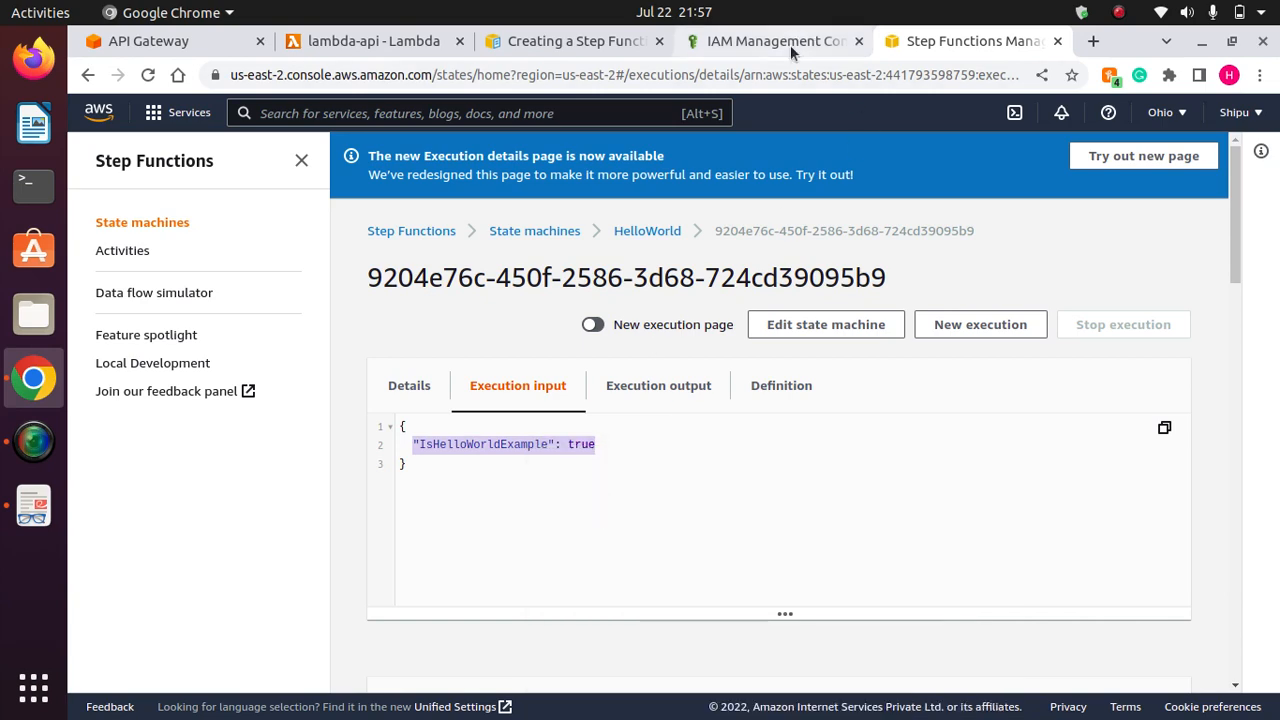
# Return to the request body of the /step-function-invoke POST method test in API Gateway.
pyautogui.click(358, 40)
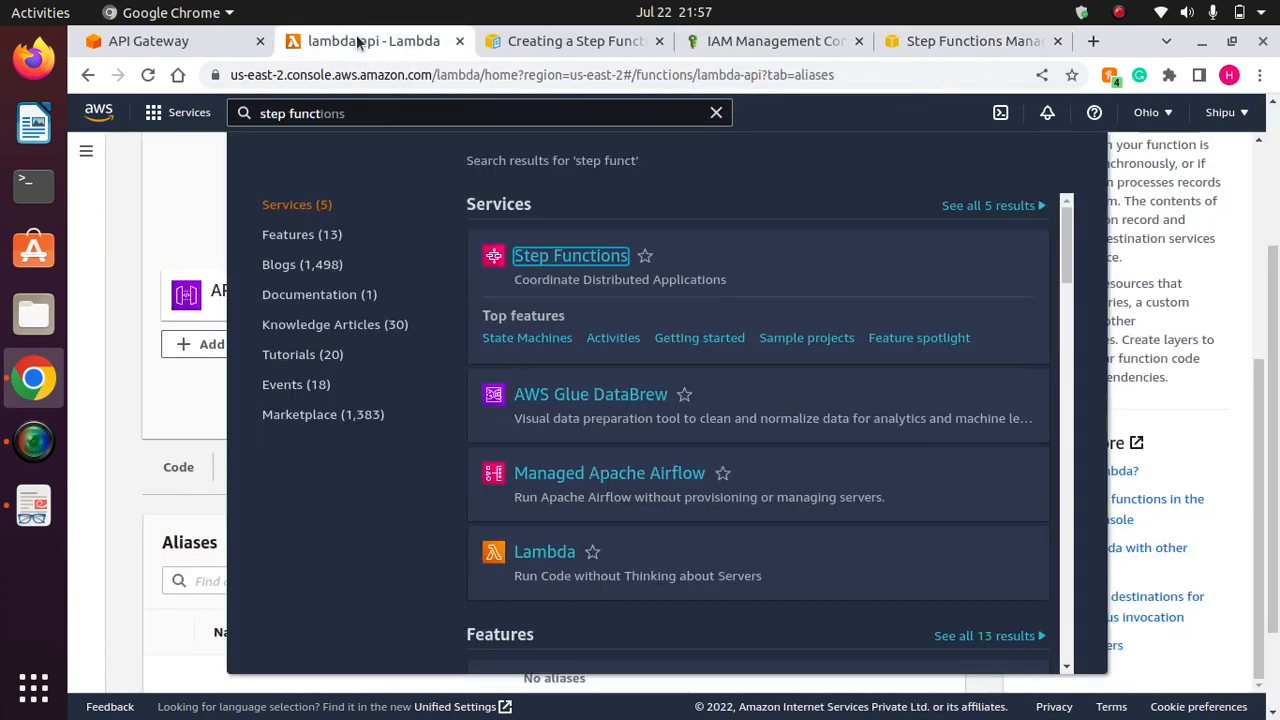
pyautogui.click(180, 40)
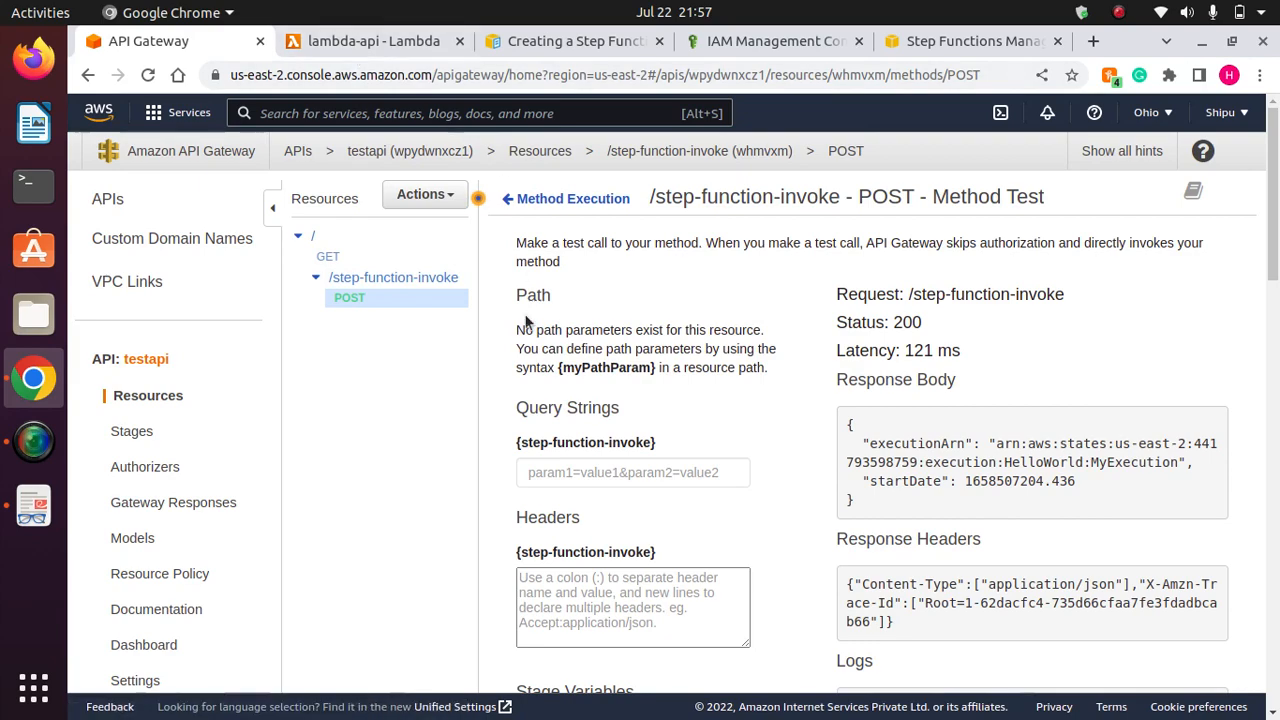
pyautogui.moveTo(1276, 235); pyautogui.dragTo(1276, 390)
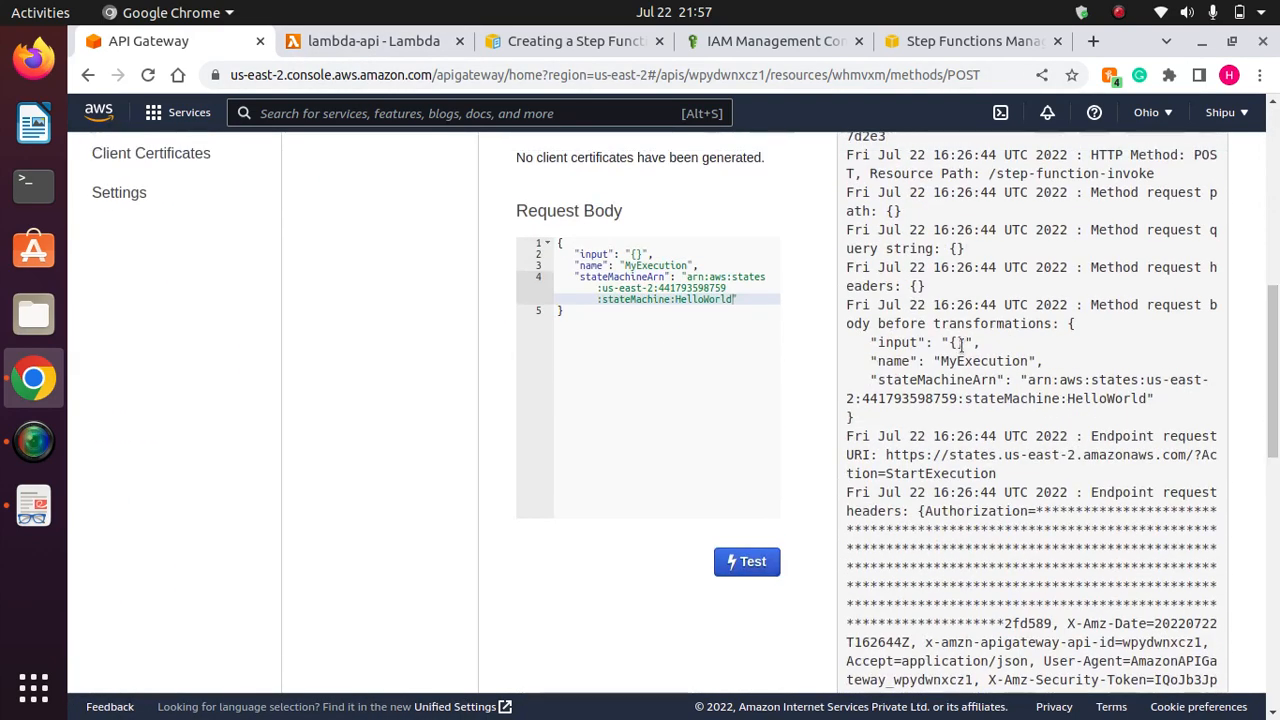
pyautogui.click(637, 254)
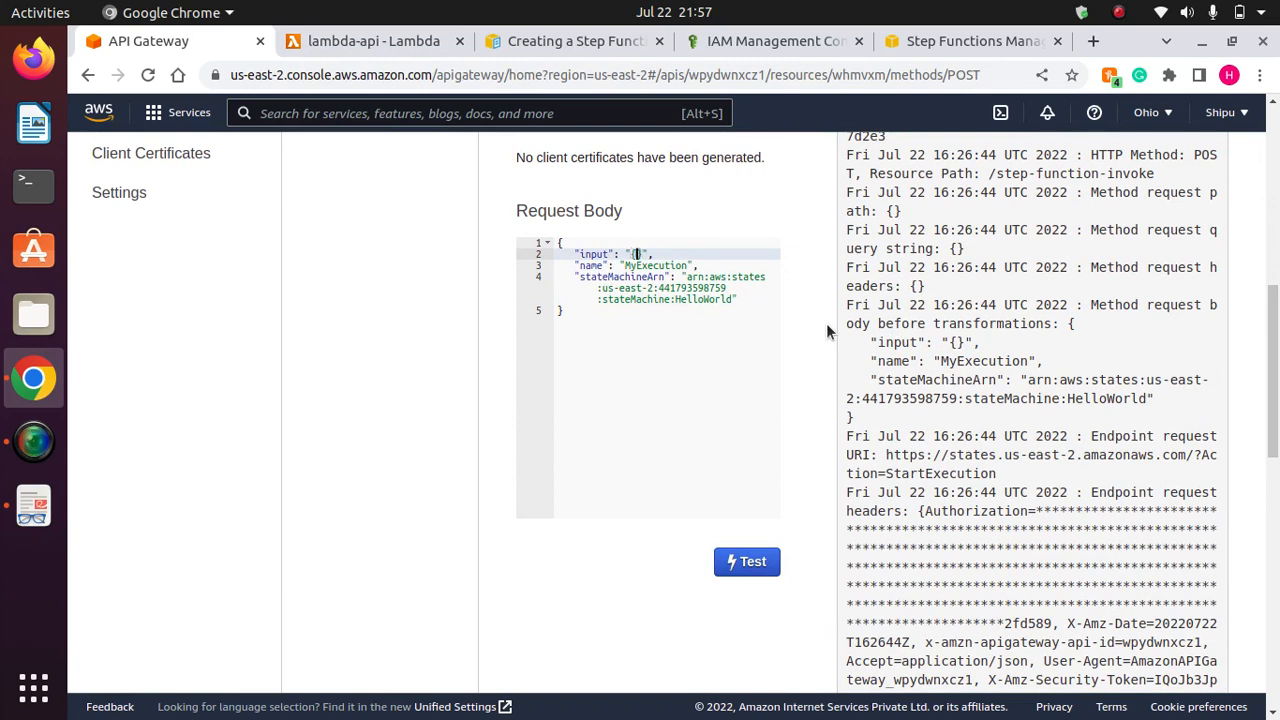
pyautogui.rightClick(638, 253)
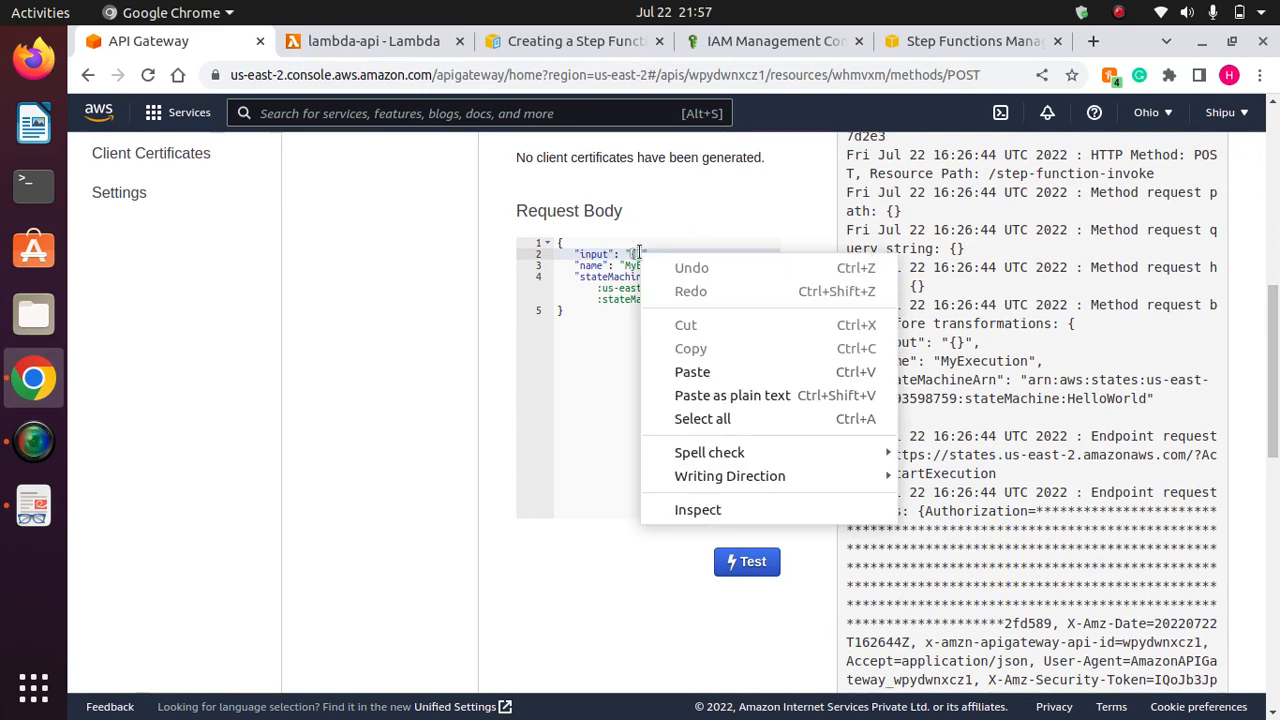
pyautogui.click(706, 372)
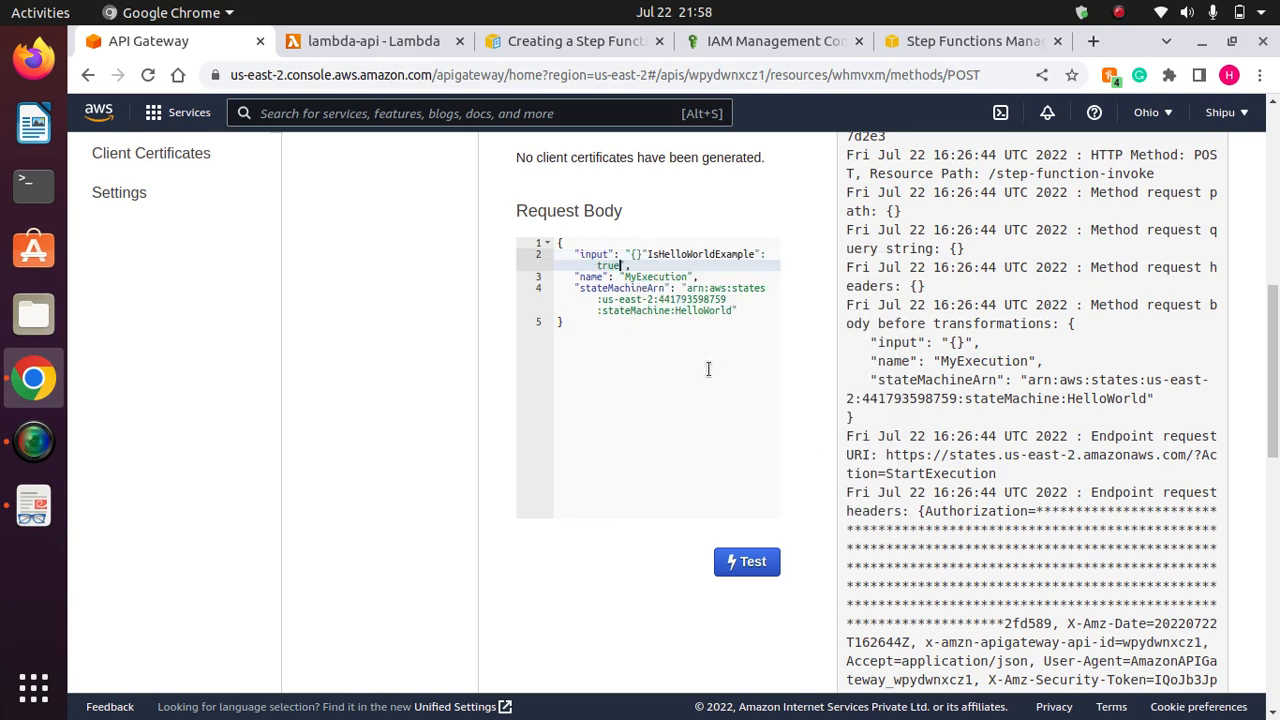
pyautogui.hotkey('ctrl', 'z')
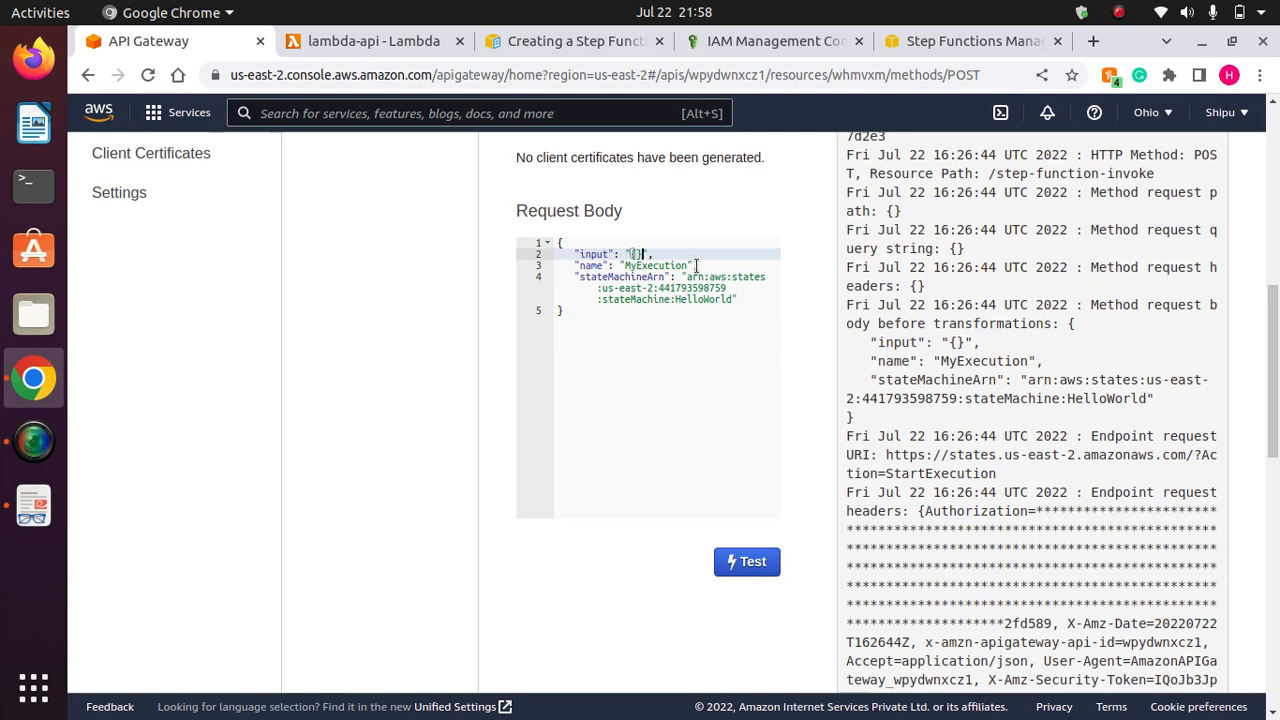
# Set the request body's input value to "{\"IsHelloWorldExample\": true}" by pasting the copied line and escaping its inner quotes with backslashes.
pyautogui.rightClick(636, 254)
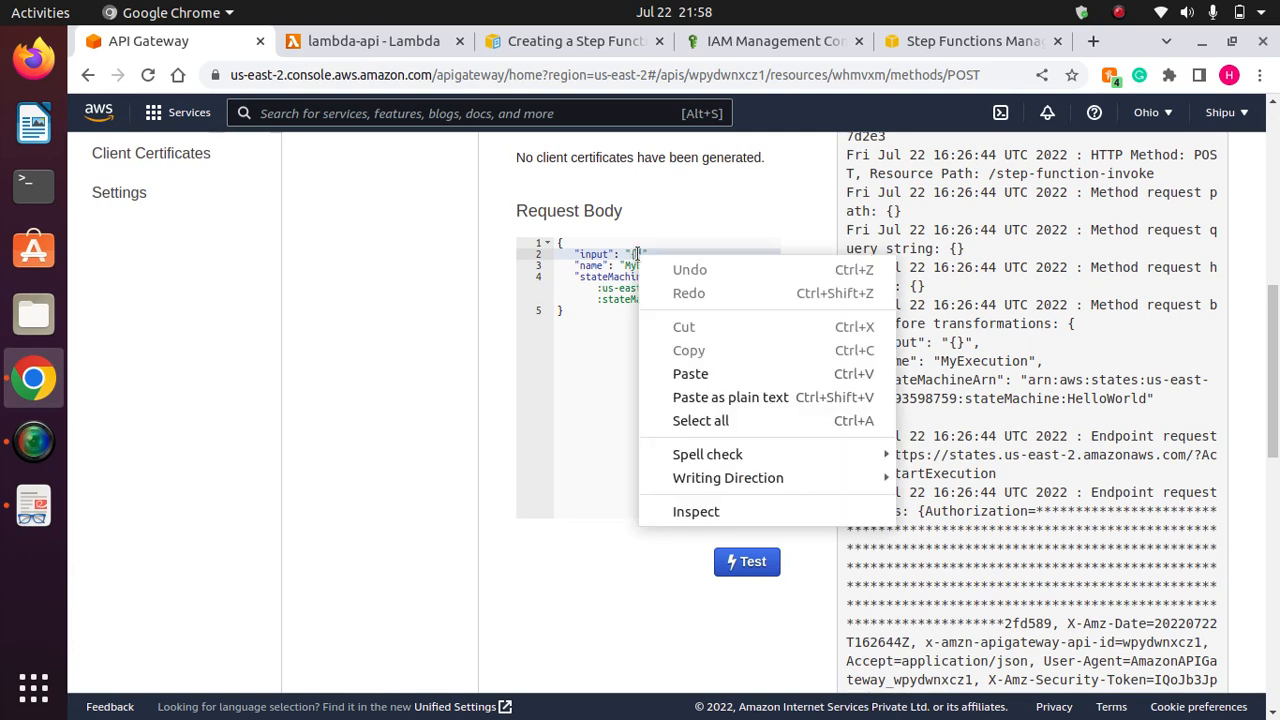
pyautogui.click(697, 373)
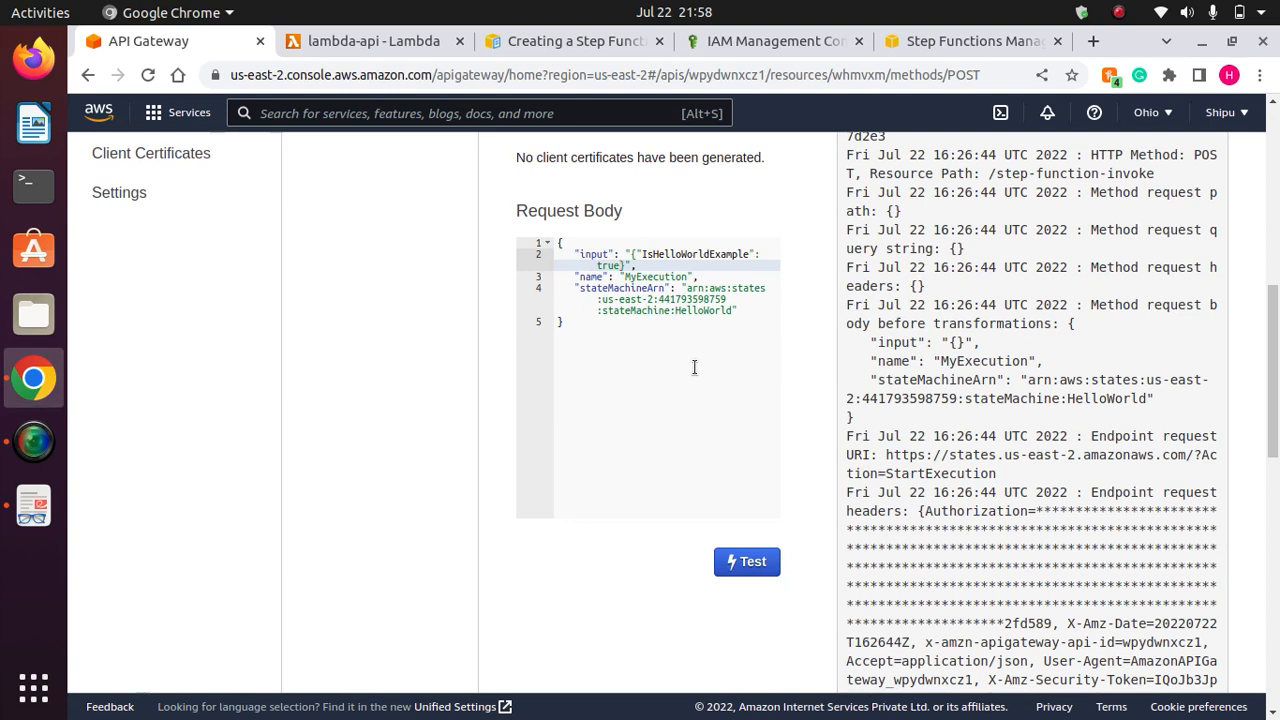
pyautogui.press('Left')
pyautogui.press('Left')
pyautogui.press('Left')
pyautogui.press('Left')
pyautogui.press('Left')
pyautogui.press('Left')
pyautogui.press('Left')
pyautogui.press('Left')
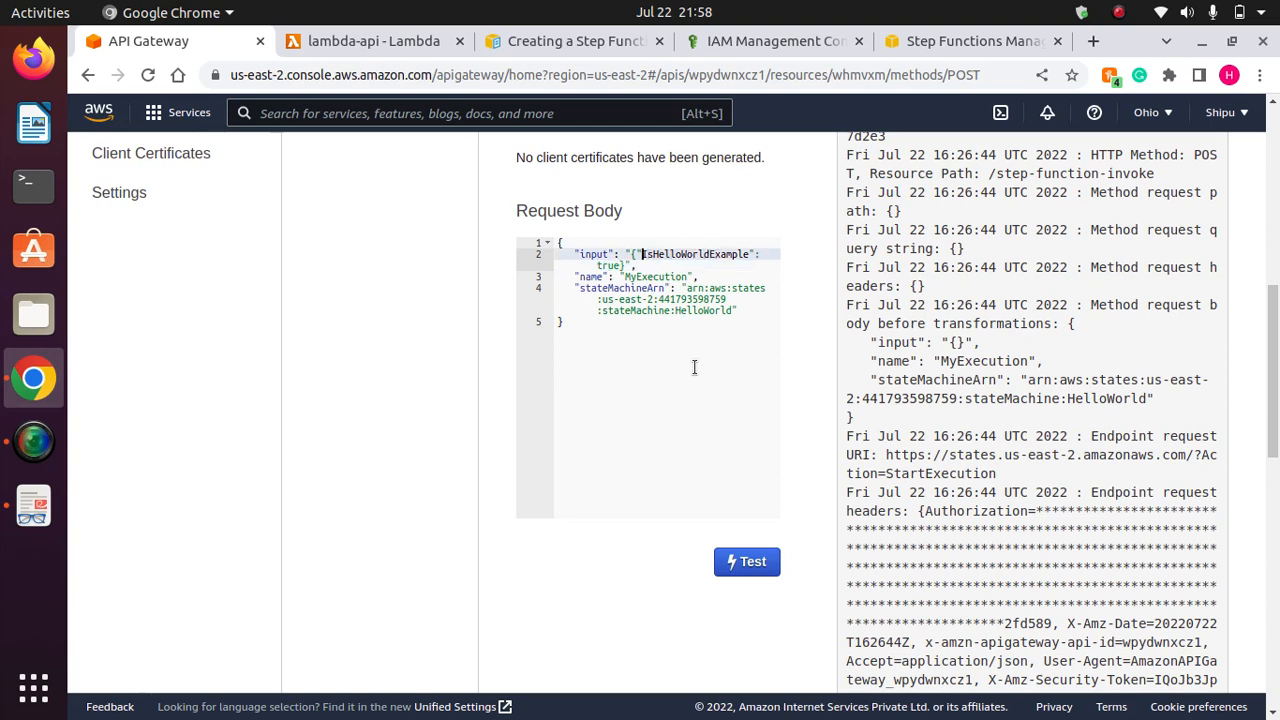
pyautogui.write('\\')
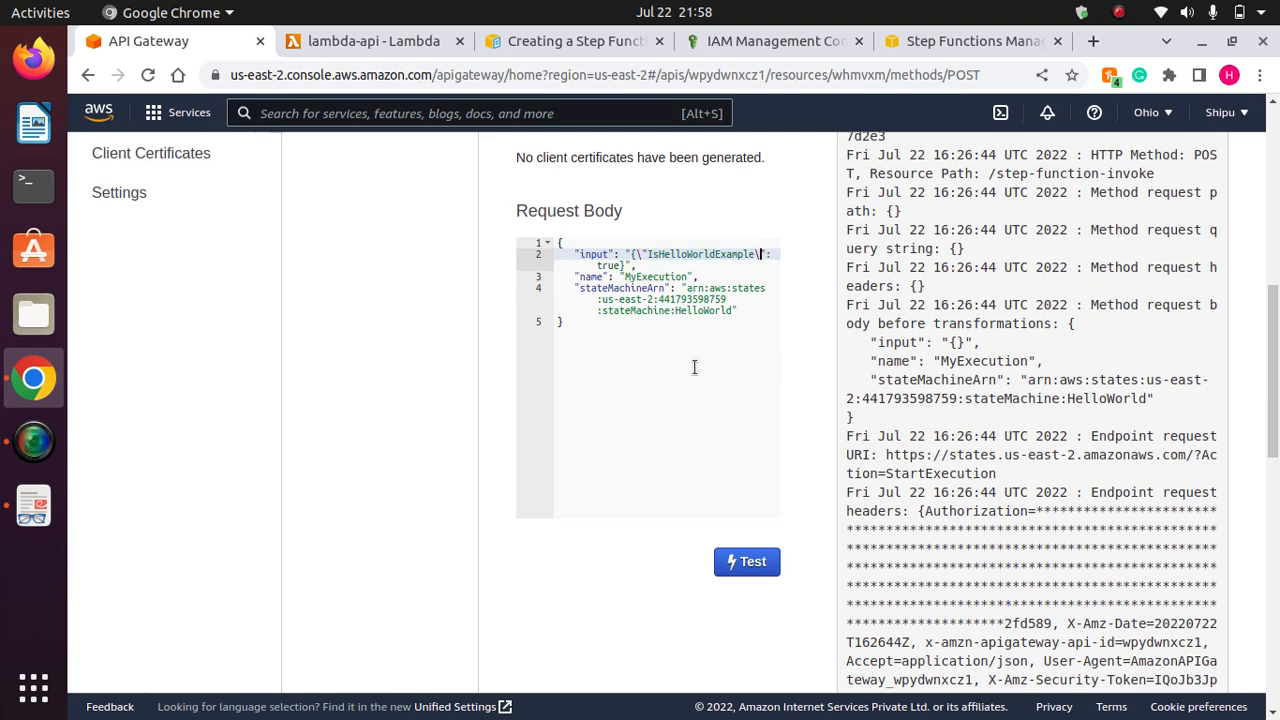
# Run the /step-function-invoke POST method test with the new input and read the message in the response body.
pyautogui.click(746, 564)
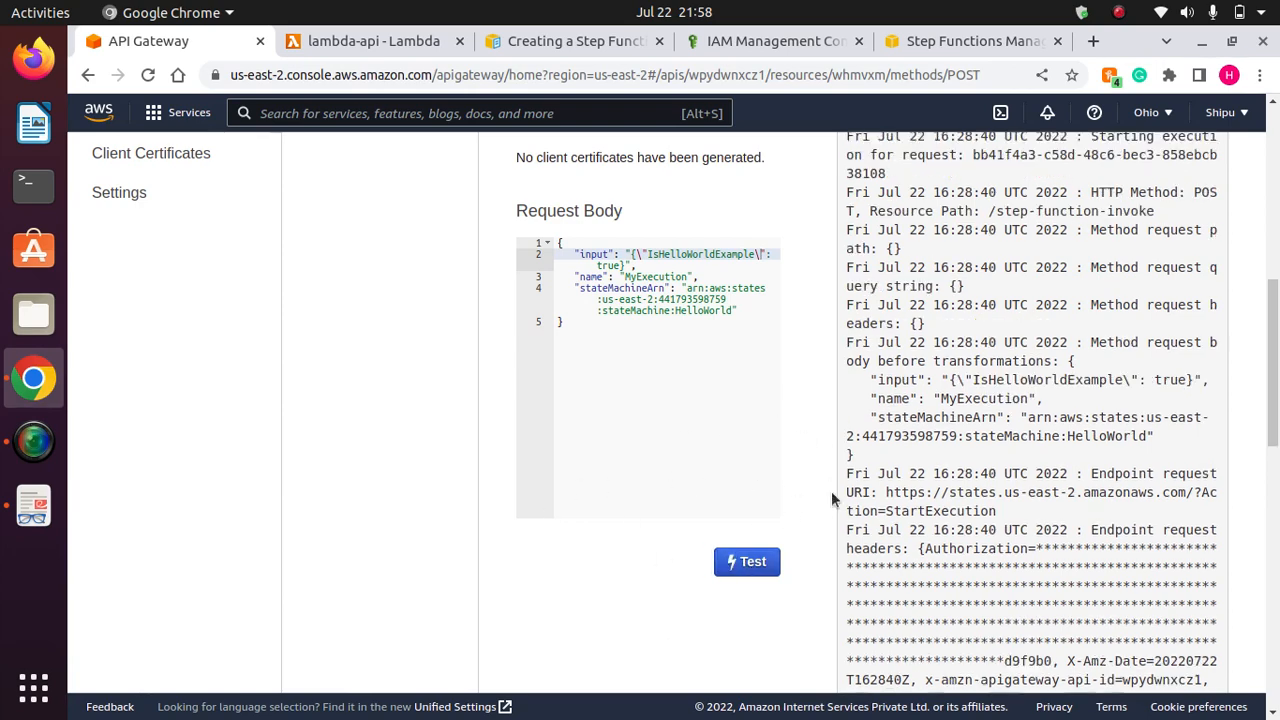
pyautogui.scroll(5, 1170, 343)
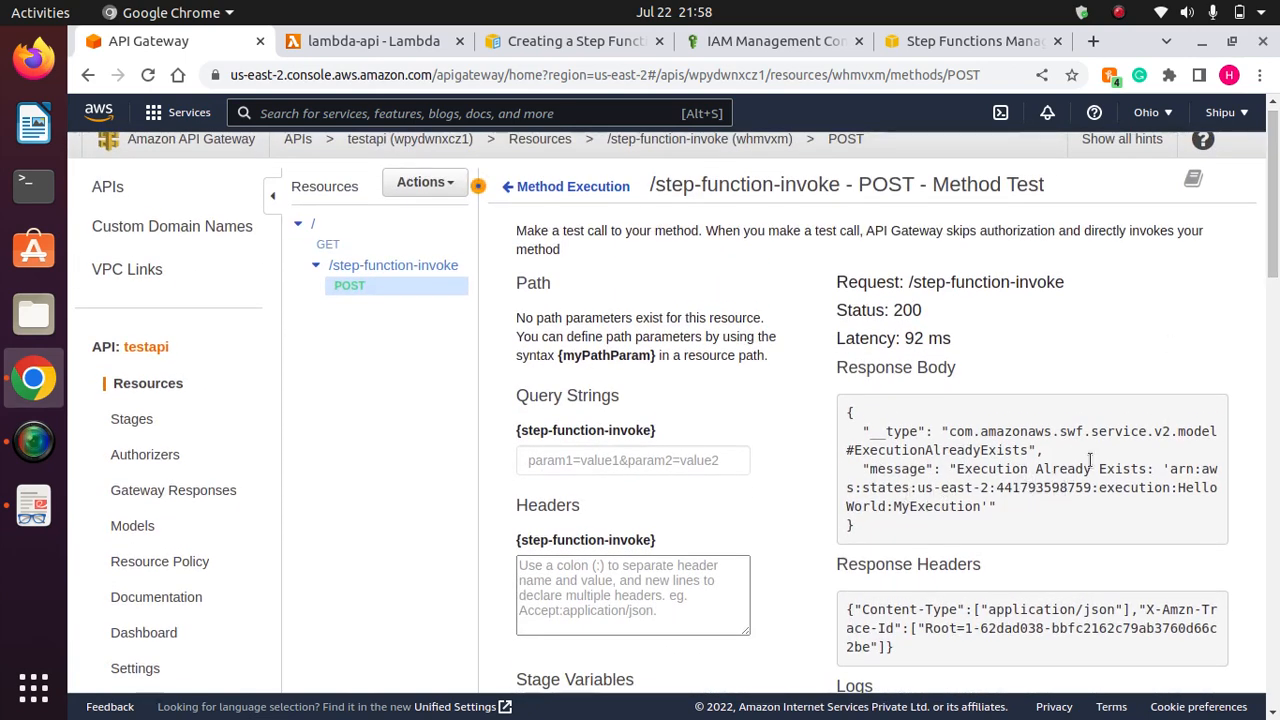
pyautogui.moveTo(1156, 470); pyautogui.dragTo(958, 465)
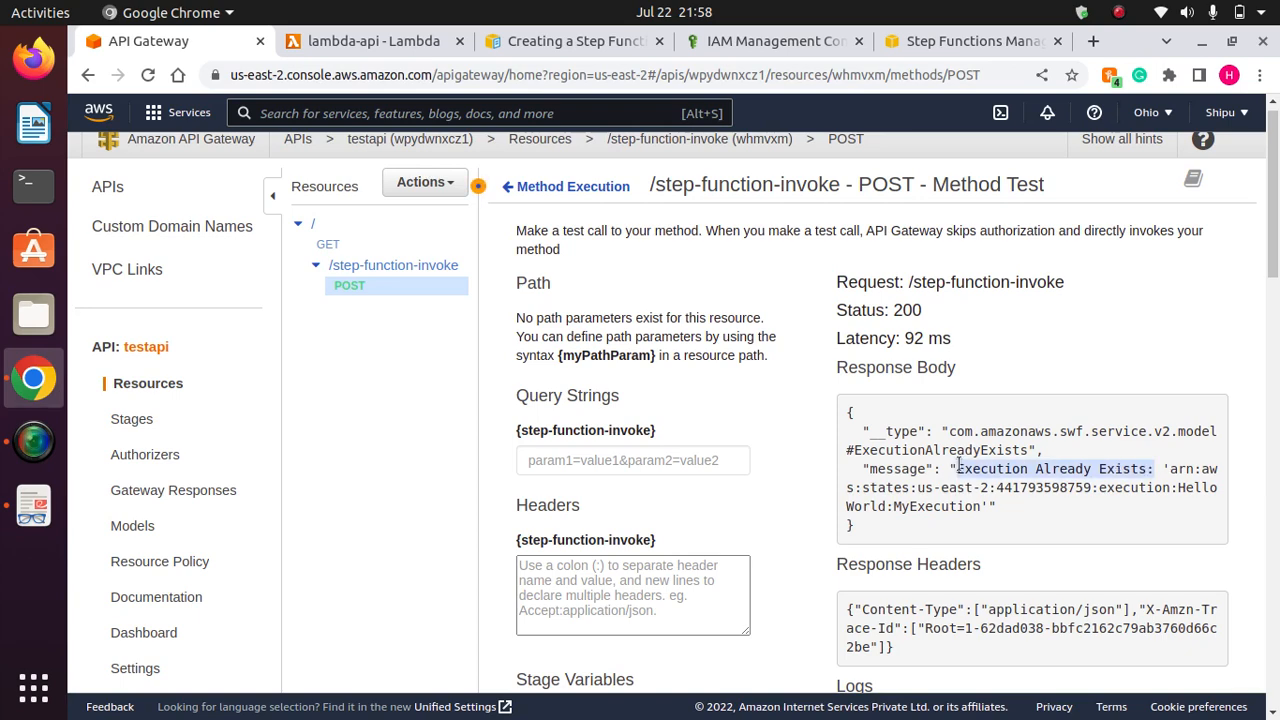
# Switch to the Step Functions console and check the HelloWorld state machine's executions for the name MyExecution.
pyautogui.click(944, 43)
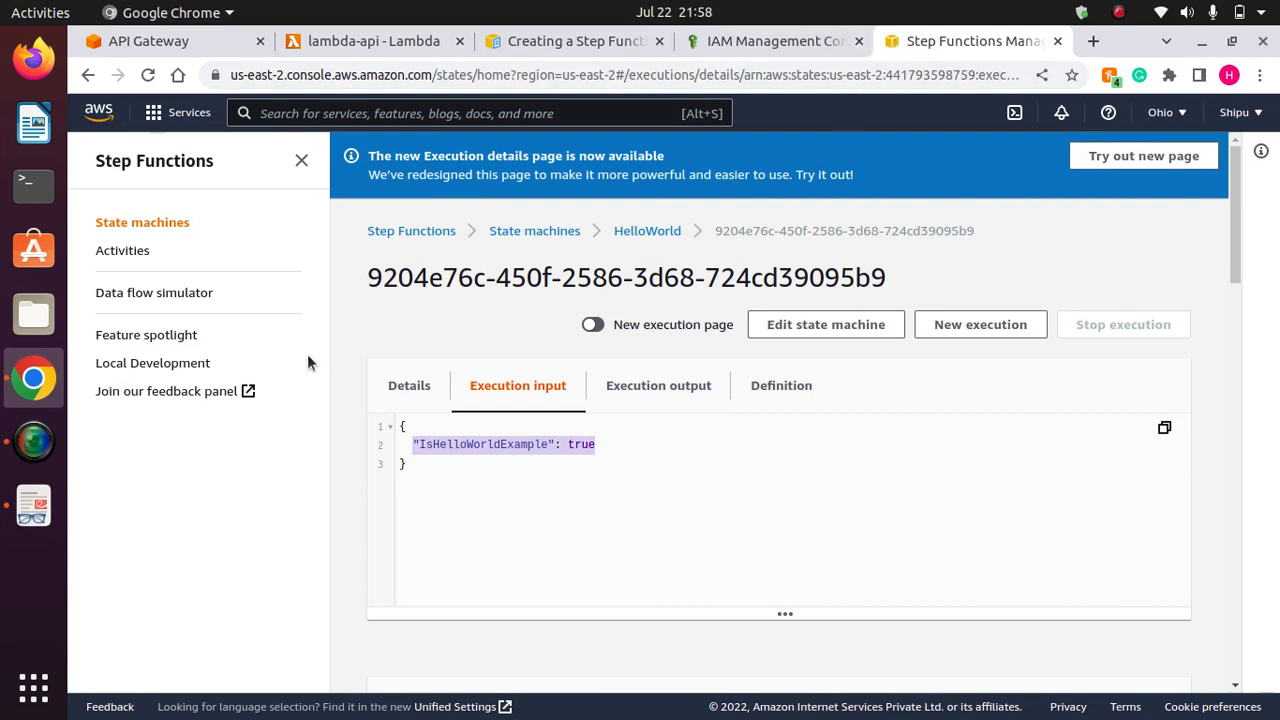
pyautogui.click(530, 230)
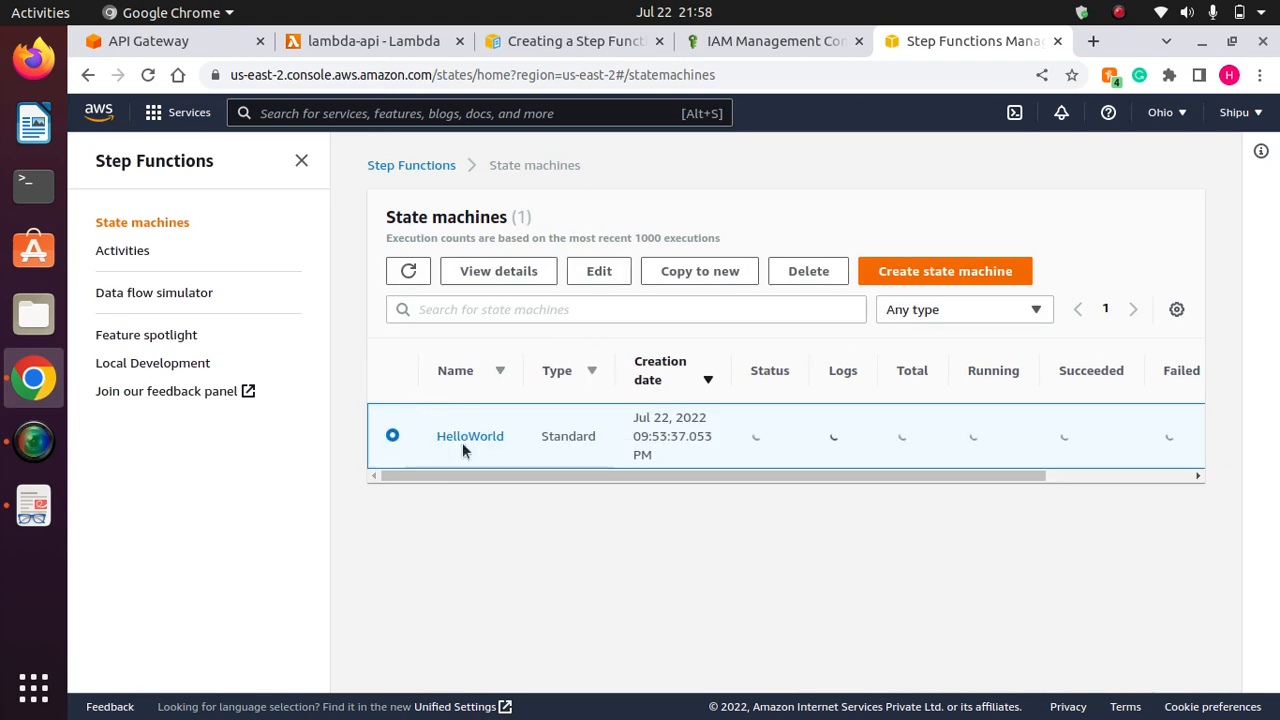
pyautogui.click(466, 440)
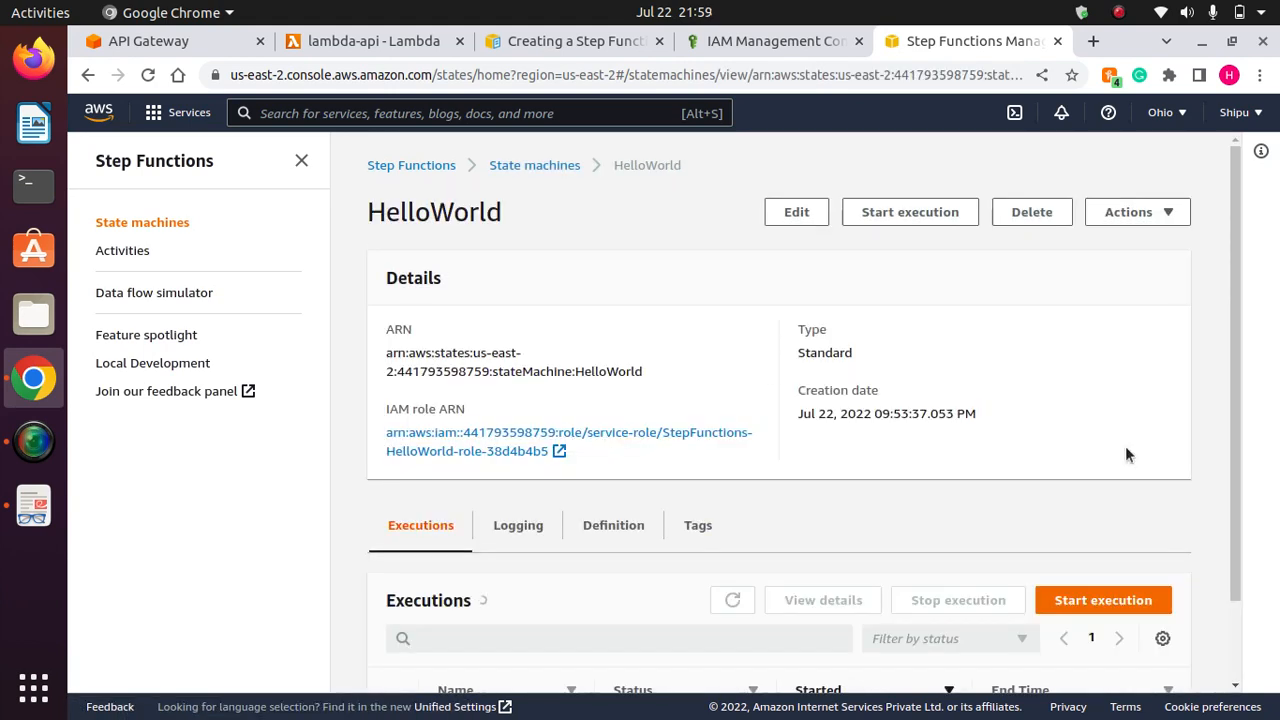
pyautogui.scroll(-3, 1233, 317)
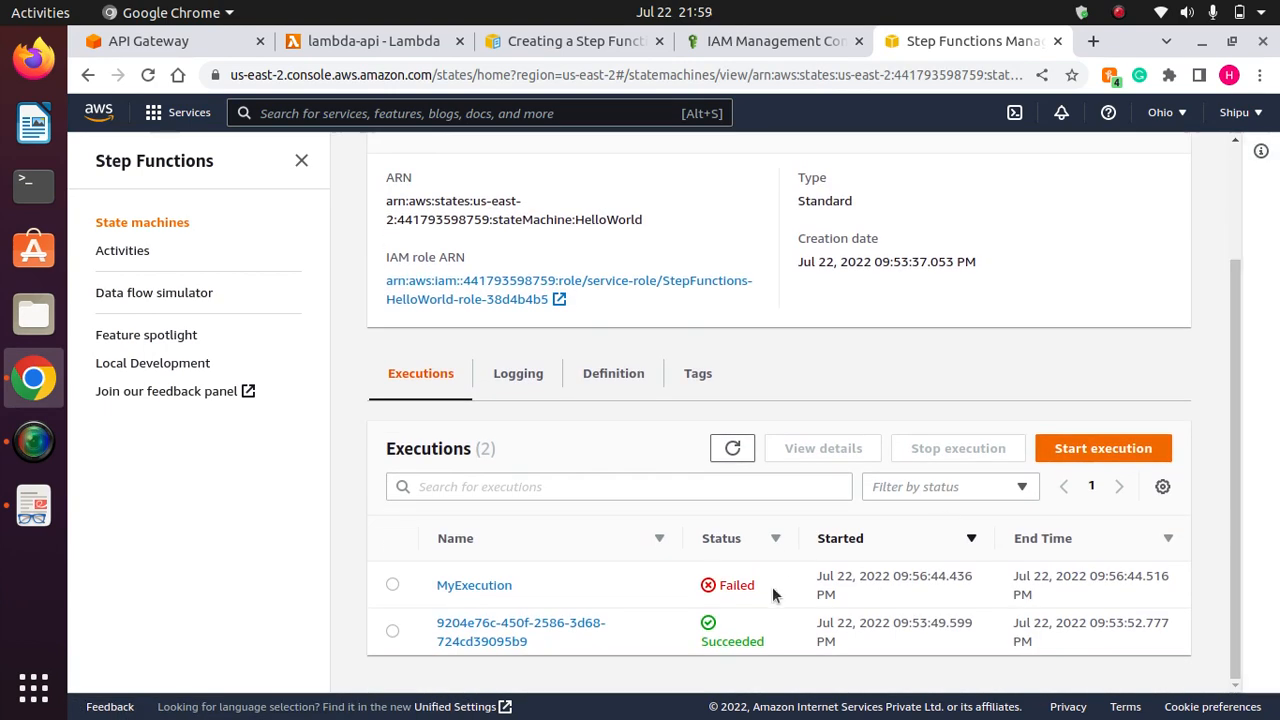
pyautogui.moveTo(527, 585); pyautogui.dragTo(432, 585)
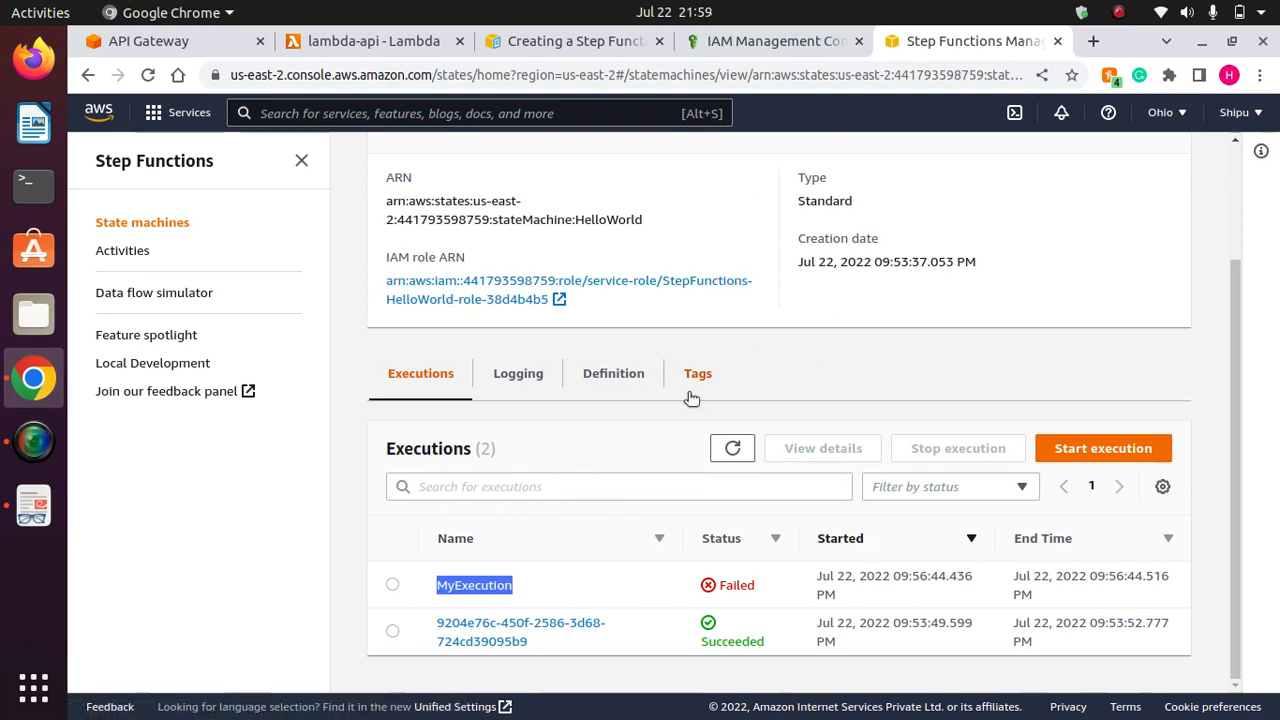
# Return to the API Gateway method test, change the execution name in the request body to MyExecution60 and rerun the test.
pyautogui.click(765, 41)
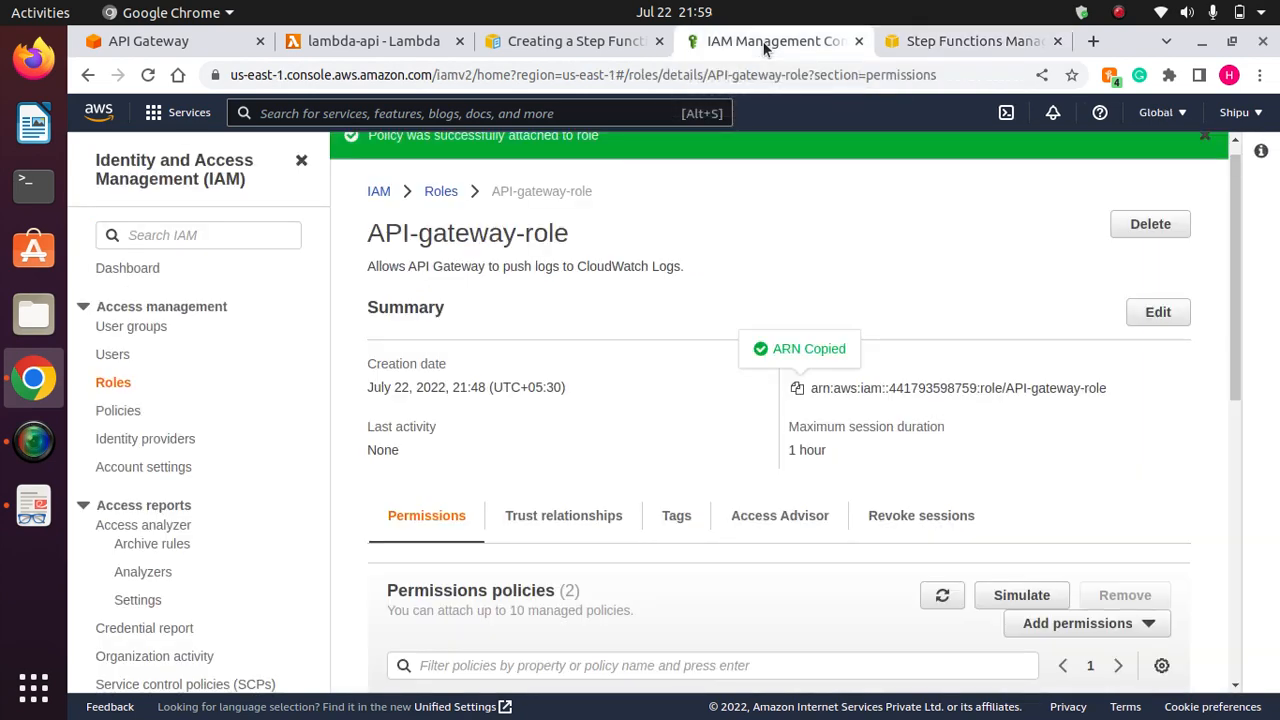
pyautogui.click(171, 46)
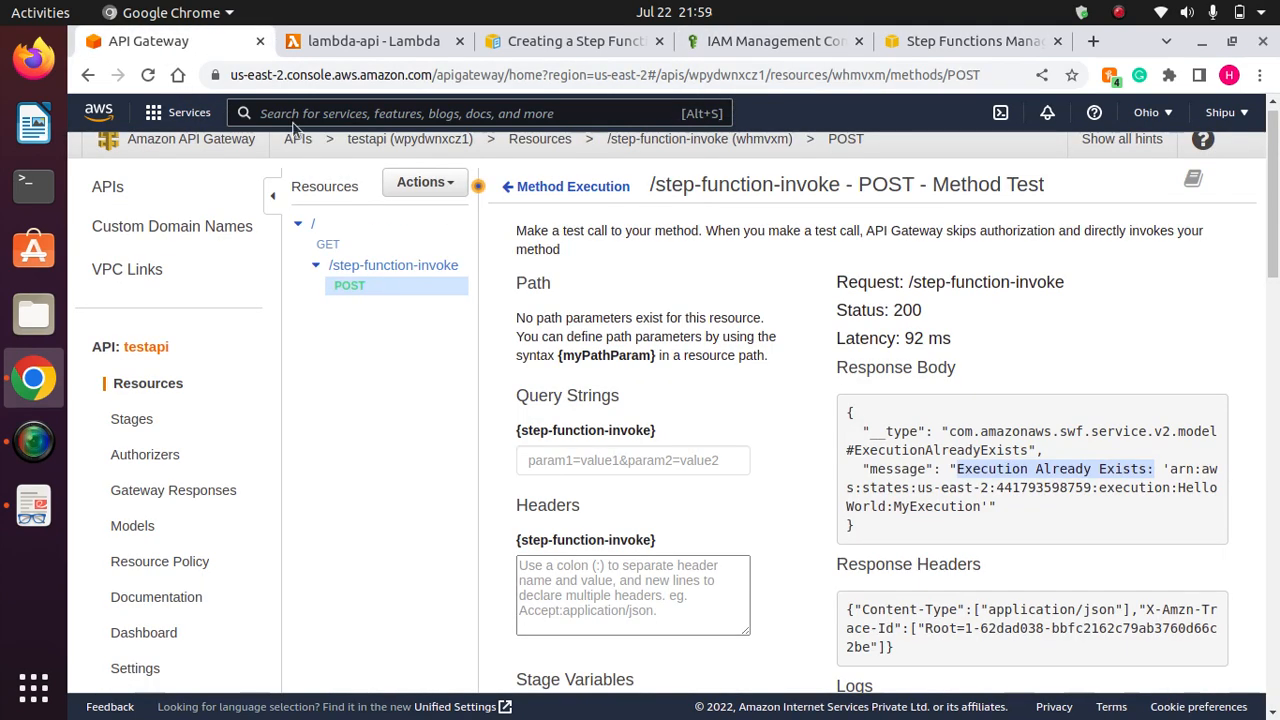
pyautogui.scroll(-5, 818, 453)
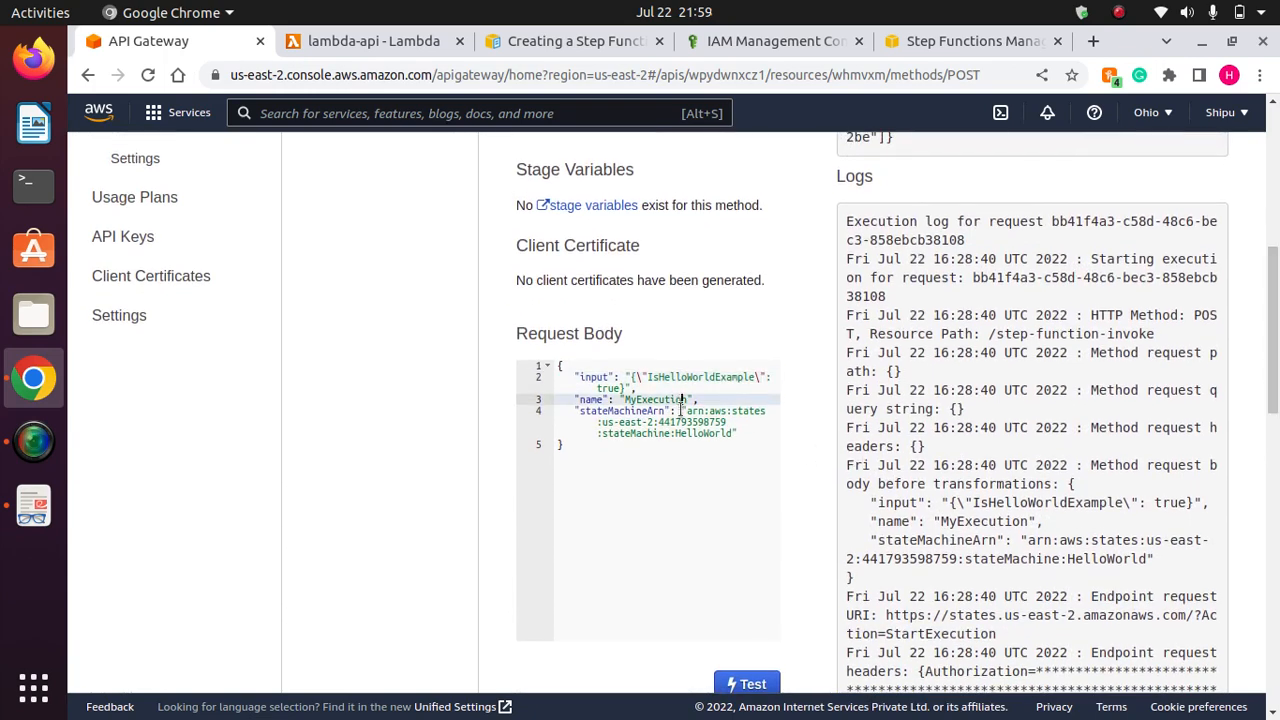
pyautogui.press('Down')
pyautogui.click(745, 683)
# Review the executionArn and startDate returned in the method test's response body.
pyautogui.scroll(5, 1117, 367)
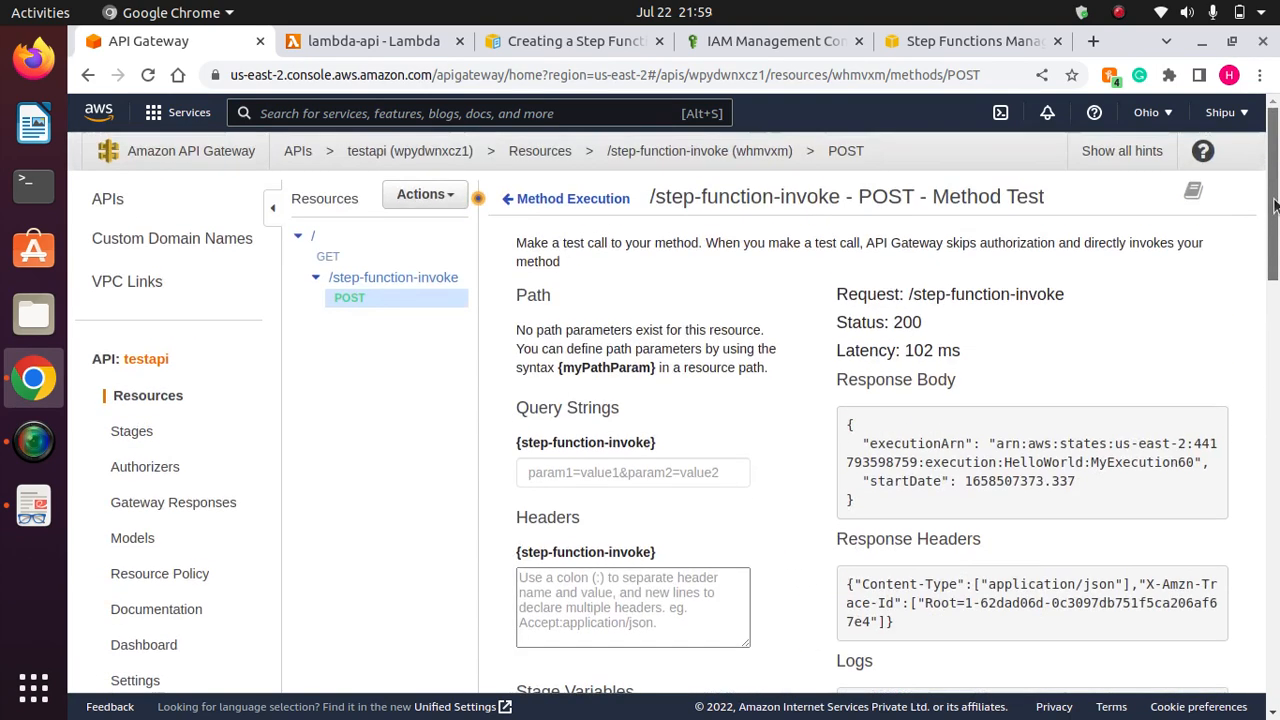
pyautogui.moveTo(1091, 485); pyautogui.dragTo(867, 440)
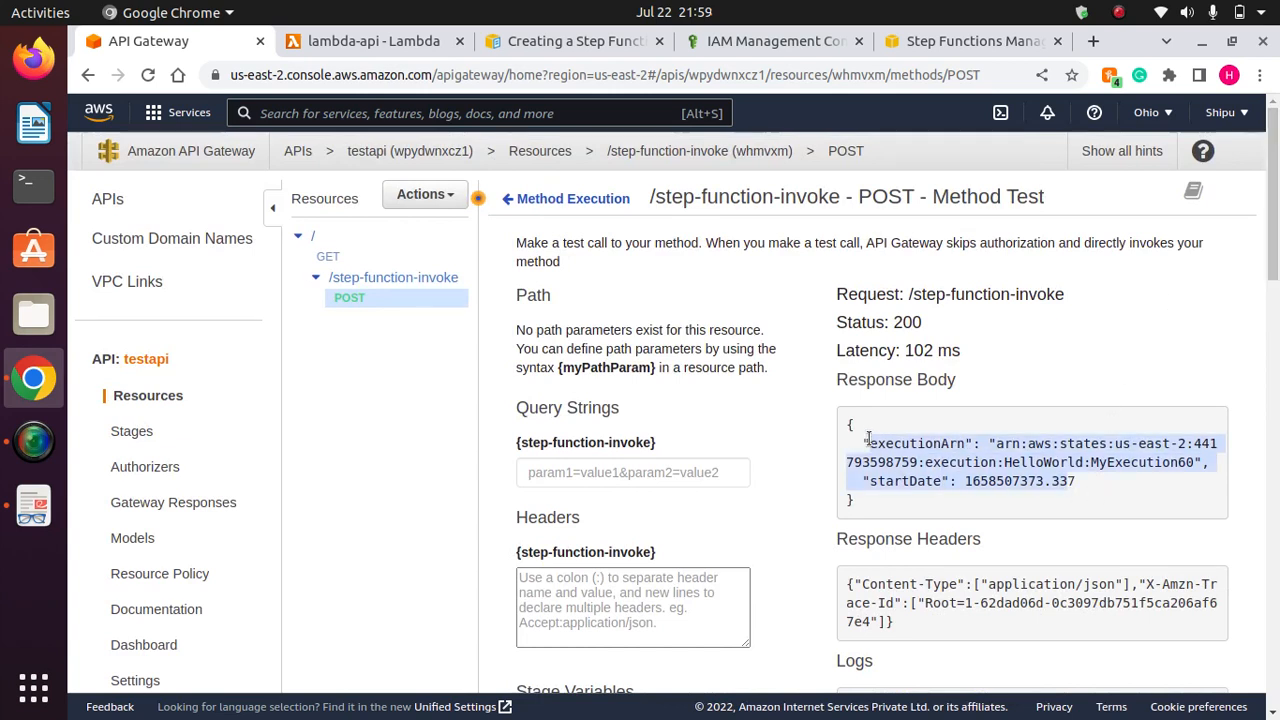
pyautogui.click(940, 457)
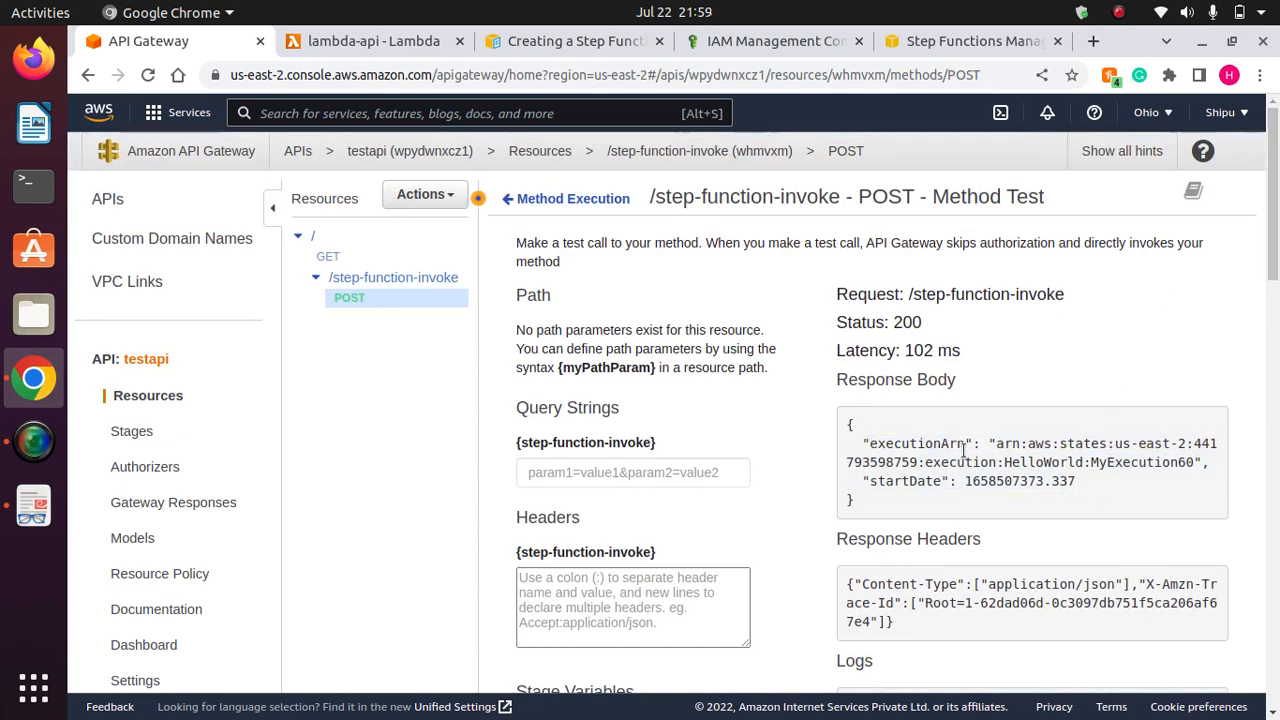
pyautogui.moveTo(1174, 455); pyautogui.dragTo(869, 481)
pyautogui.click(1025, 462)
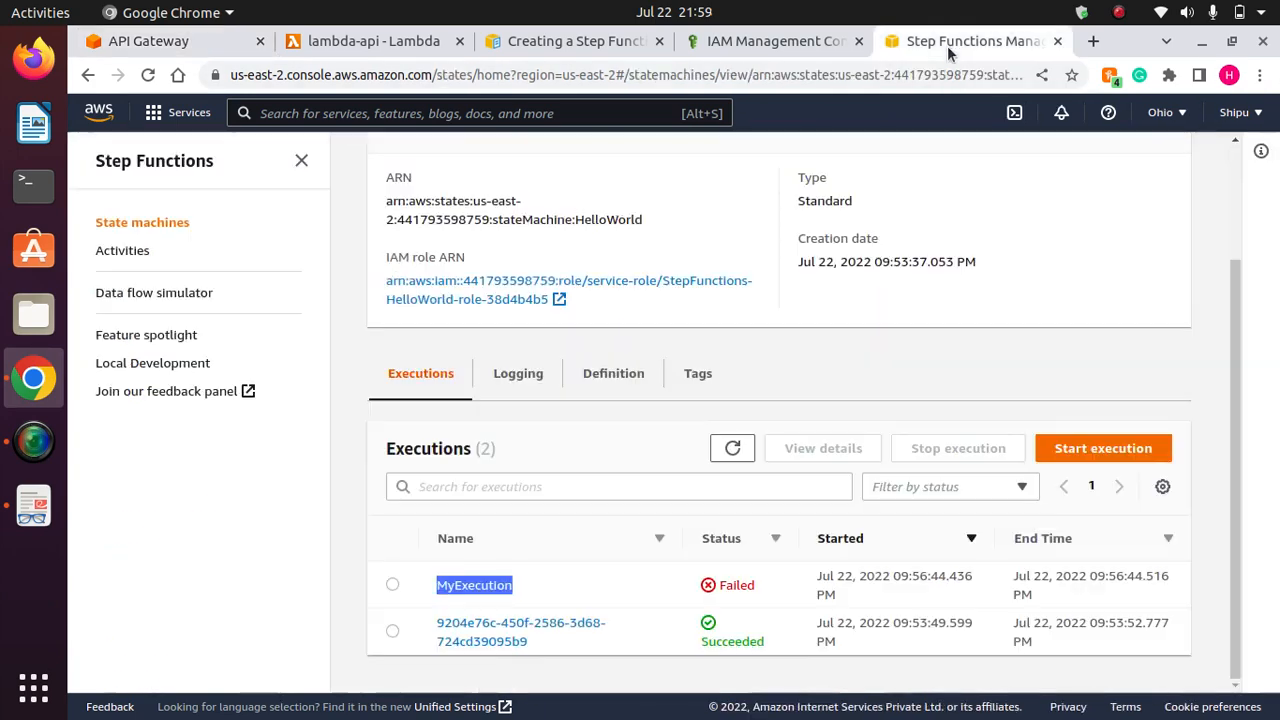
# Switch to the Step Functions console, refresh HelloWorld's executions and check the status and start time of MyExecution60.
pyautogui.click(947, 42)
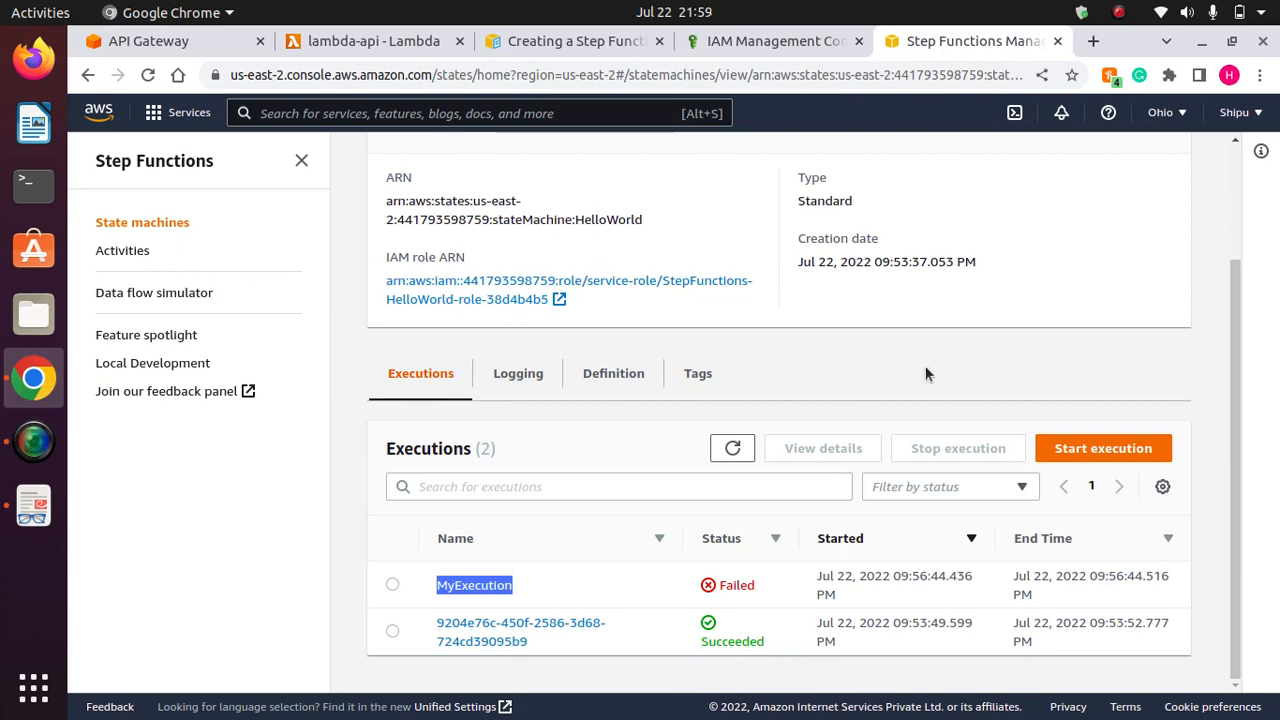
pyautogui.moveTo(1230, 382); pyautogui.dragTo(1232, 510)
pyautogui.click(732, 453)
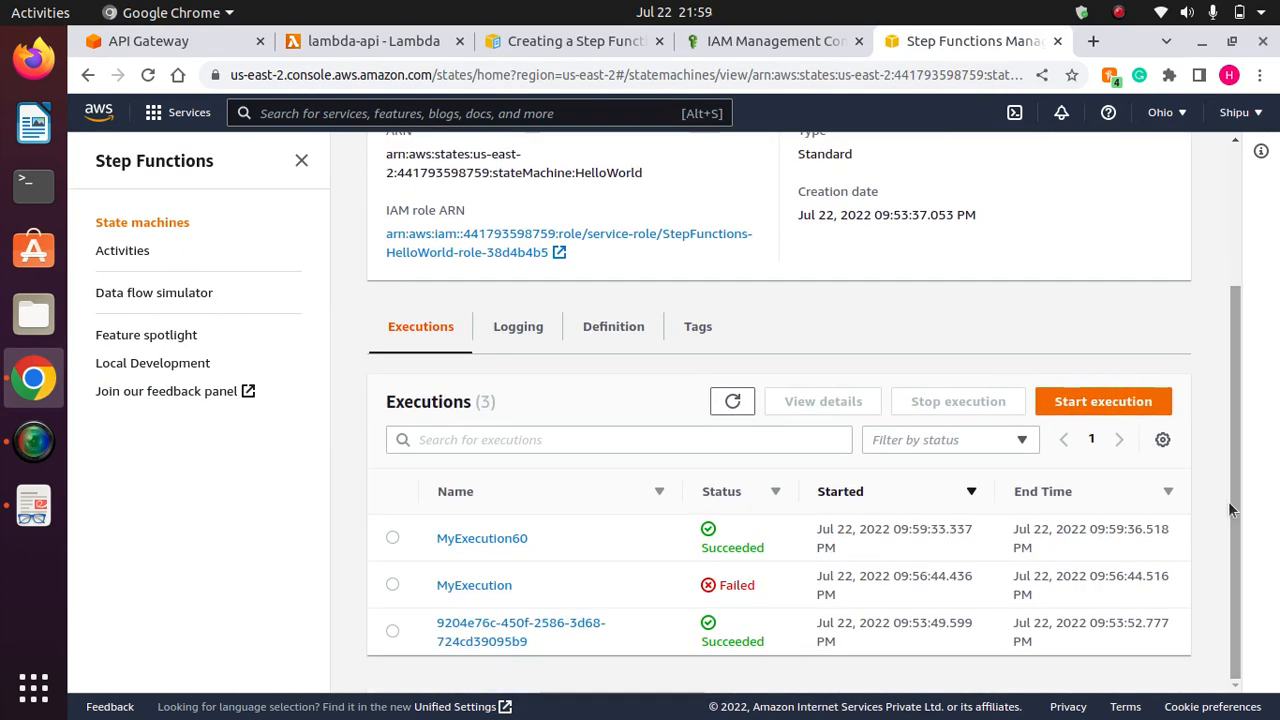
pyautogui.moveTo(534, 543); pyautogui.dragTo(409, 531)
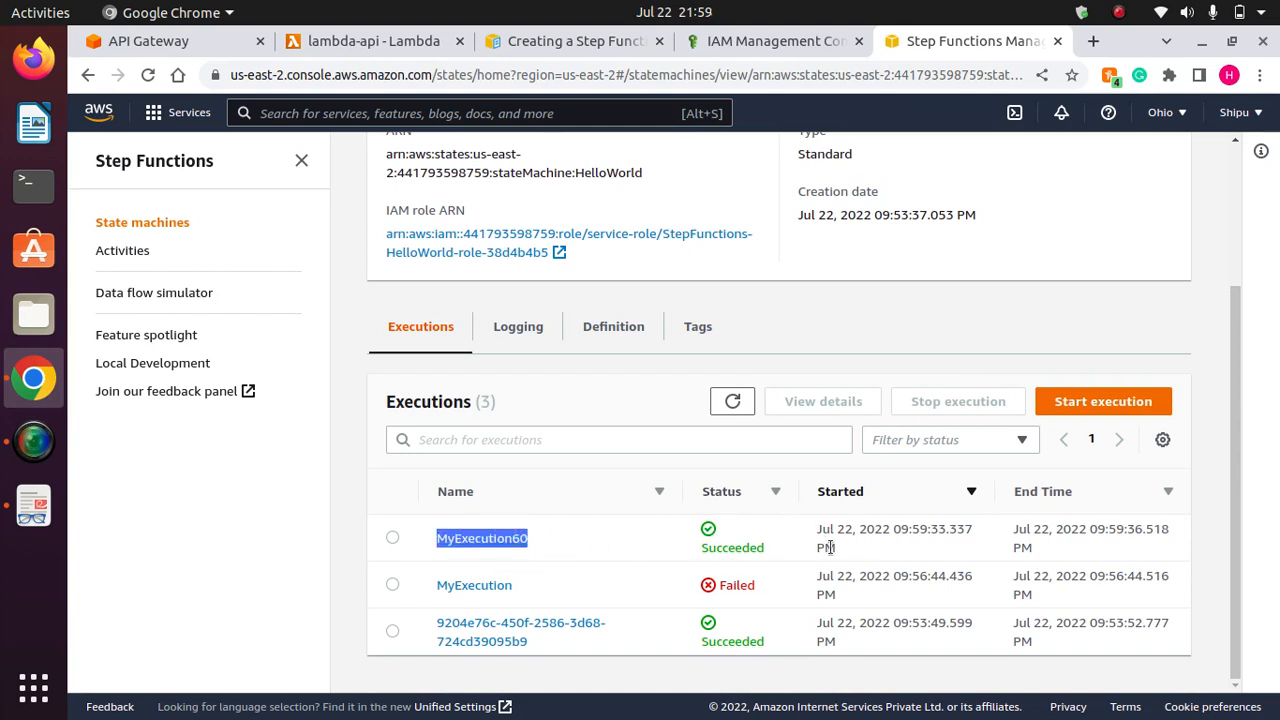
pyautogui.moveTo(835, 549); pyautogui.dragTo(818, 531)
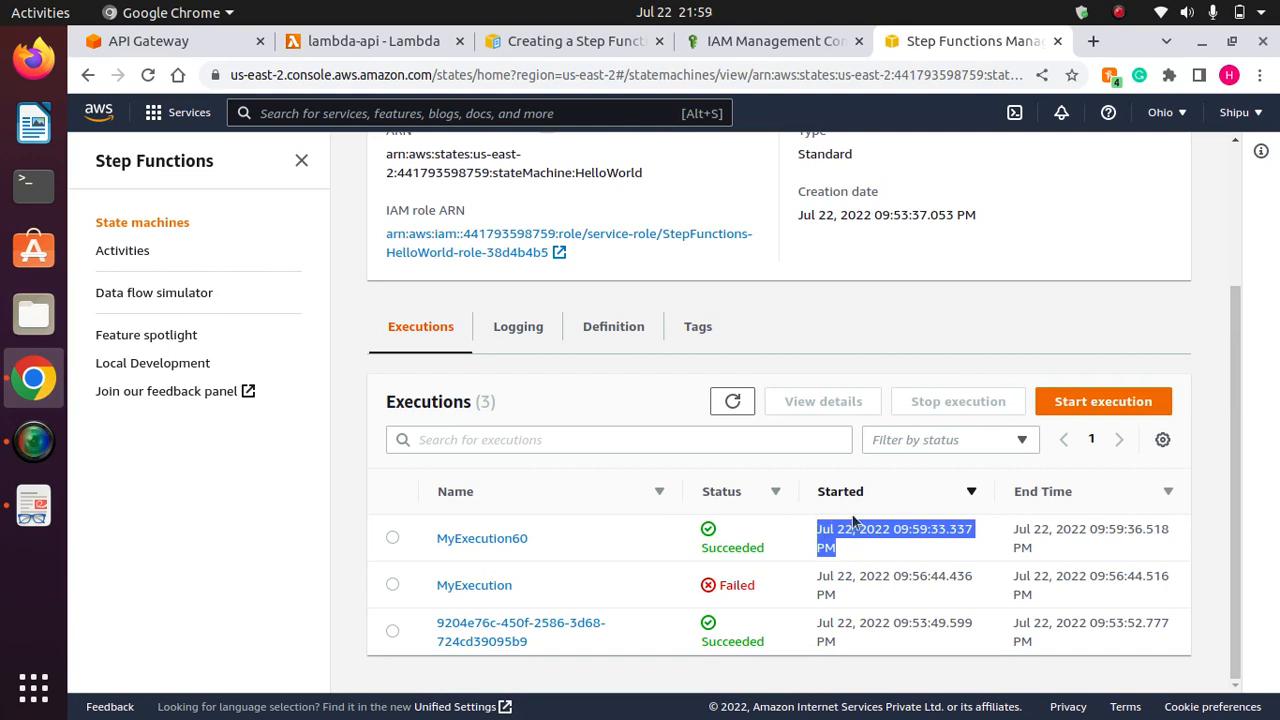
pyautogui.click(855, 560)
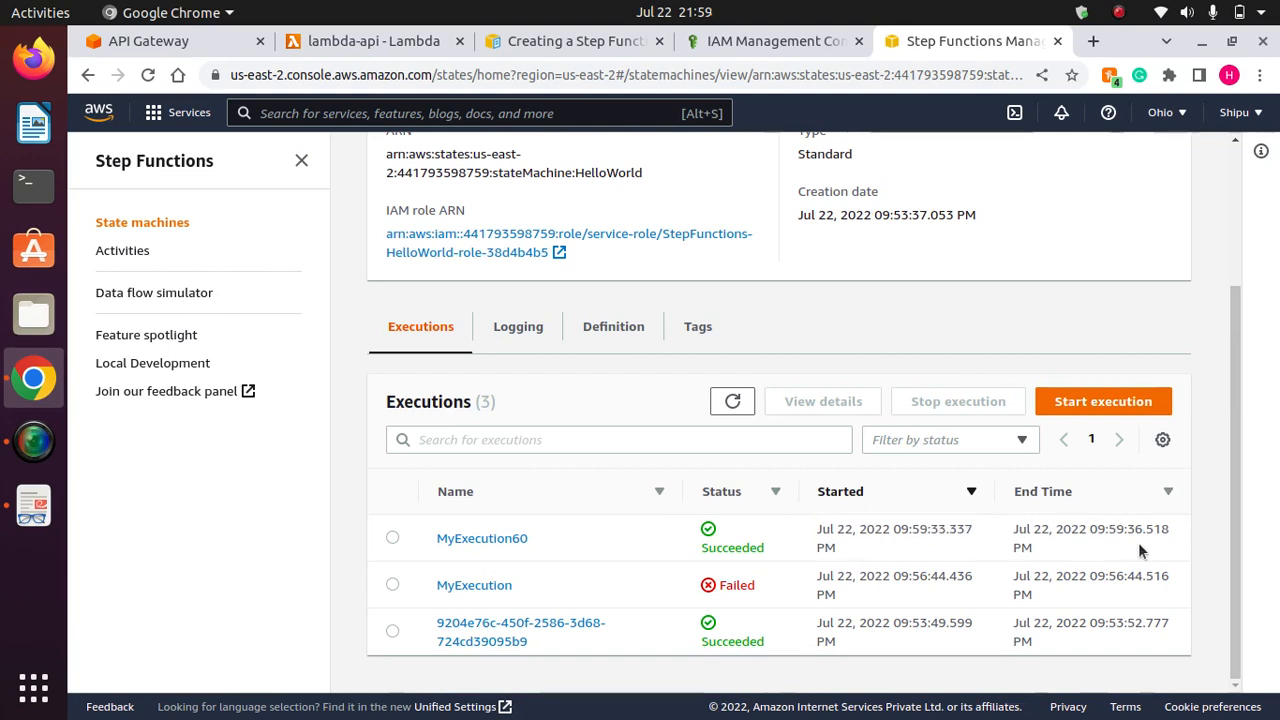
pyautogui.moveTo(1238, 522)
pyautogui.mouseDown()
pyautogui.moveTo(1240, 287)
pyautogui.moveTo(1240, 543)
pyautogui.mouseUp()
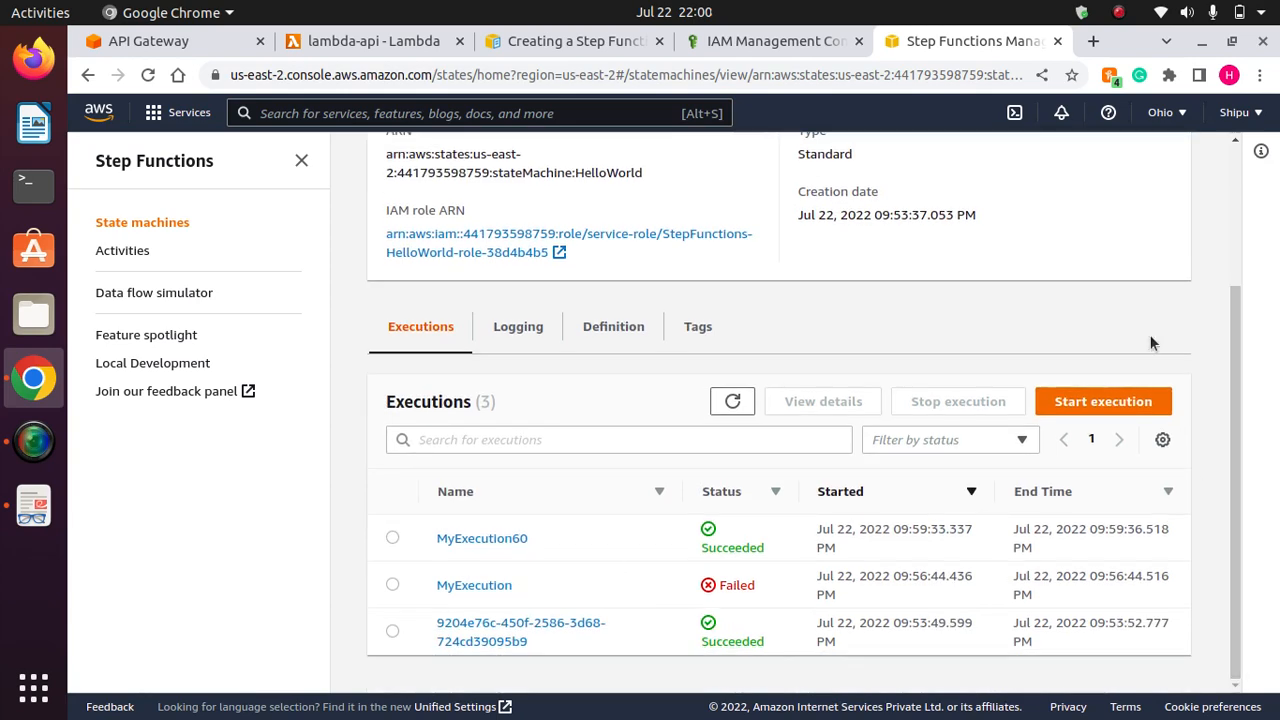
pyautogui.moveTo(1236, 434); pyautogui.dragTo(1232, 242)
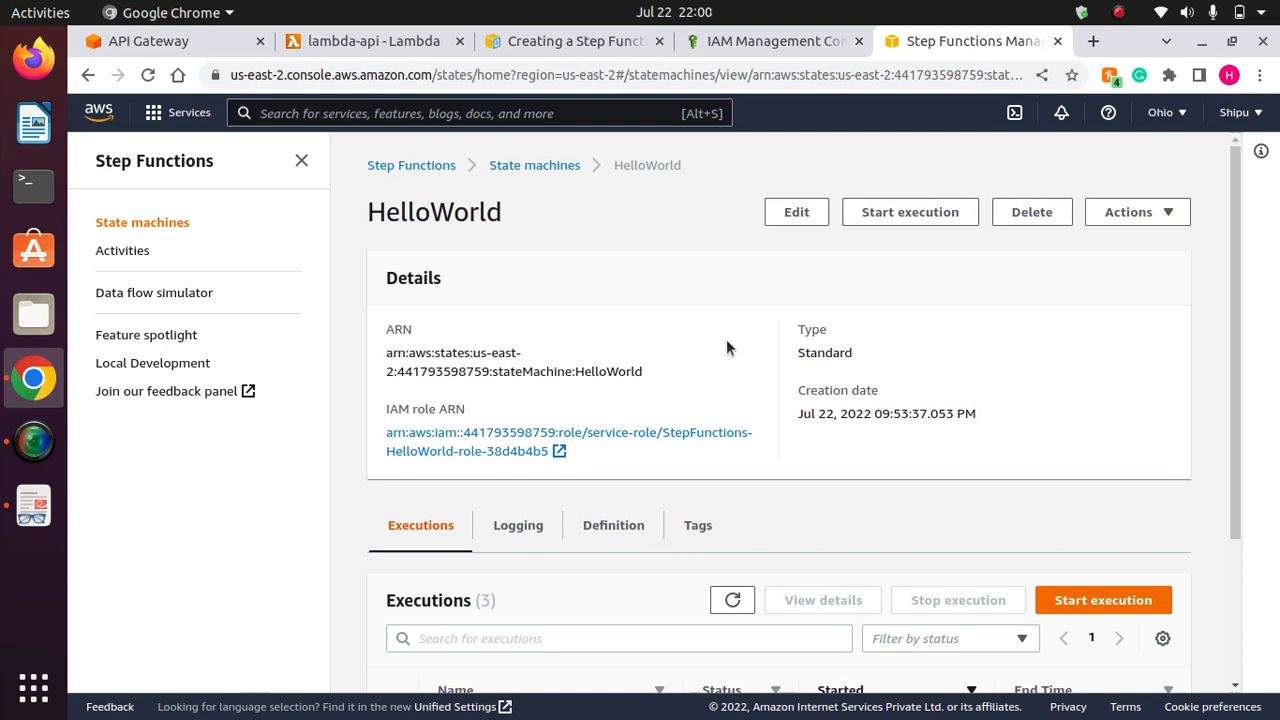
pyautogui.click(1119, 12)
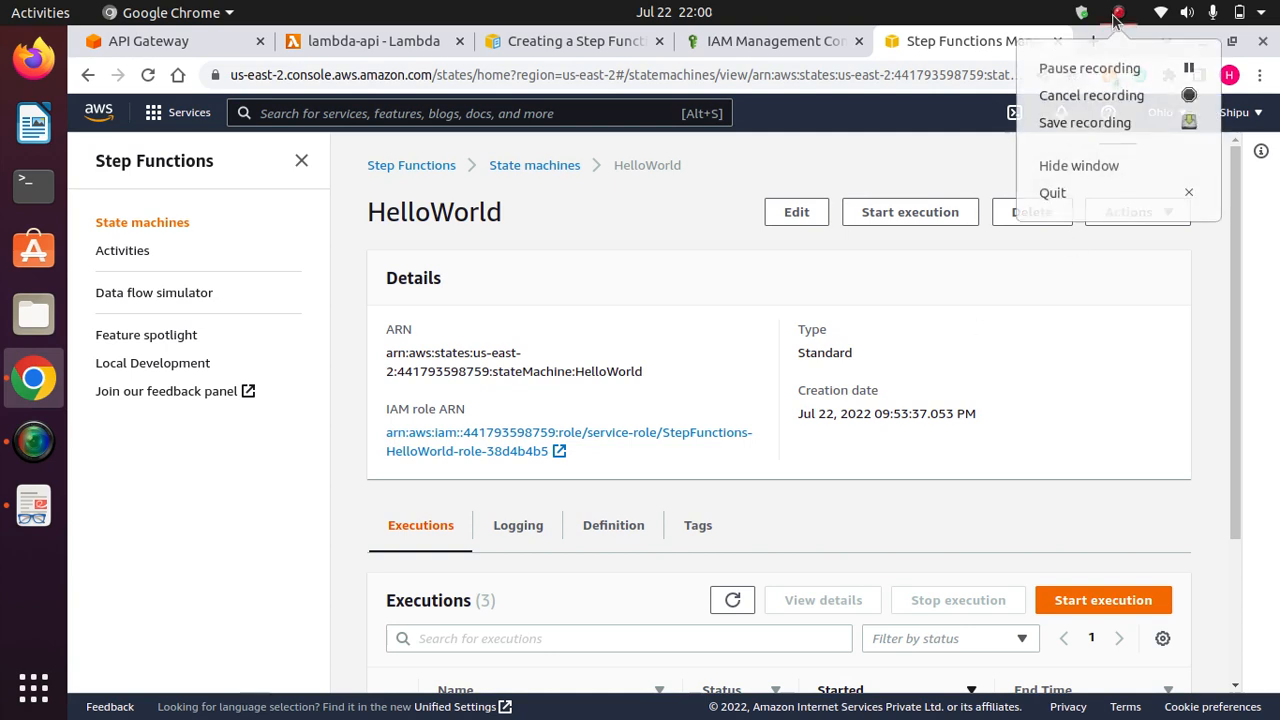